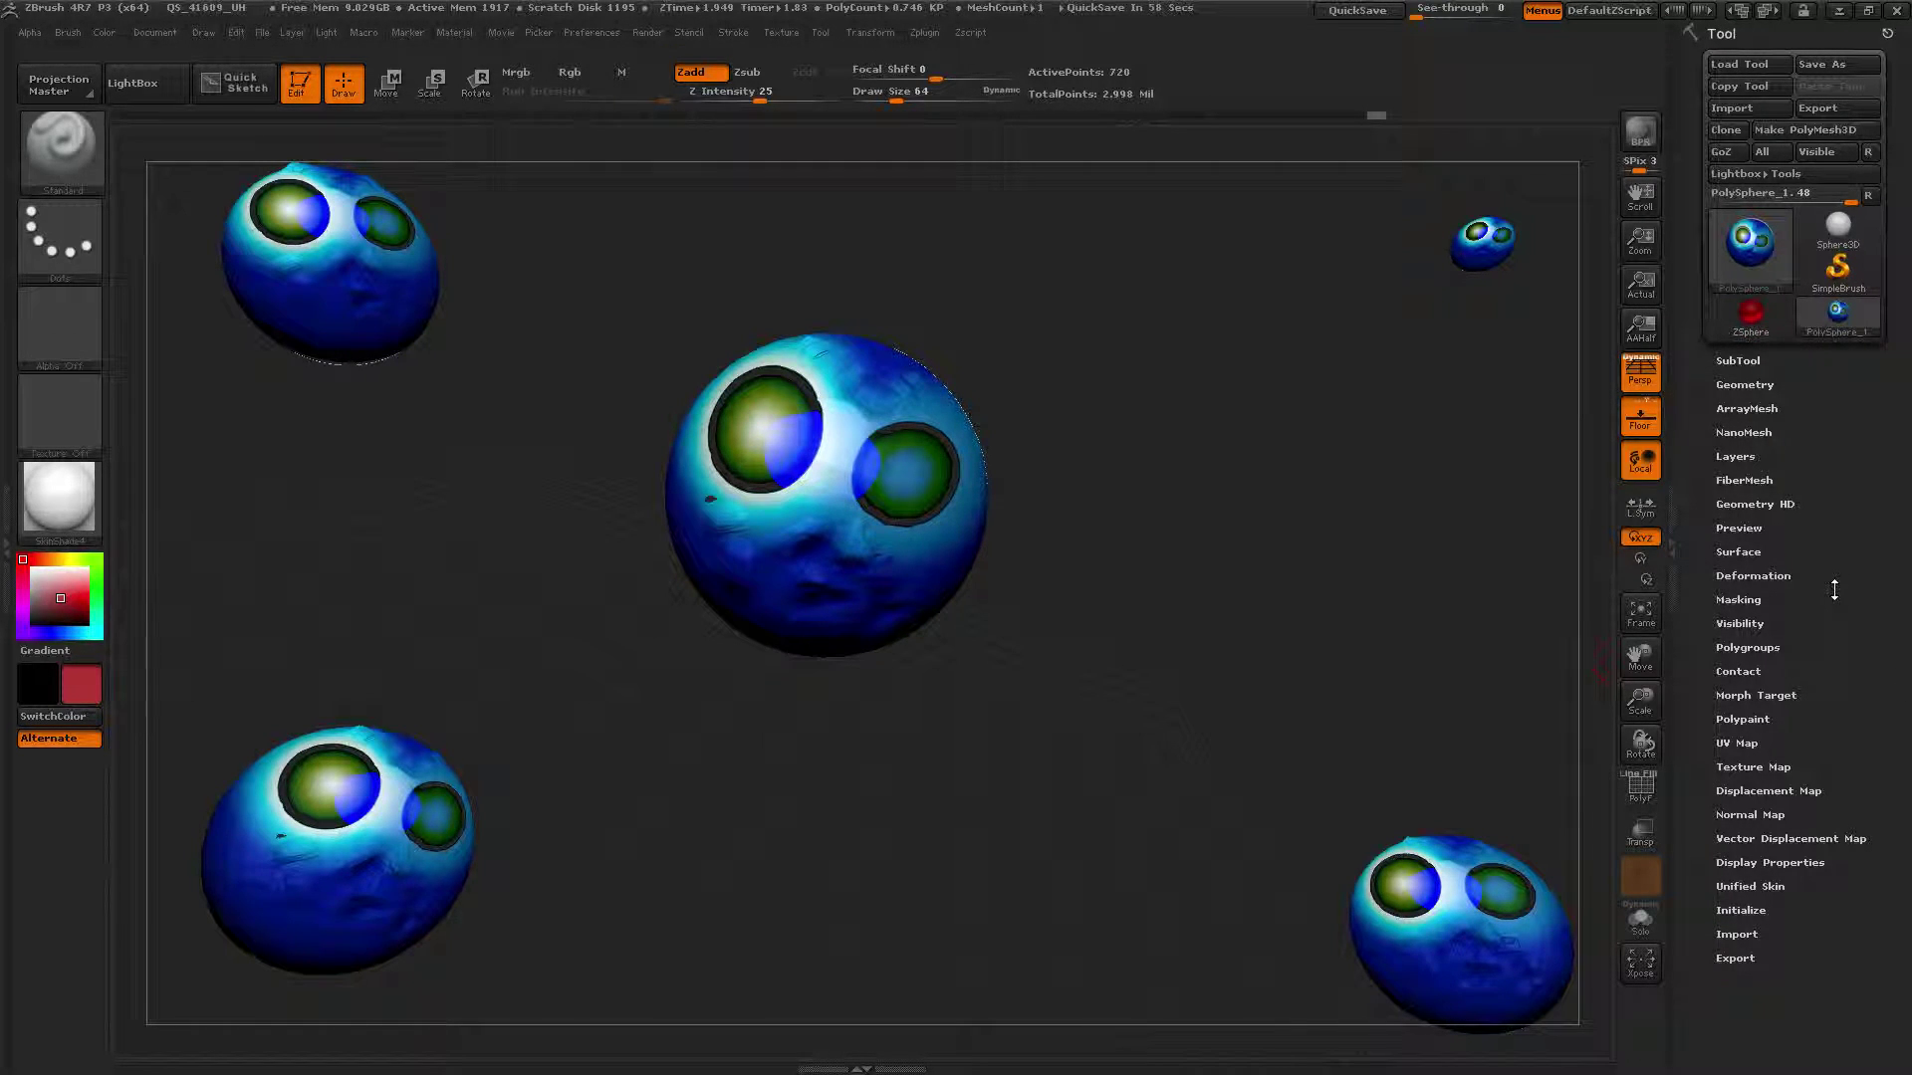
# Step: Load the DynaMesh016 sphere from the LightBox projects in place of the current planet model
pyautogui.click(918, 32)
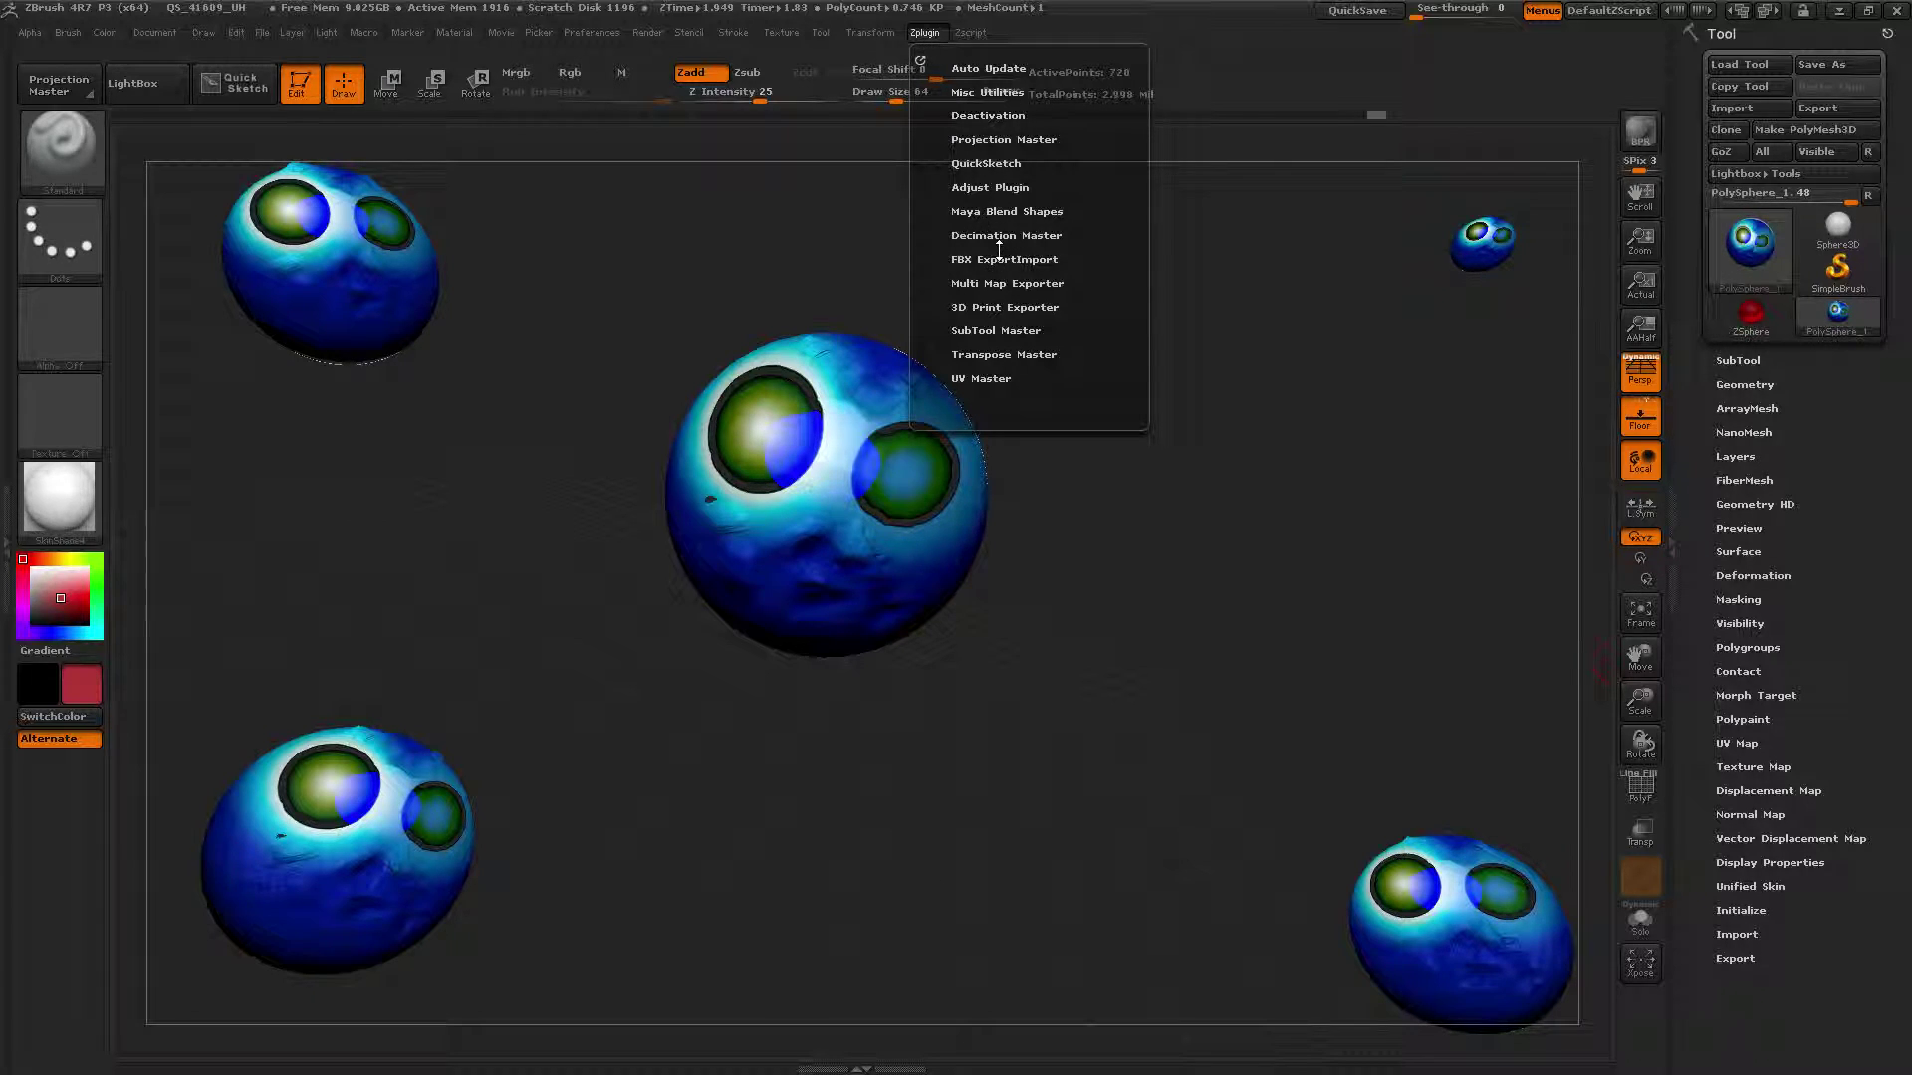
pyautogui.click(130, 83)
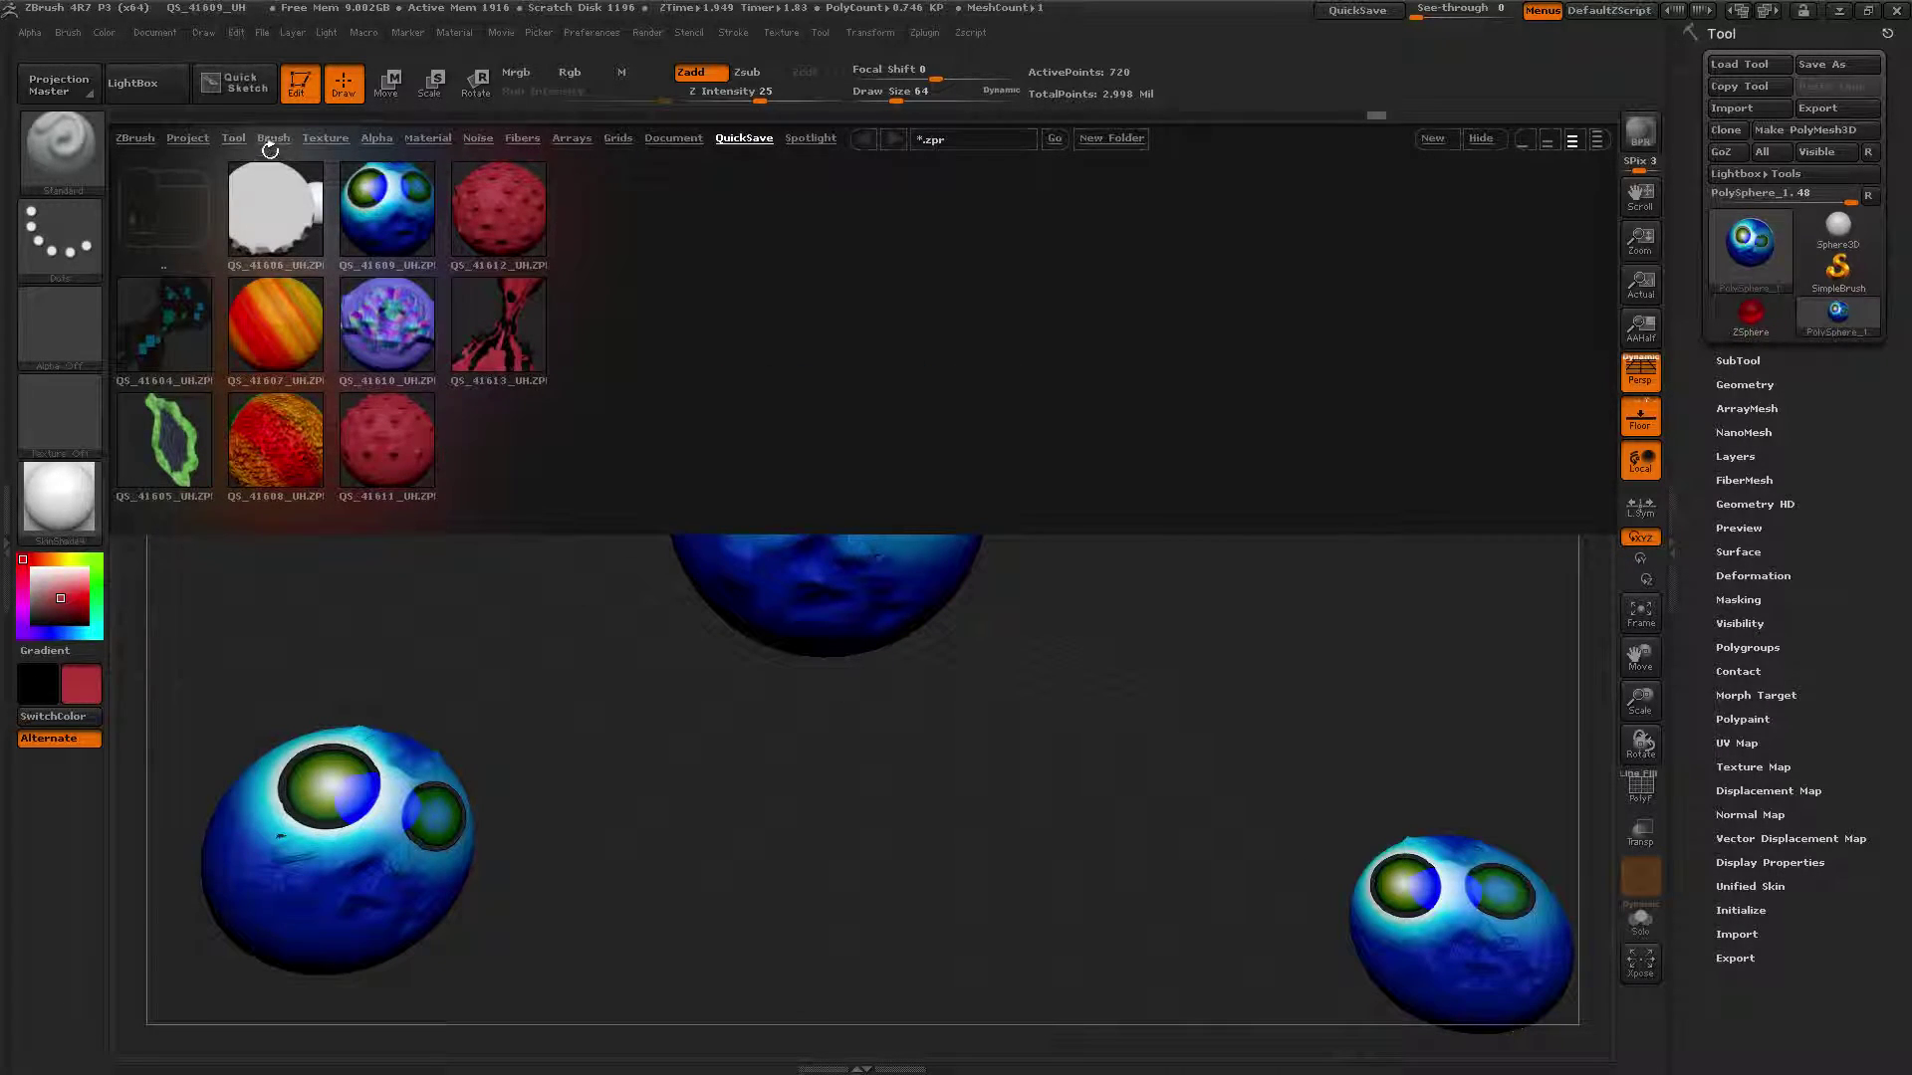
pyautogui.click(197, 142)
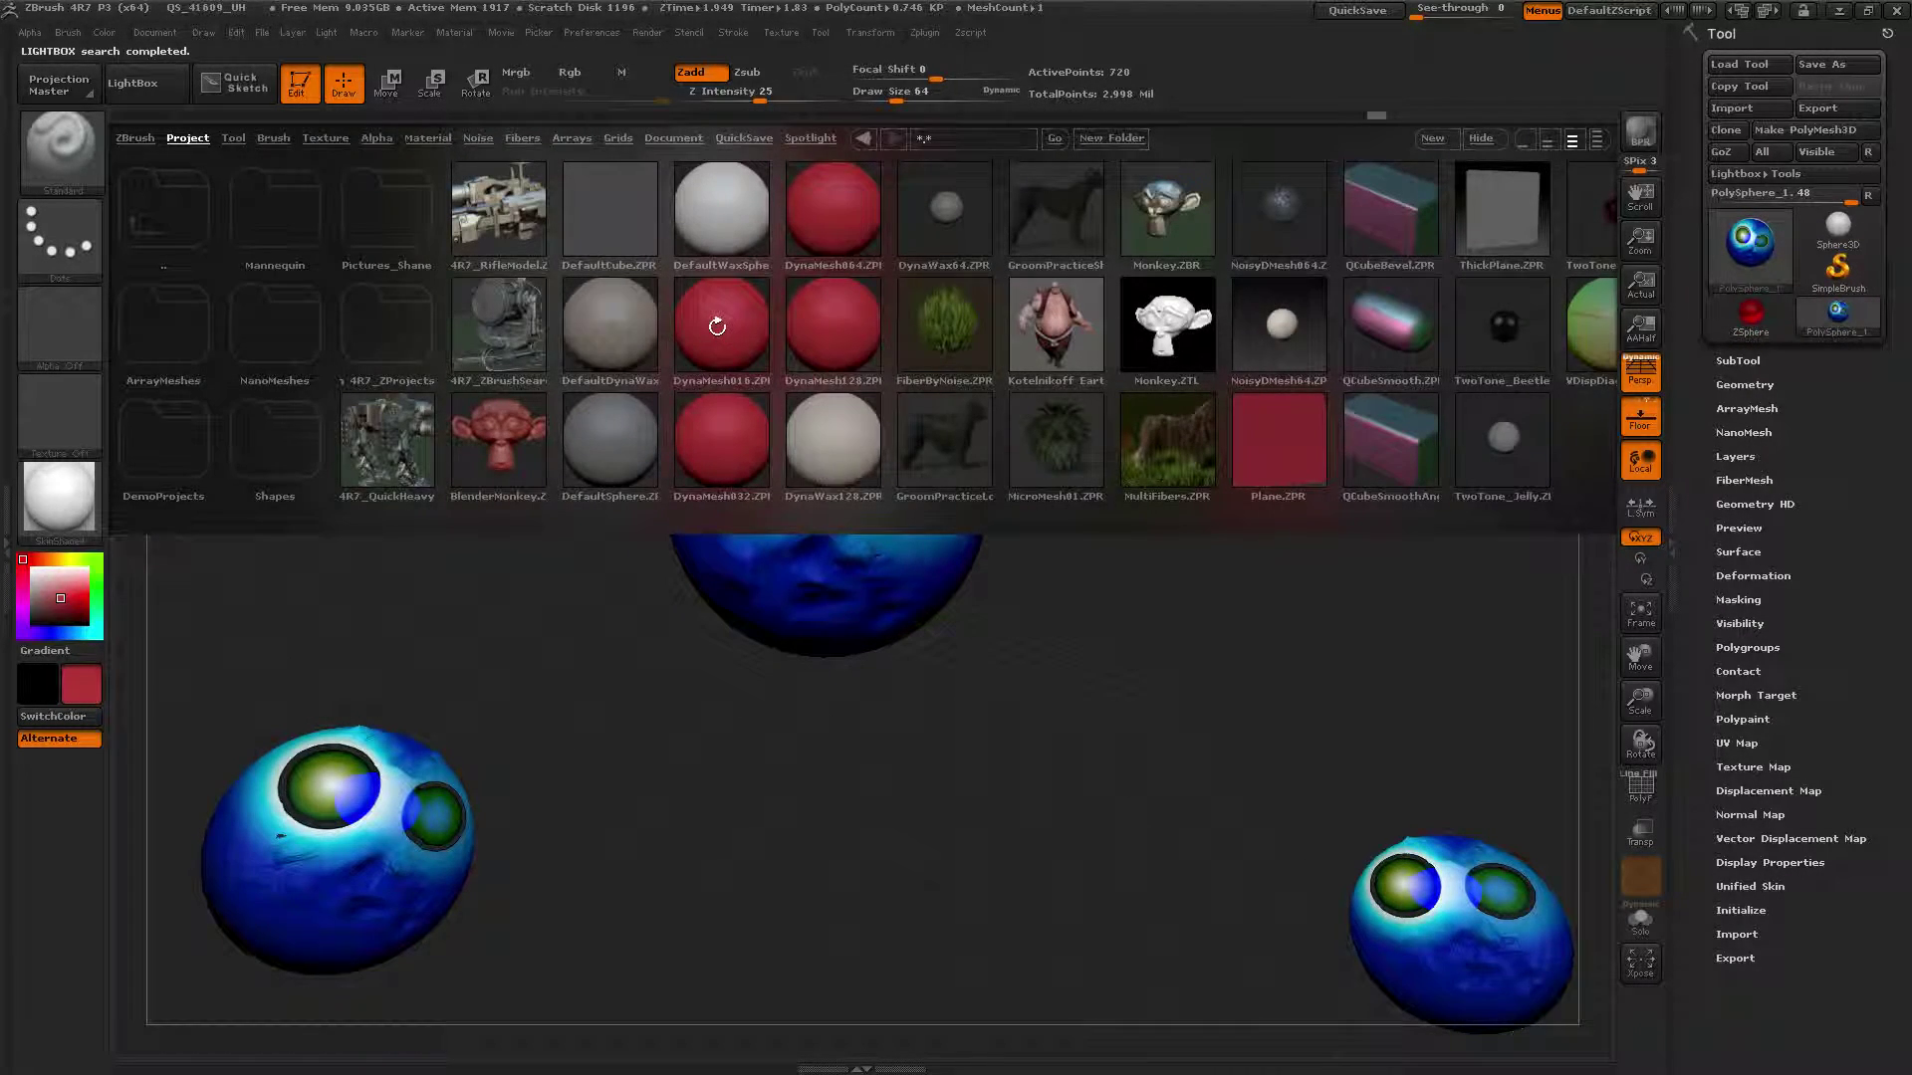
pyautogui.doubleClick(717, 326)
pyautogui.click(1015, 620)
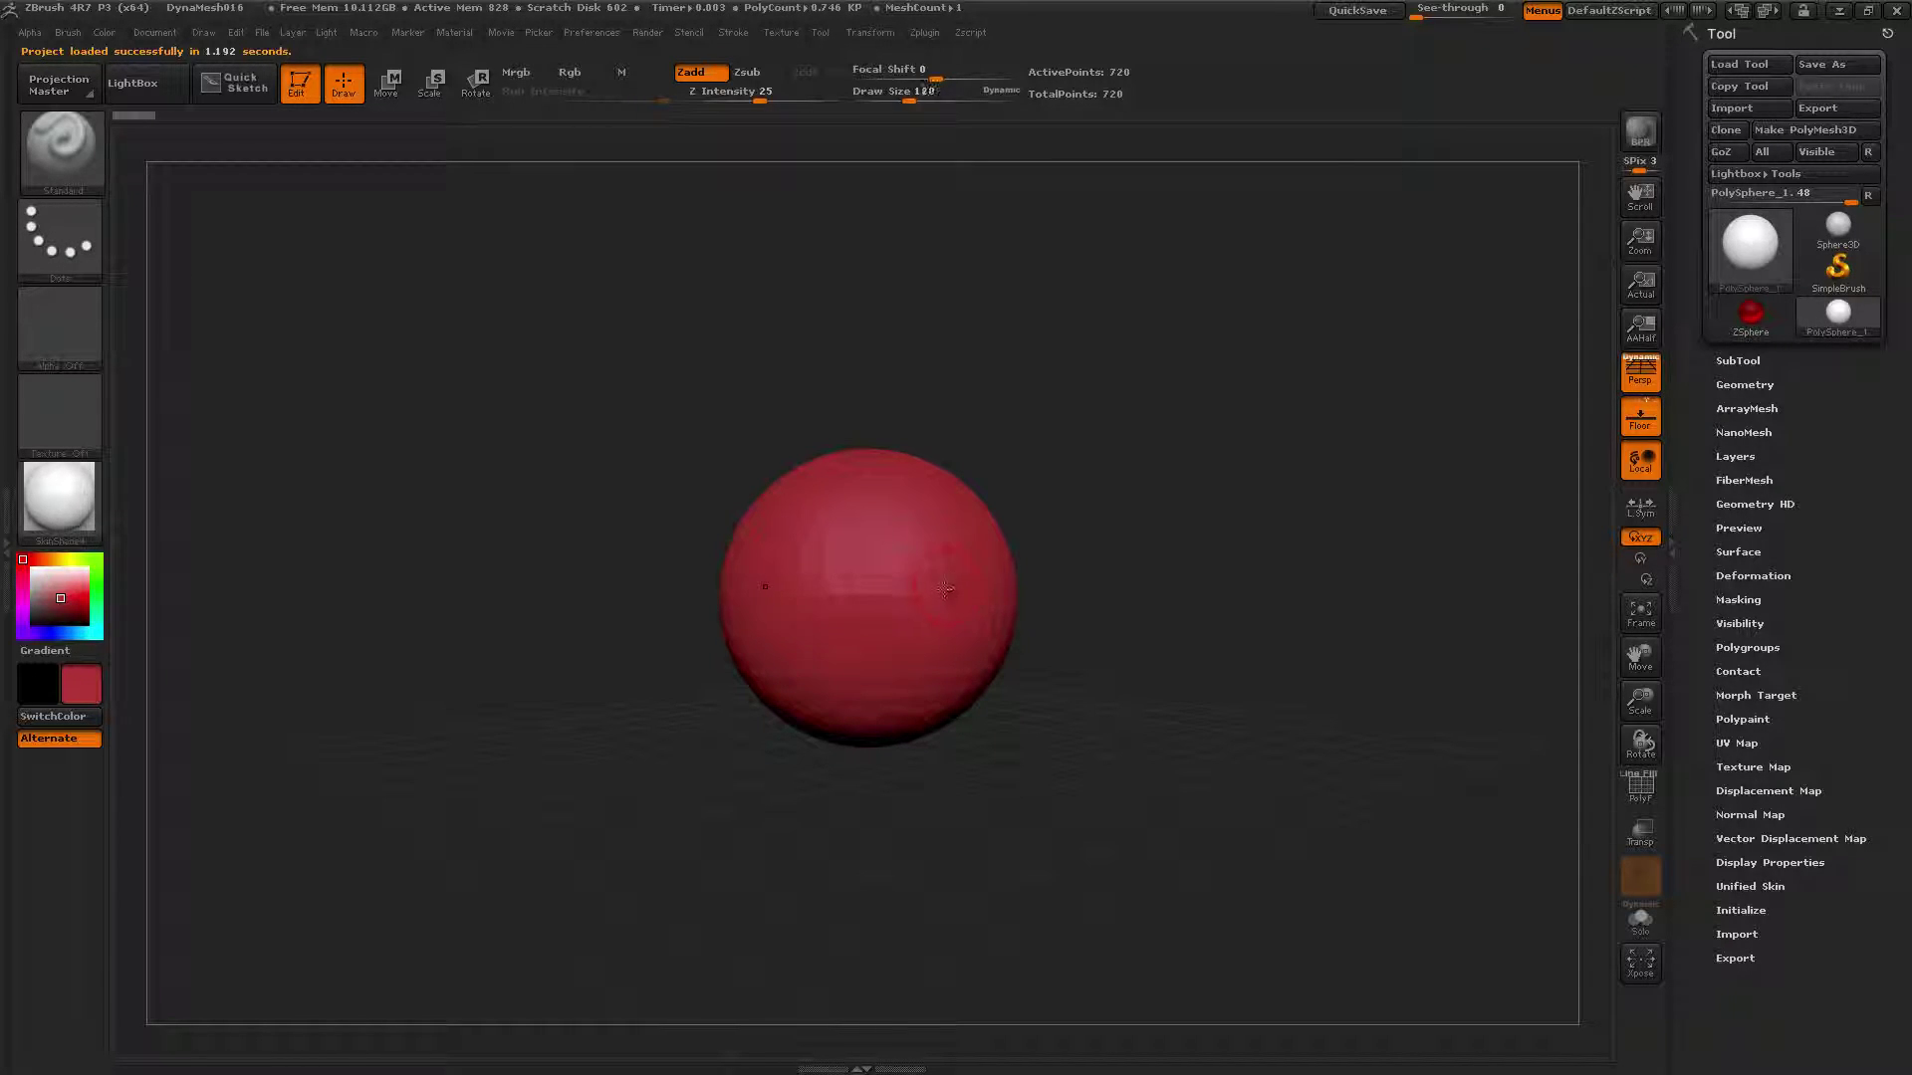
# Step: Pull mirrored bulges out of the sphere's two sides with draw size 288 and Z Intensity 89, remeshing with DynaMesh
pyautogui.moveTo(934, 593)
pyautogui.mouseDown()
pyautogui.moveTo(971, 687)
pyautogui.moveTo(1016, 622)
pyautogui.mouseUp()
pyautogui.keyDown('ctrl'); pyautogui.moveTo(1186, 673); pyautogui.dragTo(1207, 923); pyautogui.keyUp('ctrl')
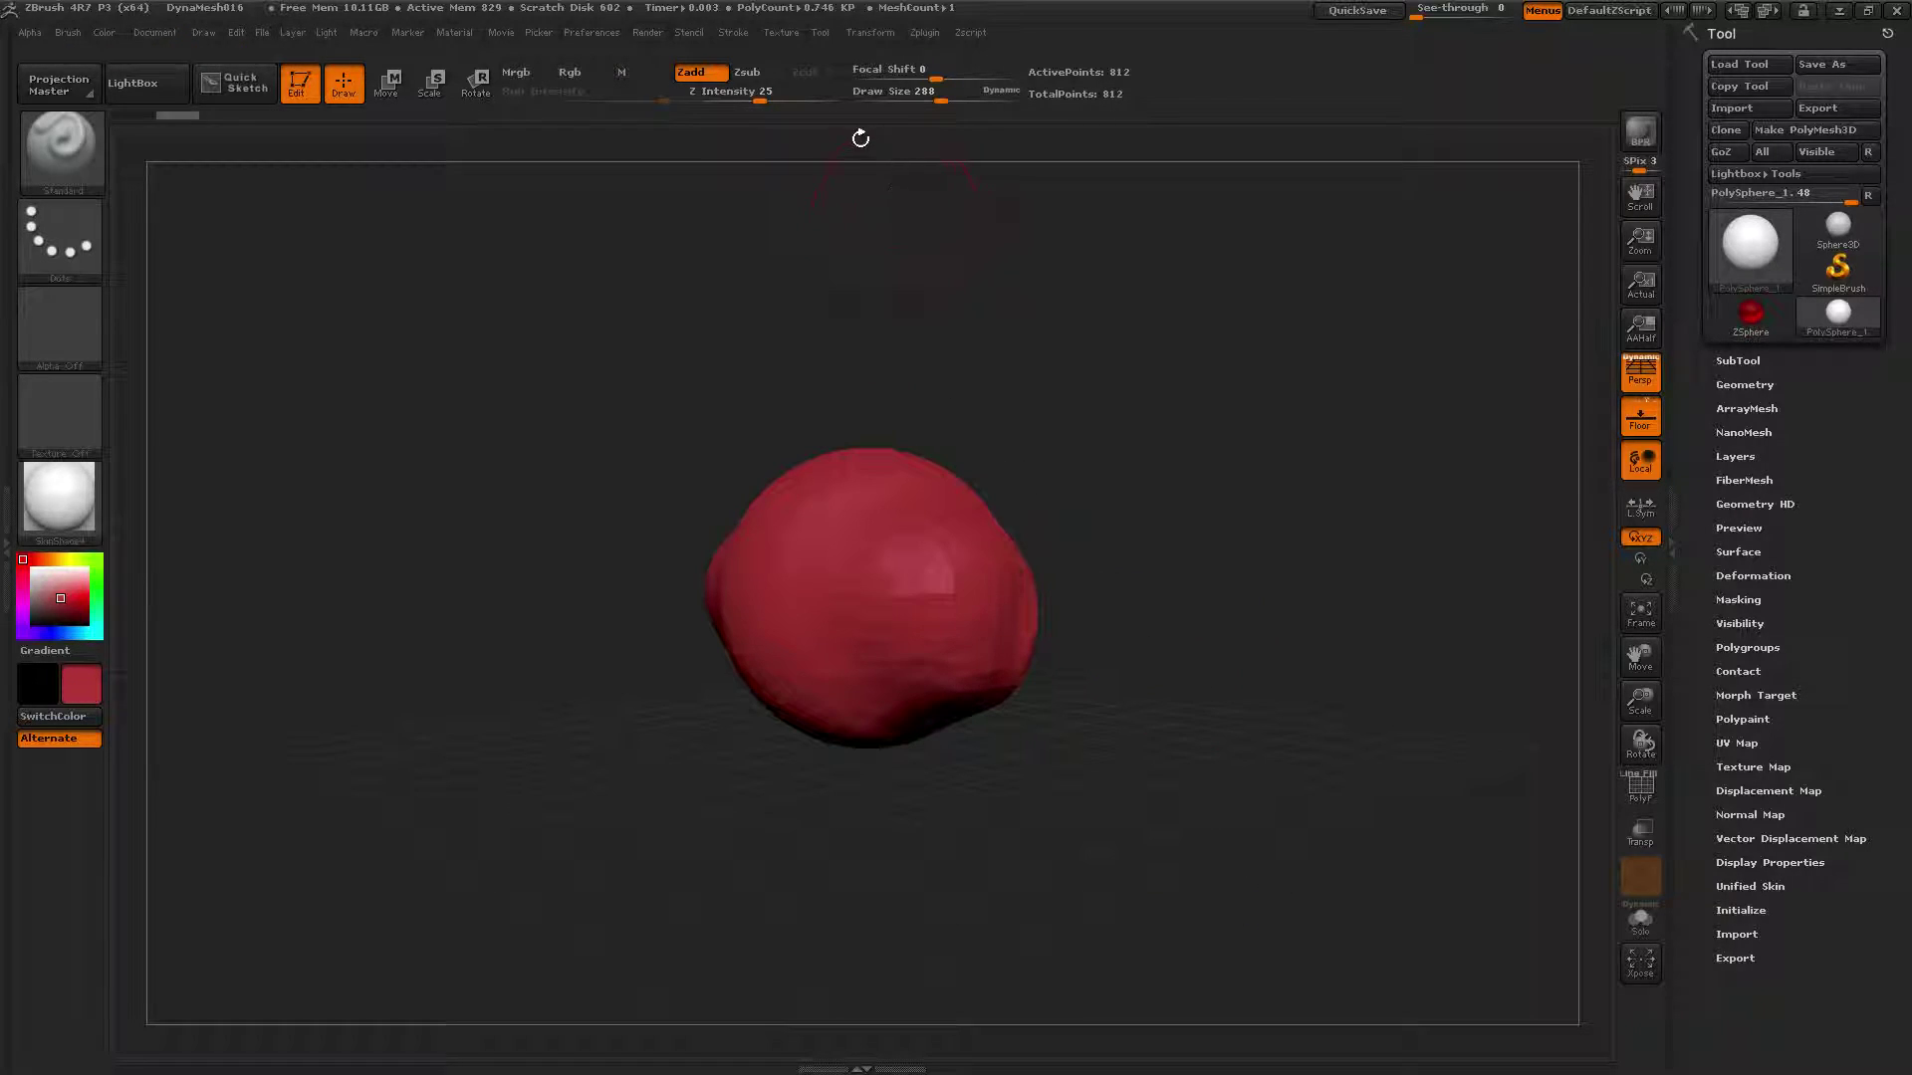
pyautogui.moveTo(762, 93); pyautogui.dragTo(830, 93)
pyautogui.moveTo(936, 598)
pyautogui.mouseDown()
pyautogui.moveTo(995, 556)
pyautogui.moveTo(1058, 695)
pyautogui.mouseUp()
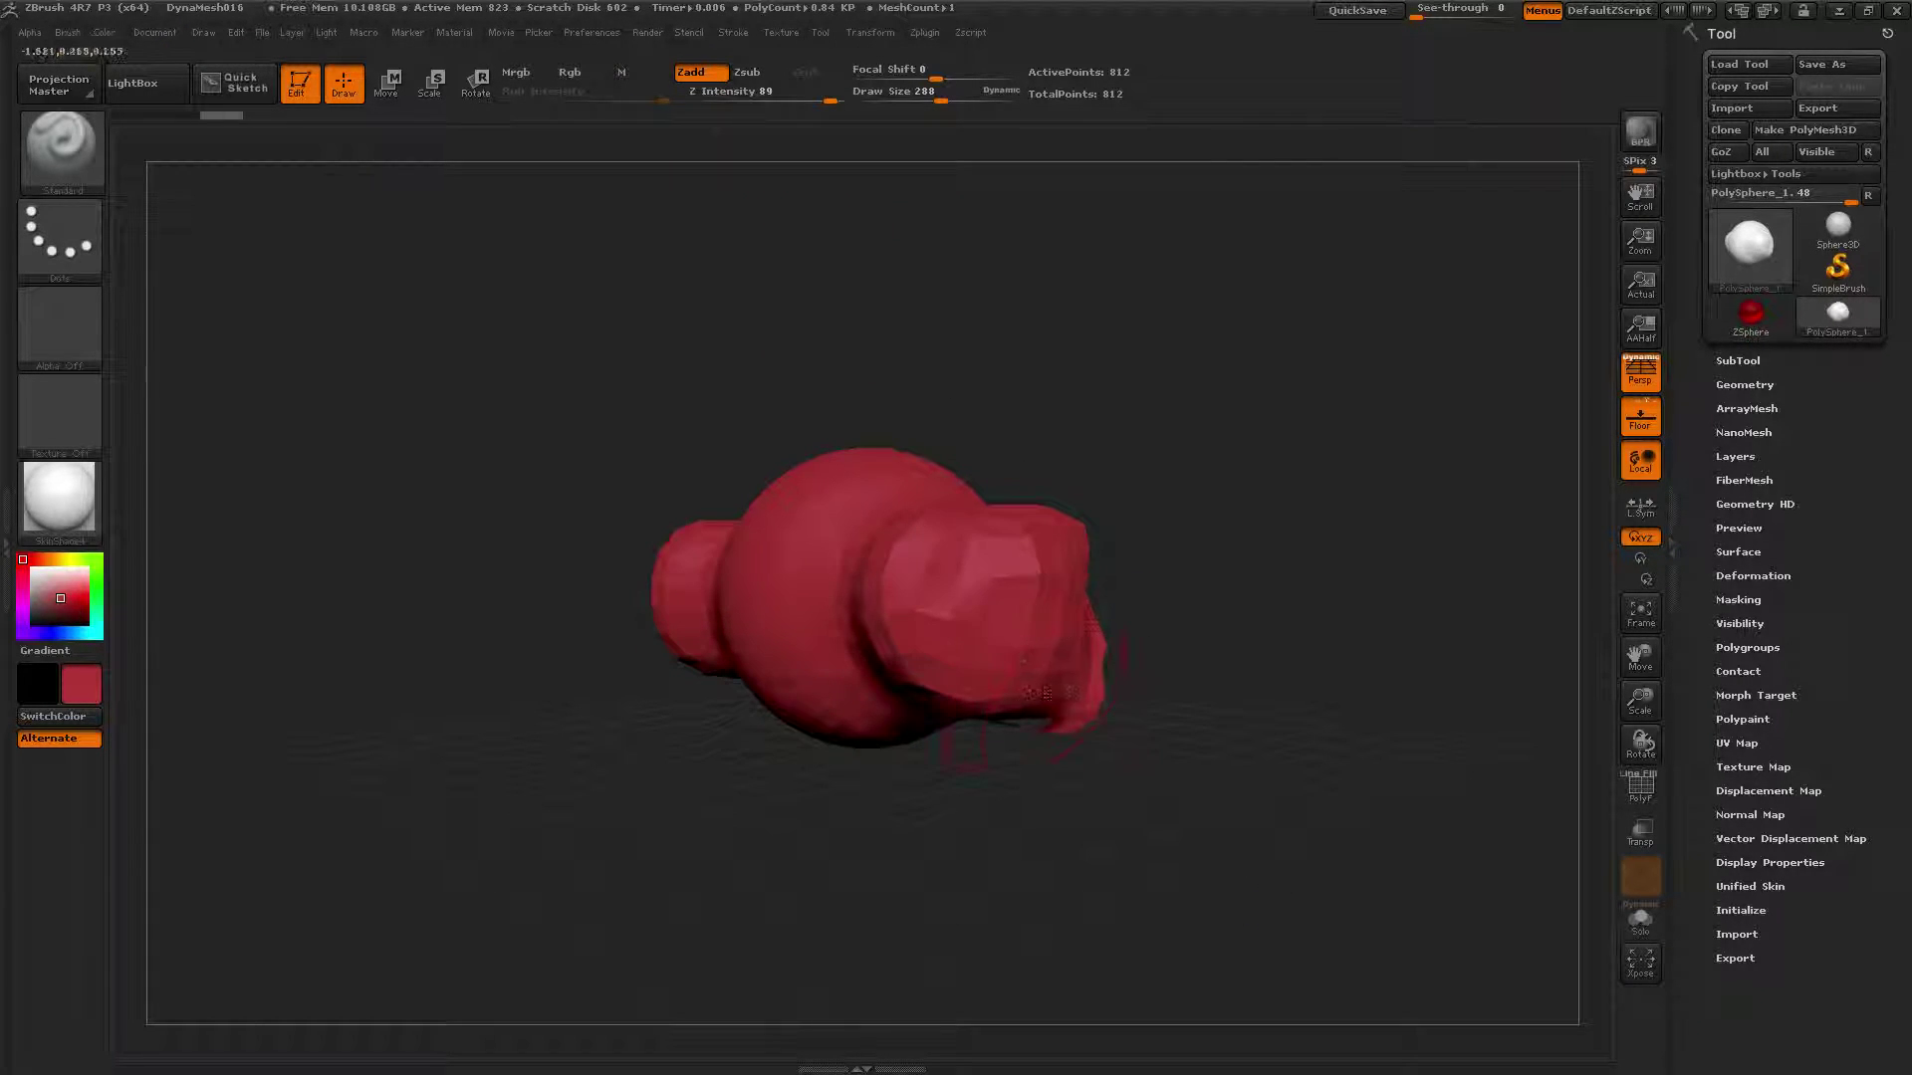
pyautogui.keyDown('ctrl'); pyautogui.moveTo(1143, 630); pyautogui.dragTo(1251, 811); pyautogui.keyUp('ctrl')
# Step: Set Z Intensity to 43, extend both side bulges into a crossguard with rounded ends, and remesh
pyautogui.moveTo(793, 100); pyautogui.dragTo(785, 101)
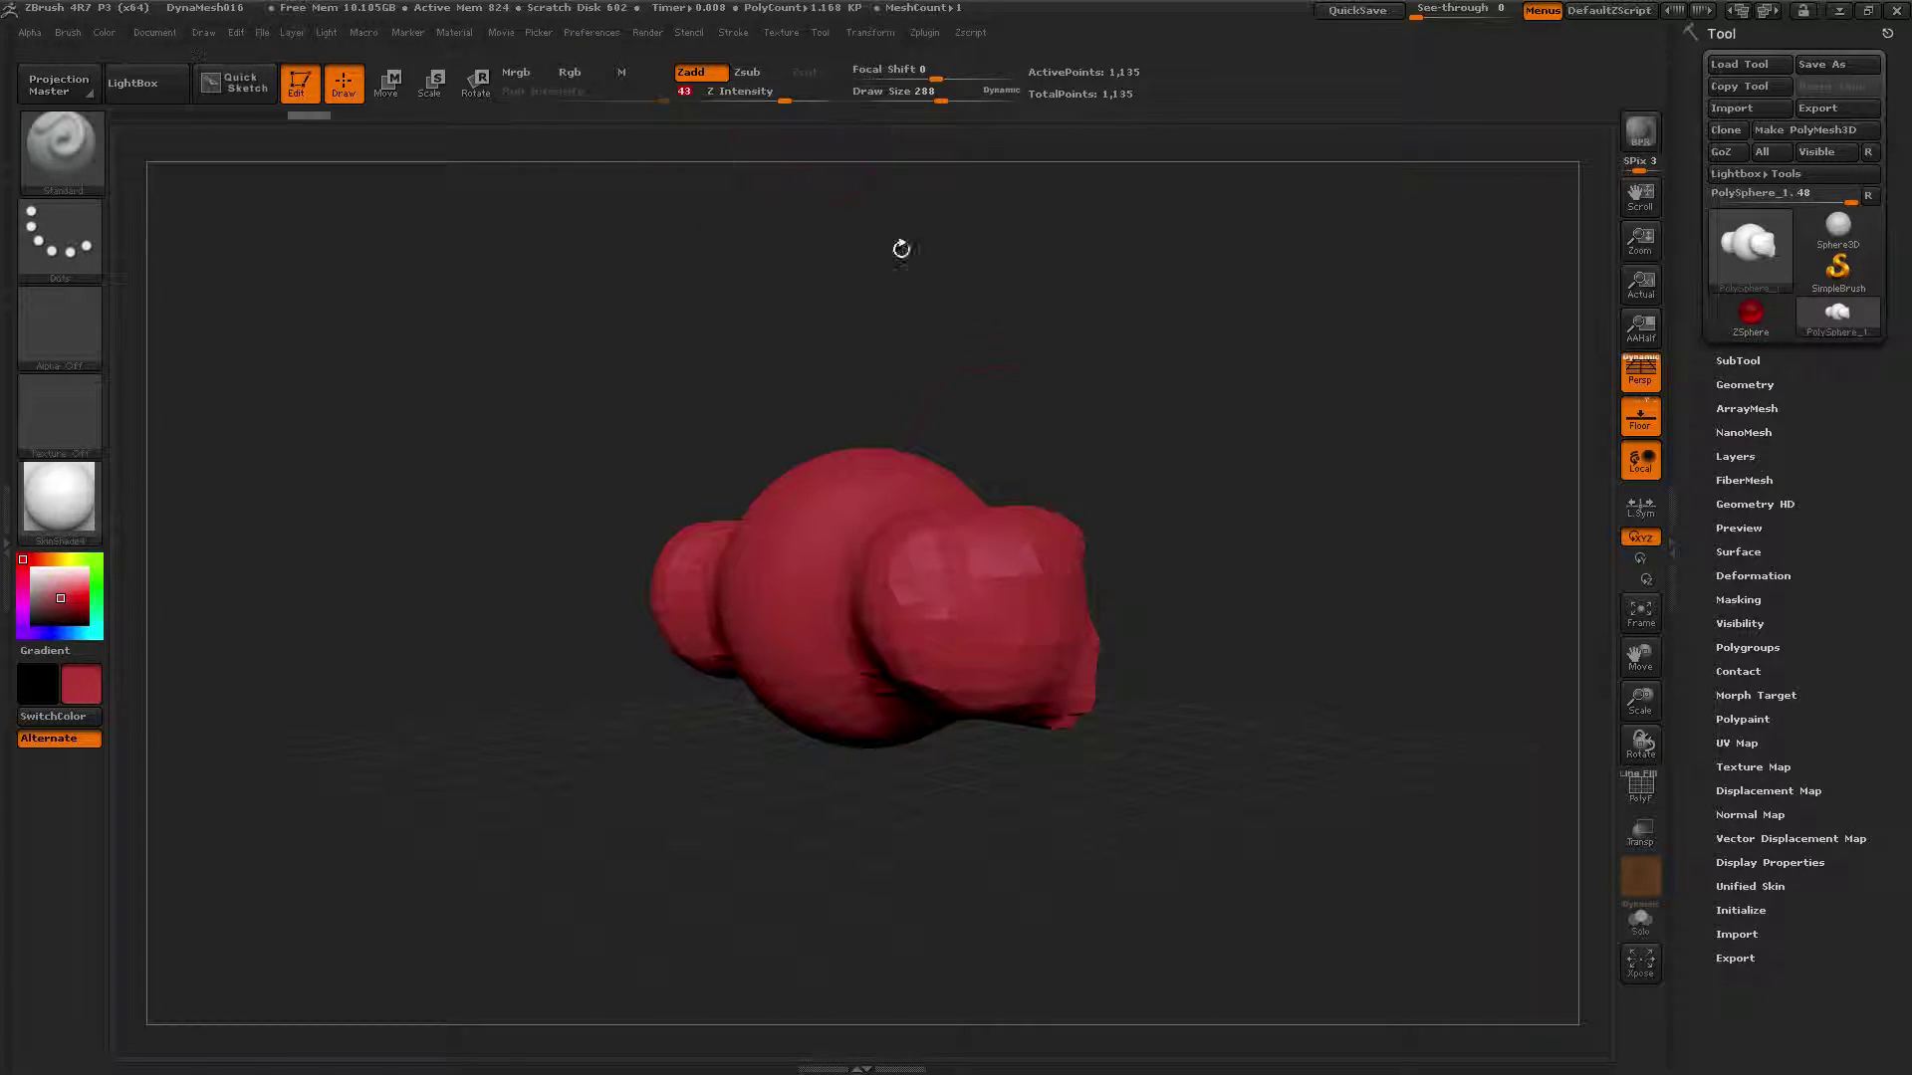
pyautogui.moveTo(1122, 693)
pyautogui.mouseDown()
pyautogui.moveTo(1231, 683)
pyautogui.moveTo(1251, 772)
pyautogui.mouseUp()
pyautogui.moveTo(1007, 607)
pyautogui.mouseDown()
pyautogui.moveTo(1040, 573)
pyautogui.moveTo(1117, 554)
pyautogui.mouseUp()
pyautogui.keyDown('ctrl'); pyautogui.moveTo(631, 715); pyautogui.dragTo(634, 805); pyautogui.keyUp('ctrl')
# Step: Sculpt a rounded bulge on the underside of the central hub, remeshing after each stroke
pyautogui.moveTo(635, 738); pyautogui.dragTo(730, 730)
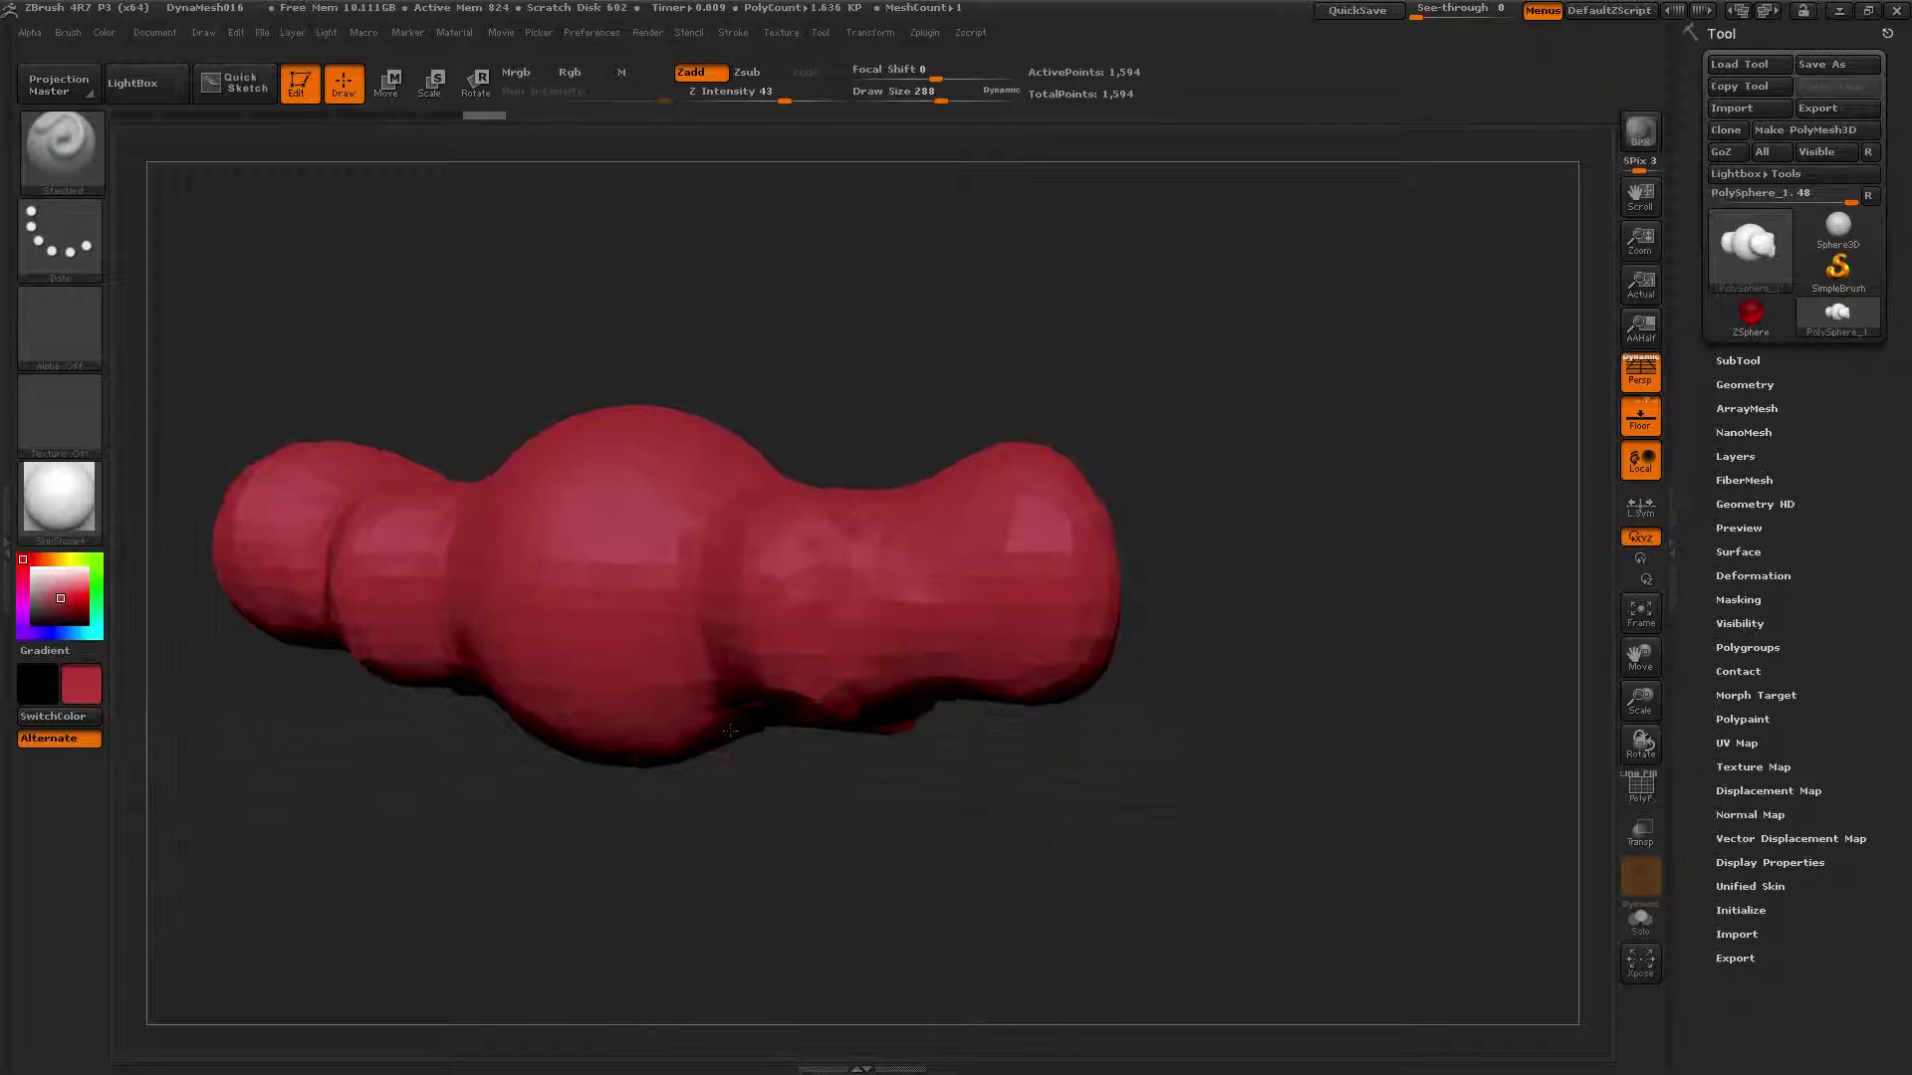
pyautogui.moveTo(581, 882); pyautogui.dragTo(621, 846)
pyautogui.moveTo(545, 915); pyautogui.dragTo(541, 825)
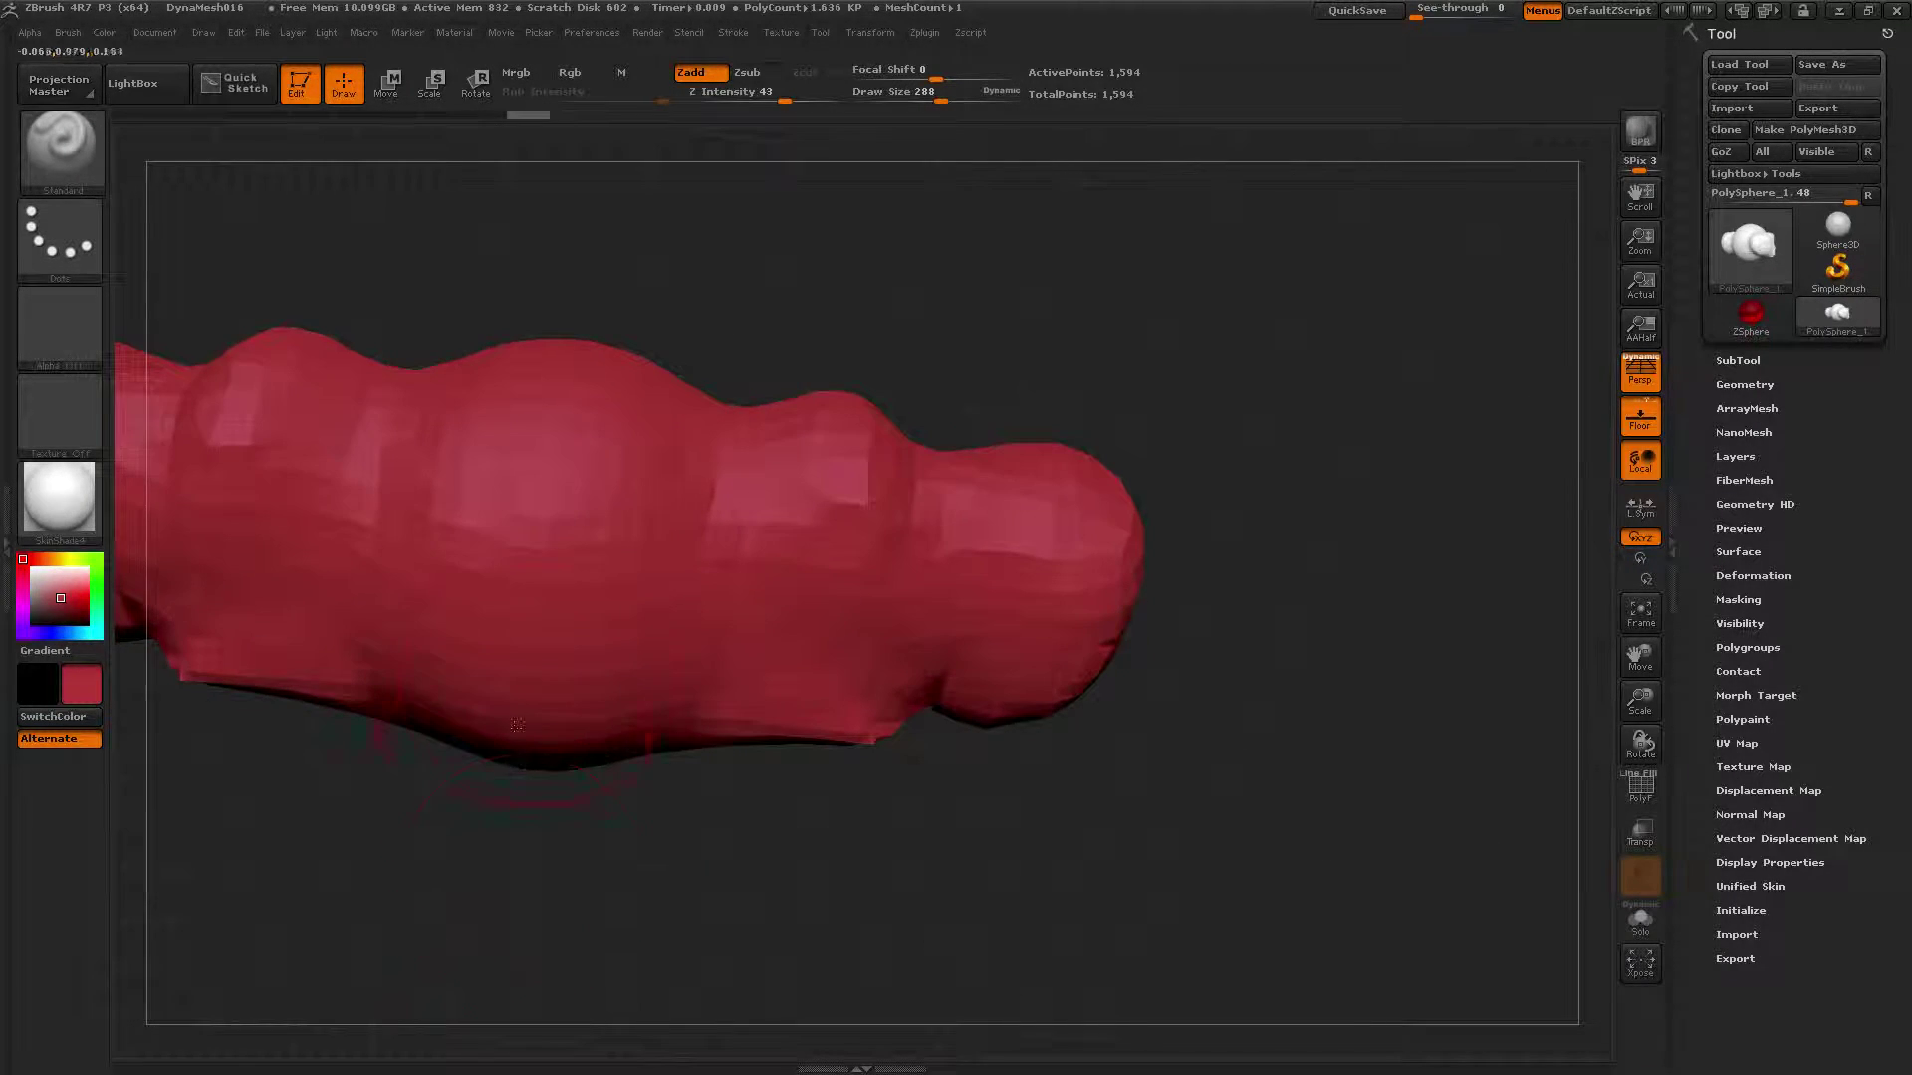
pyautogui.moveTo(523, 617)
pyautogui.mouseDown()
pyautogui.moveTo(499, 597)
pyautogui.moveTo(514, 675)
pyautogui.mouseUp()
pyautogui.keyDown('ctrl'); pyautogui.moveTo(735, 876); pyautogui.dragTo(846, 988); pyautogui.keyUp('ctrl')
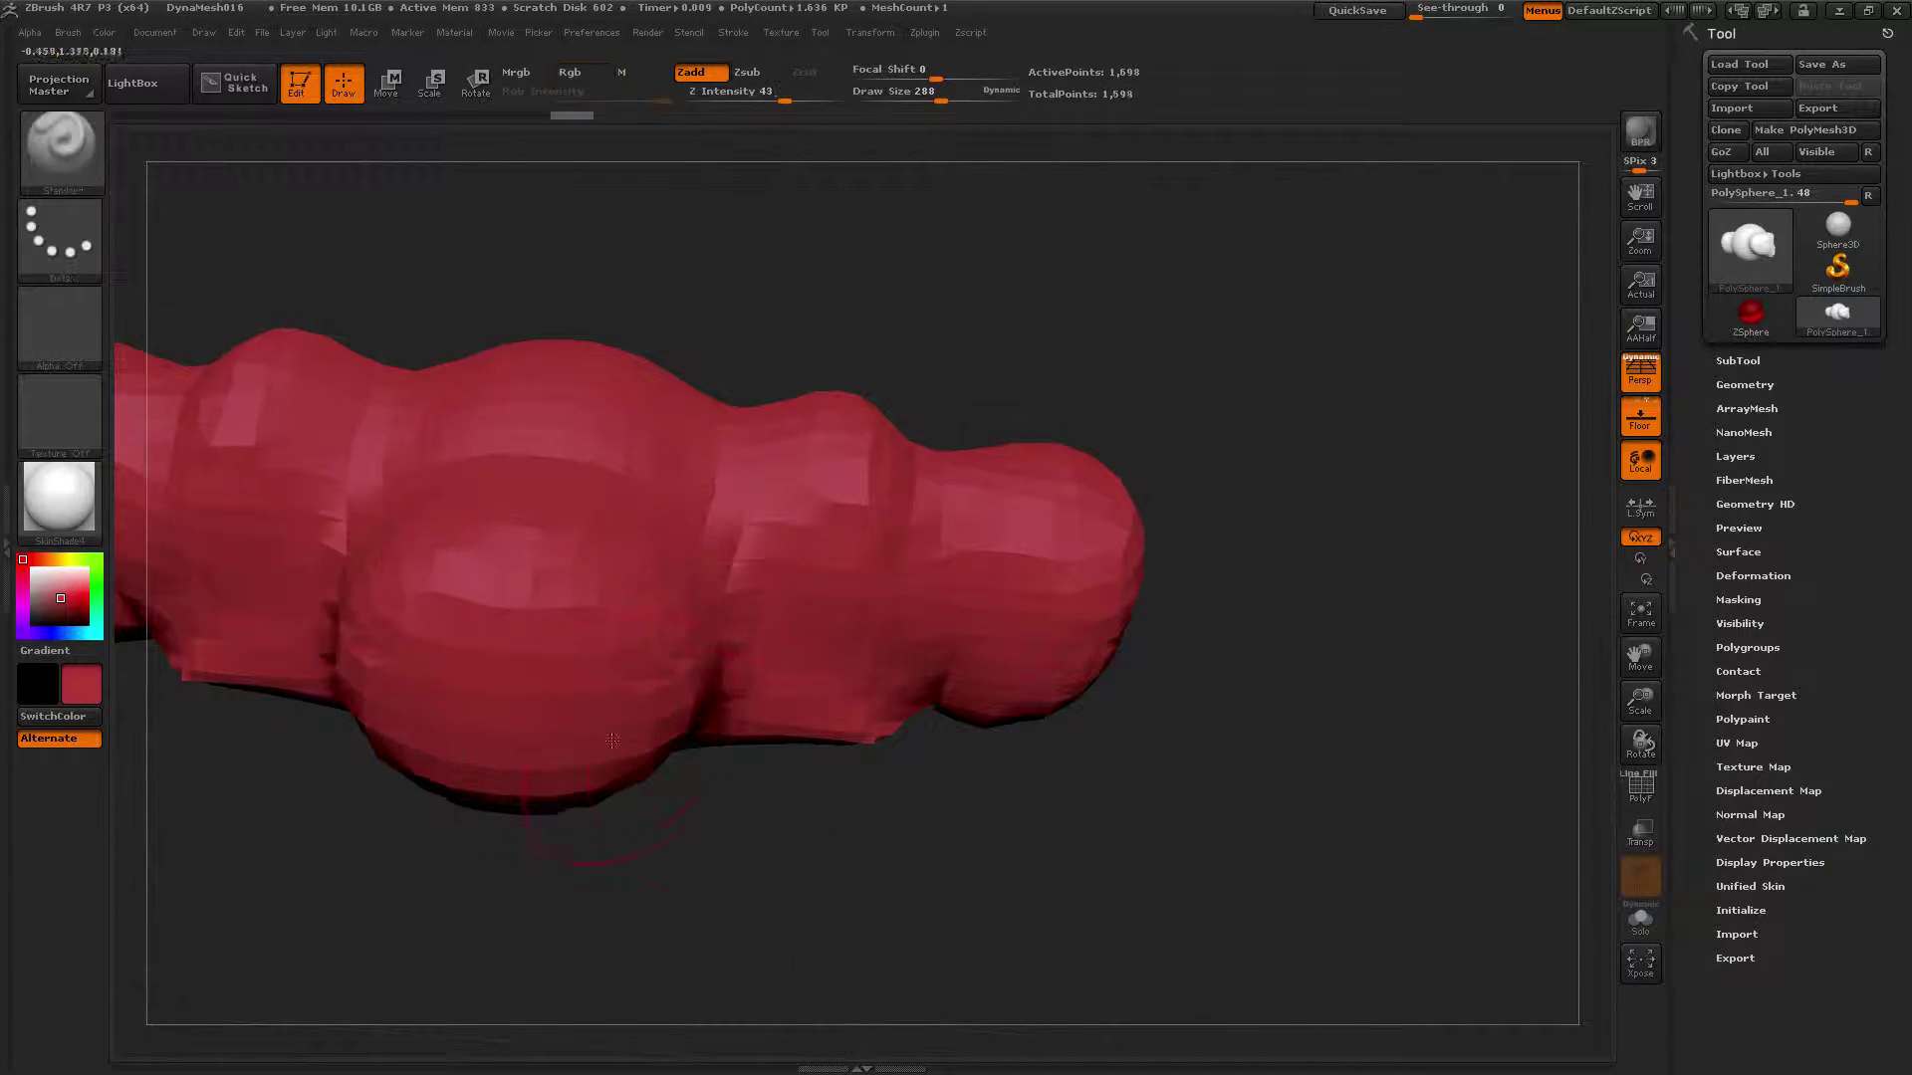
pyautogui.moveTo(550, 694)
pyautogui.mouseDown()
pyautogui.moveTo(543, 640)
pyautogui.moveTo(508, 712)
pyautogui.mouseUp()
pyautogui.keyDown('ctrl'); pyautogui.moveTo(819, 841); pyautogui.dragTo(820, 946); pyautogui.keyUp('ctrl')
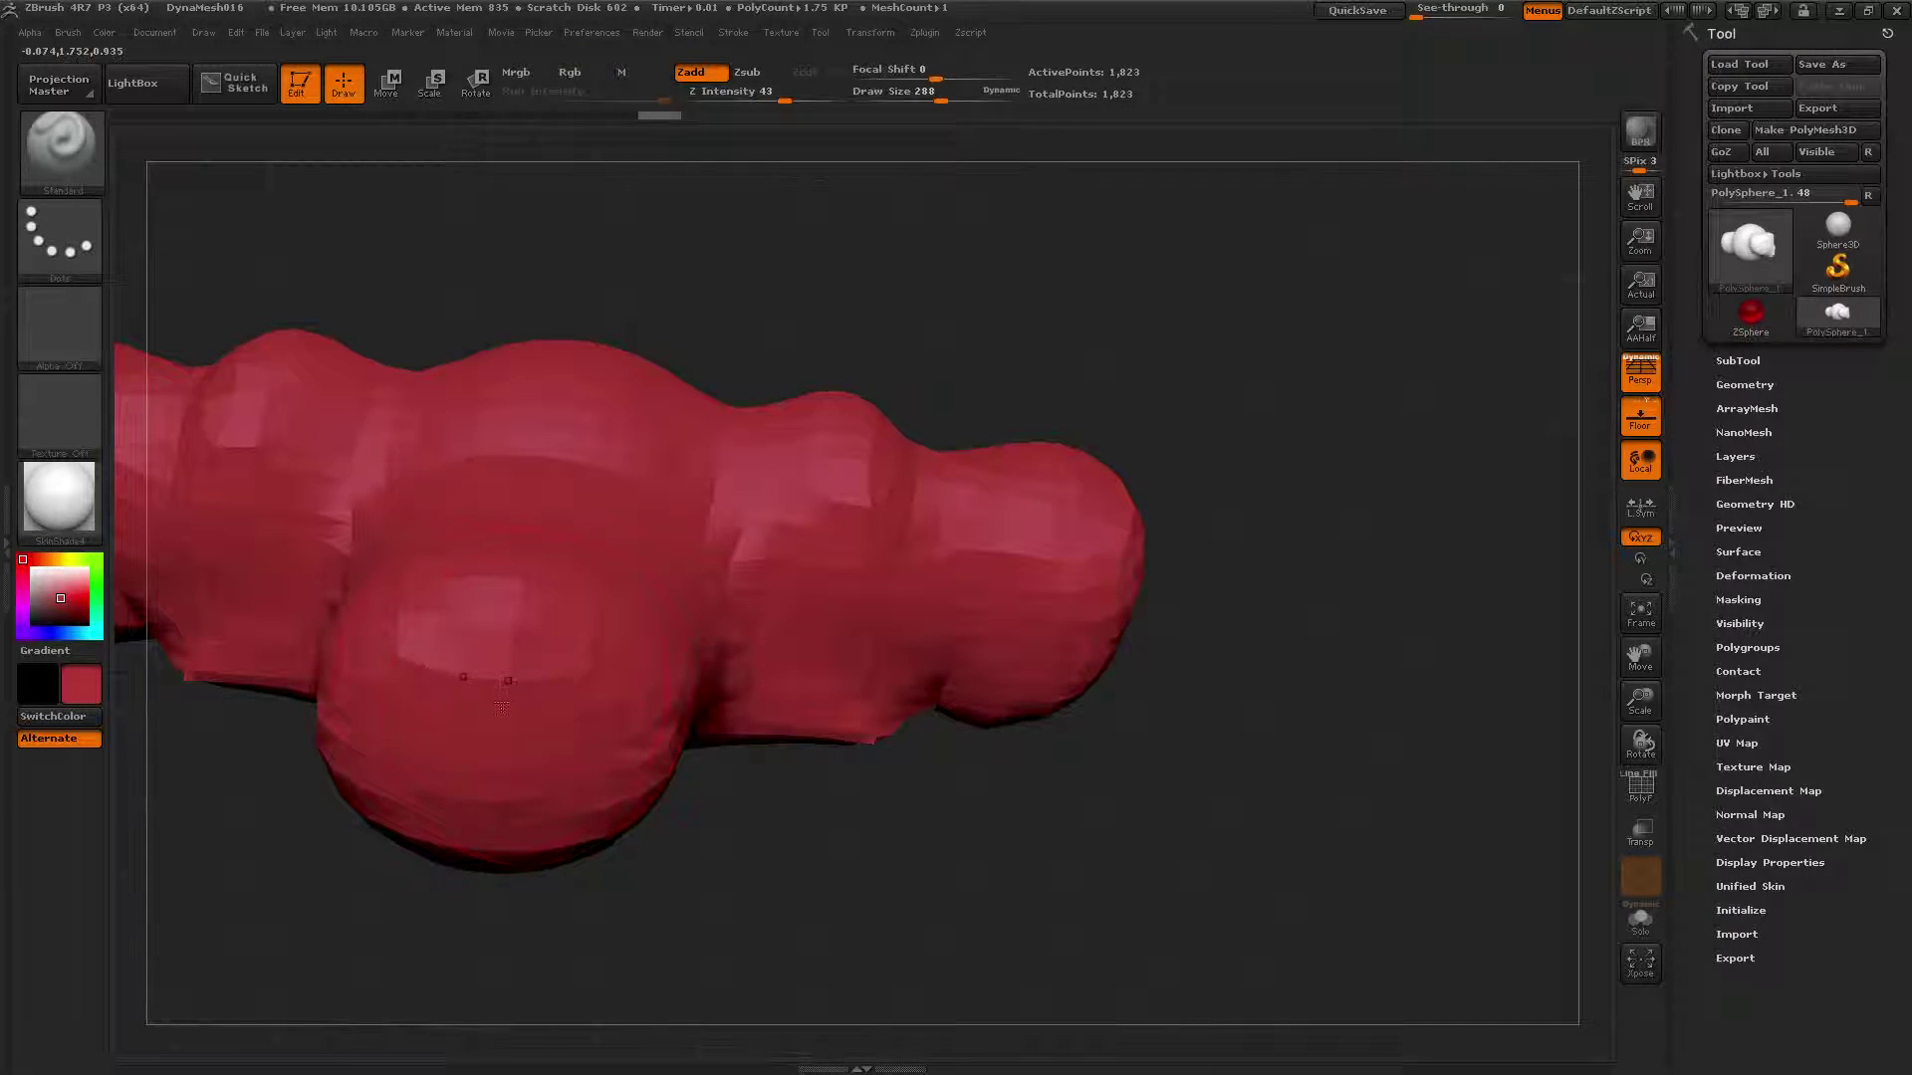
# Step: Lengthen the hub's lower bulge into a handle with a flared end and remesh the model
pyautogui.moveTo(493, 701)
pyautogui.mouseDown()
pyautogui.moveTo(565, 789)
pyautogui.moveTo(388, 697)
pyautogui.mouseUp()
pyautogui.keyDown('ctrl'); pyautogui.moveTo(887, 876); pyautogui.dragTo(887, 1052); pyautogui.keyUp('ctrl')
pyautogui.moveTo(423, 742)
pyautogui.mouseDown()
pyautogui.moveTo(403, 816)
pyautogui.moveTo(418, 842)
pyautogui.moveTo(478, 846)
pyautogui.mouseUp()
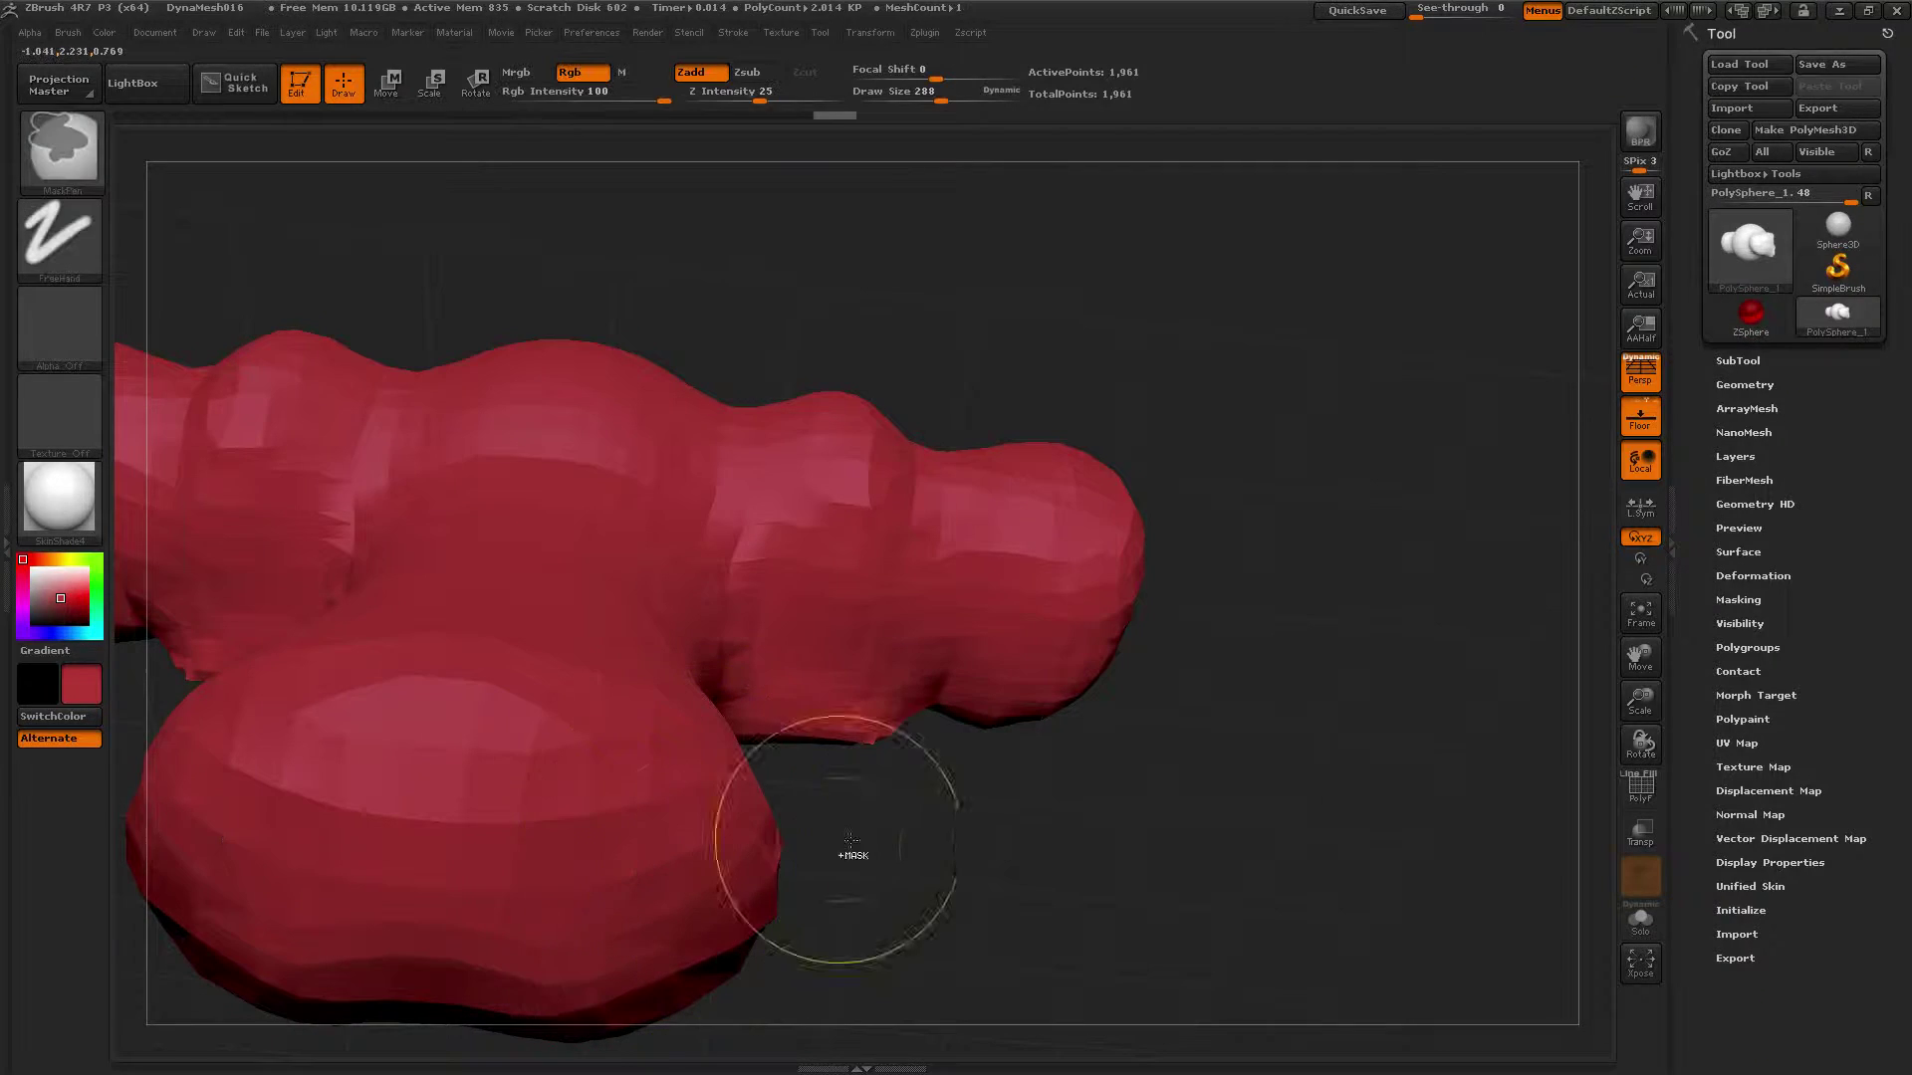
pyautogui.keyDown('ctrl'); pyautogui.moveTo(982, 852); pyautogui.dragTo(983, 1022); pyautogui.keyUp('ctrl')
pyautogui.moveTo(996, 901)
pyautogui.keyDown('ctrl'); pyautogui.mouseDown()
pyautogui.moveTo(983, 842)
pyautogui.moveTo(1071, 832)
pyautogui.mouseUp(); pyautogui.keyUp('ctrl')
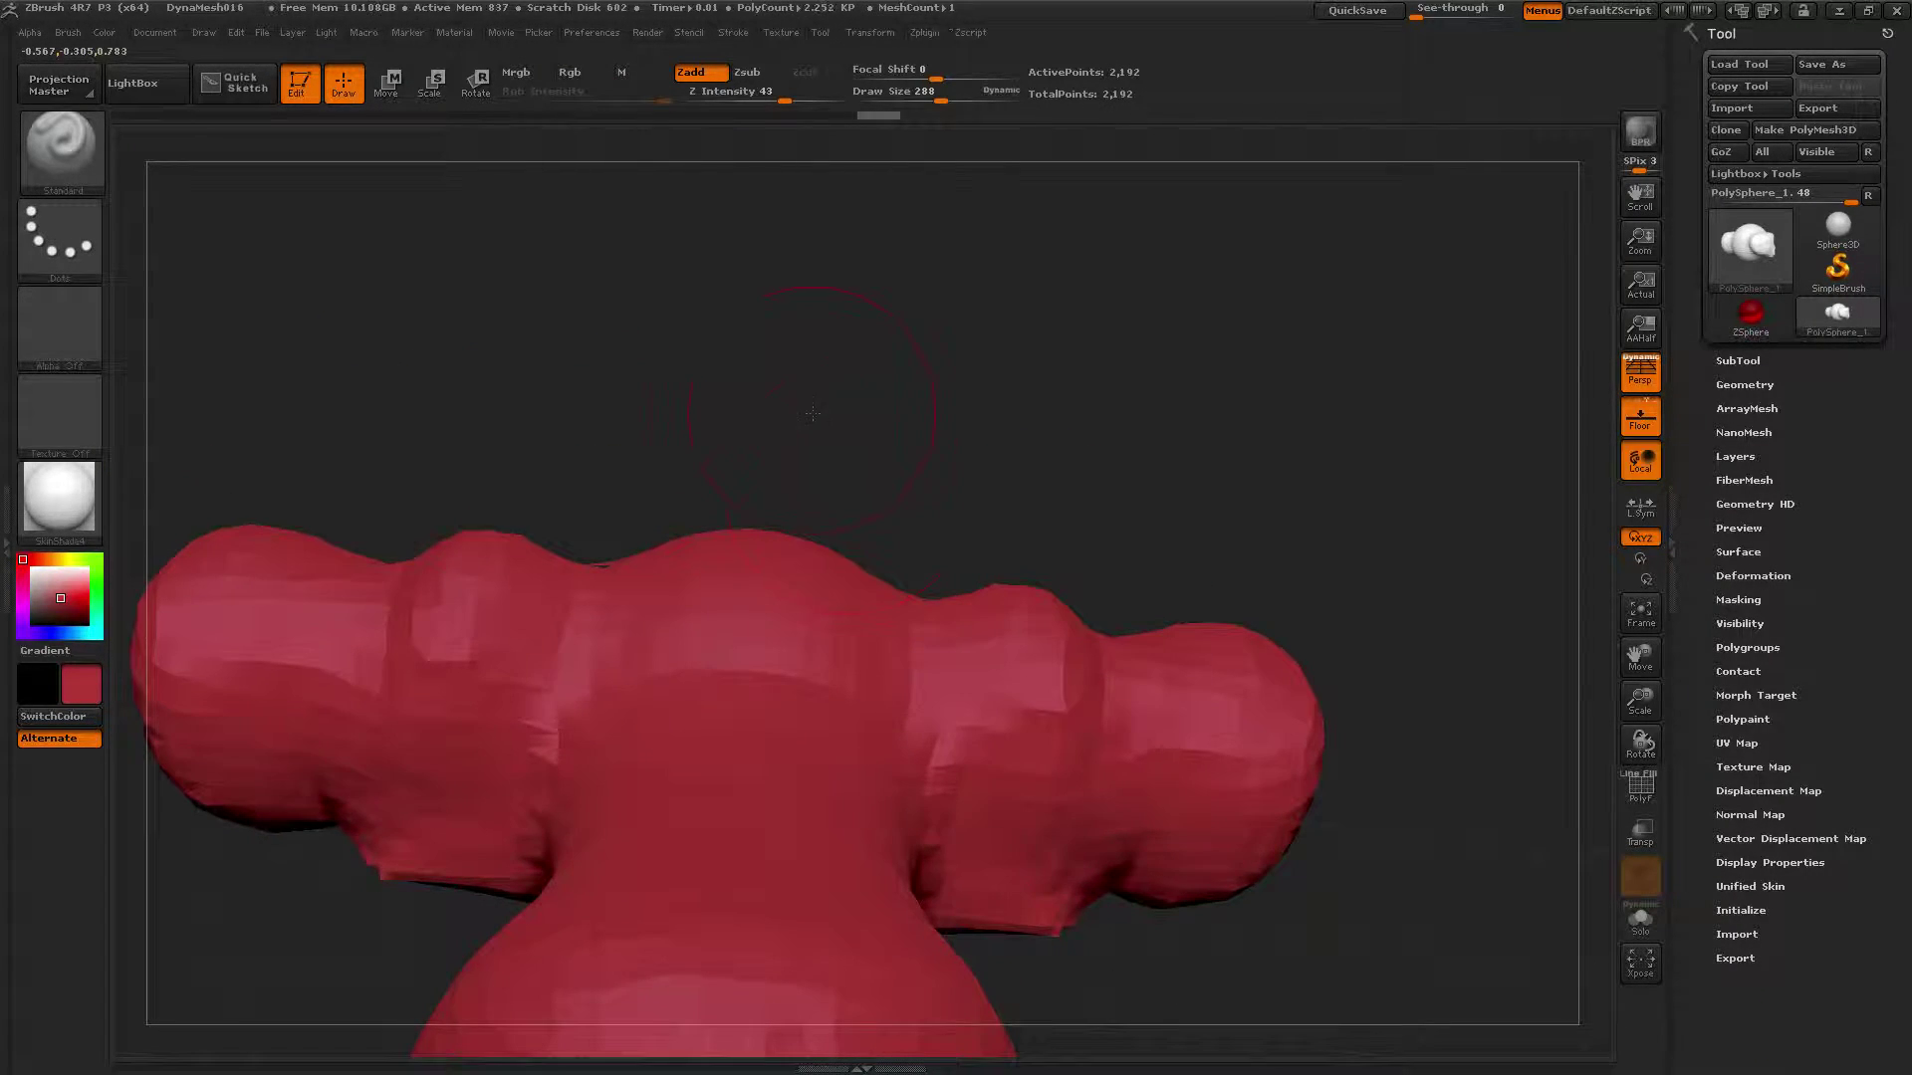
# Step: Mask a circular area on top of the central hub and invert the mask
pyautogui.moveTo(813, 414); pyautogui.dragTo(856, 475)
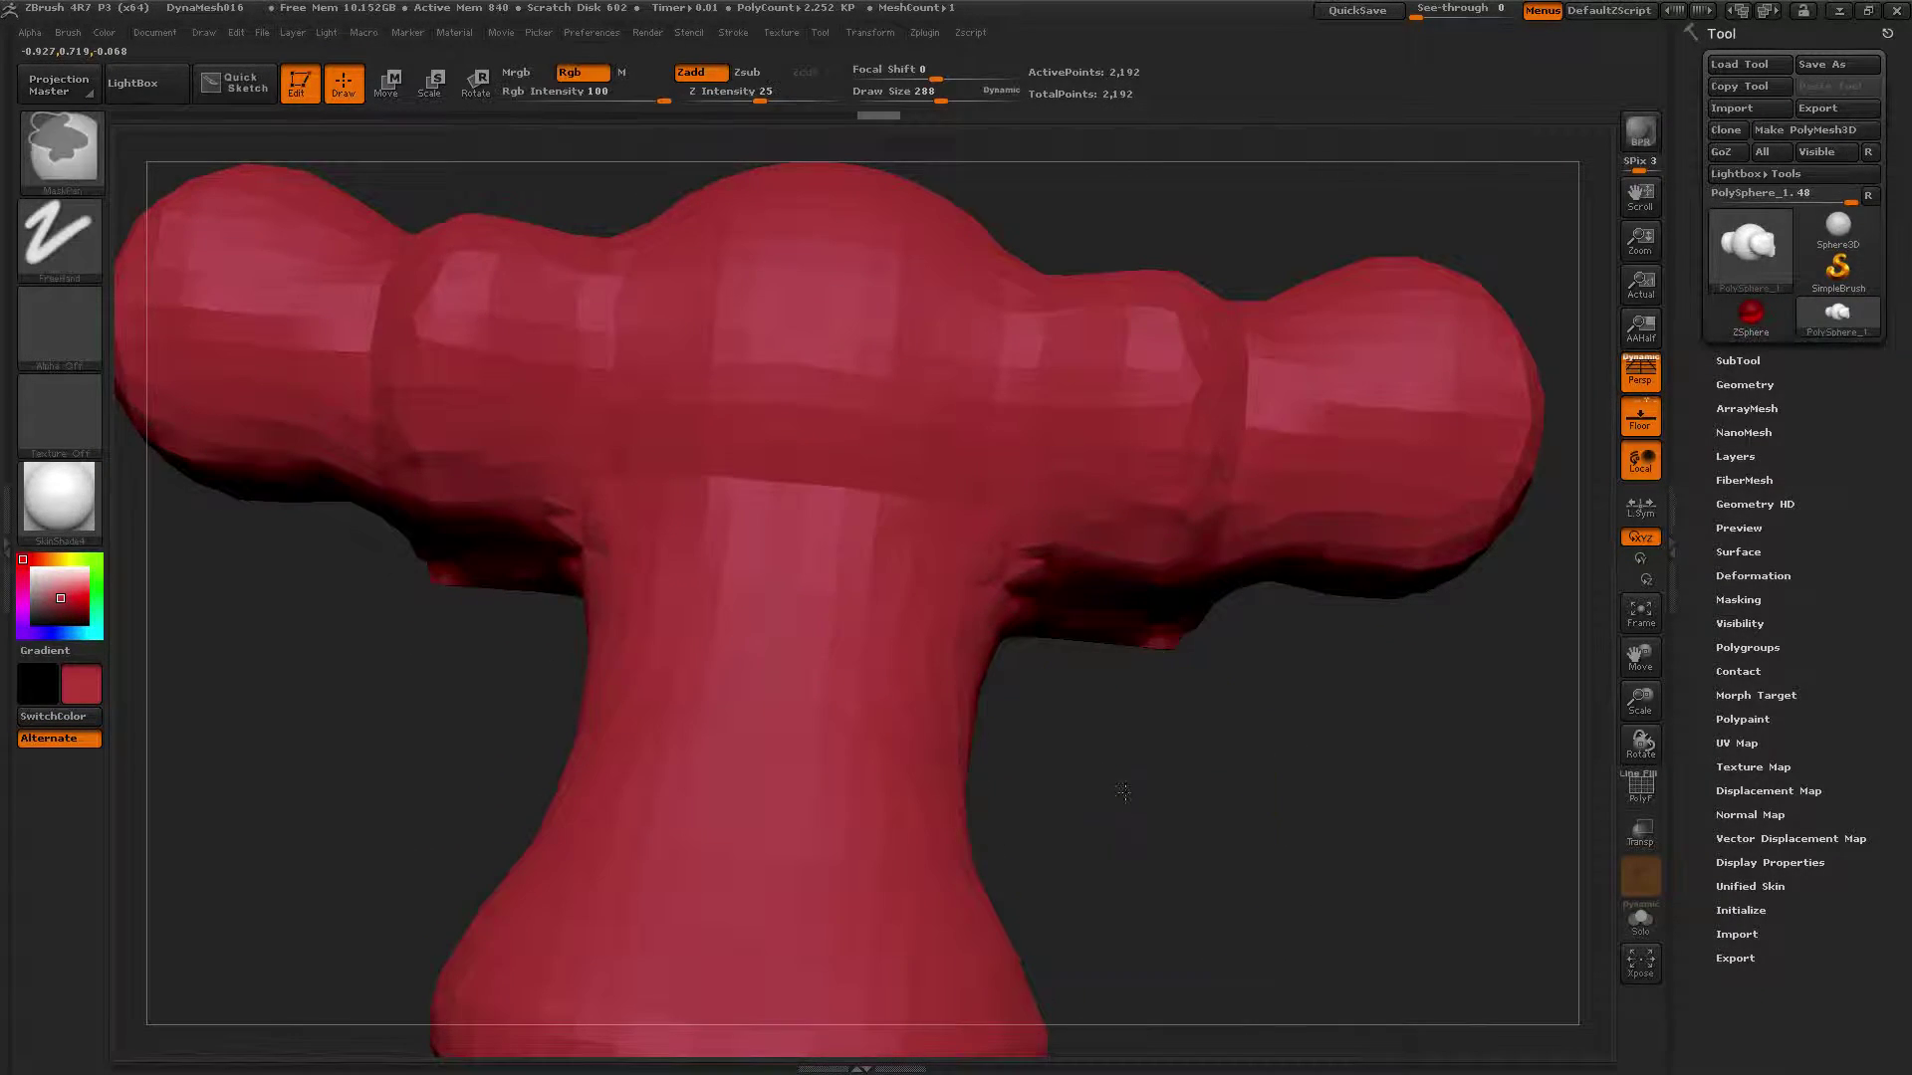
pyautogui.keyDown('ctrl'); pyautogui.moveTo(1112, 756); pyautogui.dragTo(1102, 805, button='right'); pyautogui.keyUp('ctrl')
pyautogui.moveTo(1101, 805); pyautogui.dragTo(872, 203)
pyautogui.moveTo(891, 328); pyautogui.dragTo(1137, 595)
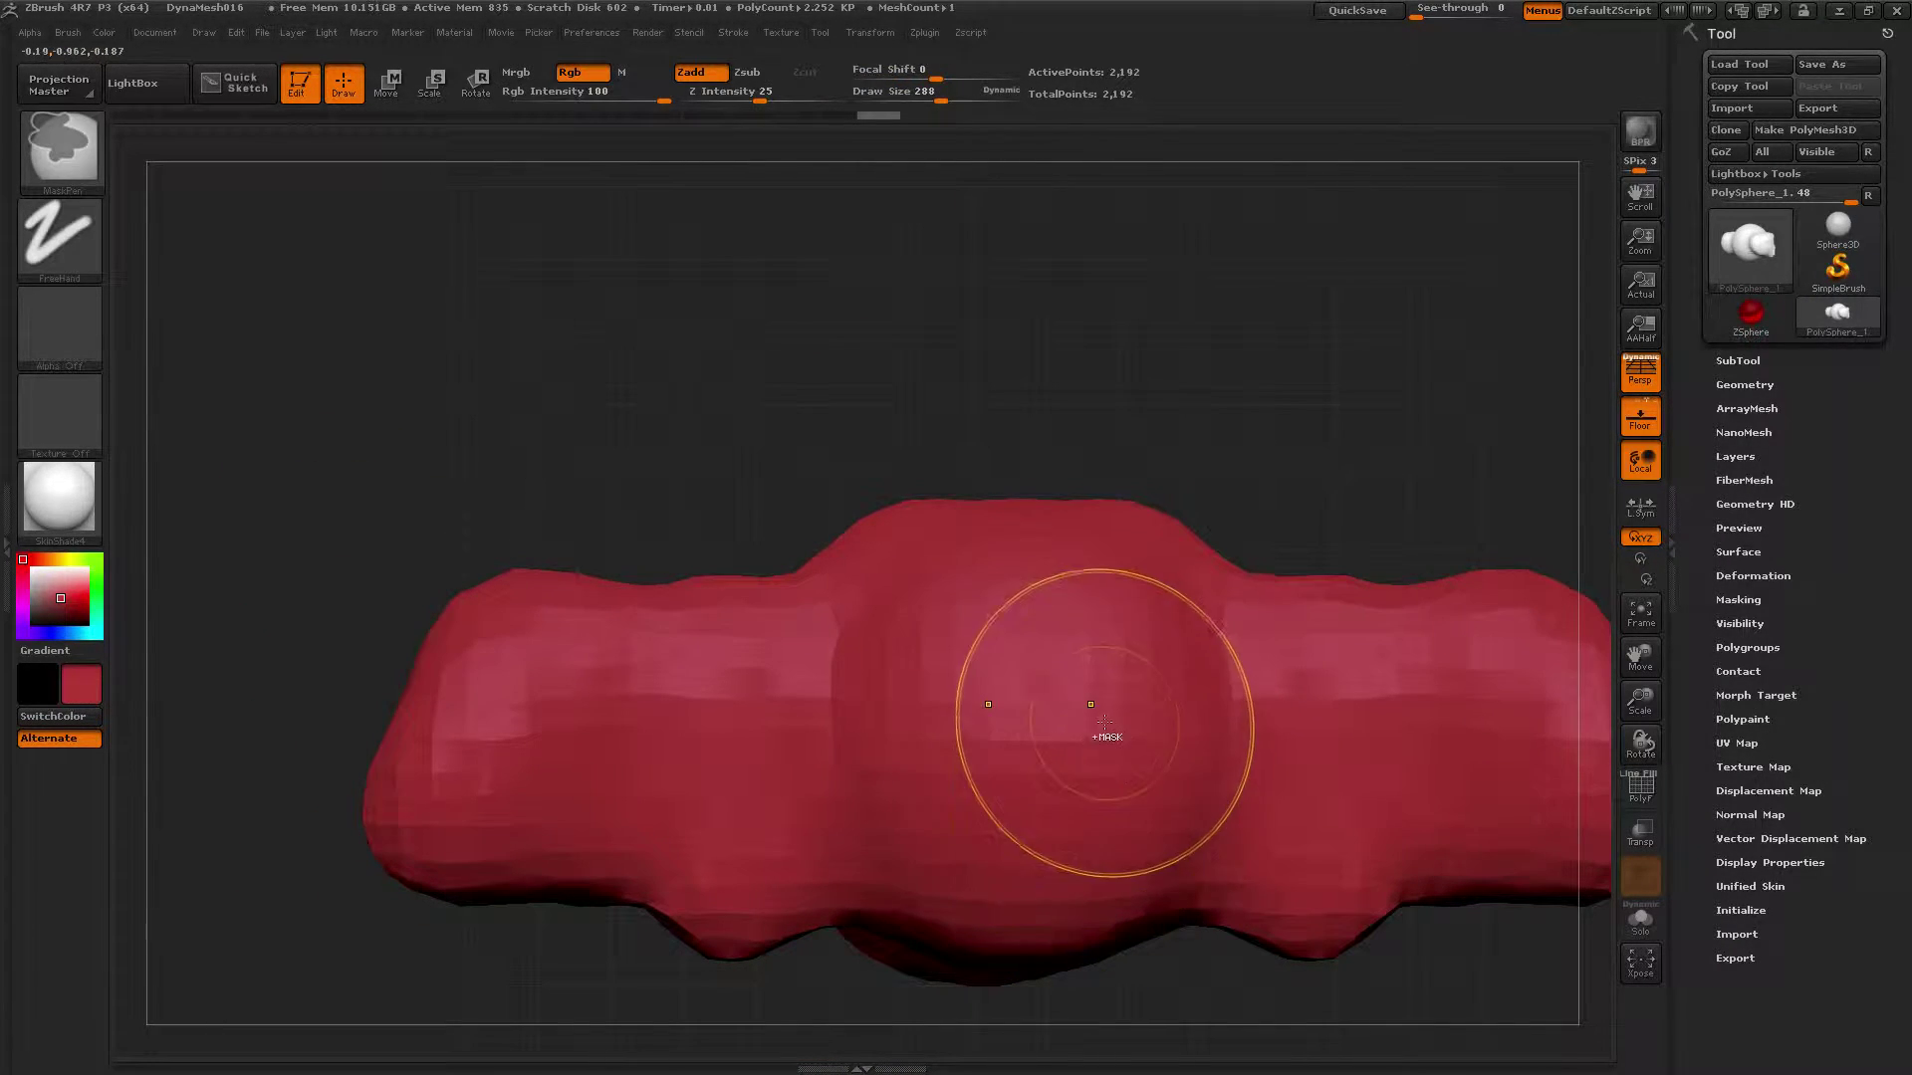
pyautogui.keyDown('ctrl'); pyautogui.click(1062, 724); pyautogui.keyUp('ctrl')
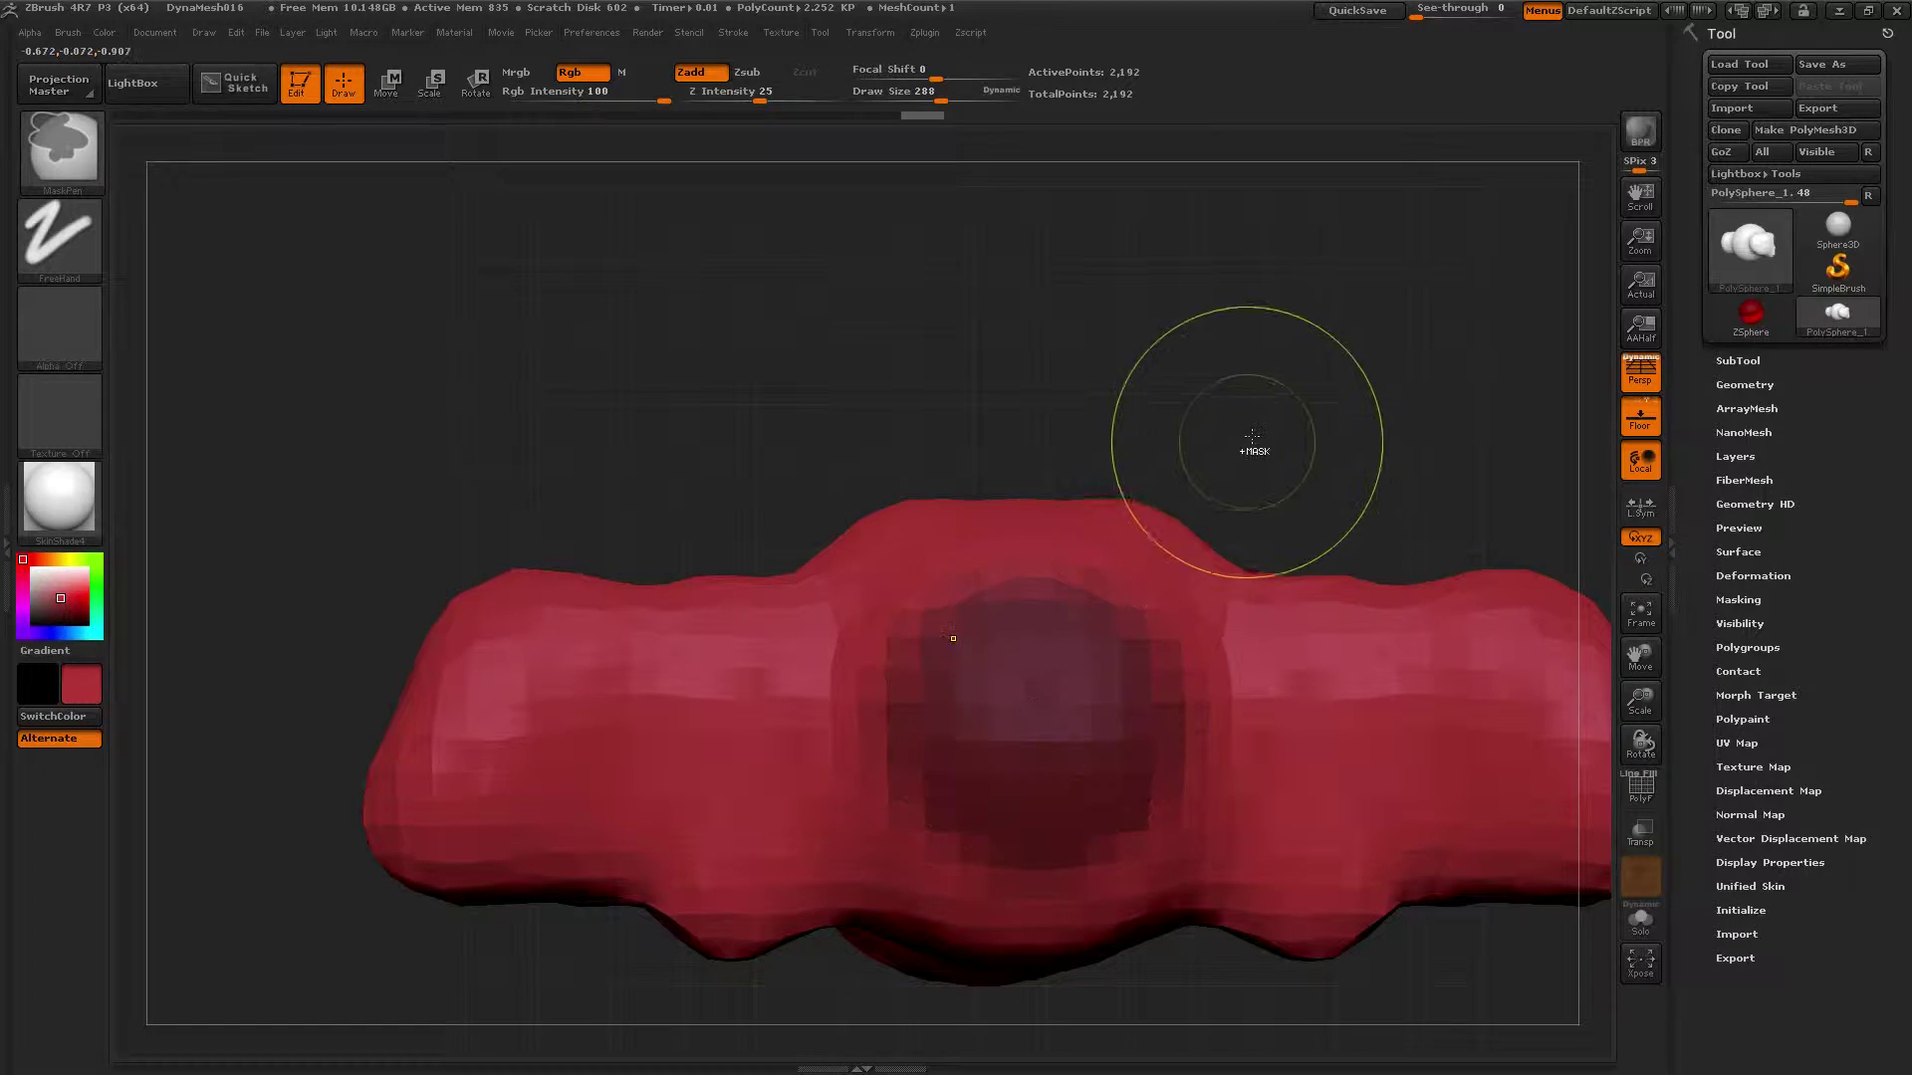
pyautogui.keyDown('ctrl'); pyautogui.click(1284, 416); pyautogui.keyUp('ctrl')
pyautogui.moveTo(1280, 418)
pyautogui.mouseDown()
pyautogui.moveTo(1297, 327)
pyautogui.moveTo(1289, 498)
pyautogui.moveTo(999, 428)
pyautogui.moveTo(866, 338)
pyautogui.moveTo(1082, 593)
pyautogui.mouseUp()
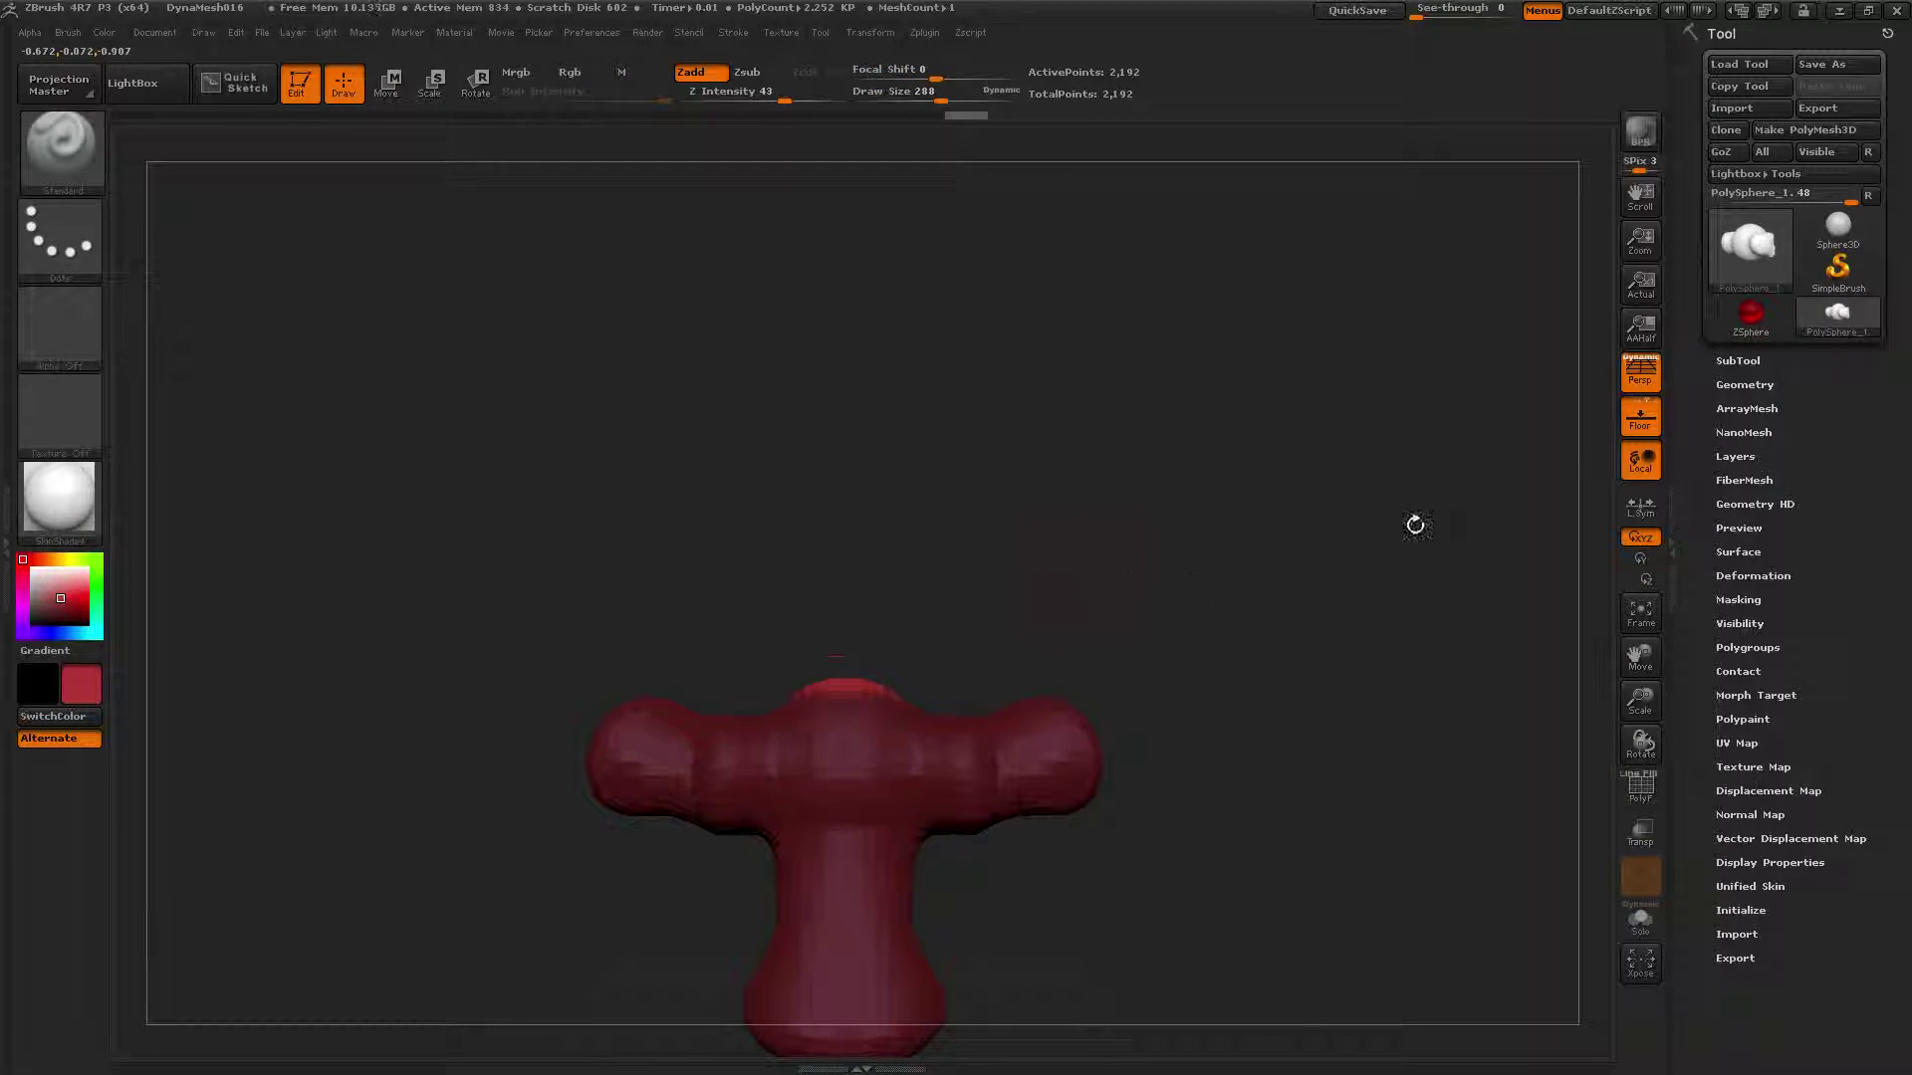
# Step: Turn off perspective and extrude a long straight blade upward from the unmasked hub area with Transpose Move
pyautogui.click(1640, 371)
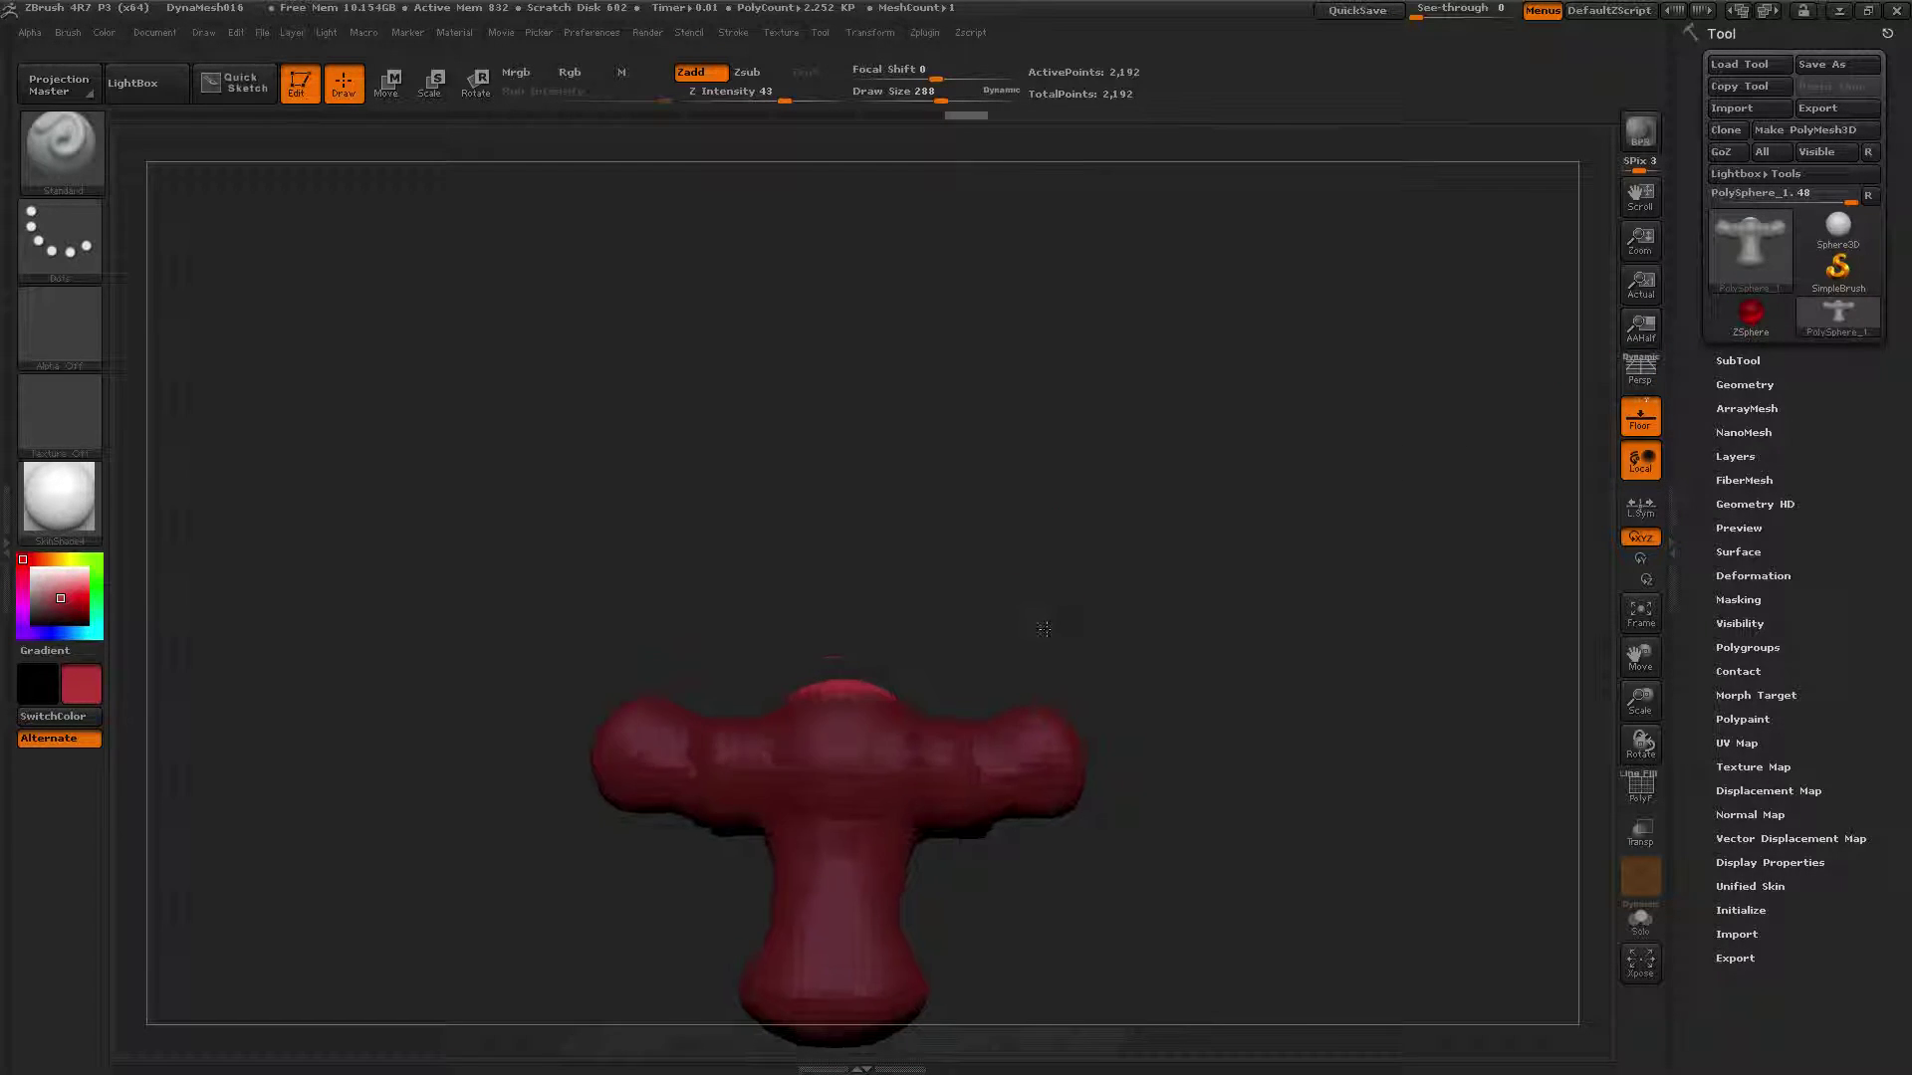
pyautogui.keyDown('alt'); pyautogui.moveTo(1043, 633); pyautogui.dragTo(889, 373); pyautogui.keyUp('alt')
pyautogui.moveTo(935, 435)
pyautogui.keyDown('ctrl'); pyautogui.mouseDown(button='right')
pyautogui.moveTo(973, 469)
pyautogui.moveTo(1105, 414)
pyautogui.moveTo(1144, 689)
pyautogui.mouseUp(button='right'); pyautogui.keyUp('ctrl')
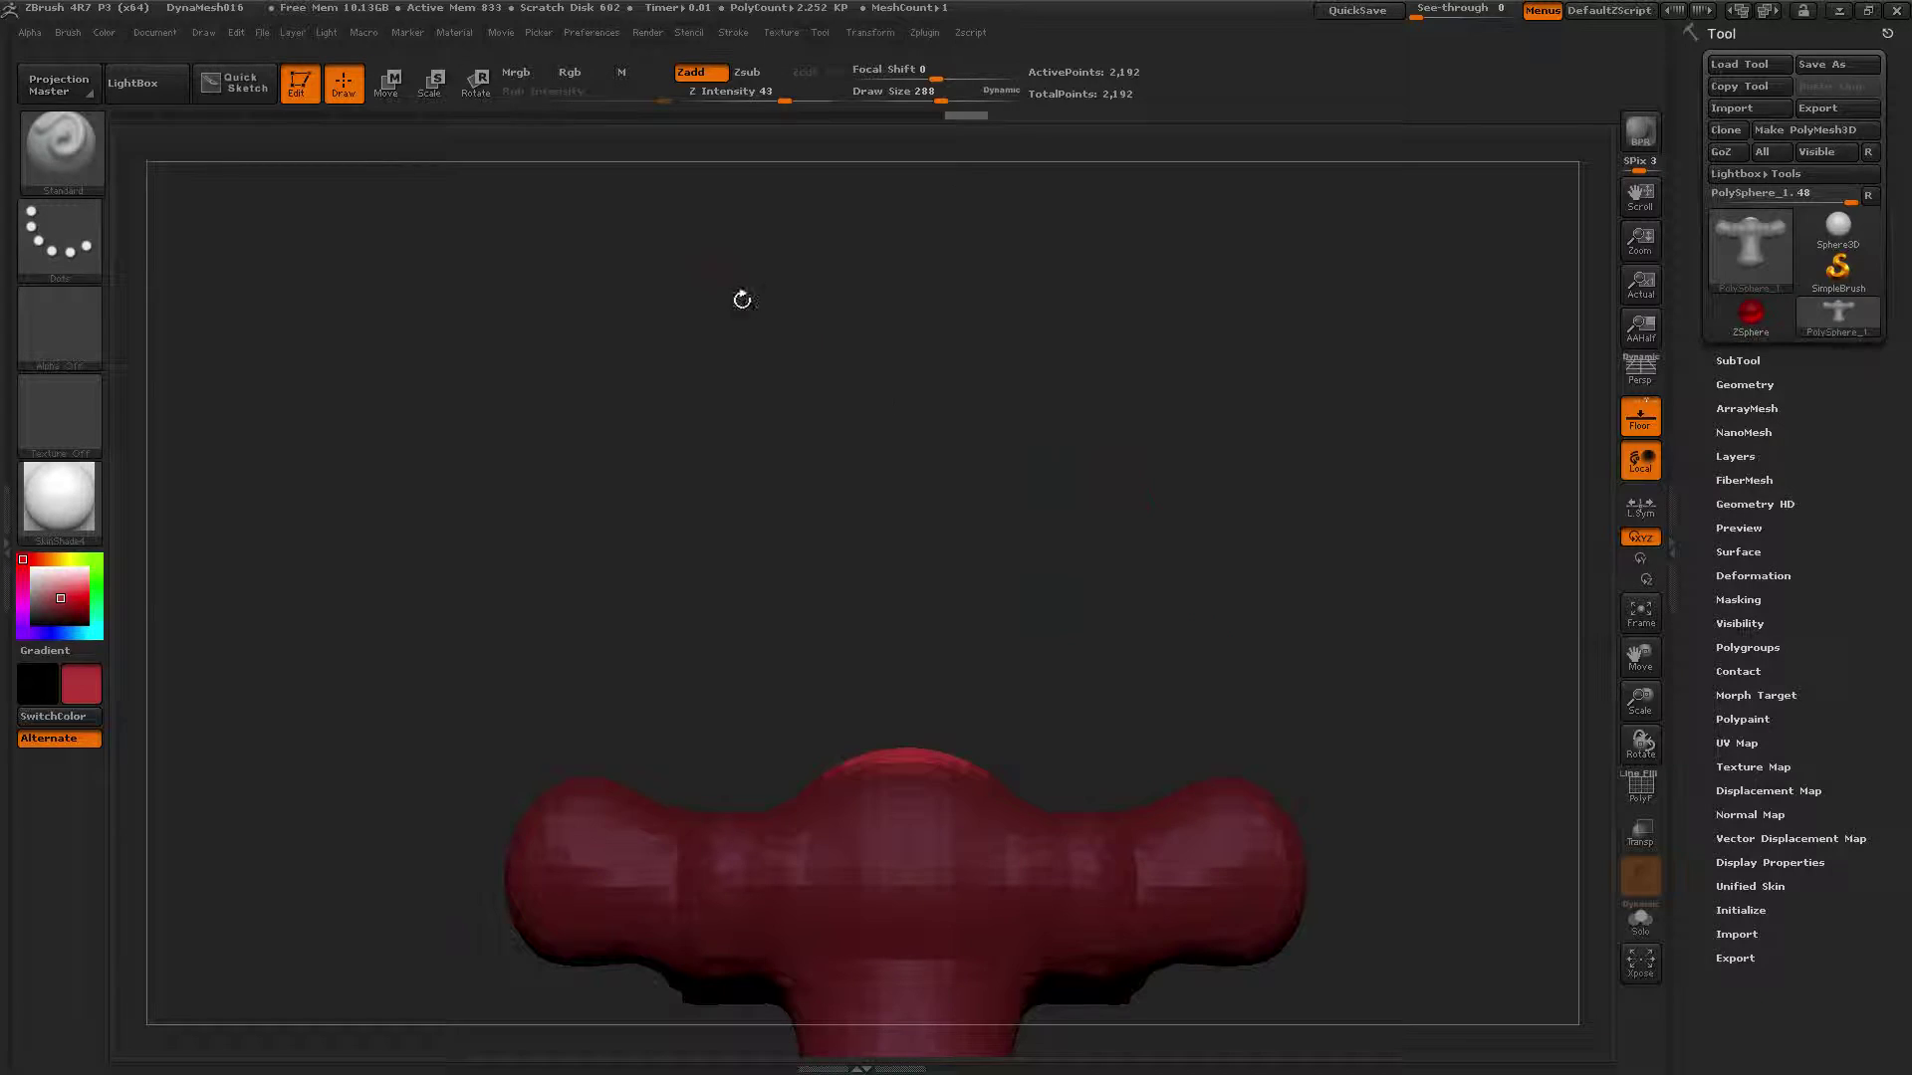
pyautogui.click(383, 90)
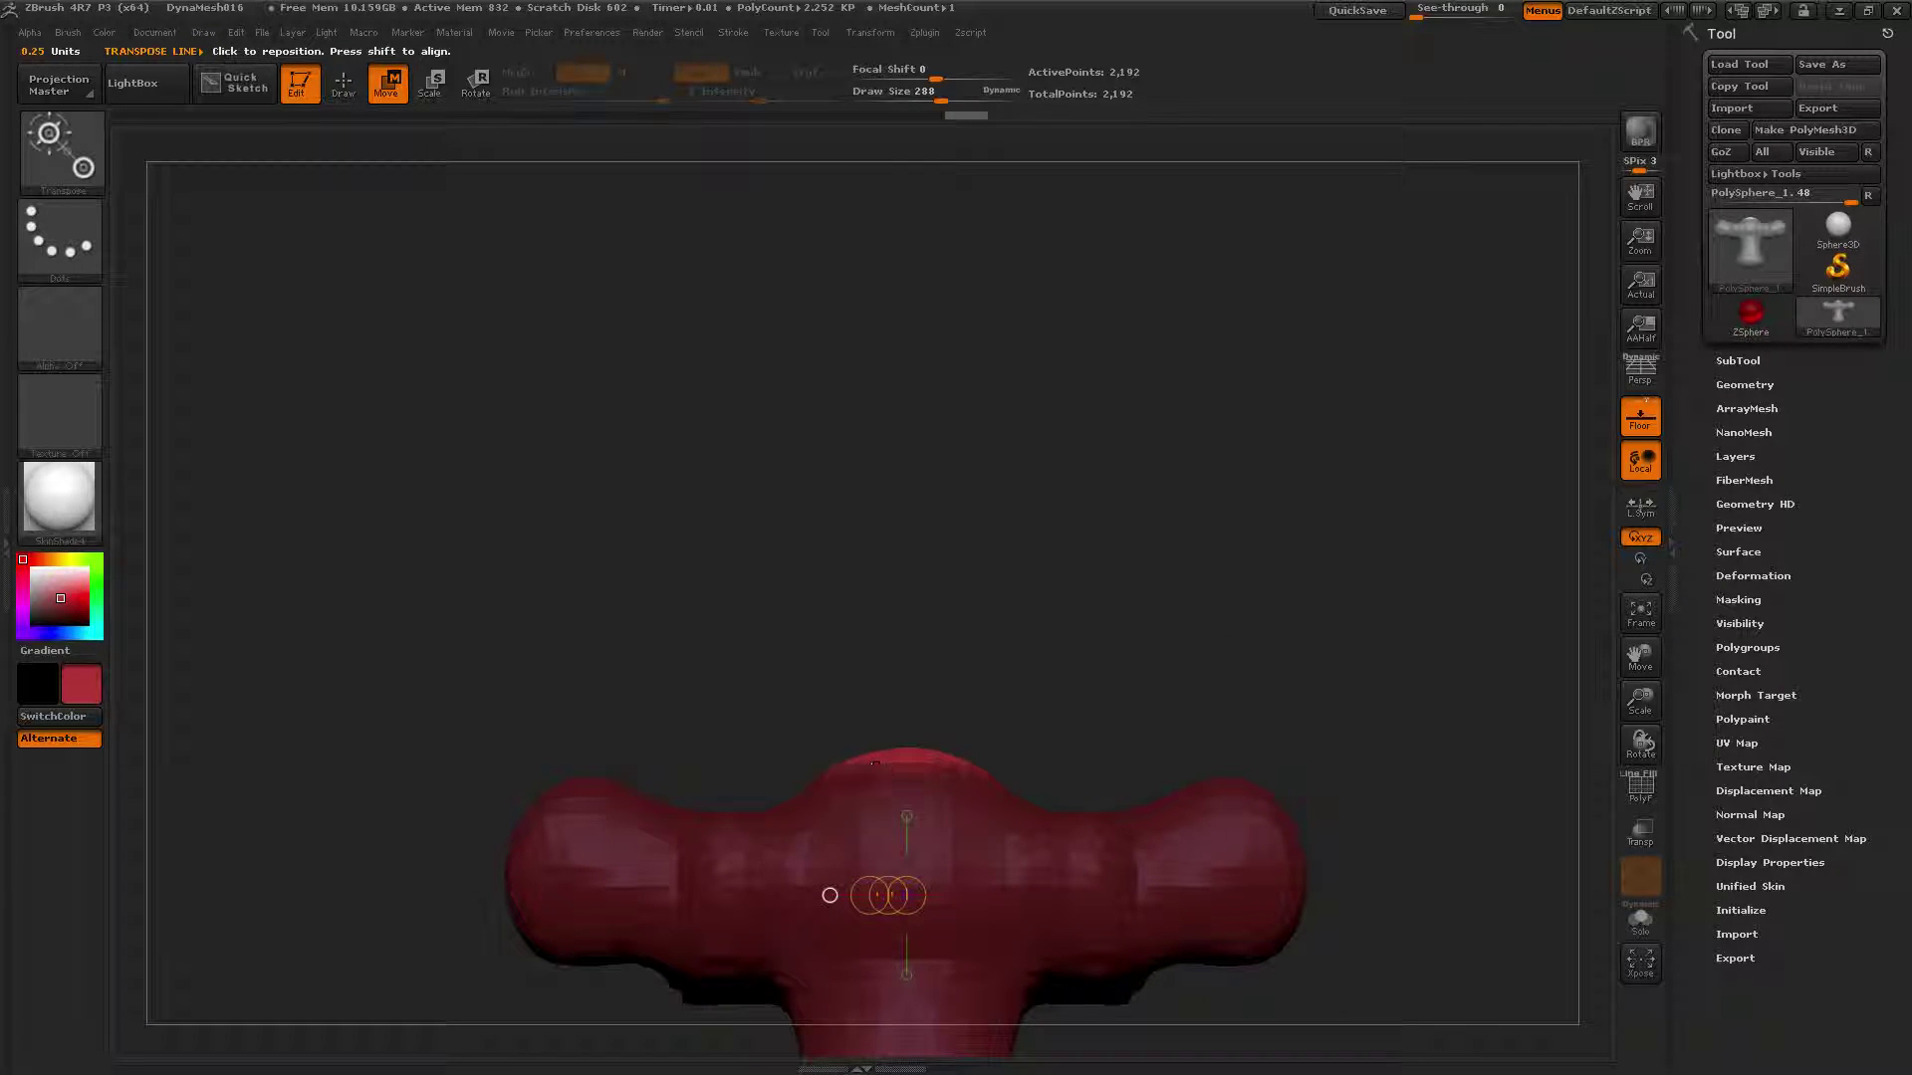
pyautogui.moveTo(897, 785); pyautogui.dragTo(897, 391)
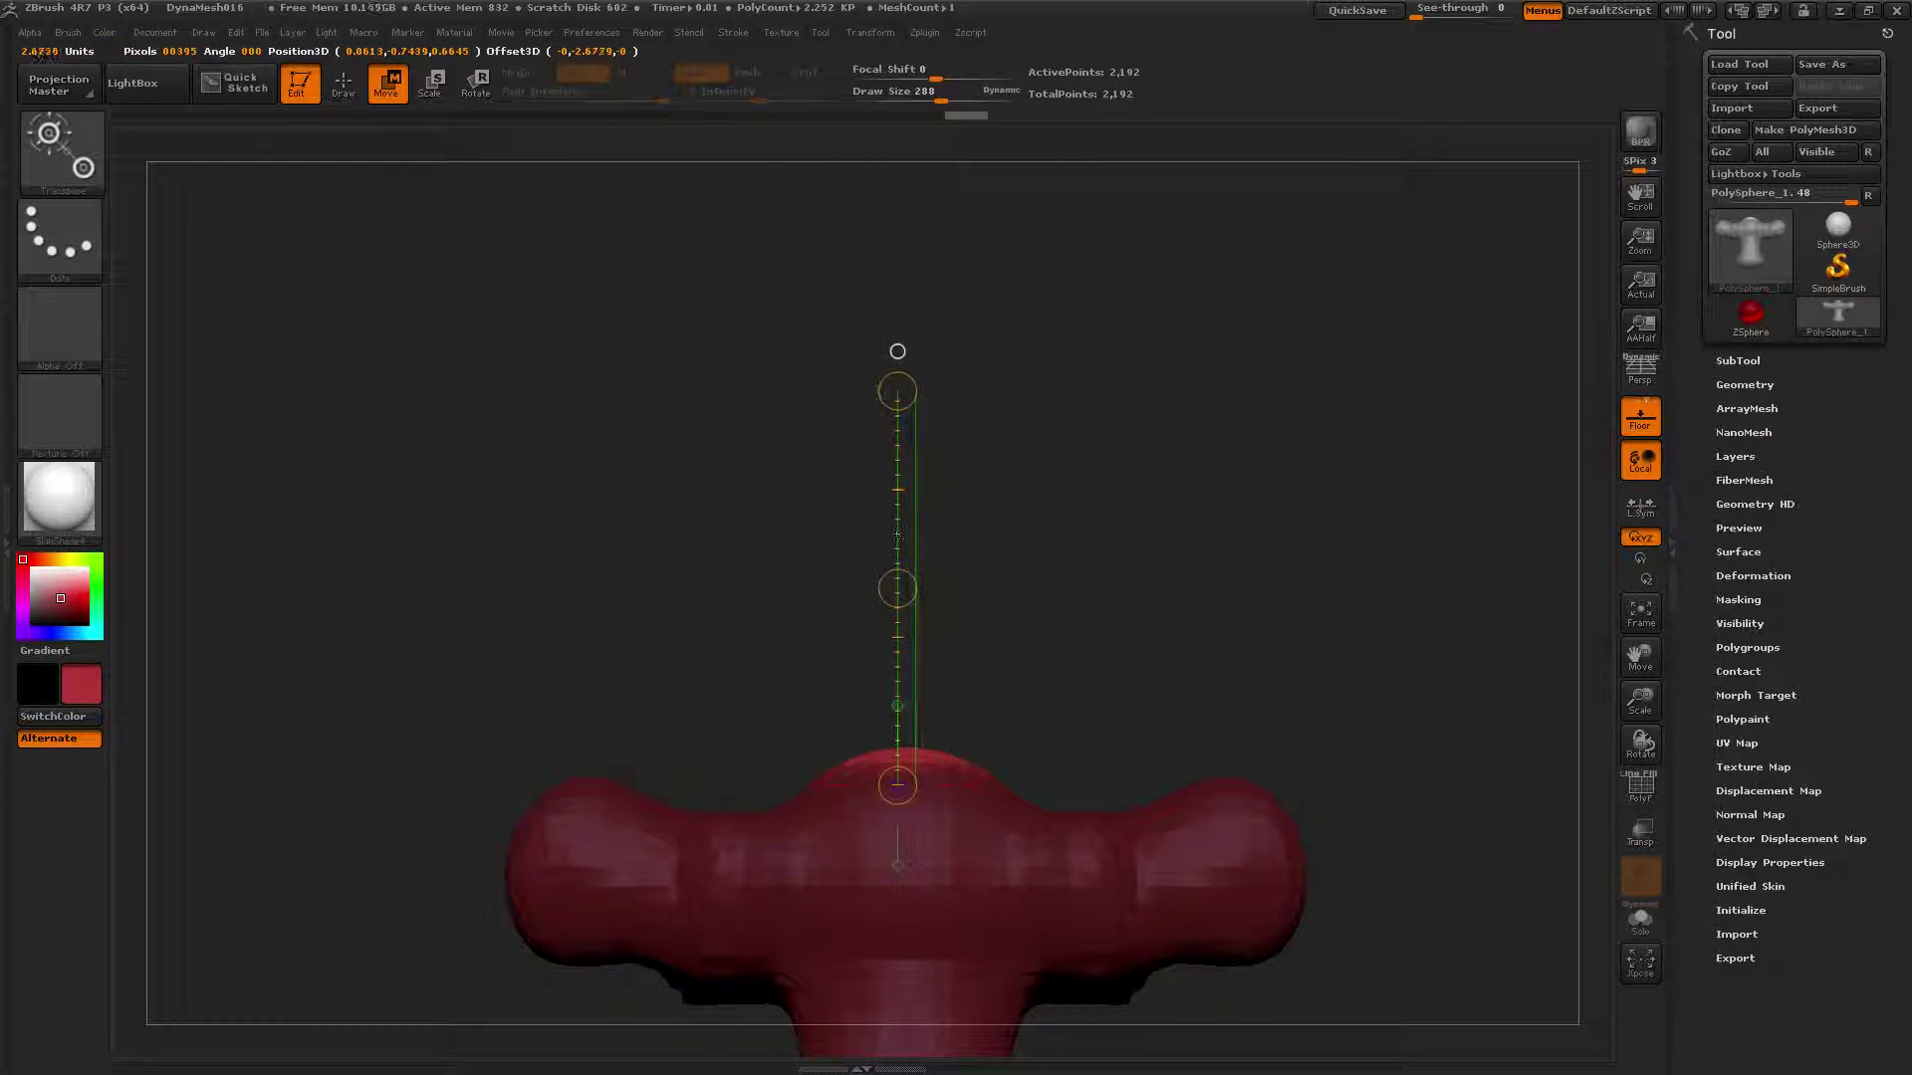
pyautogui.keyDown('ctrl'); pyautogui.keyDown('shift'); pyautogui.click(916, 637); pyautogui.keyUp('shift'); pyautogui.keyUp('ctrl')
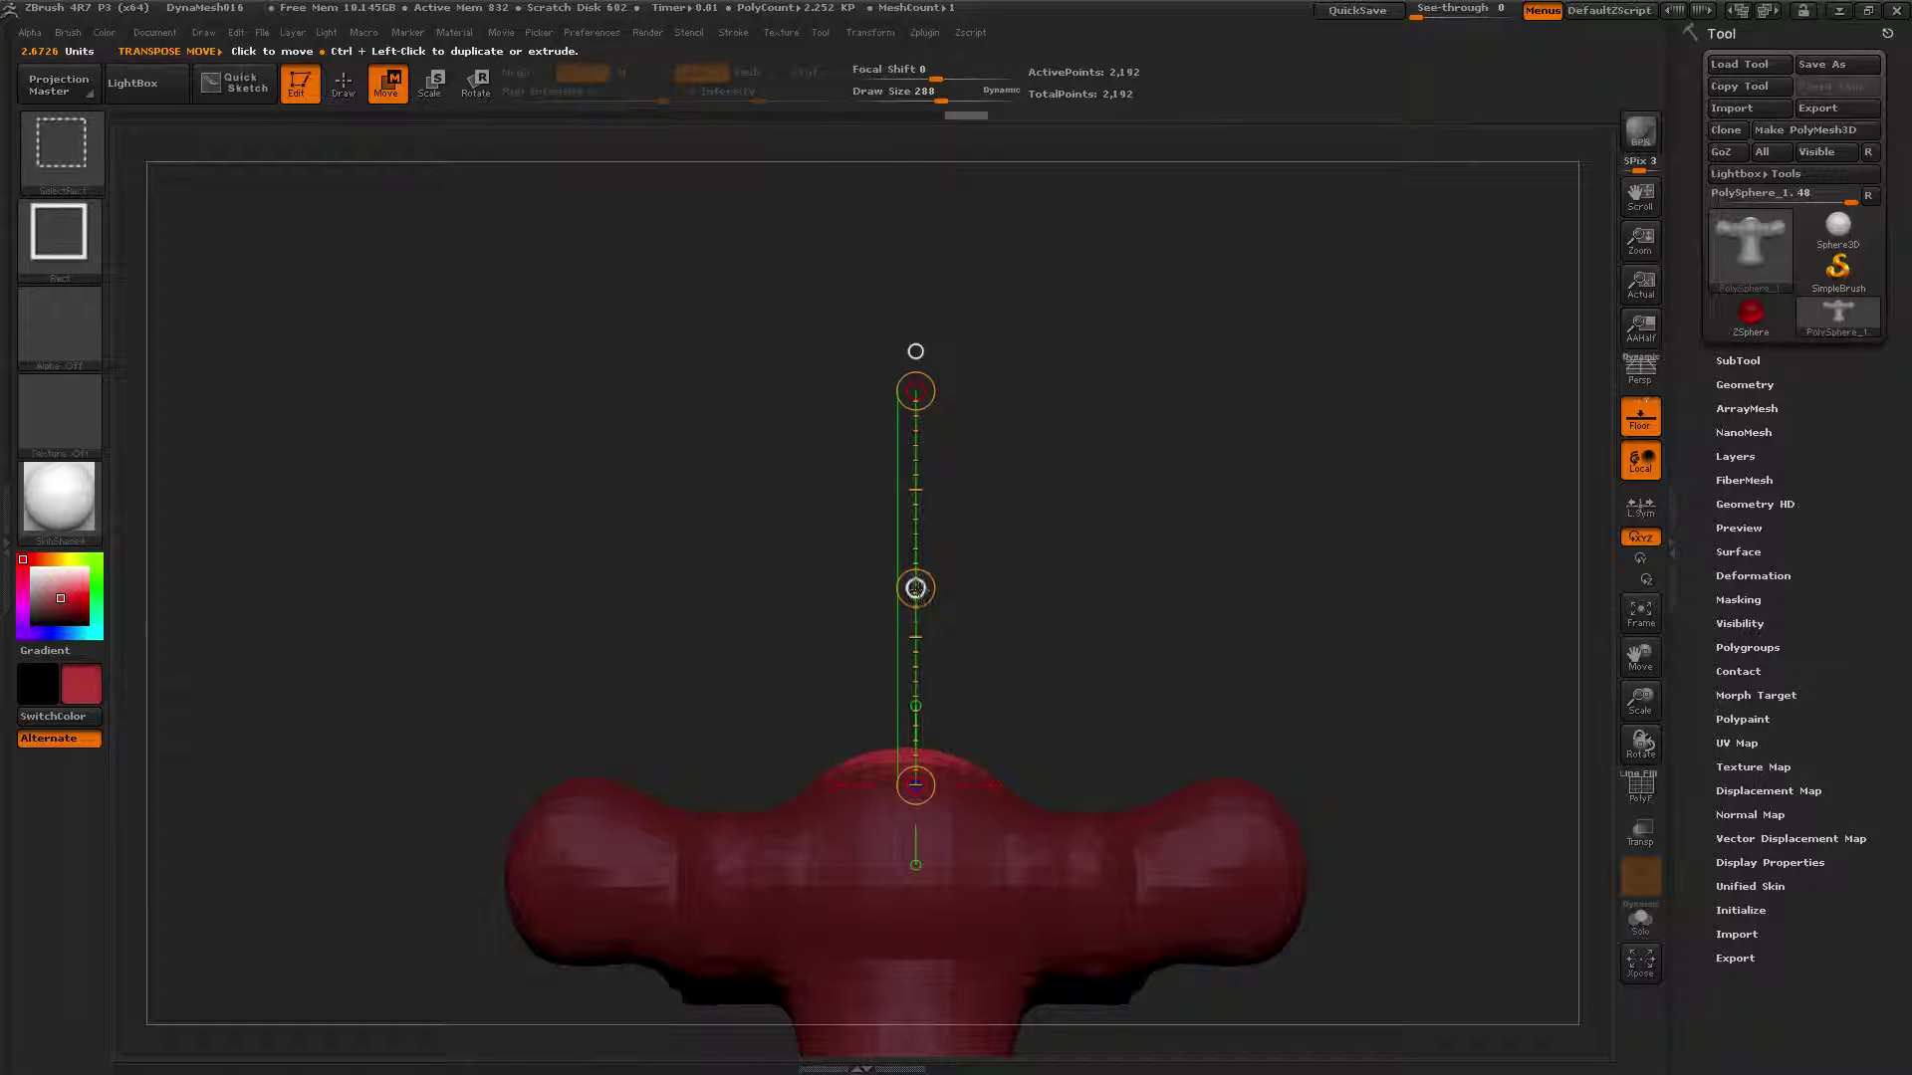
pyautogui.moveTo(915, 588)
pyautogui.keyDown('ctrl'); pyautogui.keyDown('shift'); pyautogui.mouseDown()
pyautogui.moveTo(911, 309)
pyautogui.moveTo(951, 197)
pyautogui.mouseUp(); pyautogui.keyUp('shift'); pyautogui.keyUp('ctrl')
pyautogui.keyDown('ctrl'); pyautogui.moveTo(919, 601); pyautogui.dragTo(917, 324); pyautogui.keyUp('ctrl')
pyautogui.keyDown('ctrl'); pyautogui.moveTo(1123, 616); pyautogui.dragTo(1231, 738, button='right'); pyautogui.keyUp('ctrl')
pyautogui.keyDown('ctrl'); pyautogui.keyDown('shift'); pyautogui.moveTo(942, 517); pyautogui.dragTo(954, 368); pyautogui.keyUp('shift'); pyautogui.keyUp('ctrl')
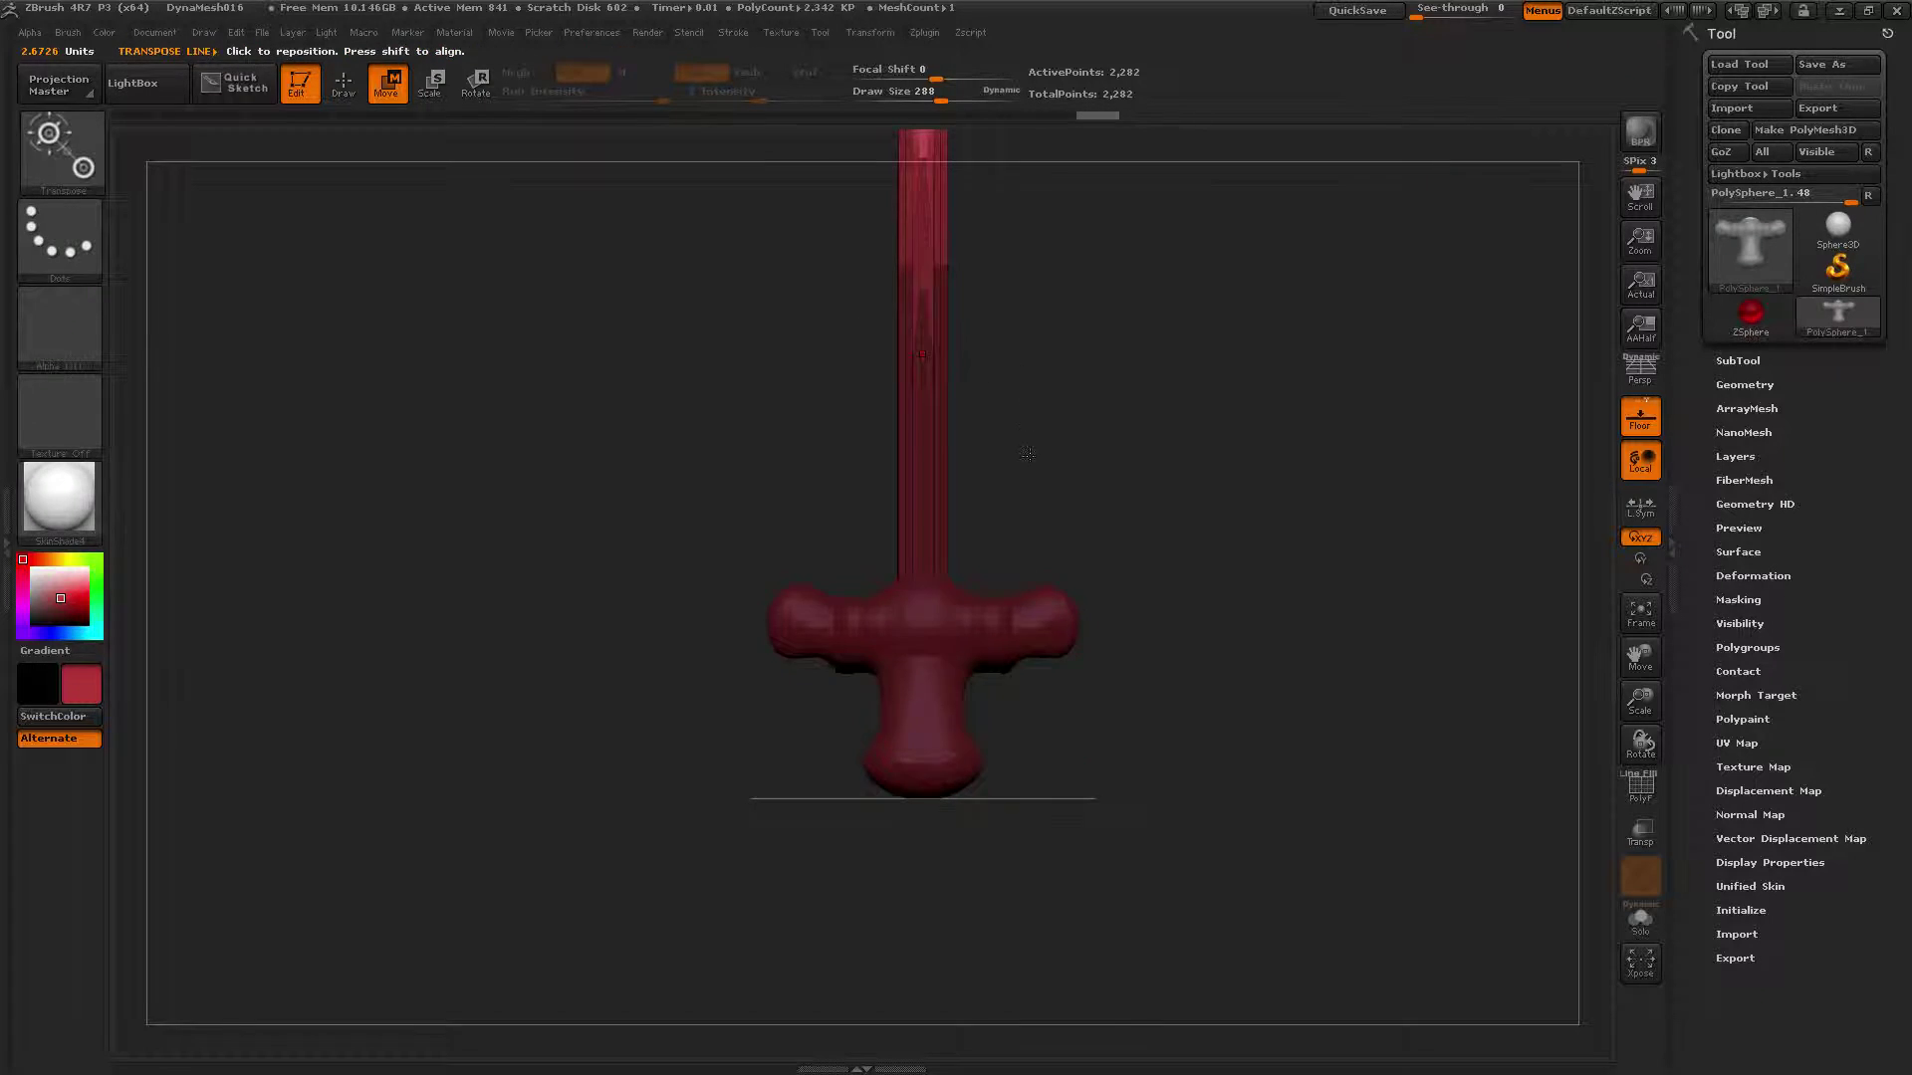
# Step: Taper the blade's upper end to a narrow tip with Scale, clear the mask, and remesh
pyautogui.press('f')
pyautogui.keyDown('ctrl'); pyautogui.moveTo(627, 454); pyautogui.dragTo(415, 239, button='right'); pyautogui.keyUp('ctrl')
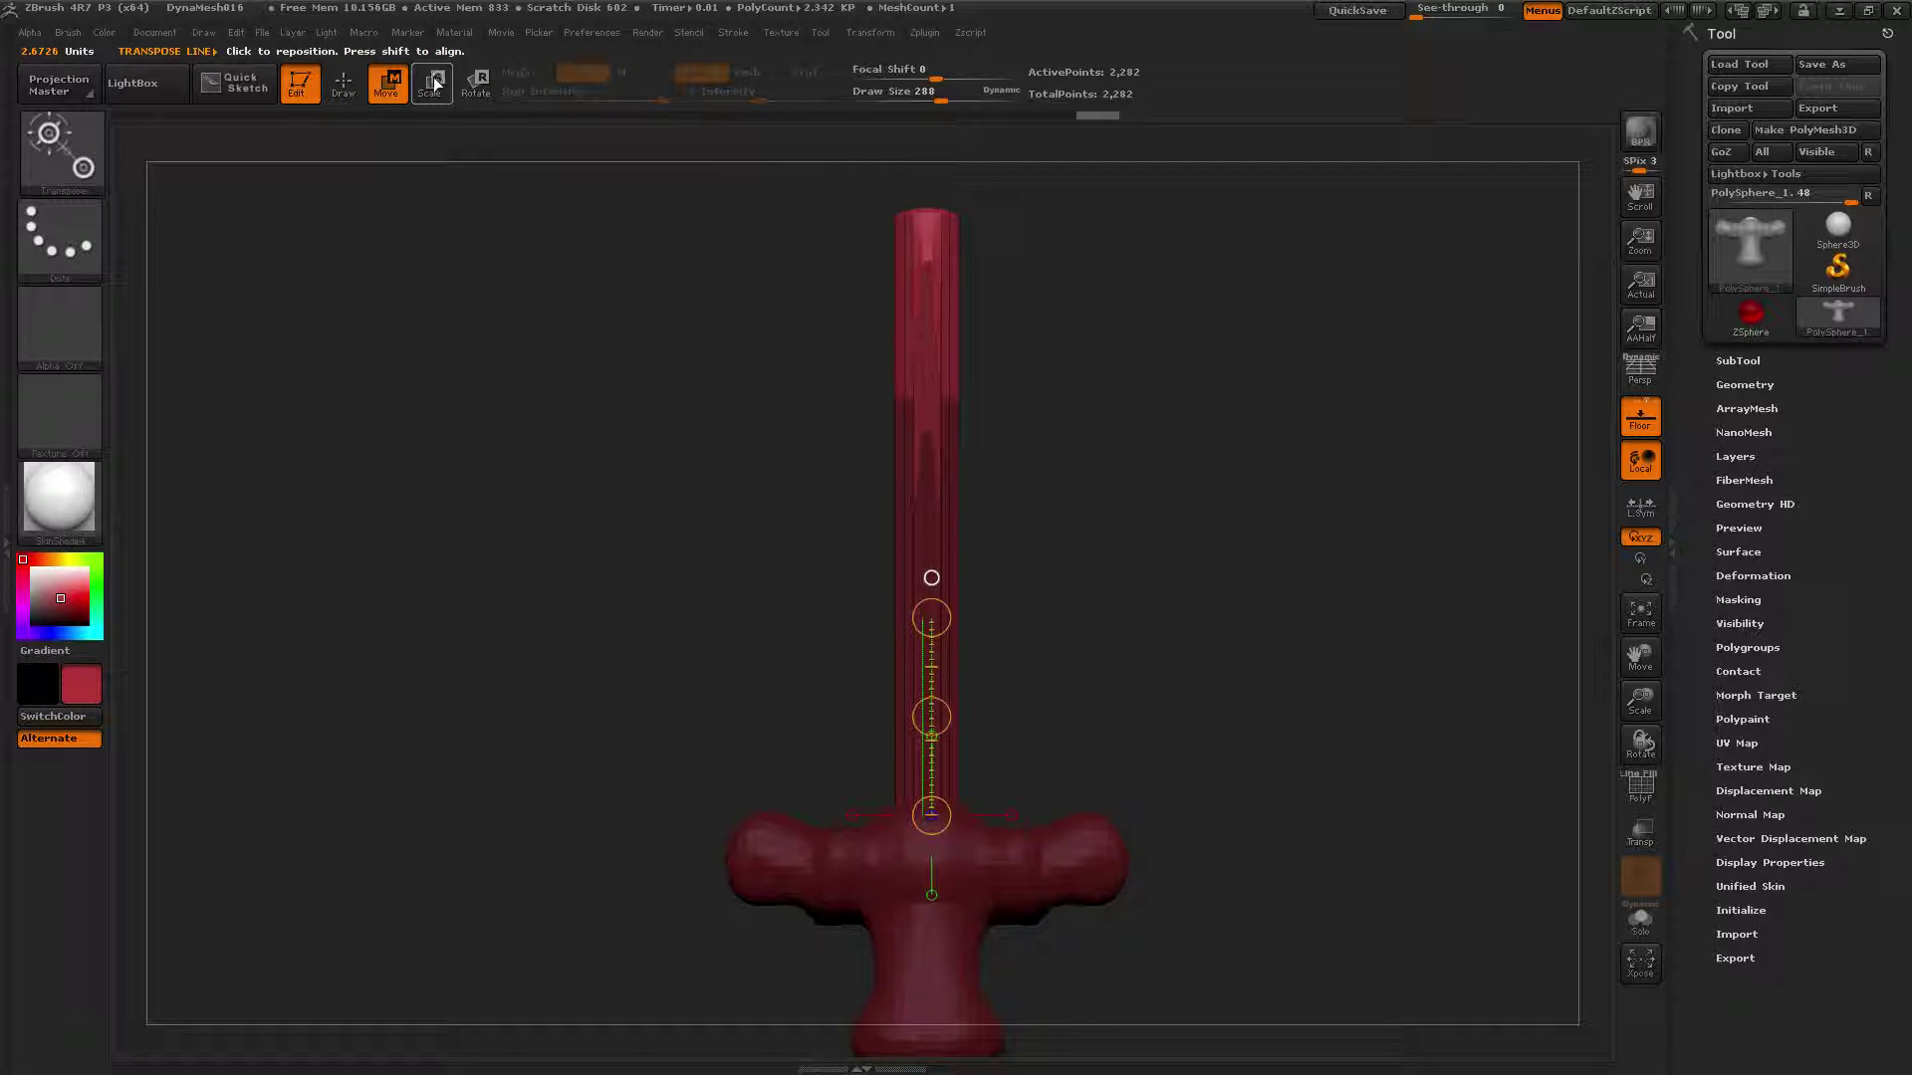
pyautogui.moveTo(922, 328)
pyautogui.keyDown('shift'); pyautogui.mouseDown()
pyautogui.moveTo(751, 329)
pyautogui.moveTo(877, 347)
pyautogui.mouseUp(); pyautogui.keyUp('shift')
pyautogui.keyDown('ctrl'); pyautogui.moveTo(1217, 513); pyautogui.dragTo(1132, 762); pyautogui.keyUp('ctrl')
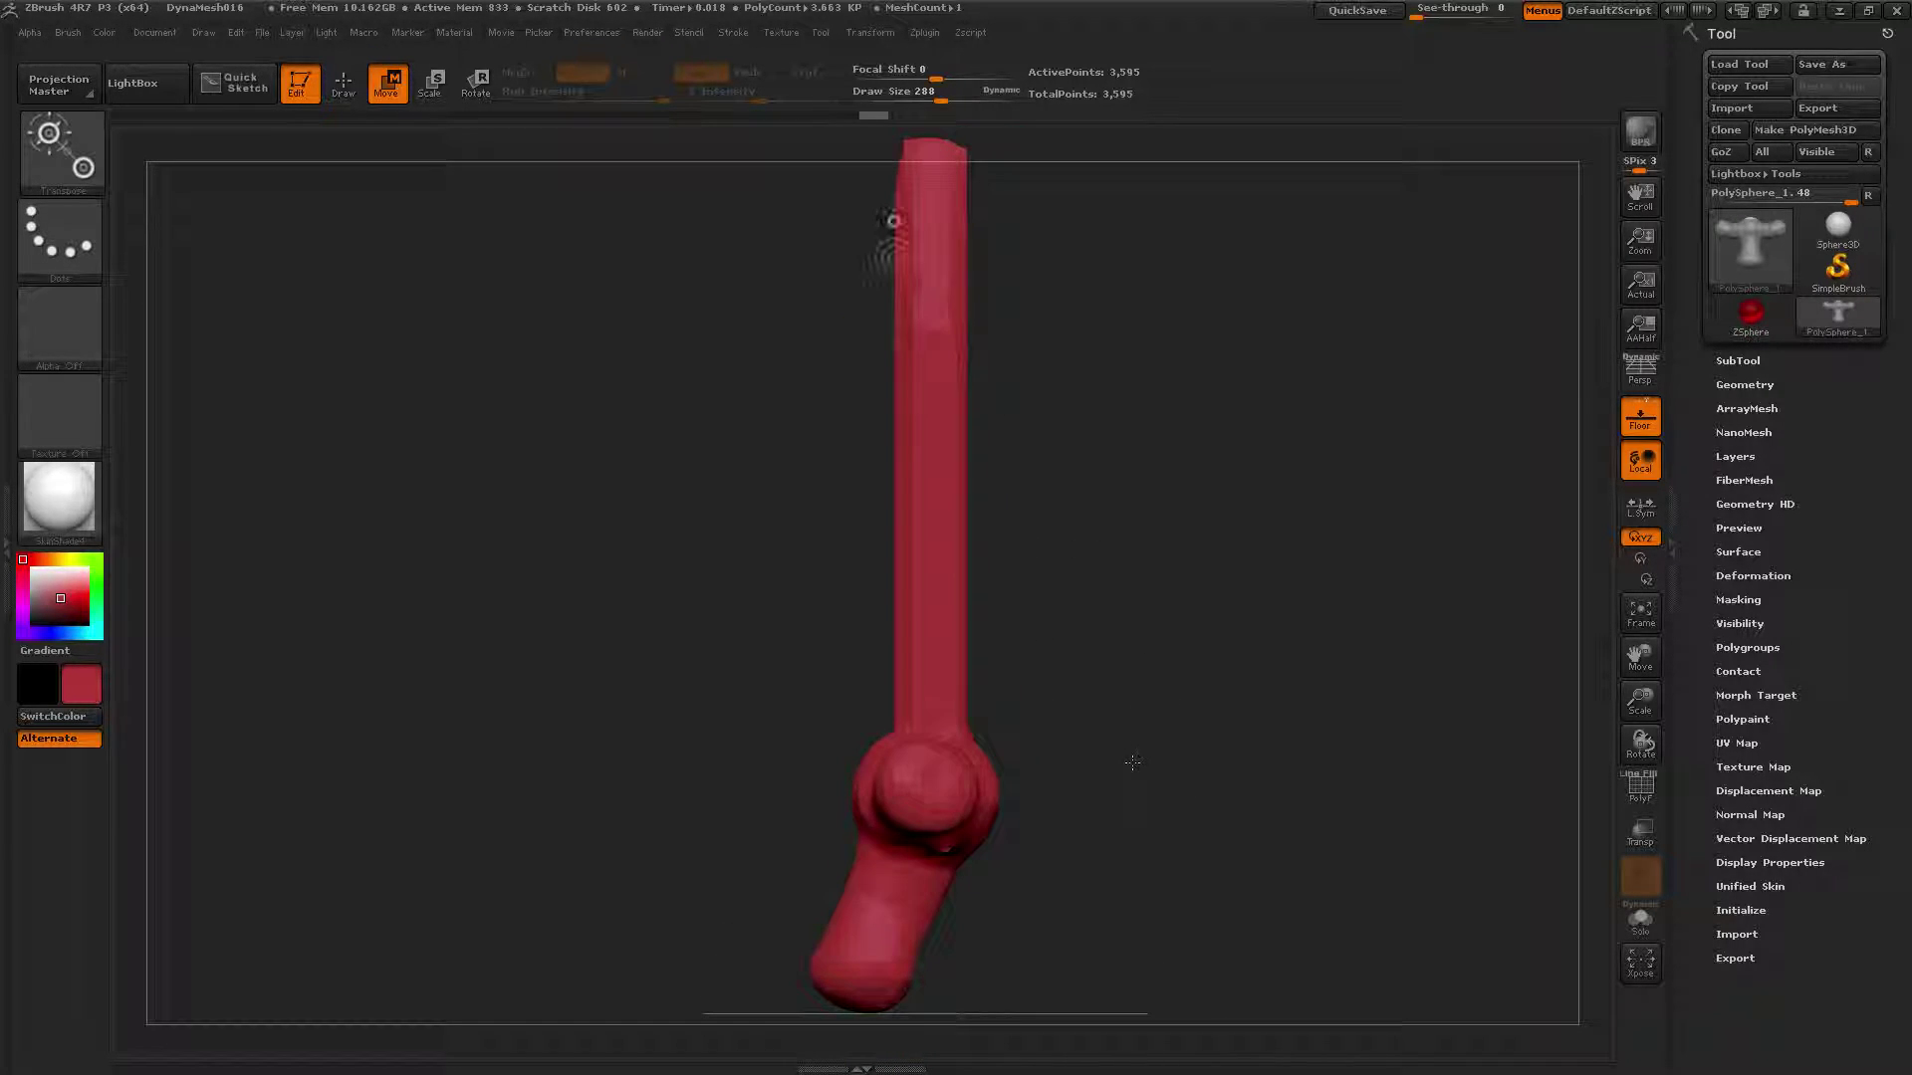
# Step: Mask the blade in side view and rotate the unmasked hilt so the handle lines up with the blade
pyautogui.keyDown('alt'); pyautogui.moveTo(521, 473); pyautogui.dragTo(503, 538); pyautogui.keyUp('alt')
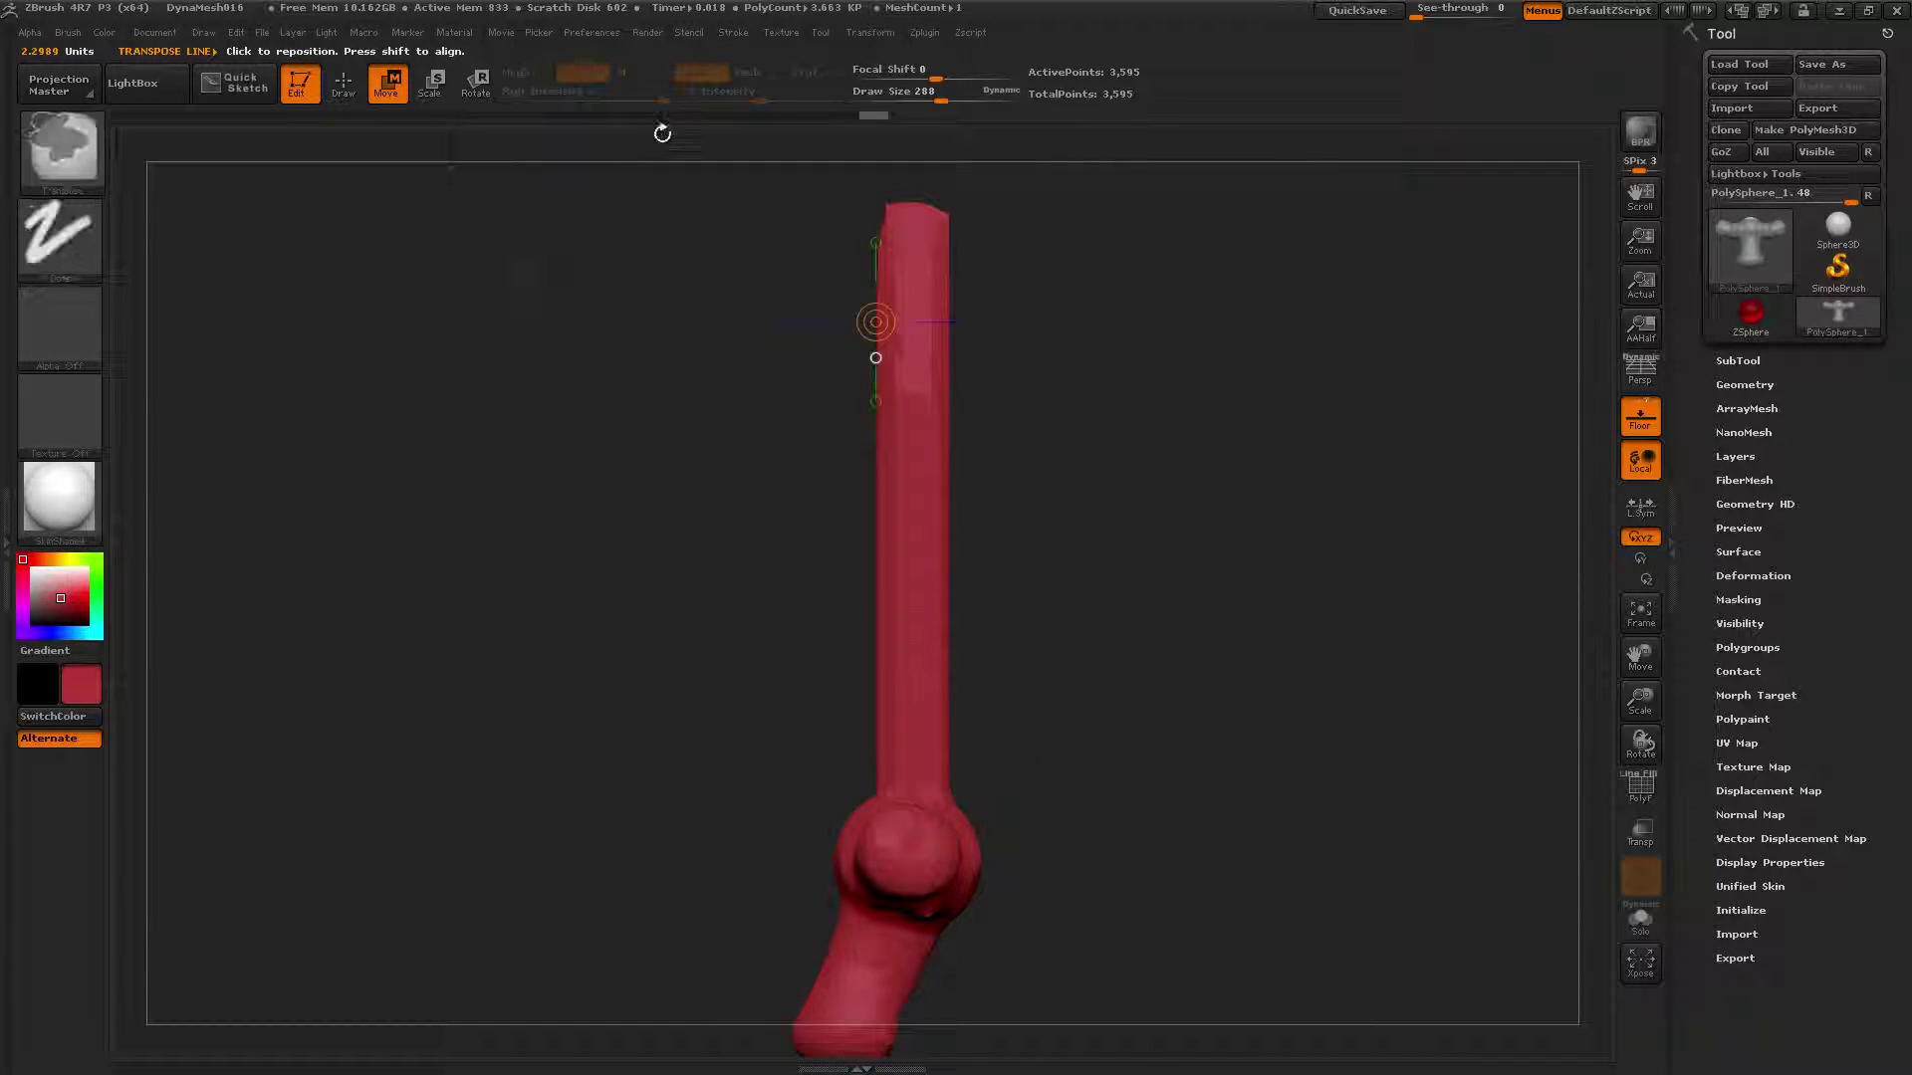
pyautogui.keyDown('ctrl'); pyautogui.moveTo(677, 182); pyautogui.dragTo(1144, 783); pyautogui.keyUp('ctrl')
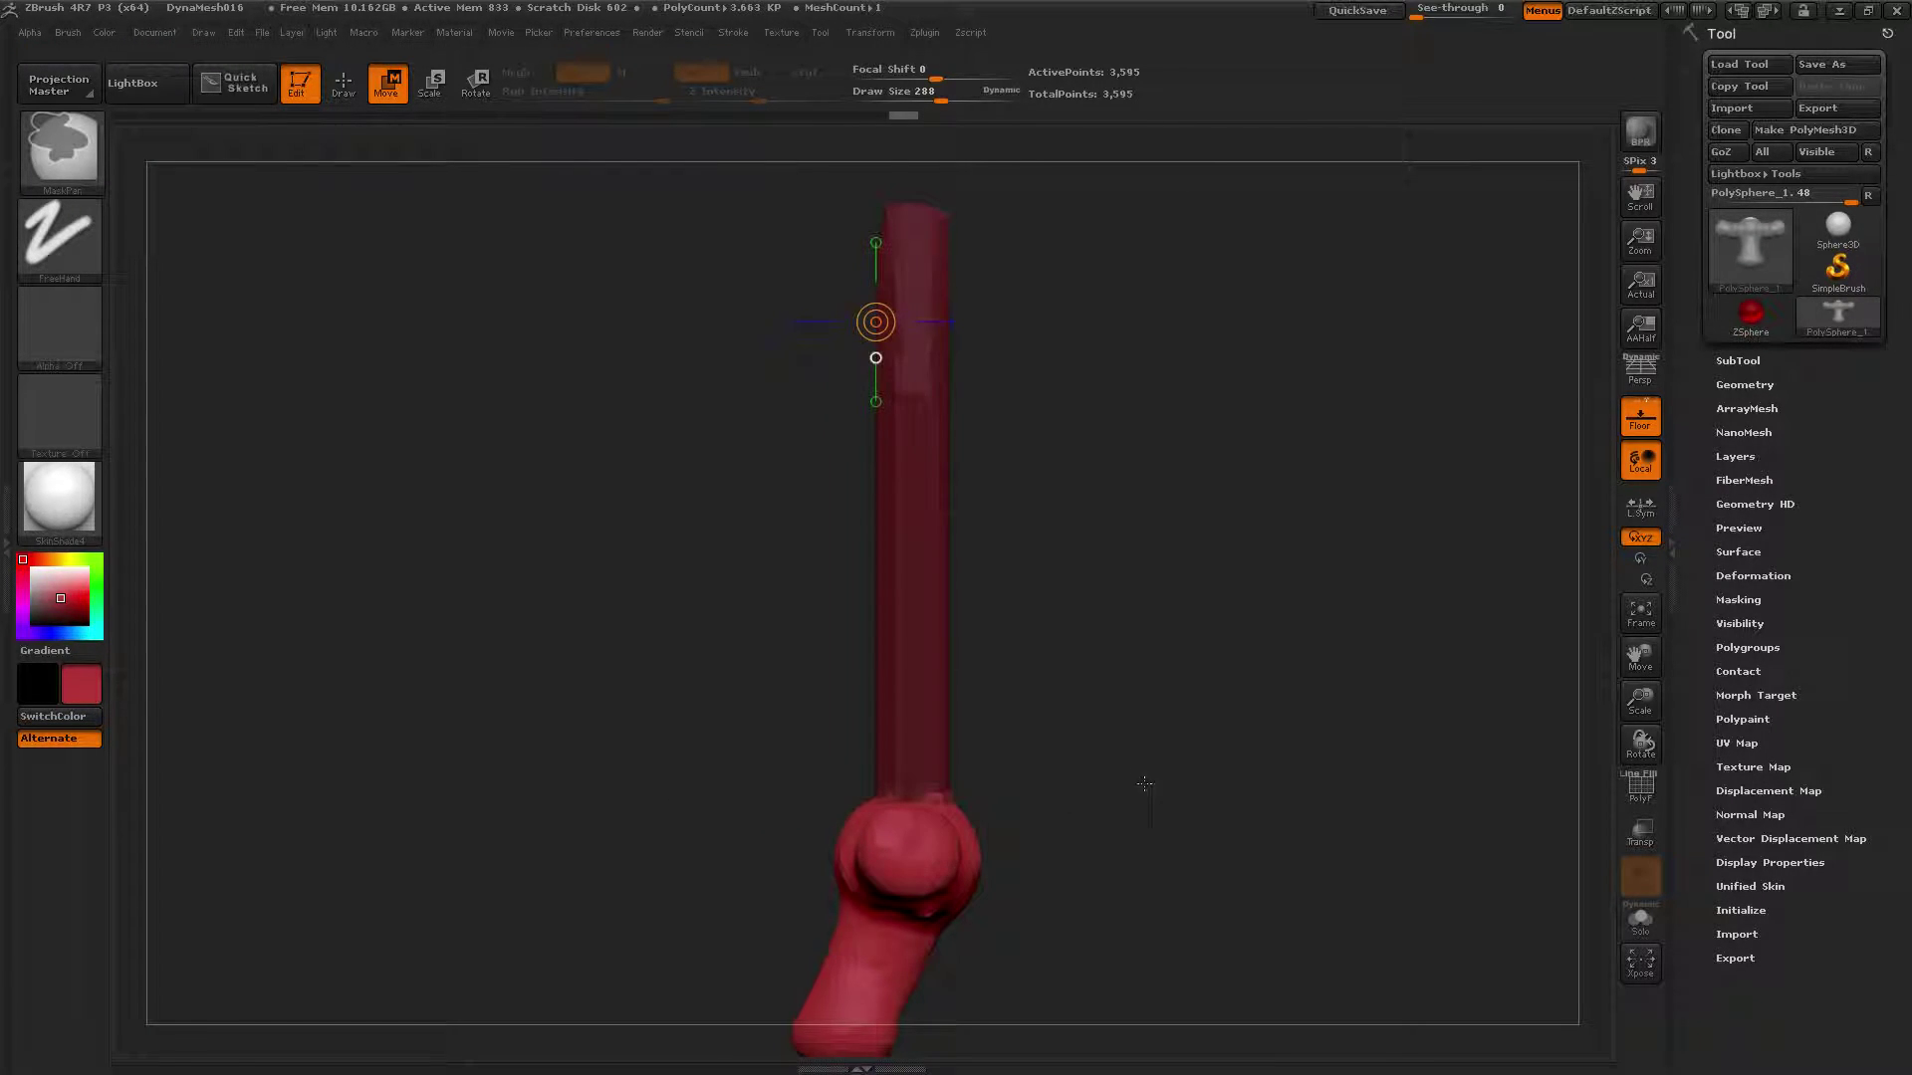
pyautogui.keyDown('ctrl'); pyautogui.click(1151, 731); pyautogui.keyUp('ctrl')
pyautogui.keyDown('ctrl'); pyautogui.click(1150, 730); pyautogui.keyUp('ctrl')
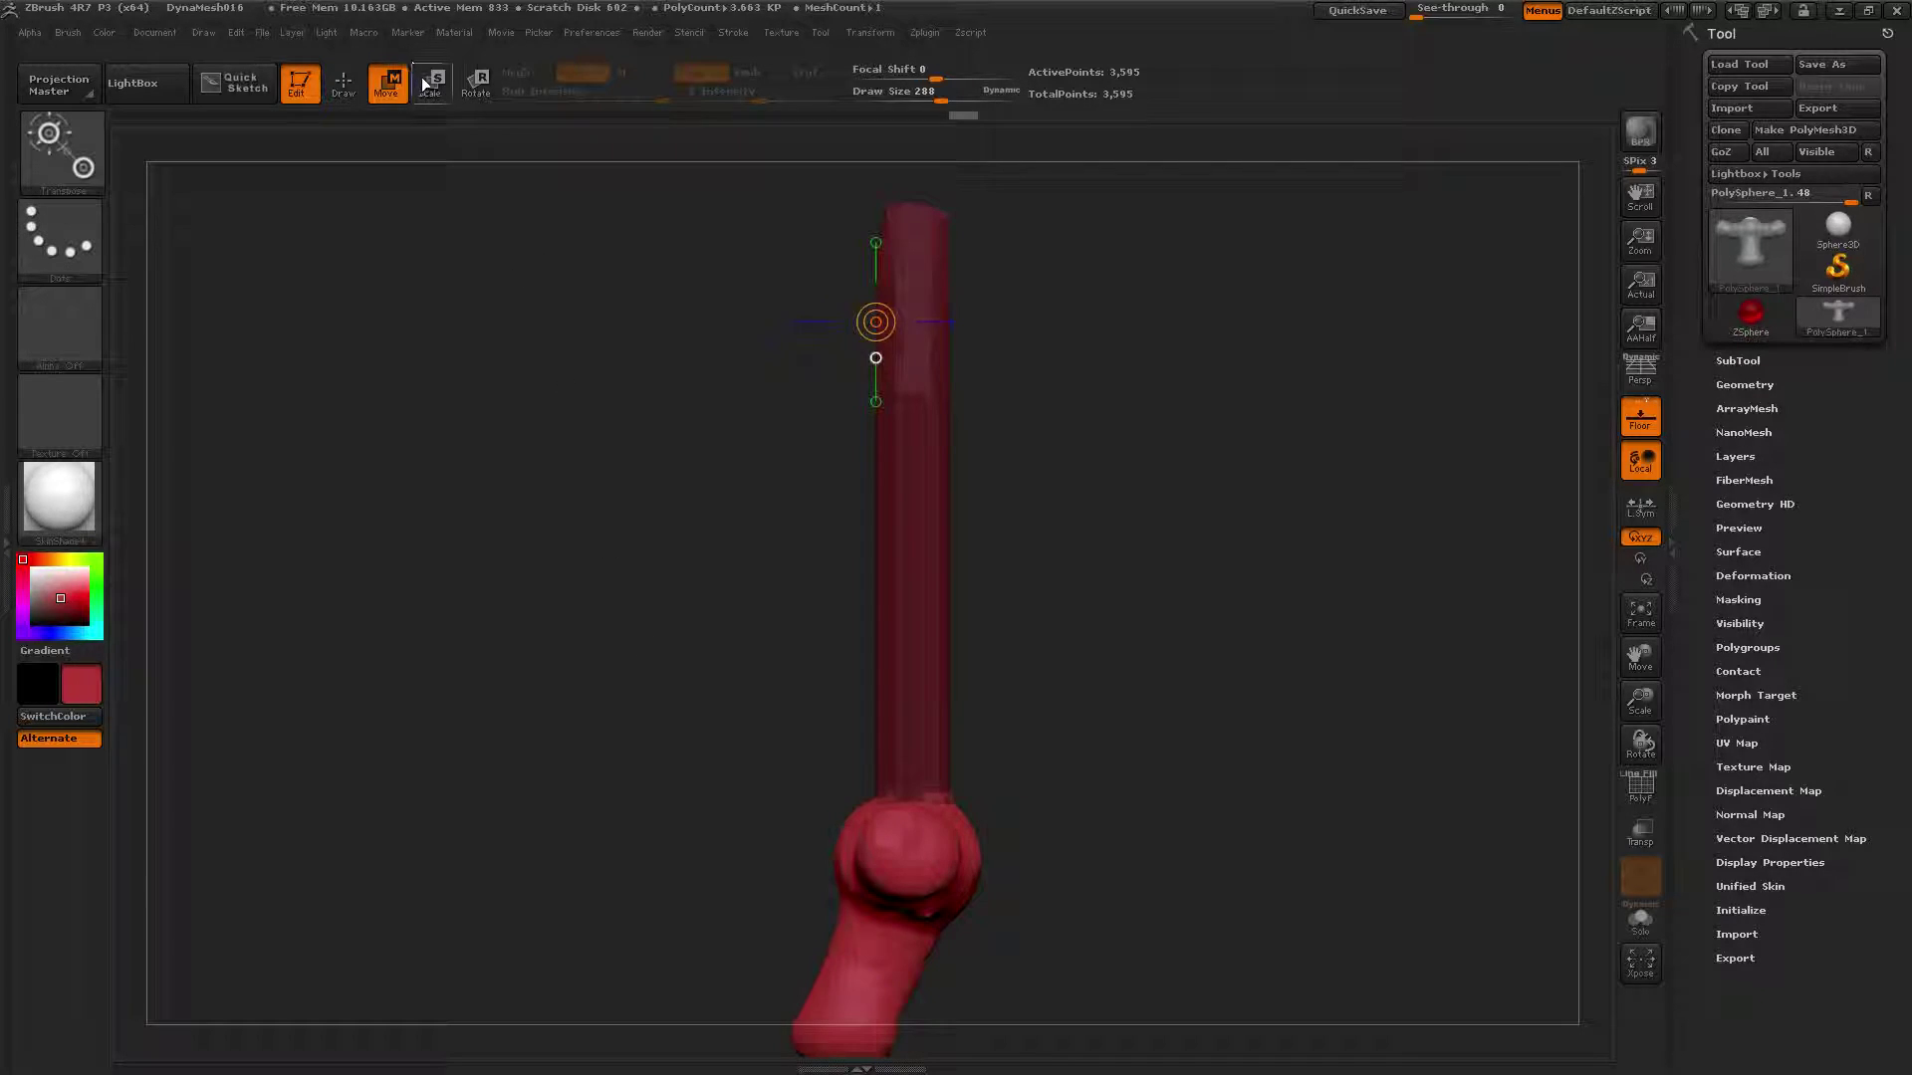
pyautogui.click(475, 84)
pyautogui.keyDown('alt'); pyautogui.moveTo(918, 840); pyautogui.dragTo(833, 585, button='right'); pyautogui.keyUp('alt')
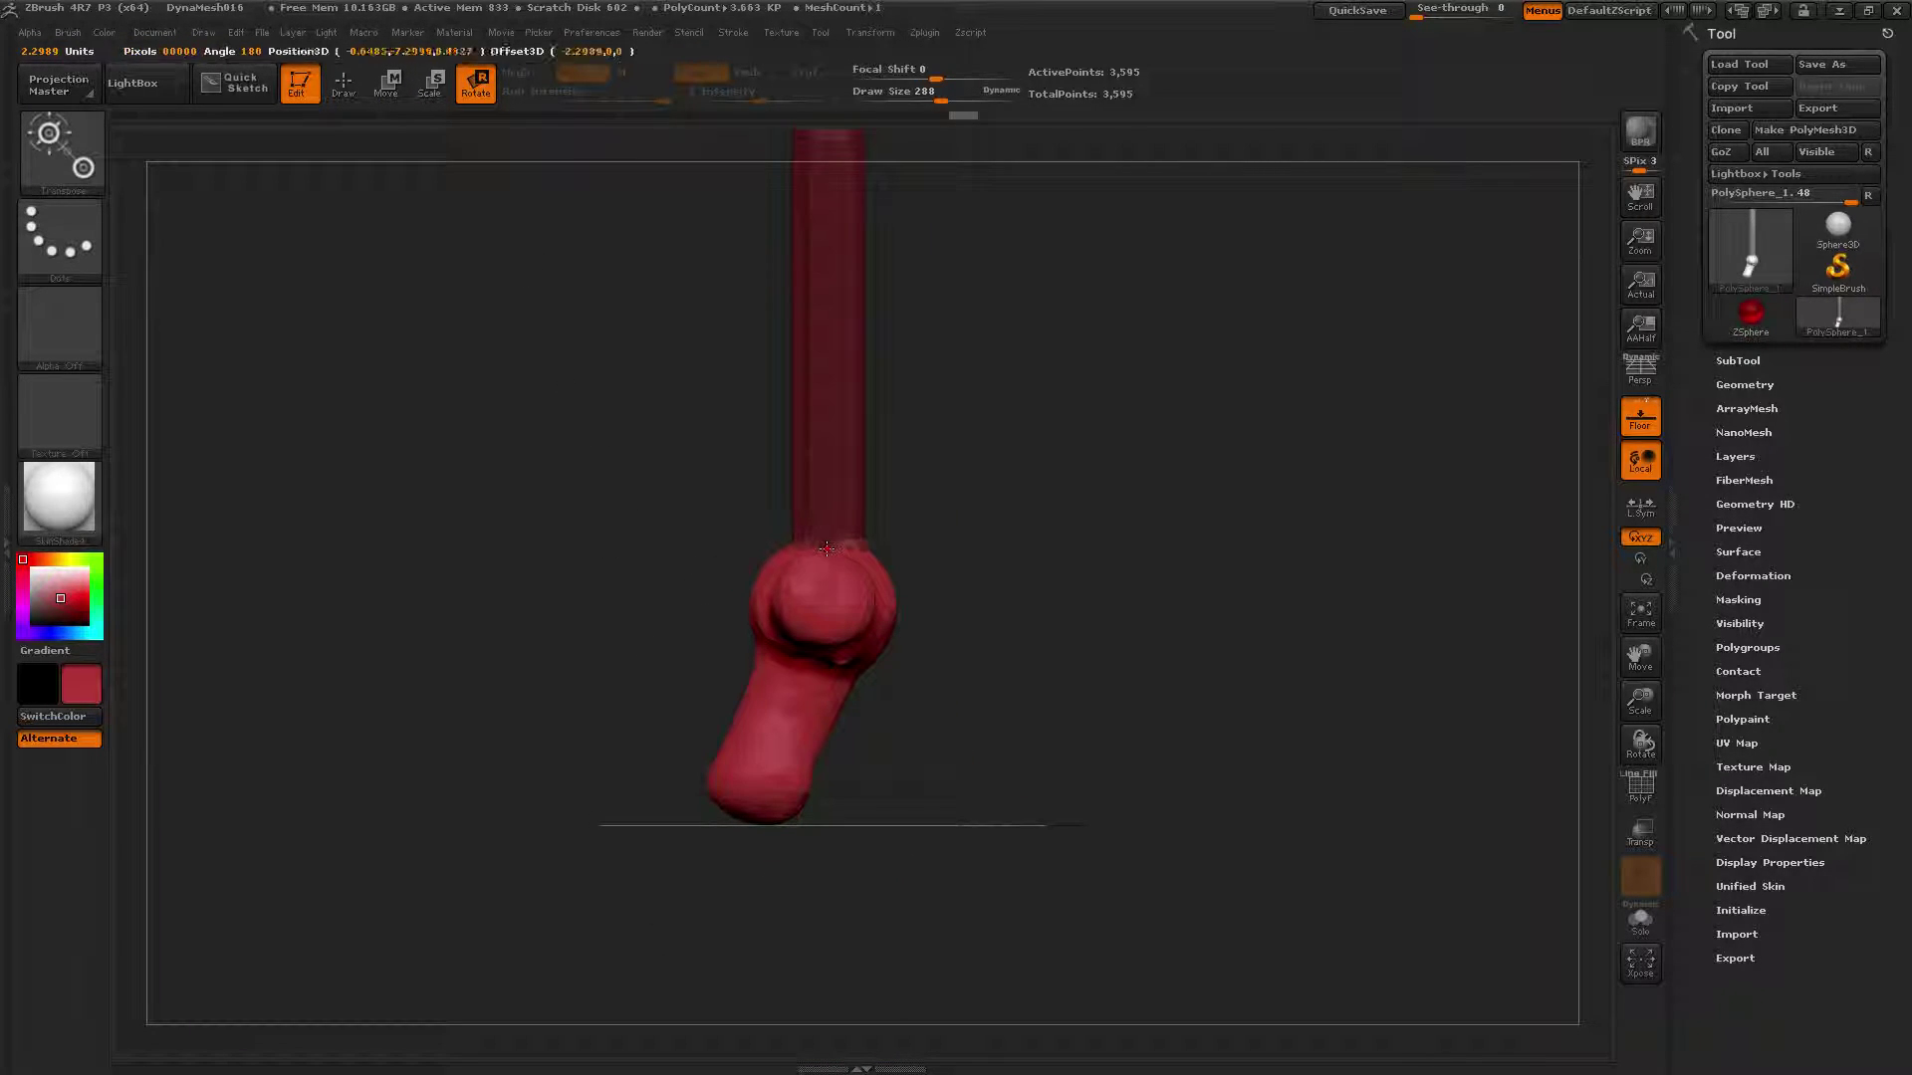
pyautogui.moveTo(827, 548)
pyautogui.mouseDown()
pyautogui.moveTo(824, 841)
pyautogui.moveTo(752, 841)
pyautogui.moveTo(745, 826)
pyautogui.moveTo(886, 757)
pyautogui.moveTo(820, 772)
pyautogui.mouseUp()
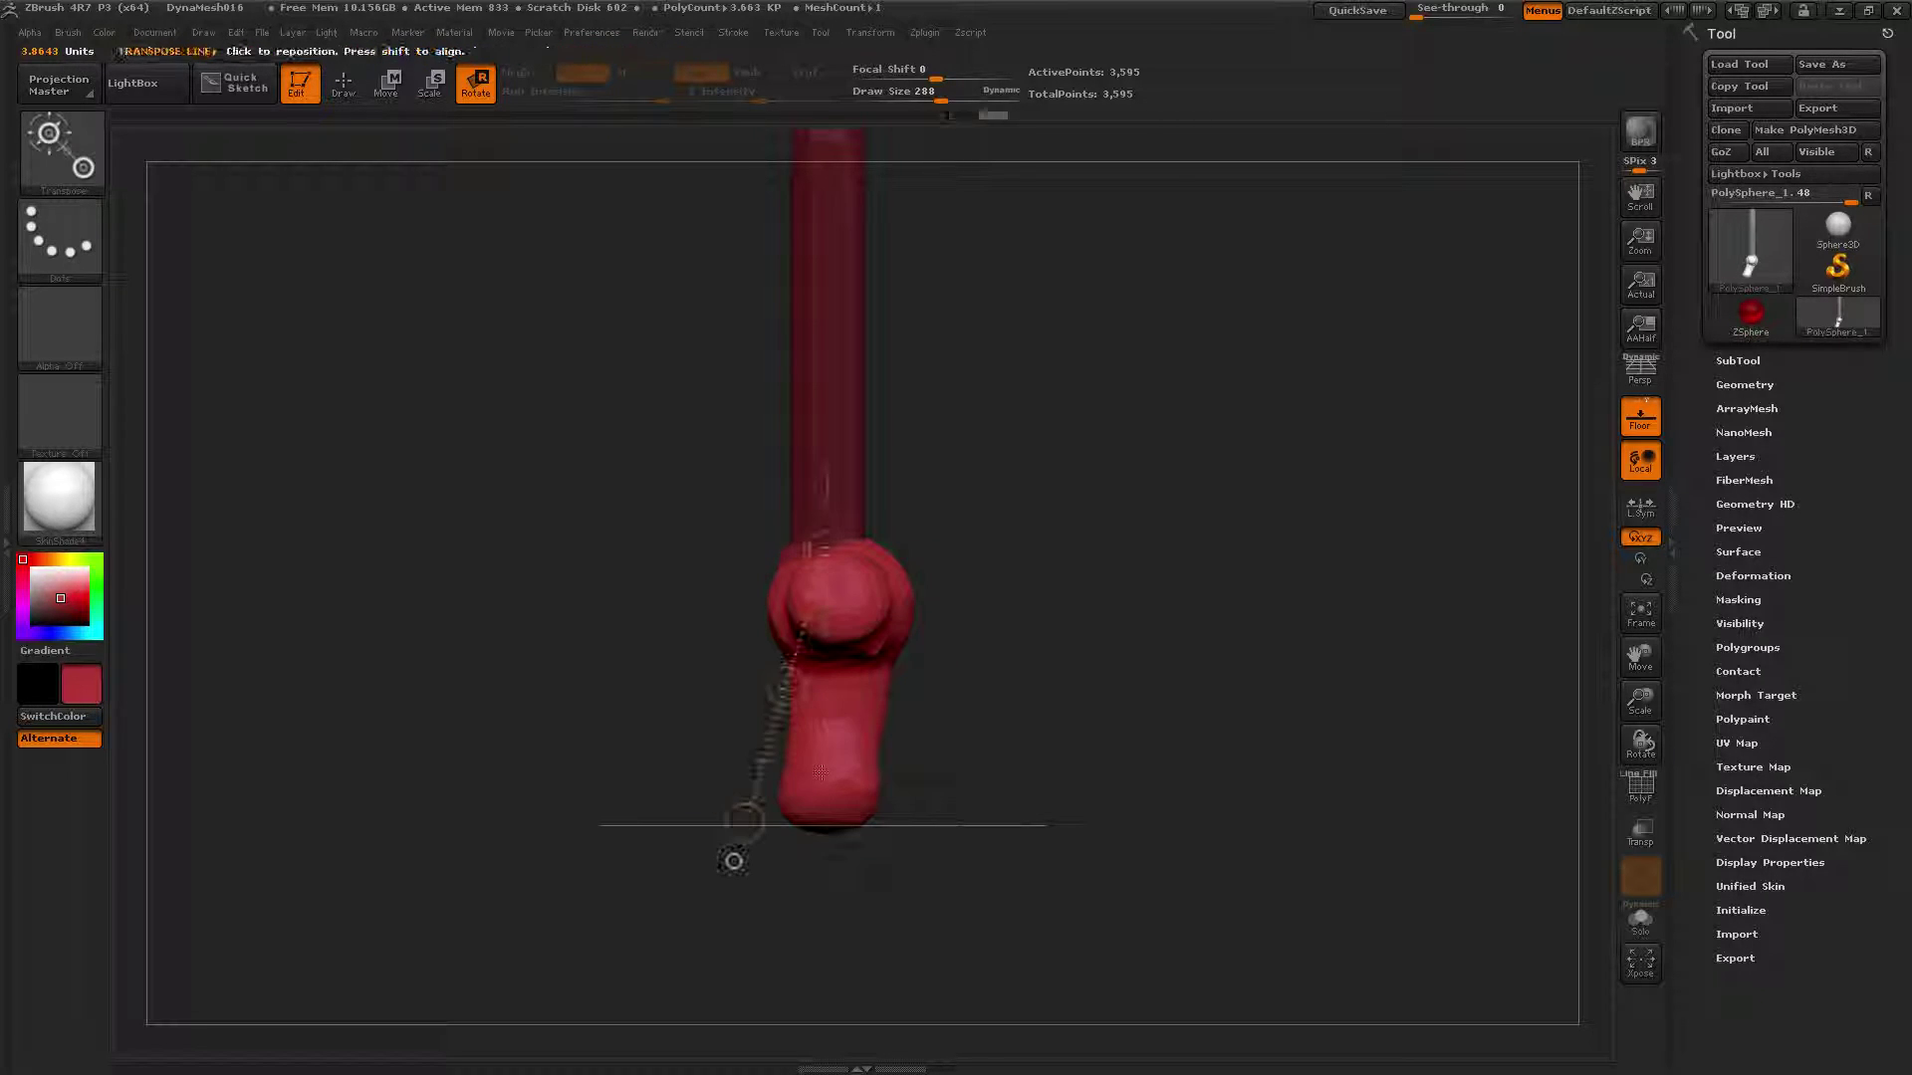
# Step: Move the hilt slightly to centre it under the blade, clear the mask, and remesh
pyautogui.click(391, 86)
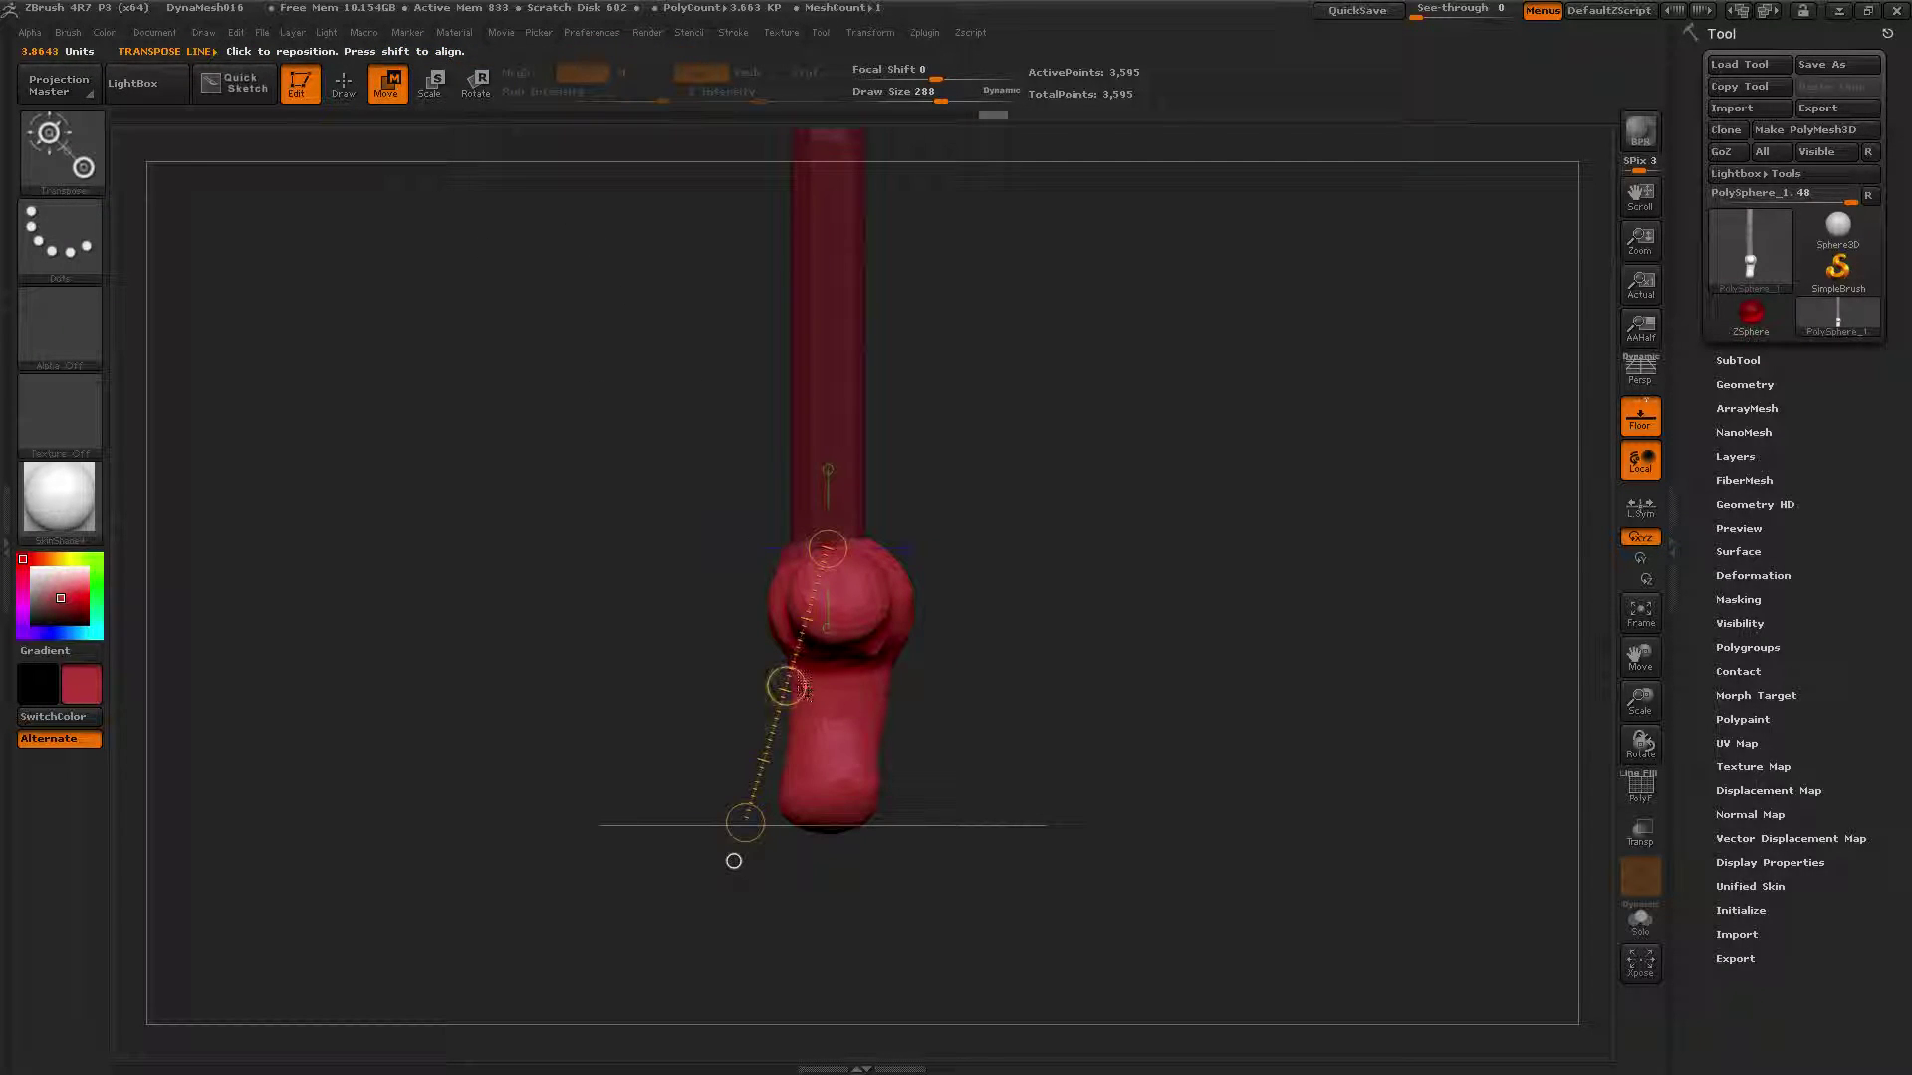
pyautogui.moveTo(786, 686); pyautogui.dragTo(777, 674)
pyautogui.keyDown('ctrl'); pyautogui.moveTo(607, 524); pyautogui.dragTo(617, 600); pyautogui.keyUp('ctrl')
pyautogui.keyDown('ctrl'); pyautogui.moveTo(554, 561); pyautogui.dragTo(583, 692); pyautogui.keyUp('ctrl')
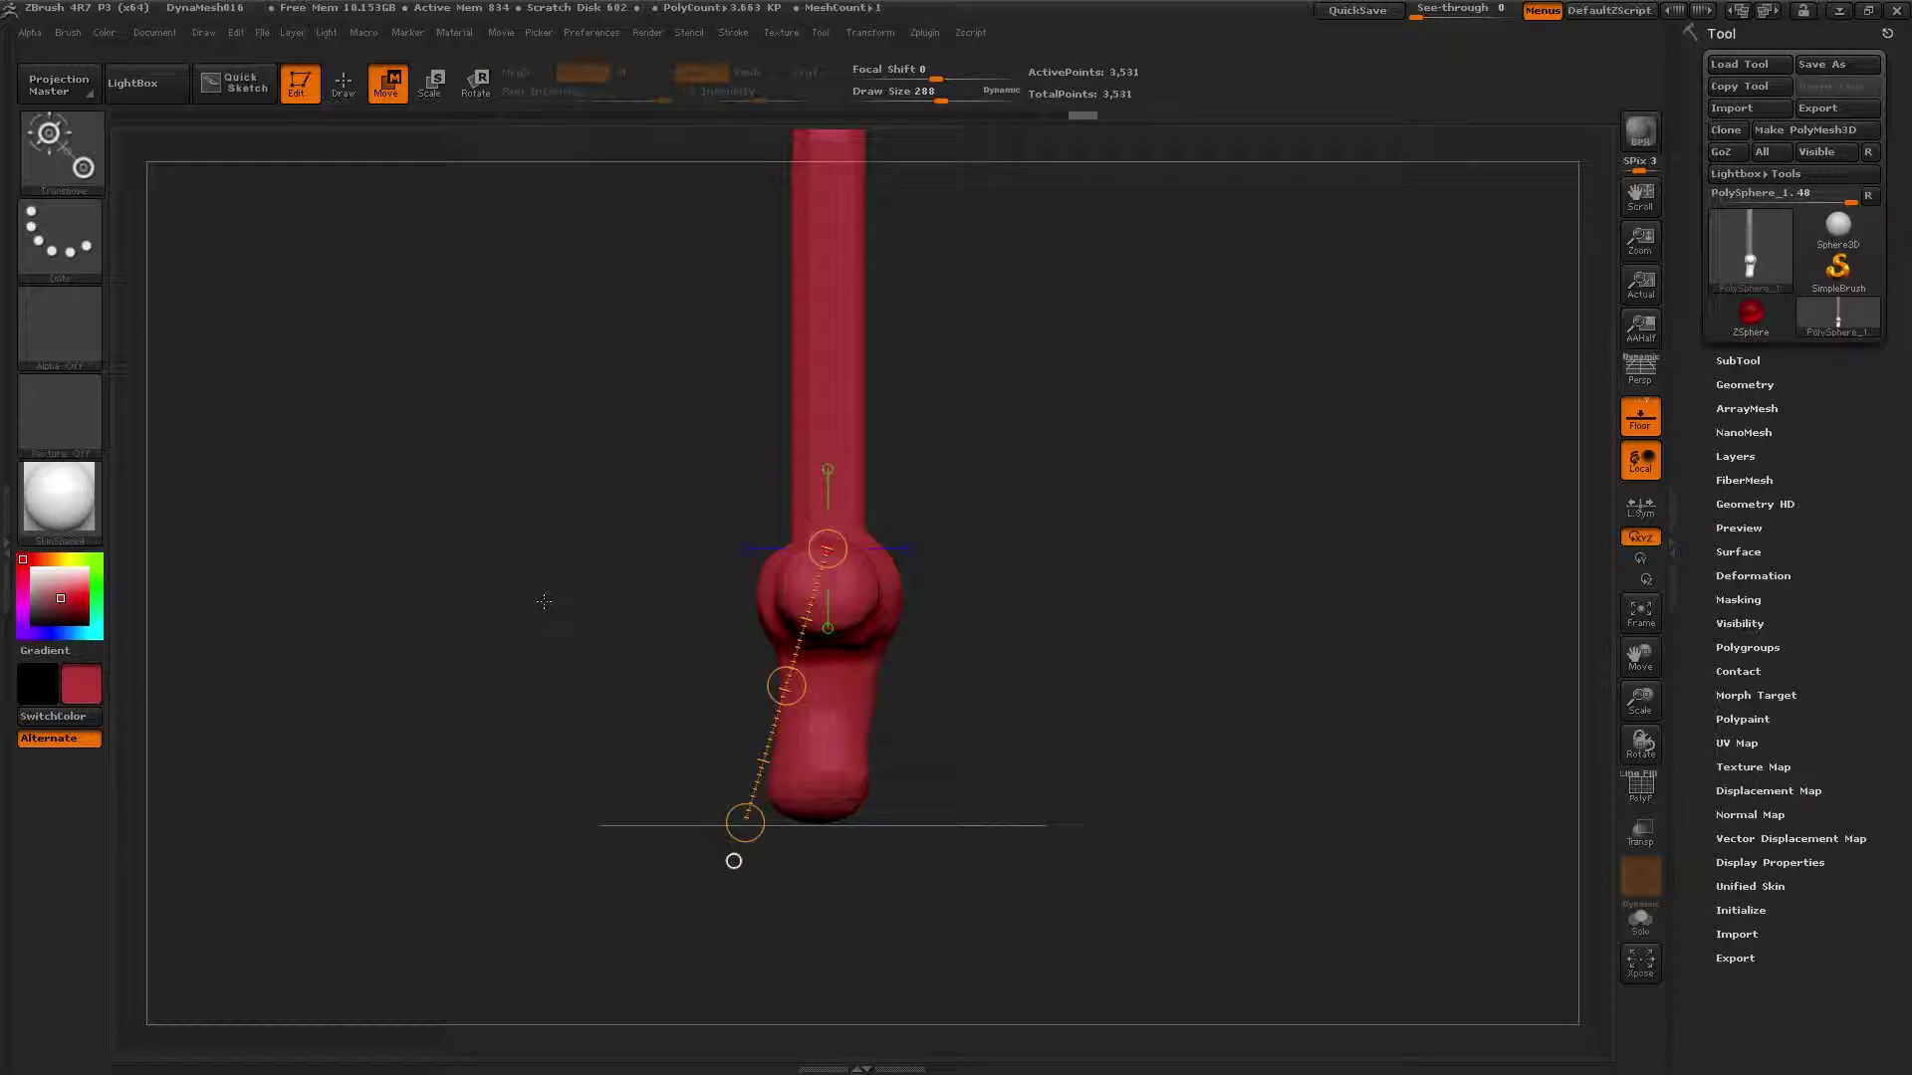
pyautogui.moveTo(541, 603); pyautogui.dragTo(645, 621)
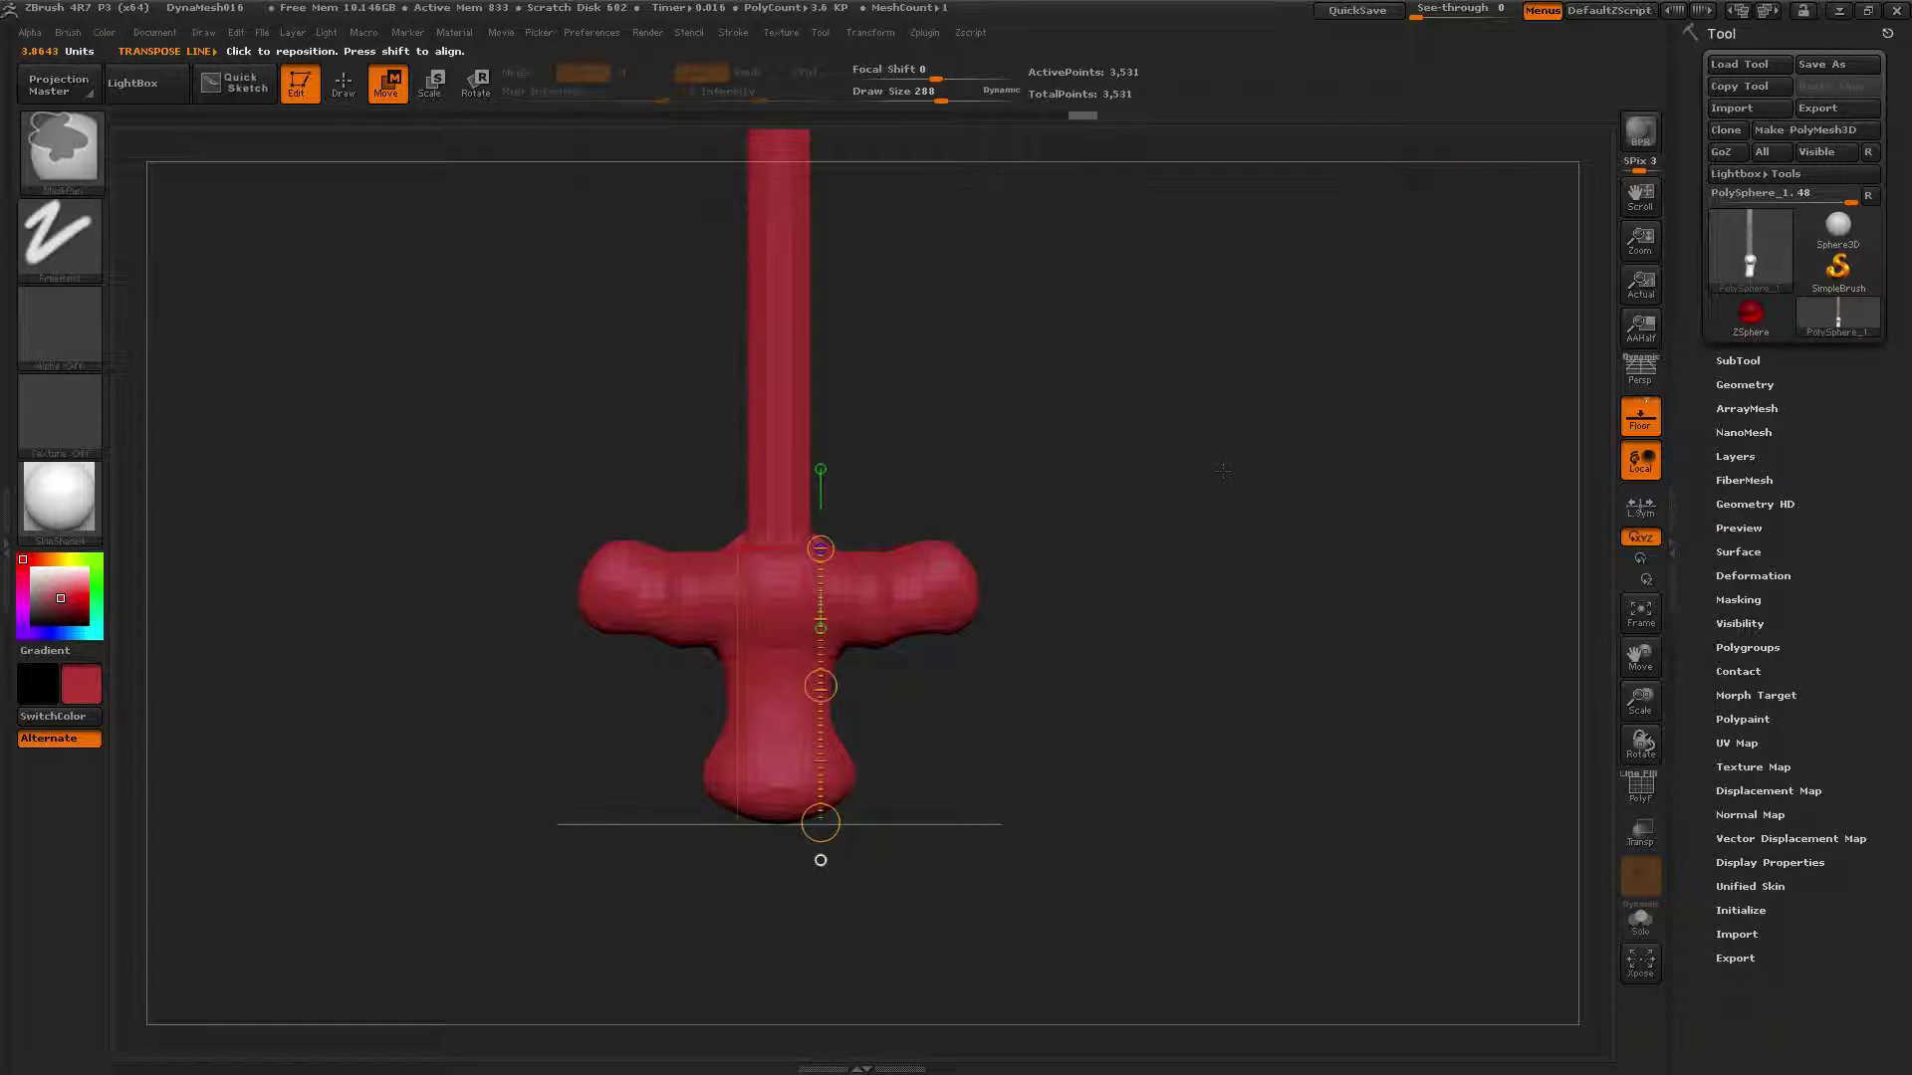
pyautogui.keyDown('ctrl'); pyautogui.moveTo(1036, 558); pyautogui.dragTo(1111, 547, button='right'); pyautogui.keyUp('ctrl')
pyautogui.moveTo(1084, 640)
pyautogui.mouseDown(button='right')
pyautogui.moveTo(972, 657)
pyautogui.moveTo(1120, 633)
pyautogui.moveTo(1195, 650)
pyautogui.mouseUp(button='right')
pyautogui.hotkey('ctrl', 'z')
pyautogui.hotkey('ctrl', 'z')
pyautogui.hotkey('ctrl', 'z')
pyautogui.hotkey('ctrl', 'z')
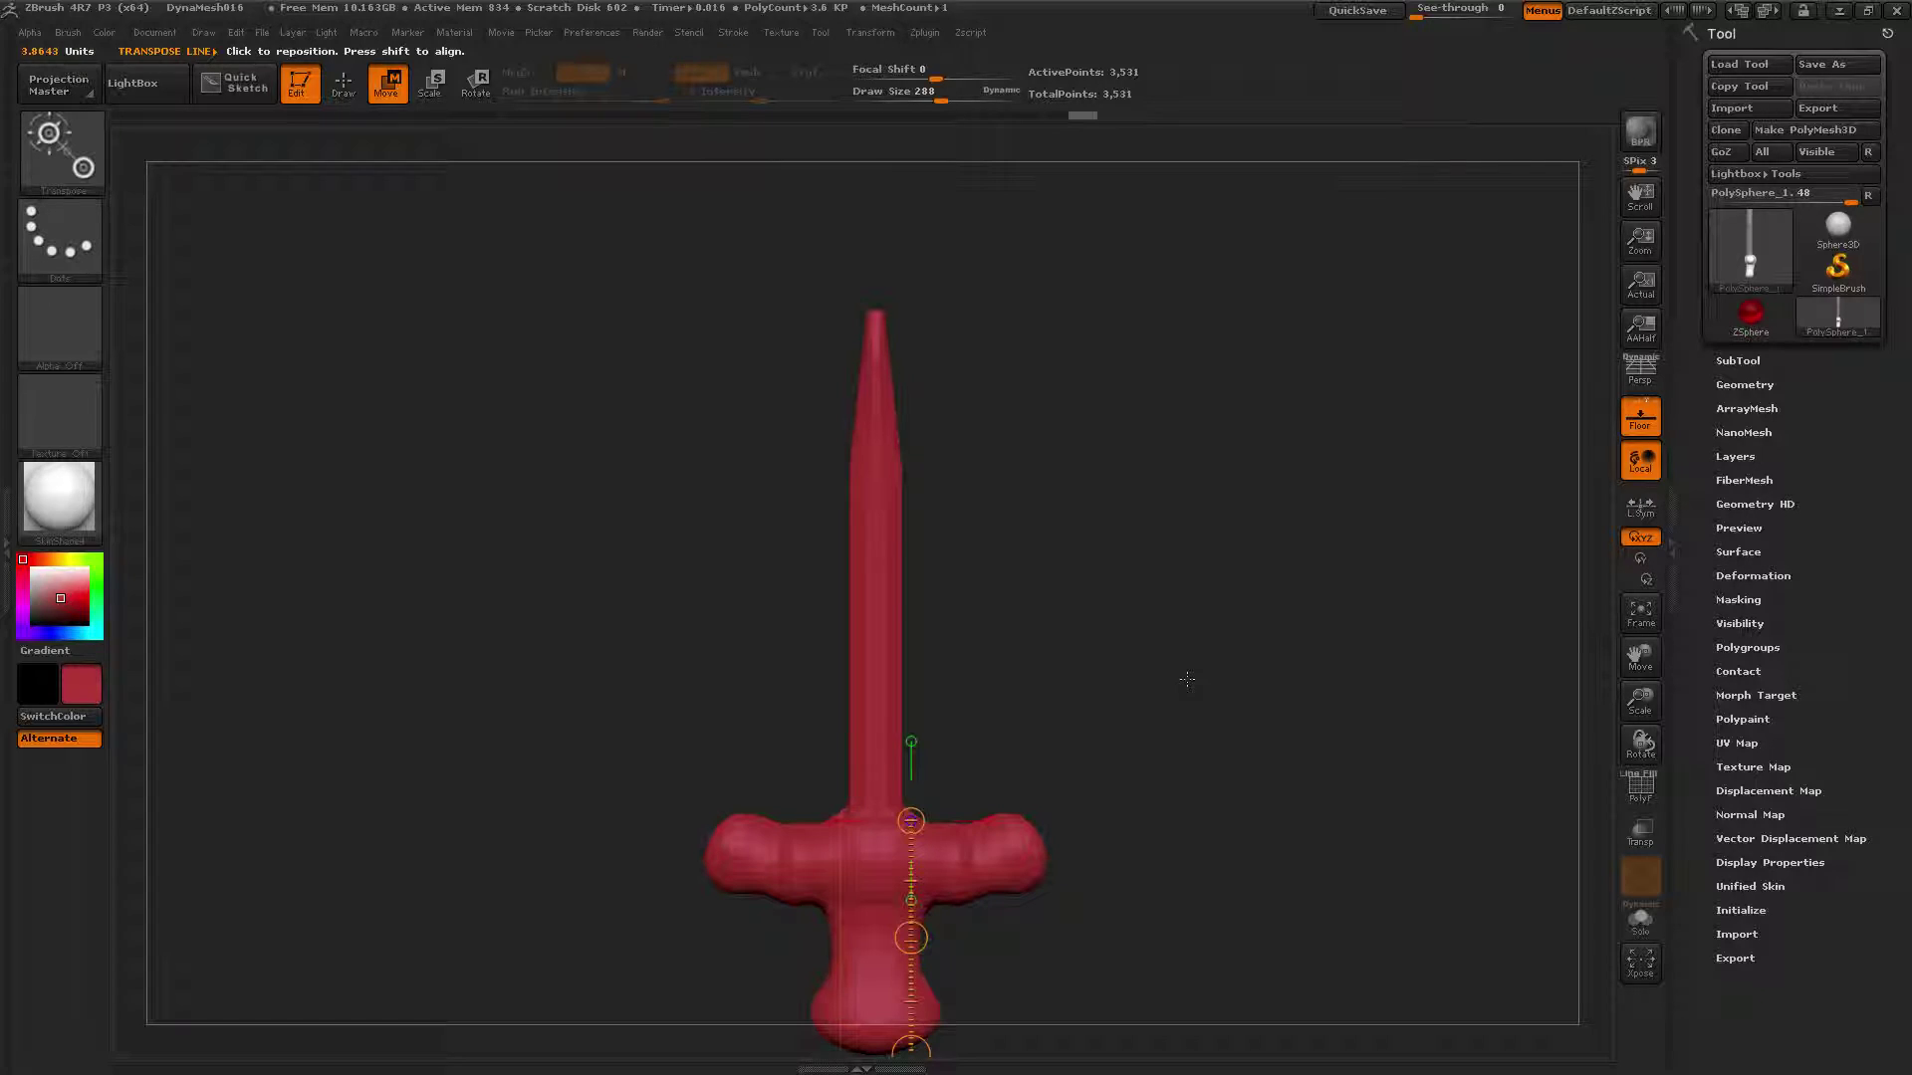
# Step: Unwrap the sword's UVs with UV Master, keeping Symmetry enabled
pyautogui.click(922, 33)
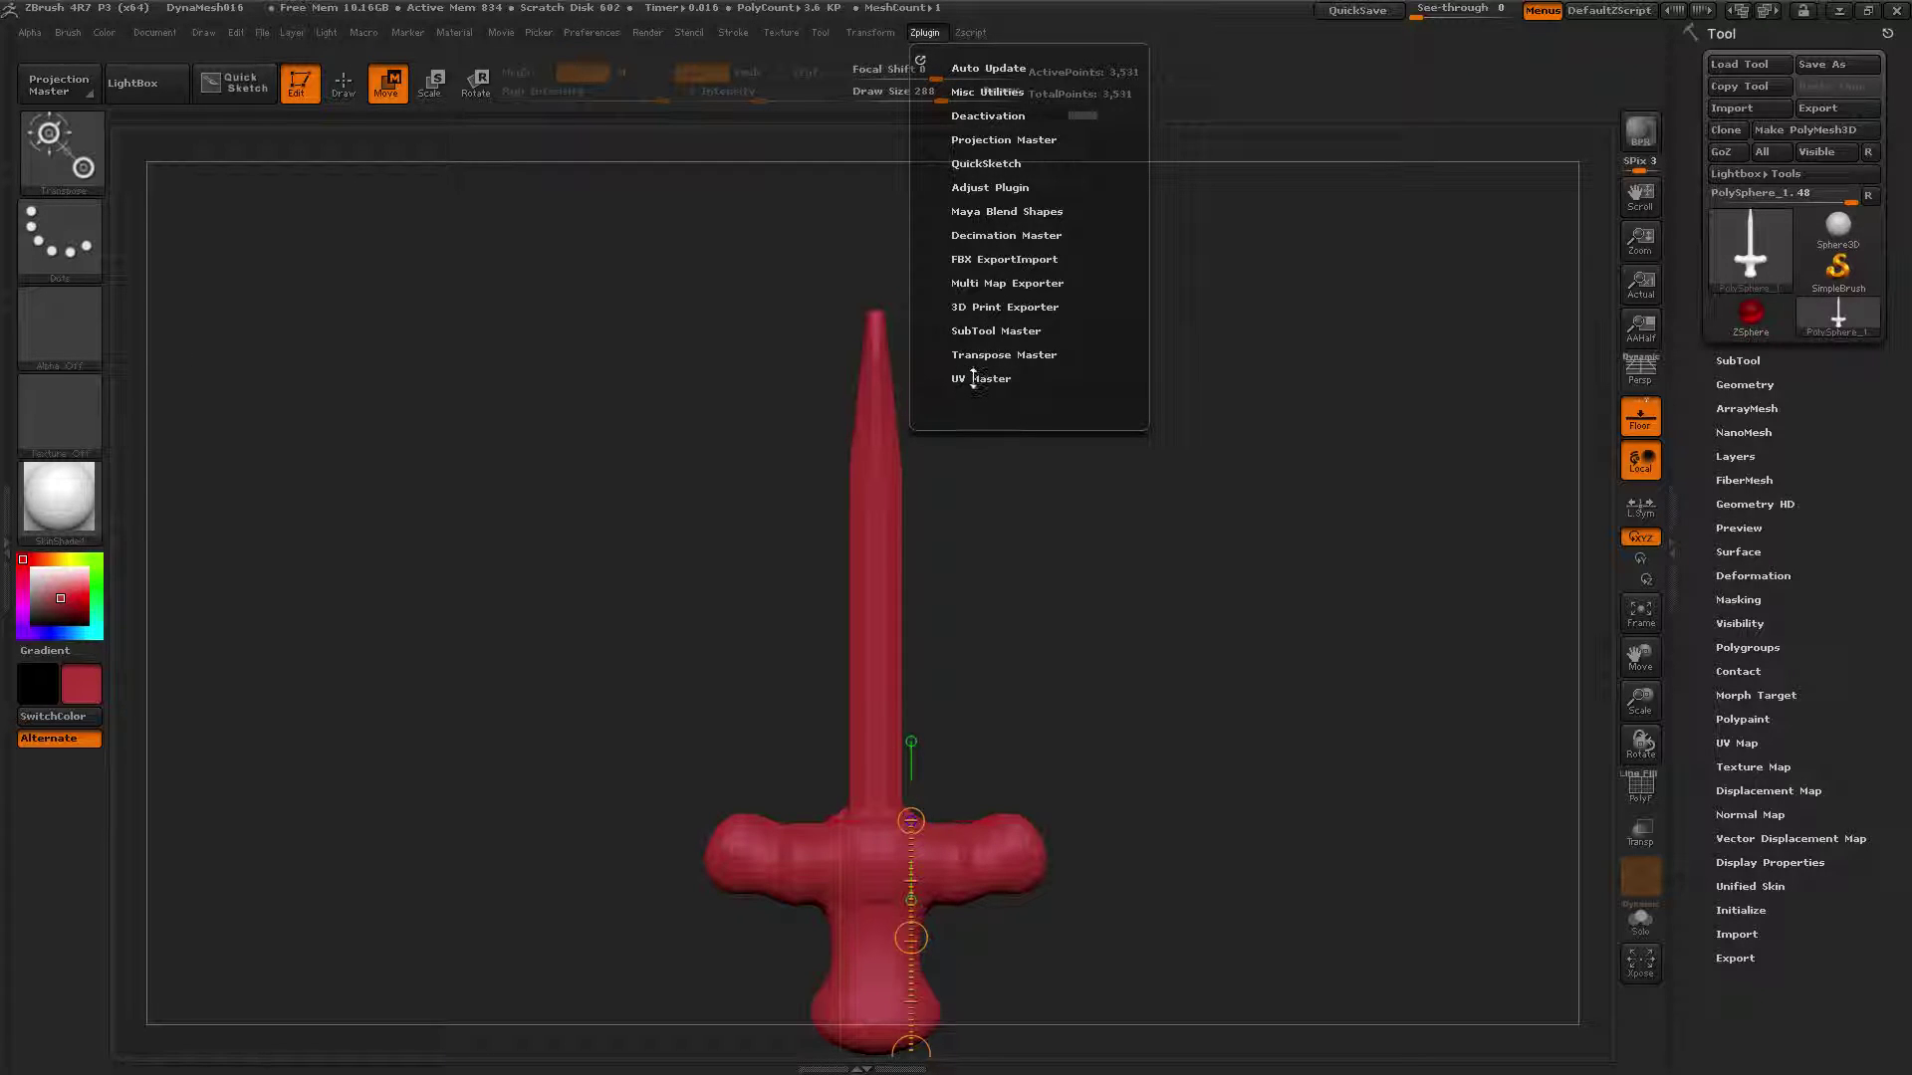
pyautogui.click(974, 379)
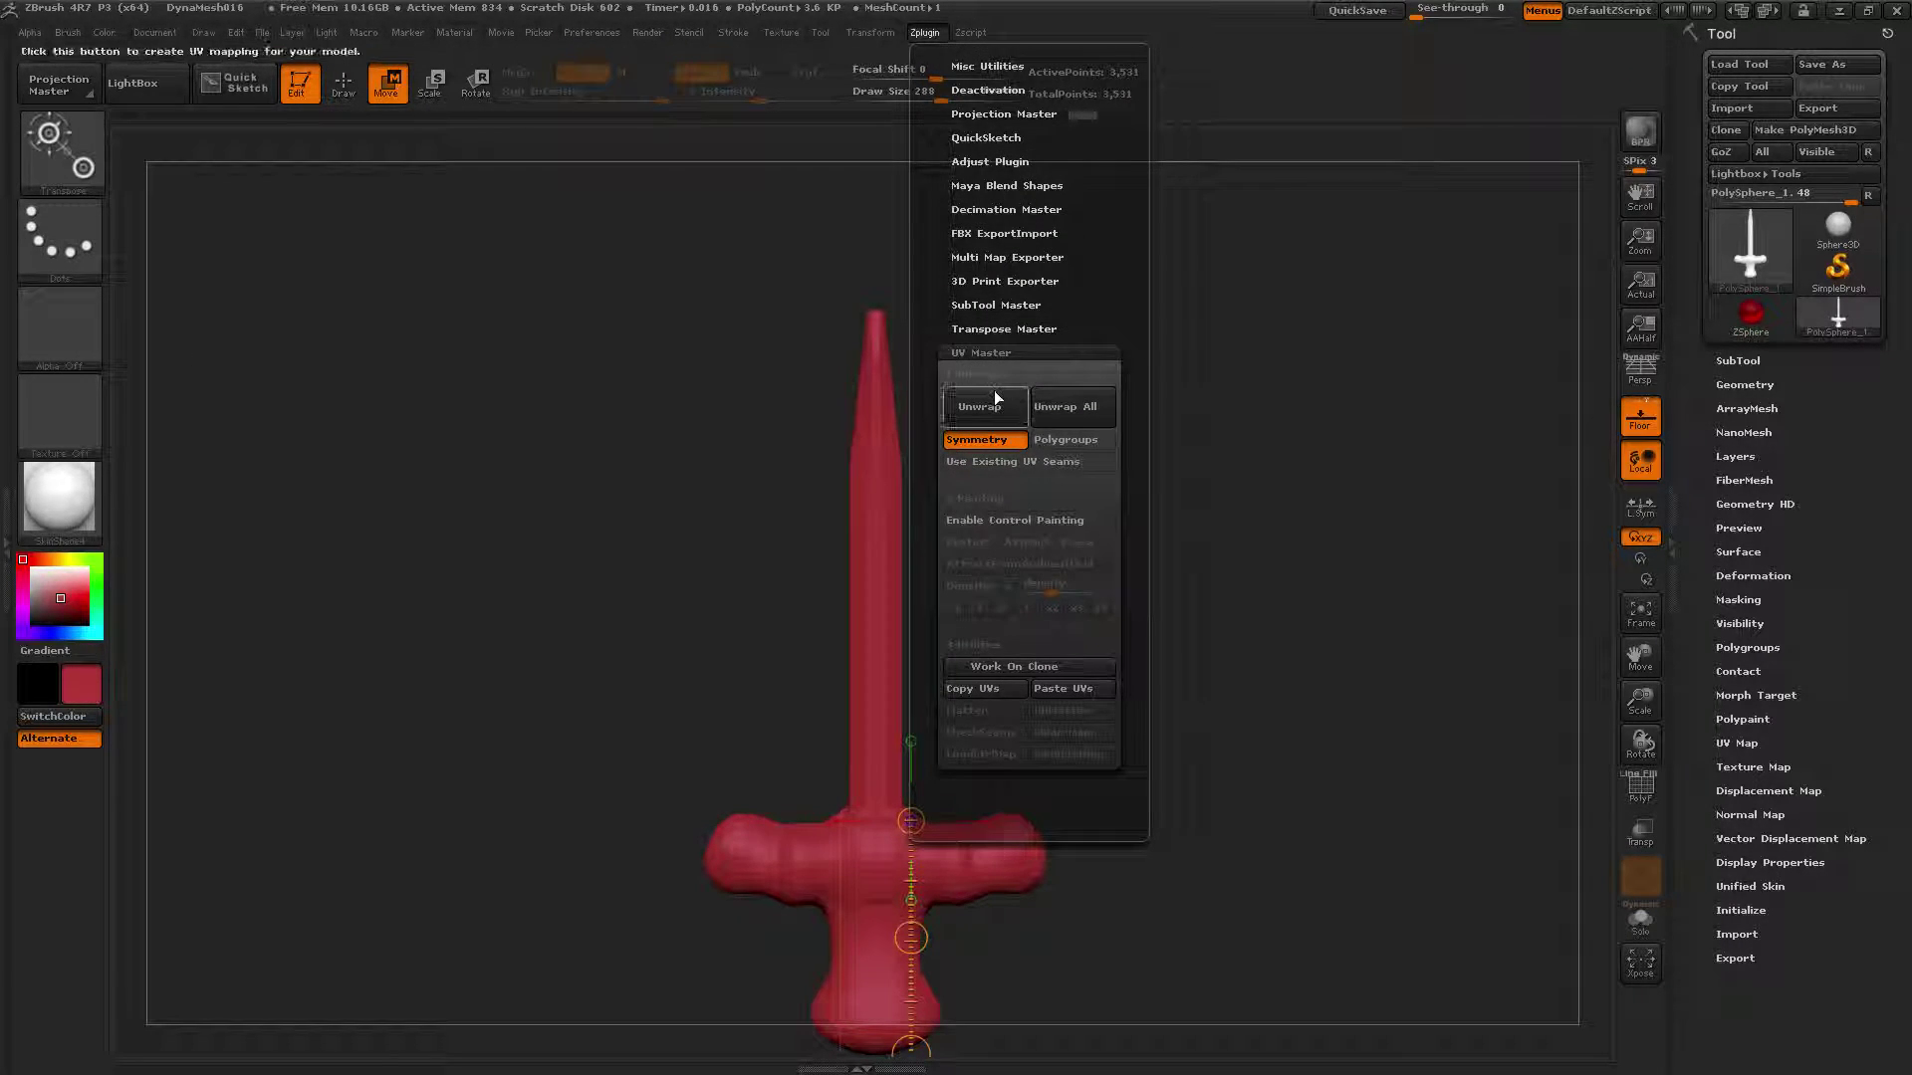
pyautogui.click(995, 410)
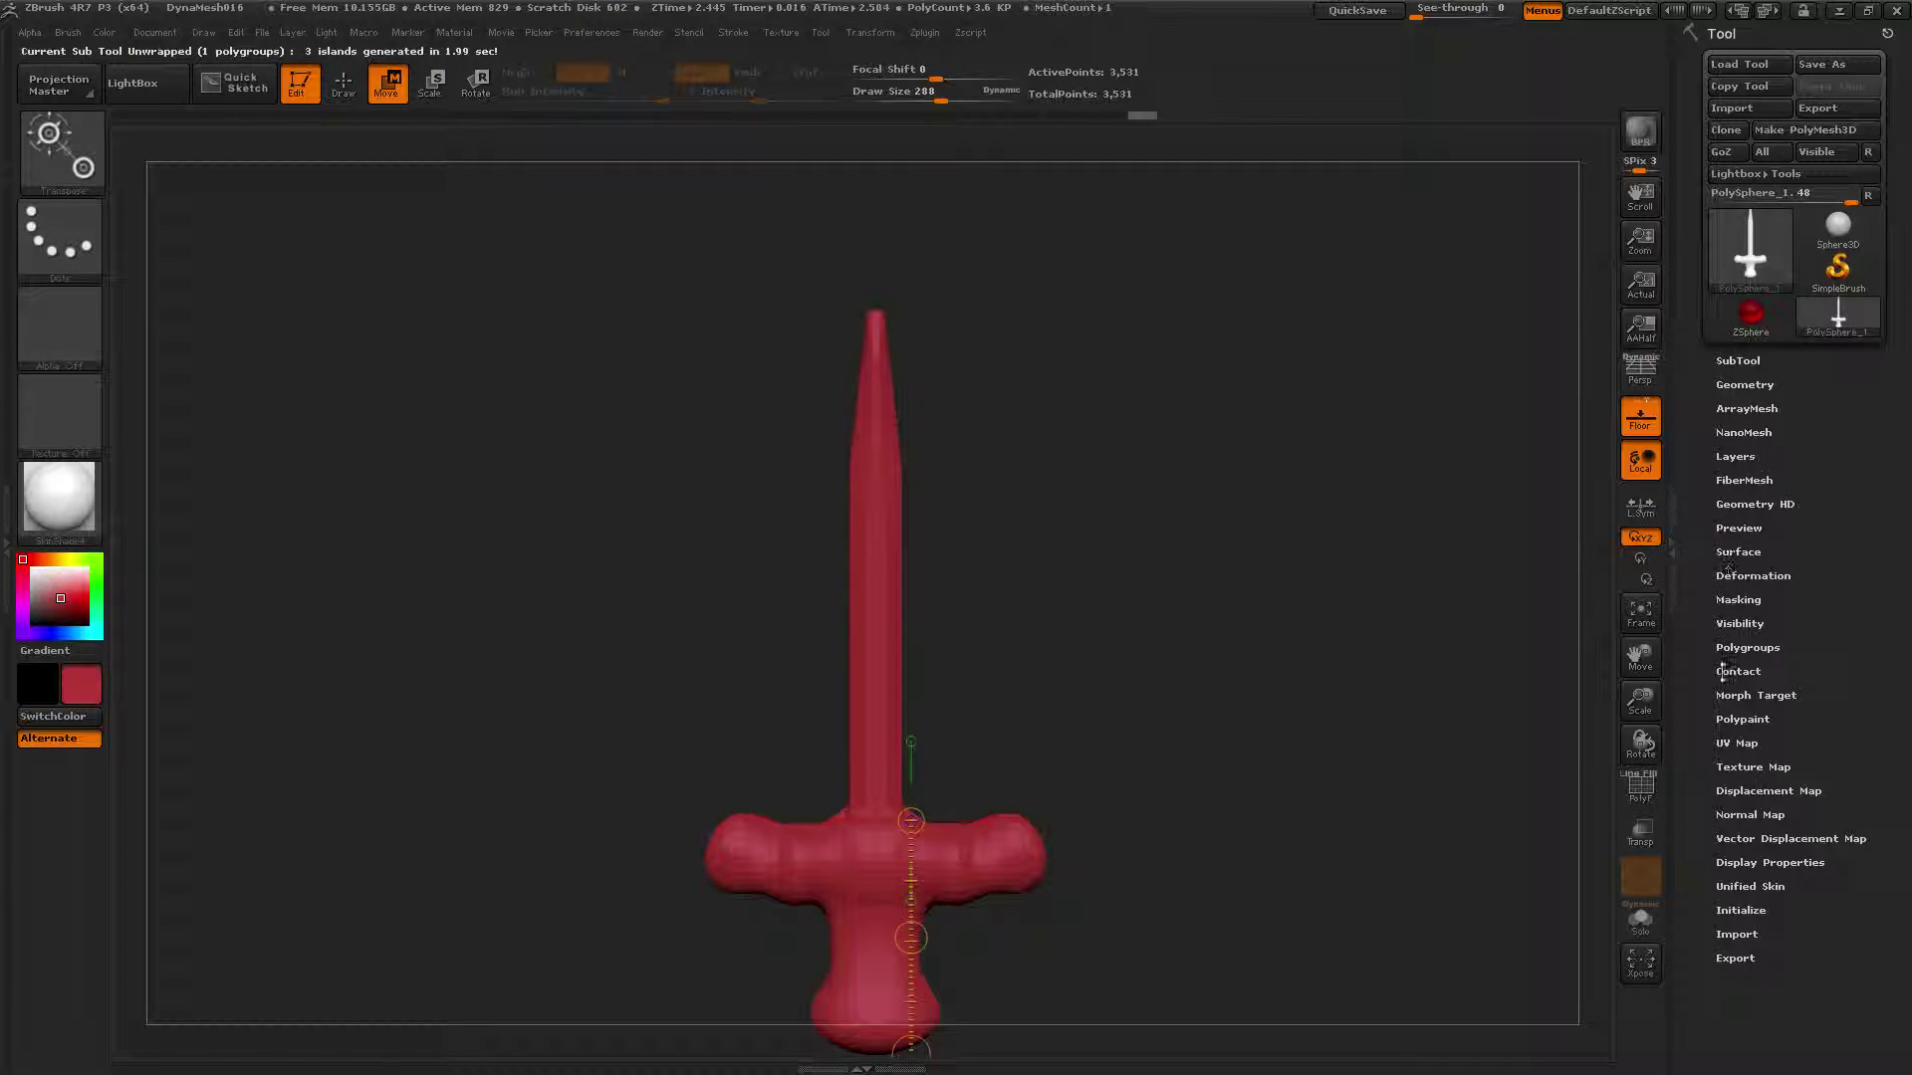
# Step: Set the sword's UV map size to 2048 and open the texture map creation options
pyautogui.click(1738, 766)
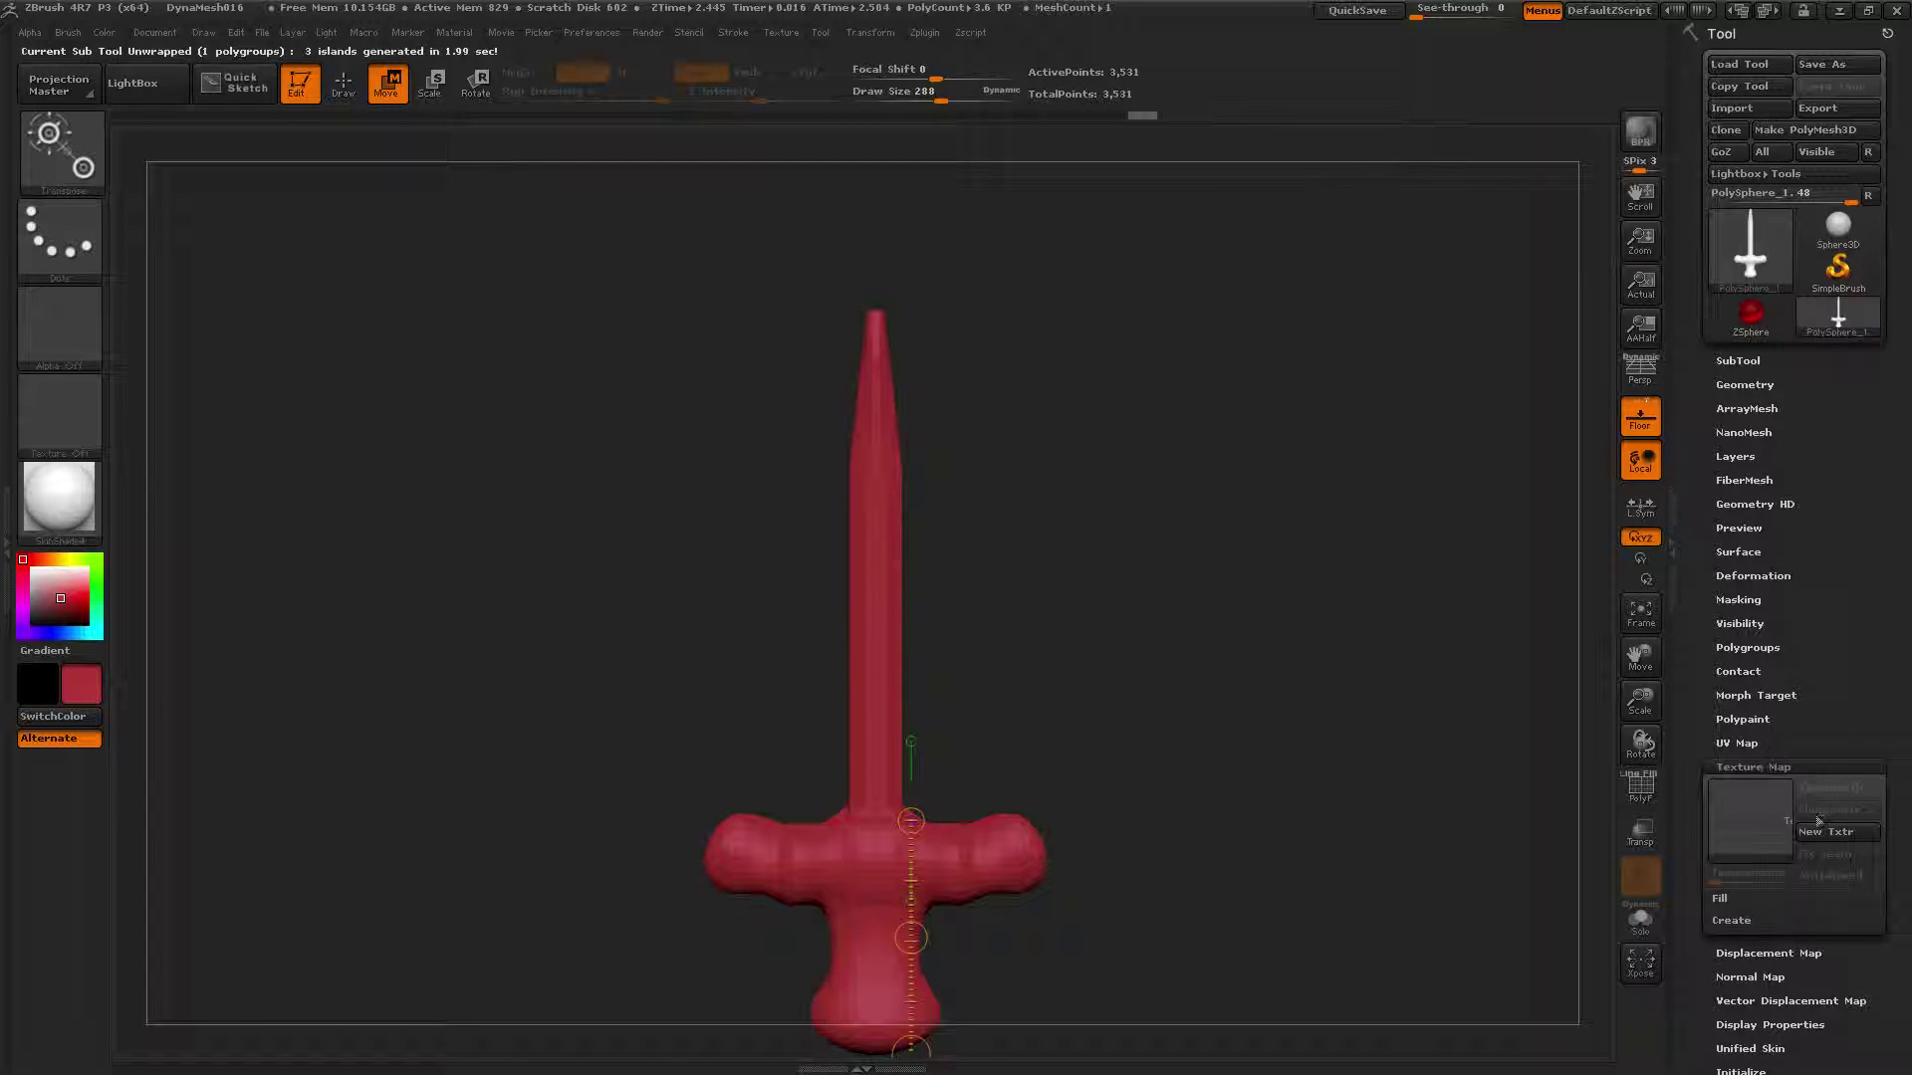
pyautogui.click(1744, 920)
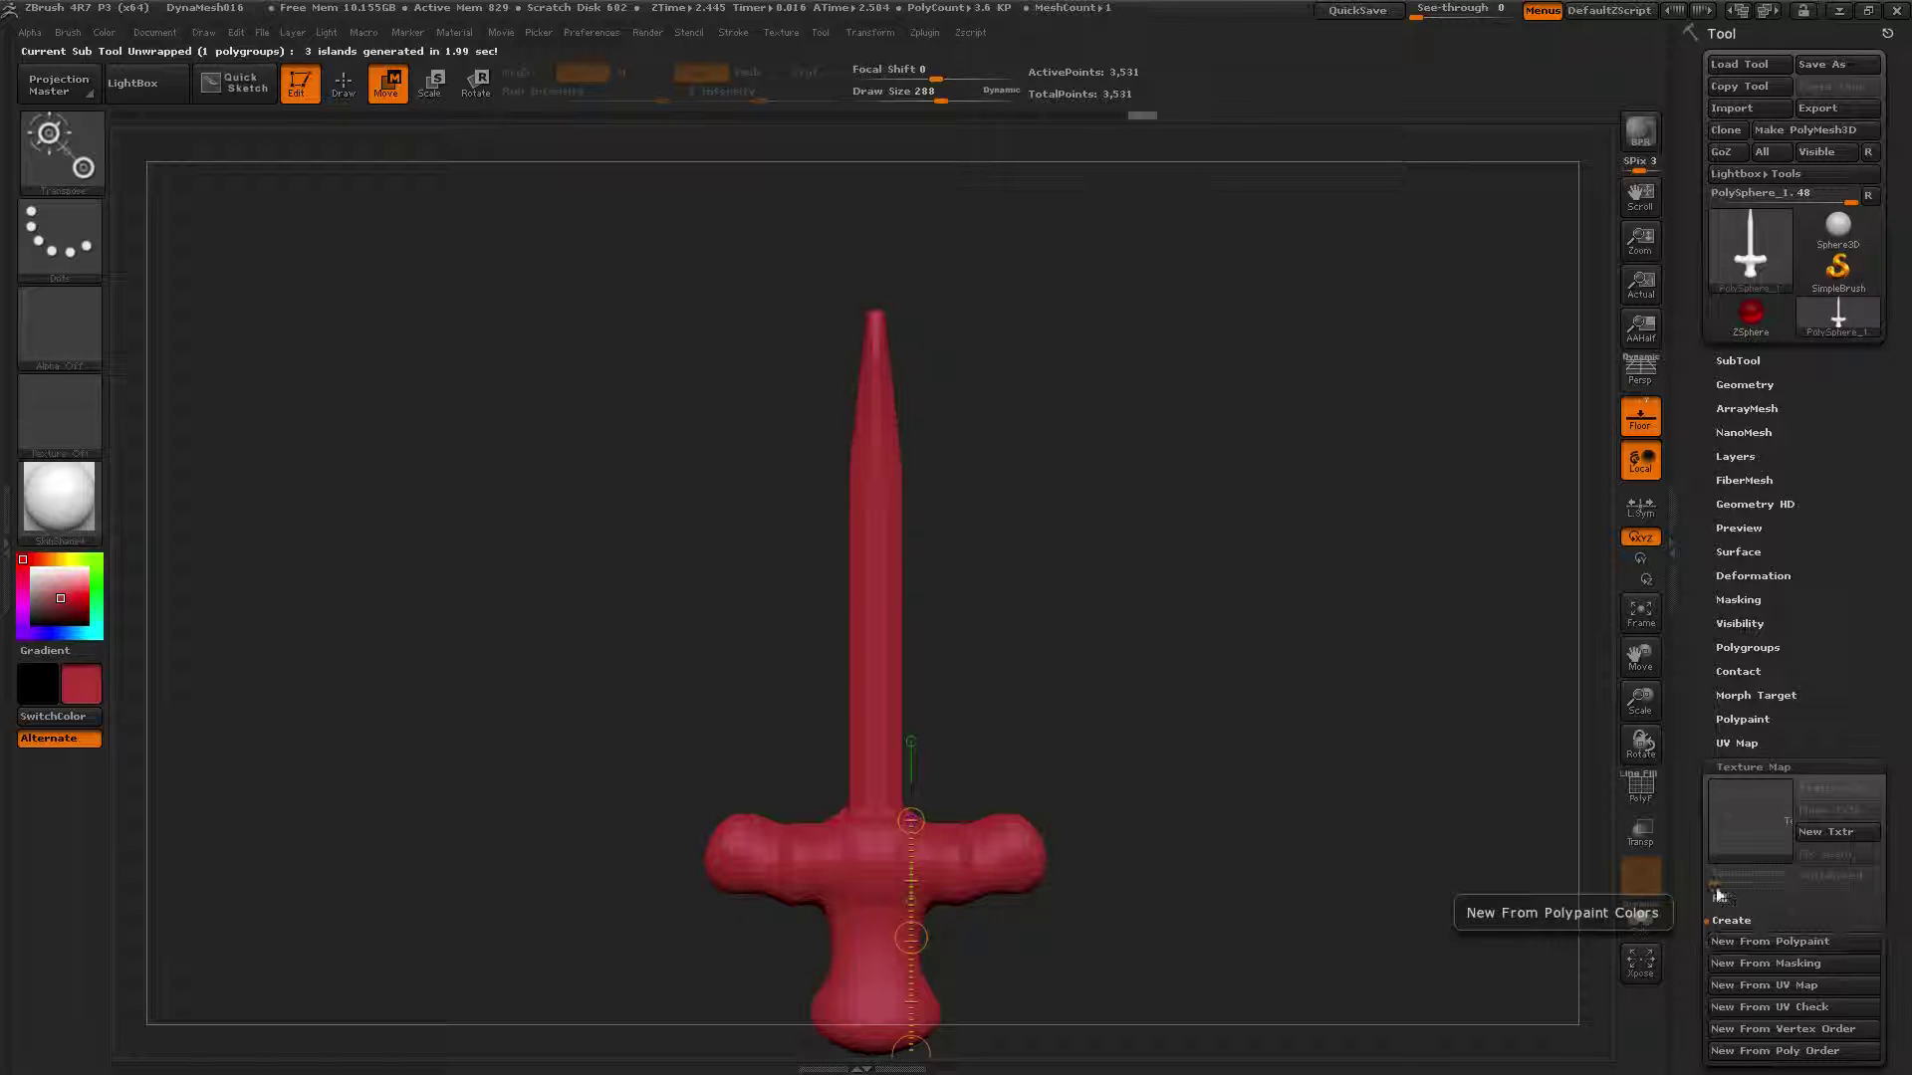
pyautogui.click(1766, 745)
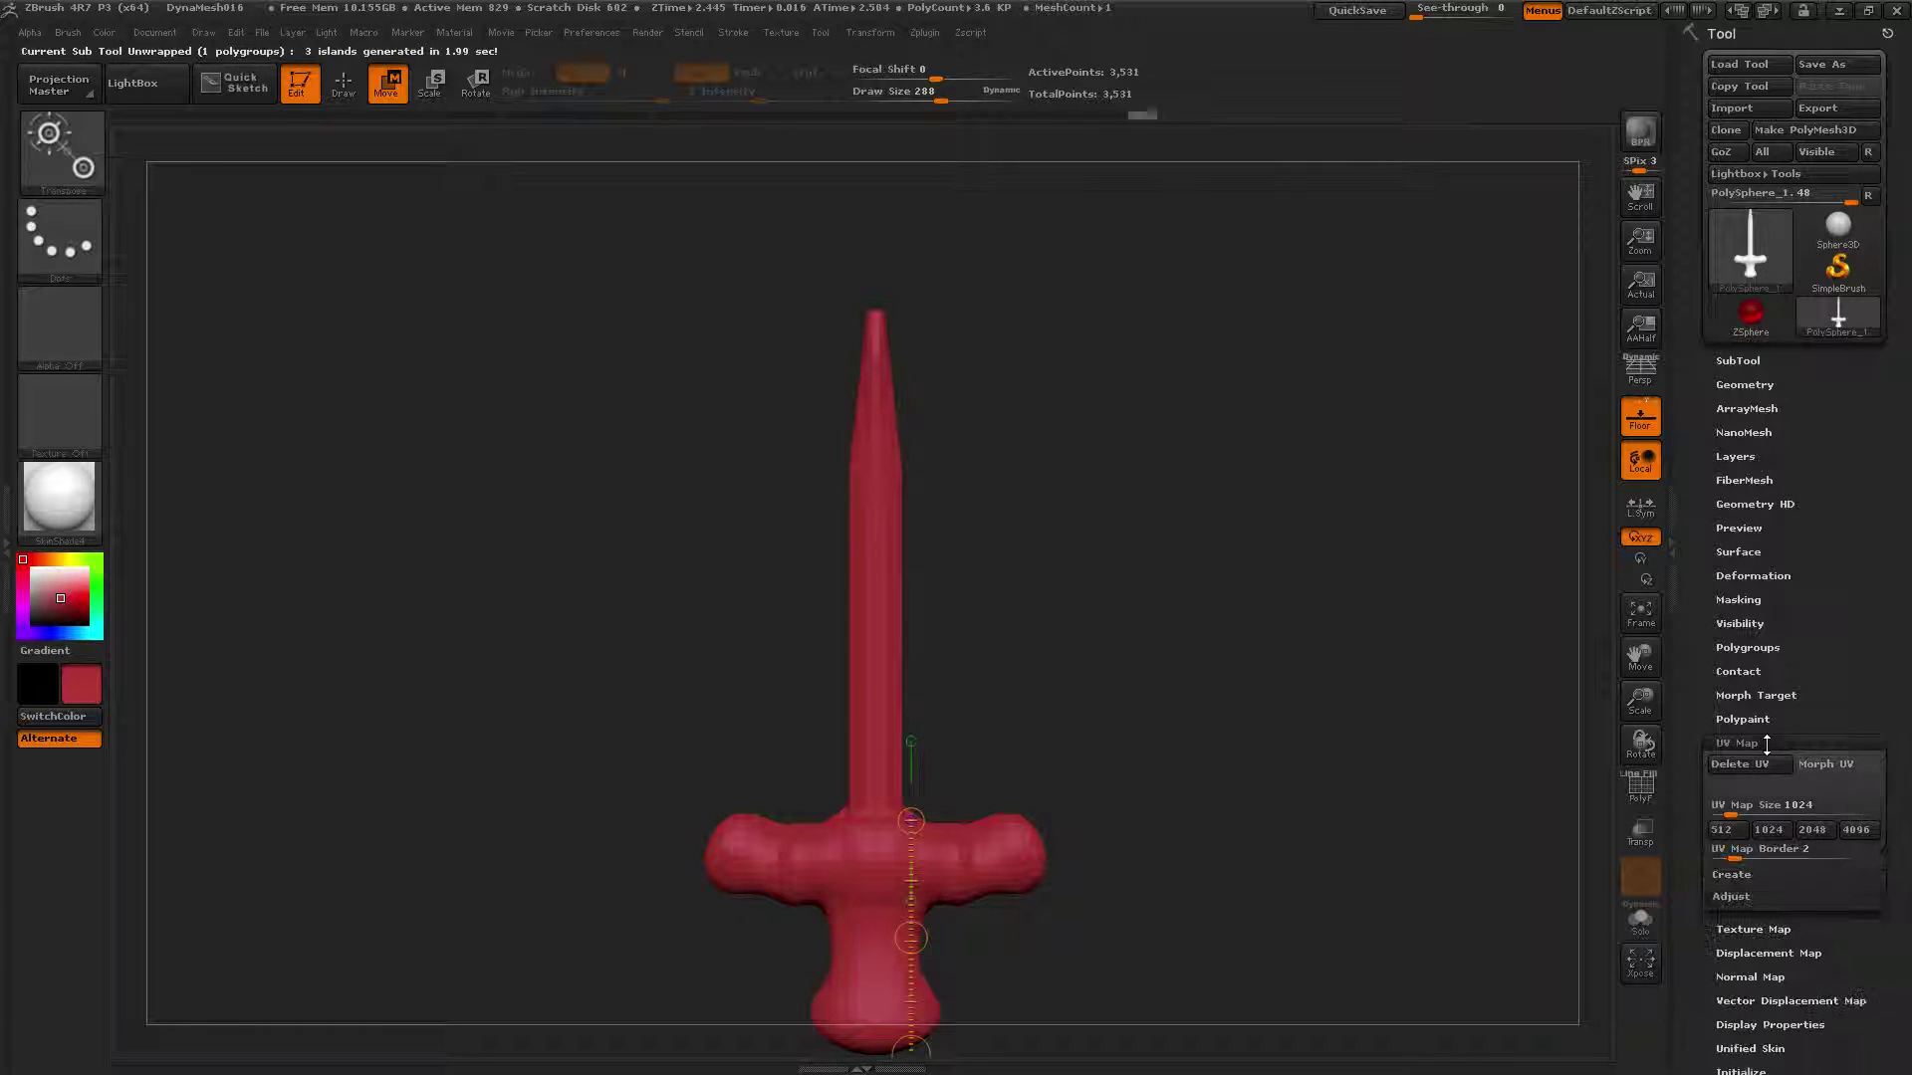
pyautogui.click(1812, 831)
pyautogui.scroll(-3, 1804, 697)
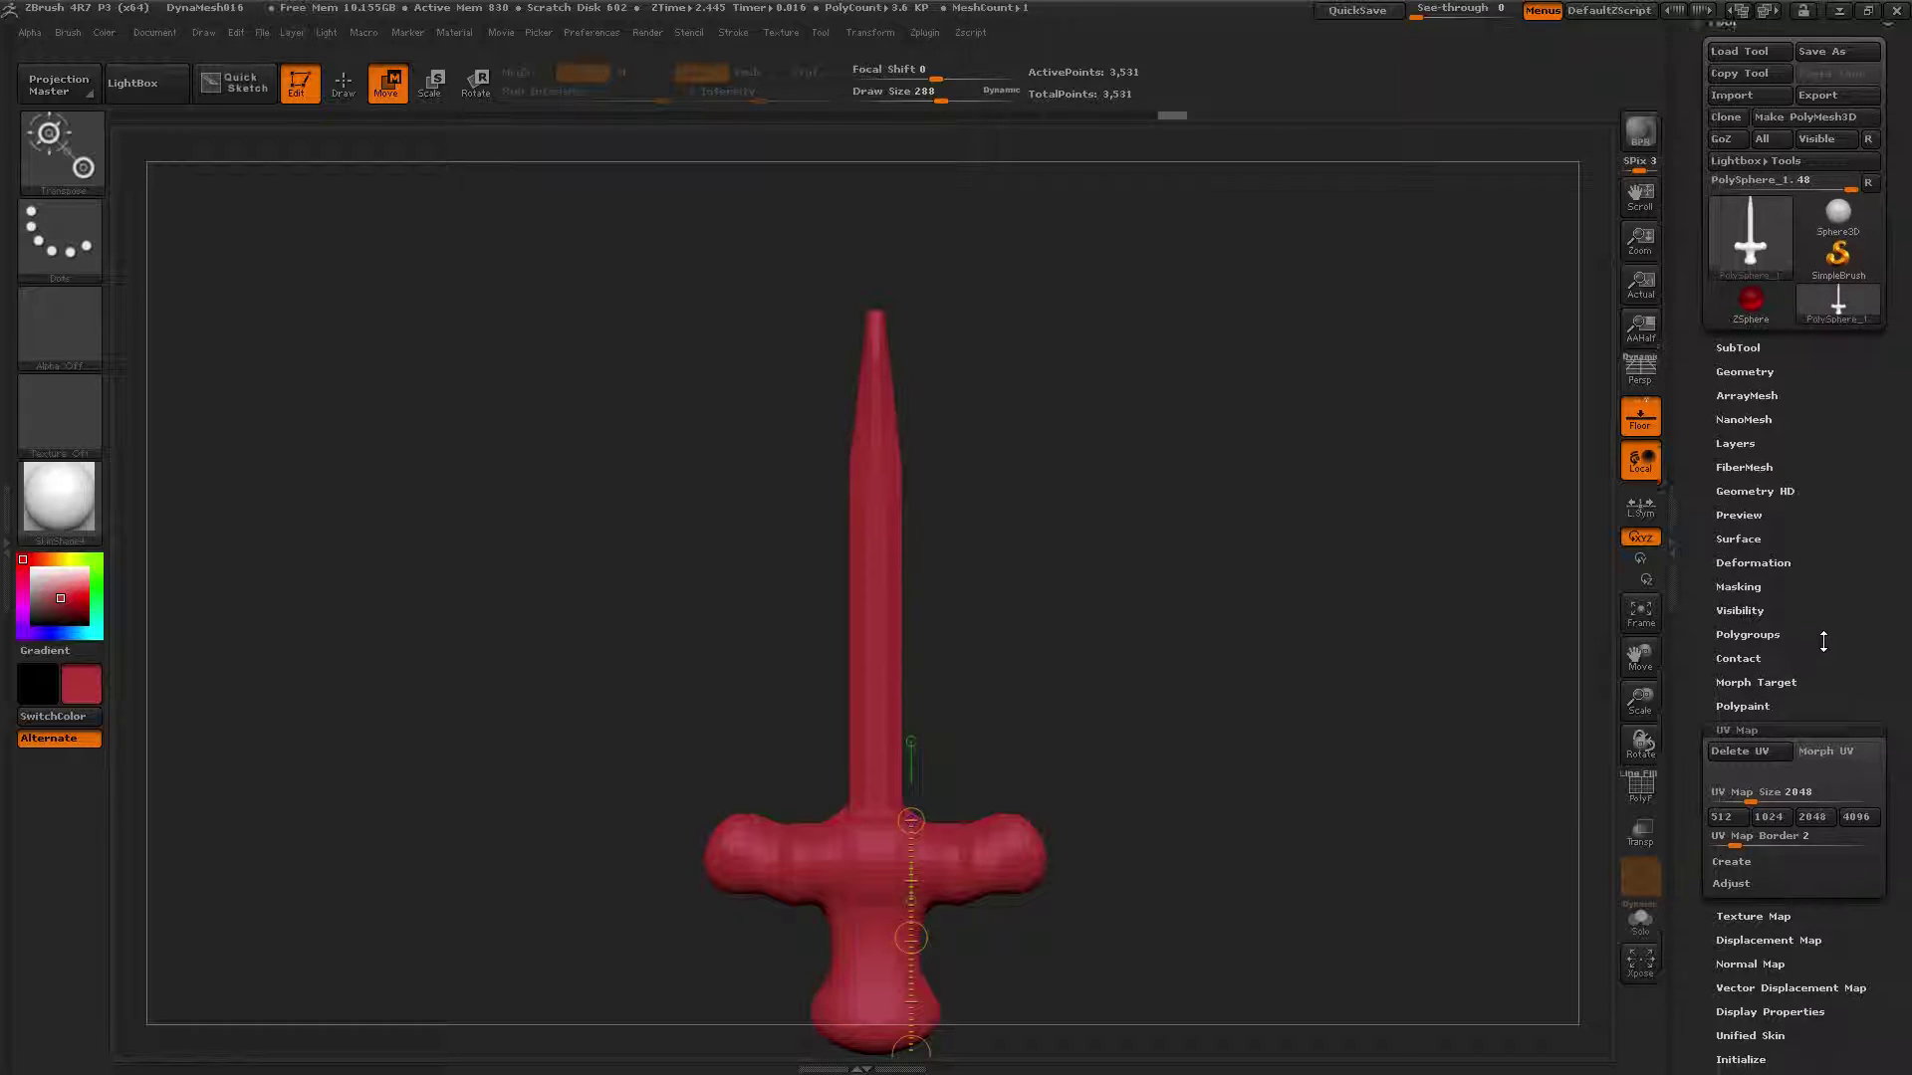
pyautogui.click(1761, 806)
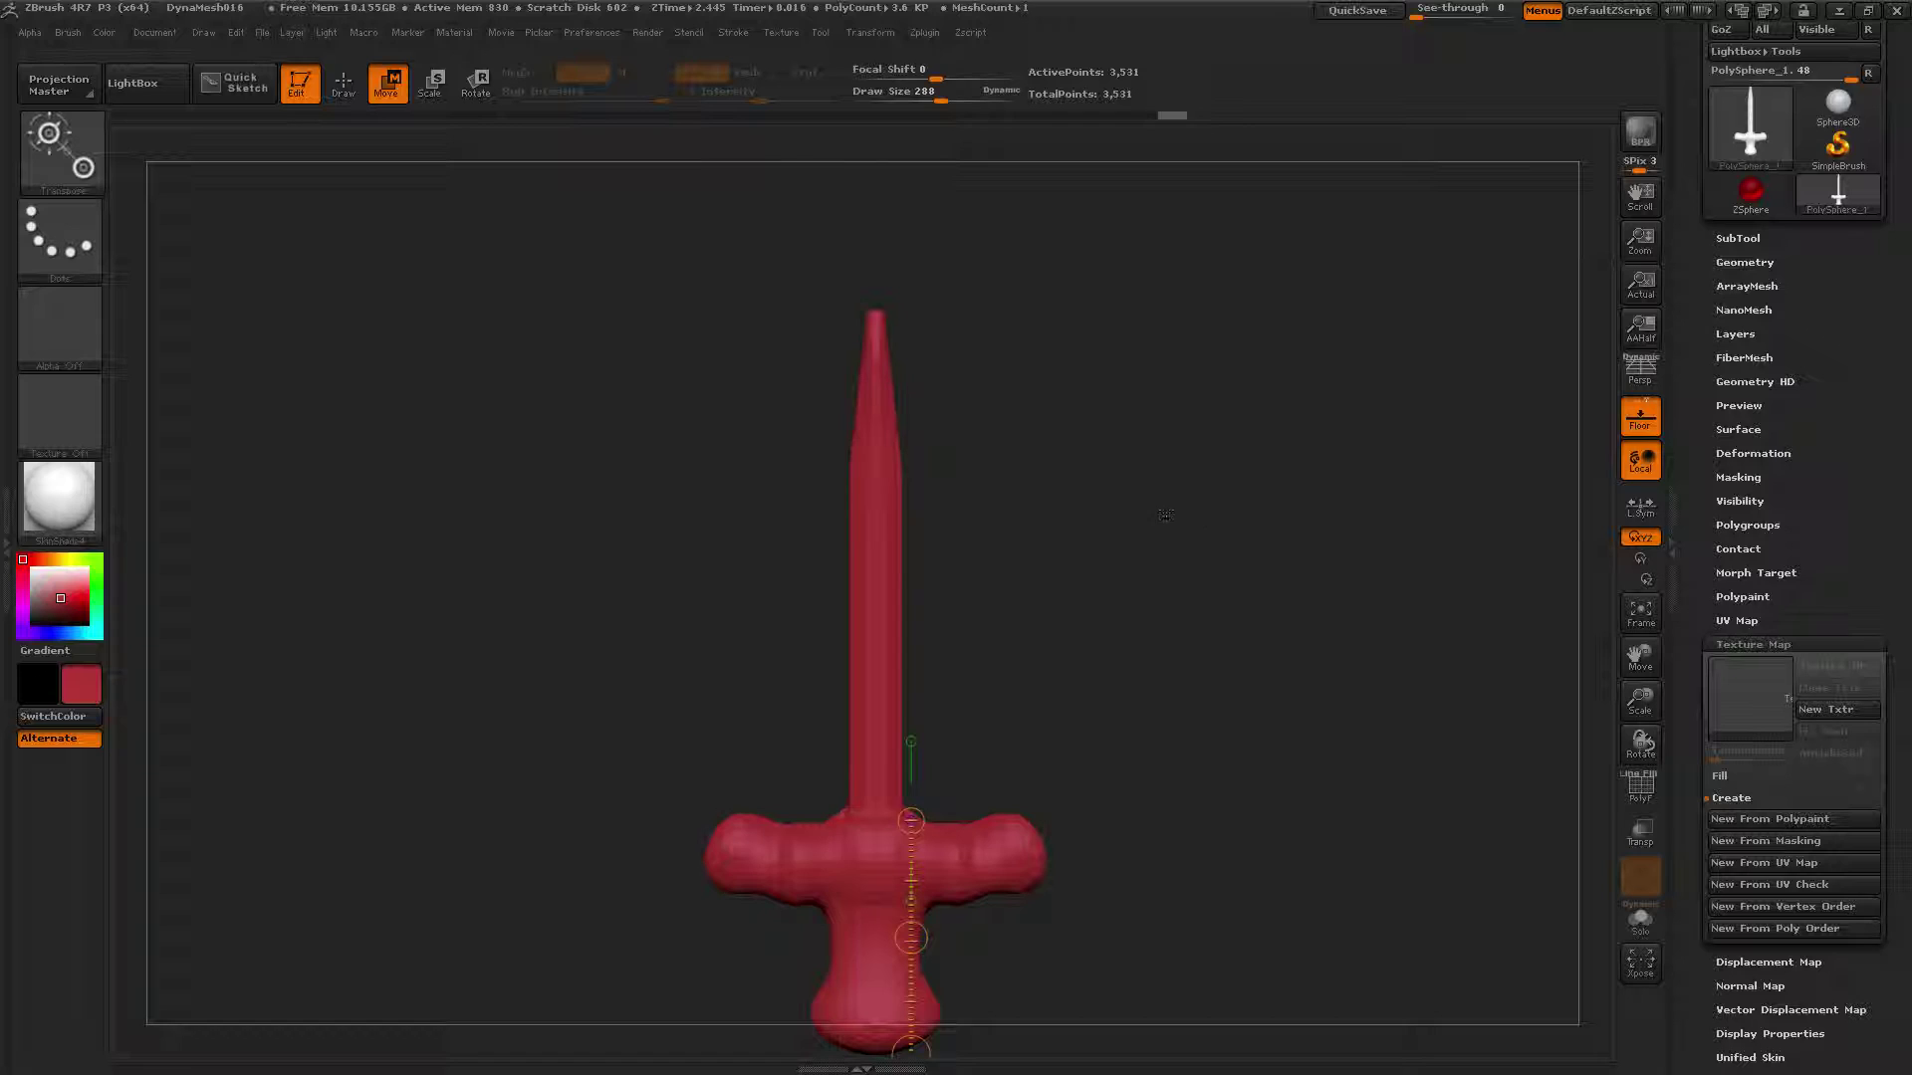
# Step: Select the ClayBuildup brush, choose a light grey (156, 156, 156), enable Mrgb, and fill the whole sword with it
pyautogui.press('b')
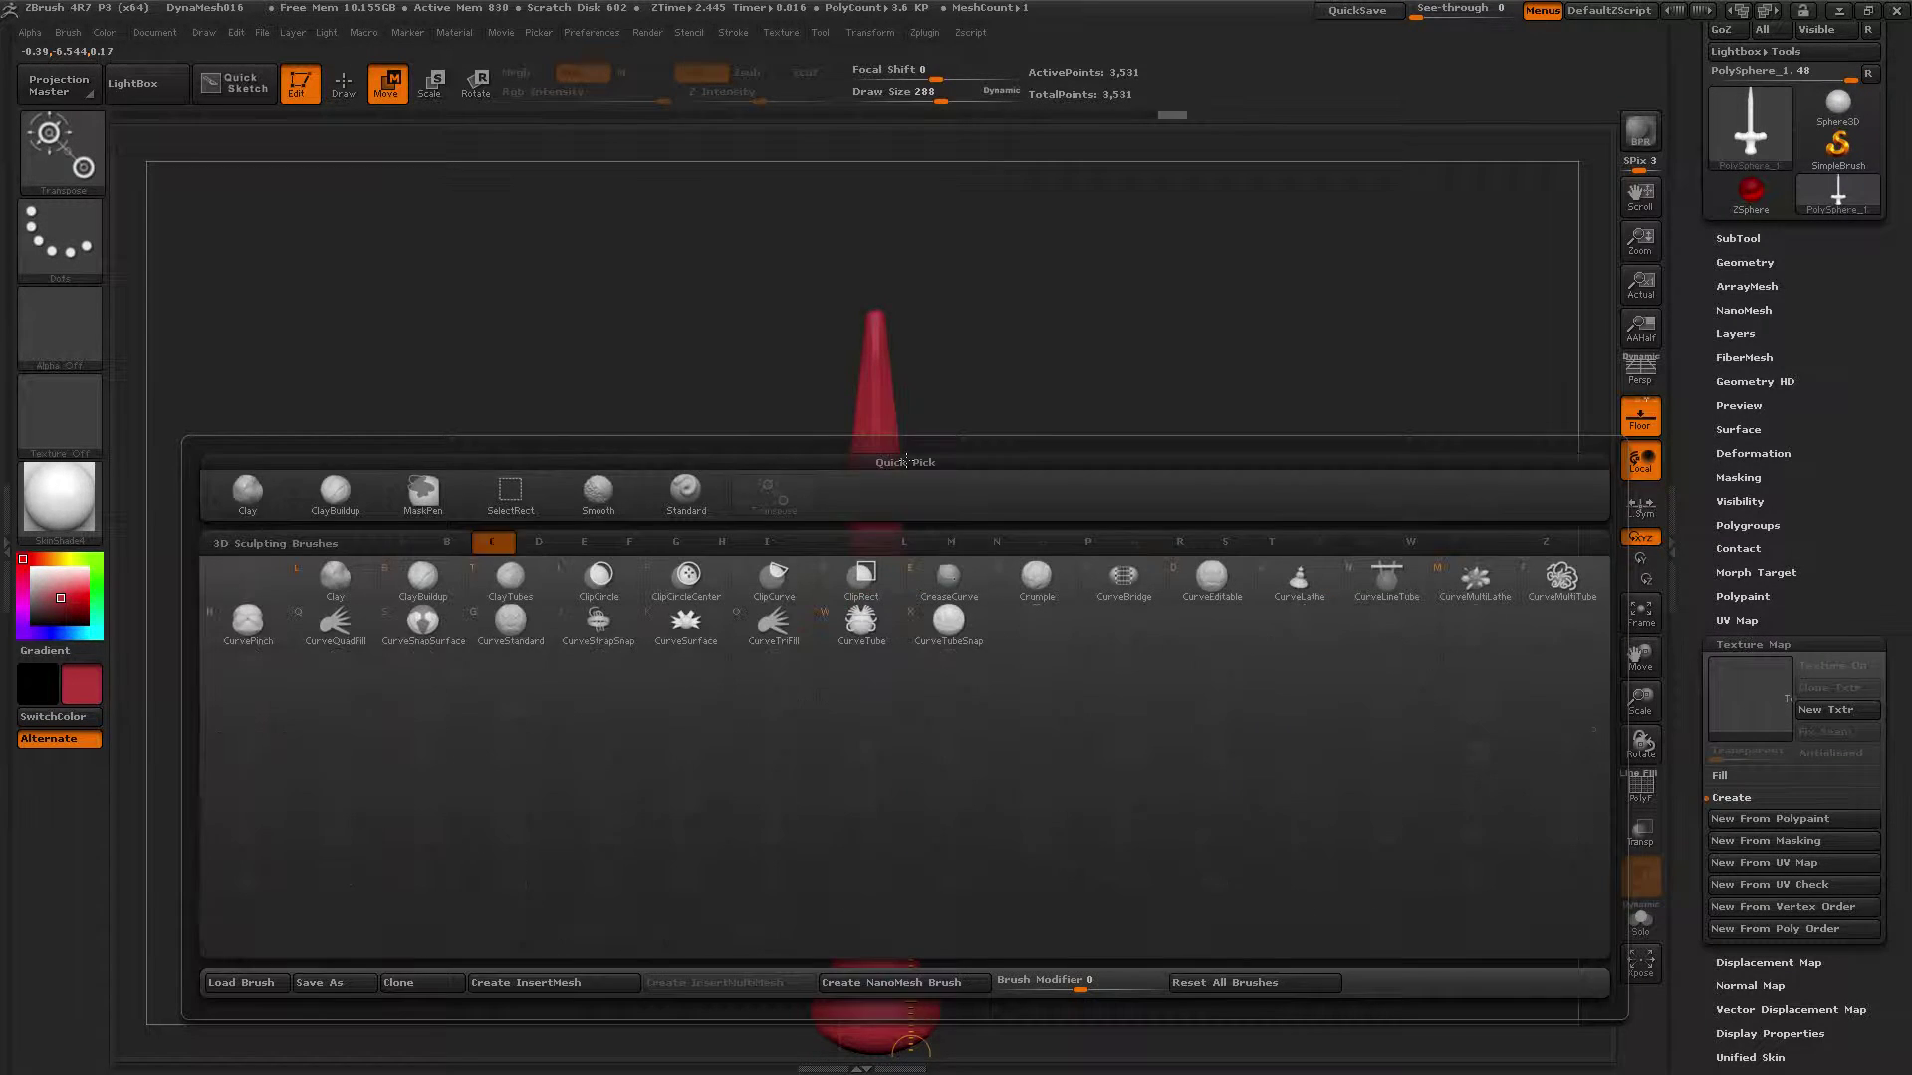
pyautogui.press('c')
pyautogui.press('b')
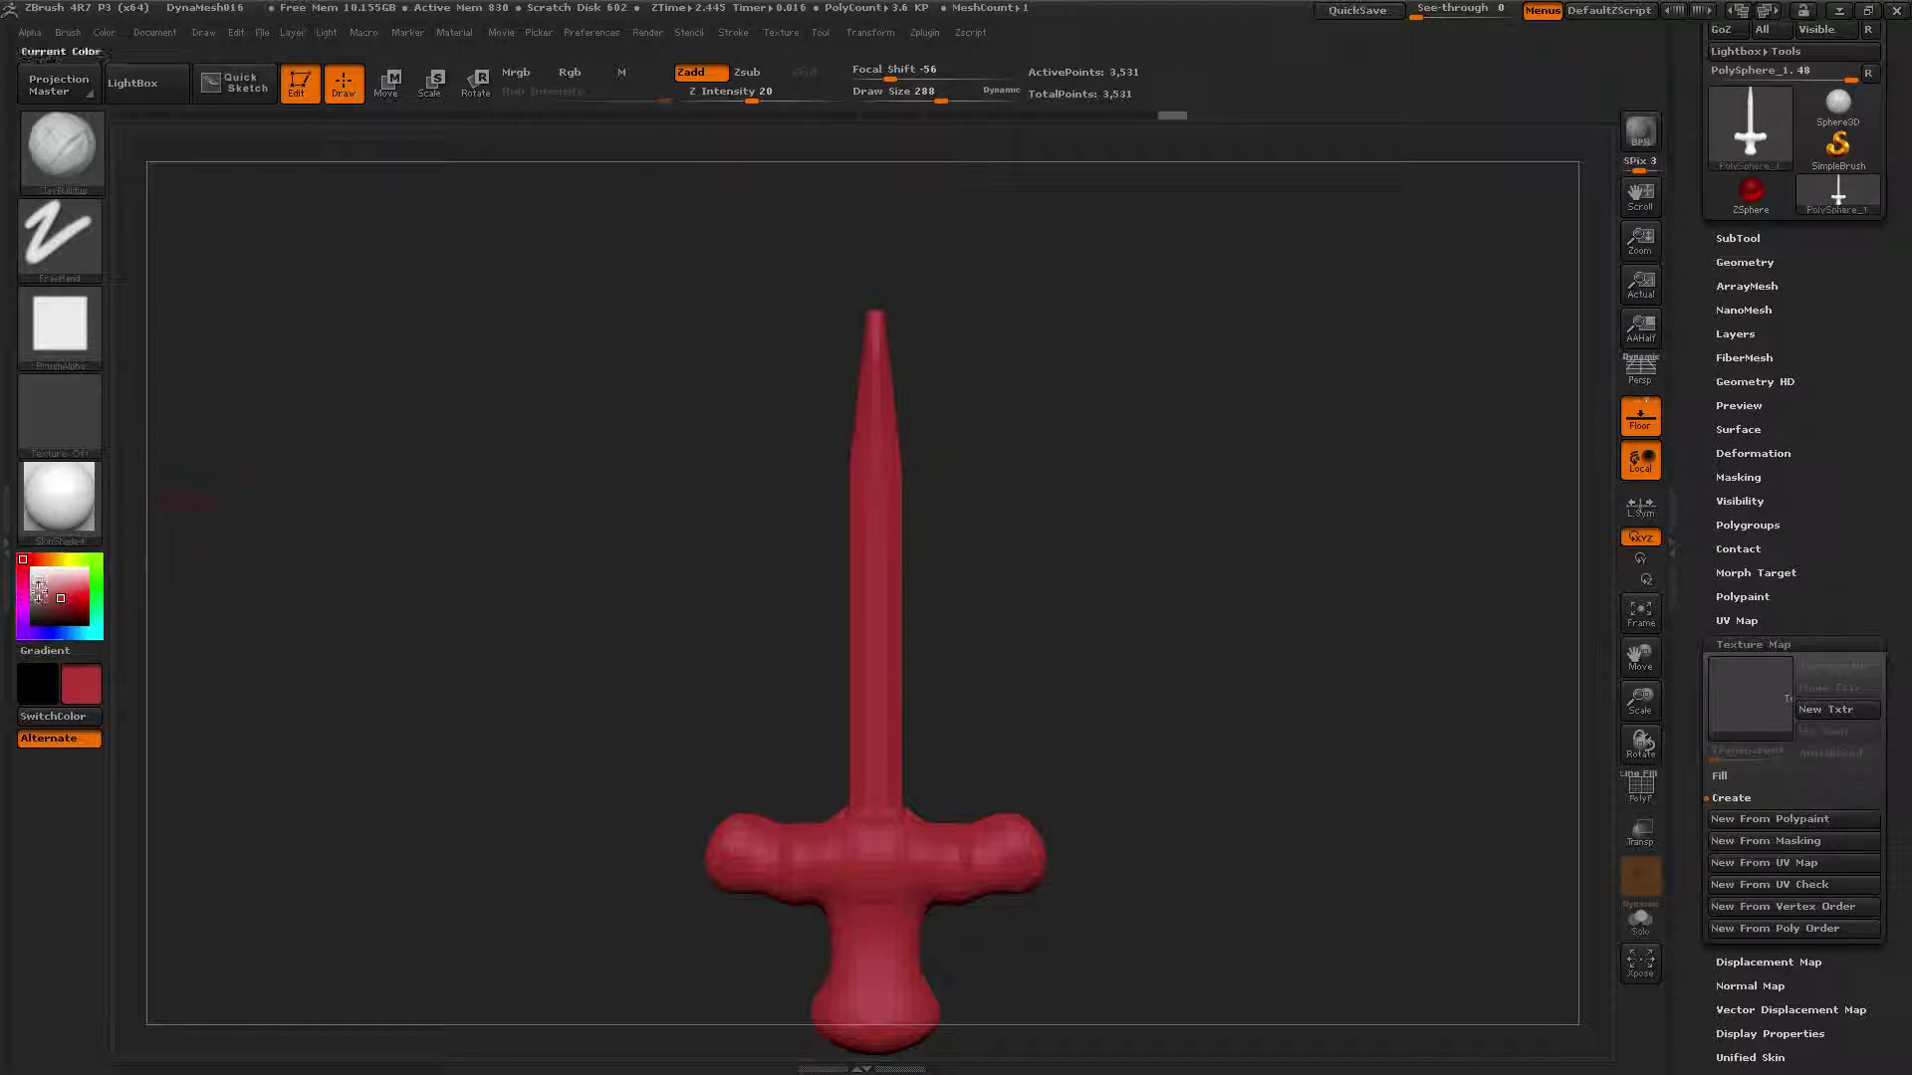
pyautogui.click(96, 571)
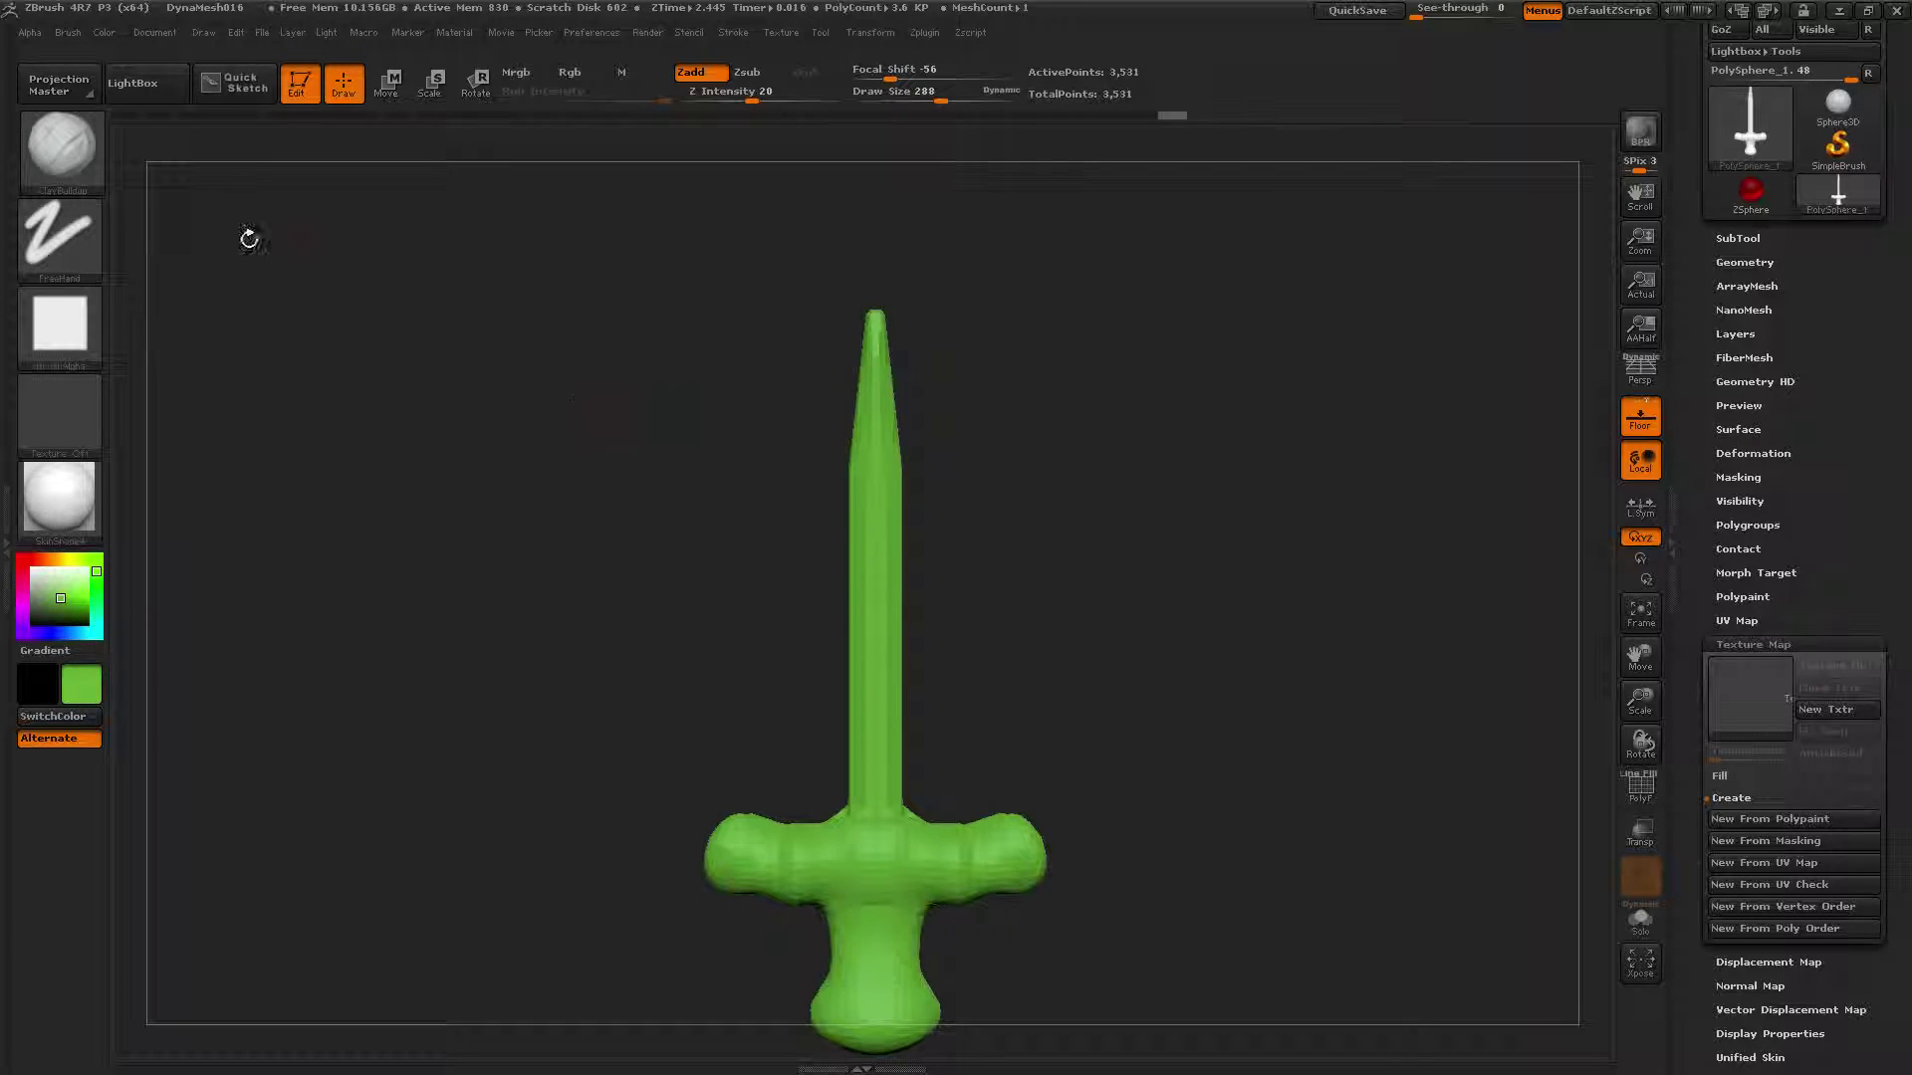
pyautogui.click(35, 589)
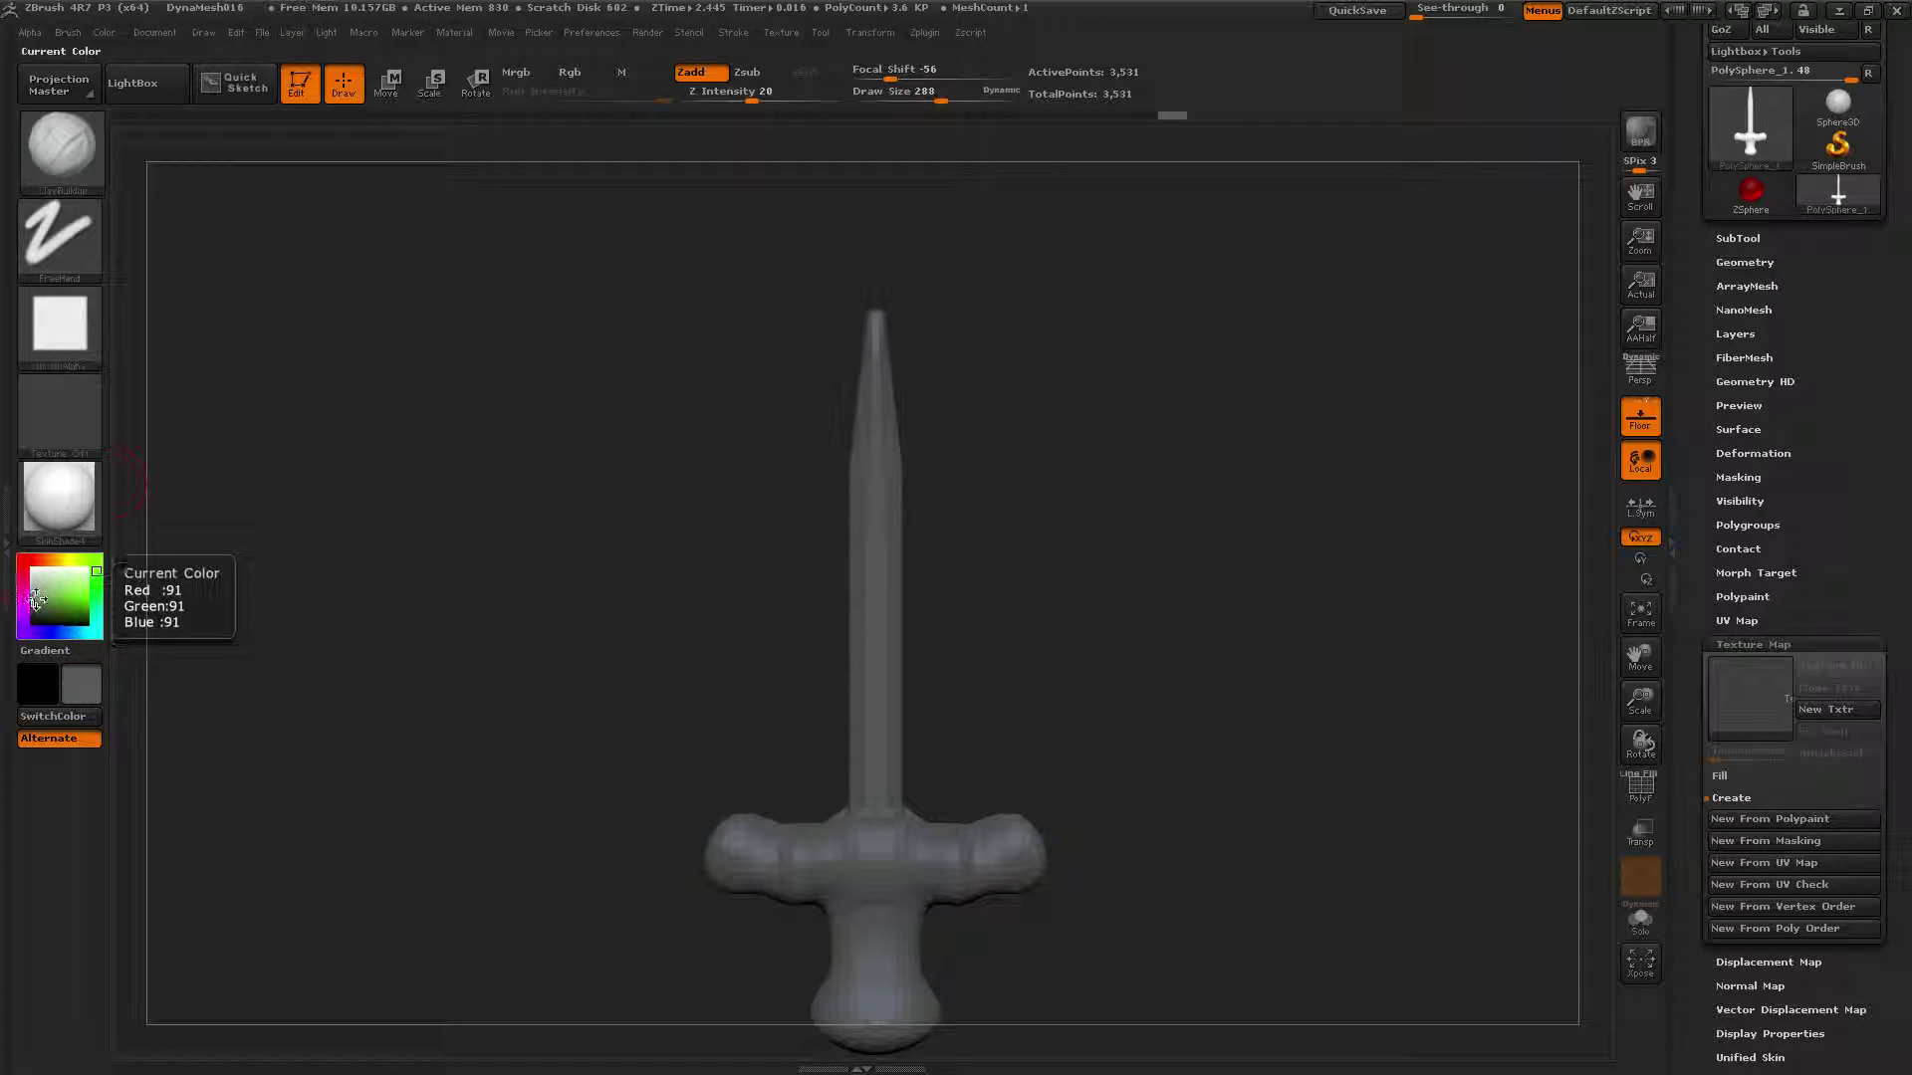
pyautogui.click(33, 586)
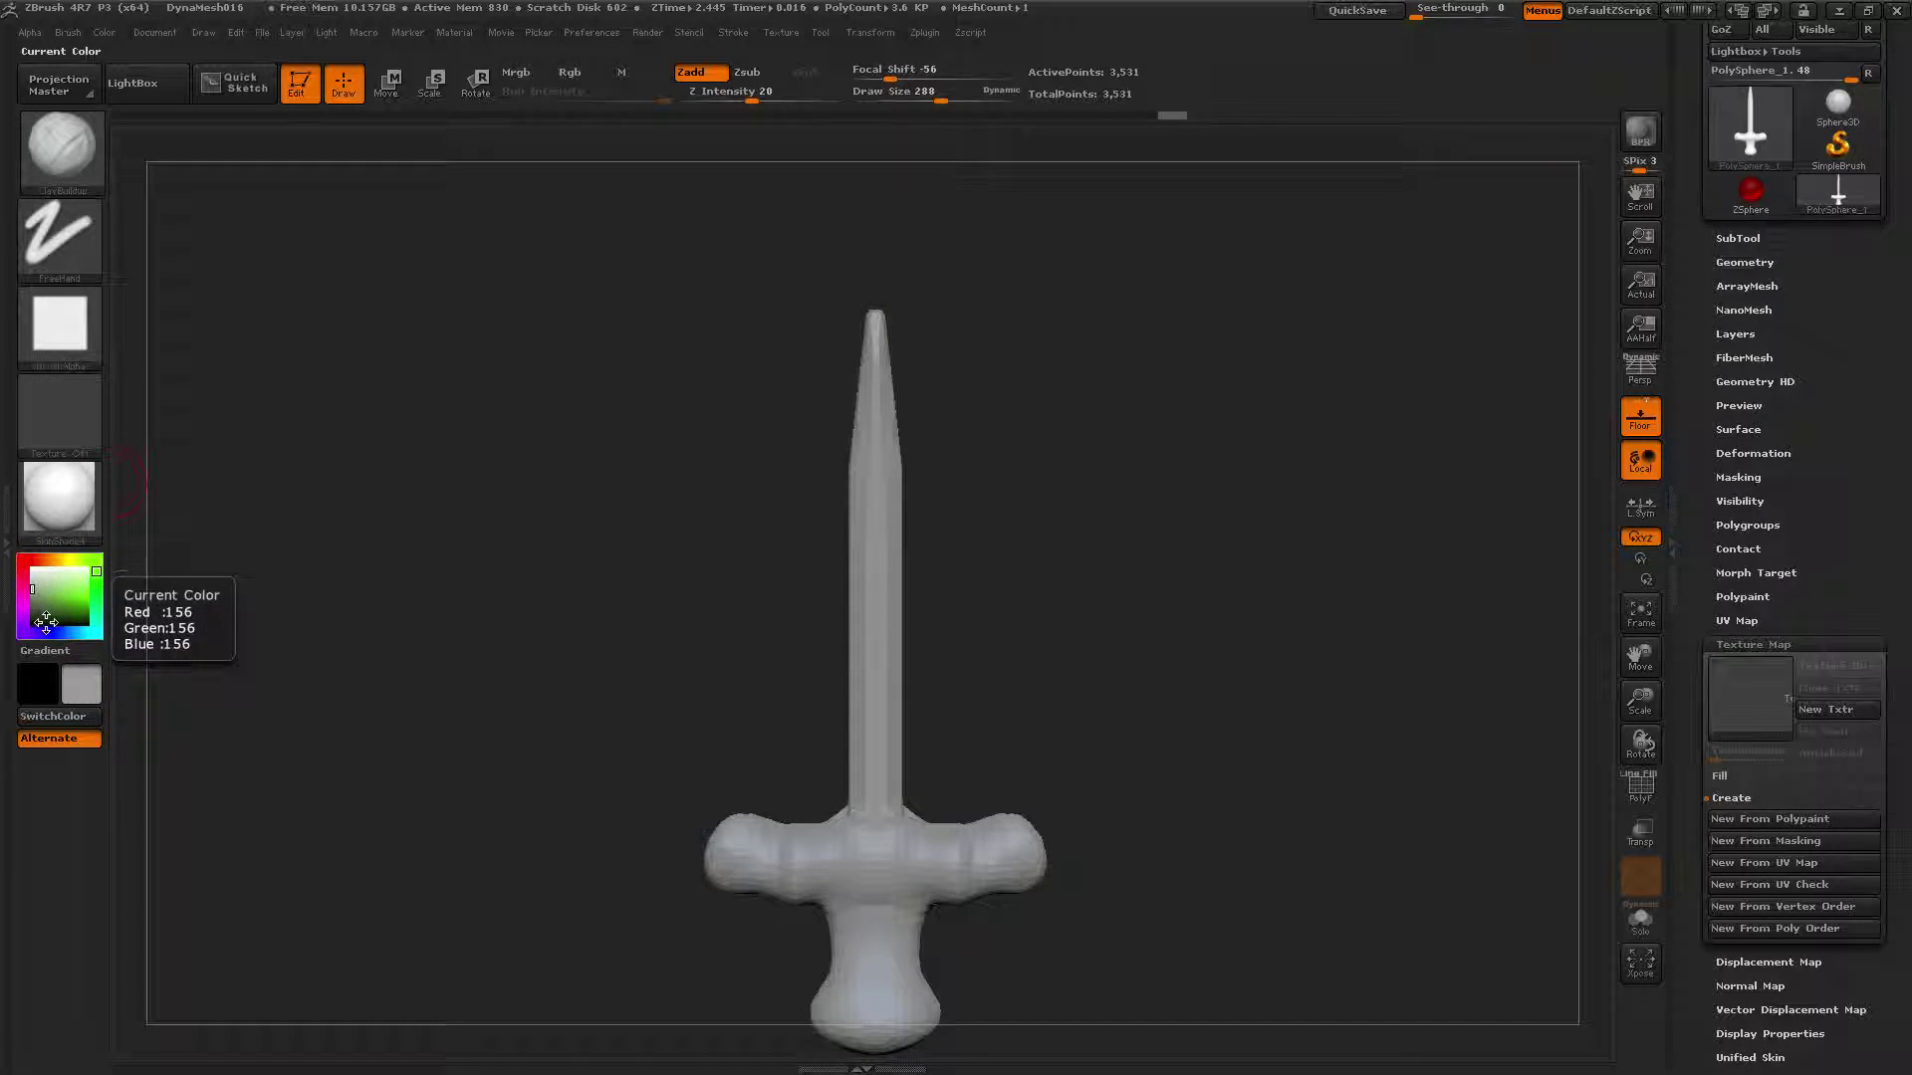
pyautogui.click(104, 32)
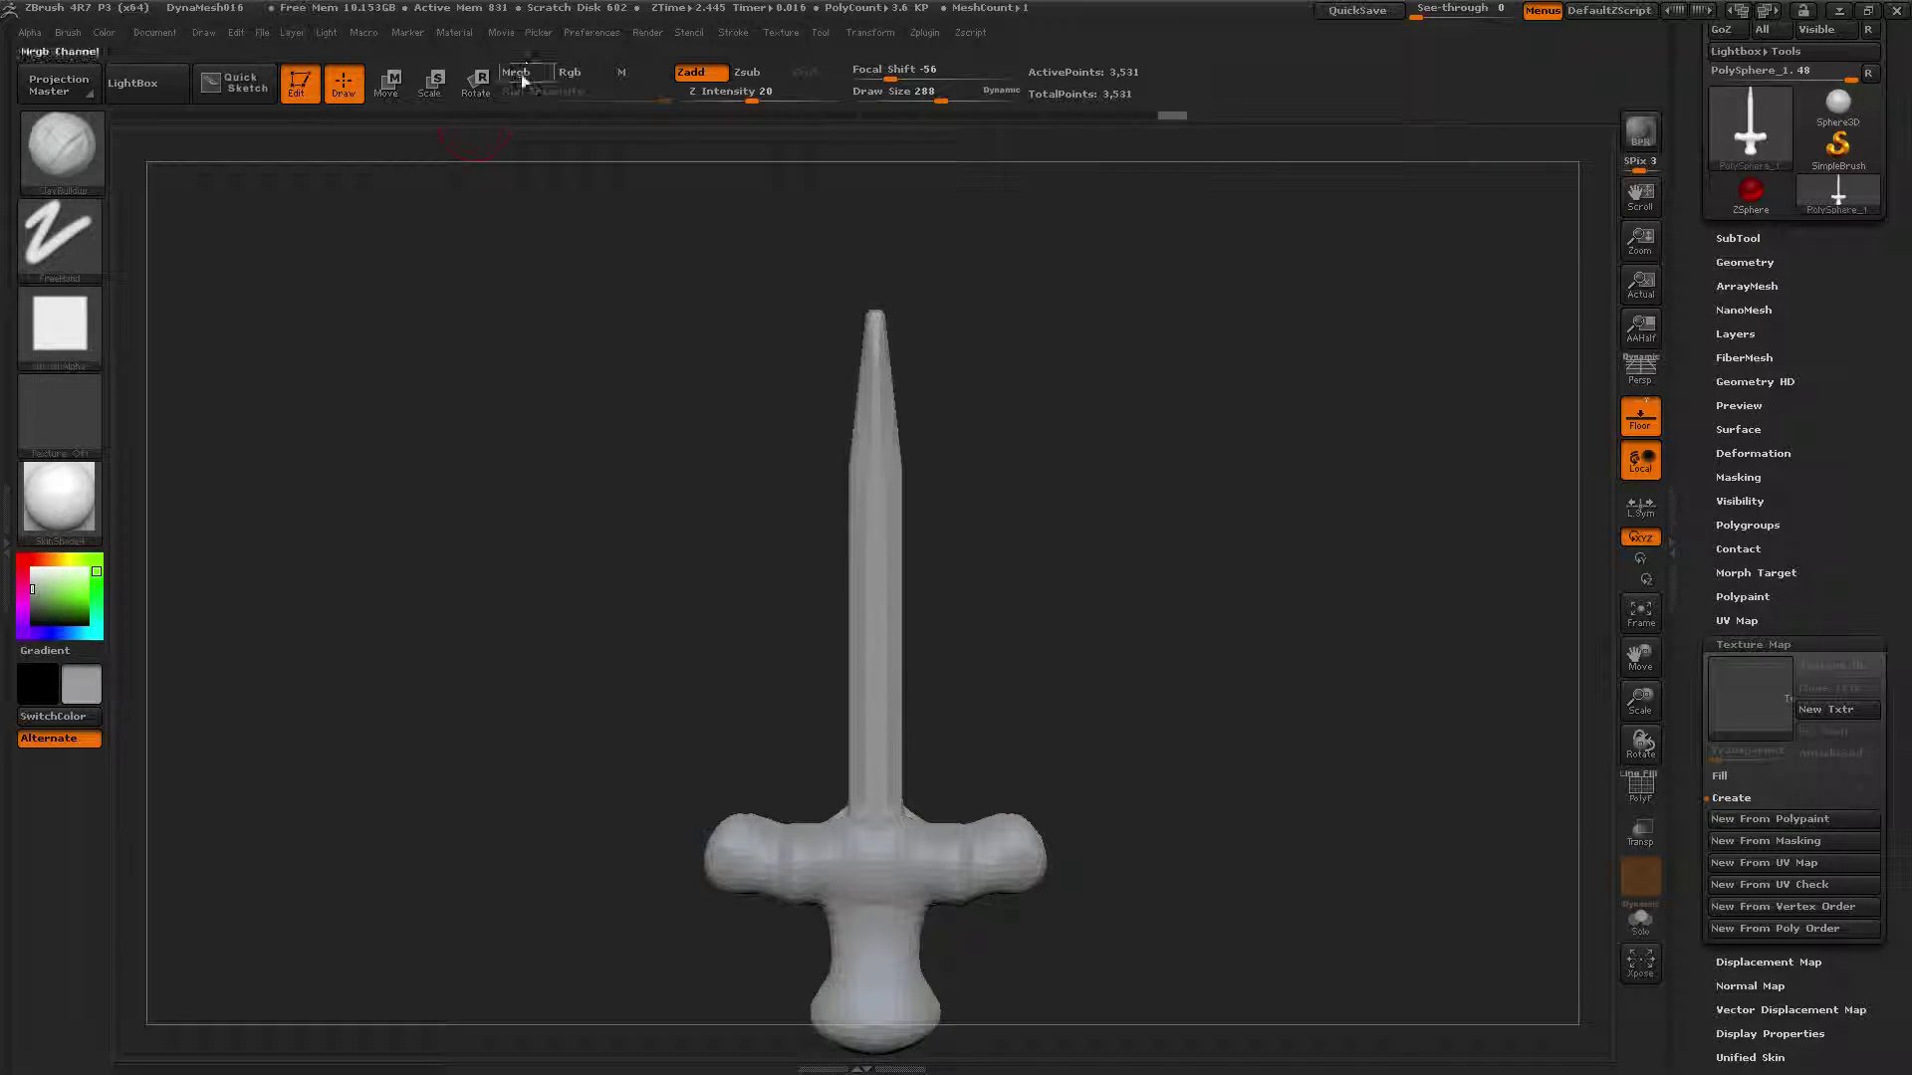
pyautogui.click(110, 32)
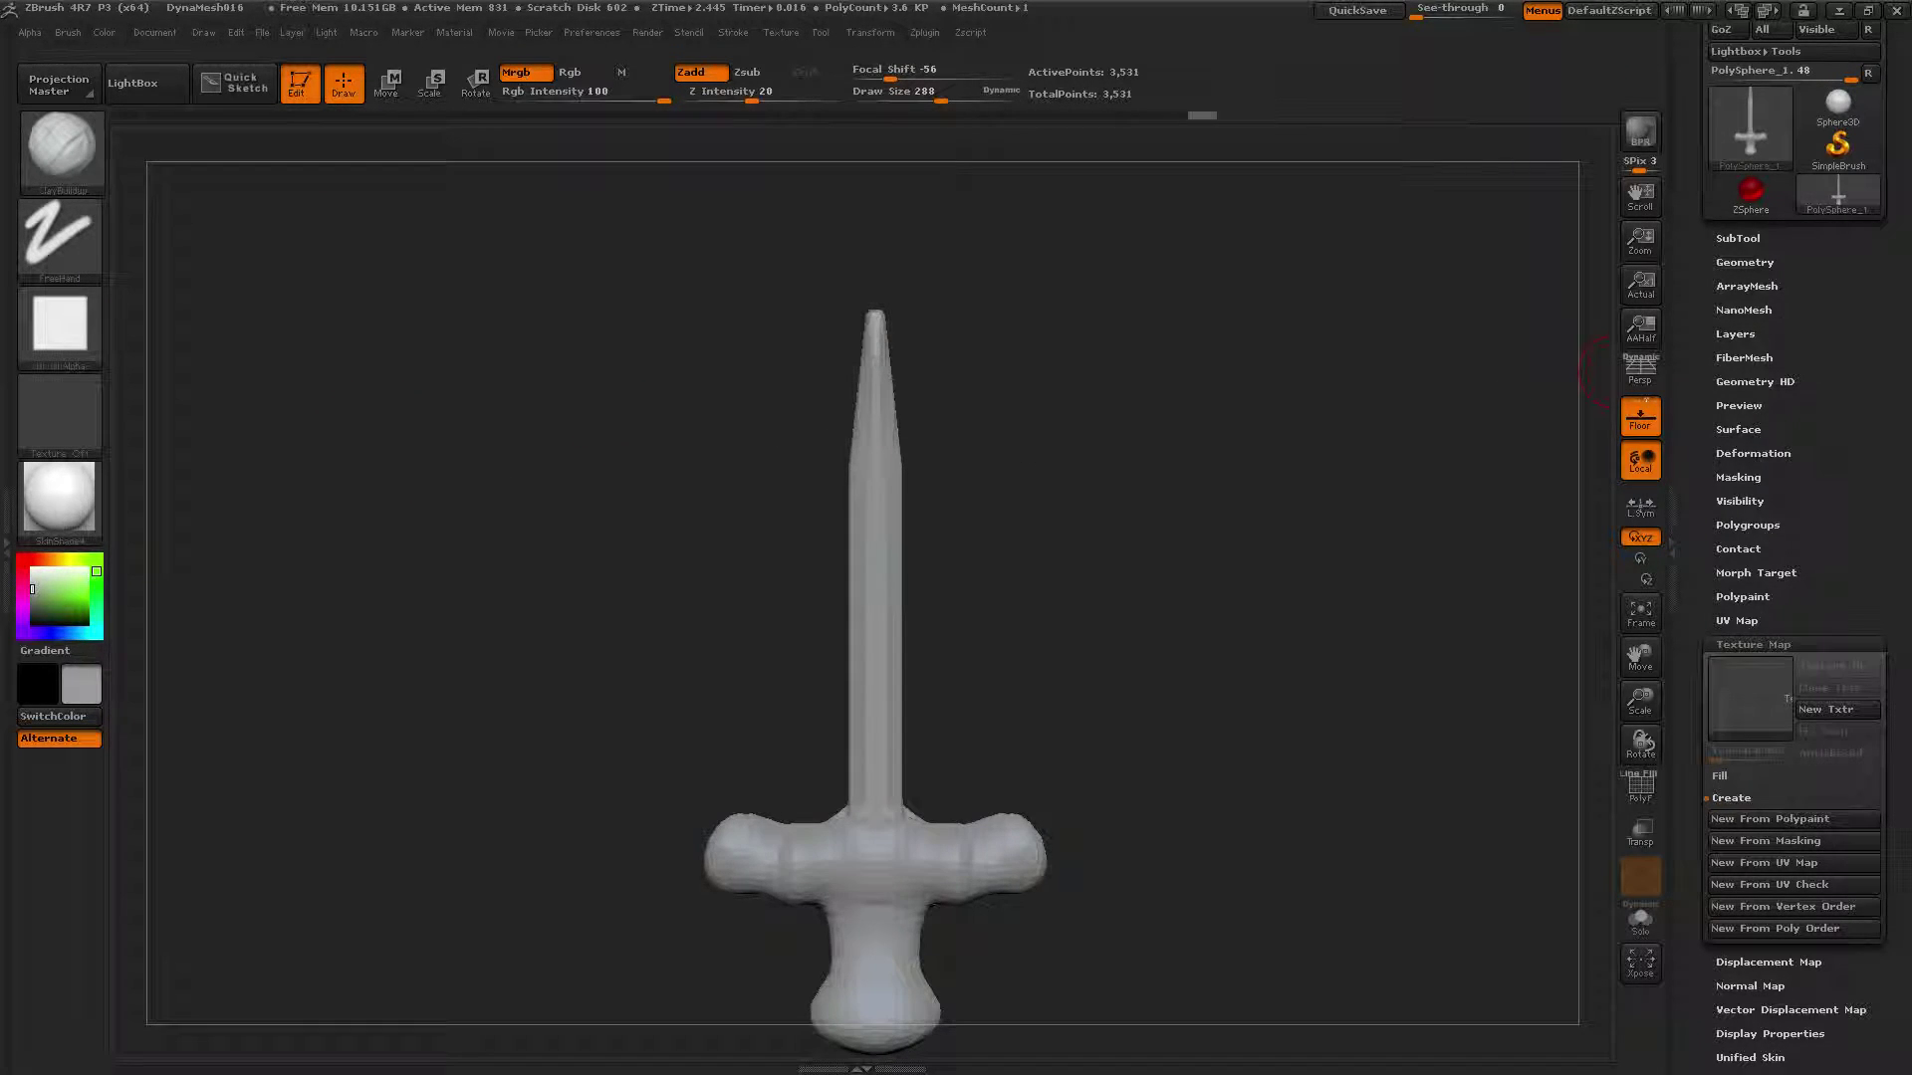
# Step: Choose yellow and the Spray stroke, turn off Zadd, try painting the blade, and undo that painting
pyautogui.click(66, 561)
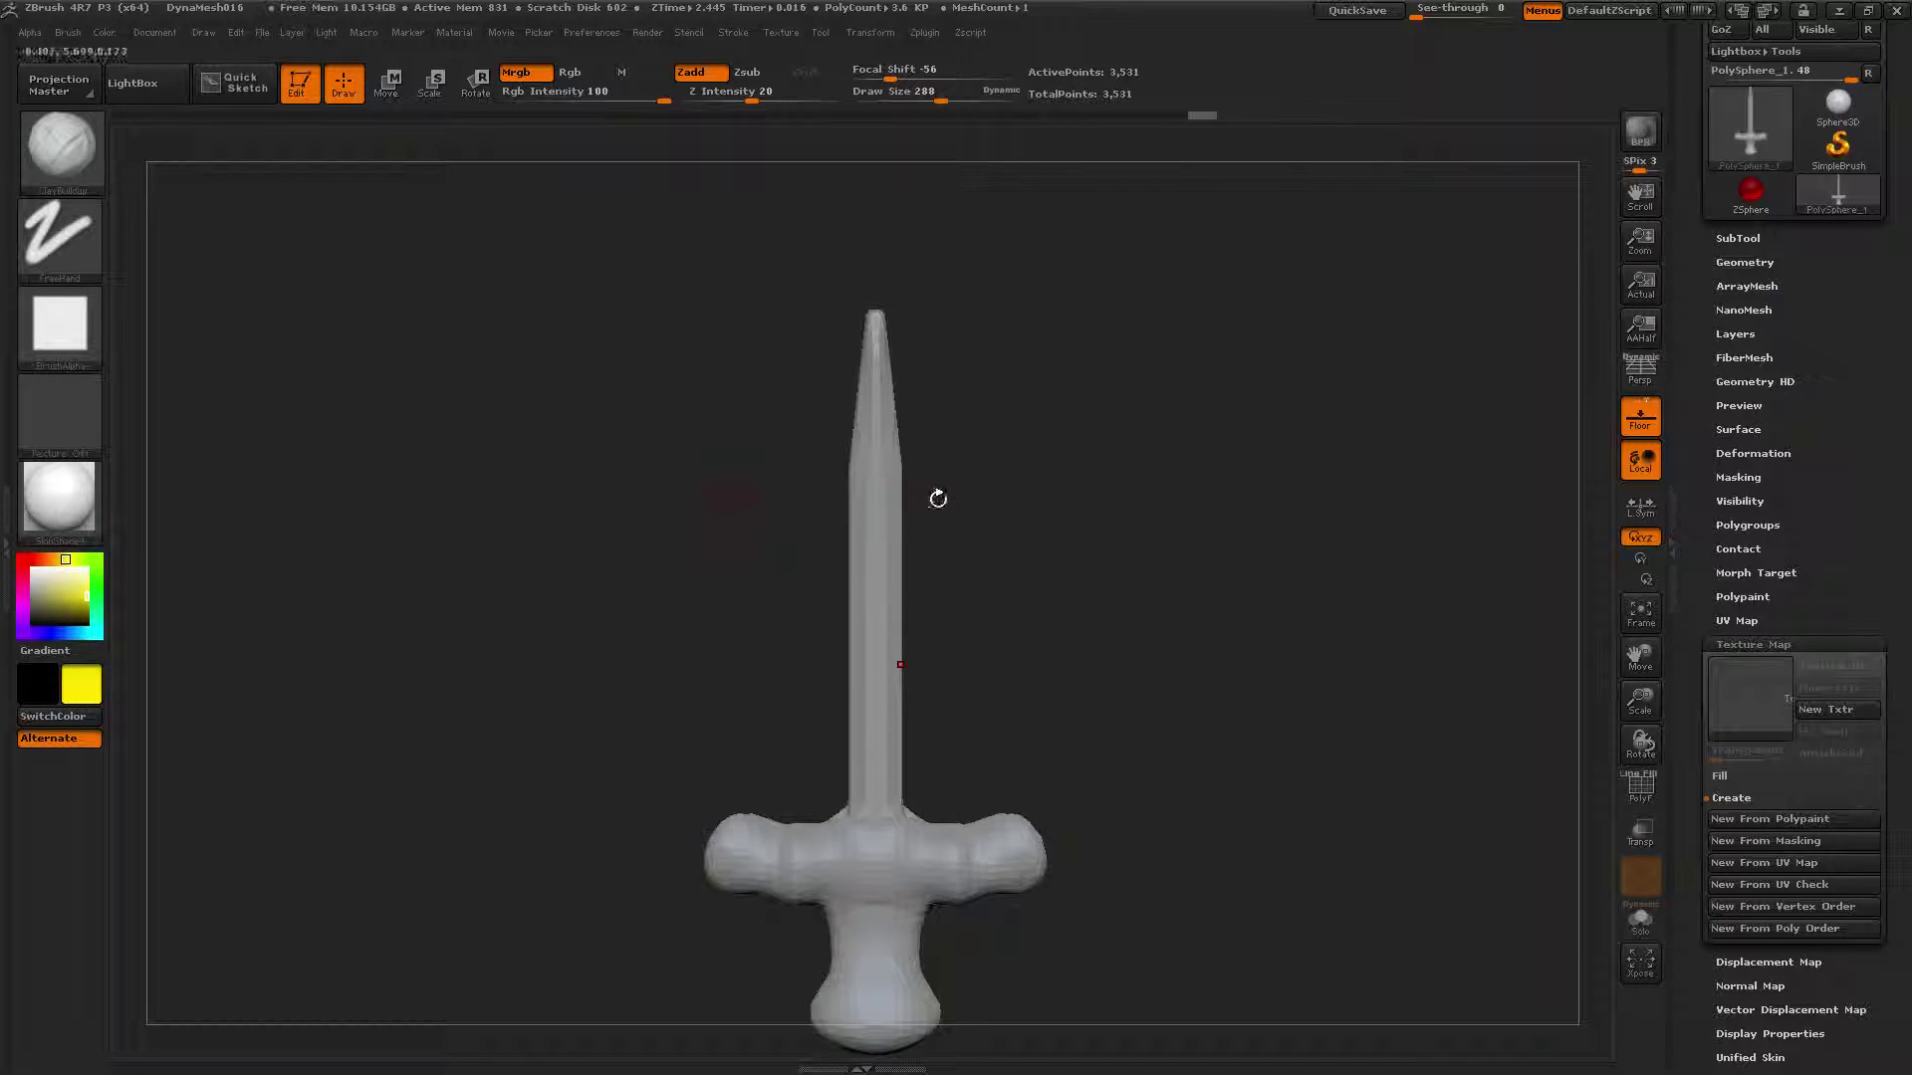
pyautogui.click(66, 327)
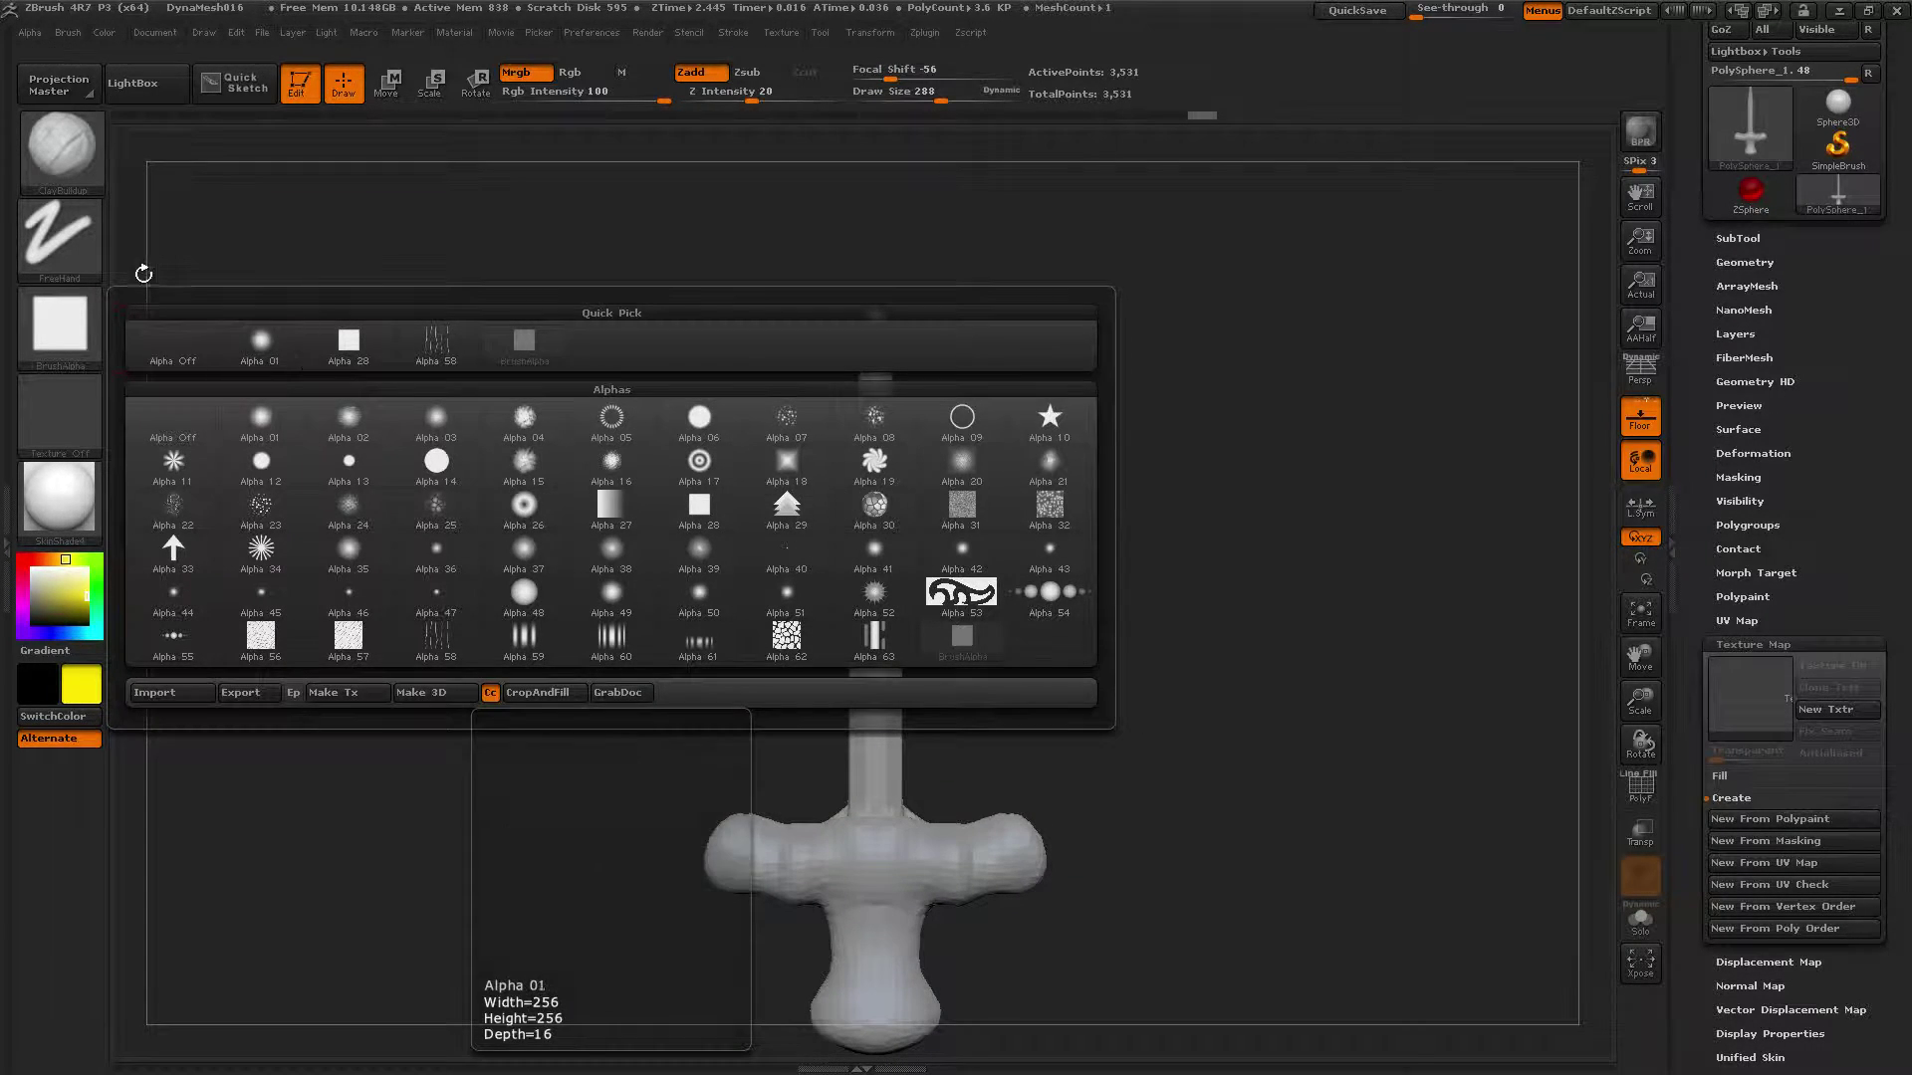
pyautogui.click(88, 255)
pyautogui.click(526, 261)
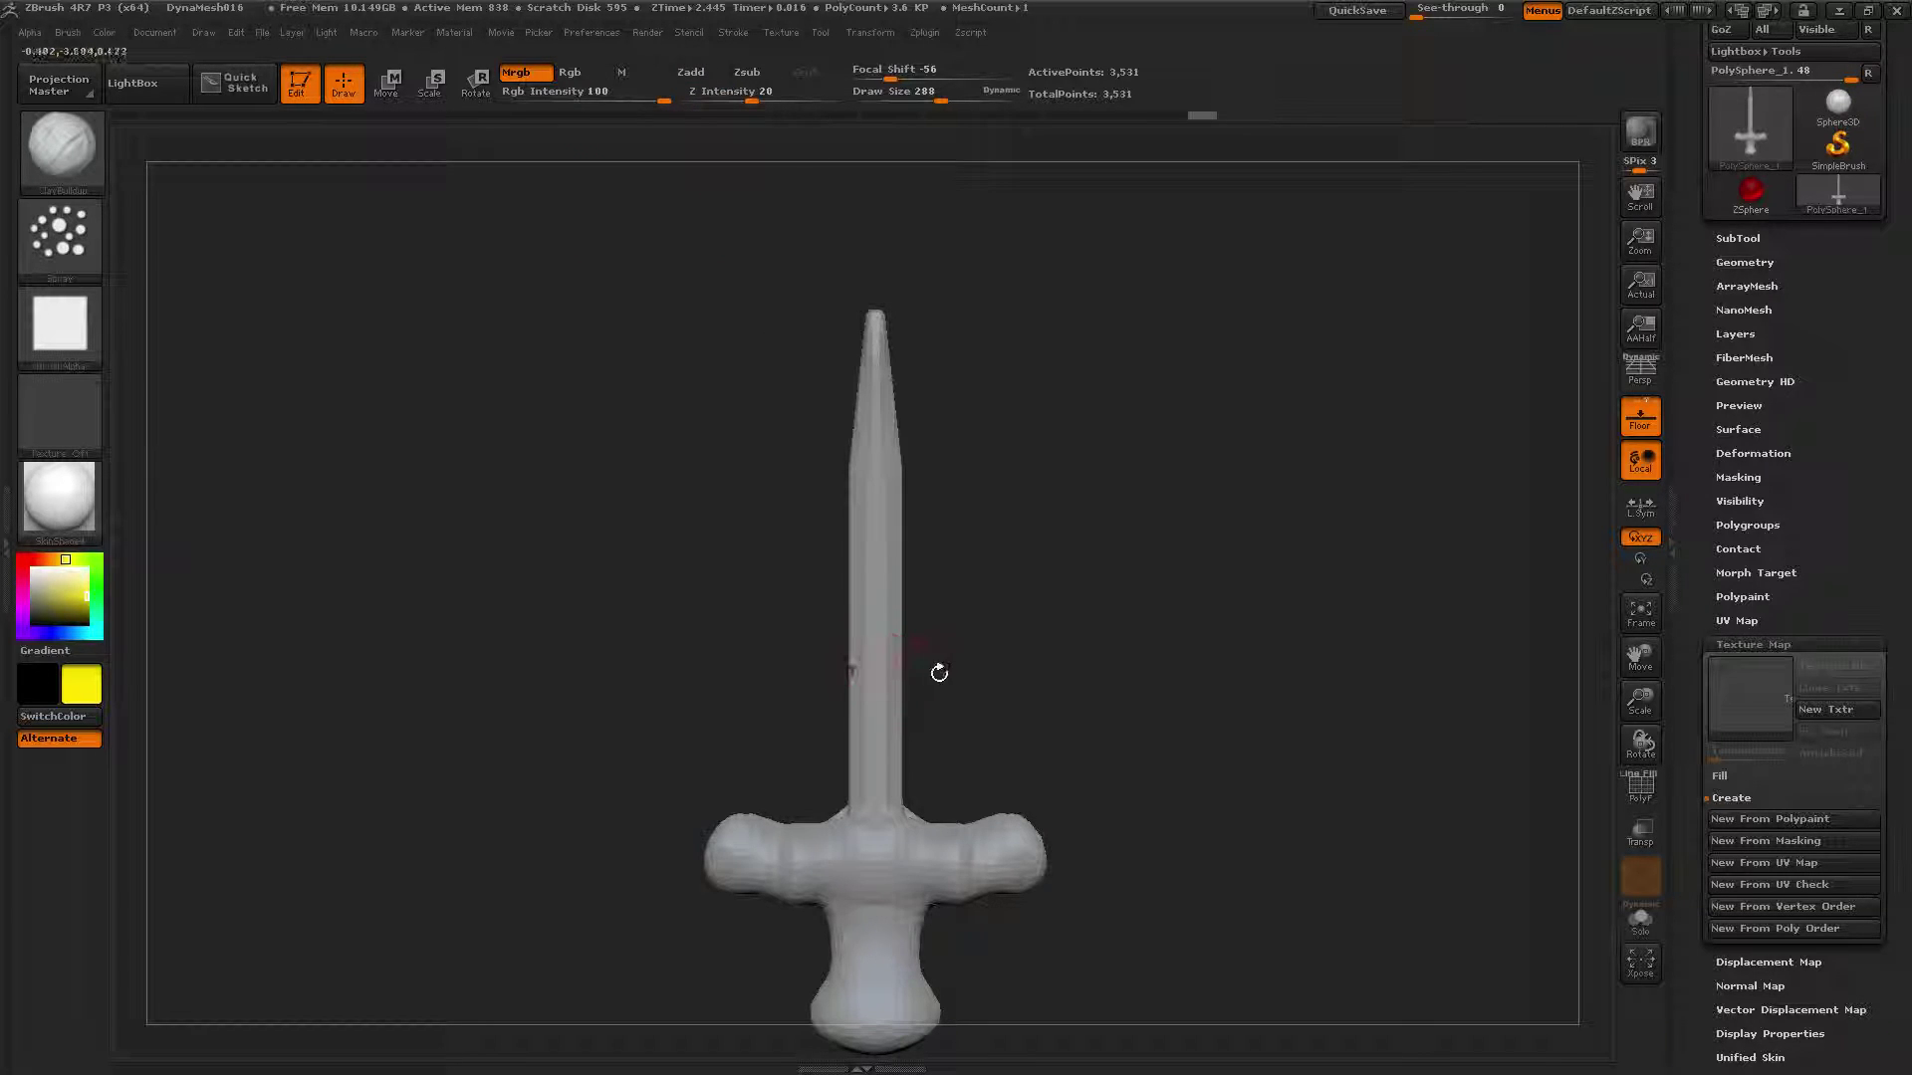
pyautogui.moveTo(876, 670)
pyautogui.mouseDown()
pyautogui.moveTo(875, 757)
pyautogui.moveTo(875, 339)
pyautogui.moveTo(883, 694)
pyautogui.moveTo(872, 607)
pyautogui.mouseUp()
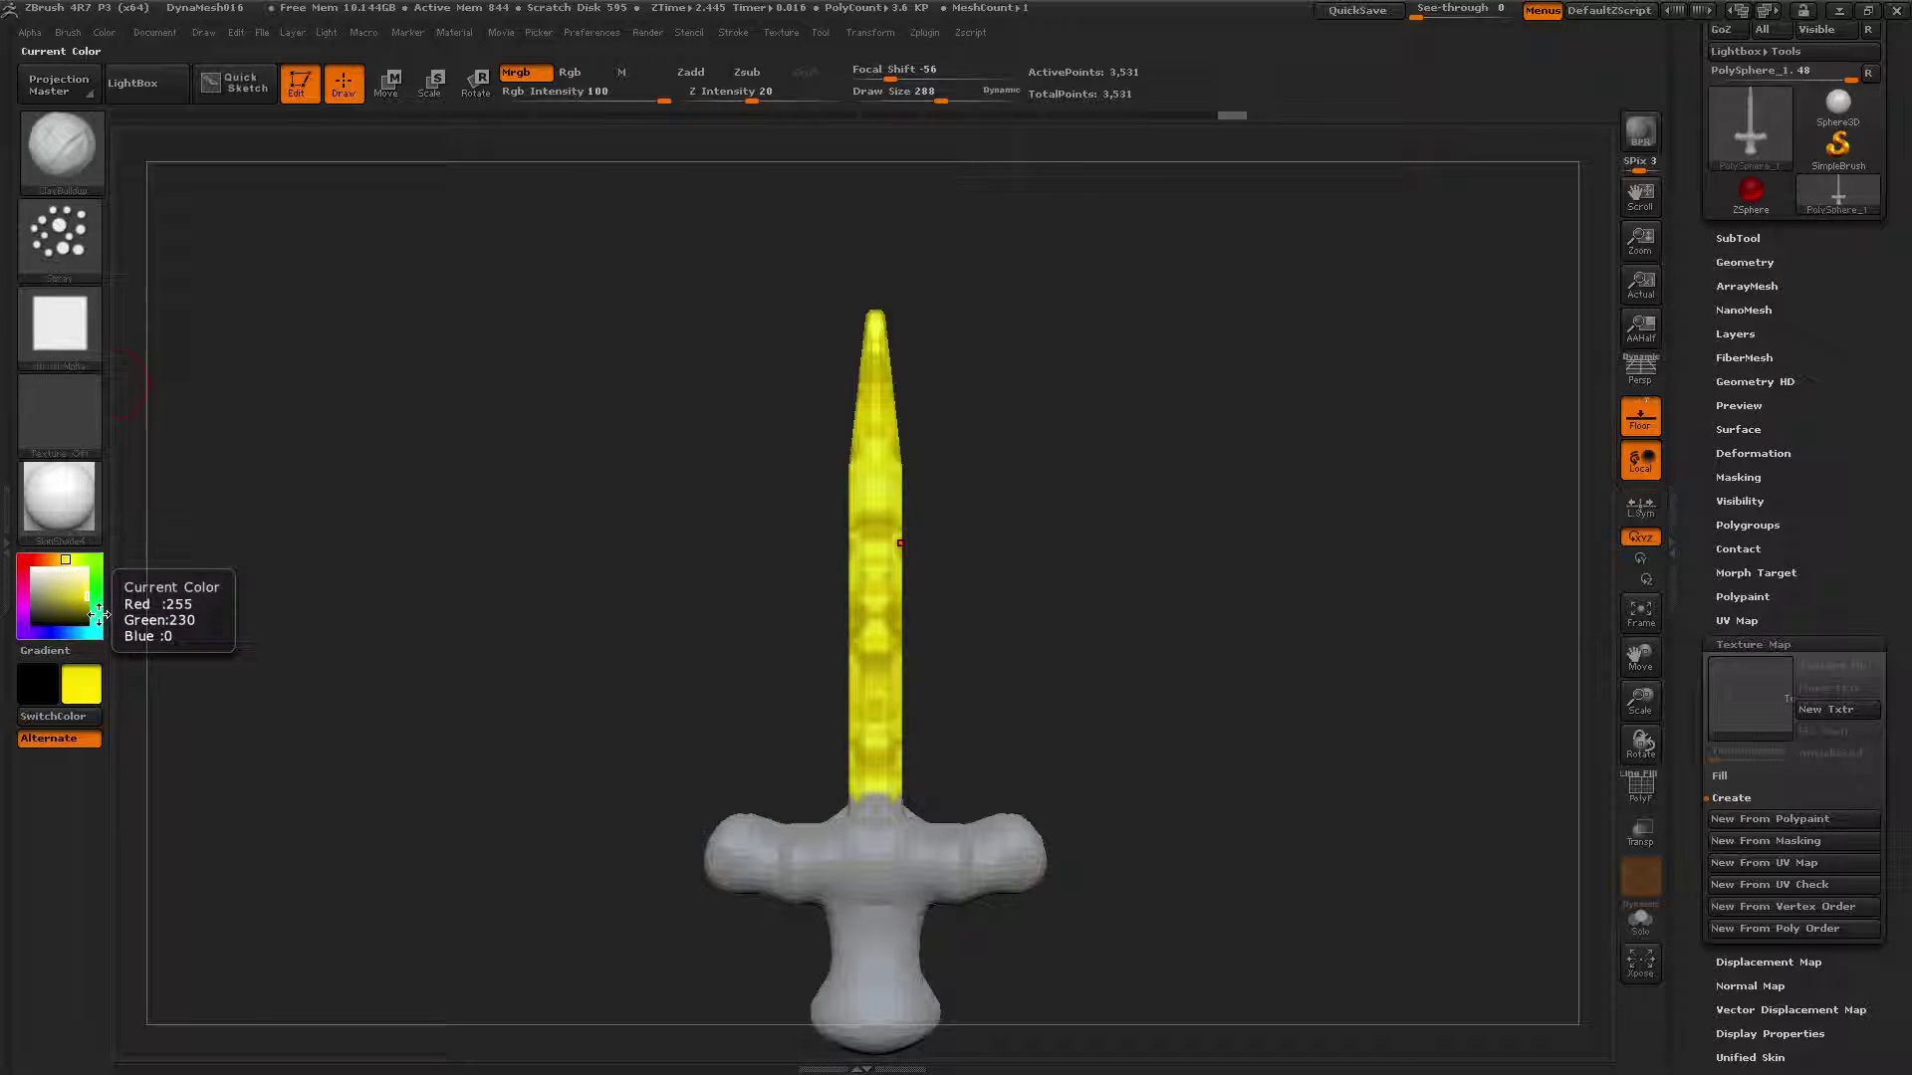
pyautogui.hotkey('ctrl', 'z')
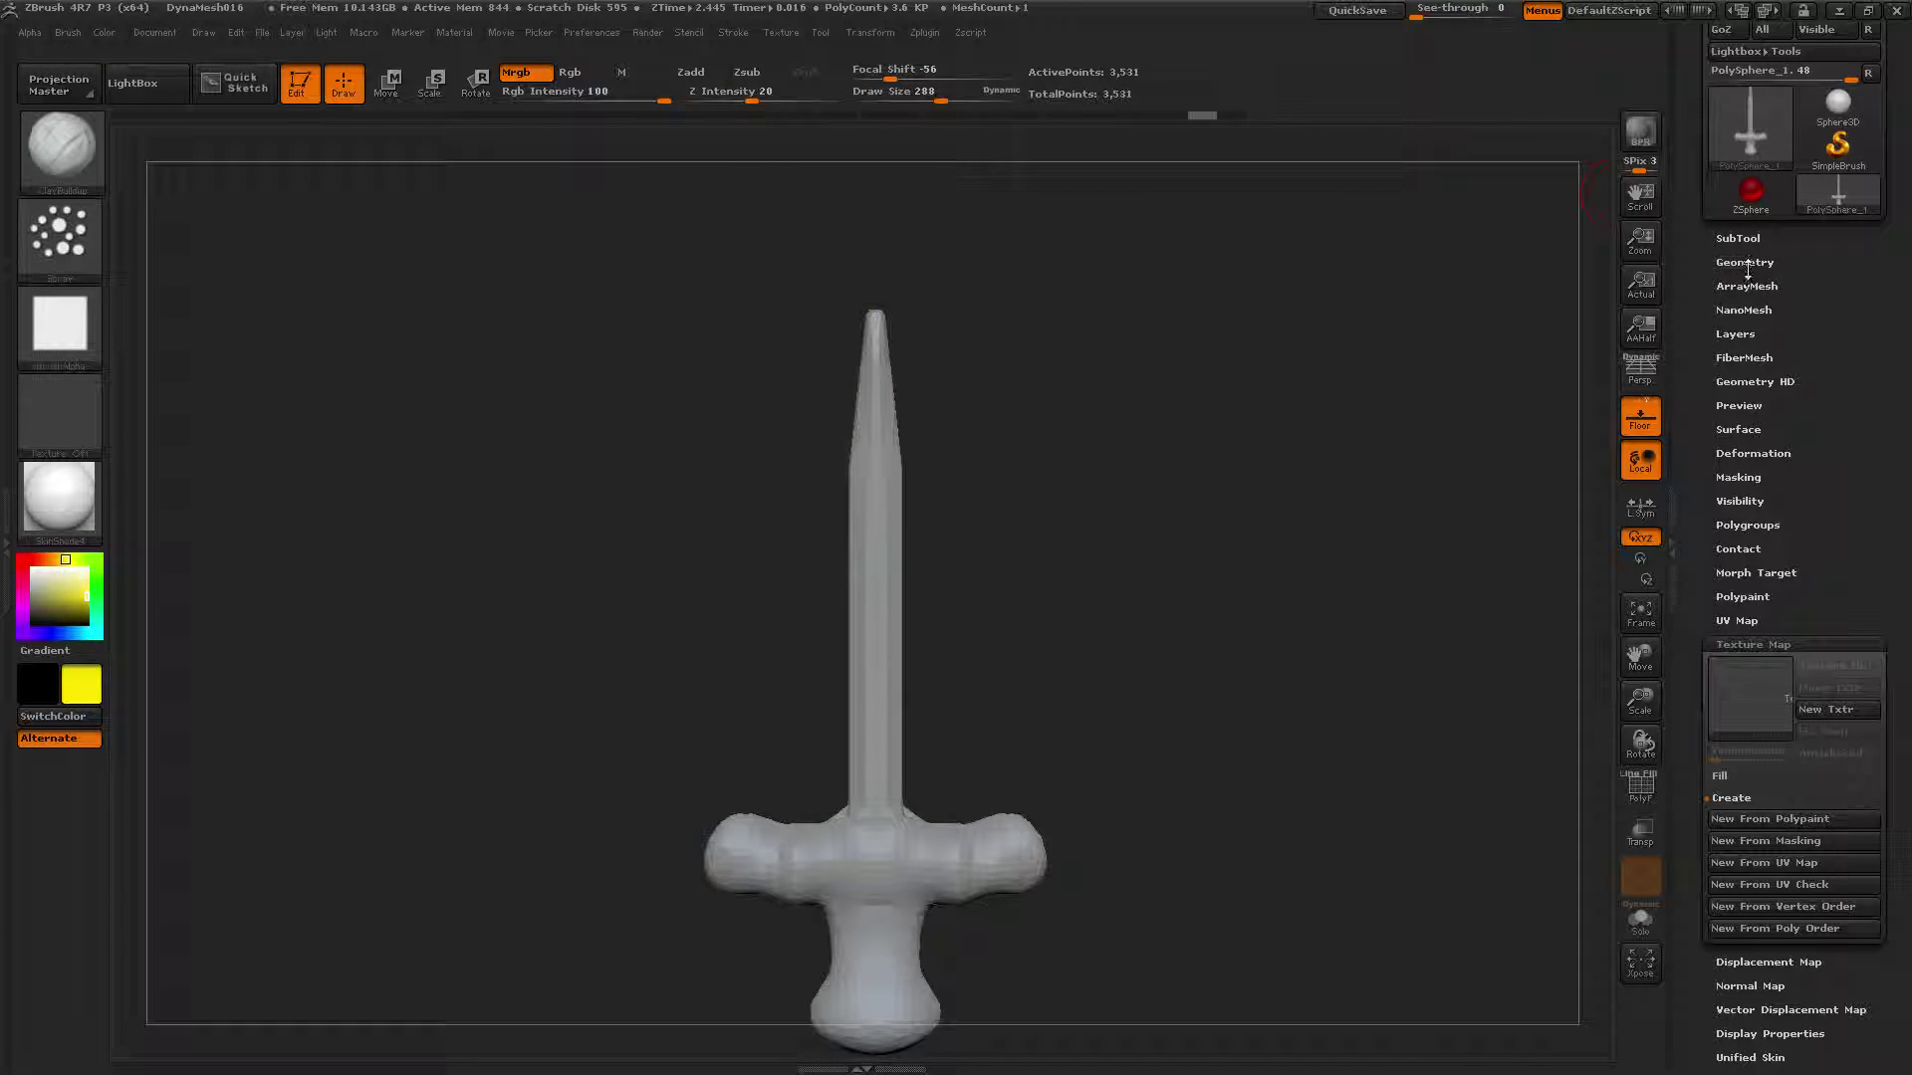
# Step: Subdivide the sword up to subdivision level 5 and spray the entire blade yellow
pyautogui.click(1745, 263)
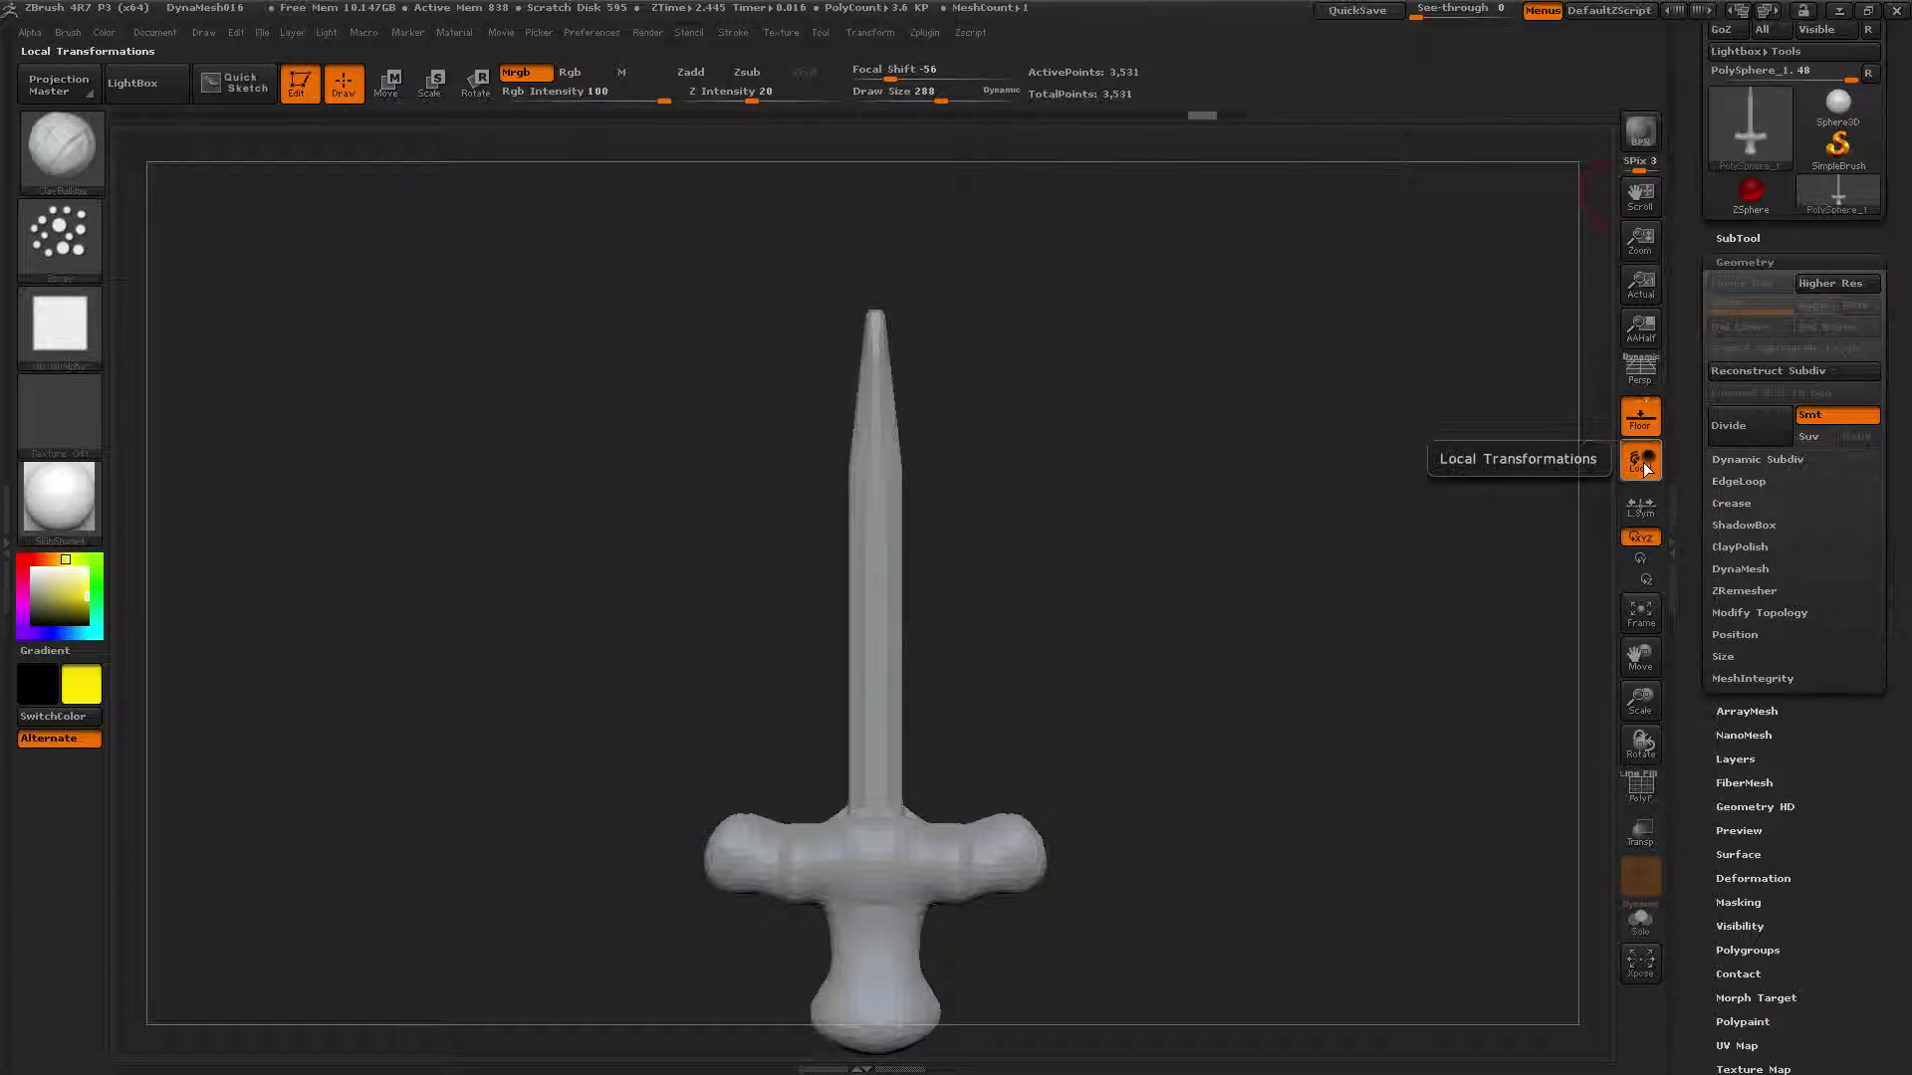
pyautogui.hotkey('ctrl', 'd')
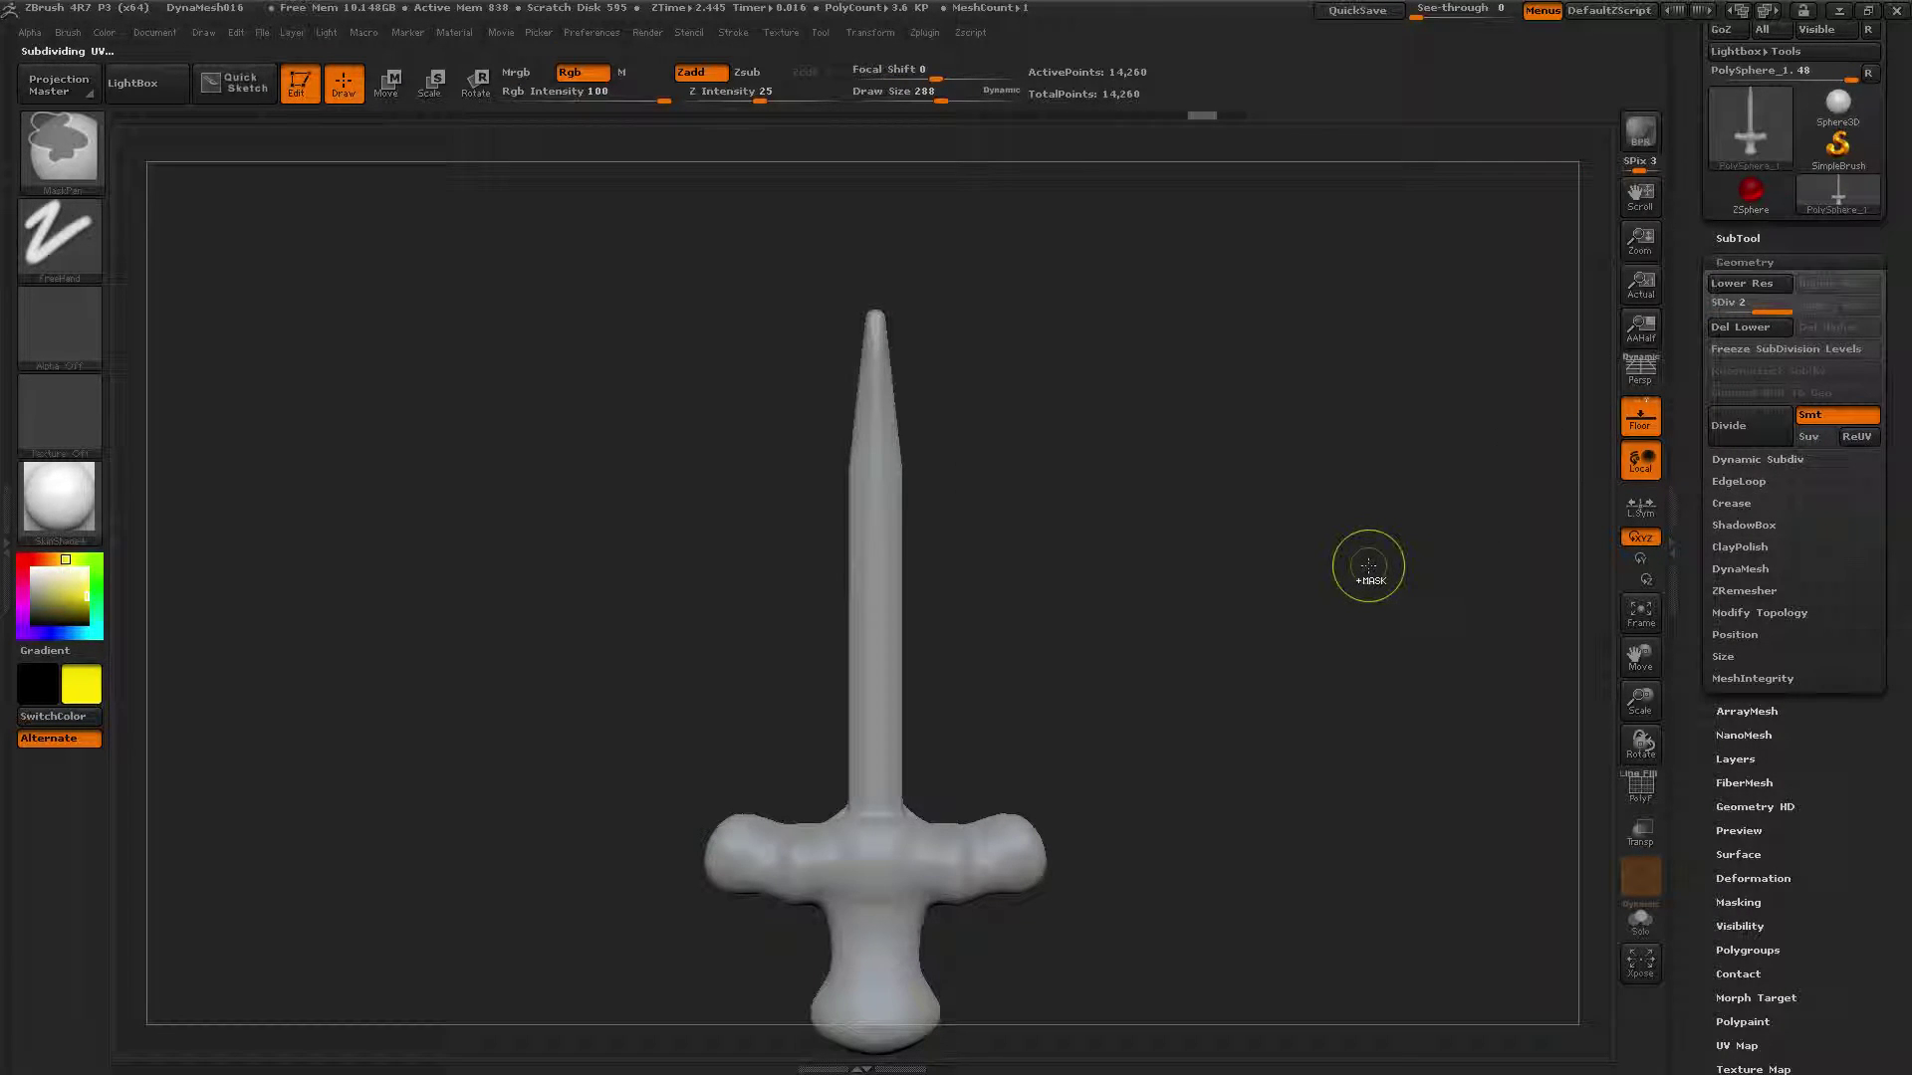
pyautogui.hotkey('ctrl', 'd')
pyautogui.hotkey('ctrl', 'd')
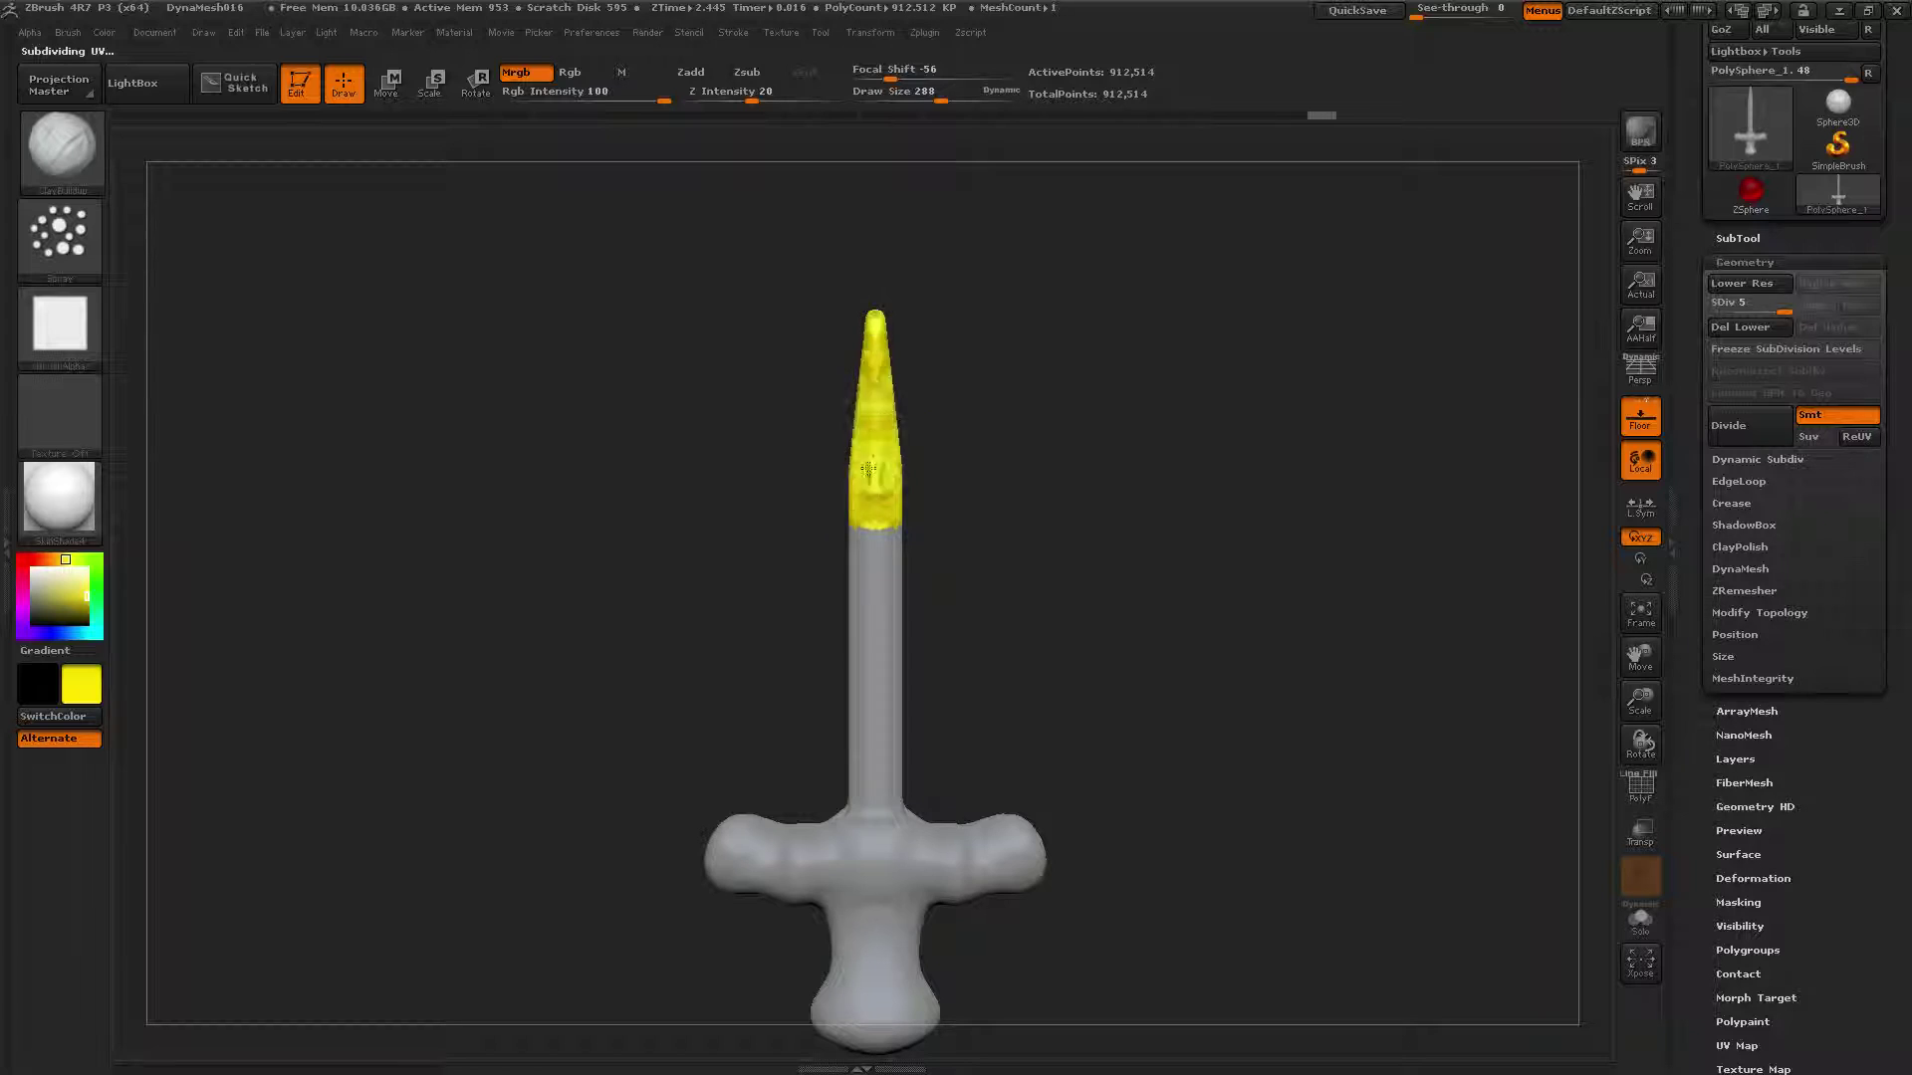
pyautogui.moveTo(872, 580)
pyautogui.mouseDown()
pyautogui.moveTo(852, 753)
pyautogui.moveTo(876, 717)
pyautogui.mouseUp()
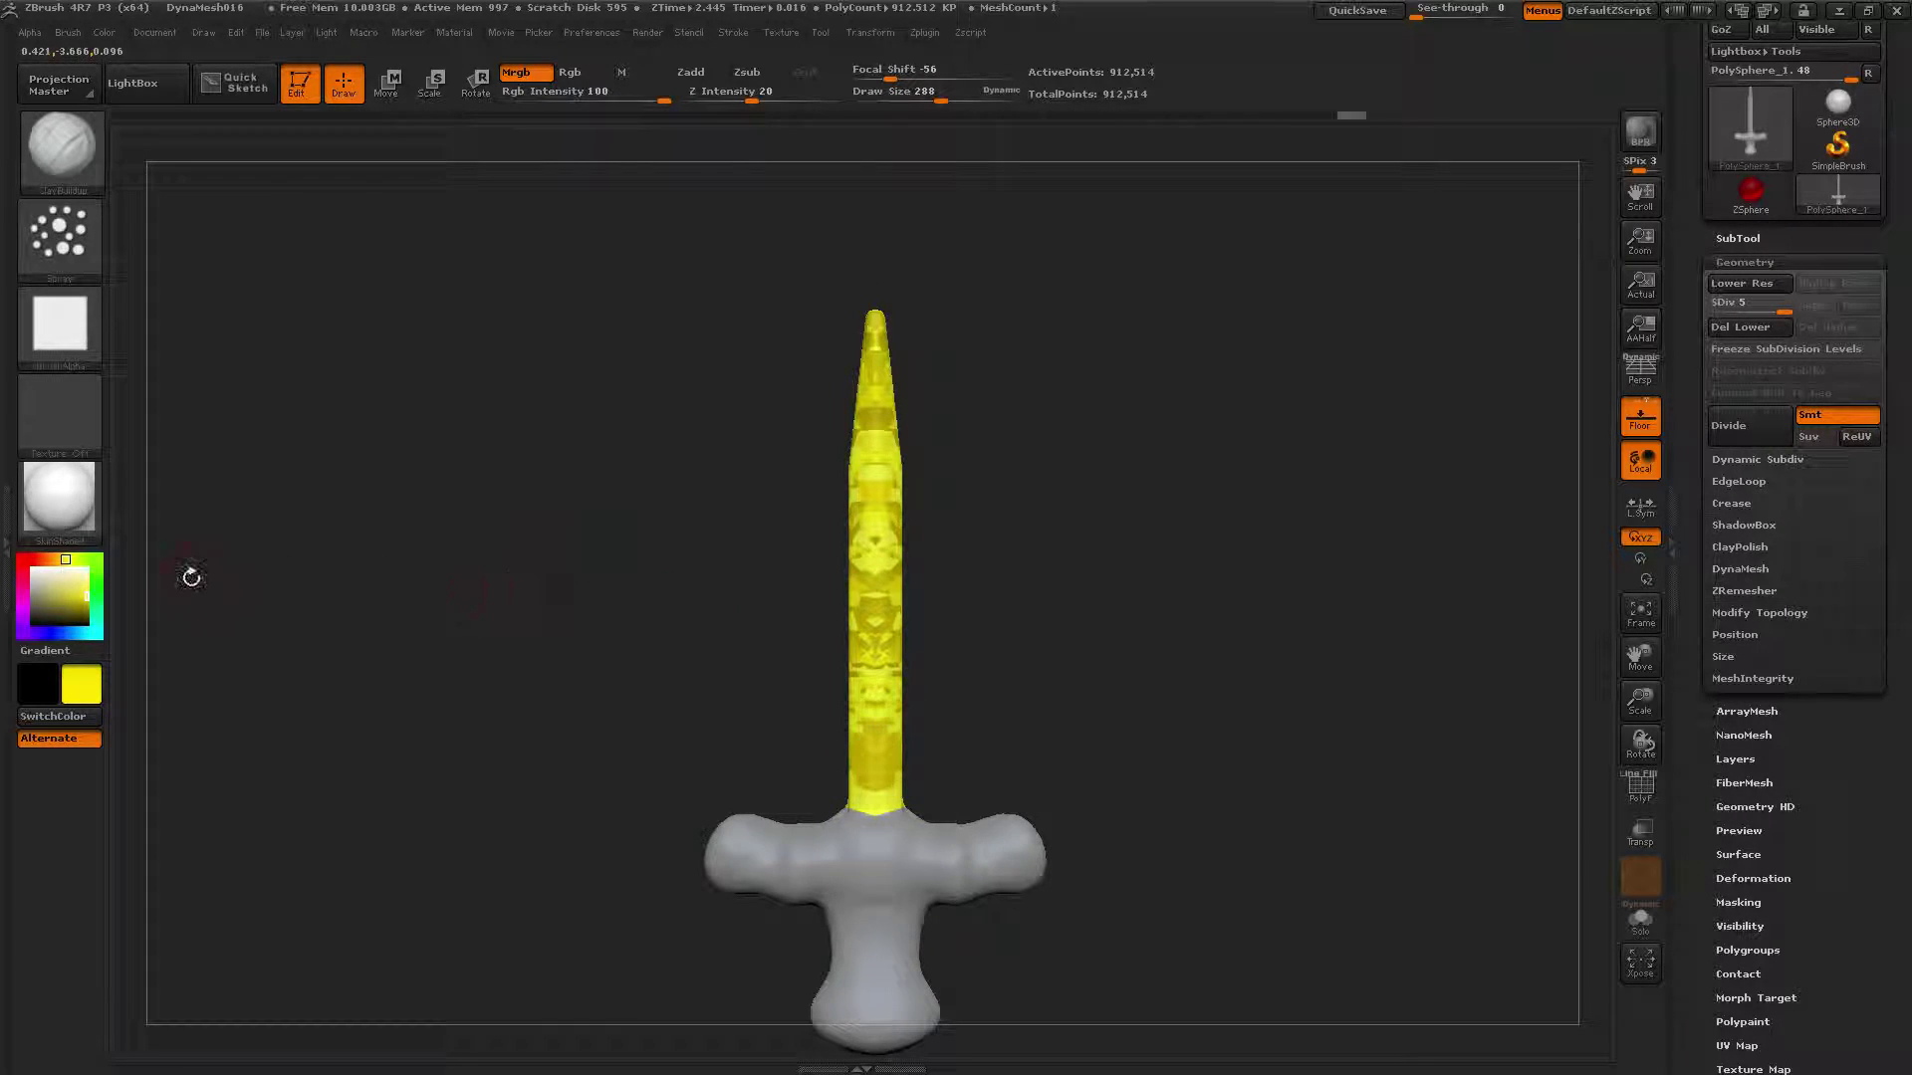
# Step: Pick a dark green and spray the crossguard on both the front and the back
pyautogui.click(95, 572)
pyautogui.click(81, 608)
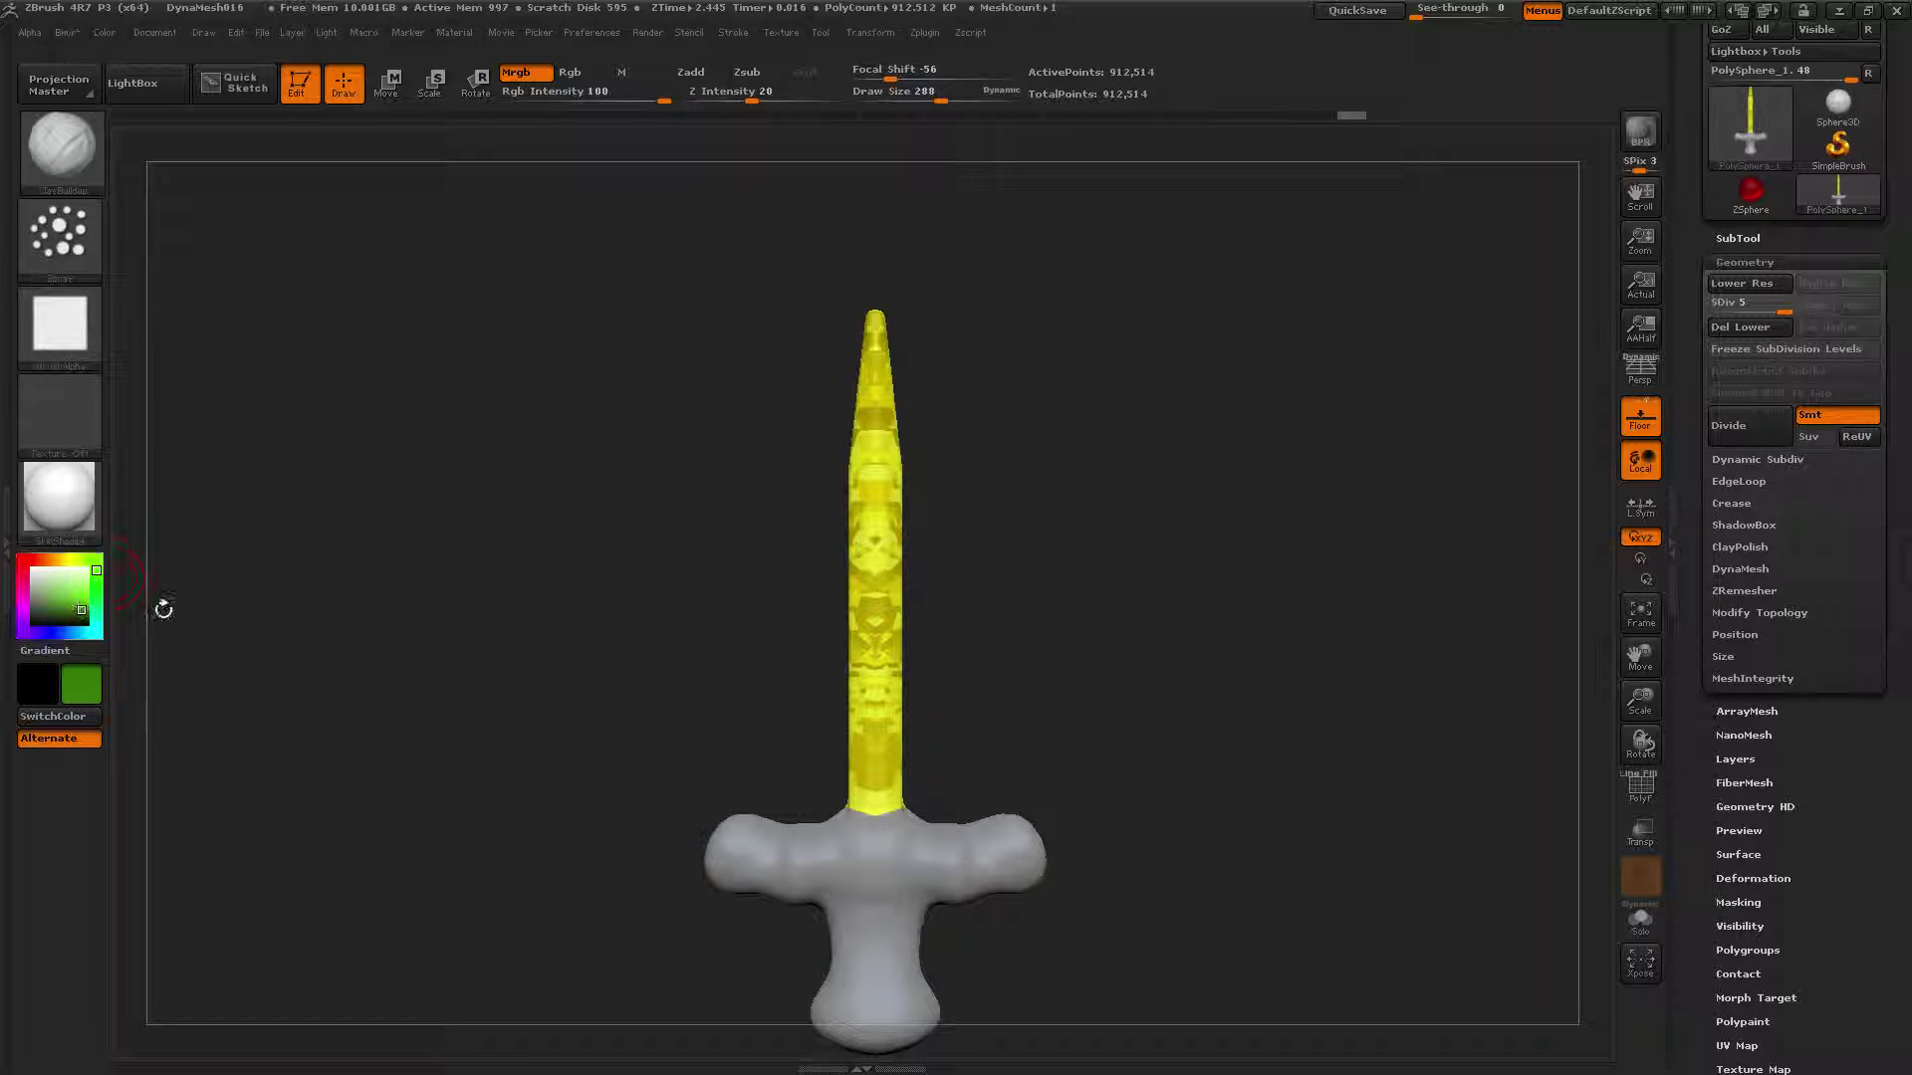
pyautogui.moveTo(939, 845)
pyautogui.mouseDown()
pyautogui.moveTo(896, 826)
pyautogui.moveTo(981, 859)
pyautogui.moveTo(926, 858)
pyautogui.moveTo(1021, 855)
pyautogui.mouseUp()
pyautogui.moveTo(1186, 841)
pyautogui.mouseDown()
pyautogui.moveTo(896, 845)
pyautogui.moveTo(991, 863)
pyautogui.moveTo(1045, 848)
pyautogui.moveTo(956, 844)
pyautogui.moveTo(1056, 839)
pyautogui.moveTo(991, 837)
pyautogui.mouseUp()
pyautogui.moveTo(767, 848); pyautogui.dragTo(820, 759)
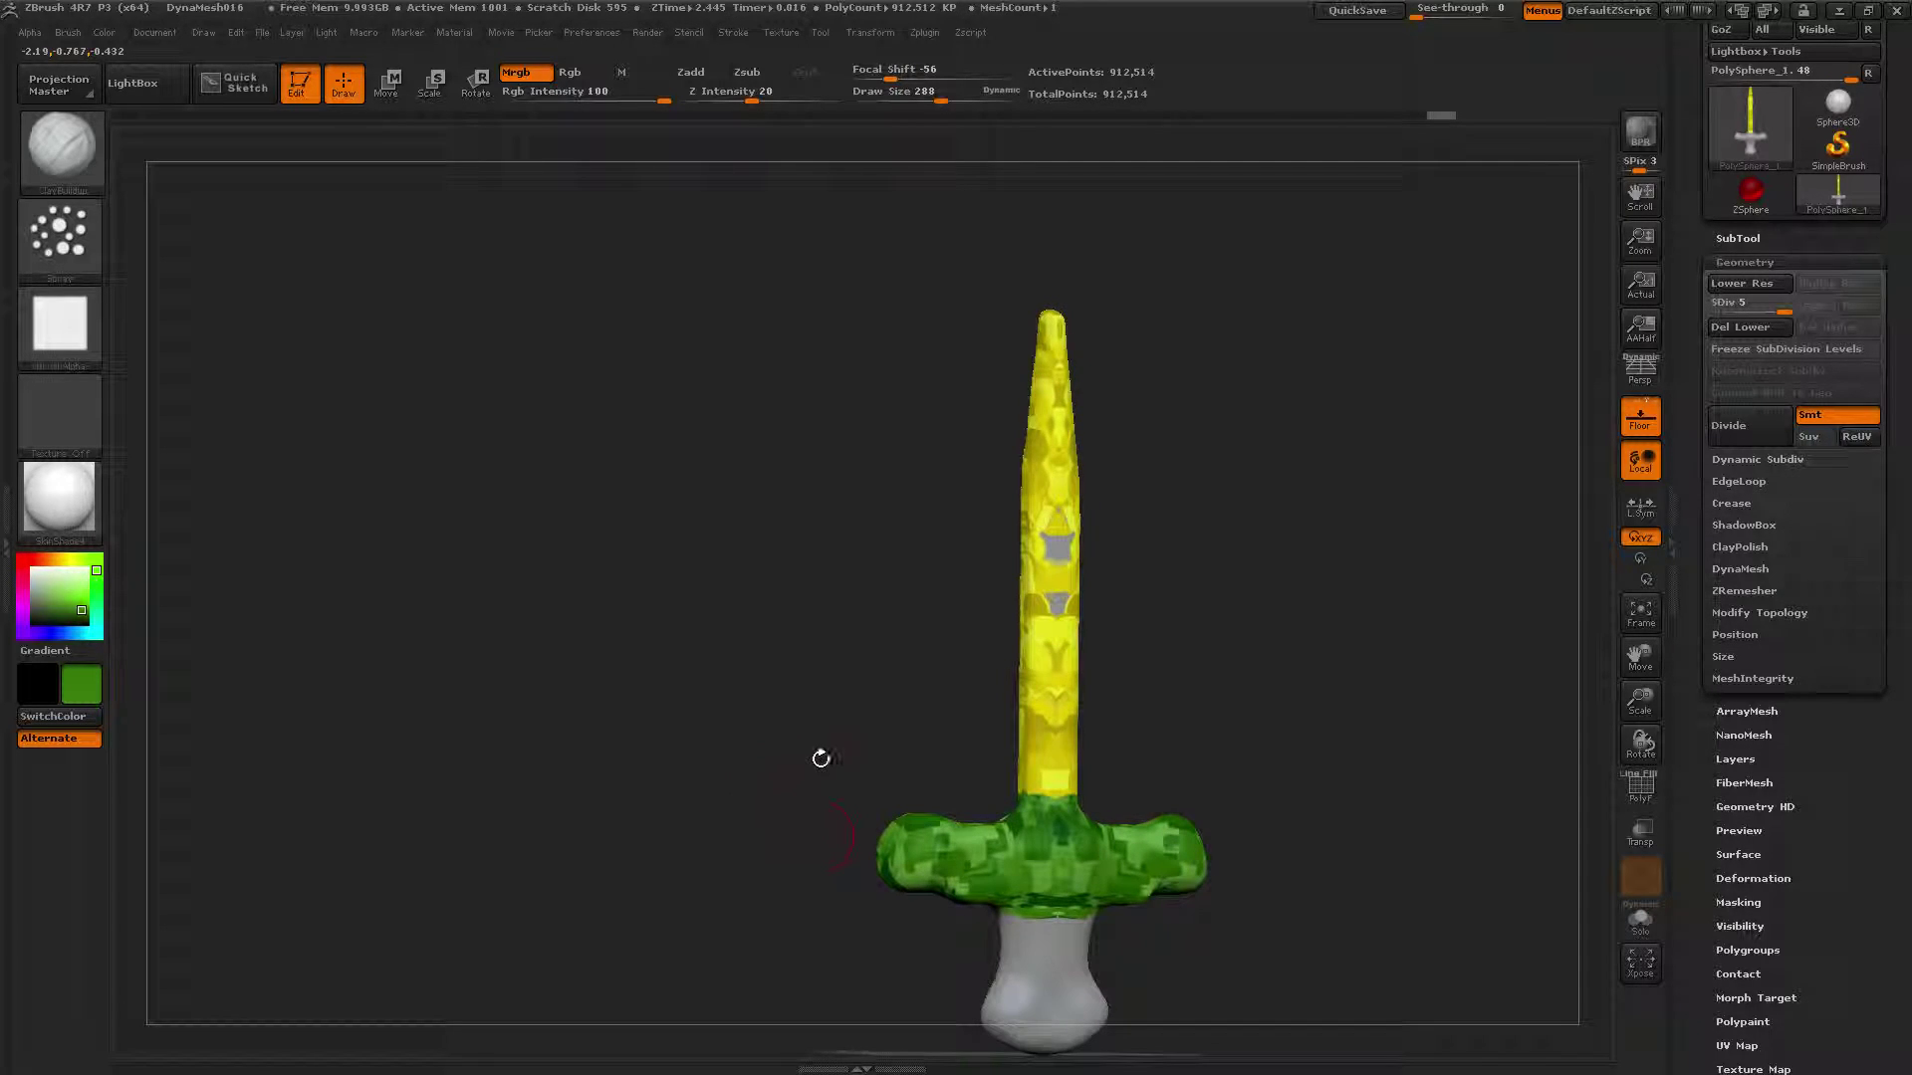
# Step: Pick a very dark brown and spray the handle and pommel from all sides
pyautogui.click(53, 617)
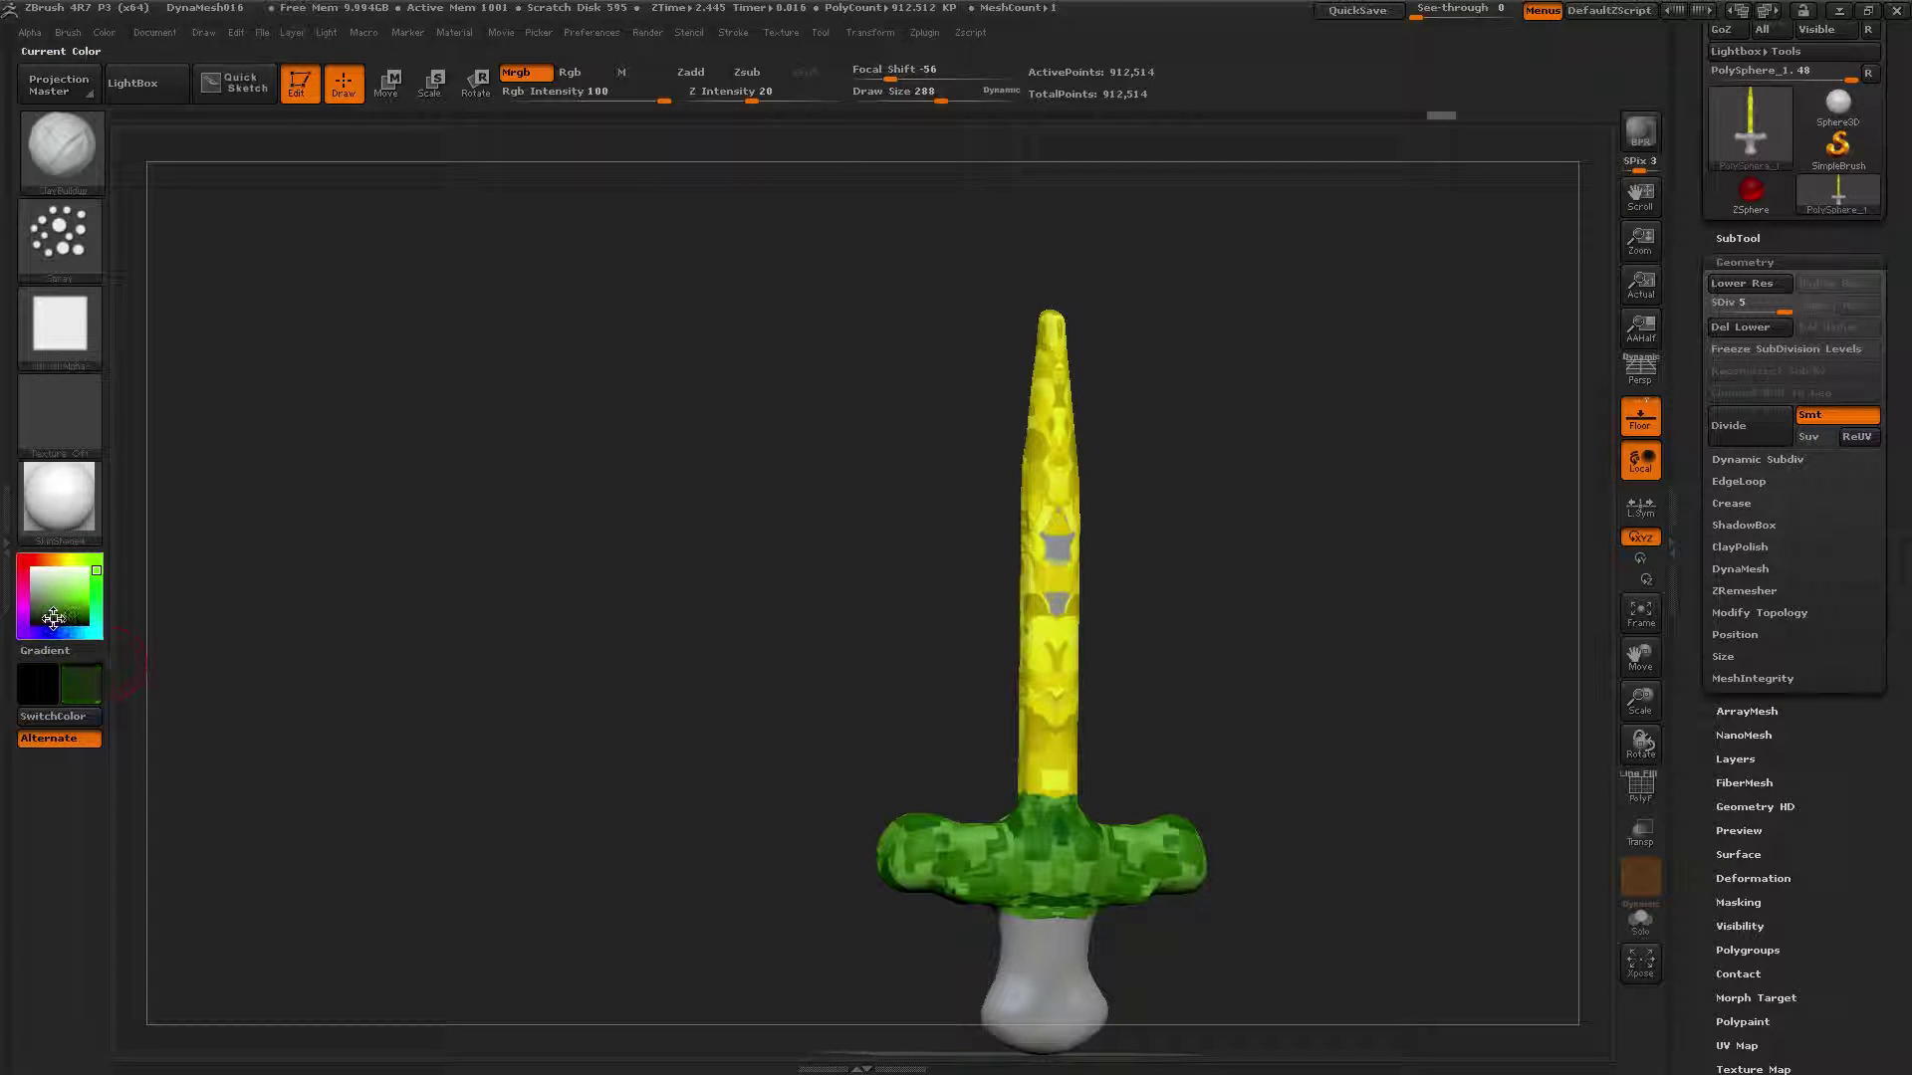
pyautogui.click(49, 561)
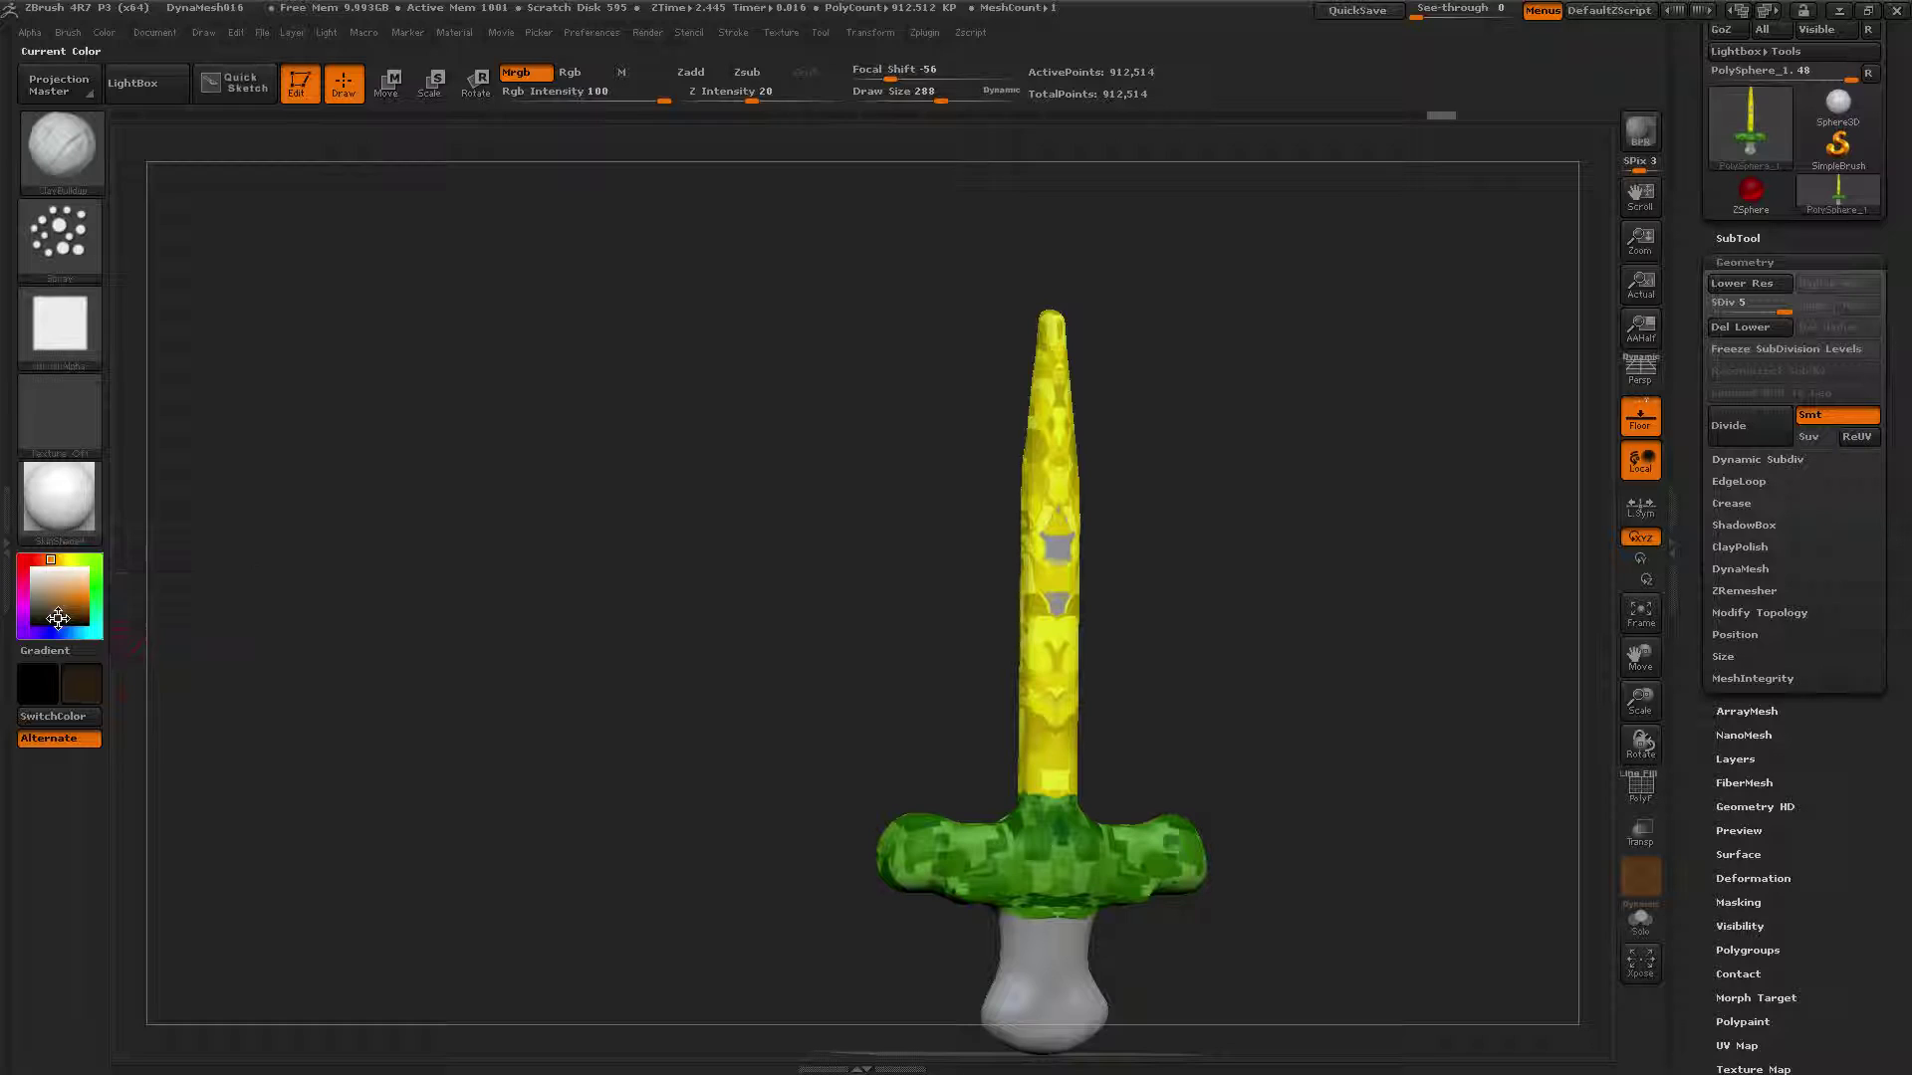
pyautogui.moveTo(654, 935); pyautogui.dragTo(491, 802)
pyautogui.moveTo(921, 659)
pyautogui.mouseDown()
pyautogui.moveTo(896, 697)
pyautogui.moveTo(886, 677)
pyautogui.moveTo(923, 756)
pyautogui.moveTo(836, 757)
pyautogui.mouseUp()
pyautogui.moveTo(610, 679)
pyautogui.mouseDown()
pyautogui.moveTo(375, 639)
pyautogui.moveTo(399, 643)
pyautogui.mouseUp()
pyautogui.moveTo(882, 742)
pyautogui.mouseDown()
pyautogui.moveTo(911, 747)
pyautogui.moveTo(856, 740)
pyautogui.moveTo(921, 662)
pyautogui.moveTo(901, 707)
pyautogui.moveTo(926, 687)
pyautogui.mouseUp()
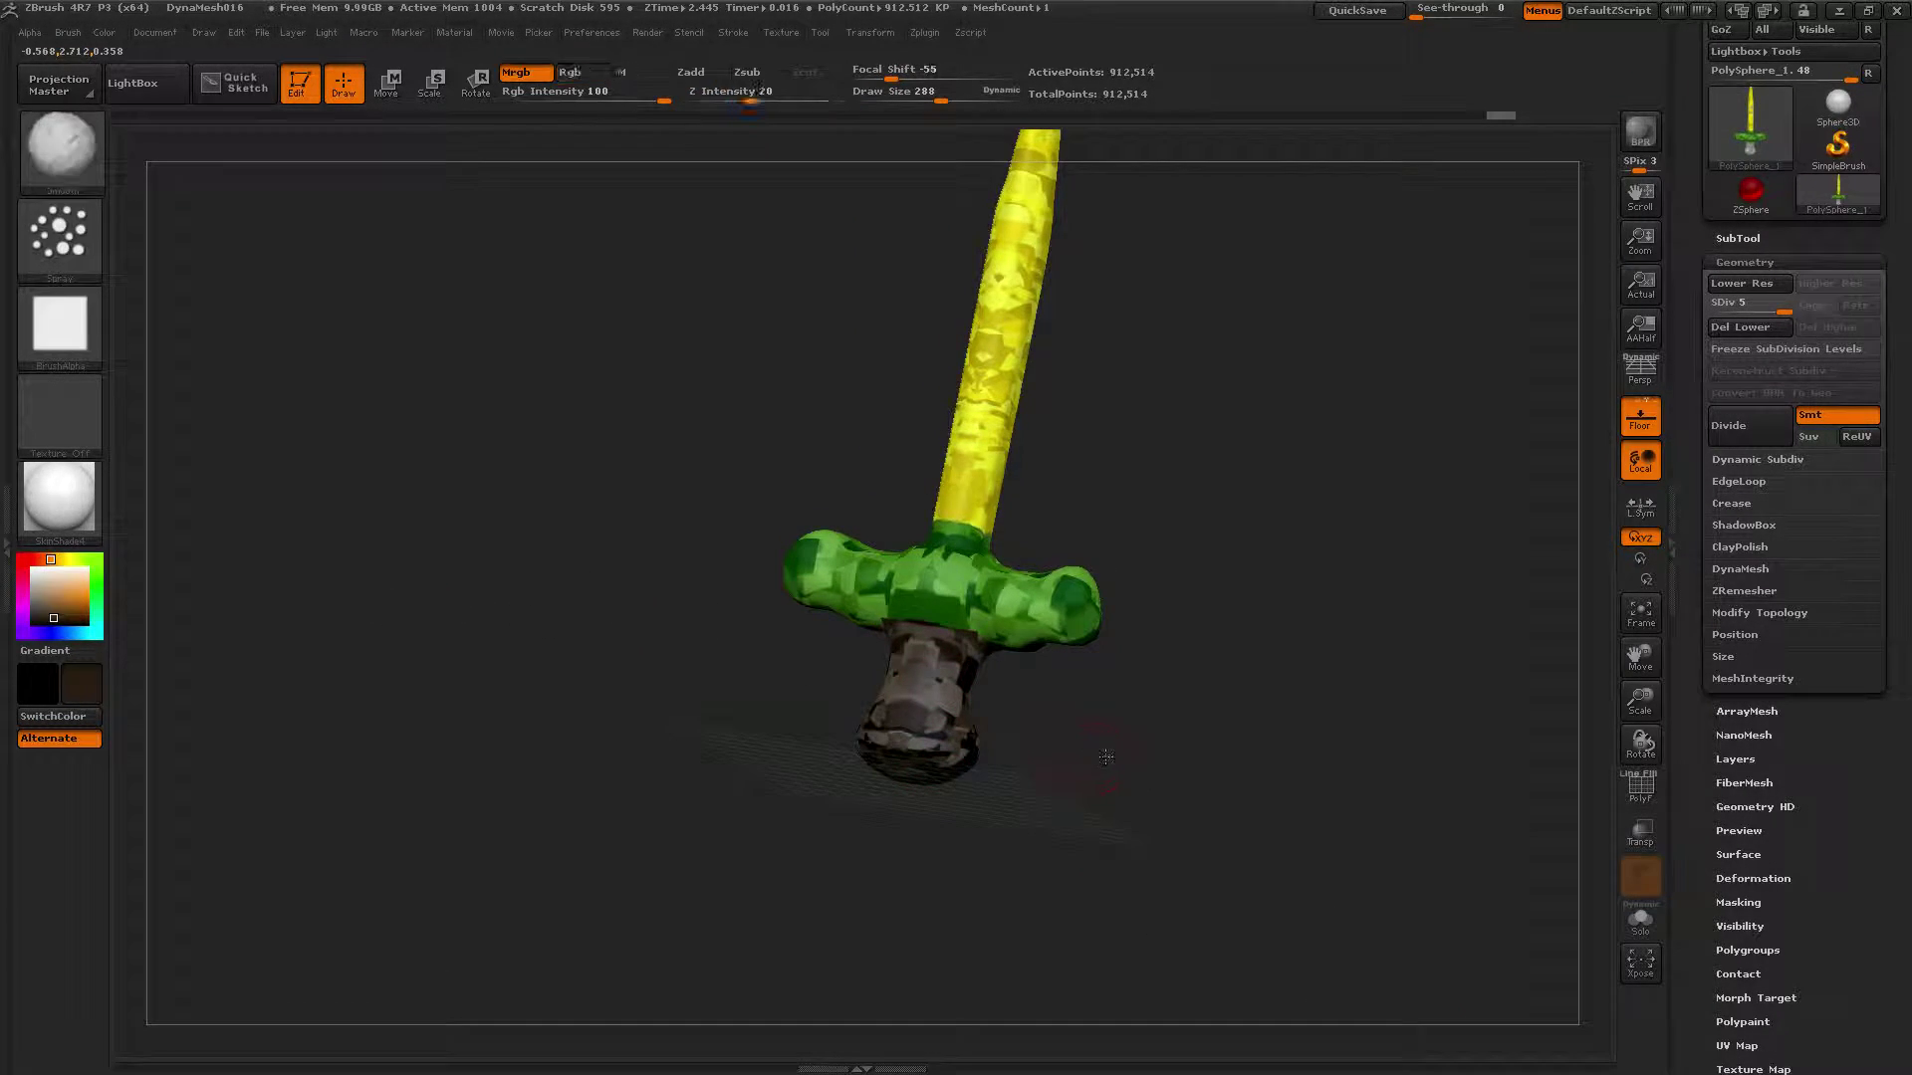
pyautogui.moveTo(1105, 756); pyautogui.dragTo(1195, 971)
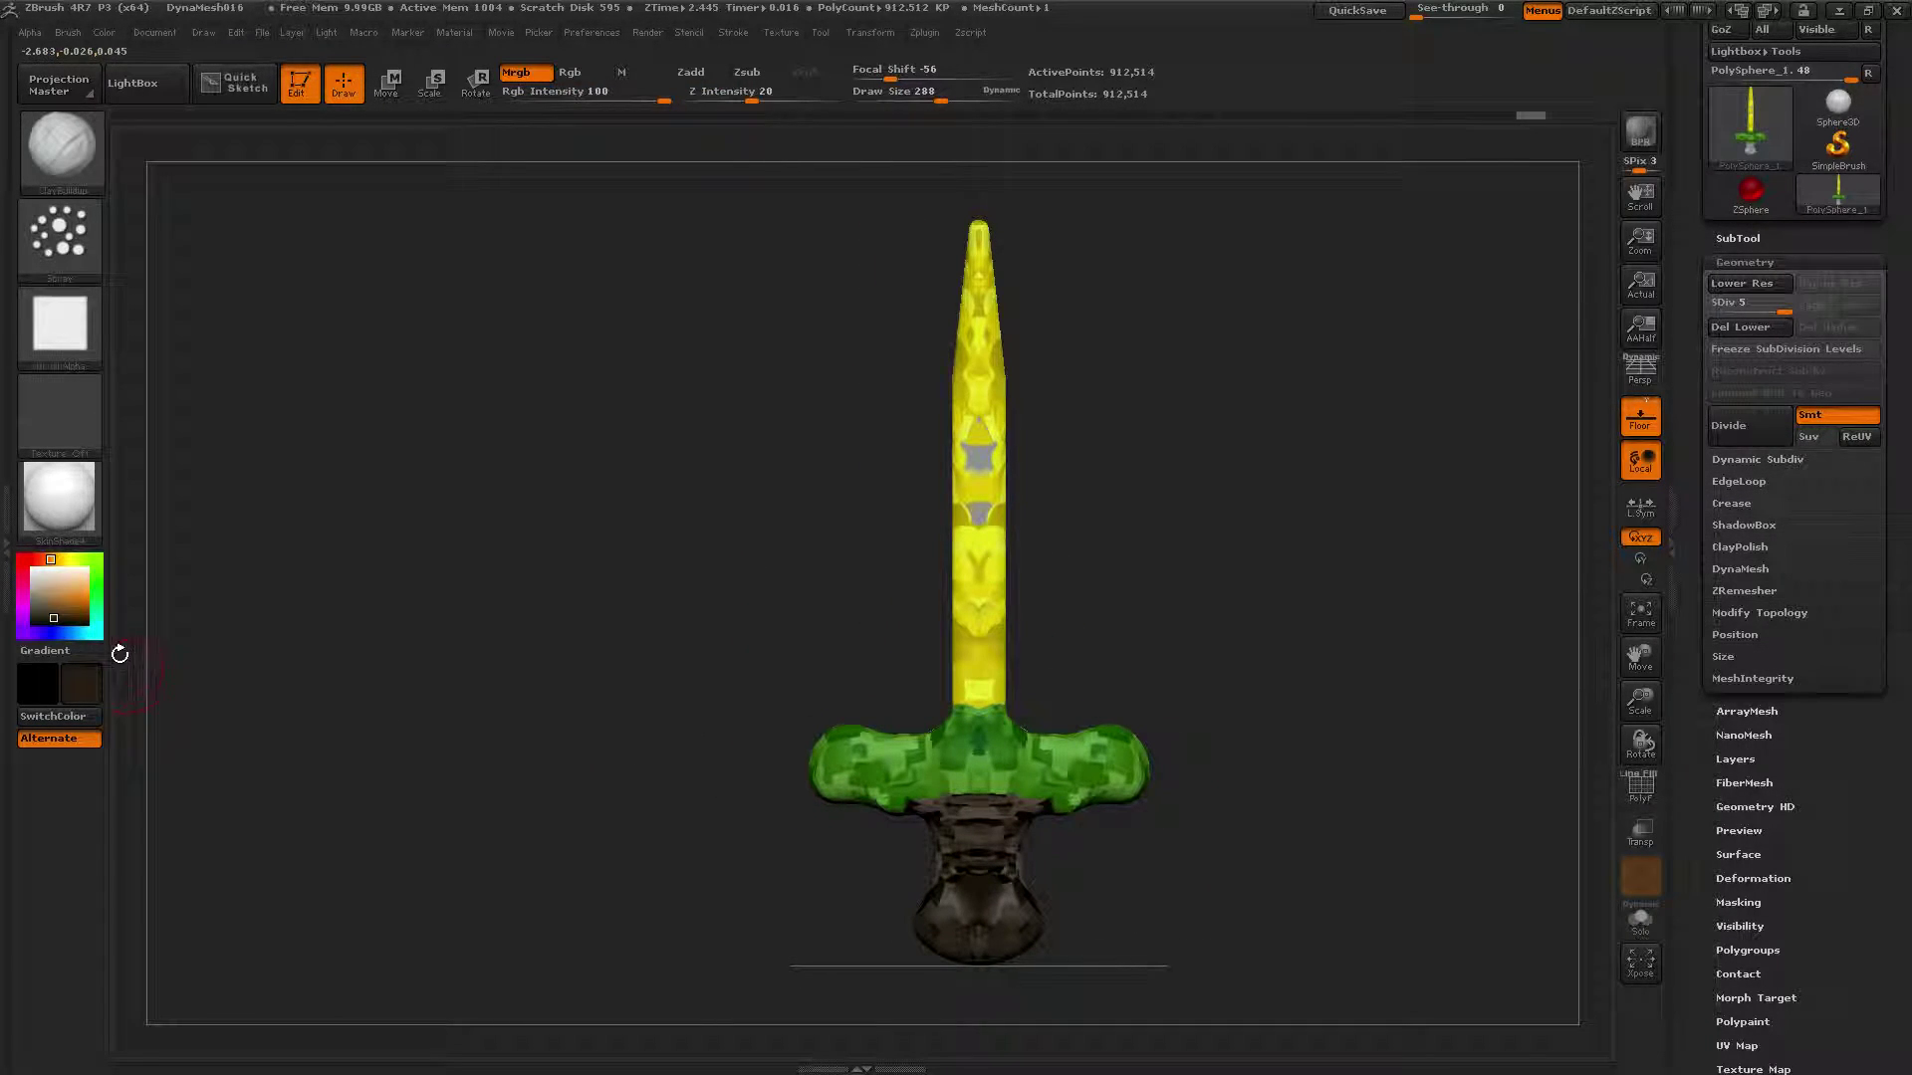
# Step: Switch back to yellow and cover the remaining grey patches on the blade
pyautogui.moveTo(59, 597); pyautogui.dragTo(224, 590)
pyautogui.moveTo(941, 620); pyautogui.dragTo(964, 622)
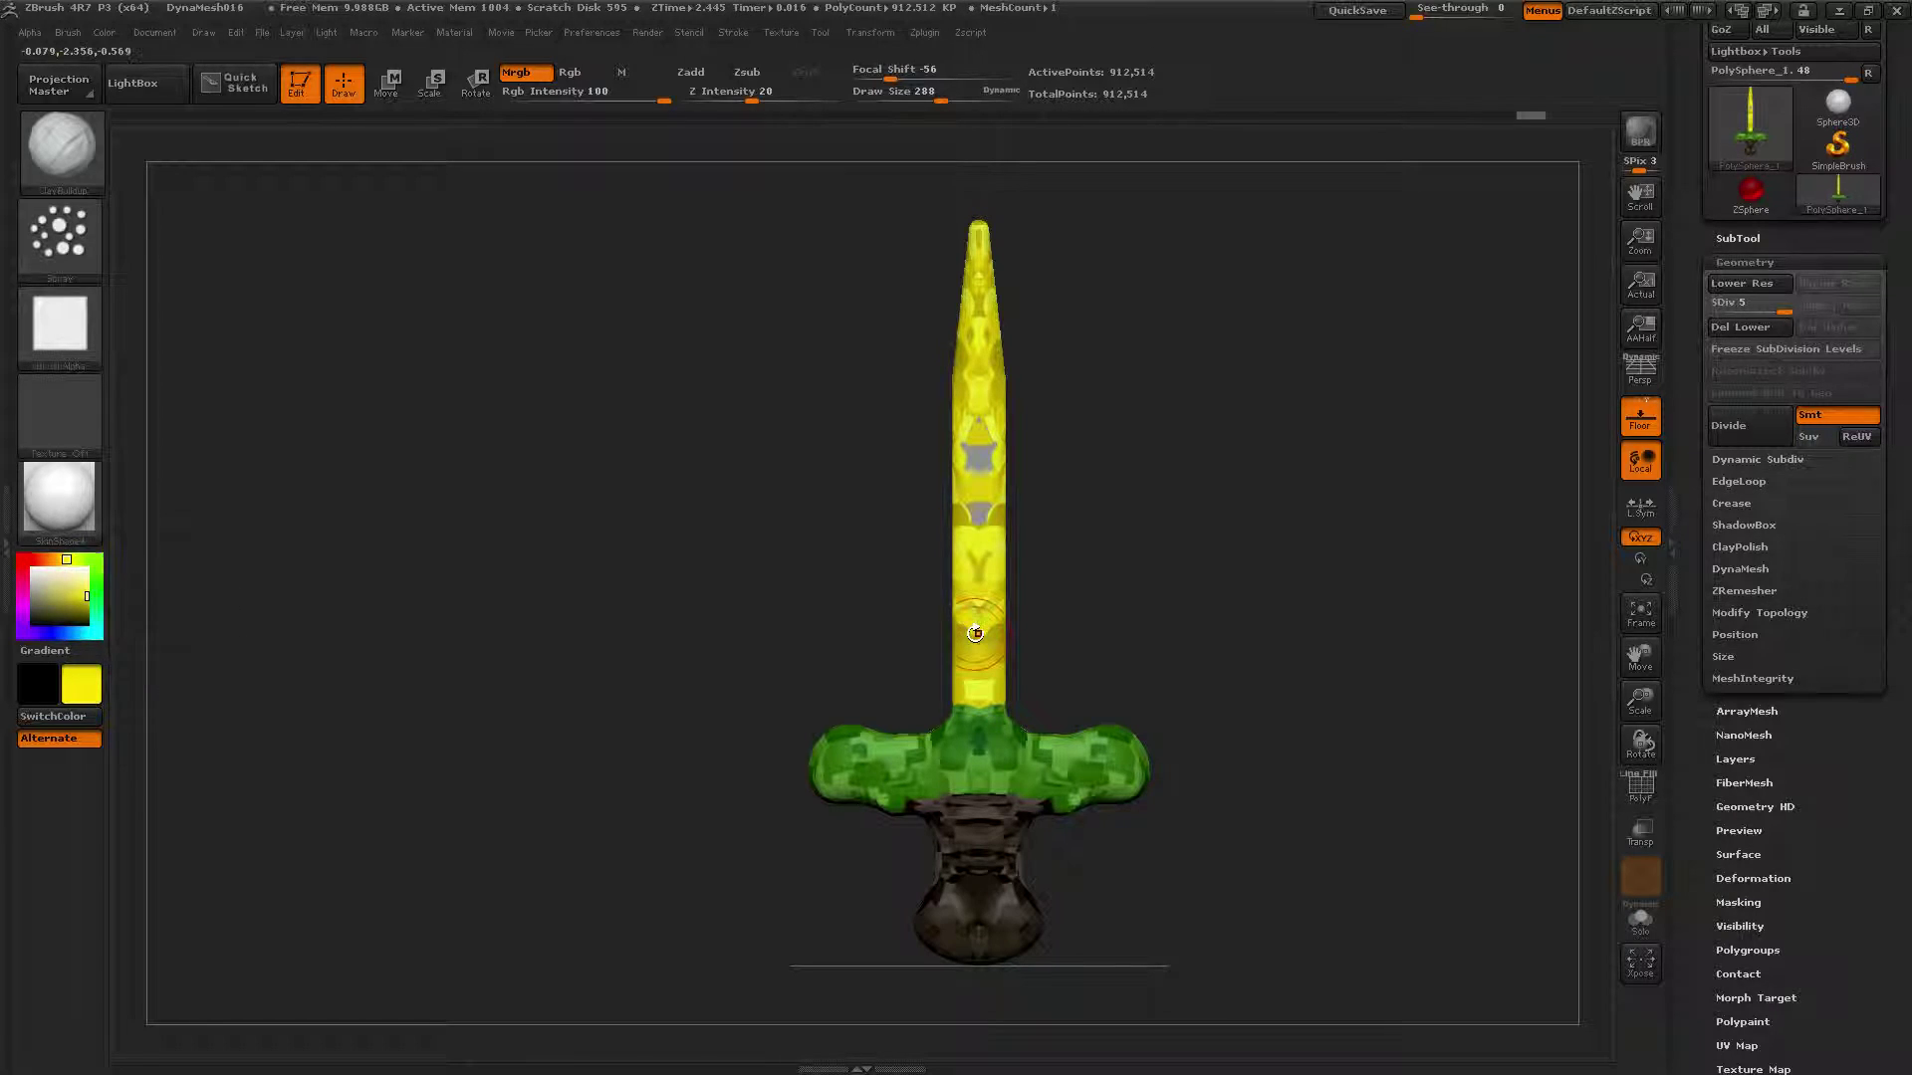
pyautogui.moveTo(967, 523); pyautogui.dragTo(979, 393)
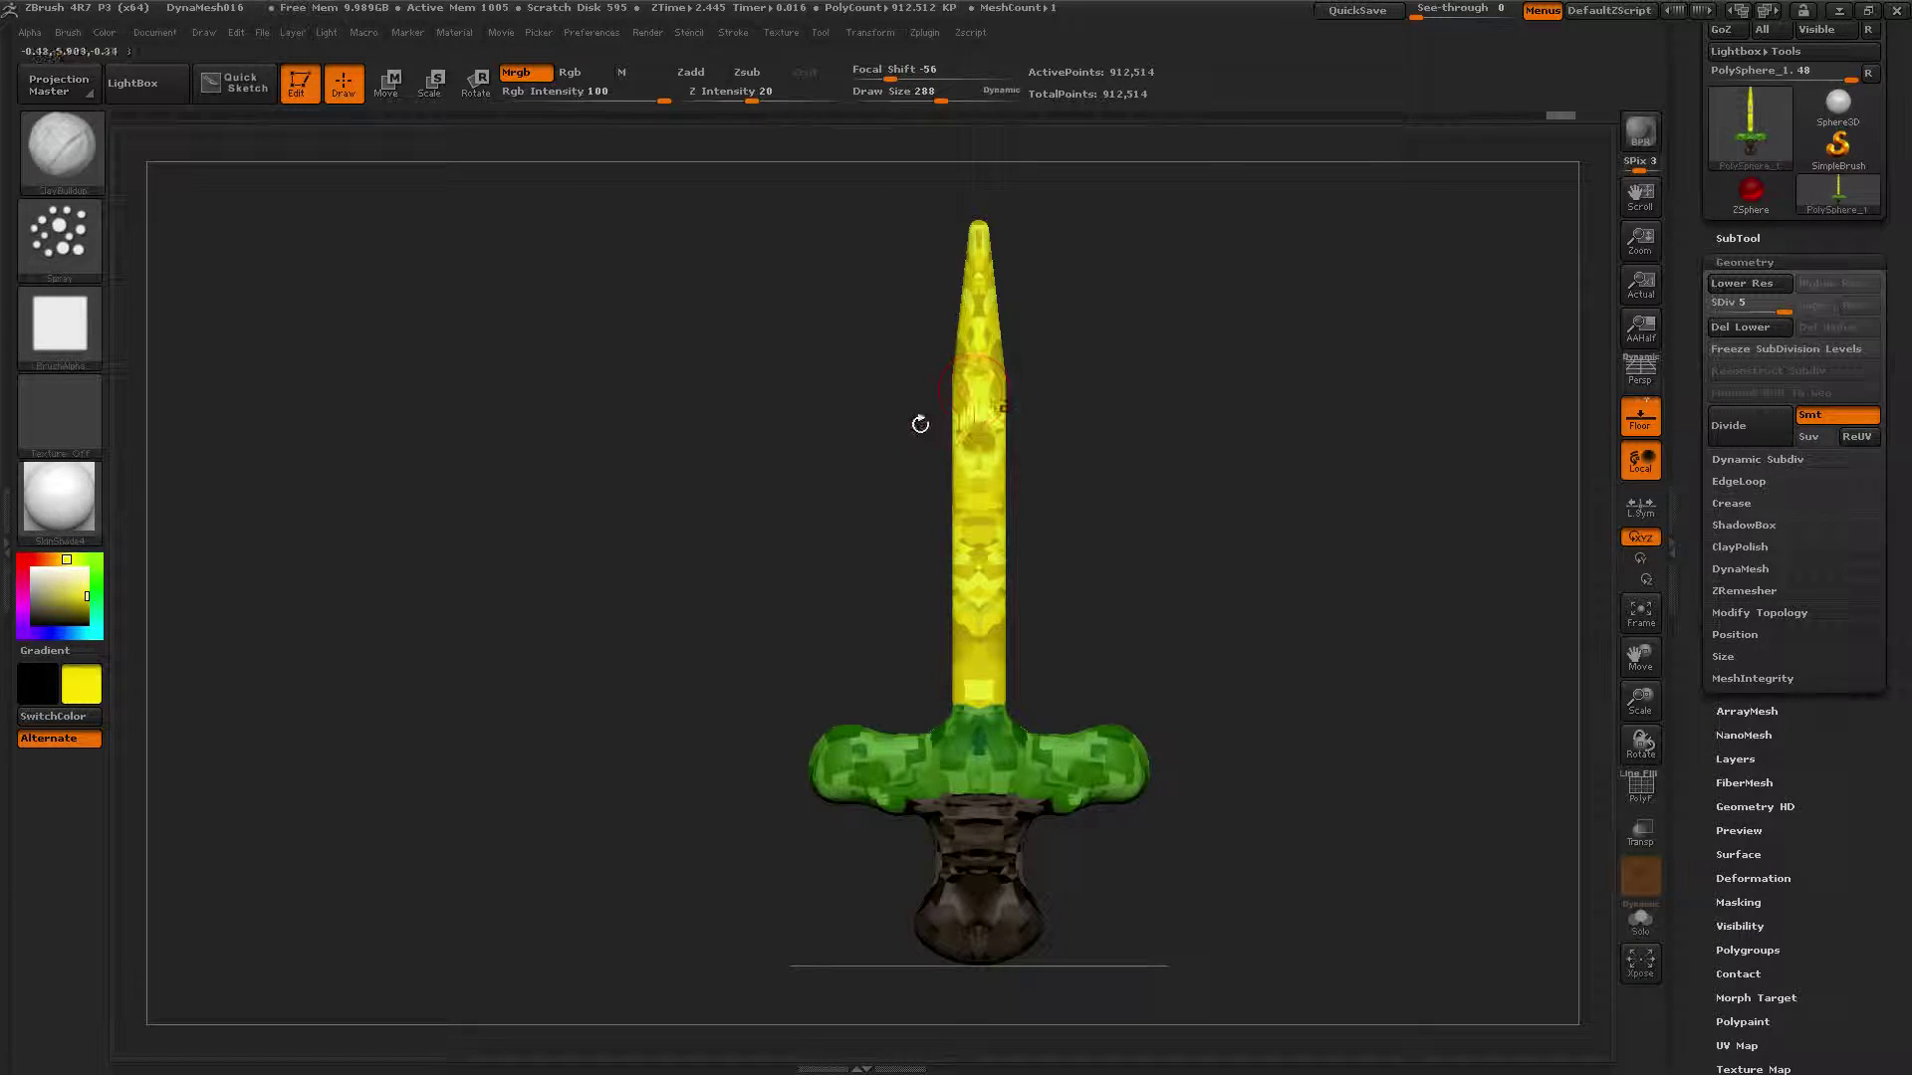
pyautogui.moveTo(980, 468)
pyautogui.mouseDown()
pyautogui.moveTo(978, 289)
pyautogui.moveTo(979, 398)
pyautogui.moveTo(1035, 368)
pyautogui.moveTo(1118, 383)
pyautogui.mouseUp()
pyautogui.moveTo(1167, 464); pyautogui.dragTo(1162, 546)
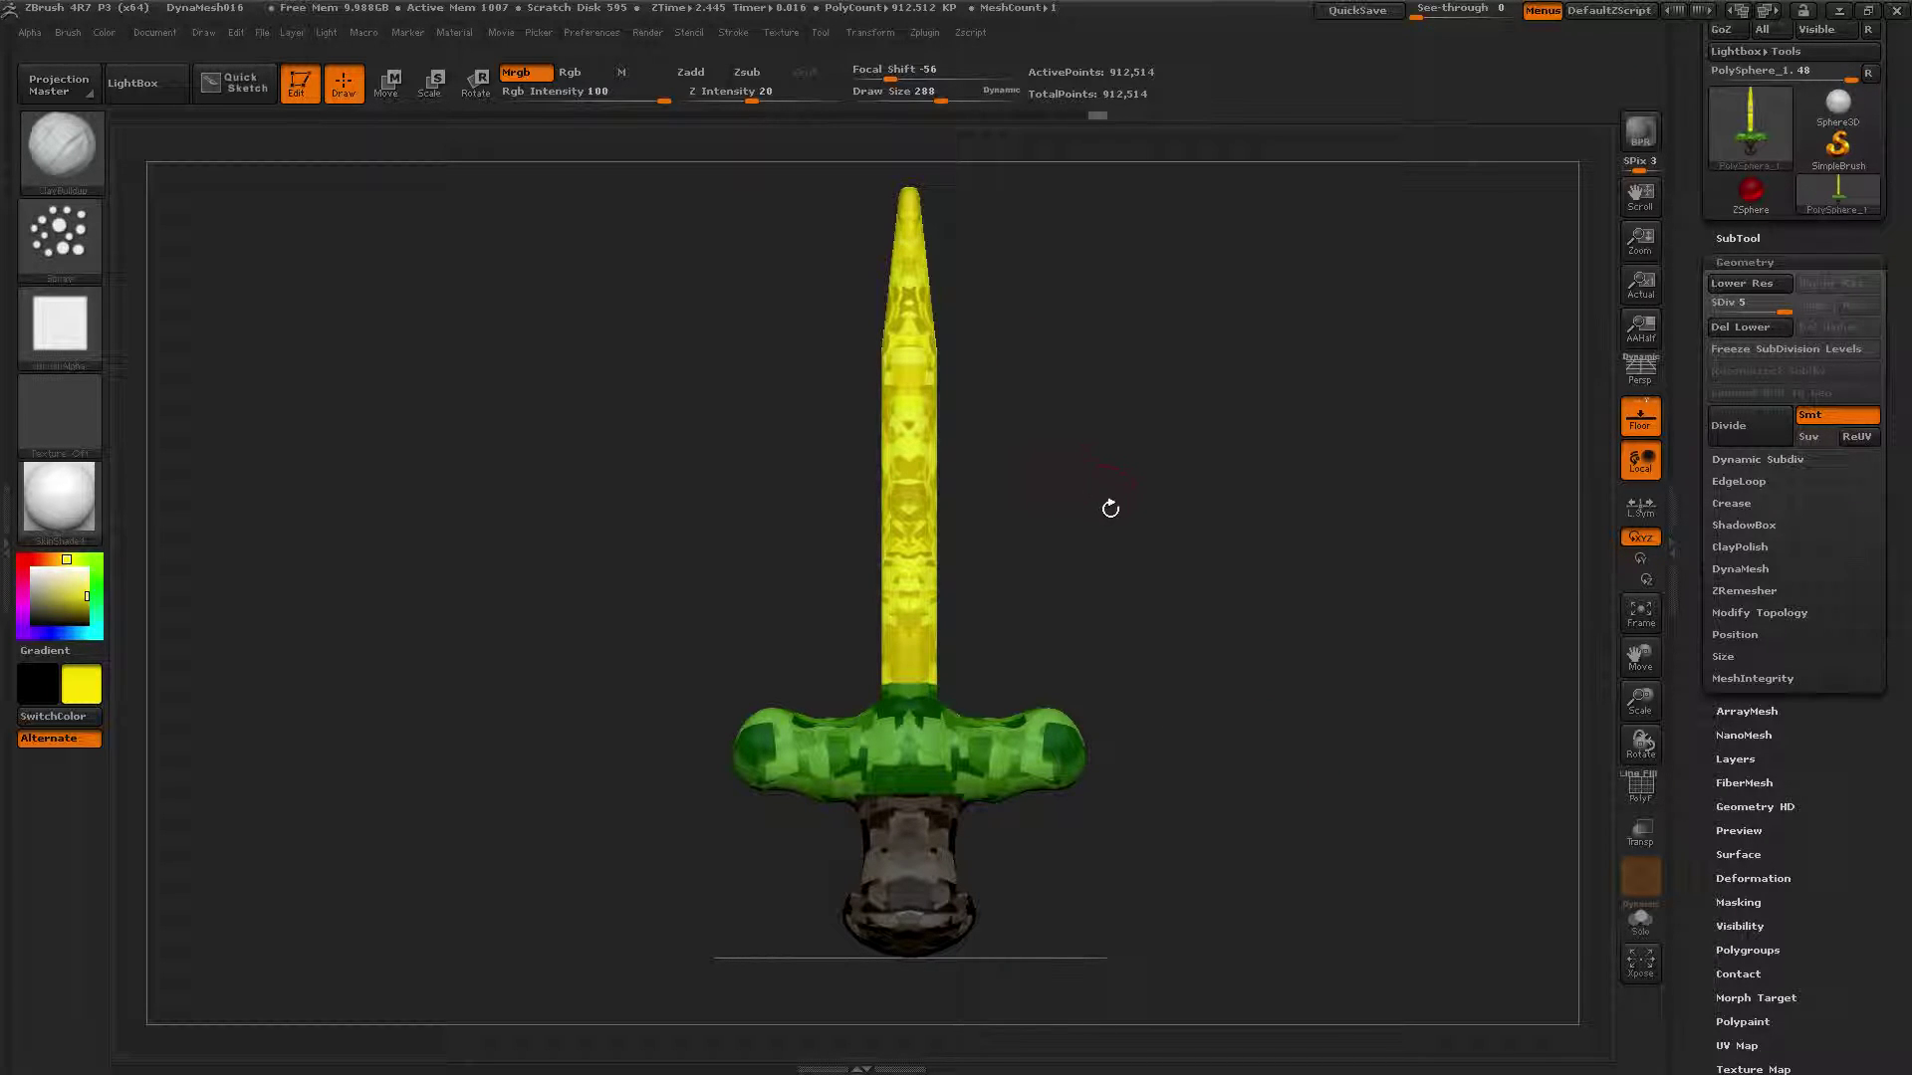
pyautogui.moveTo(946, 646); pyautogui.dragTo(972, 689)
# Step: Create a new texture map for the sword from its polypaint colors
pyautogui.press('b')
pyautogui.press('Escape')
pyautogui.scroll(-3, 1726, 931)
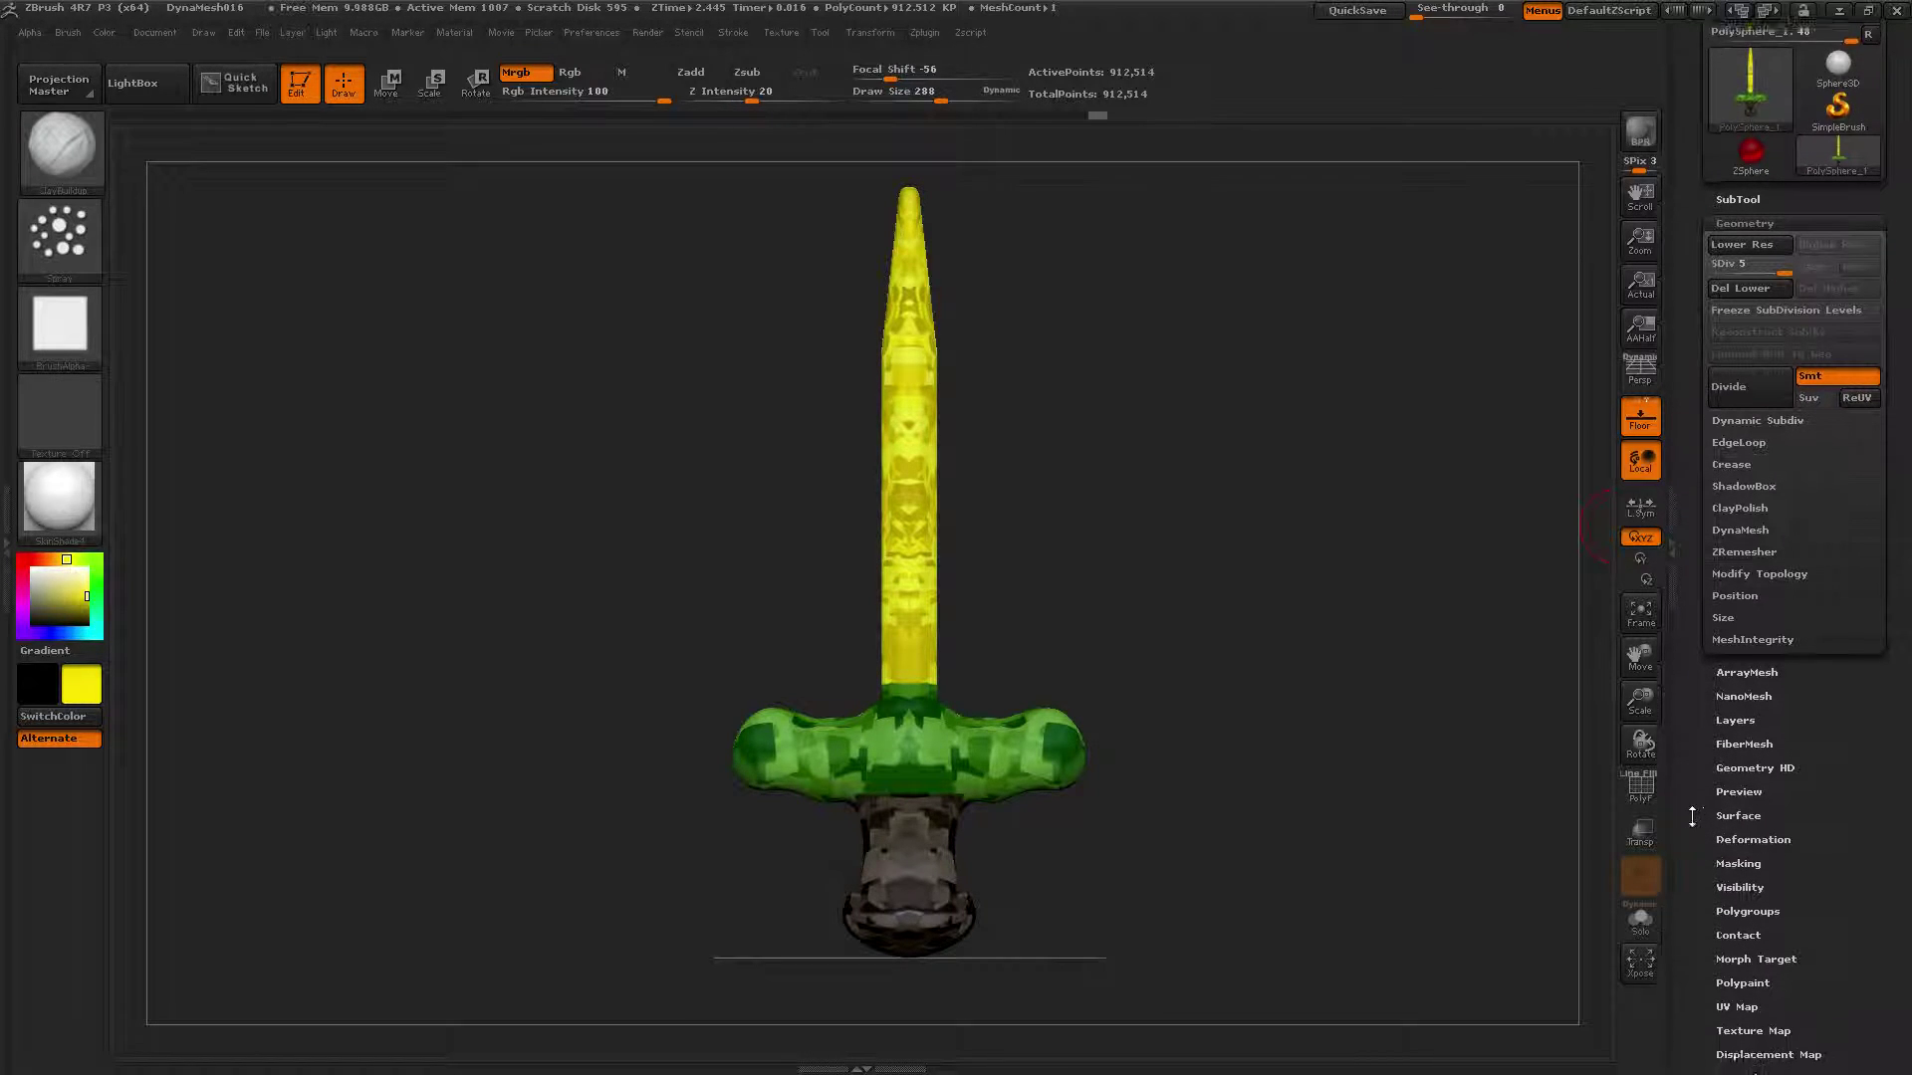
pyautogui.click(1739, 930)
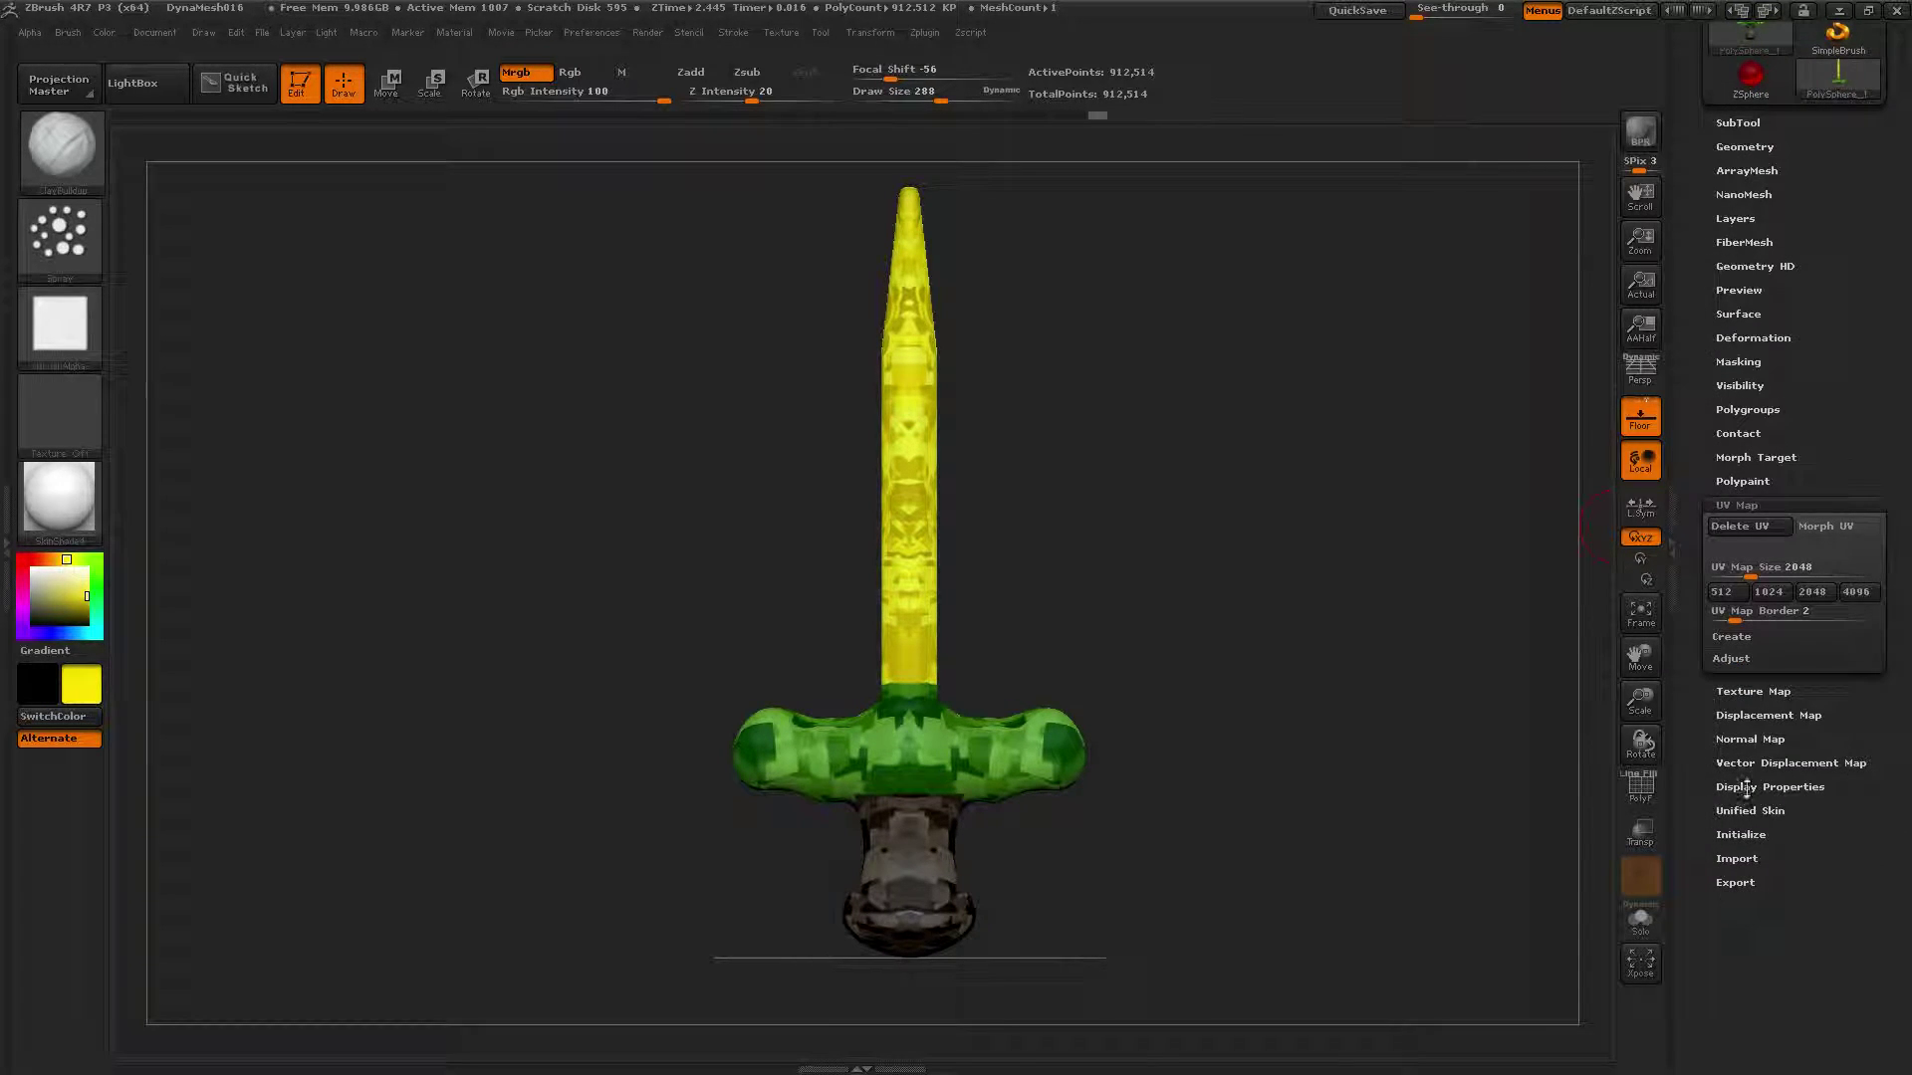
pyautogui.click(1760, 691)
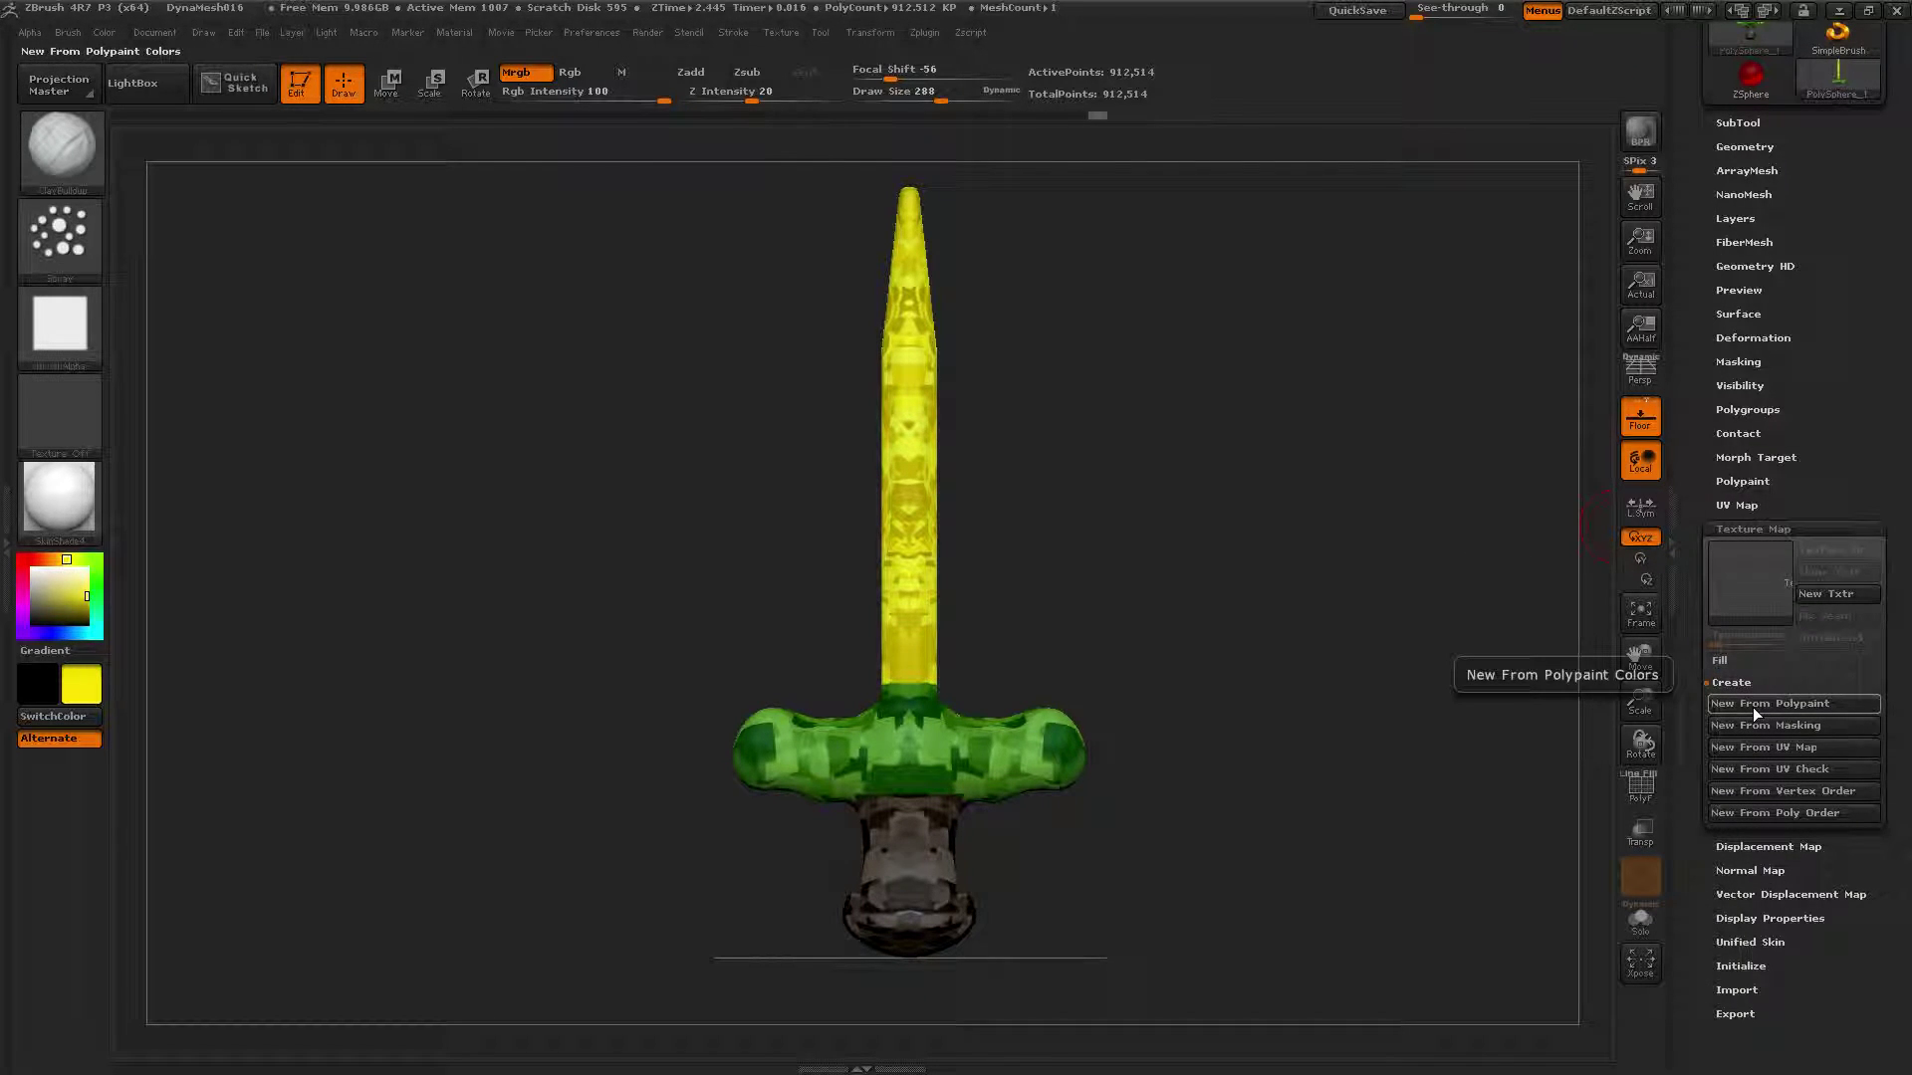
pyautogui.click(1753, 707)
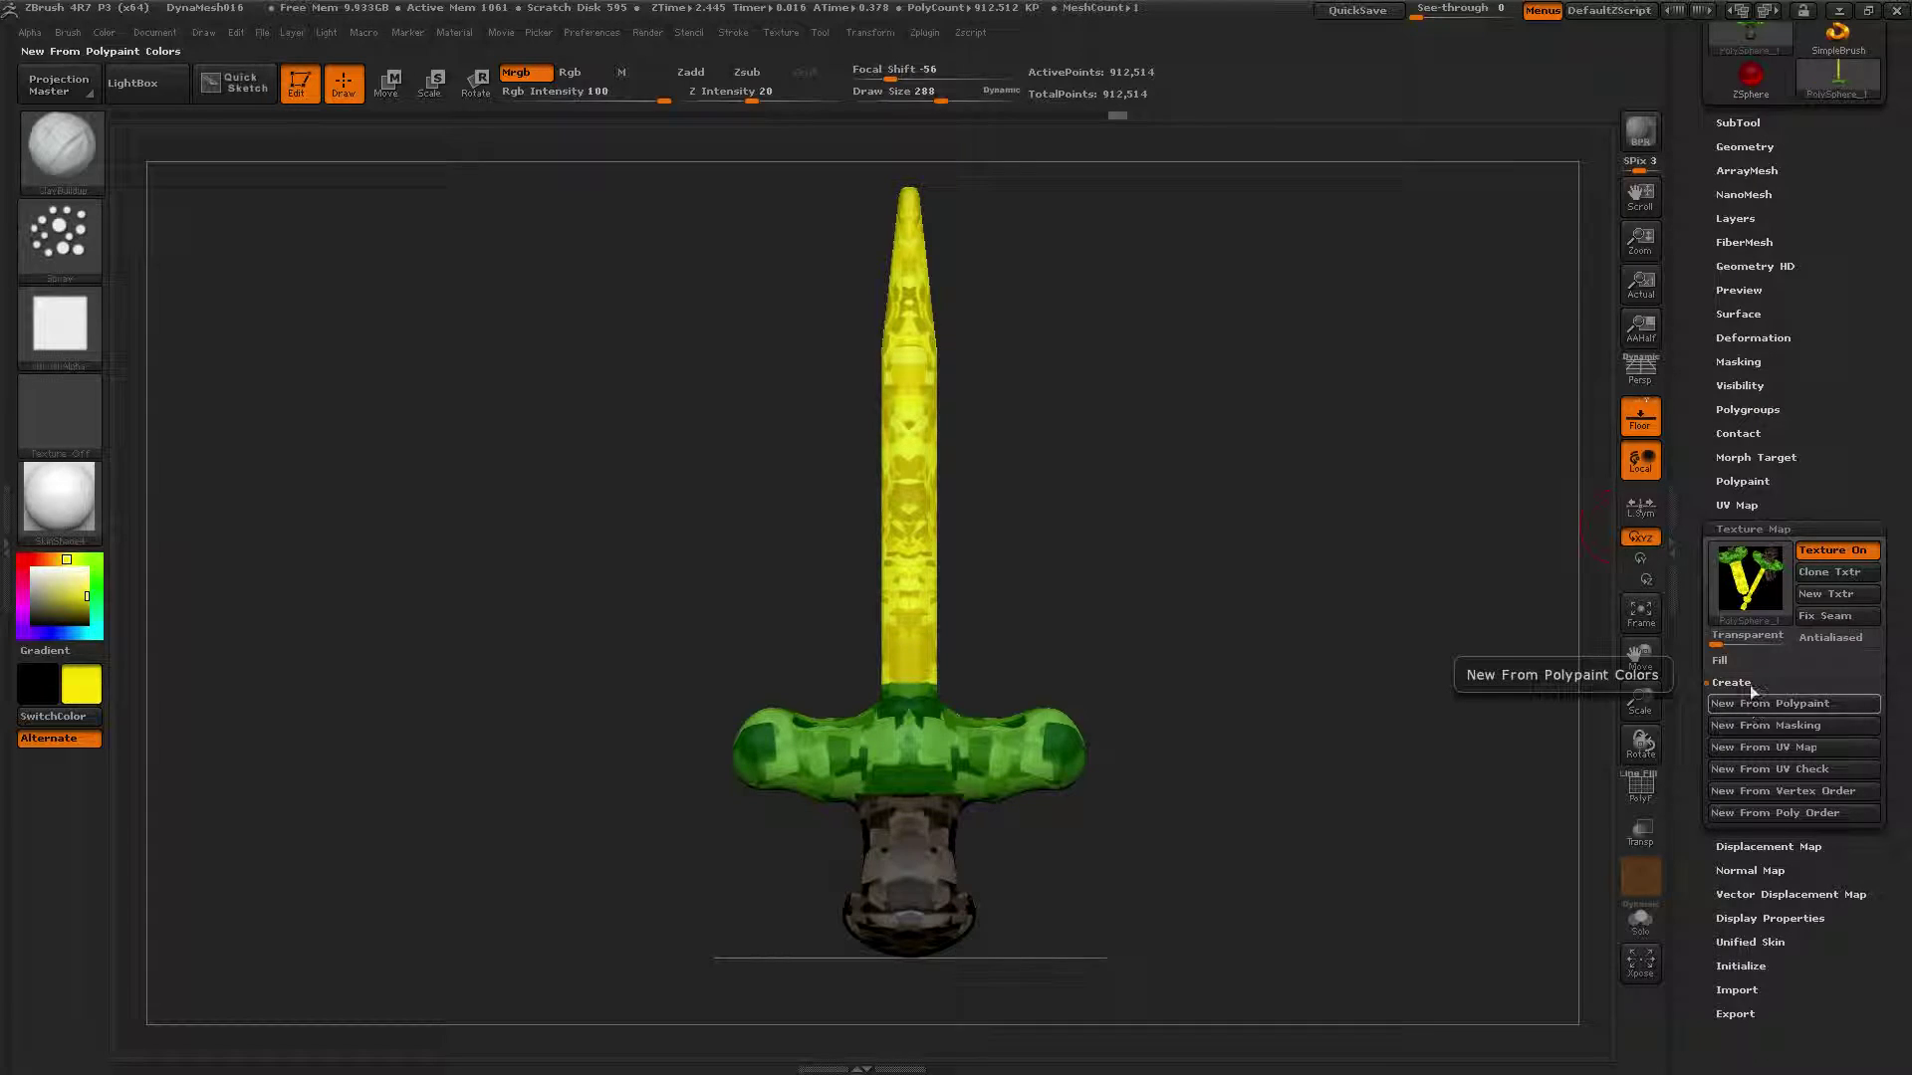
pyautogui.moveTo(1750, 598)
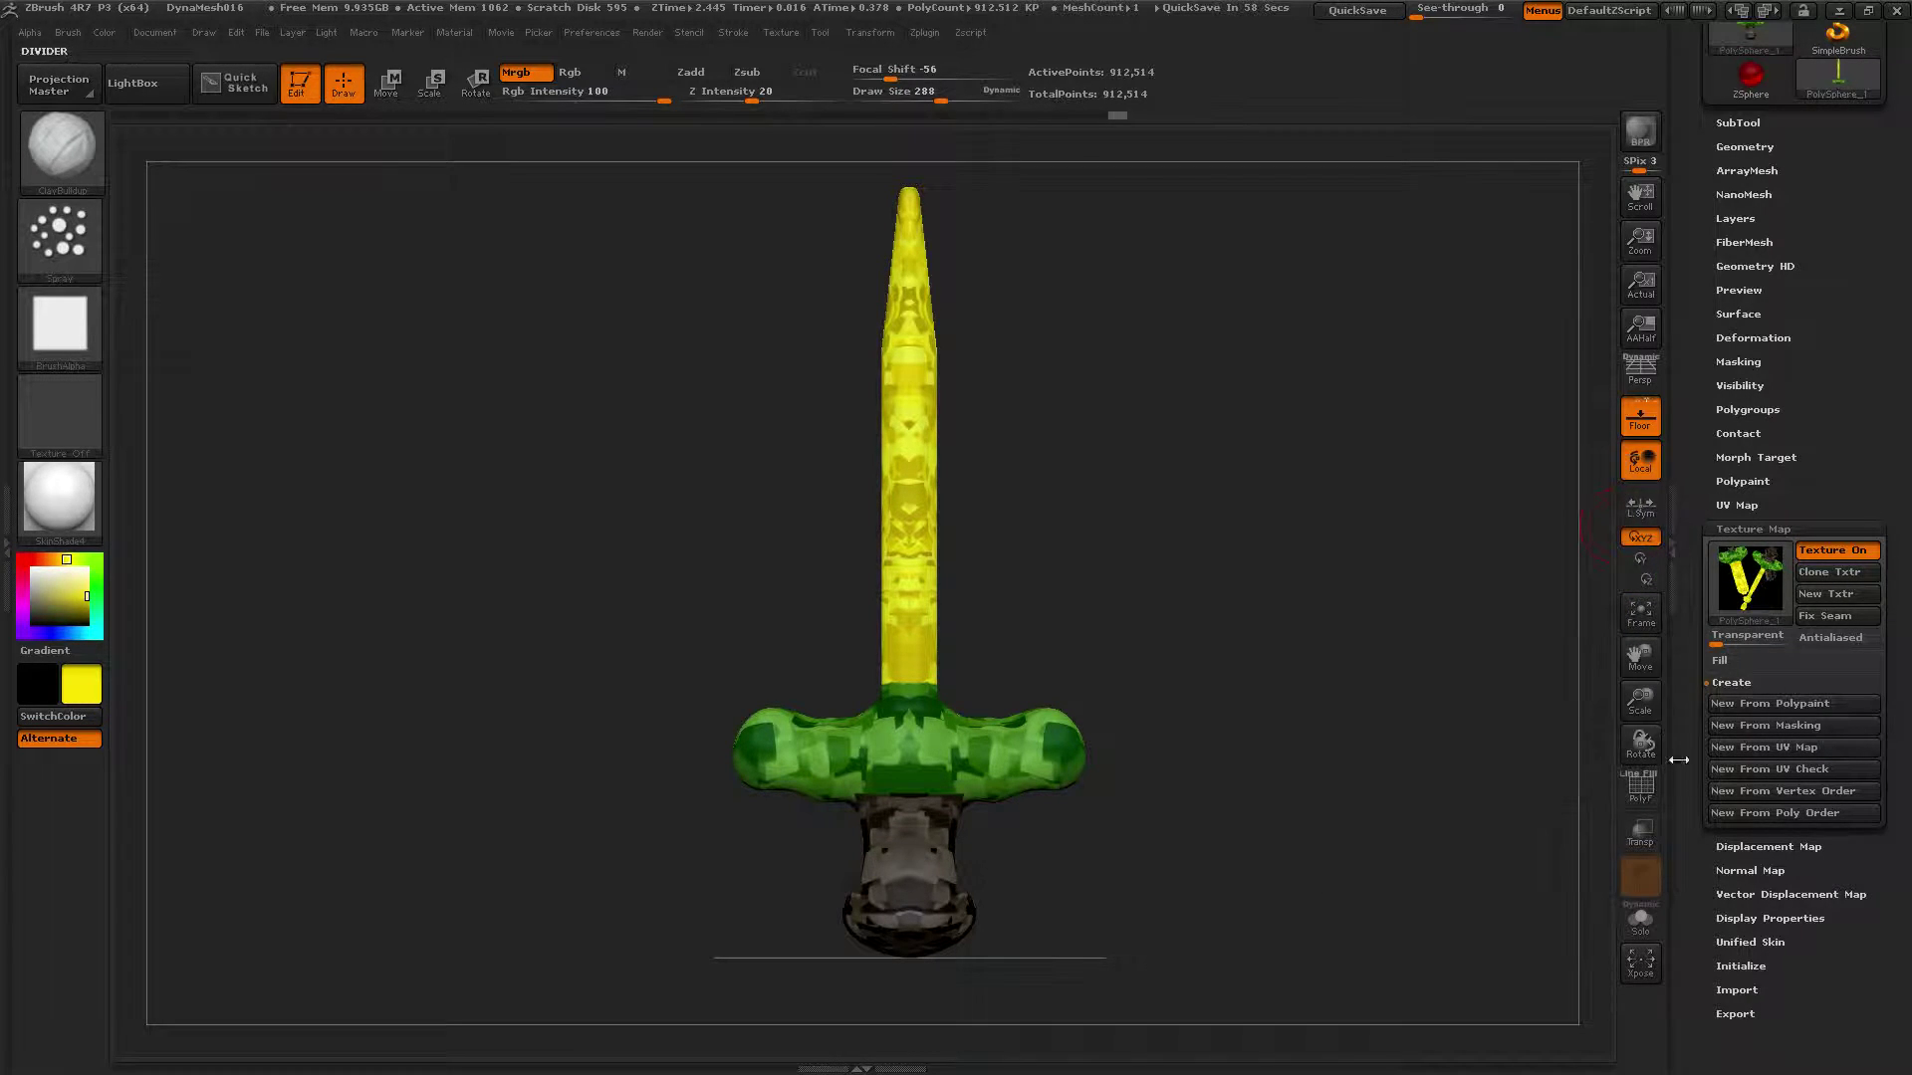
# Step: Open the displacement map settings, load Alpha 23 on the brush, and switch from Mrgb painting to Zadd sculpting
pyautogui.click(1742, 847)
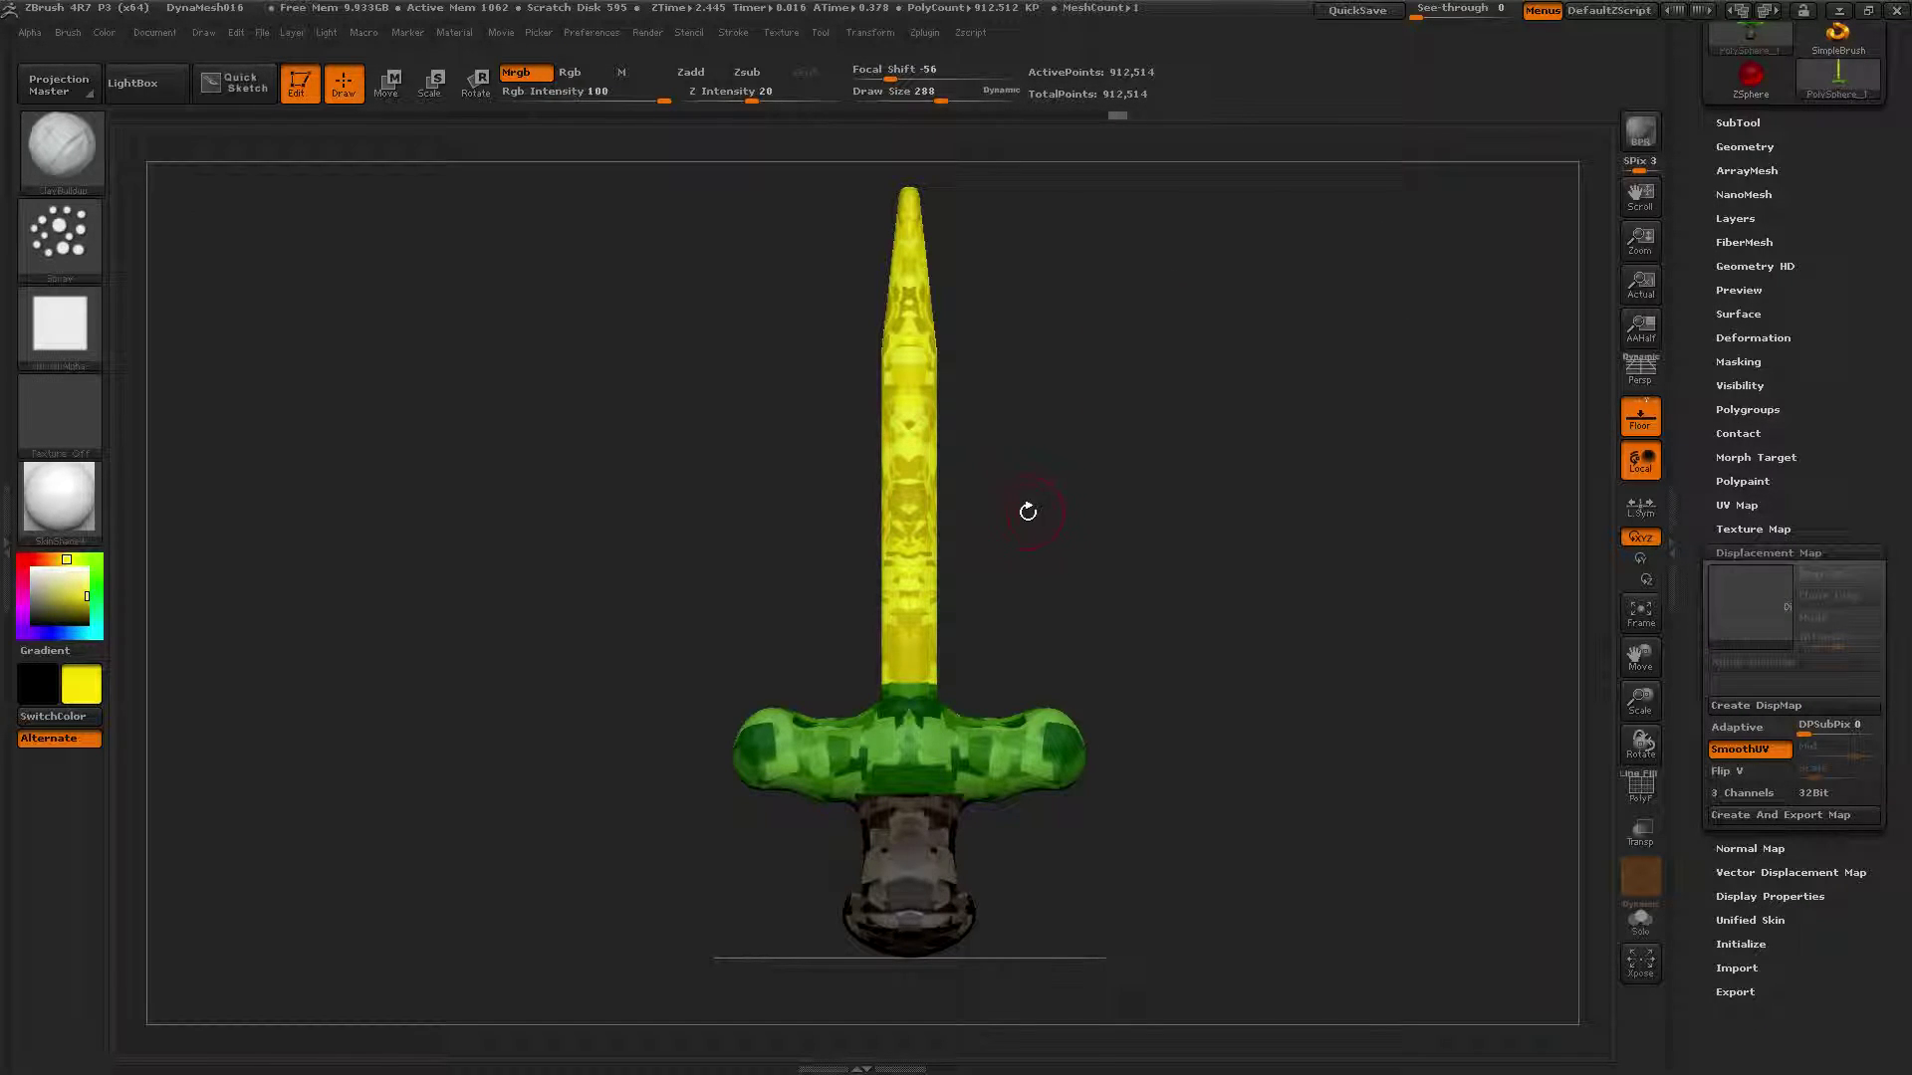
pyautogui.moveTo(45, 295)
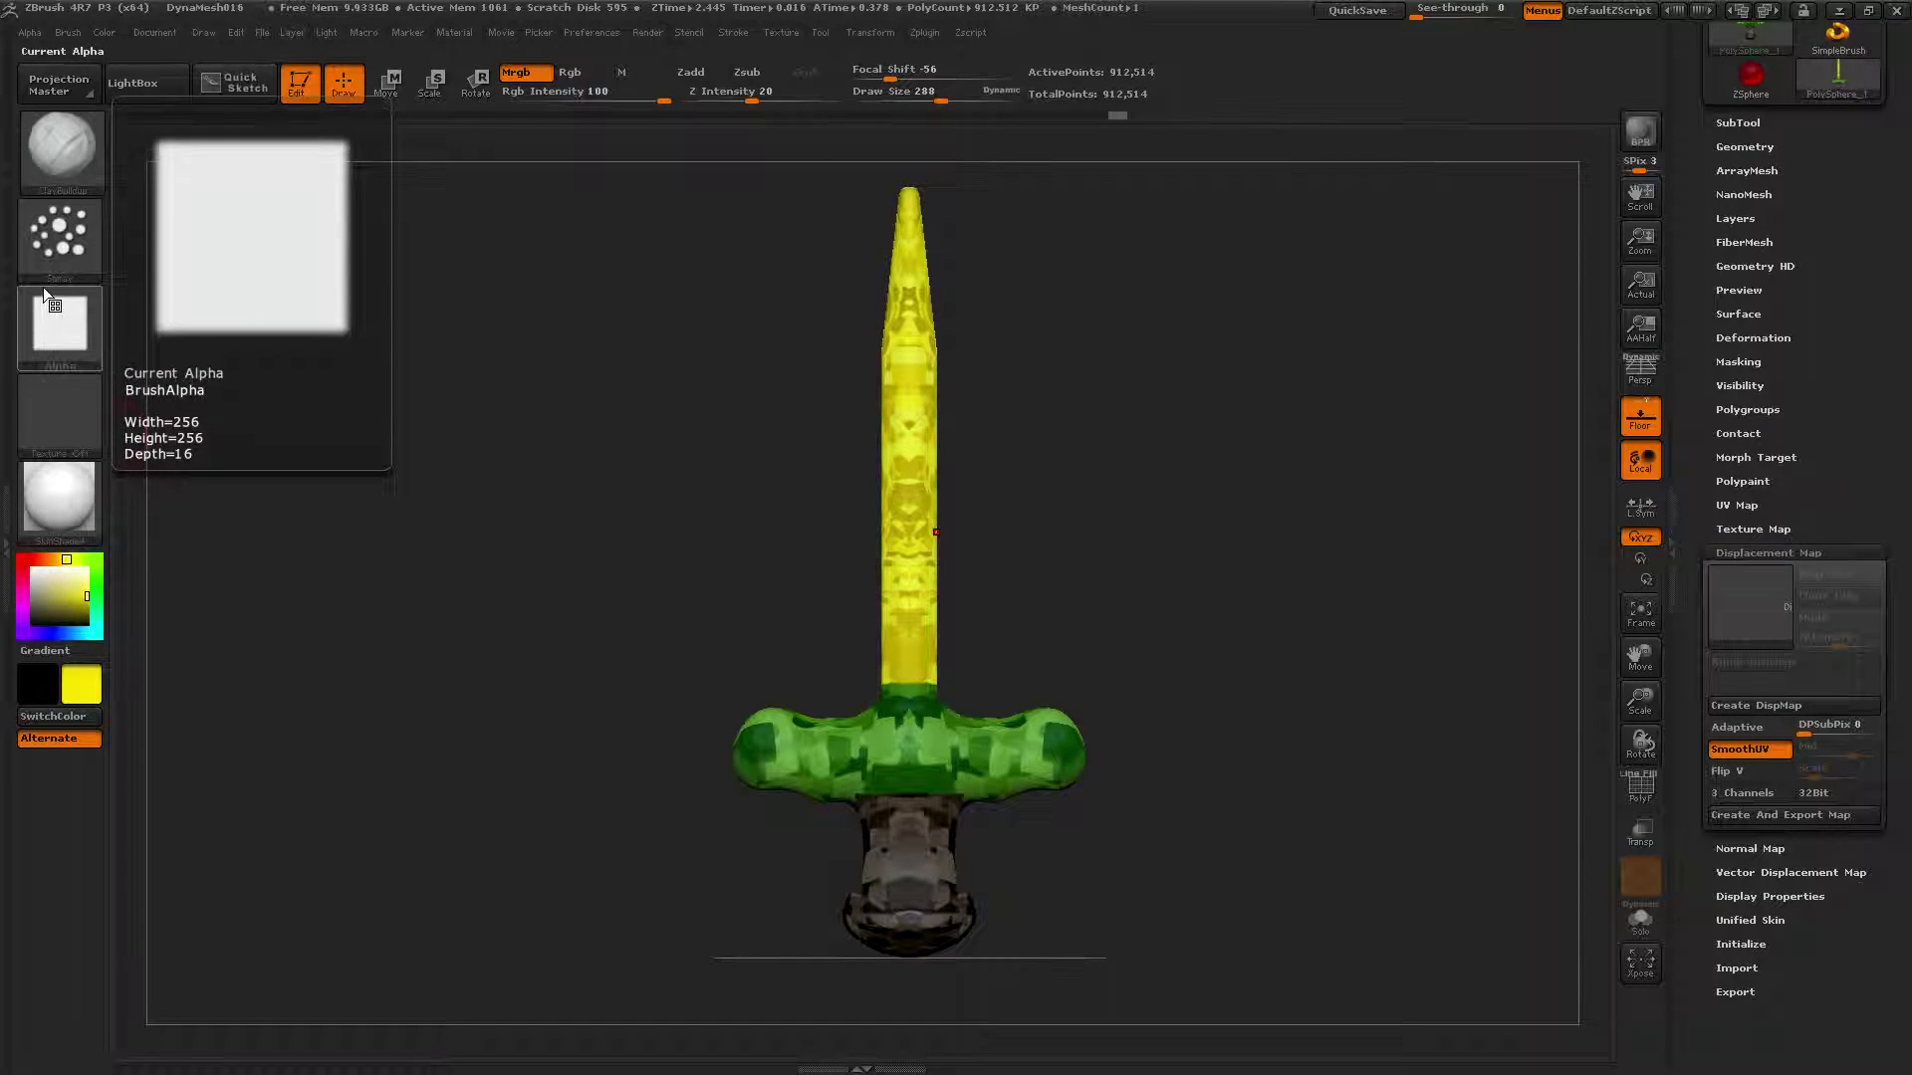
pyautogui.click(57, 324)
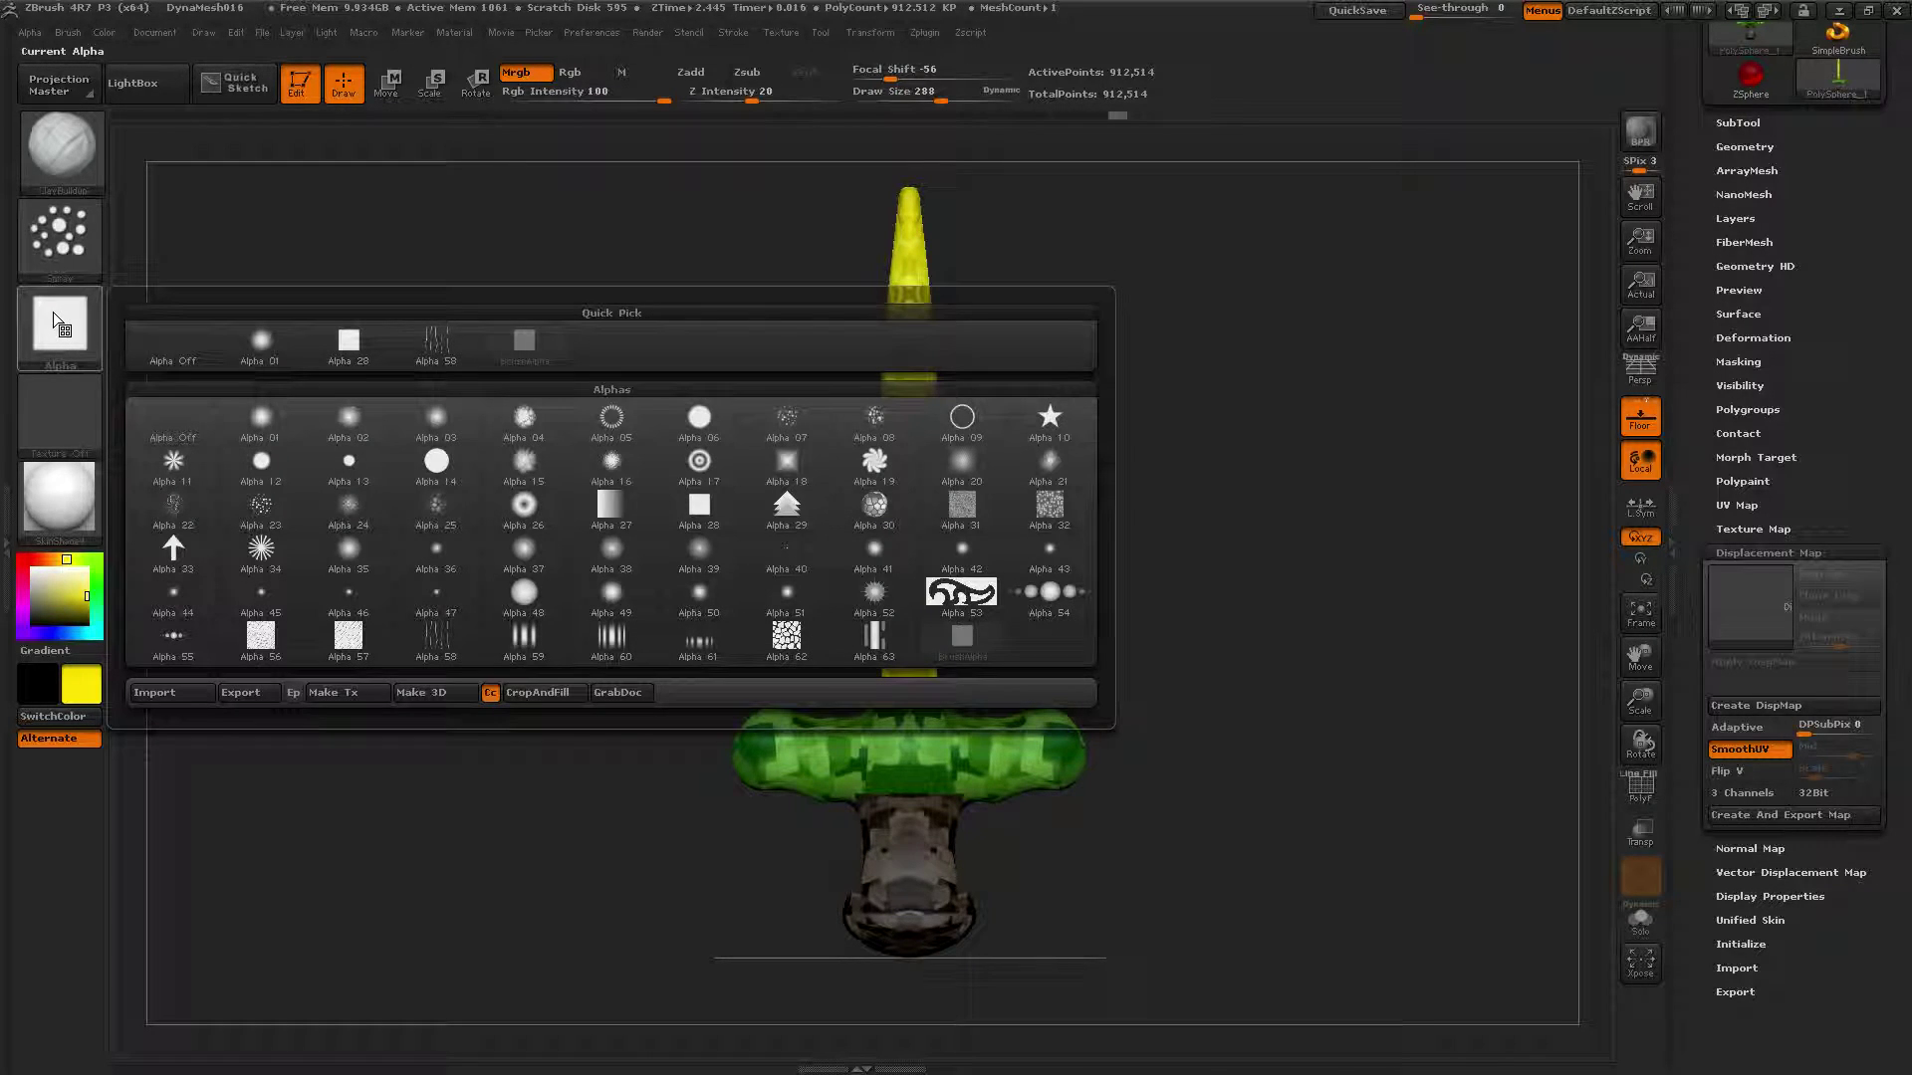
pyautogui.click(283, 513)
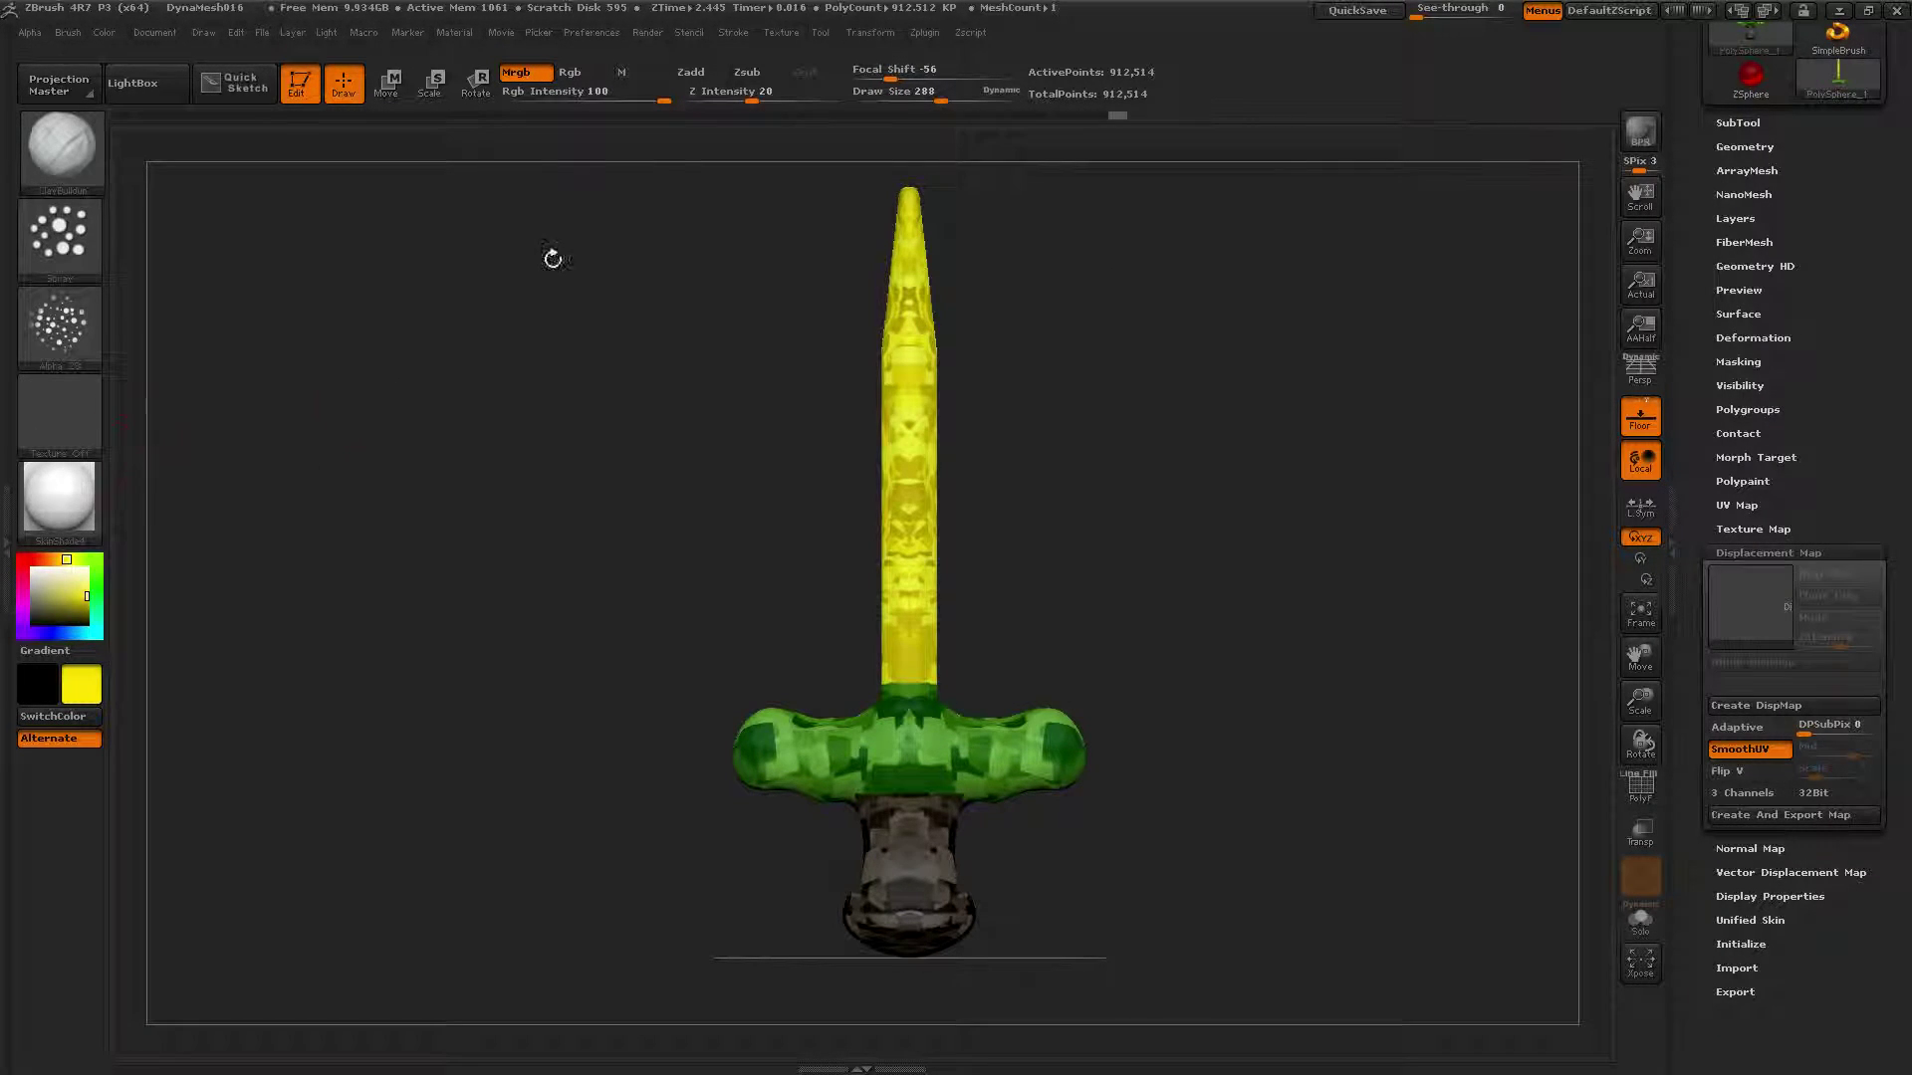
pyautogui.click(516, 72)
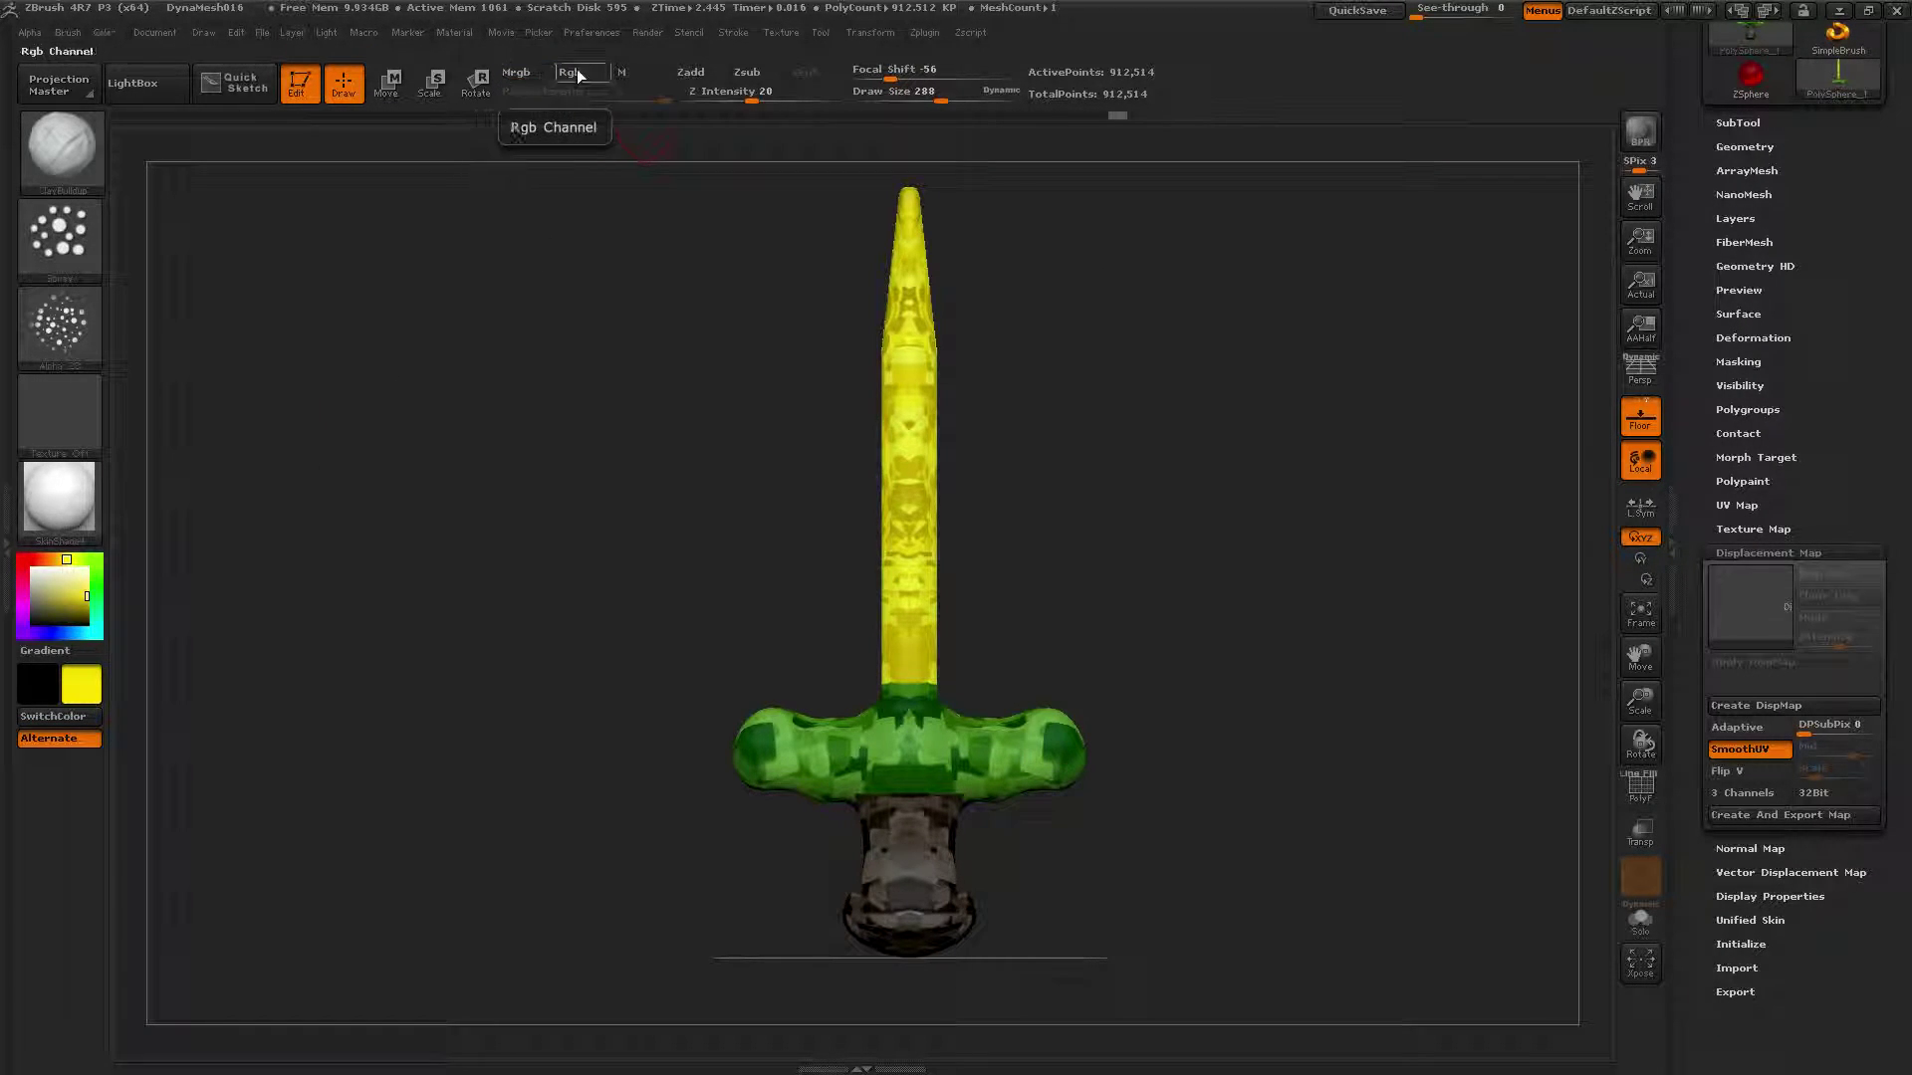
pyautogui.click(689, 73)
pyautogui.keyDown('ctrl'); pyautogui.moveTo(819, 580); pyautogui.dragTo(824, 695, button='right'); pyautogui.keyUp('ctrl')
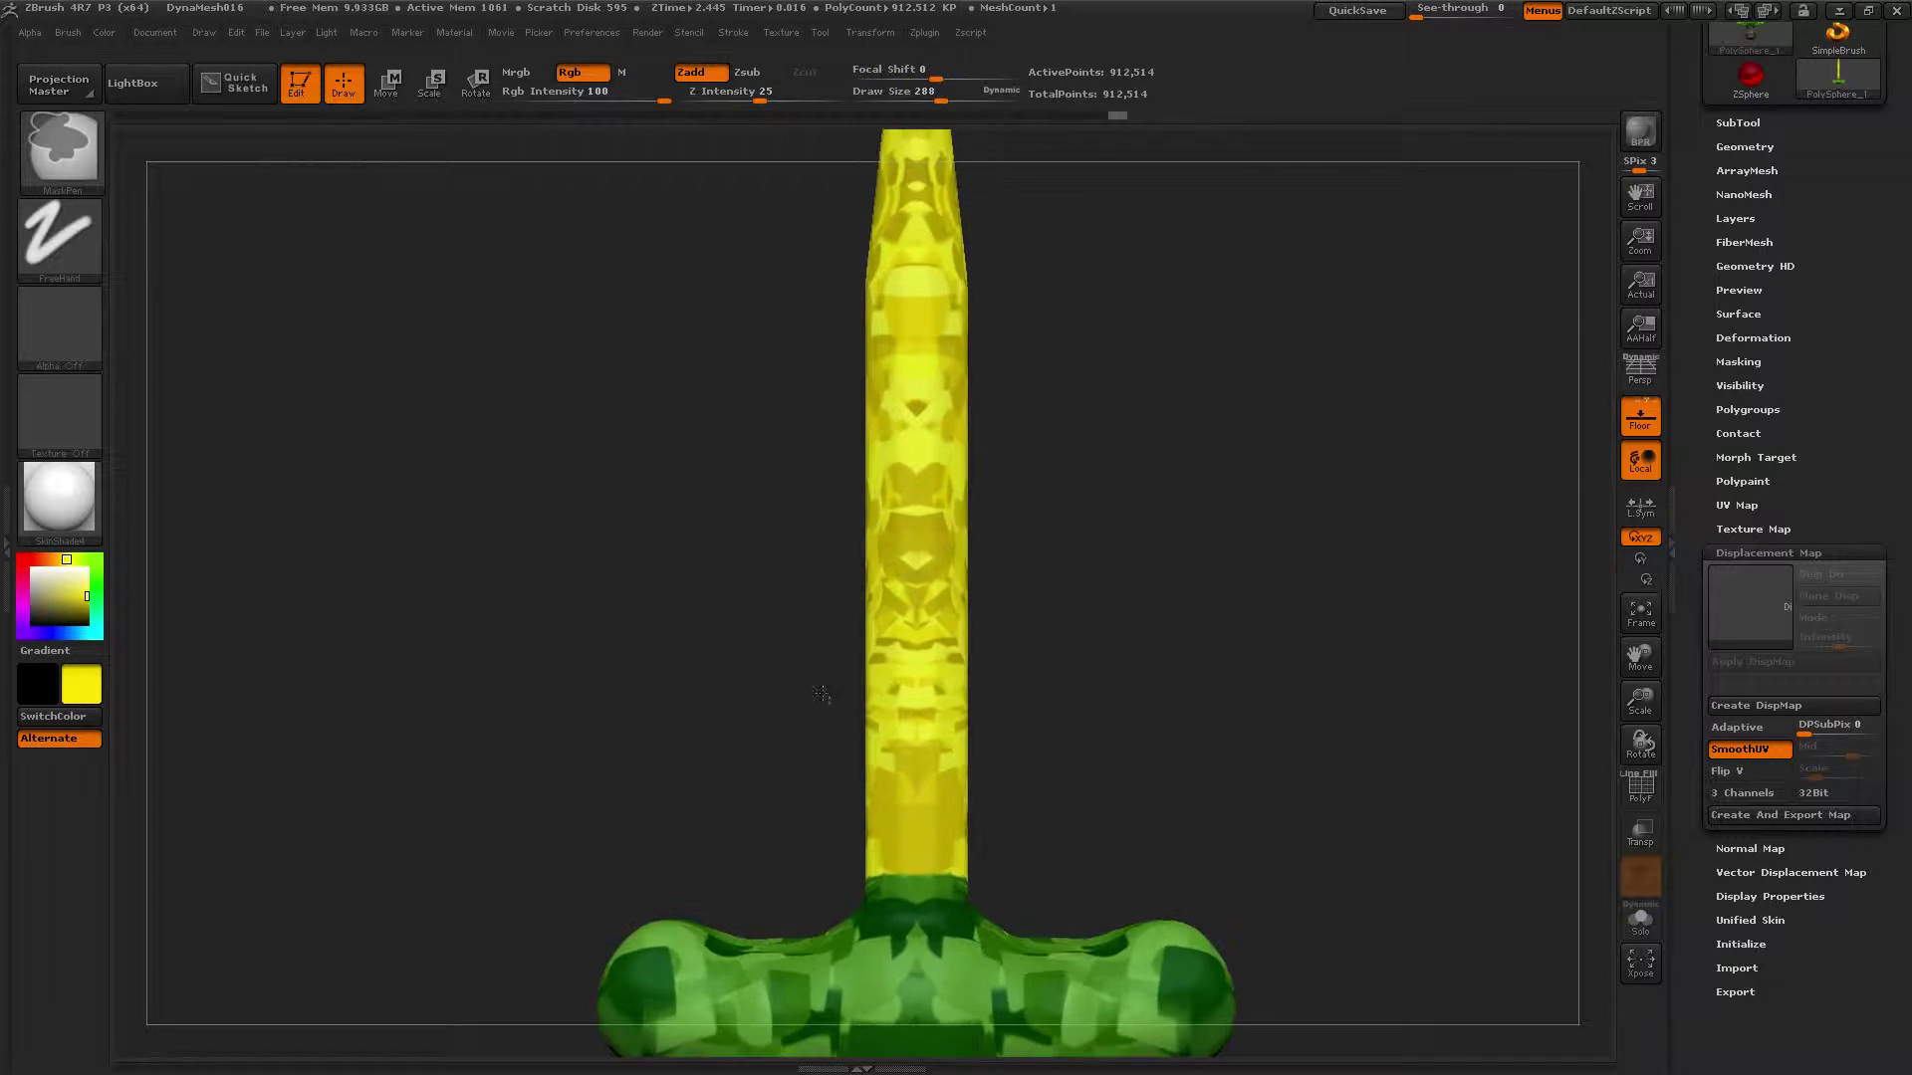
pyautogui.keyDown('alt'); pyautogui.moveTo(838, 627); pyautogui.dragTo(760, 508, button='right'); pyautogui.keyUp('alt')
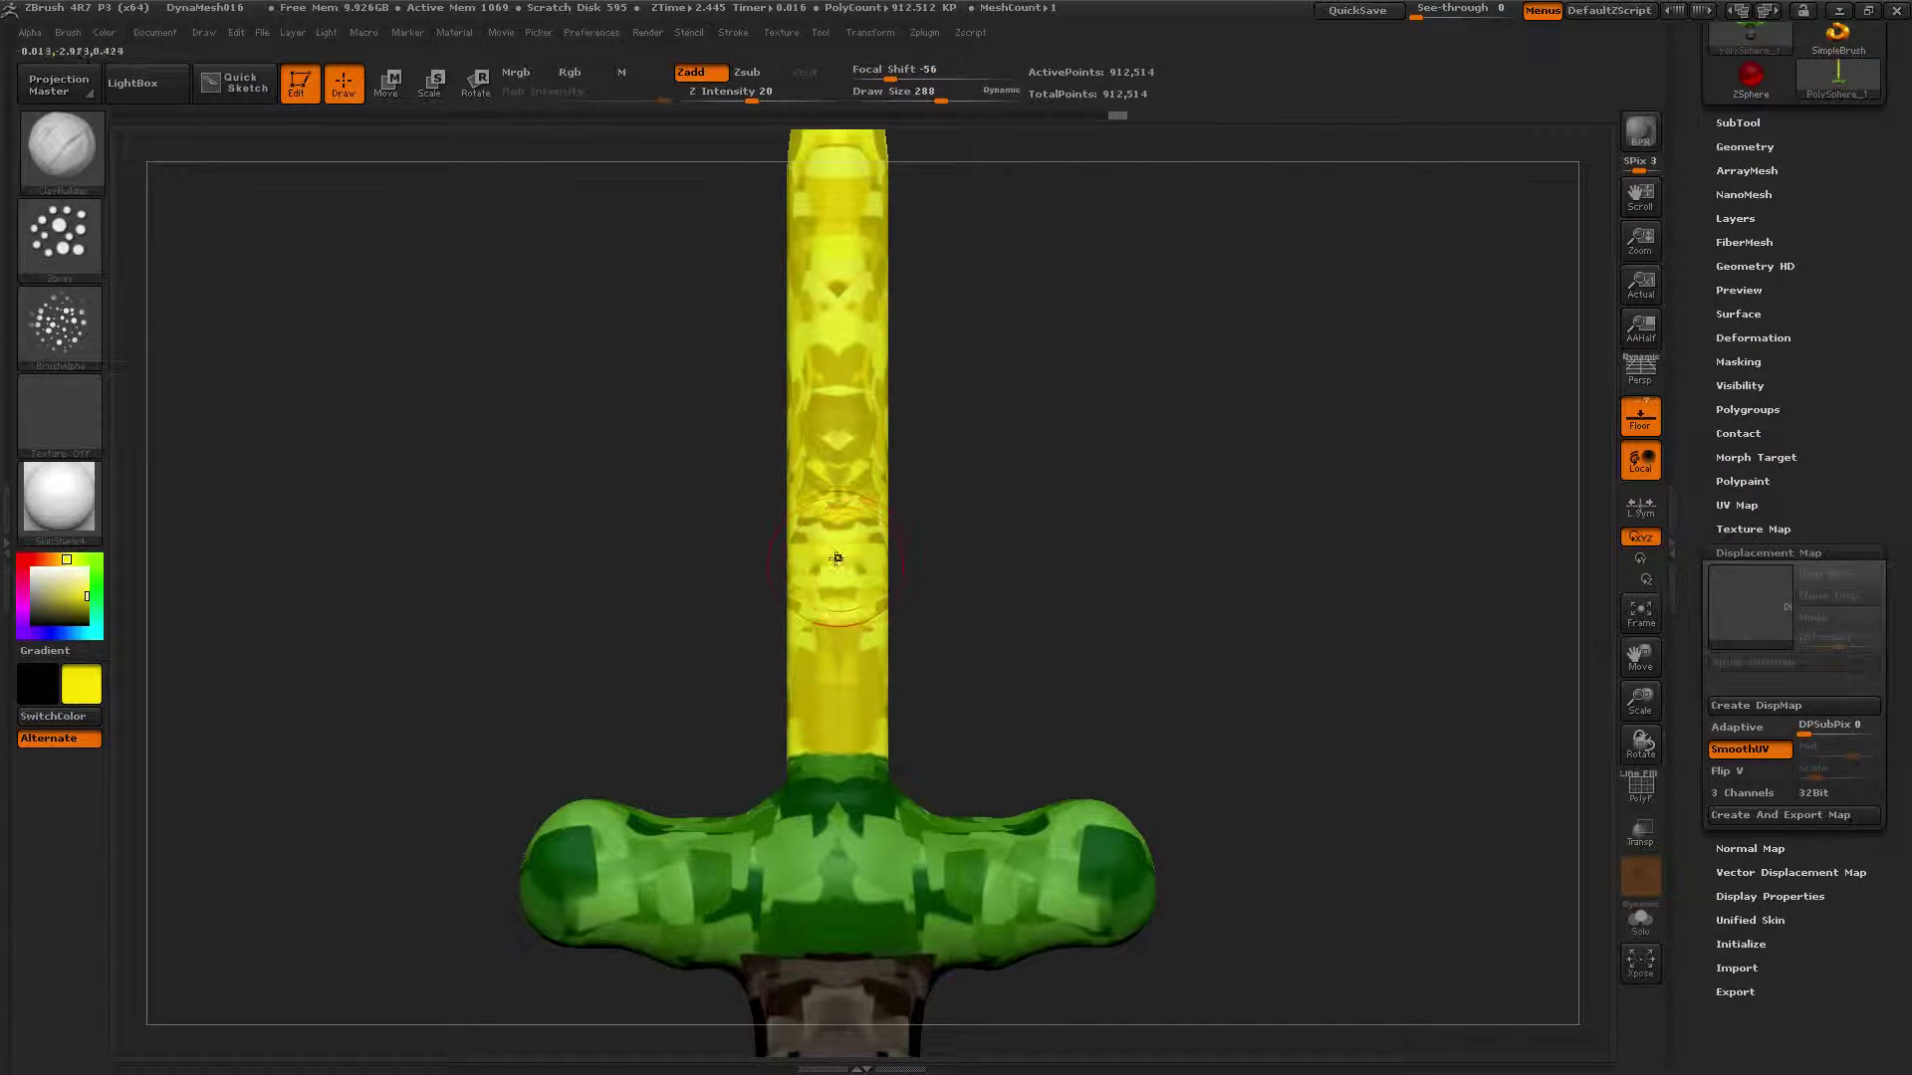
# Step: Try spraying the dotted alpha onto the blade, again with Z Intensity 2, and undo both strokes
pyautogui.moveTo(943, 673); pyautogui.dragTo(892, 677)
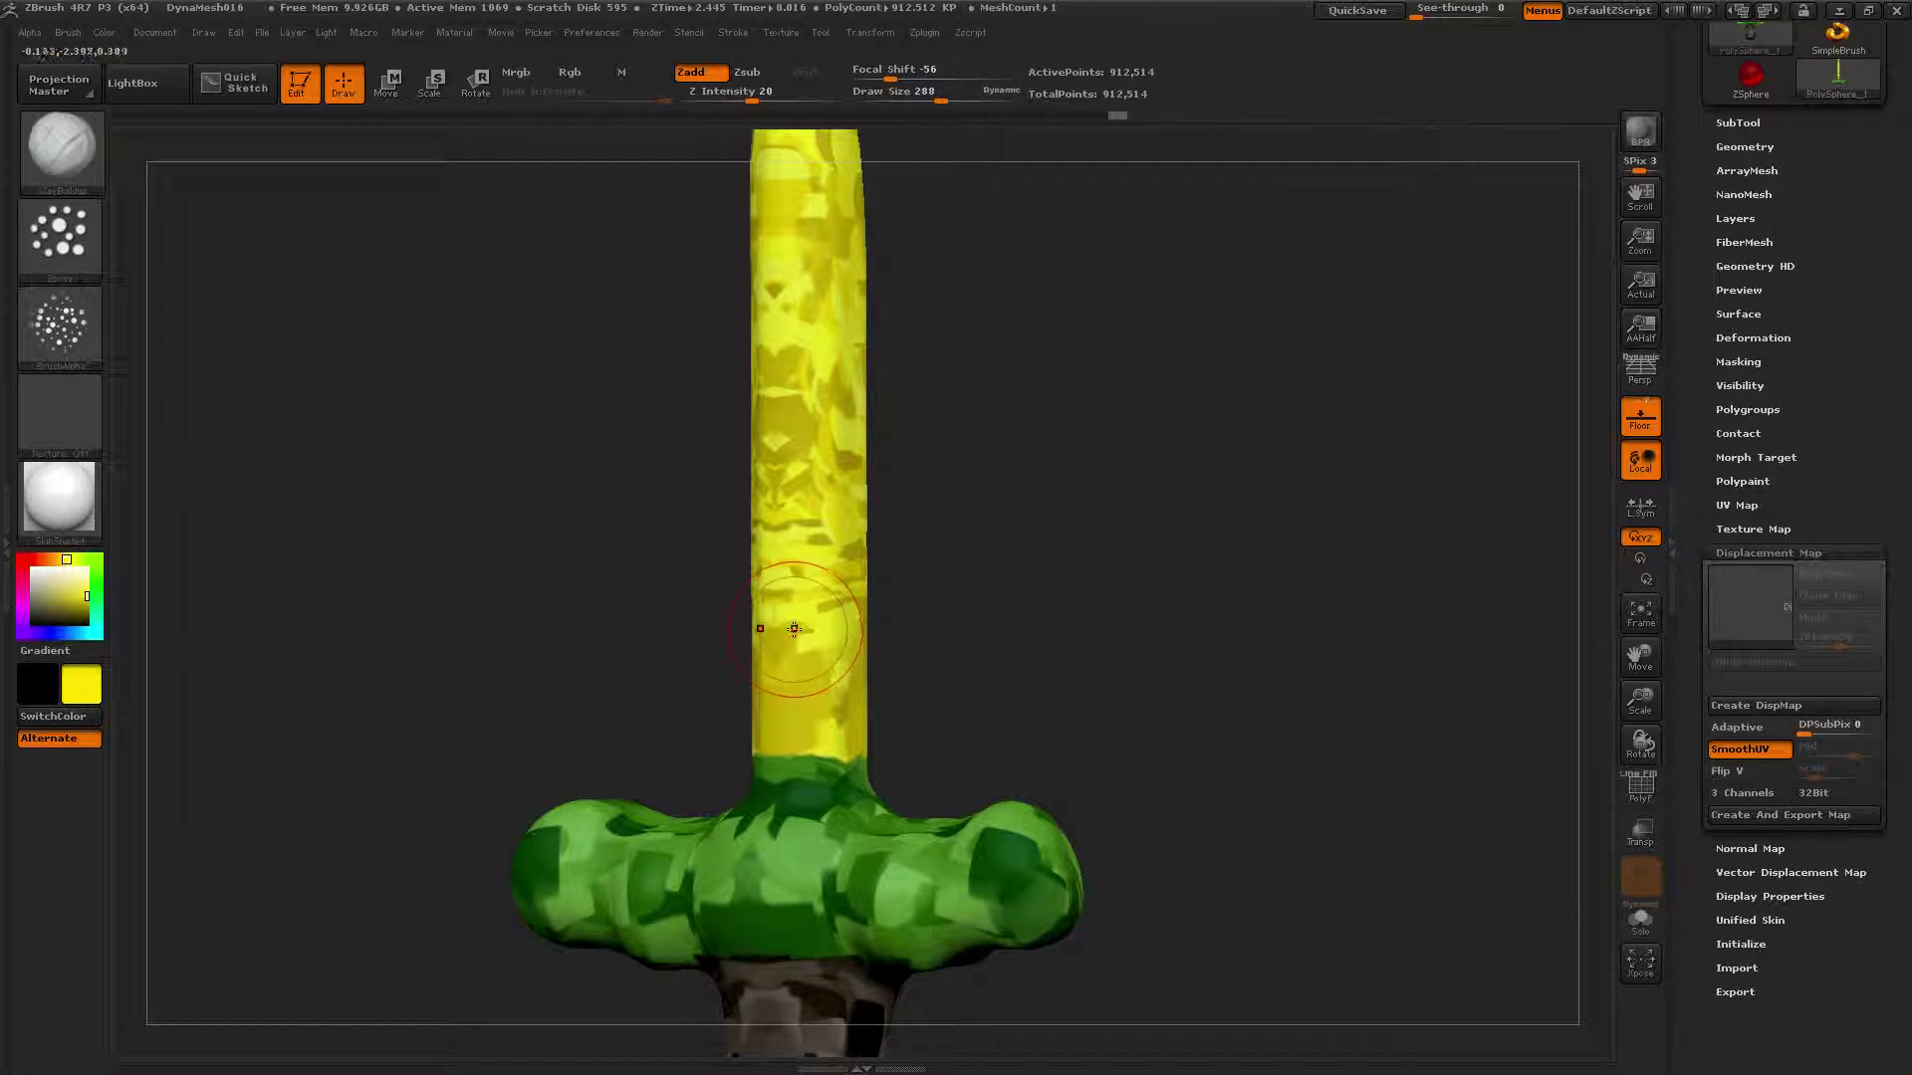
pyautogui.moveTo(797, 548)
pyautogui.mouseDown()
pyautogui.moveTo(801, 647)
pyautogui.moveTo(796, 498)
pyautogui.mouseUp()
pyautogui.hotkey('ctrl', 'z')
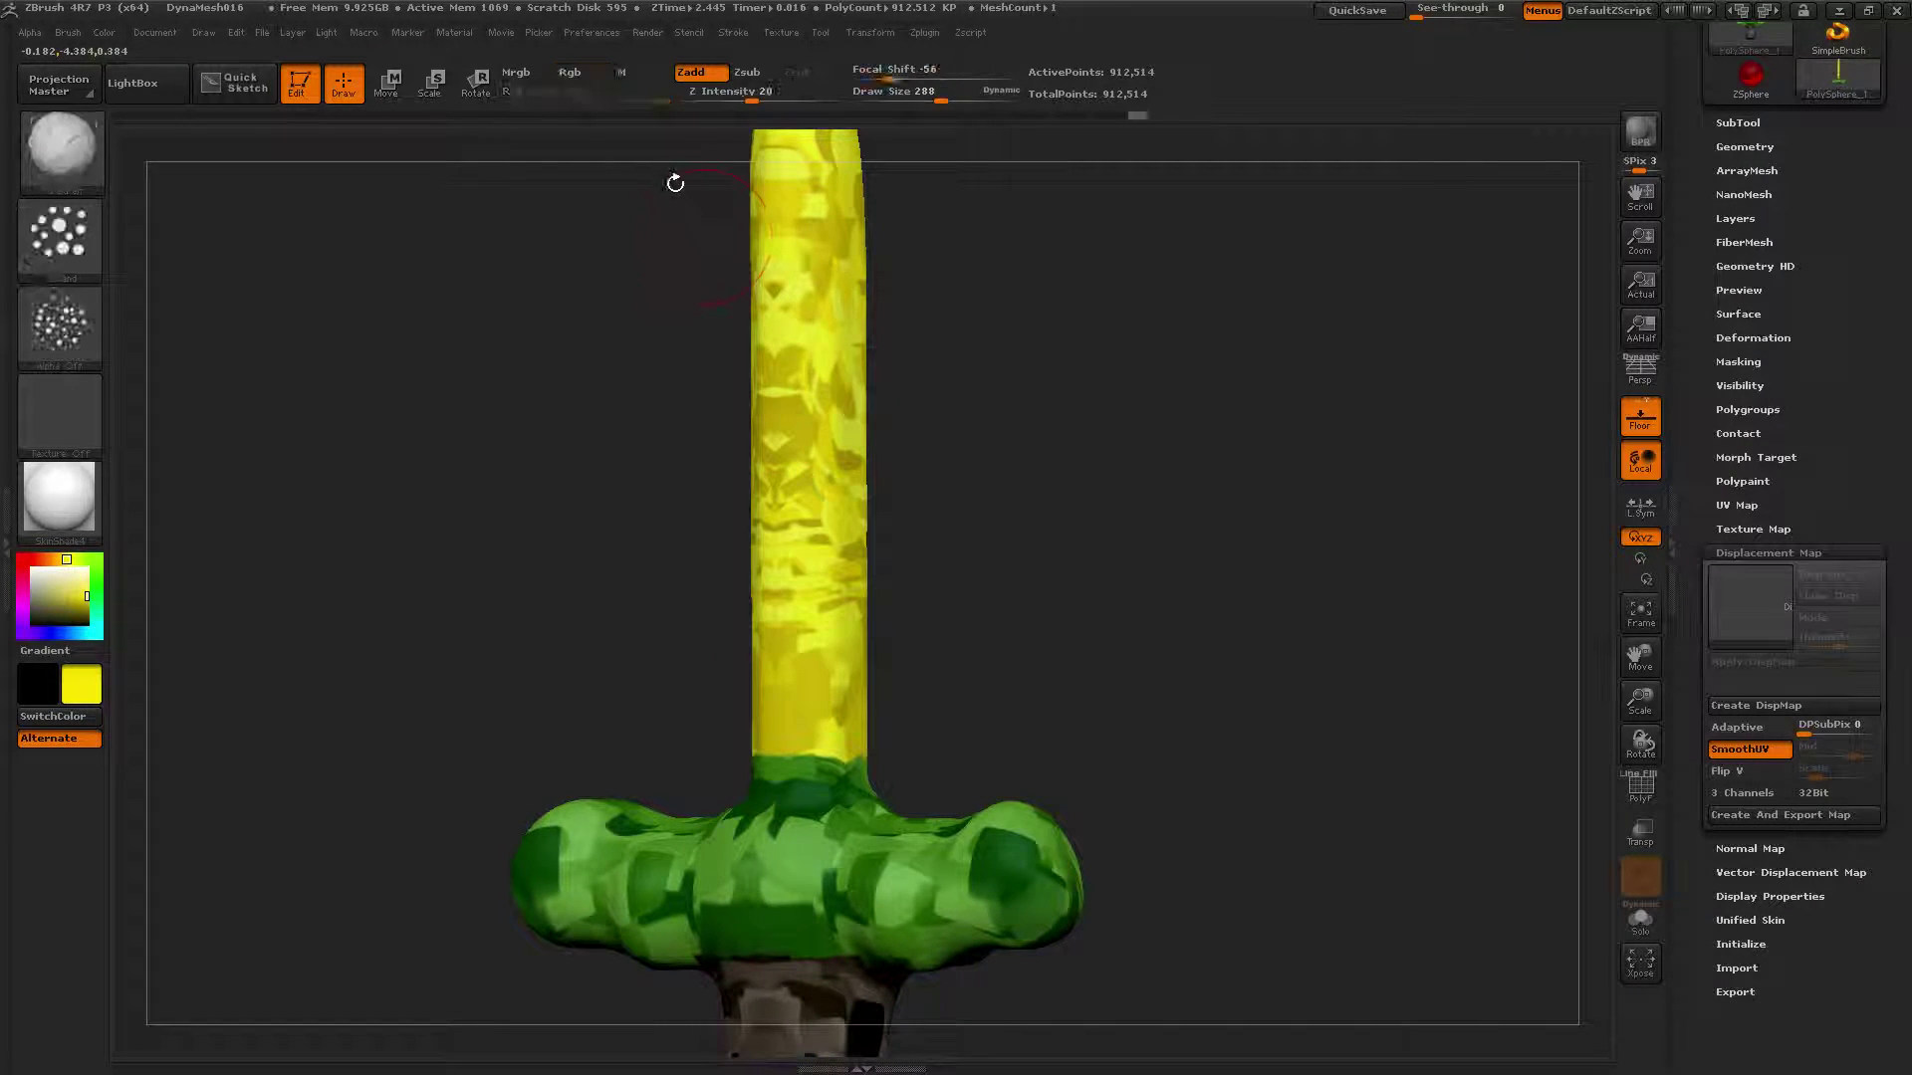
pyautogui.moveTo(725, 99); pyautogui.dragTo(704, 101)
pyautogui.moveTo(827, 388)
pyautogui.mouseDown()
pyautogui.moveTo(828, 363)
pyautogui.moveTo(830, 550)
pyautogui.mouseUp()
pyautogui.hotkey('ctrl', 'z')
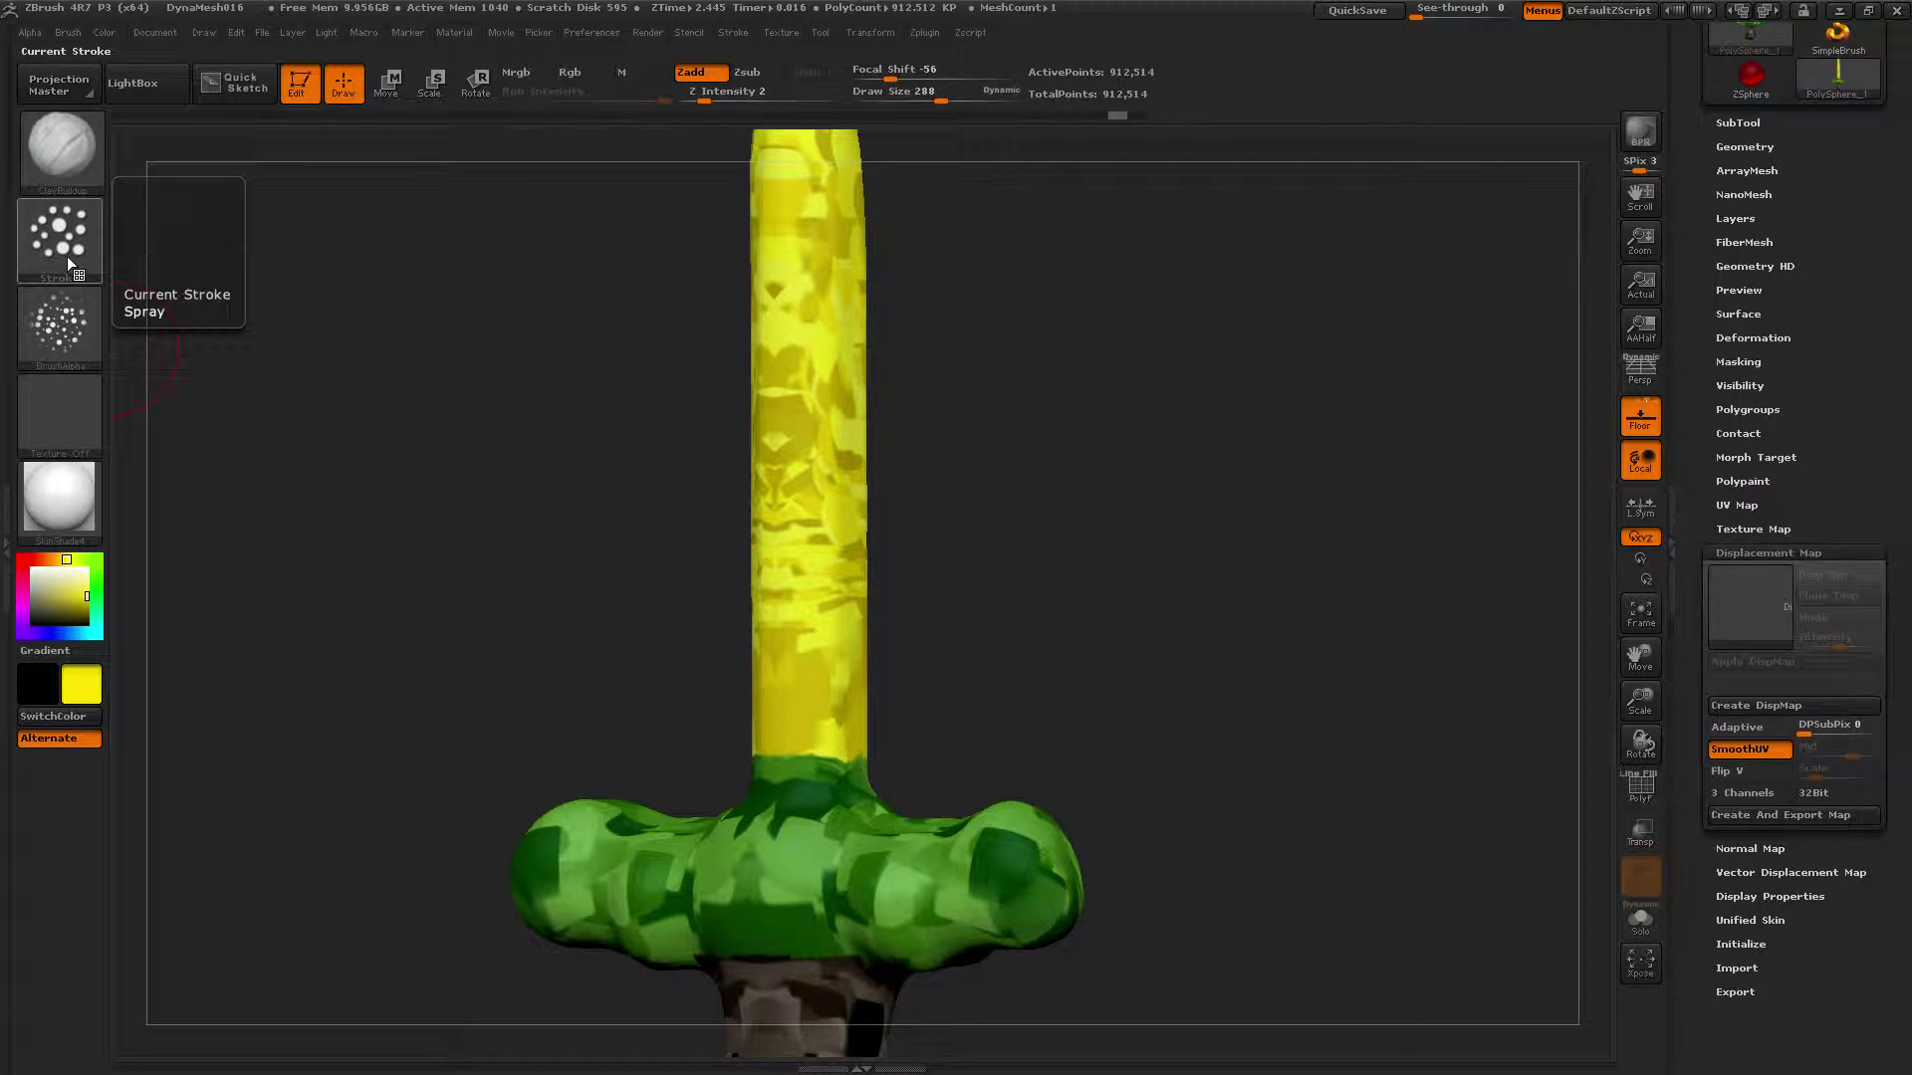
# Step: Switch the brush to the DragRect stroke, set Z Intensity to 34, and stamp the dotted relief on the middle of the blade
pyautogui.click(68, 255)
pyautogui.click(263, 256)
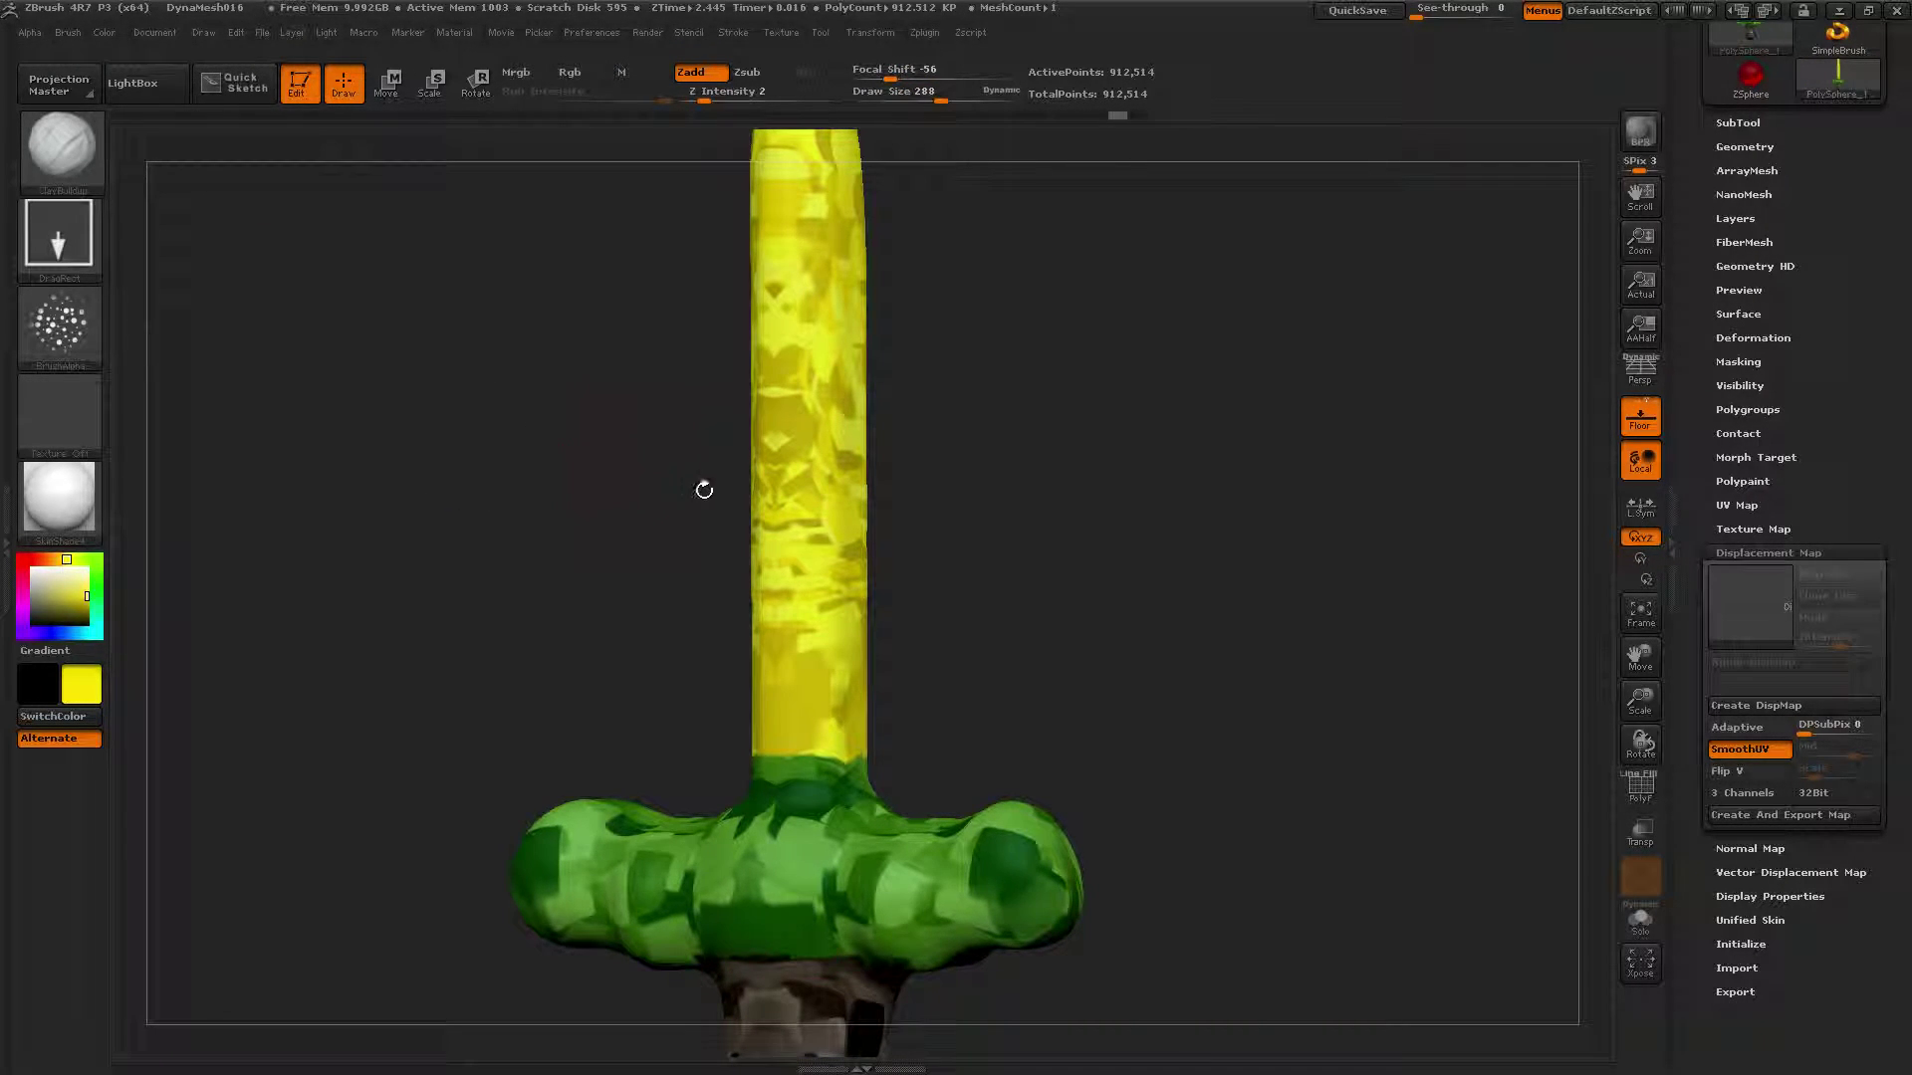
pyautogui.moveTo(758, 527); pyautogui.dragTo(832, 565)
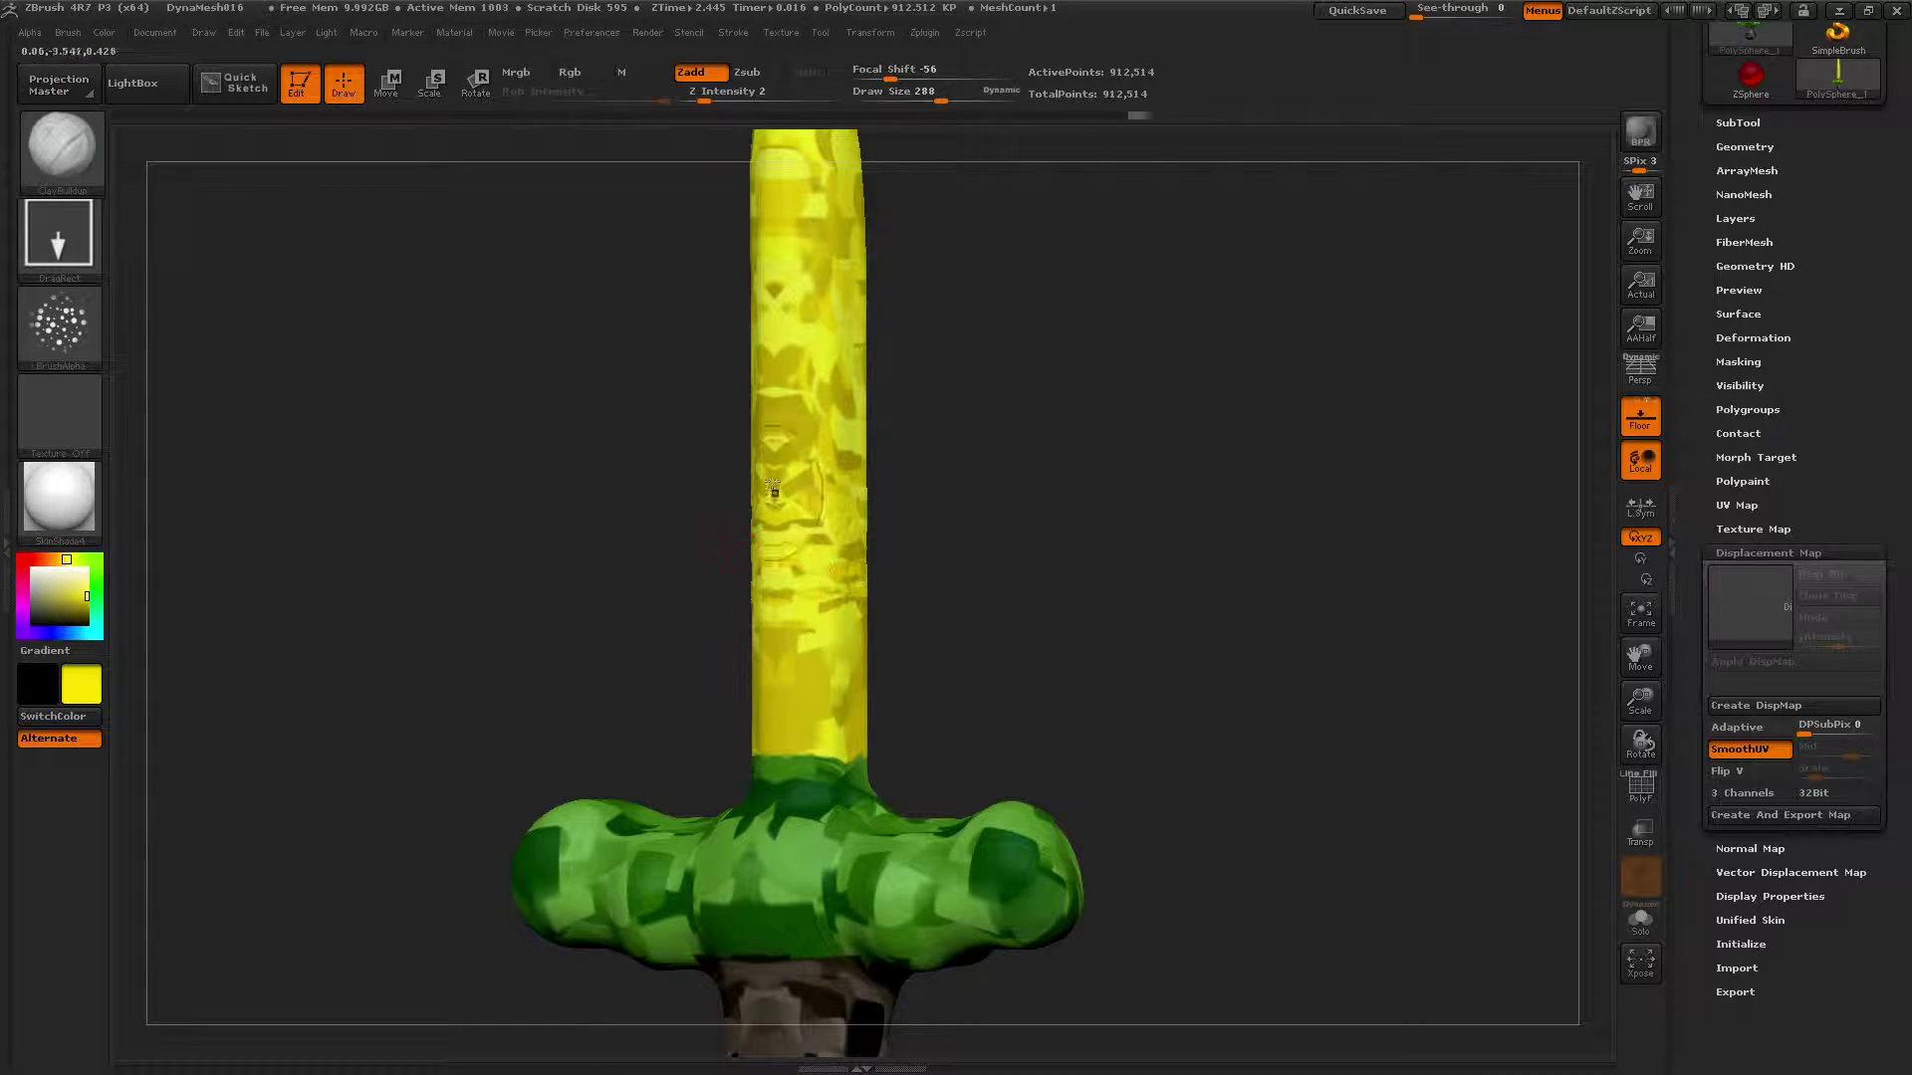
pyautogui.moveTo(704, 97); pyautogui.dragTo(773, 98)
pyautogui.moveTo(784, 344); pyautogui.dragTo(811, 469)
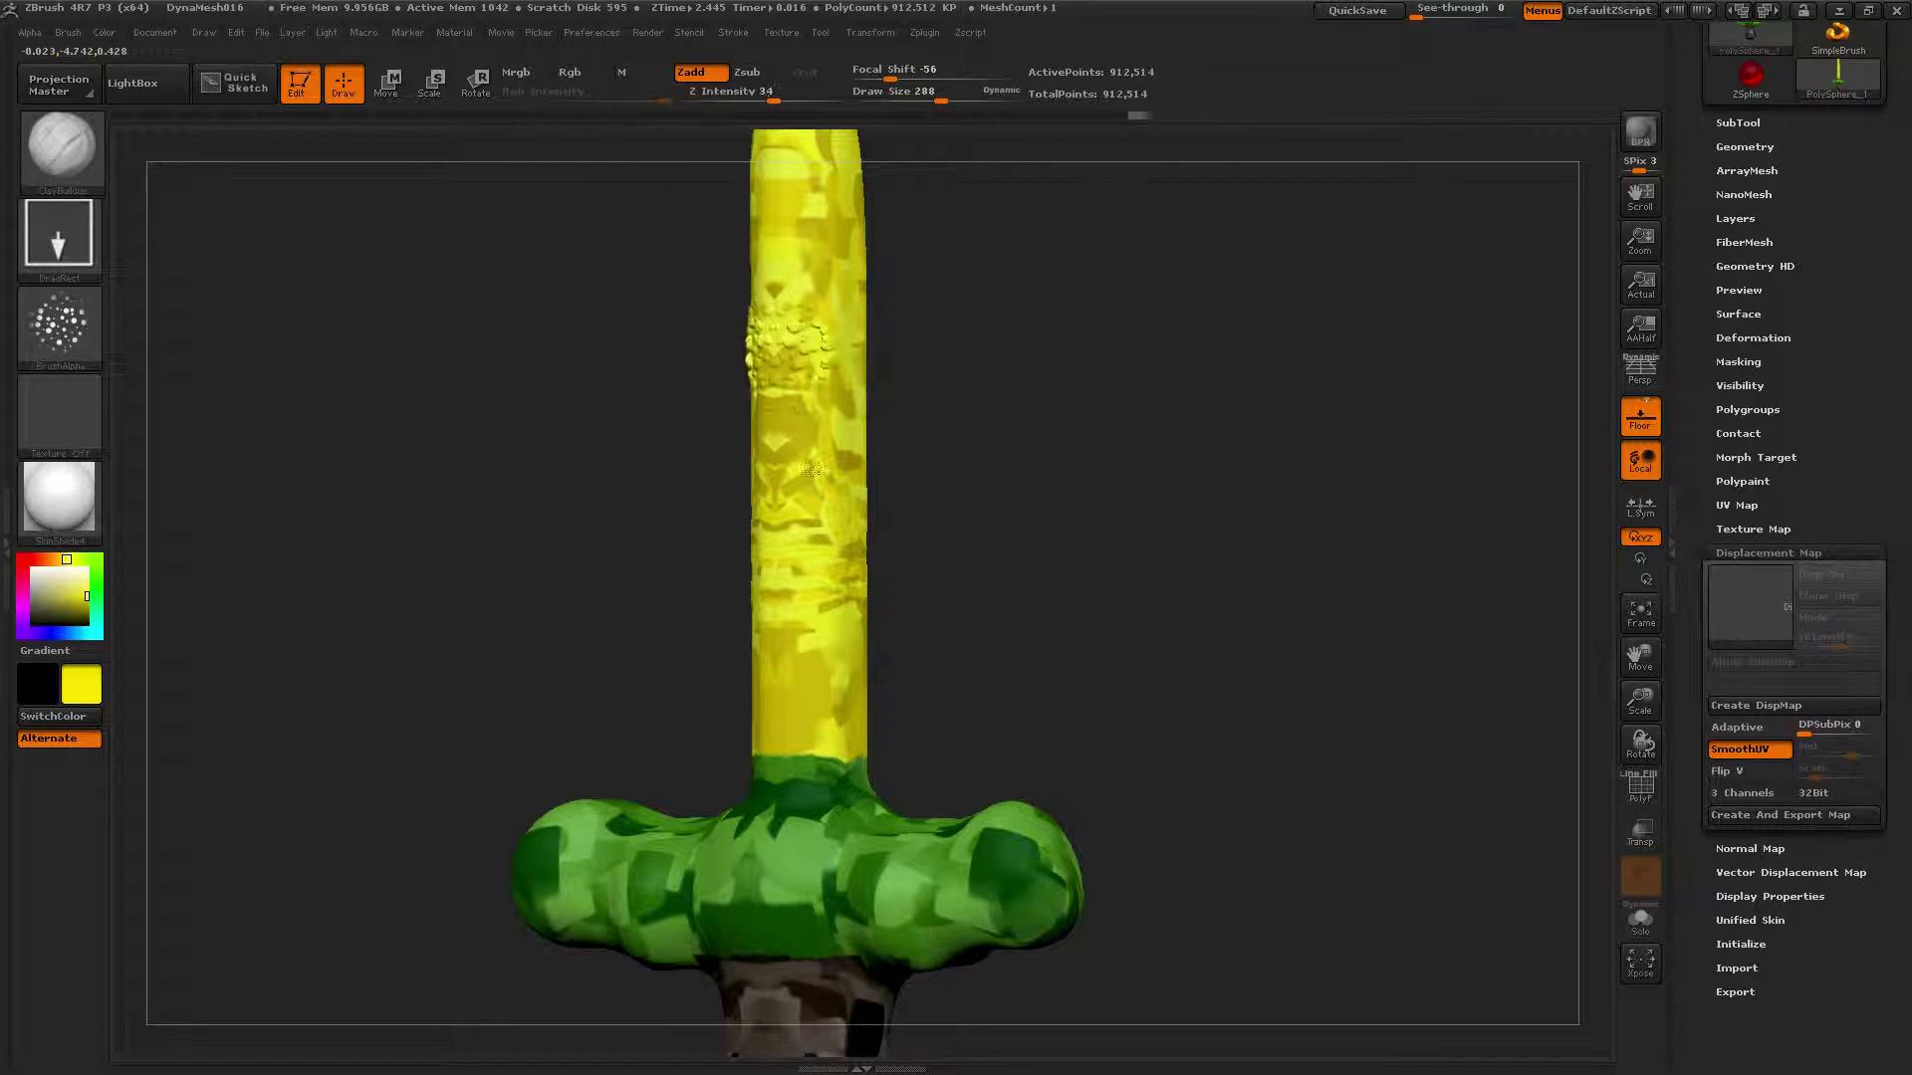
# Step: Stamp the dotted relief along the rest of the blade, from near its tip down towards the crossguard
pyautogui.moveTo(635, 482)
pyautogui.mouseDown()
pyautogui.moveTo(610, 439)
pyautogui.moveTo(670, 567)
pyautogui.mouseUp()
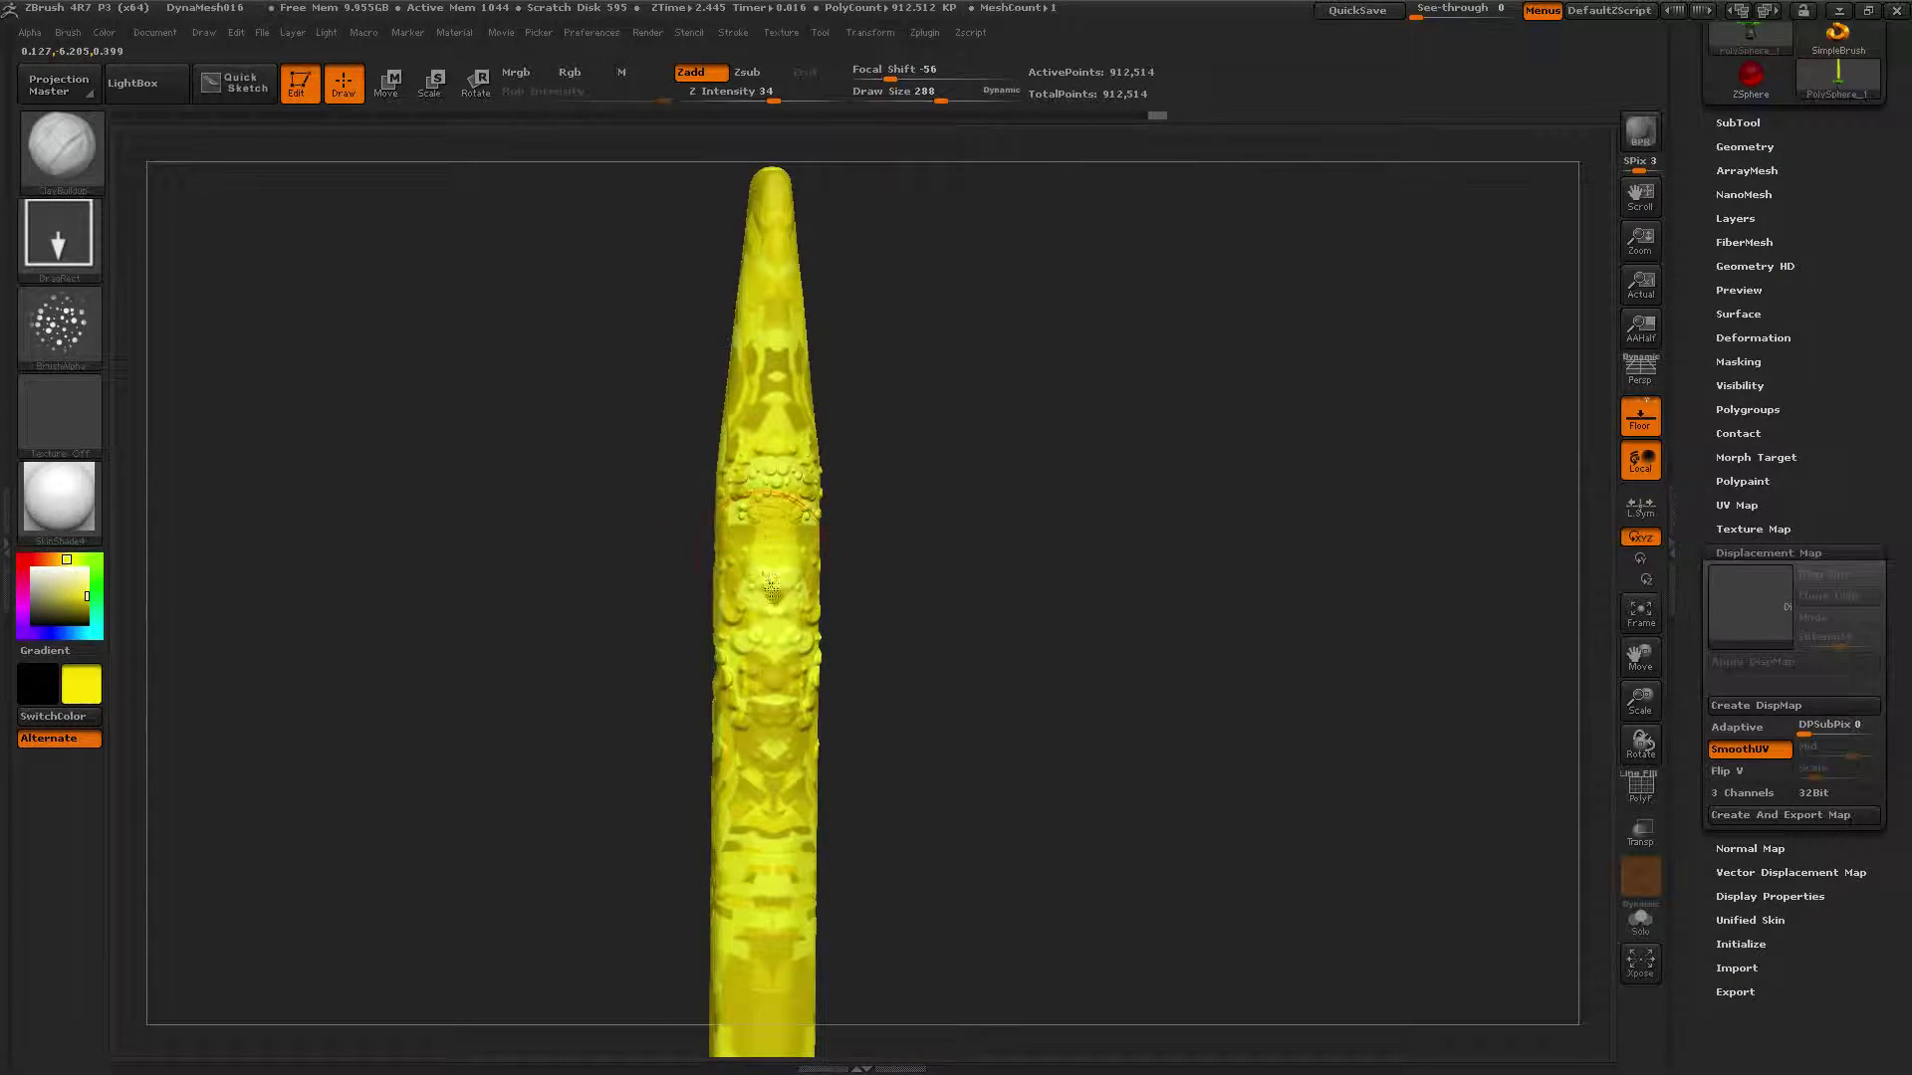
pyautogui.moveTo(774, 336); pyautogui.dragTo(786, 455)
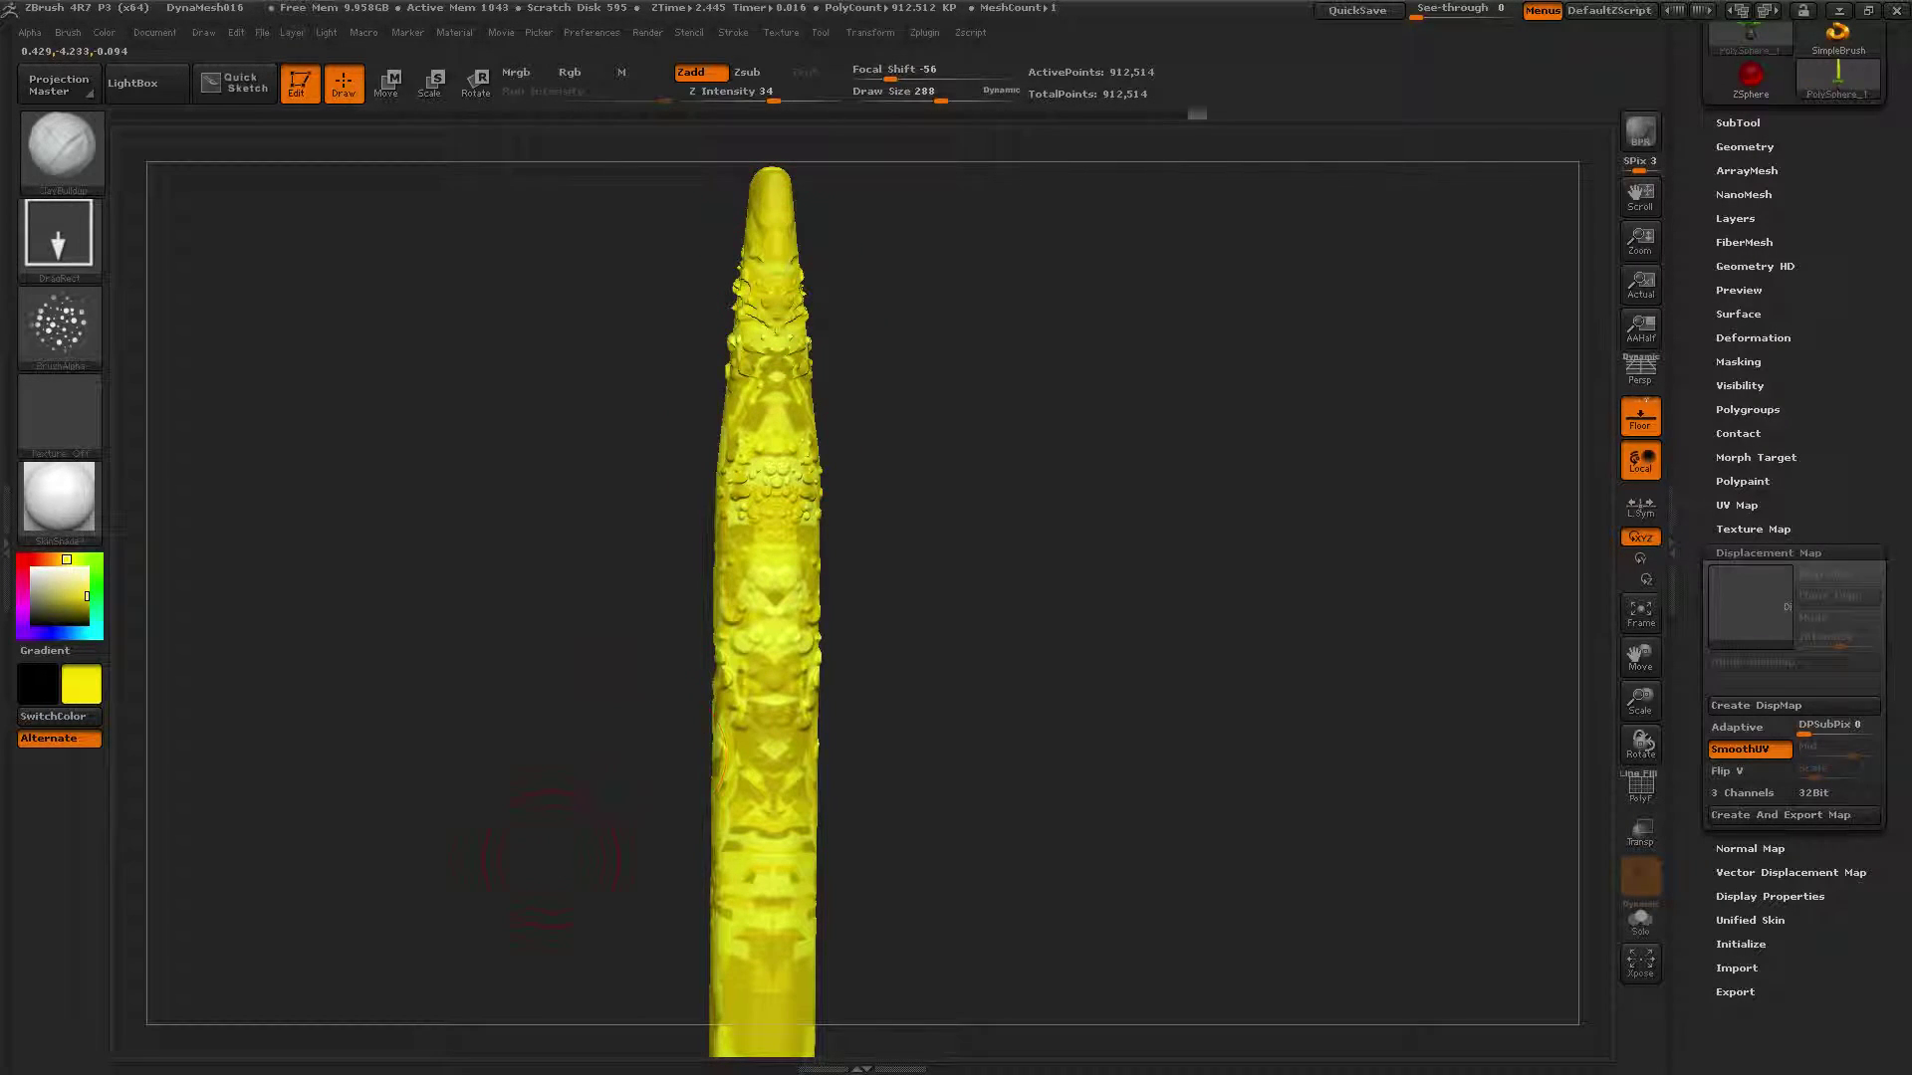
pyautogui.keyDown('alt'); pyautogui.moveTo(550, 858); pyautogui.dragTo(632, 559); pyautogui.keyUp('alt')
pyautogui.moveTo(760, 468); pyautogui.dragTo(797, 528)
pyautogui.moveTo(761, 329); pyautogui.dragTo(828, 526)
# Step: Stamp the dotted relief over the handle and crossguard and check the bumps from several angles
pyautogui.moveTo(737, 855); pyautogui.dragTo(802, 877)
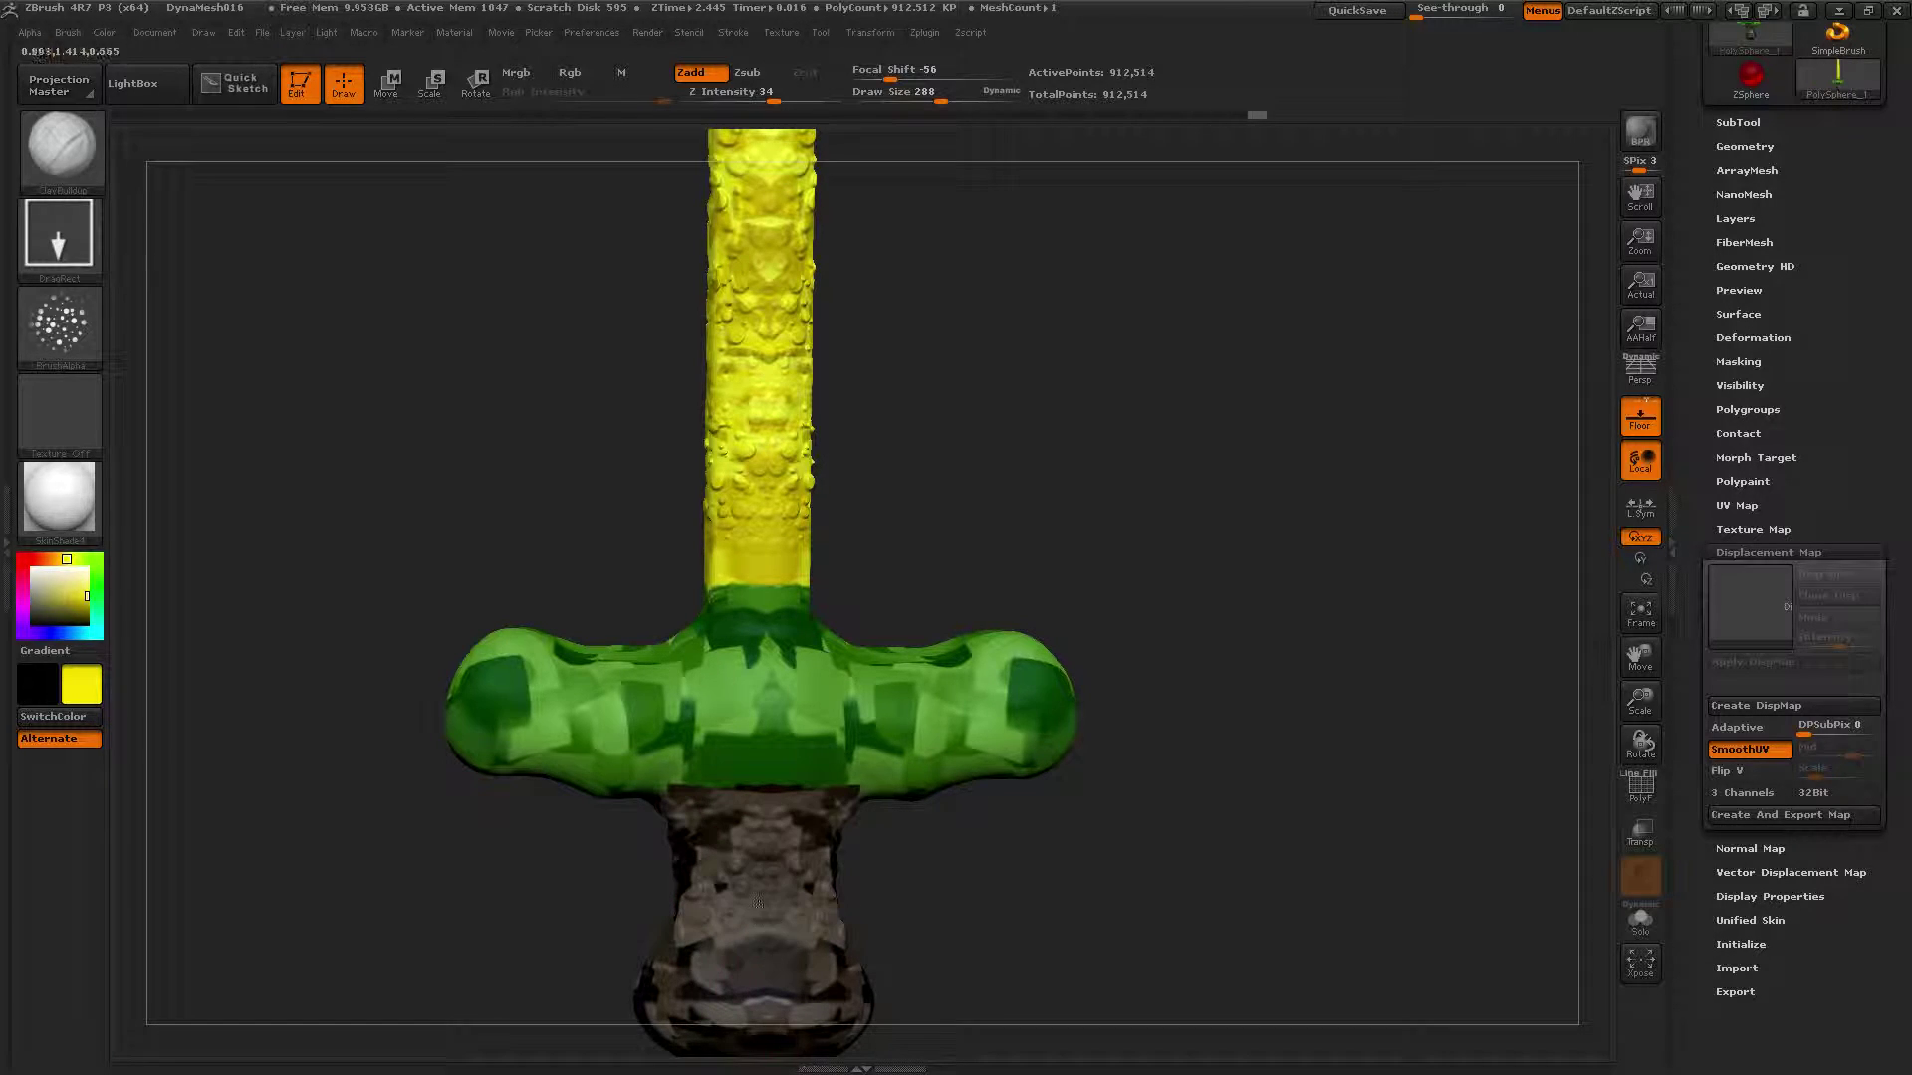
pyautogui.moveTo(926, 914); pyautogui.dragTo(824, 875)
pyautogui.moveTo(969, 971); pyautogui.dragTo(1026, 946)
pyautogui.moveTo(696, 597); pyautogui.dragTo(1090, 541)
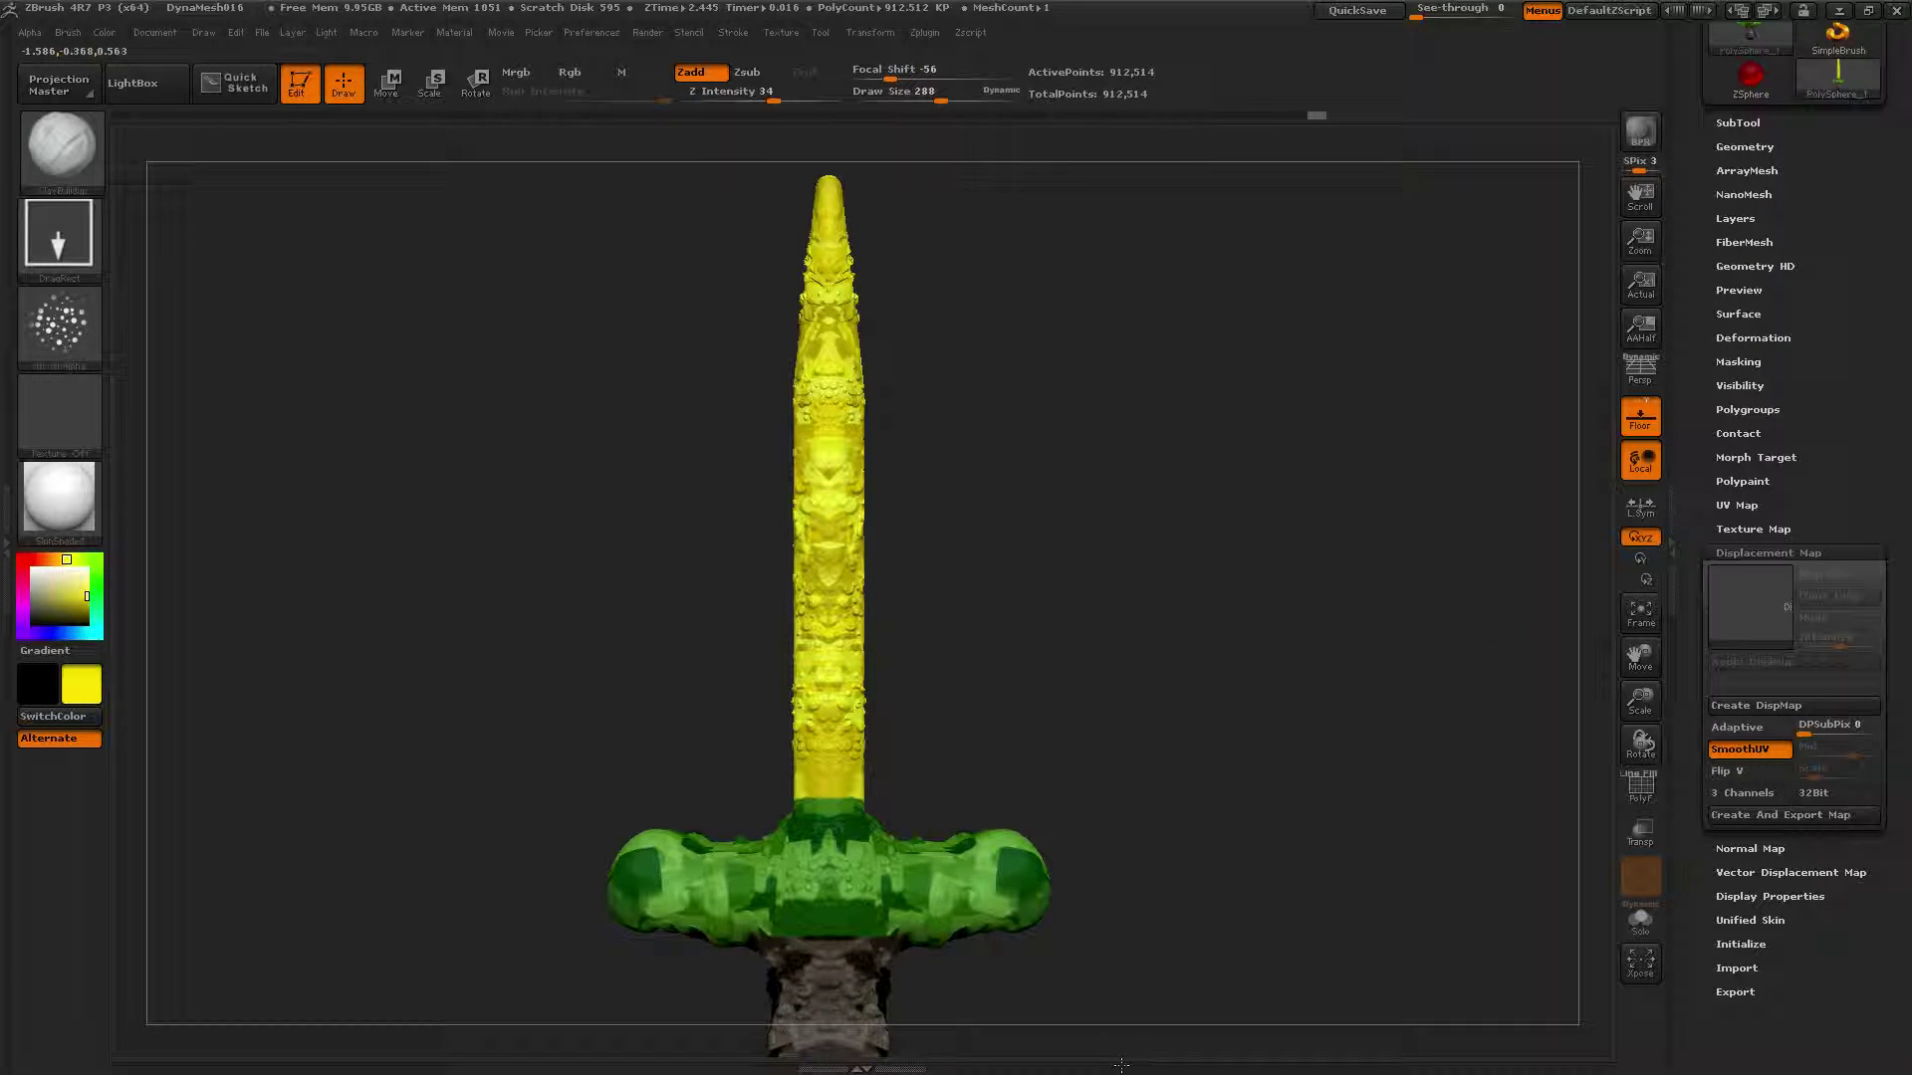
pyautogui.moveTo(1130, 870)
pyautogui.mouseDown()
pyautogui.moveTo(944, 851)
pyautogui.moveTo(1032, 934)
pyautogui.mouseUp()
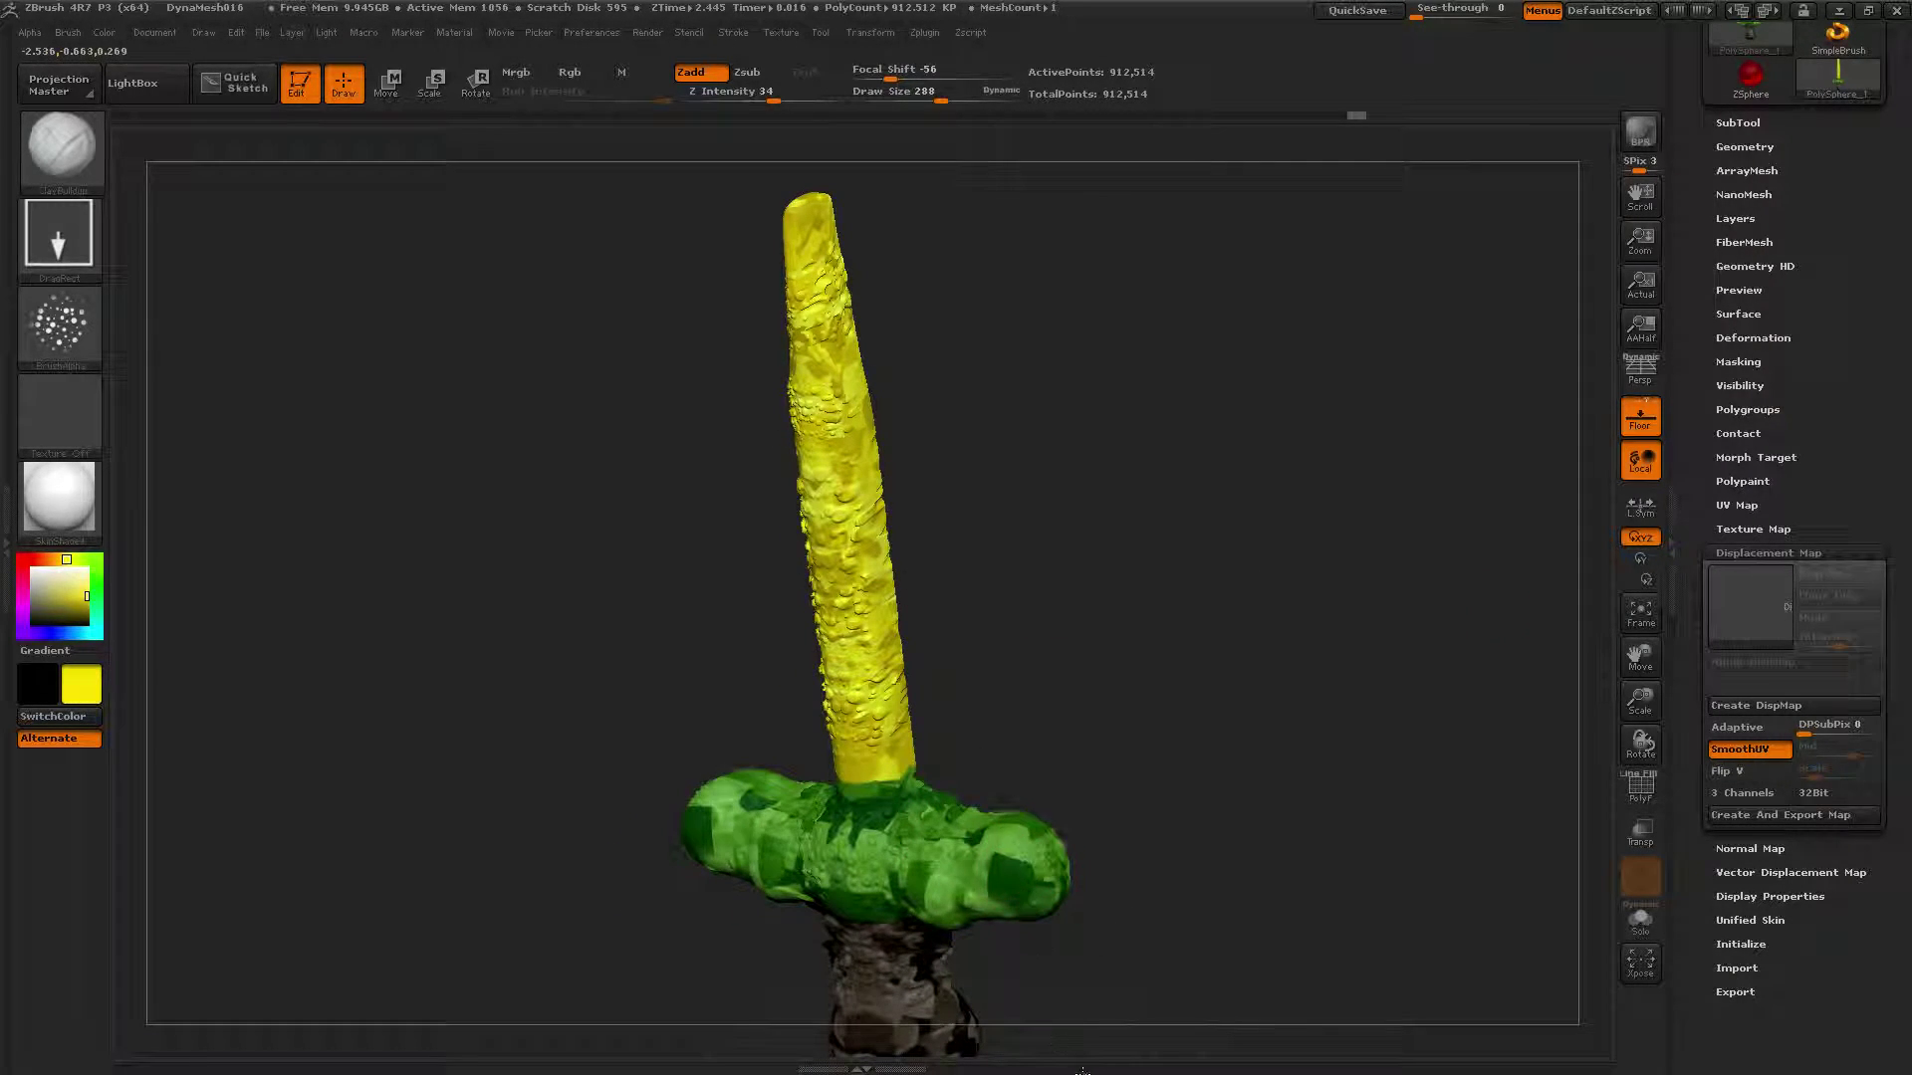
pyautogui.moveTo(1084, 1071); pyautogui.dragTo(1311, 674)
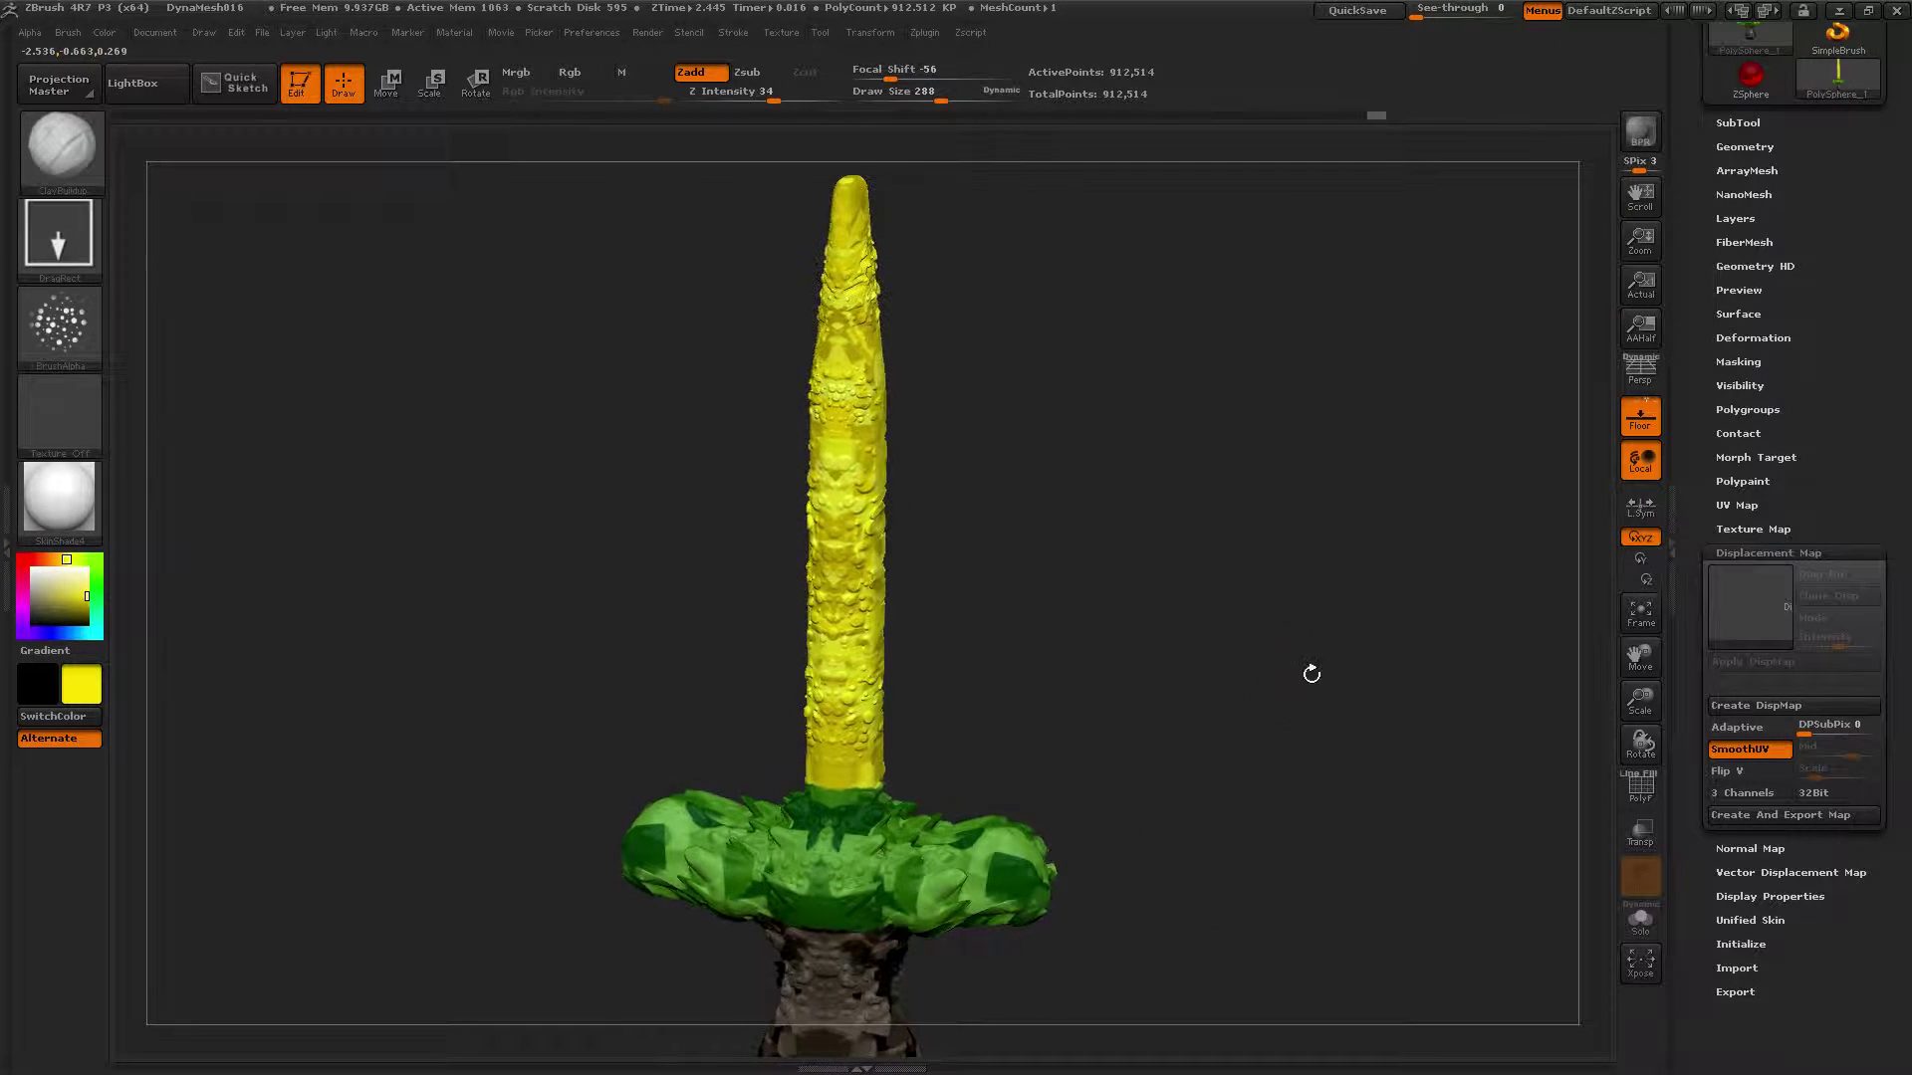
# Step: Lower the sword to subdivision level 1 and create a displacement map from its sculpted detail
pyautogui.click(1727, 146)
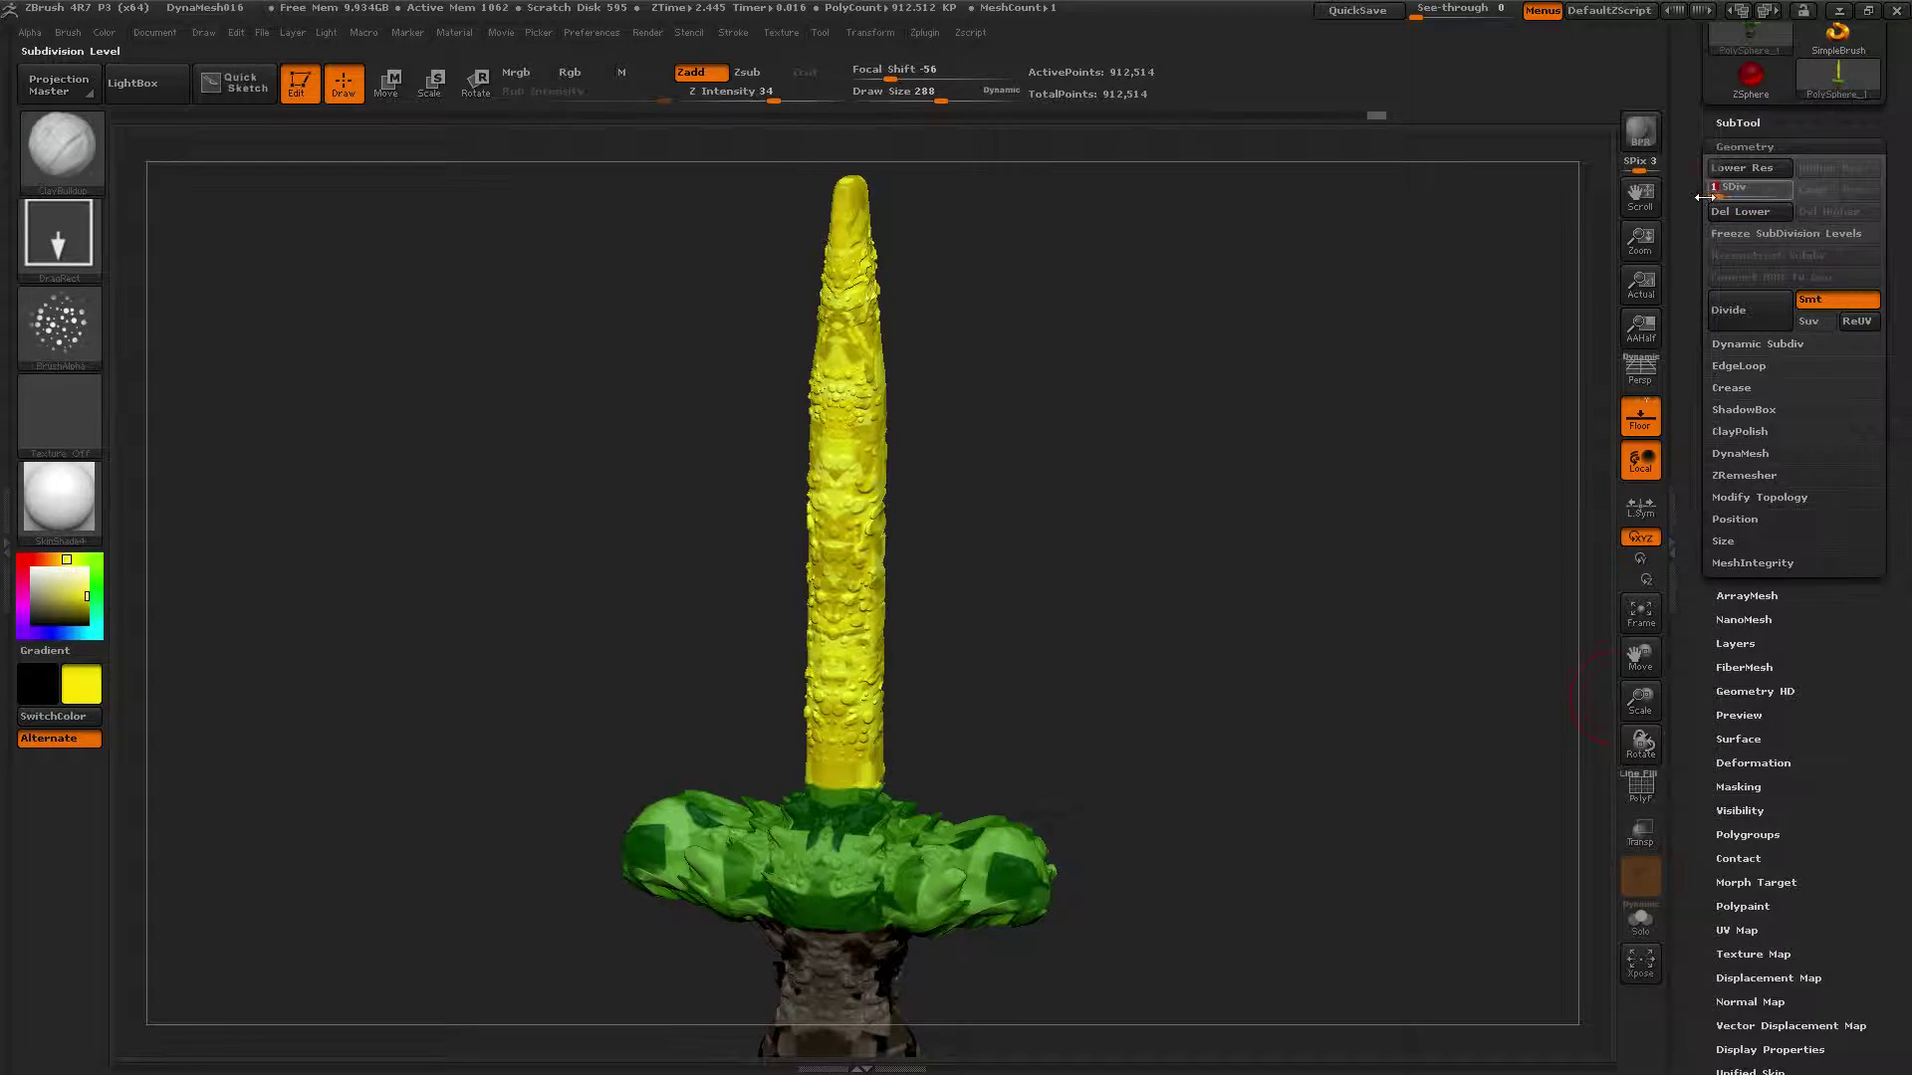
pyautogui.click(1704, 196)
pyautogui.moveTo(1699, 886); pyautogui.dragTo(1700, 742)
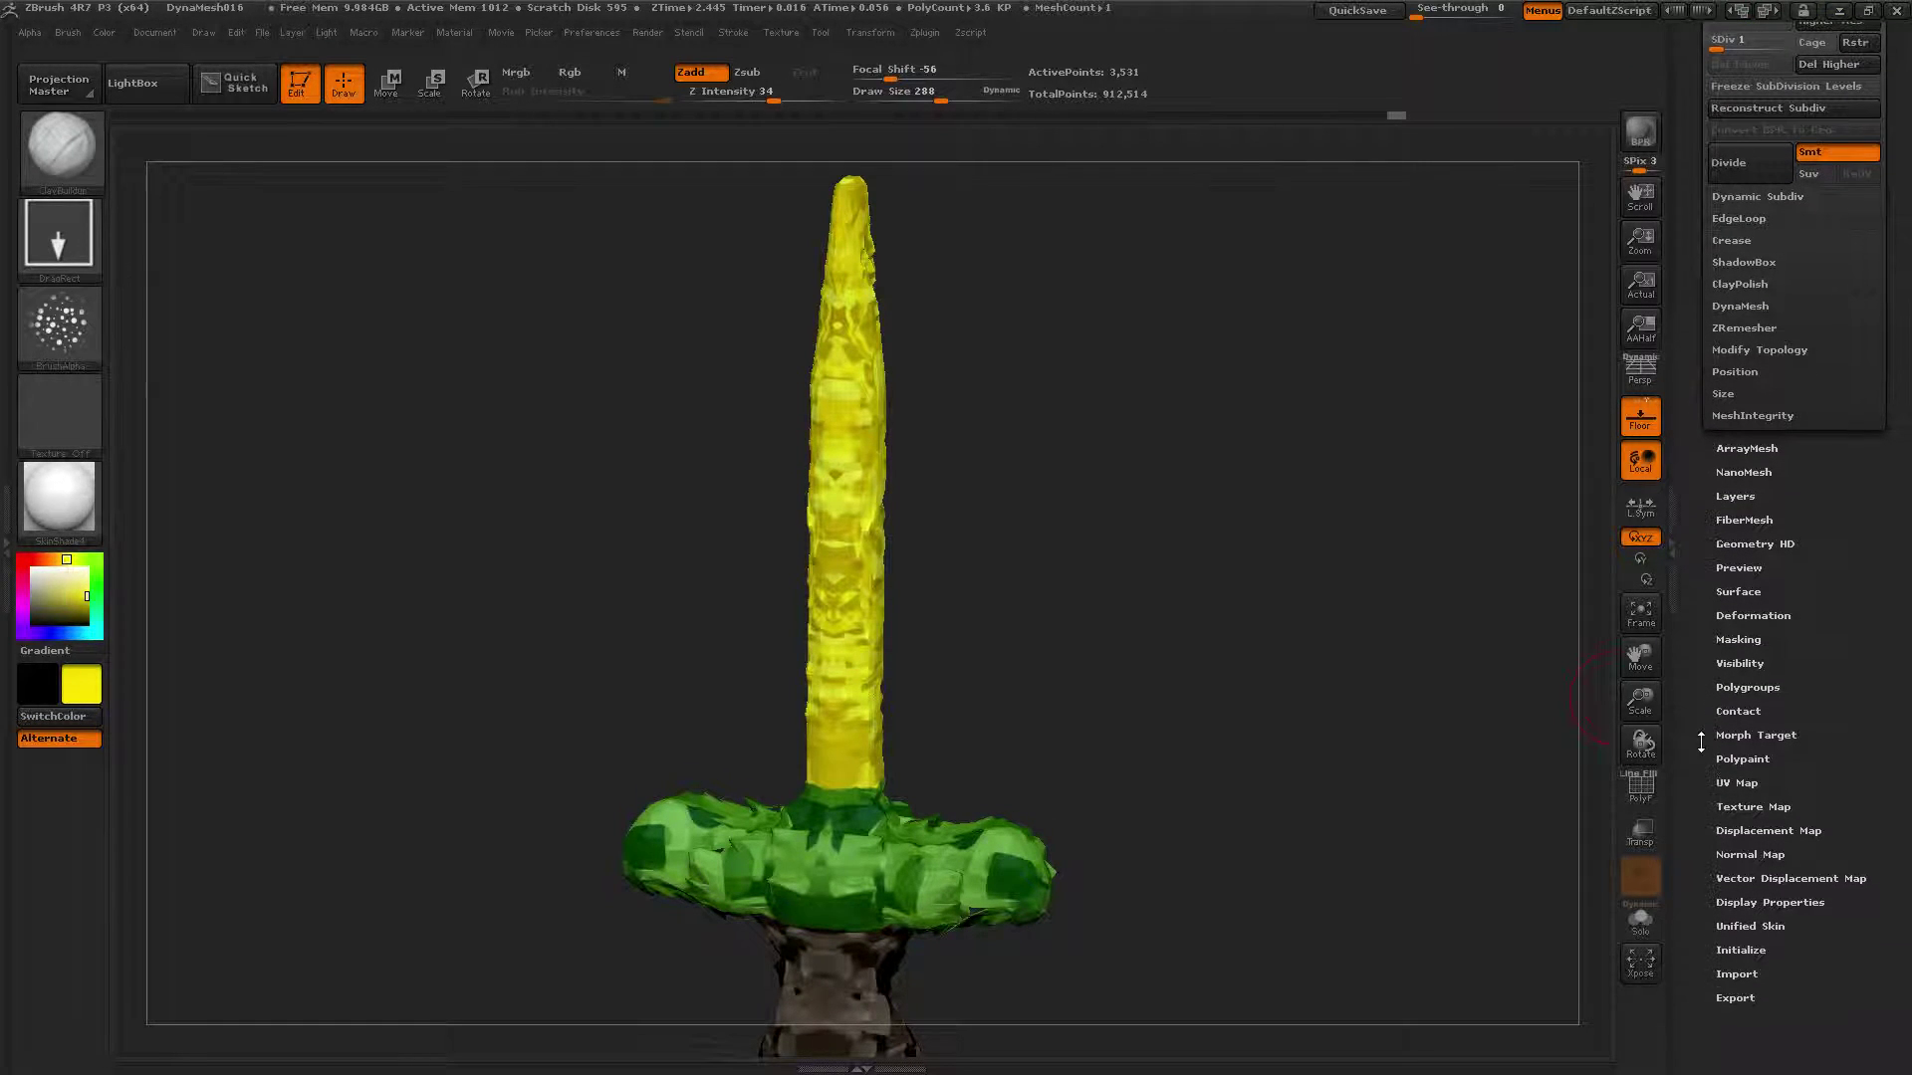
pyautogui.click(1752, 831)
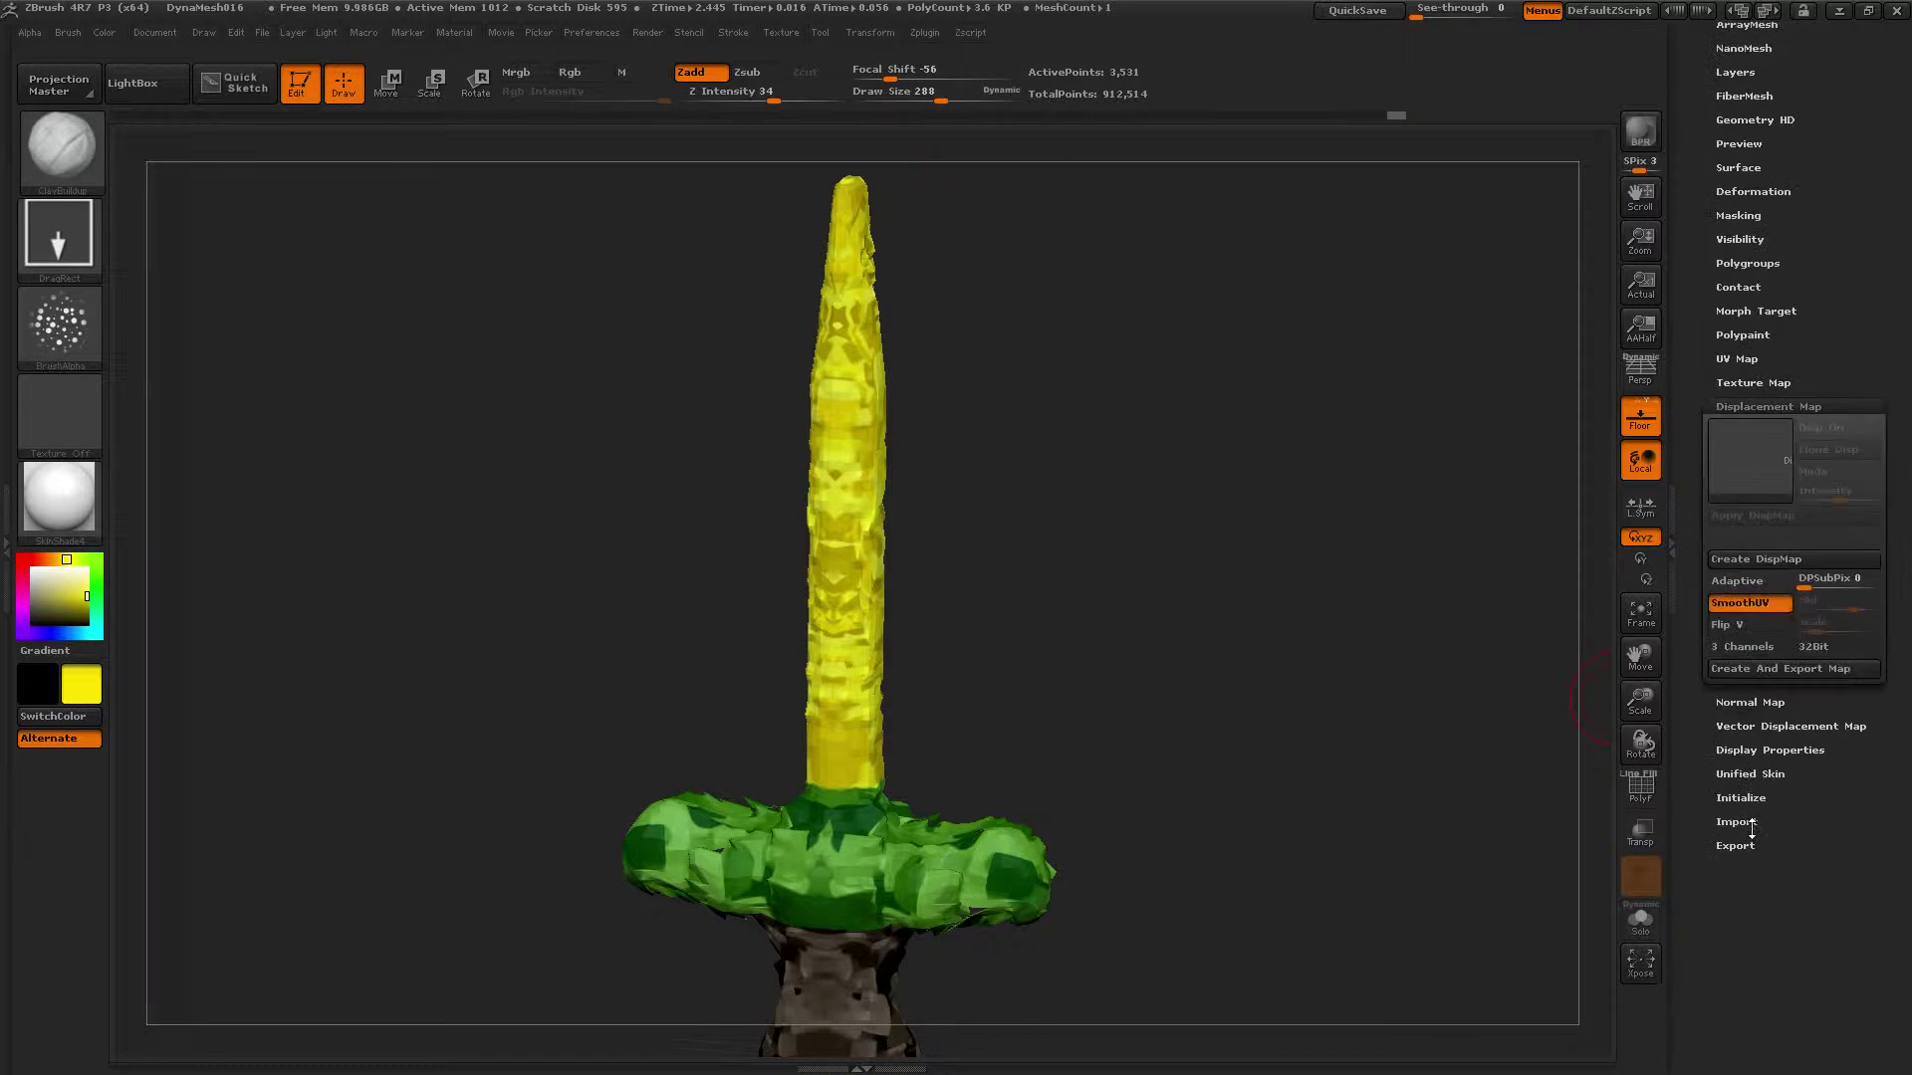
pyautogui.click(1770, 559)
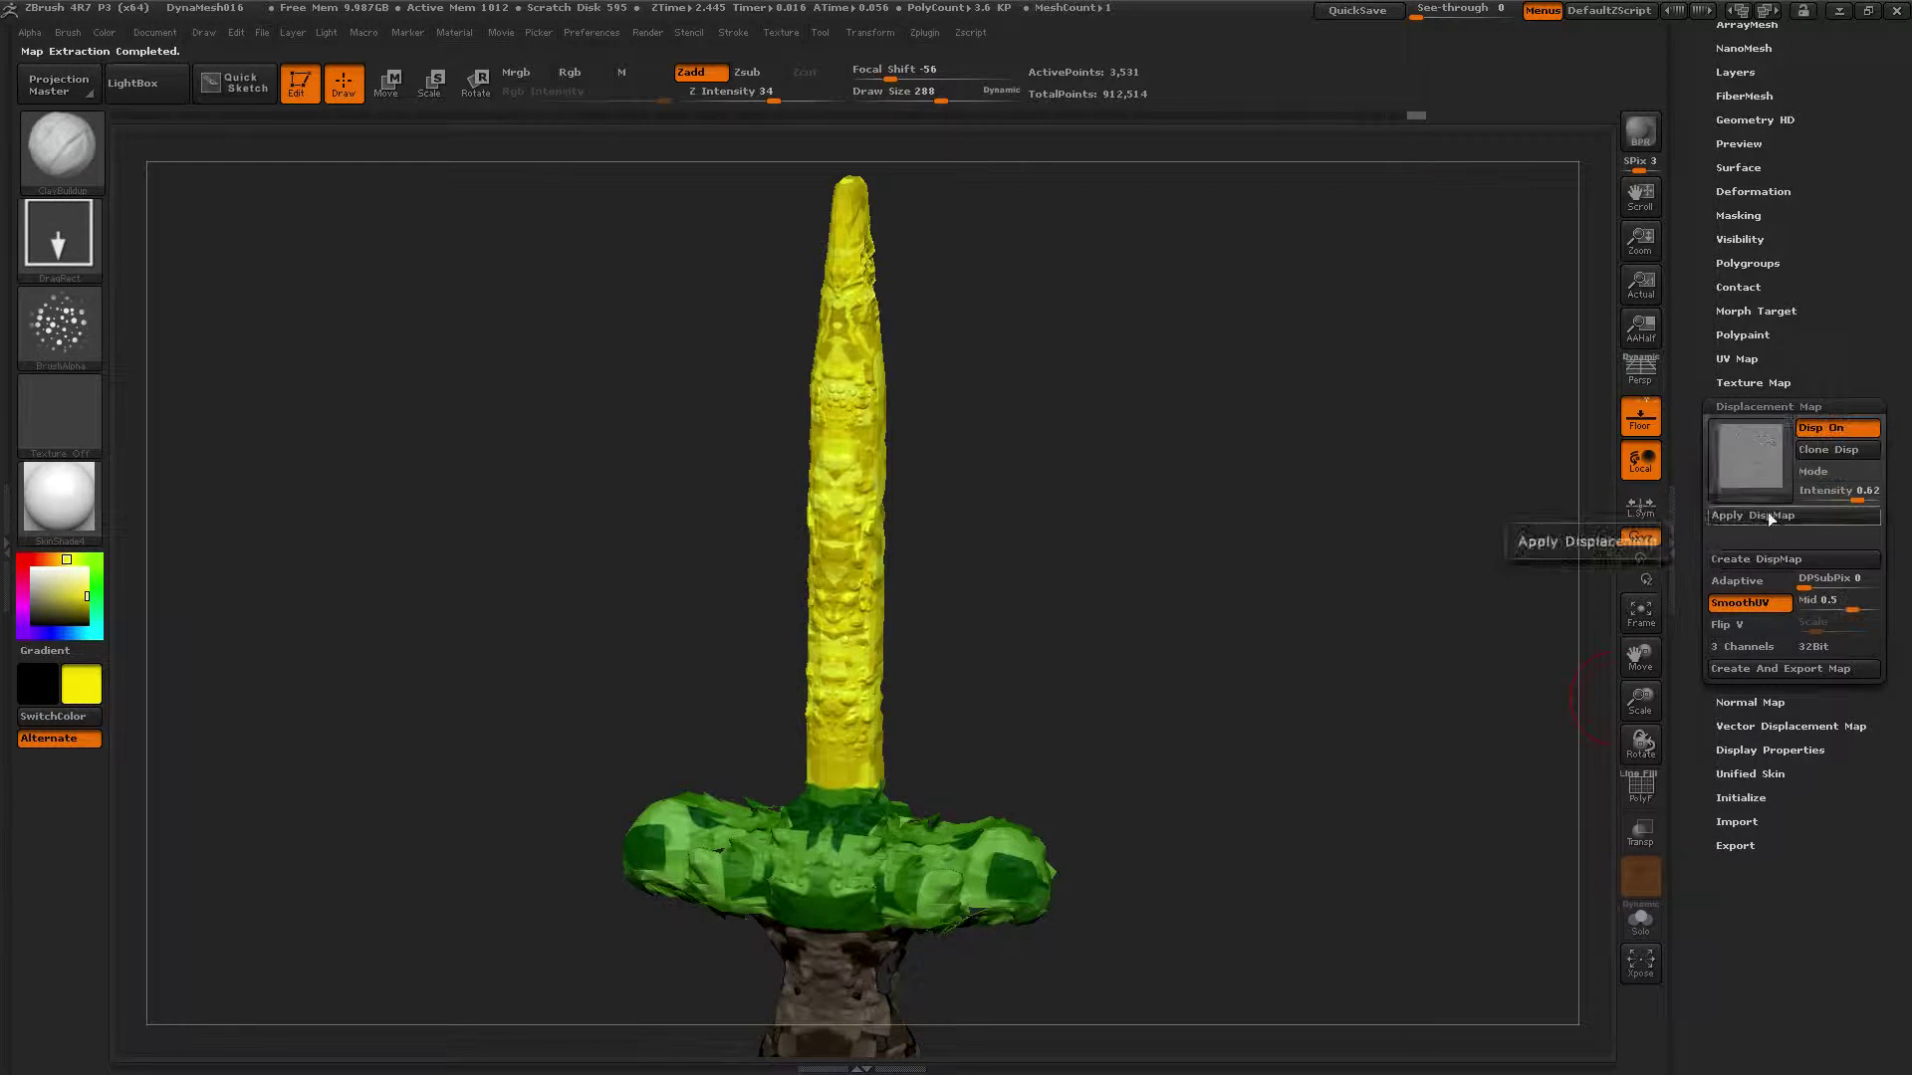
pyautogui.moveTo(1750, 462)
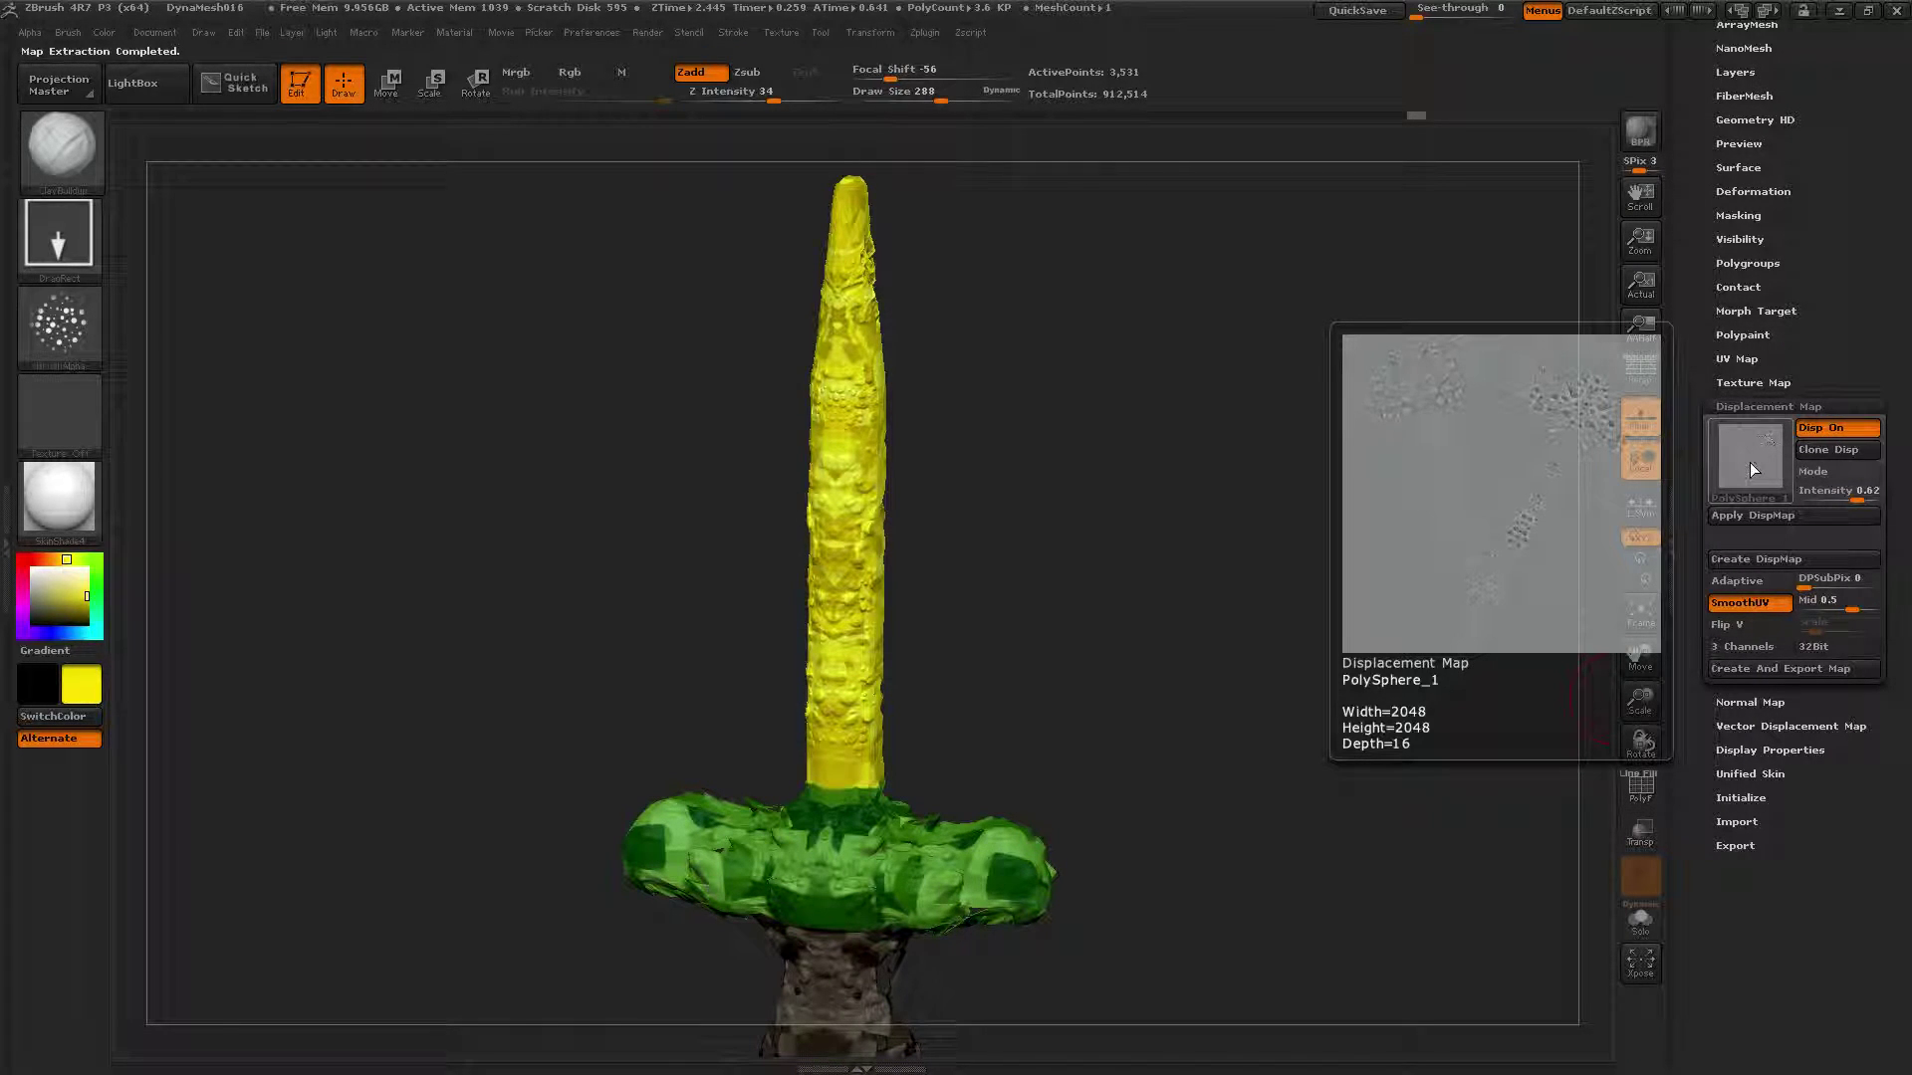
# Step: Raise the displacement map's intensity to about 4.73 and view the exaggerated relief on the sword
pyautogui.click(1858, 499)
pyautogui.moveTo(1865, 500); pyautogui.dragTo(1870, 500)
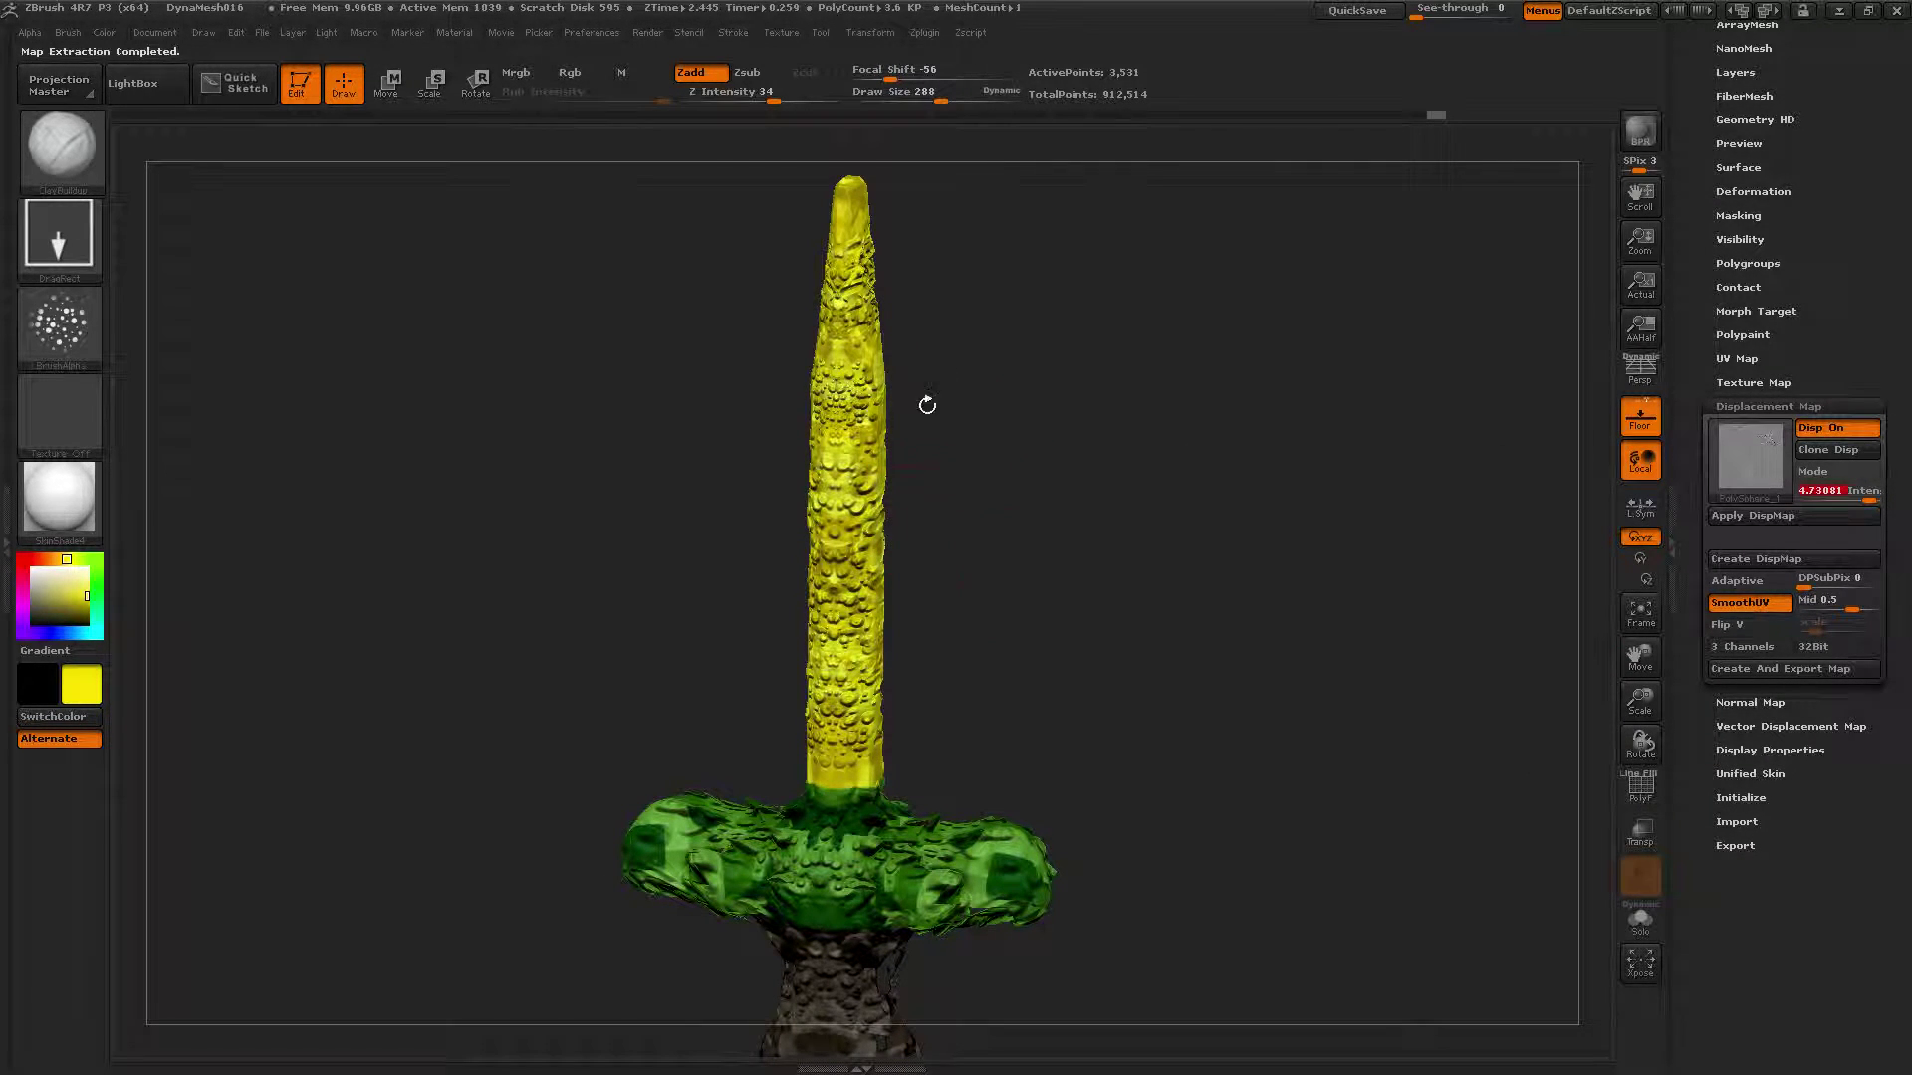
pyautogui.moveTo(1152, 596); pyautogui.dragTo(1157, 571)
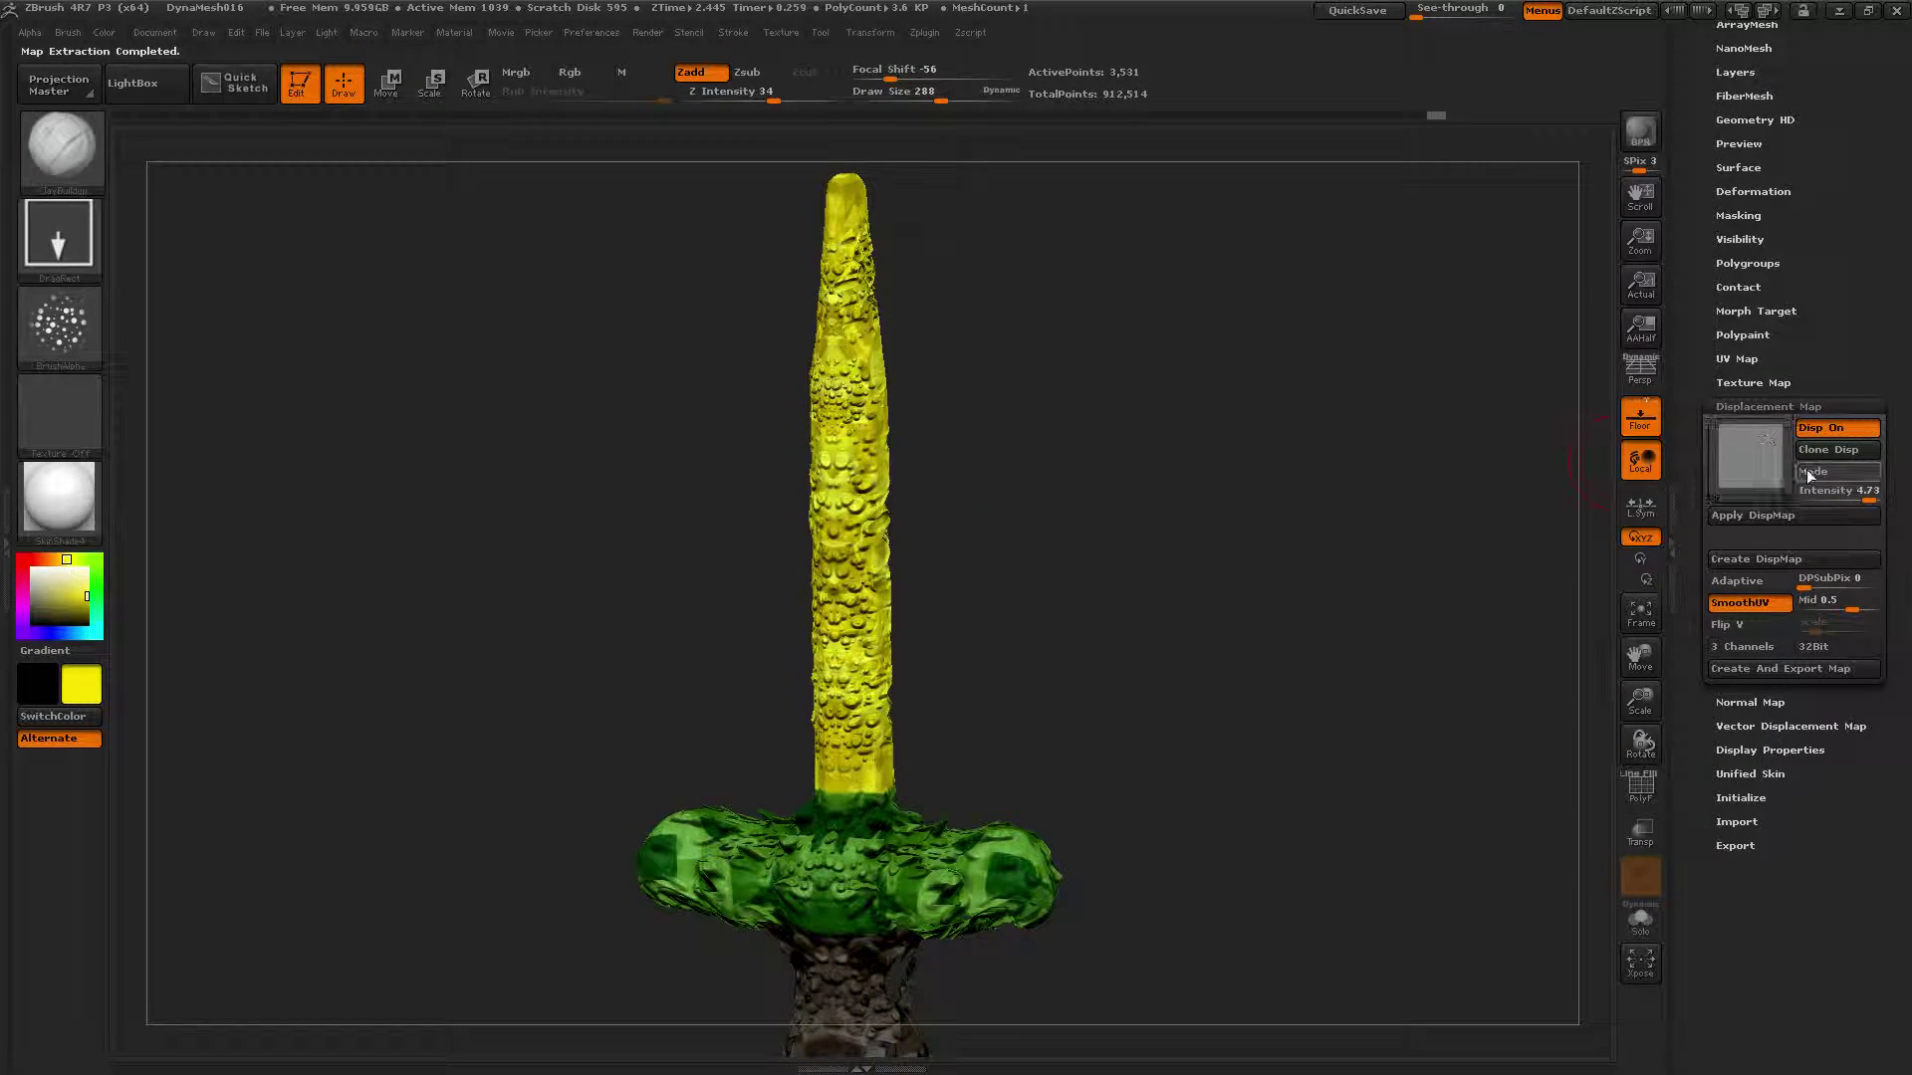
# Step: Reduce the displacement map's intensity to 0 and examine the low-resolution blade and crossguard
pyautogui.moveTo(1854, 493); pyautogui.dragTo(1834, 501)
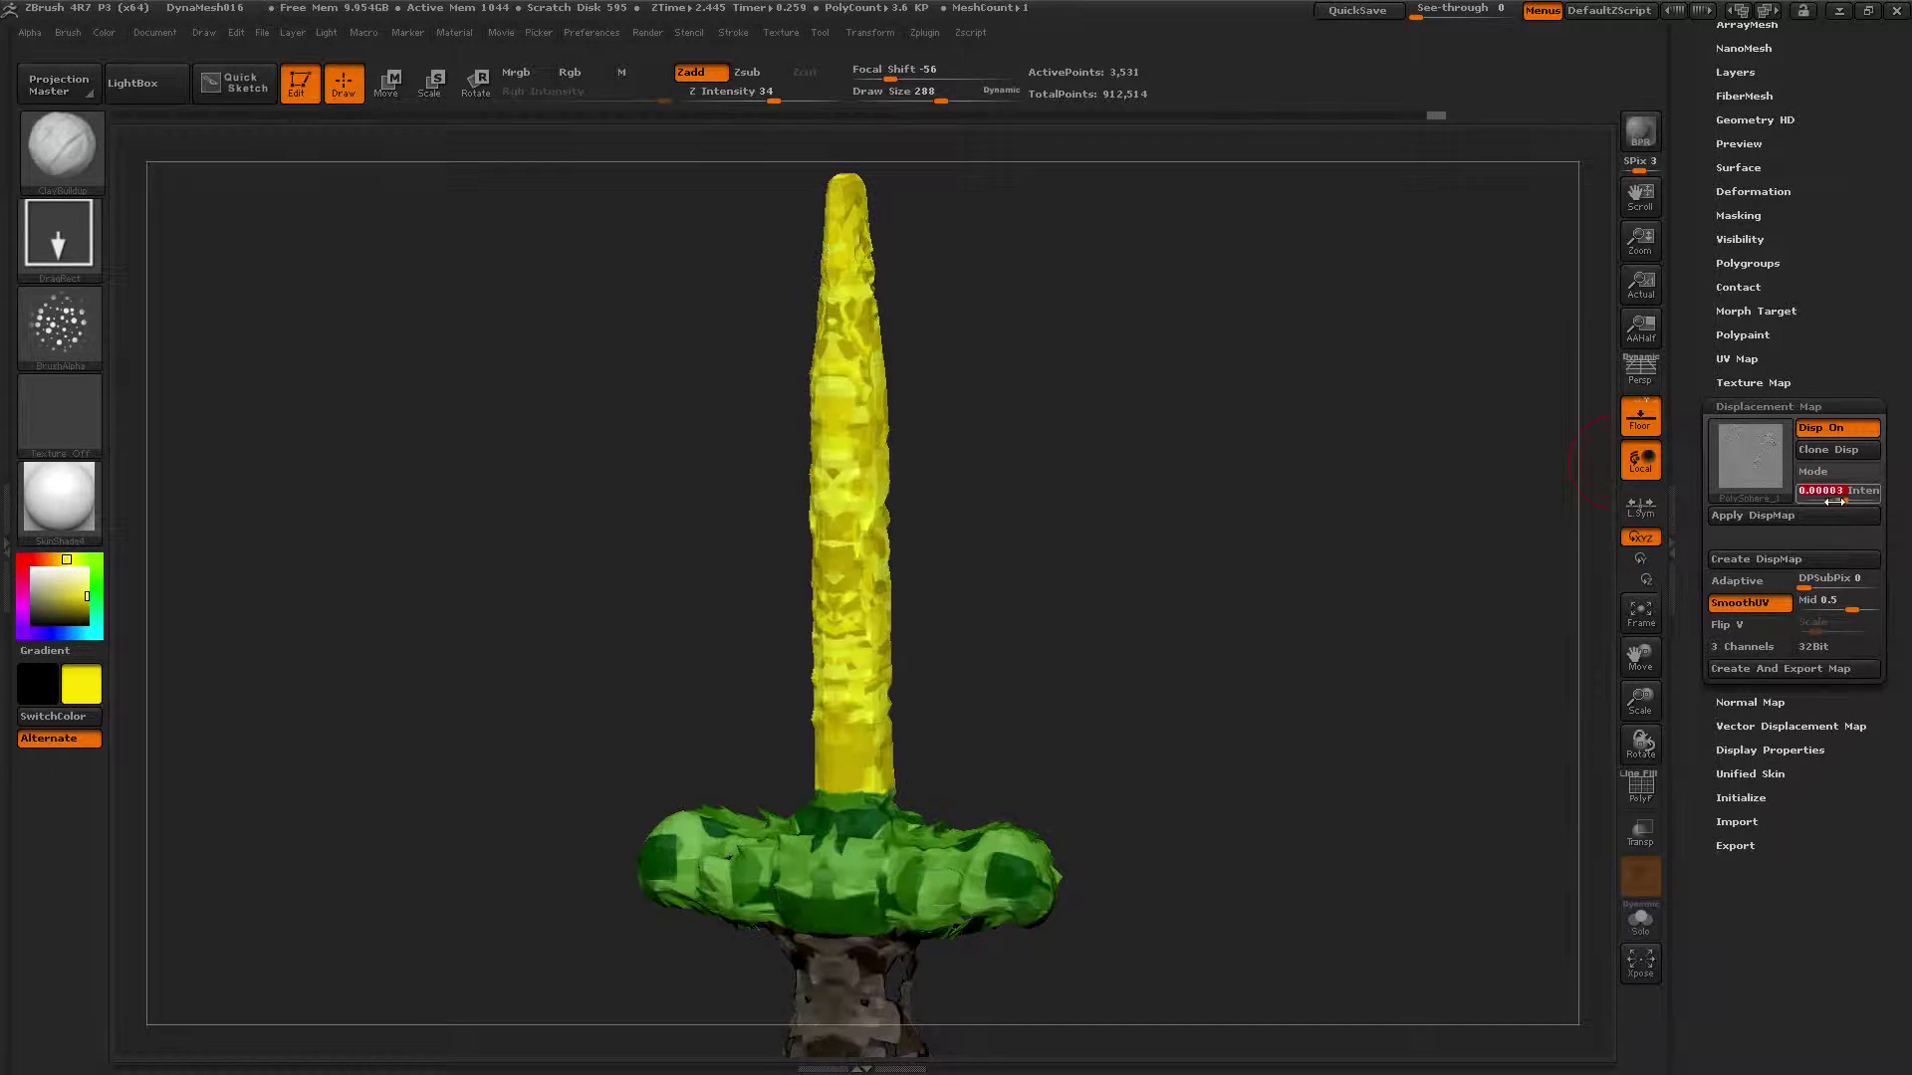
pyautogui.moveTo(1080, 594); pyautogui.dragTo(1215, 545)
pyautogui.moveTo(1067, 586); pyautogui.dragTo(1191, 511)
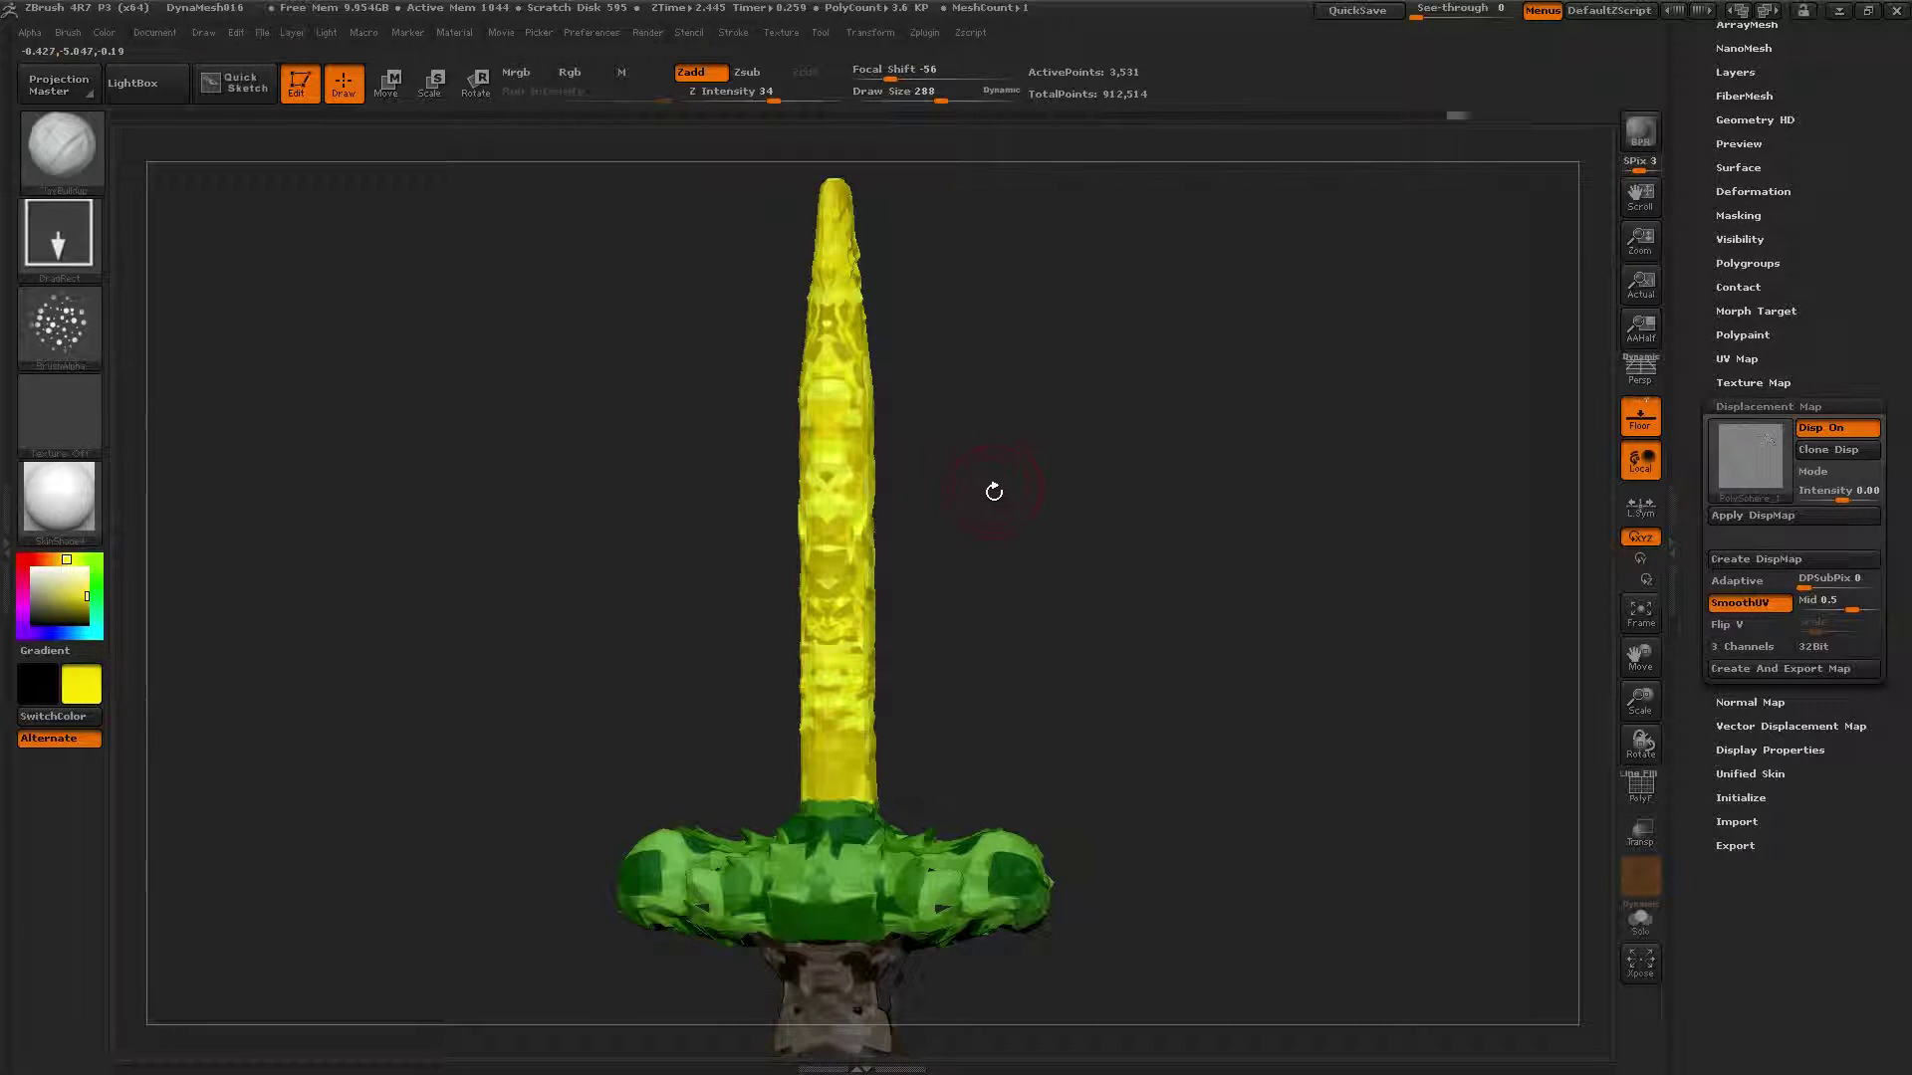
pyautogui.moveTo(713, 498)
pyautogui.keyDown('ctrl'); pyautogui.mouseDown(button='right')
pyautogui.moveTo(523, 669)
pyautogui.moveTo(605, 532)
pyautogui.mouseUp(button='right'); pyautogui.keyUp('ctrl')
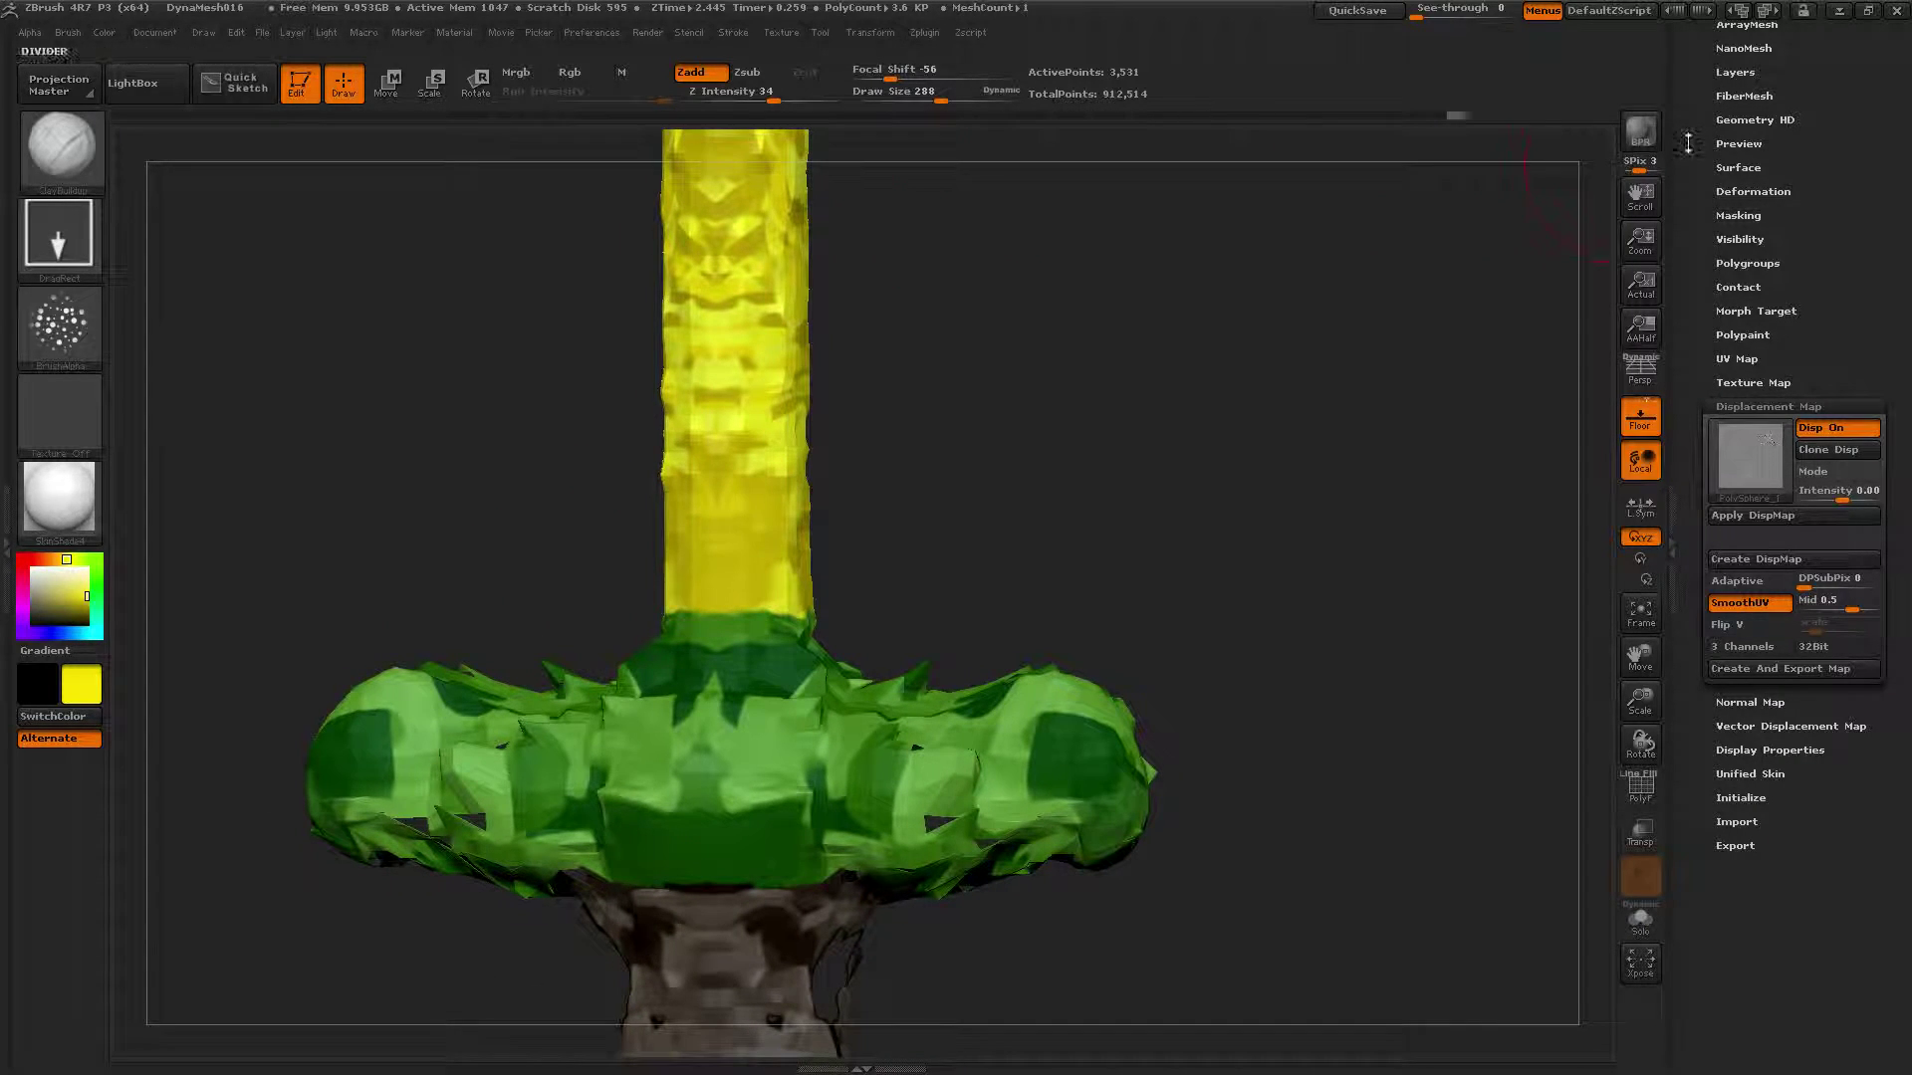
# Step: Return the sword from its lowest subdivision level to level 5
pyautogui.moveTo(1688, 143); pyautogui.dragTo(1752, 386)
pyautogui.click(1744, 386)
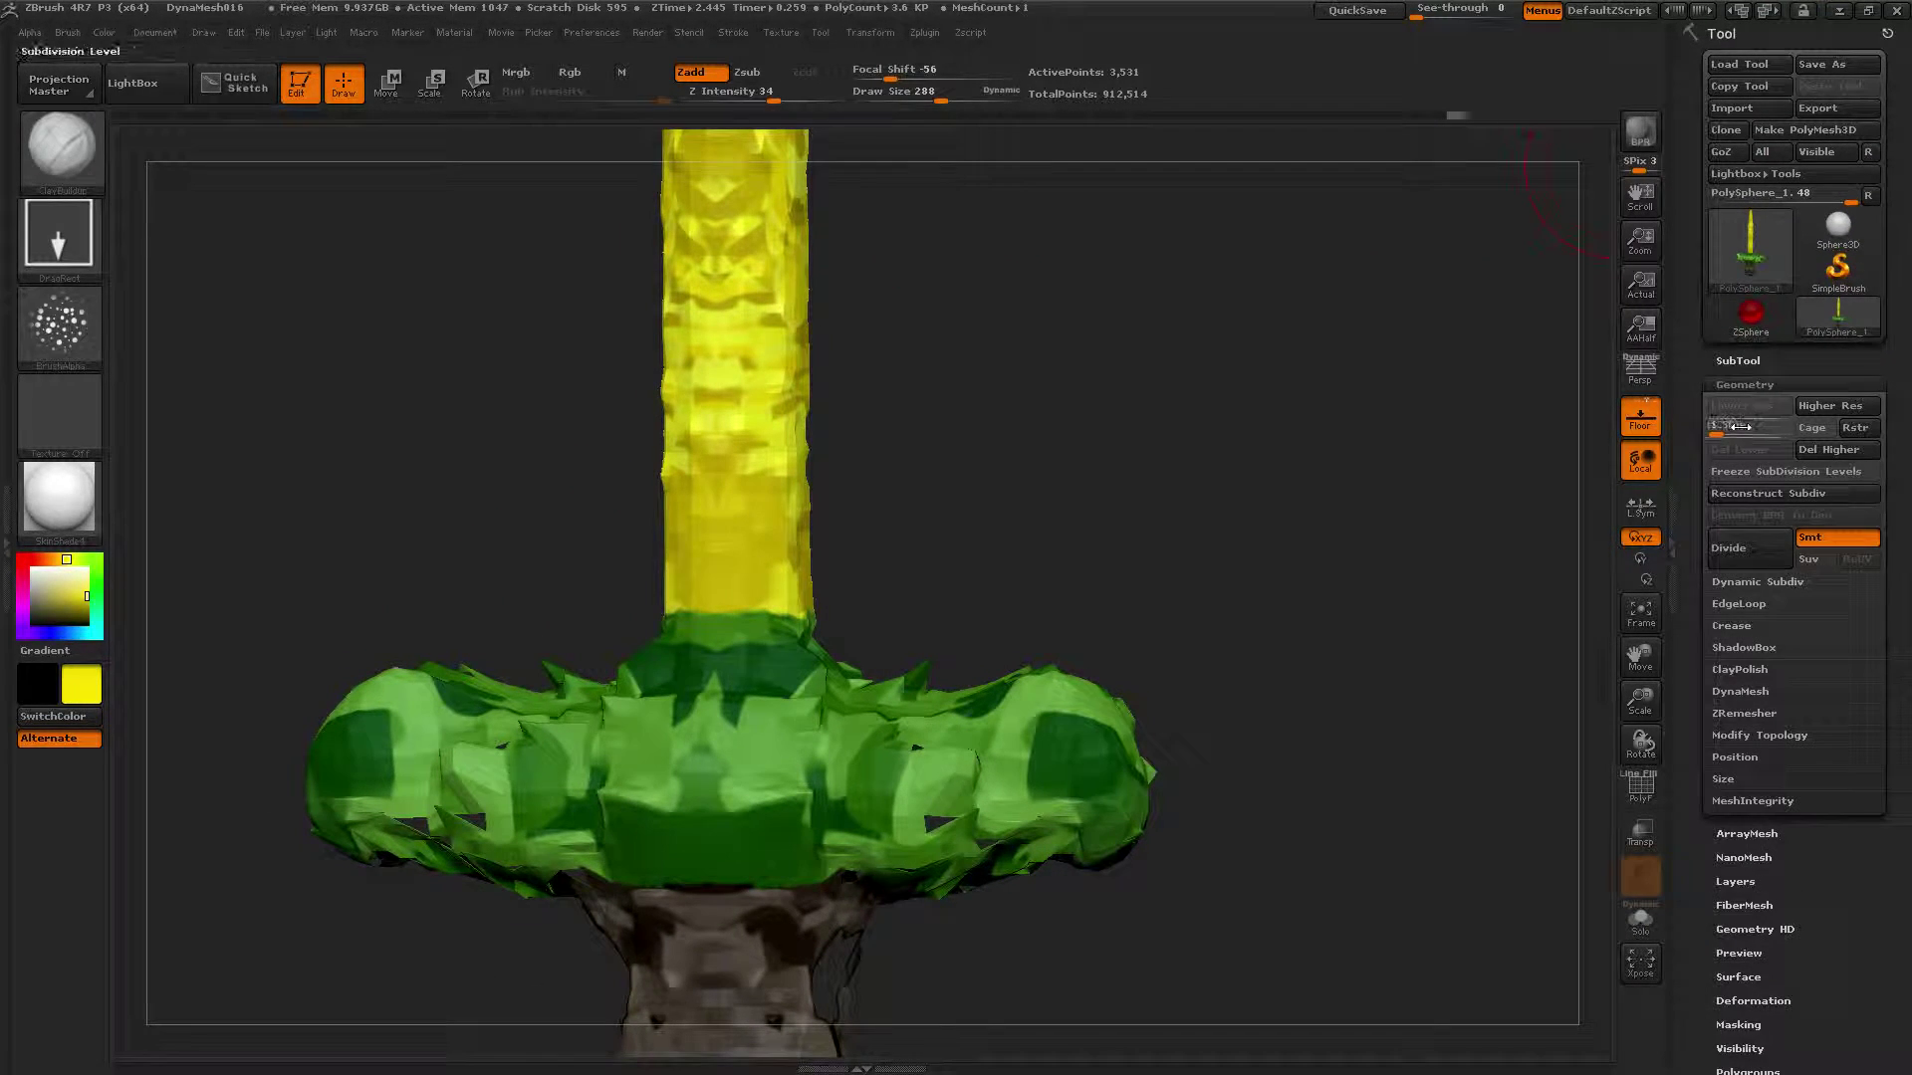
pyautogui.click(1789, 435)
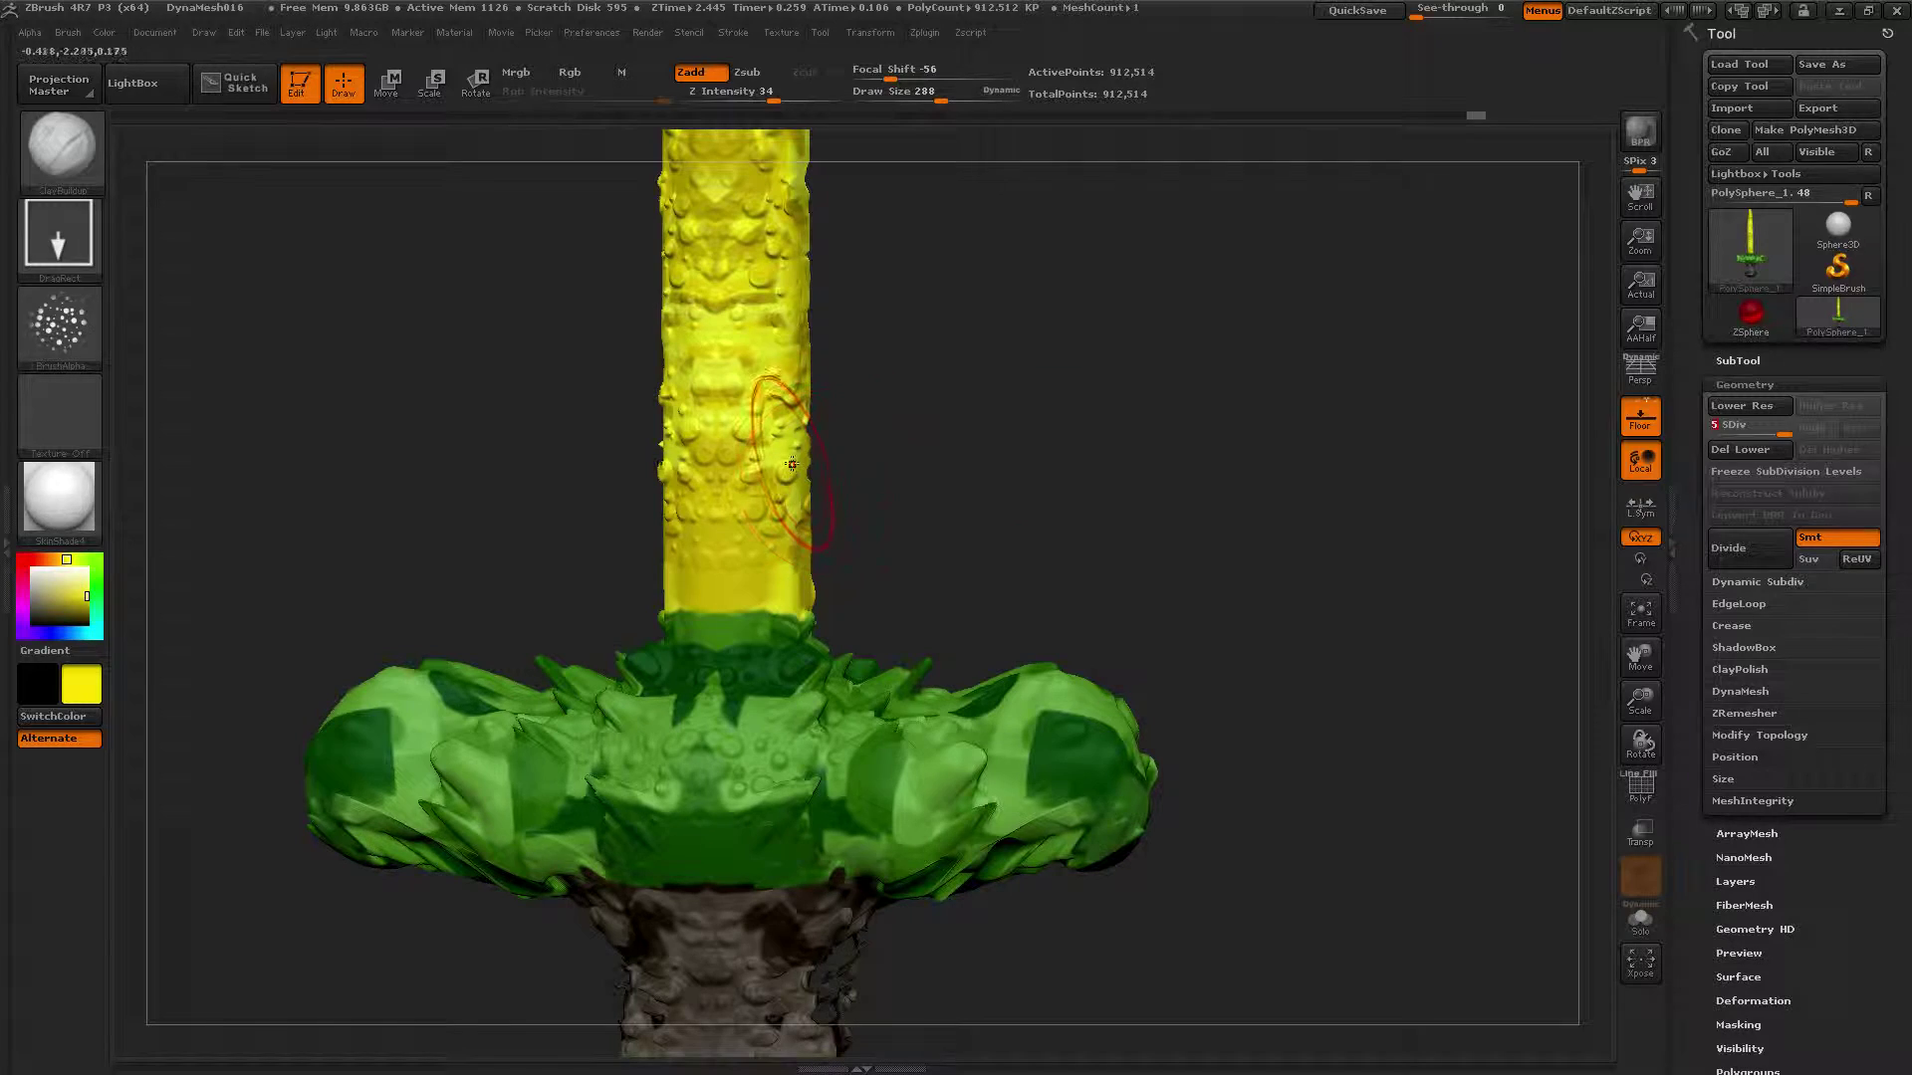
# Step: Set the ClayBuildup brush to the FreeHand stroke with the square Alpha 28
pyautogui.click(38, 328)
pyautogui.click(32, 225)
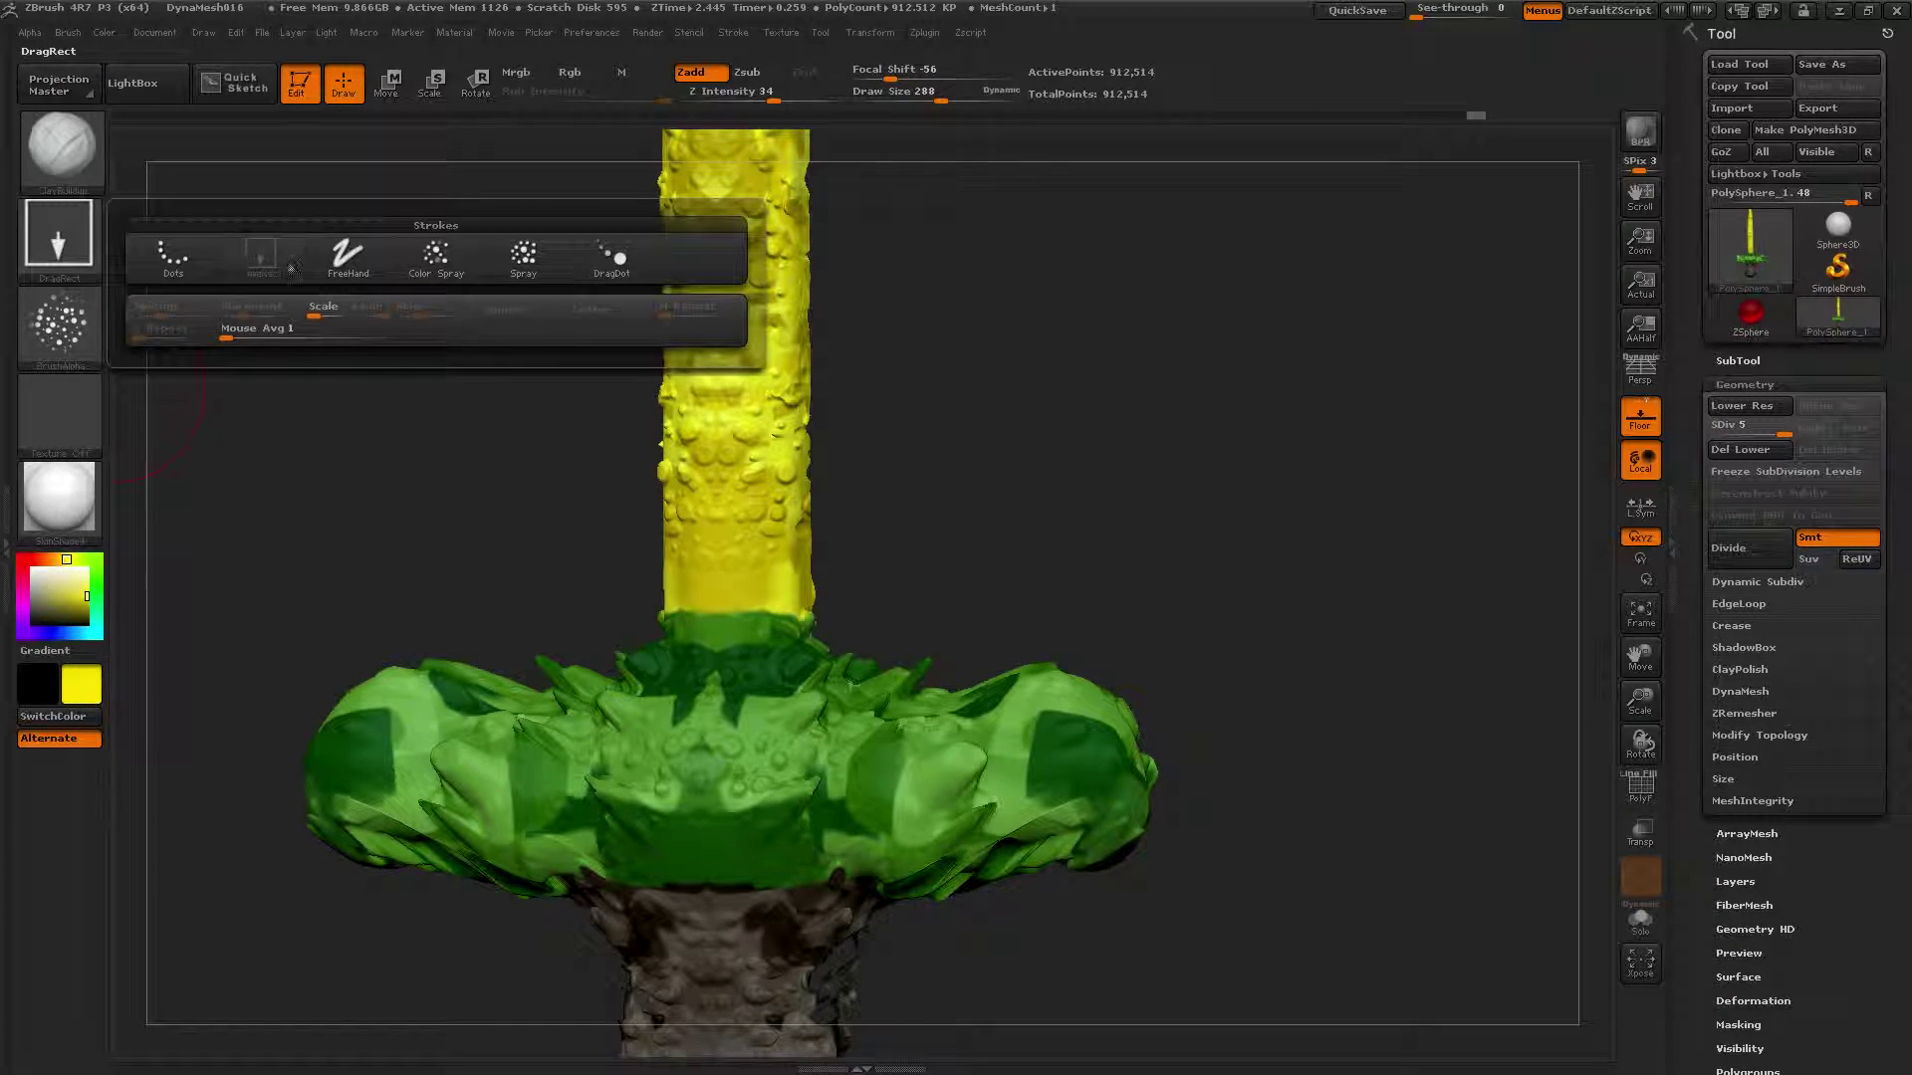
pyautogui.click(364, 267)
pyautogui.click(50, 326)
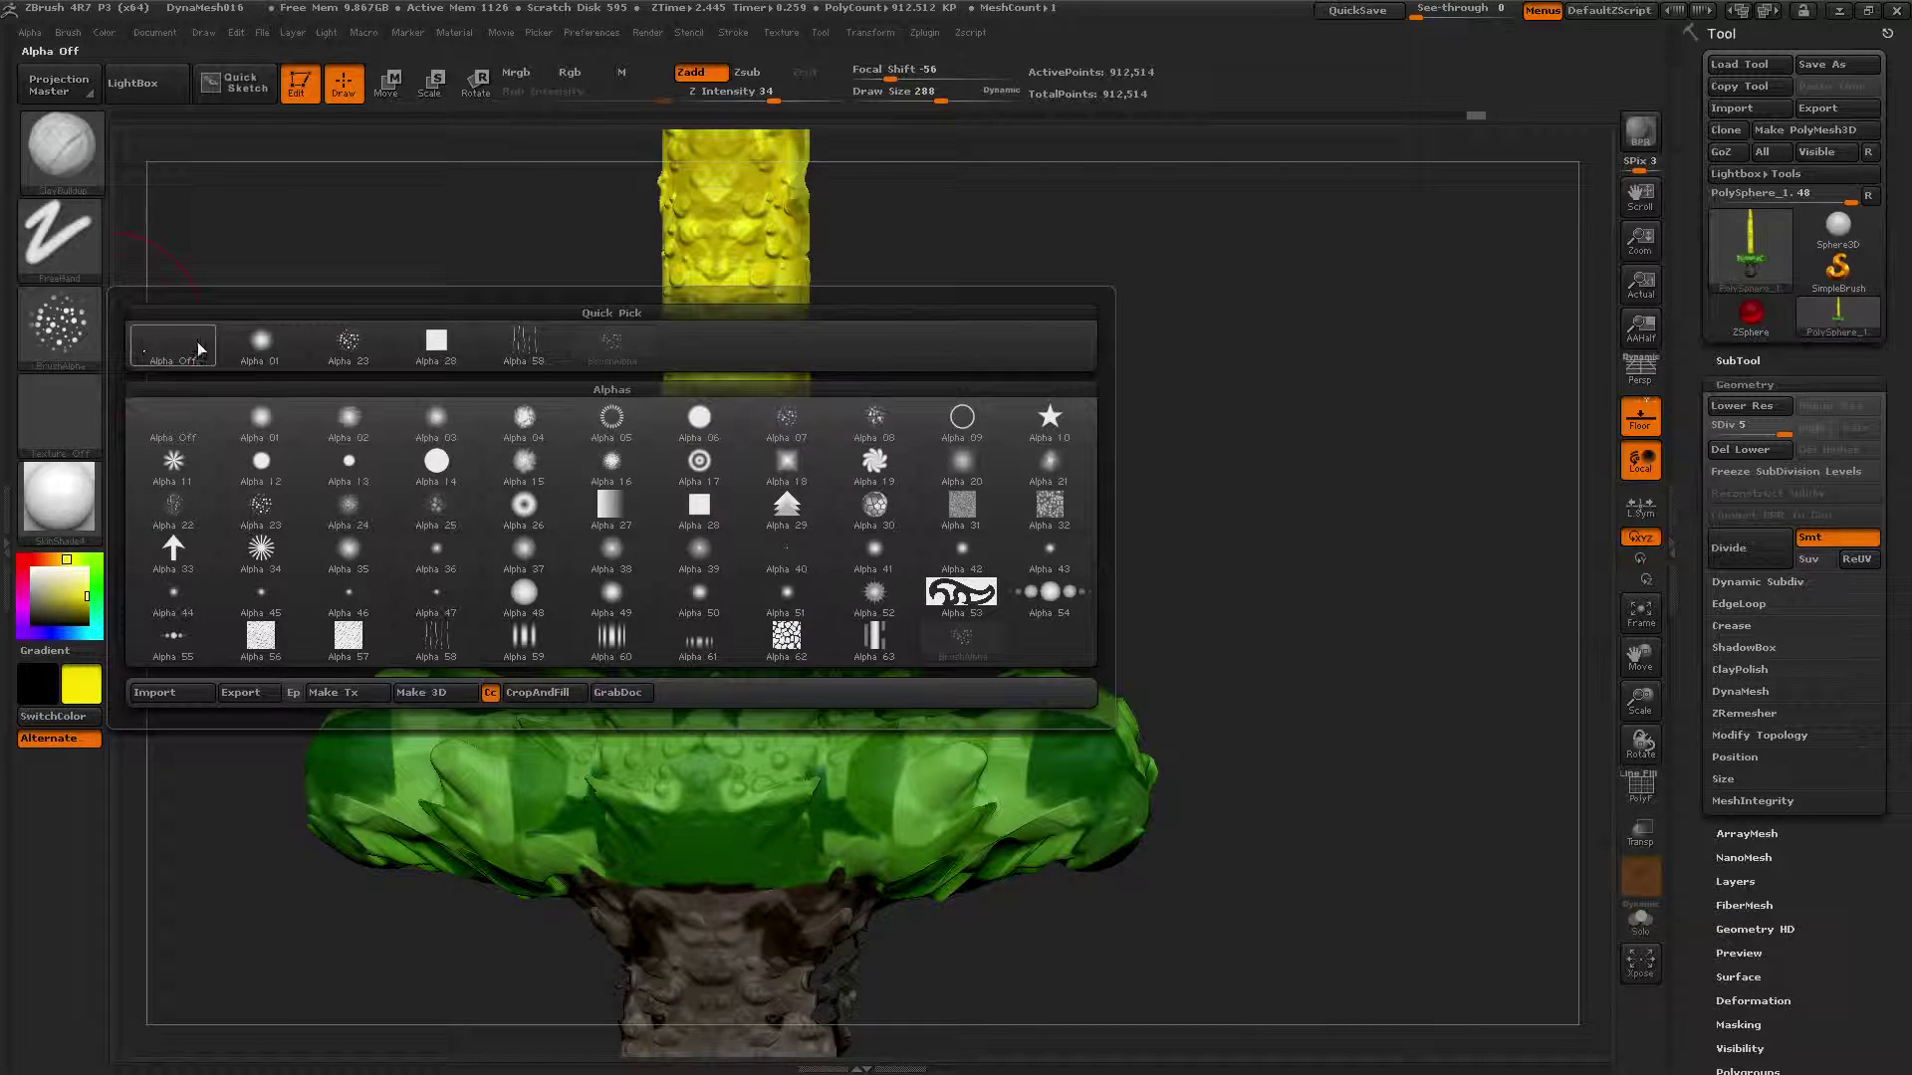
pyautogui.moveTo(448, 347)
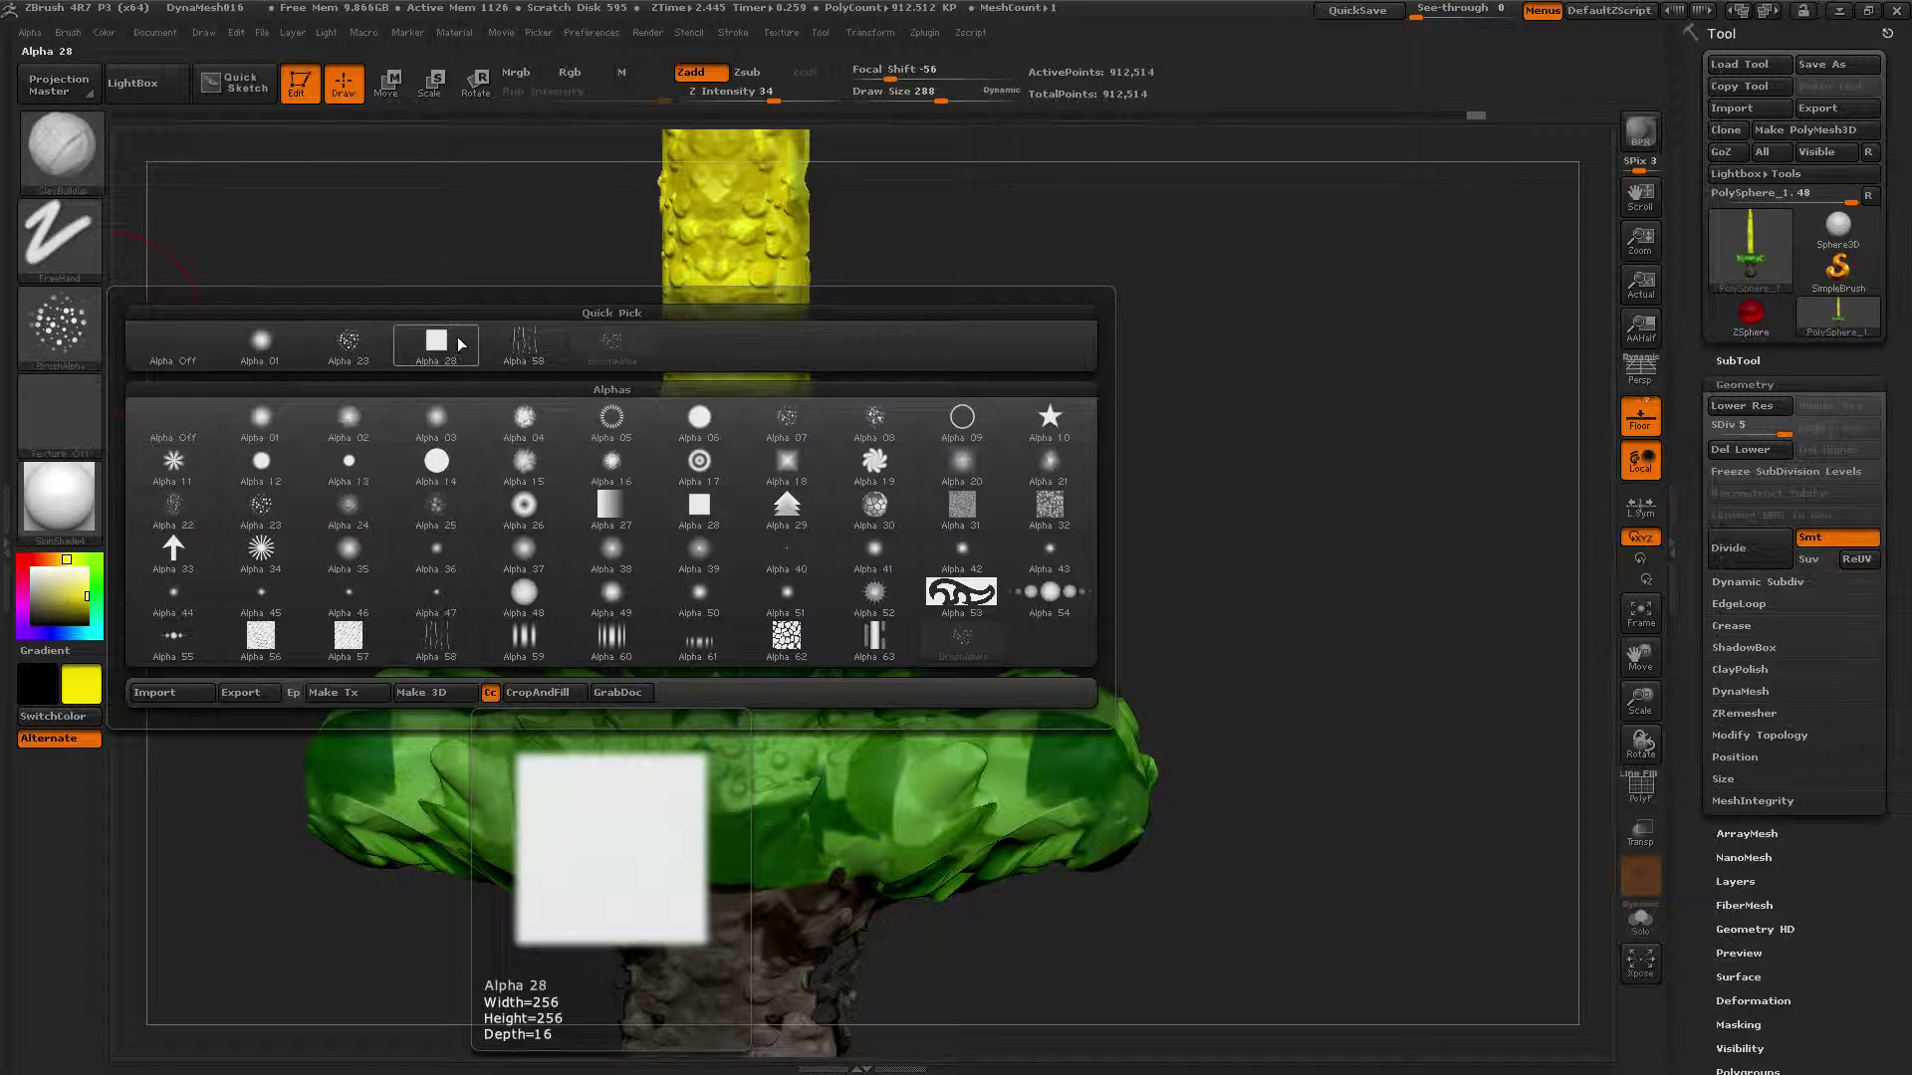
pyautogui.click(447, 348)
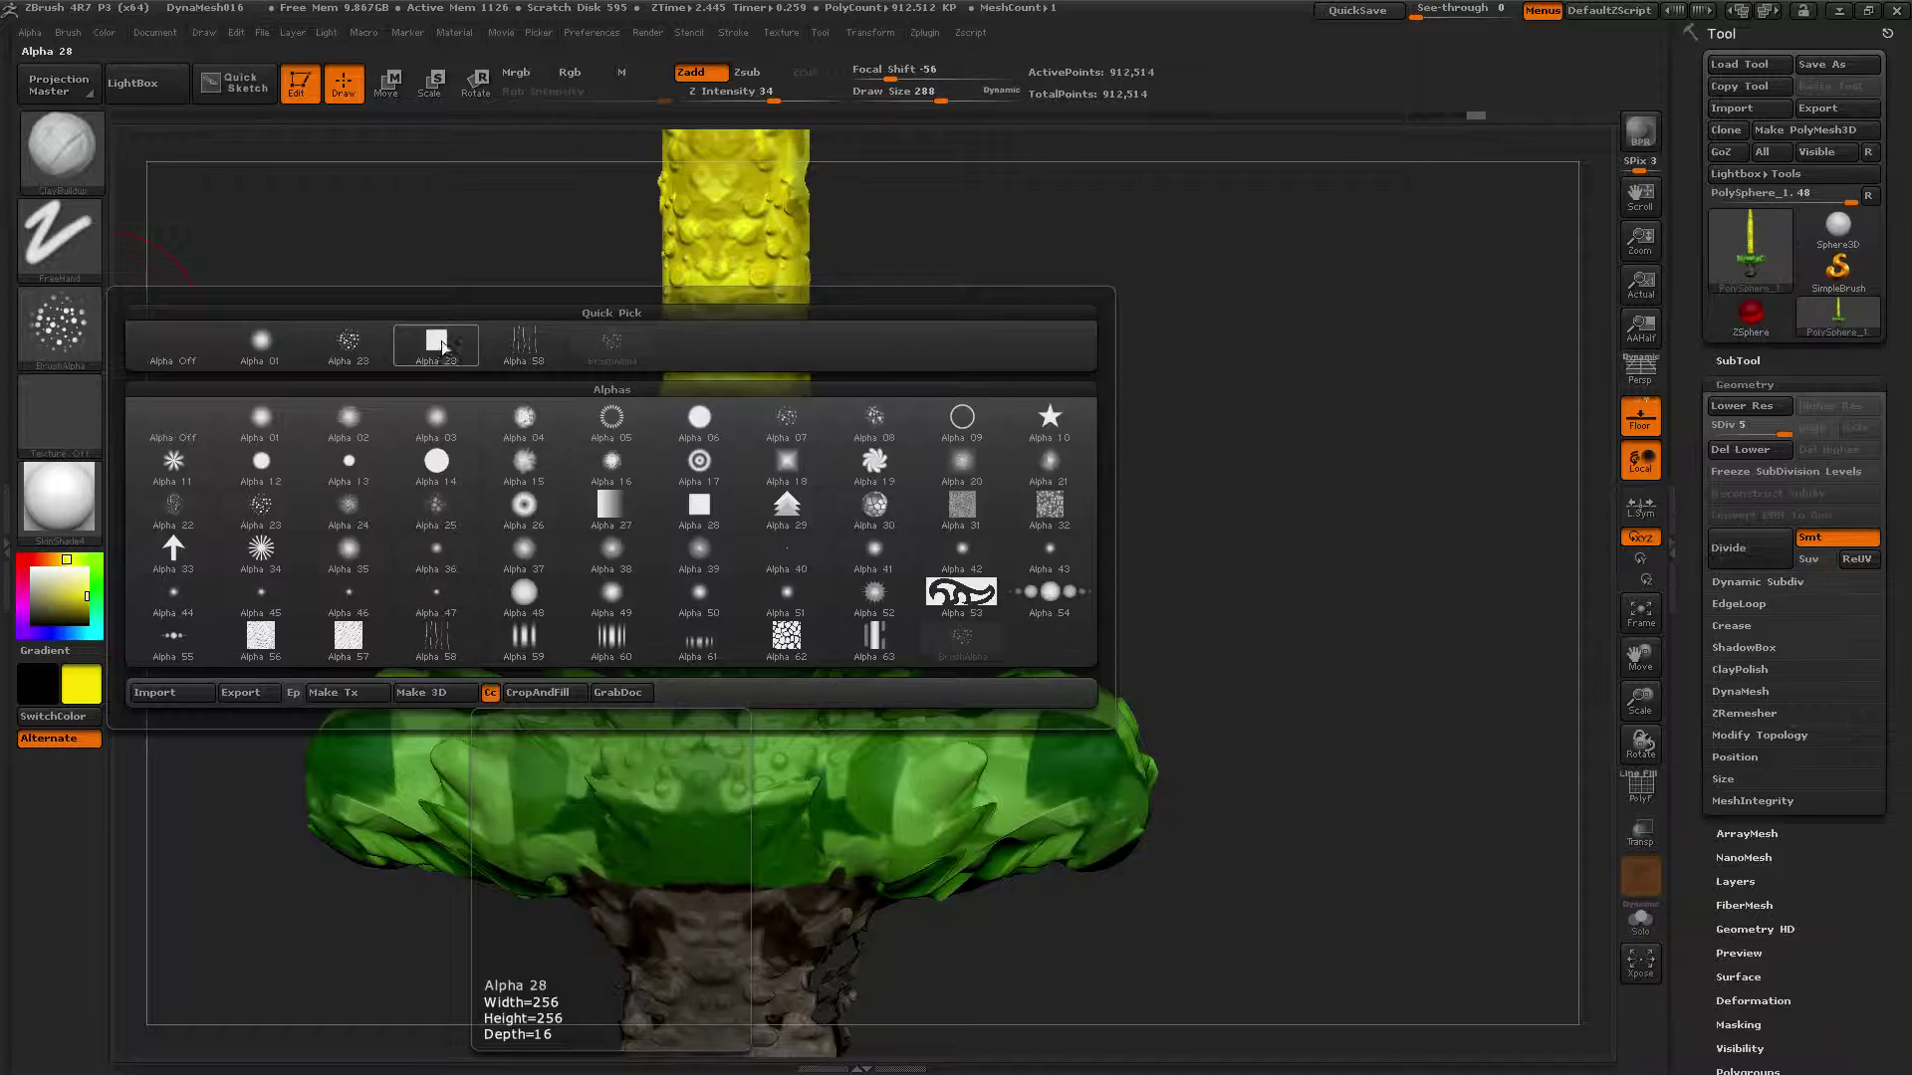
# Step: Reduce the draw size to 188 and sculpt raised crossing bands up the front of the yellow blade
pyautogui.press('[')
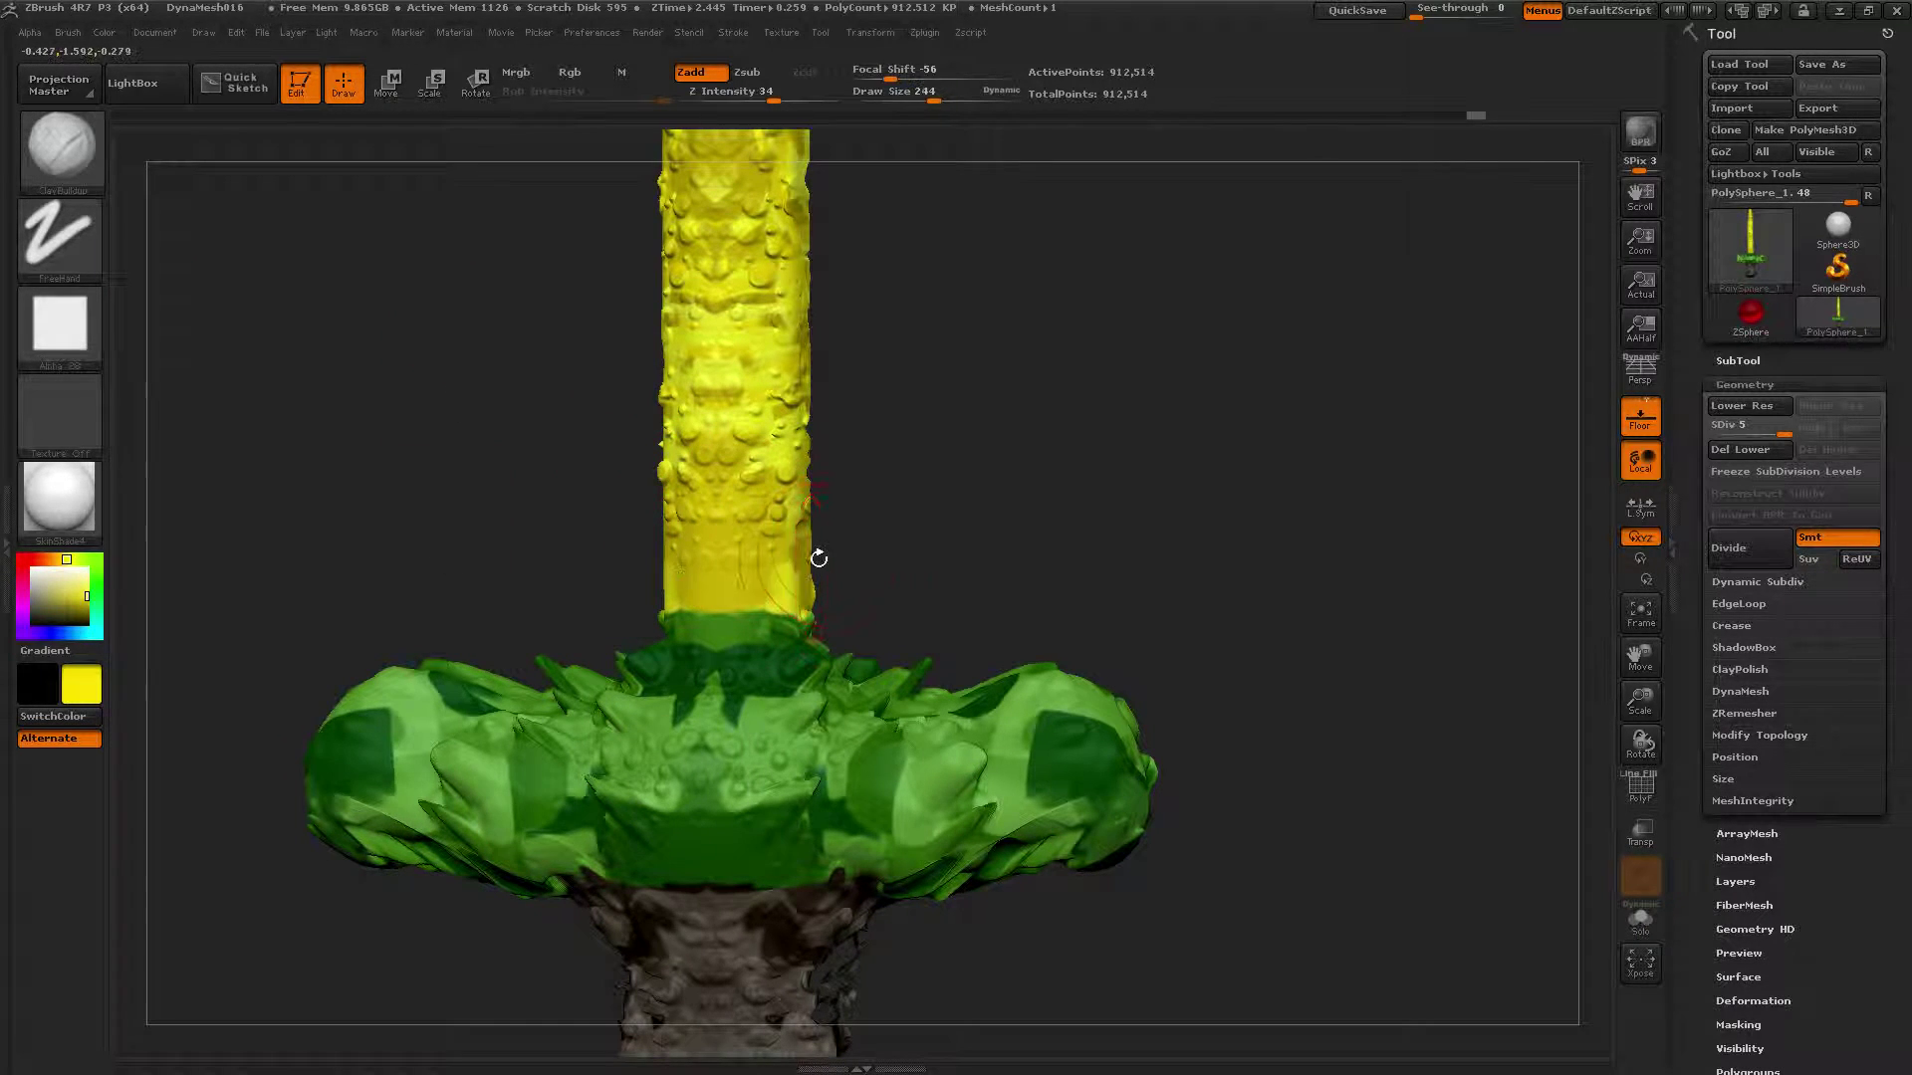
pyautogui.moveTo(877, 554); pyautogui.dragTo(705, 550)
pyautogui.moveTo(866, 547)
pyautogui.mouseDown()
pyautogui.moveTo(891, 582)
pyautogui.moveTo(836, 513)
pyautogui.moveTo(857, 530)
pyautogui.mouseUp()
pyautogui.moveTo(690, 422)
pyautogui.mouseDown()
pyautogui.moveTo(796, 453)
pyautogui.moveTo(851, 419)
pyautogui.moveTo(803, 486)
pyautogui.moveTo(843, 369)
pyautogui.mouseUp()
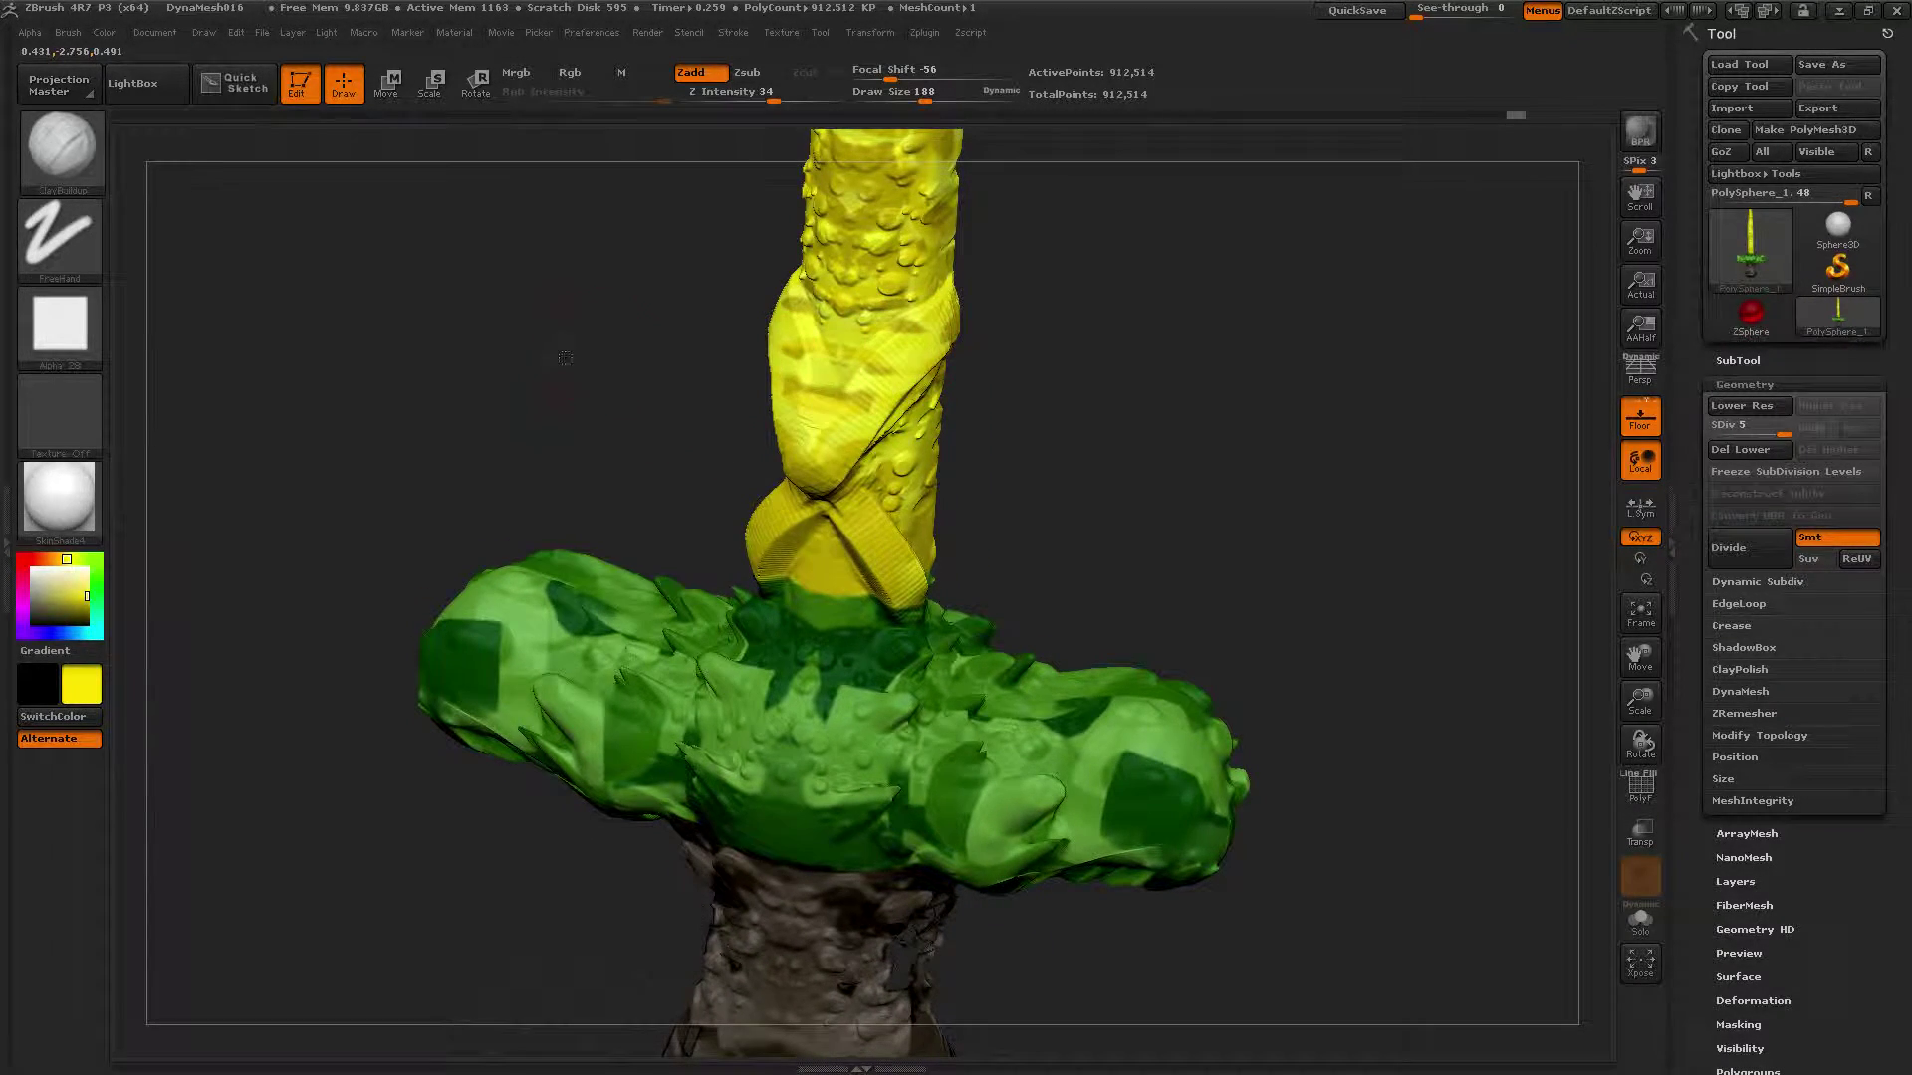
pyautogui.keyDown('alt'); pyautogui.moveTo(564, 358); pyautogui.dragTo(535, 574); pyautogui.keyUp('alt')
pyautogui.moveTo(816, 427)
pyautogui.mouseDown()
pyautogui.moveTo(873, 499)
pyautogui.moveTo(834, 407)
pyautogui.mouseUp()
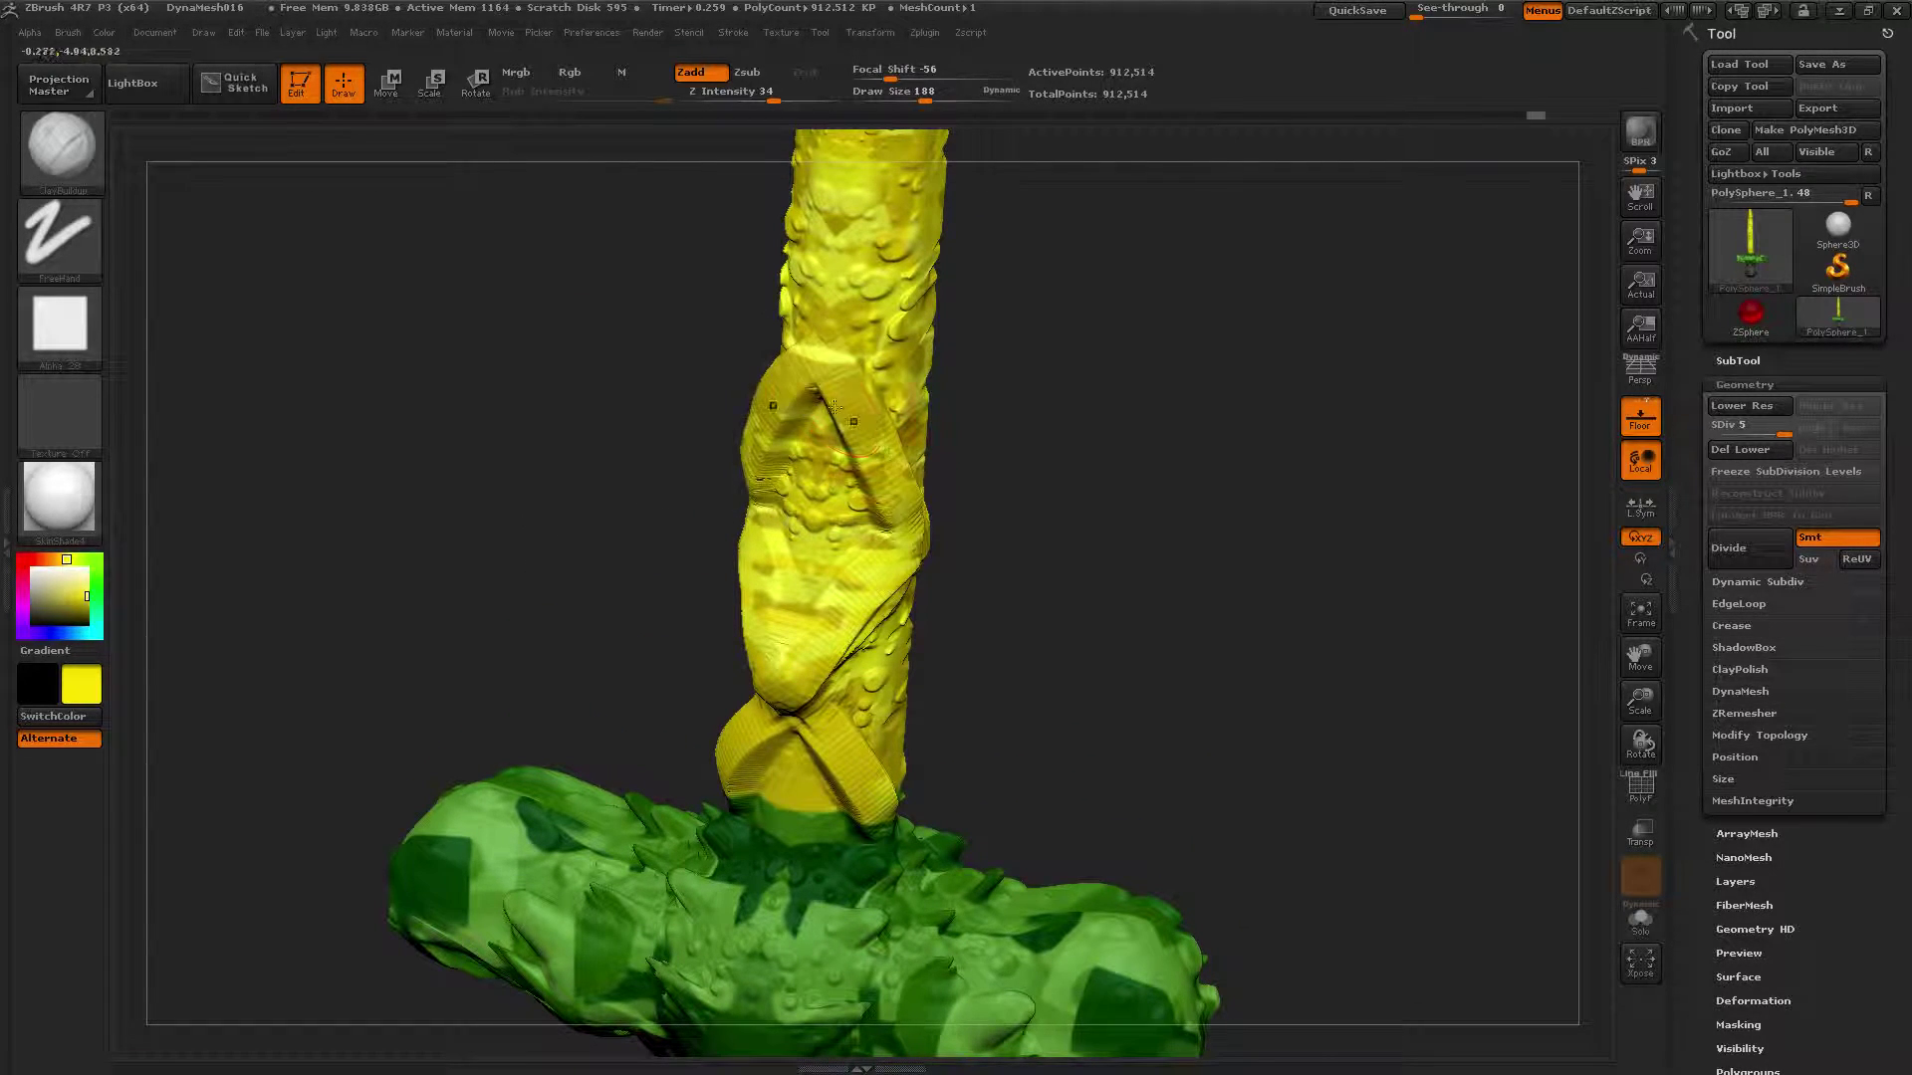
pyautogui.keyDown('alt'); pyautogui.moveTo(565, 434); pyautogui.dragTo(541, 577); pyautogui.keyUp('alt')
pyautogui.moveTo(859, 398)
pyautogui.mouseDown()
pyautogui.moveTo(812, 468)
pyautogui.moveTo(865, 408)
pyautogui.mouseUp()
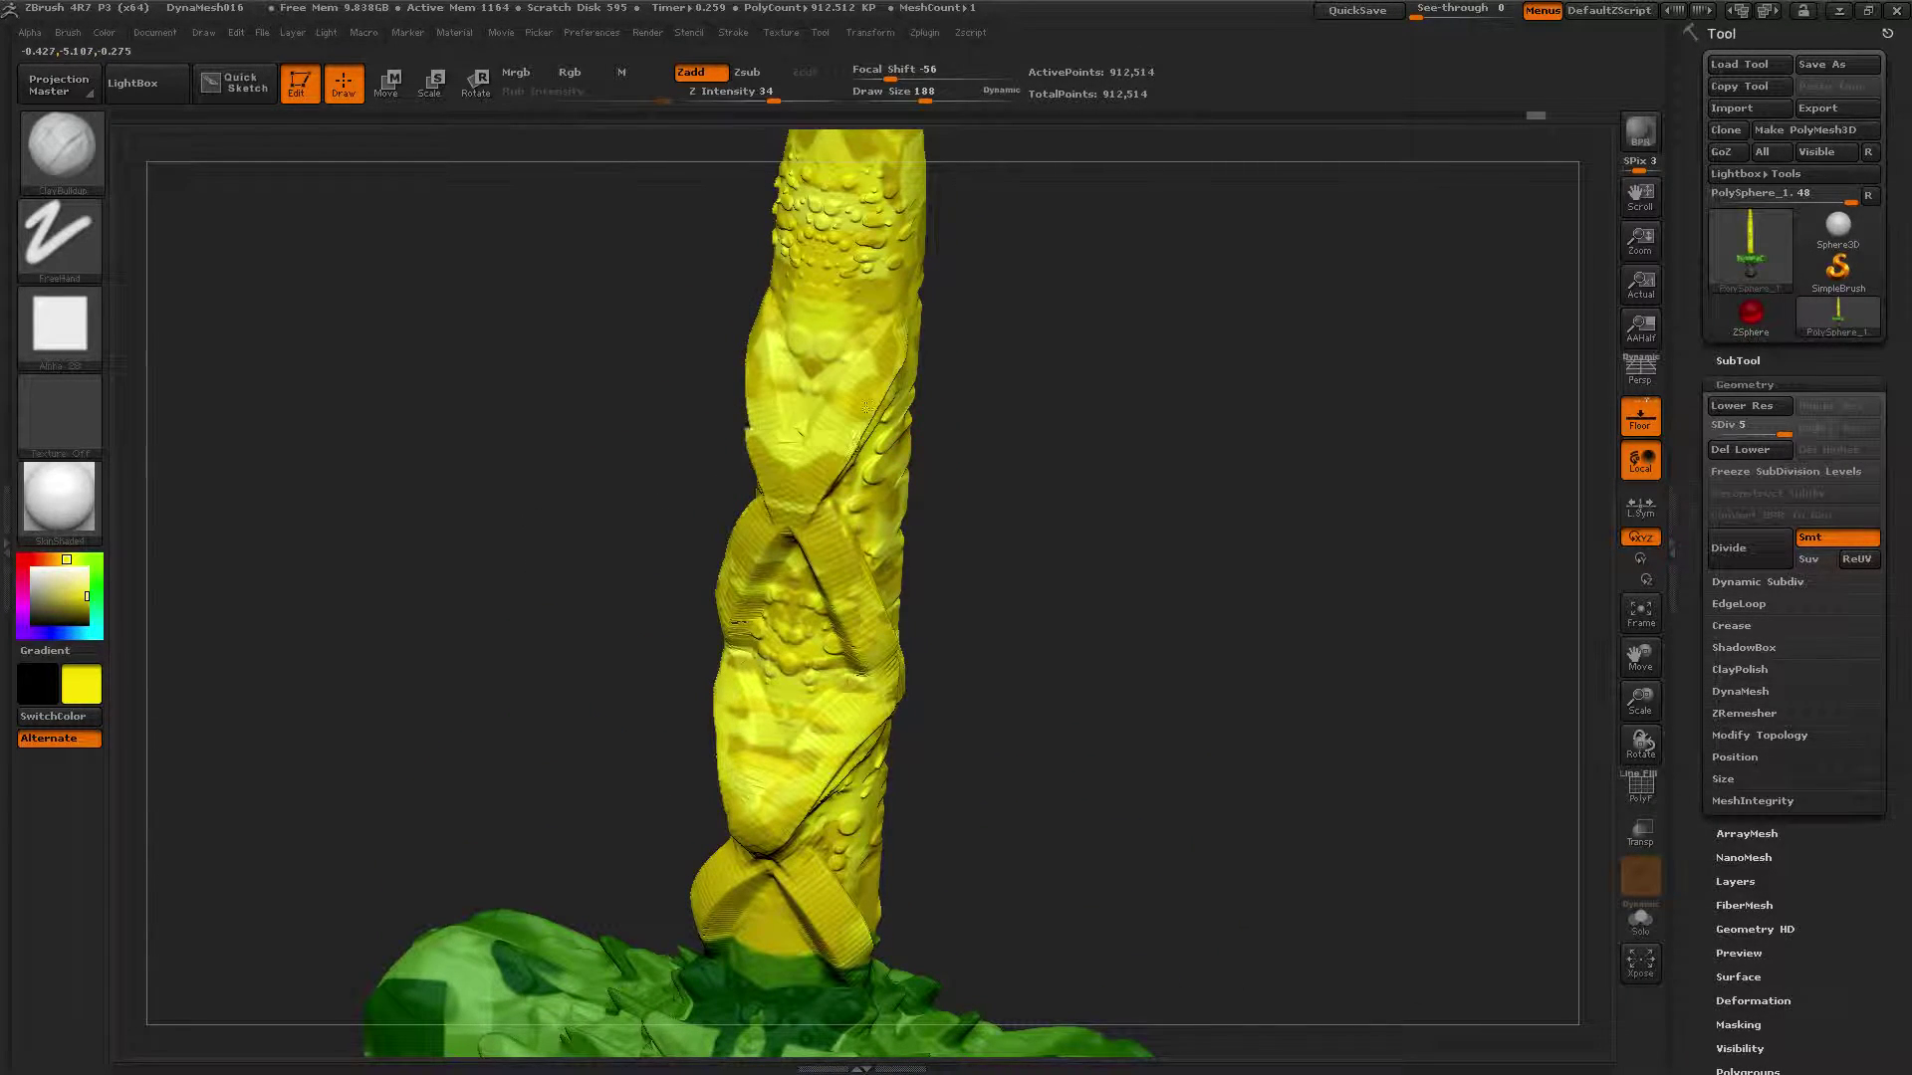
# Step: Continue the raised zigzag bands around the side of the yellow blade
pyautogui.moveTo(613, 331); pyautogui.dragTo(161, 183)
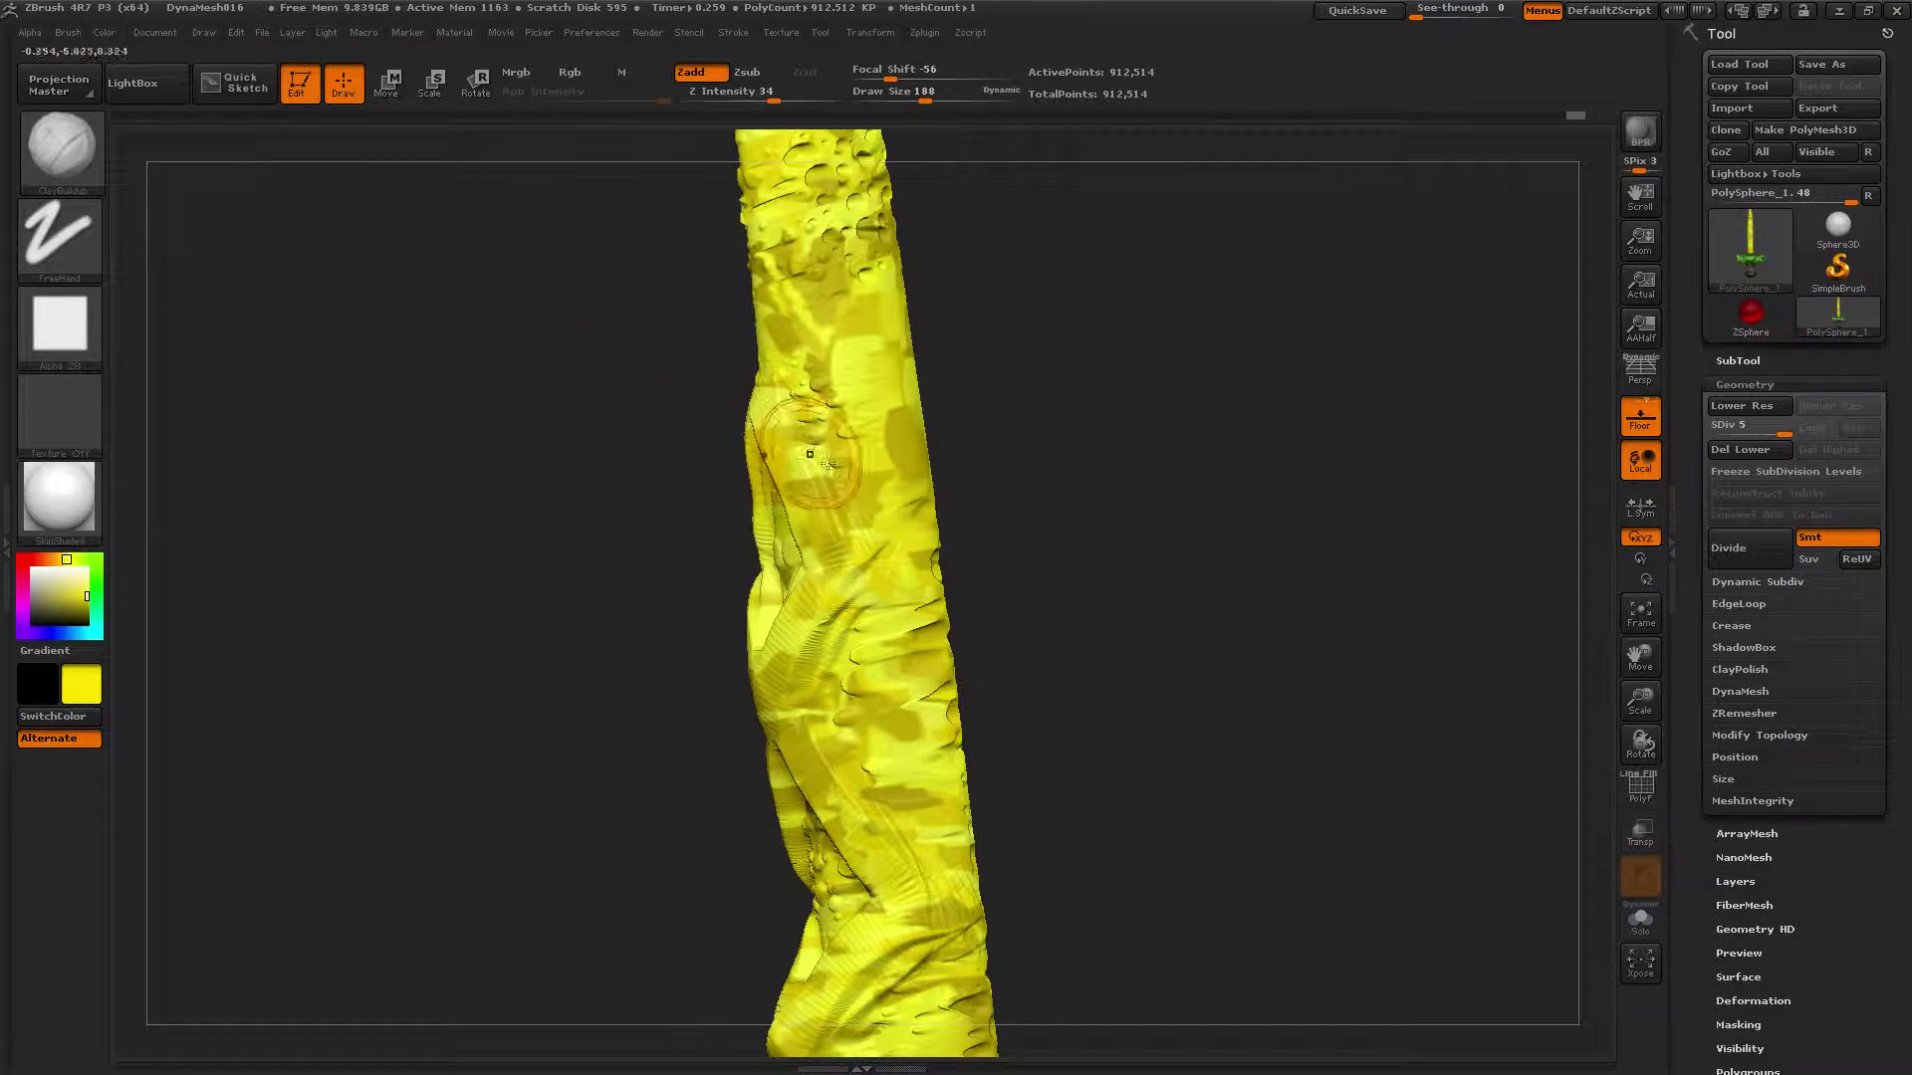
pyautogui.moveTo(1198, 635); pyautogui.dragTo(1133, 657)
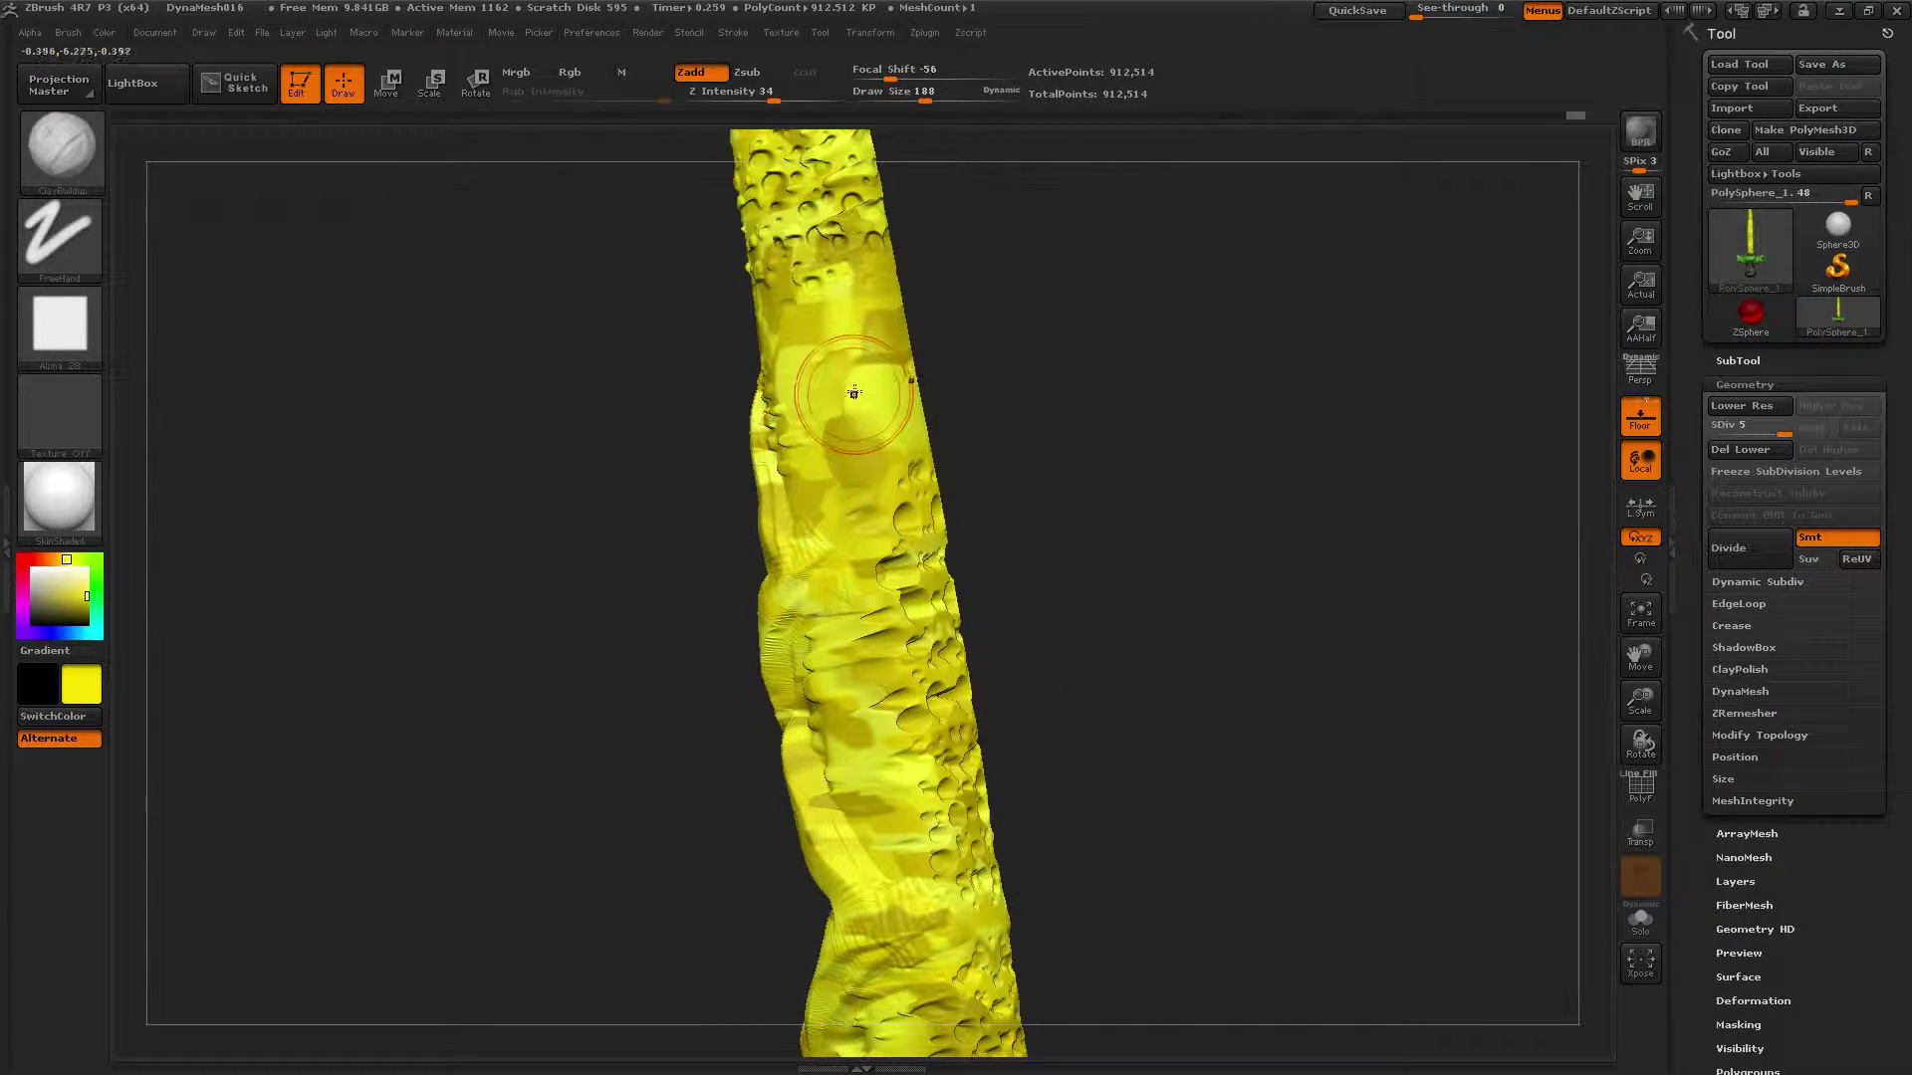
pyautogui.moveTo(853, 392)
pyautogui.mouseDown()
pyautogui.moveTo(826, 563)
pyautogui.moveTo(961, 766)
pyautogui.moveTo(916, 901)
pyautogui.mouseUp()
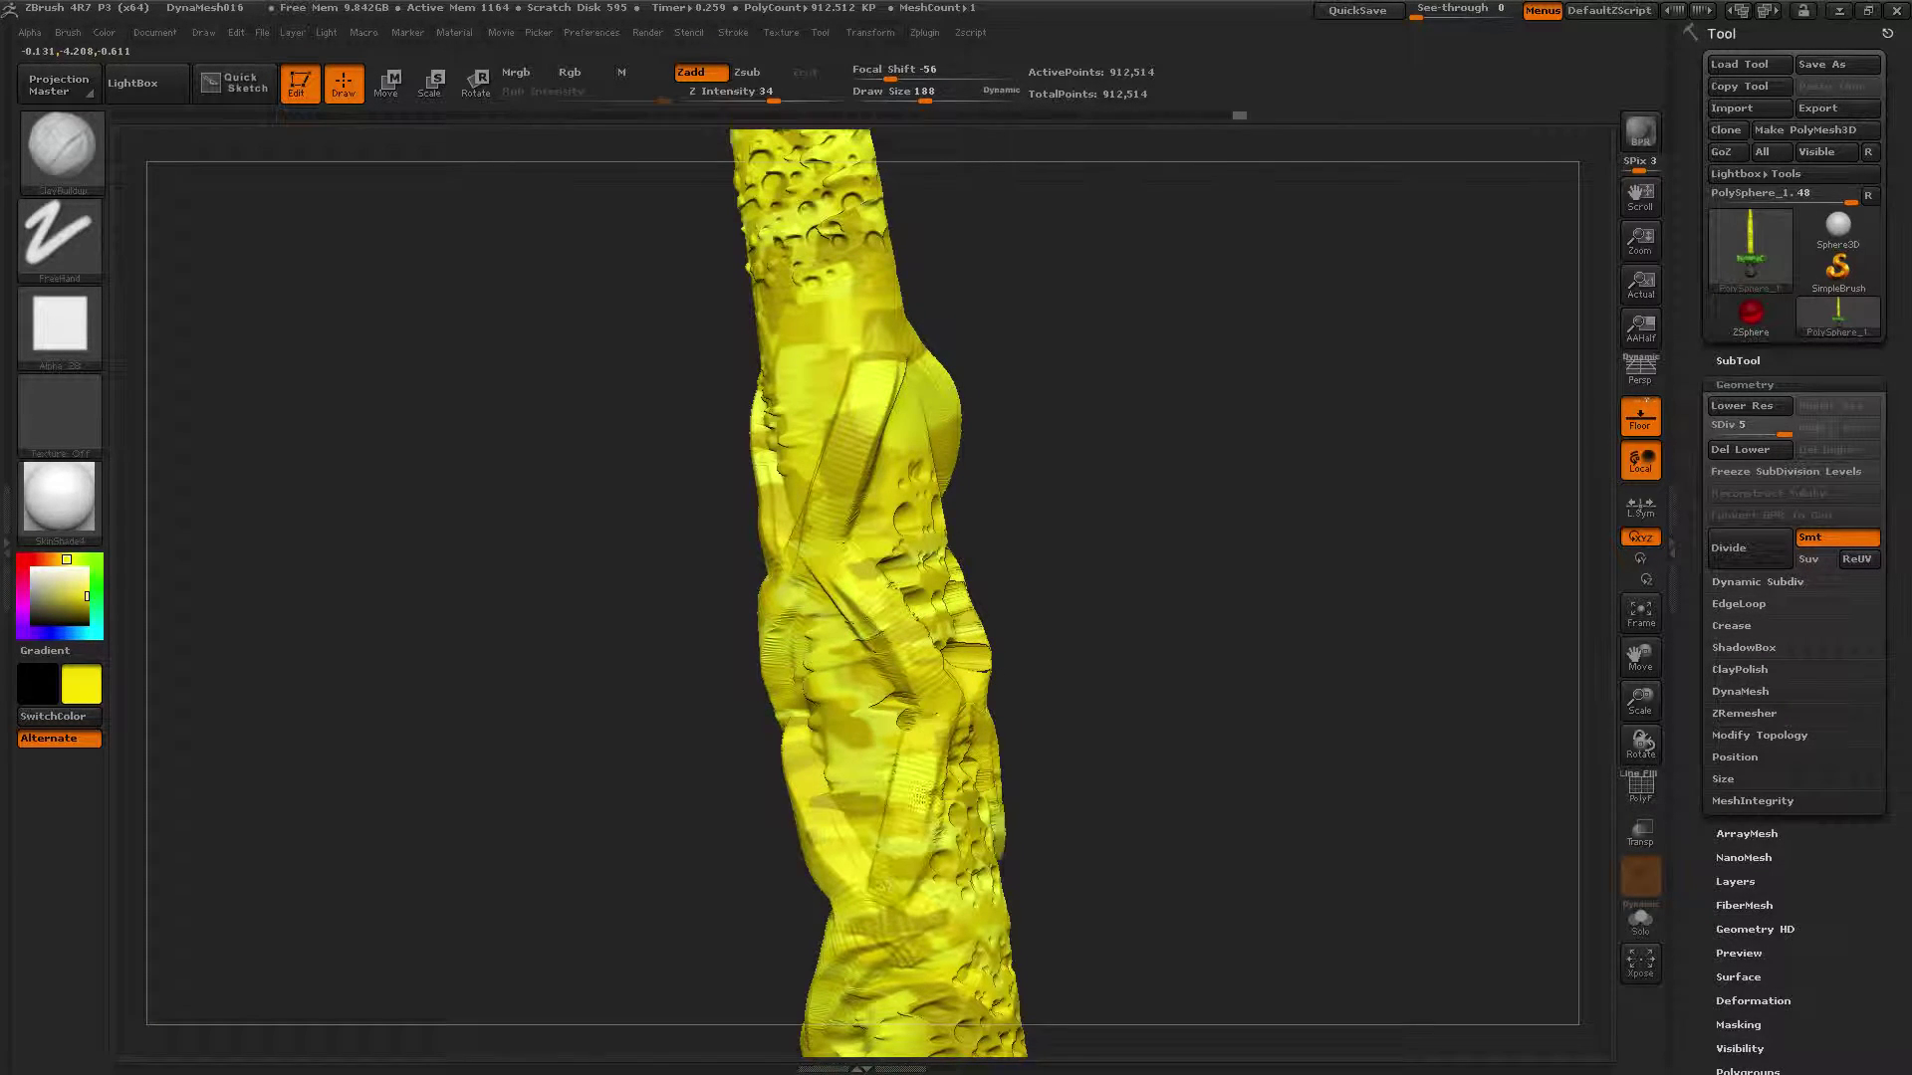
pyautogui.keyDown('alt'); pyautogui.moveTo(628, 734); pyautogui.dragTo(708, 653); pyautogui.keyUp('alt')
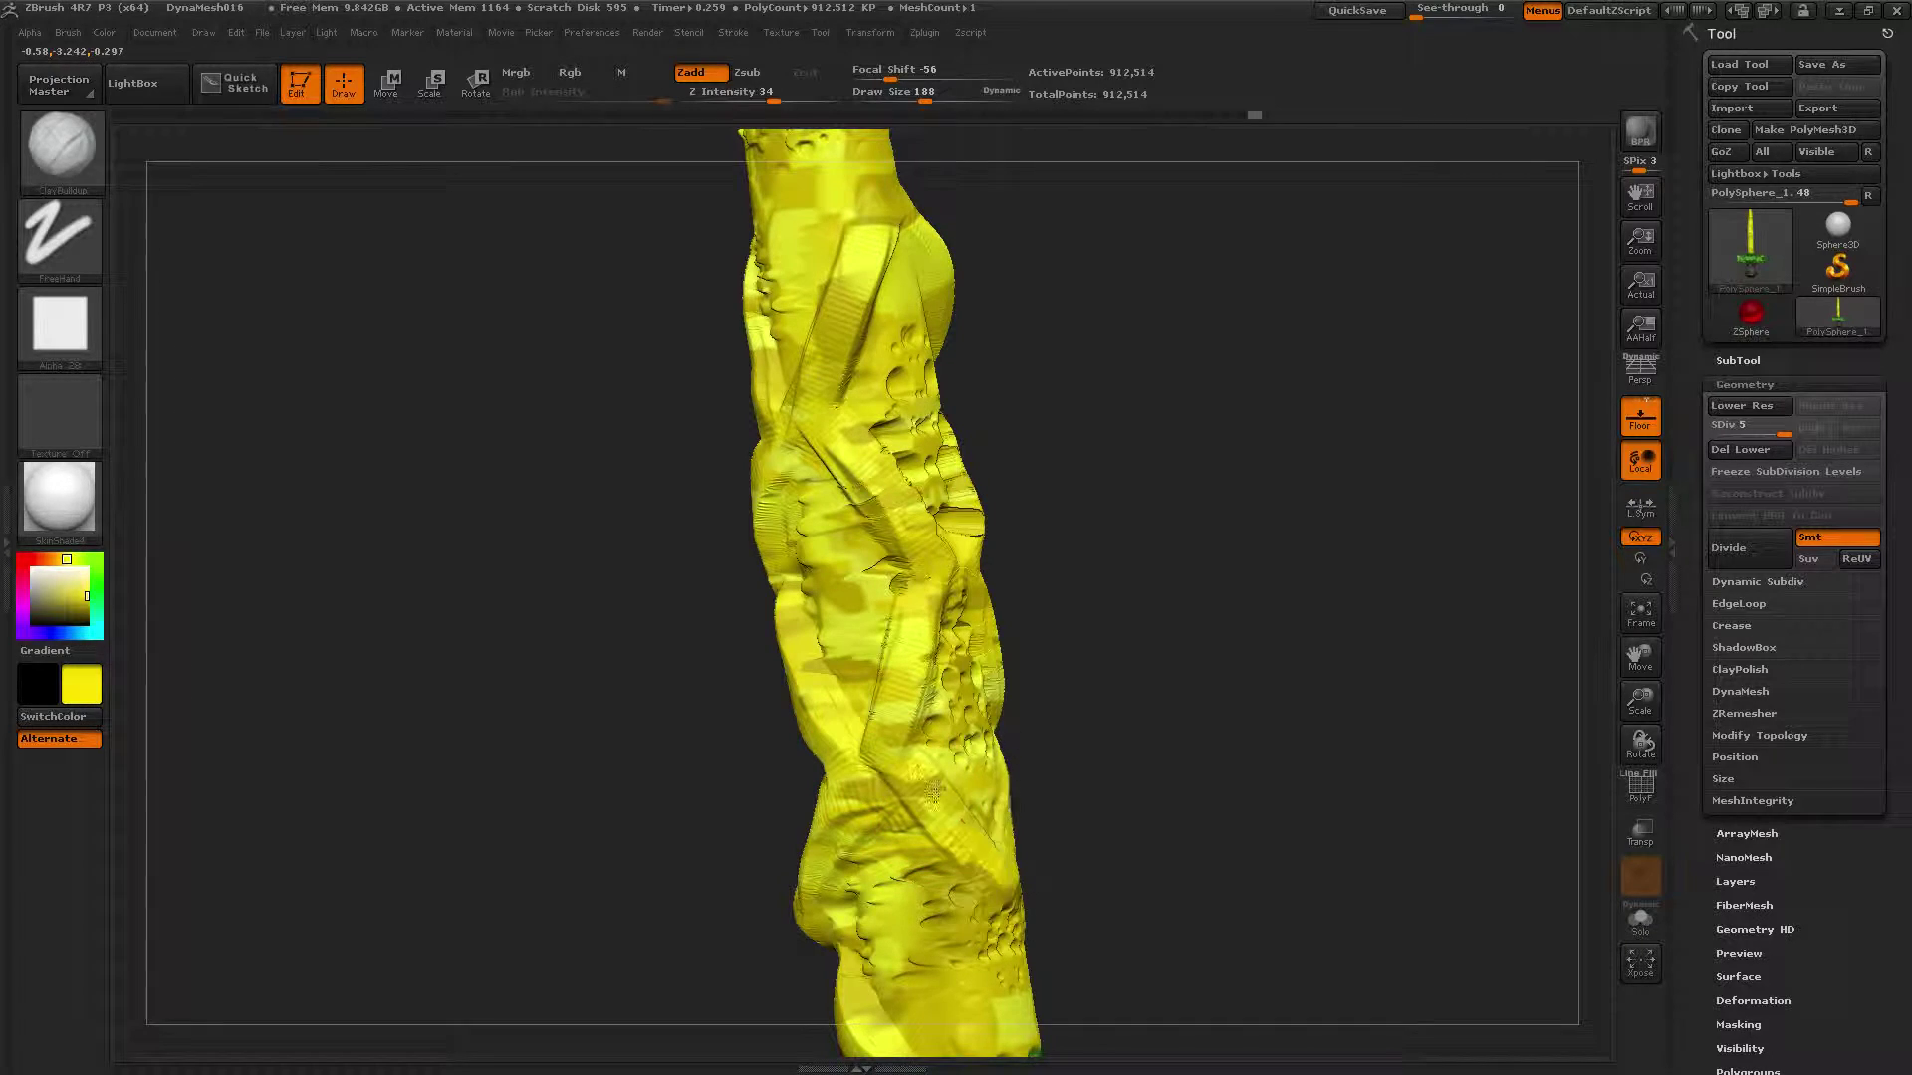
pyautogui.moveTo(1145, 588)
pyautogui.mouseDown()
pyautogui.moveTo(1372, 620)
pyautogui.moveTo(1387, 641)
pyautogui.moveTo(1359, 602)
pyautogui.moveTo(1123, 616)
pyautogui.moveTo(1034, 587)
pyautogui.mouseUp()
pyautogui.keyDown('ctrl'); pyautogui.moveTo(985, 631); pyautogui.dragTo(1028, 756, button='right'); pyautogui.keyUp('ctrl')
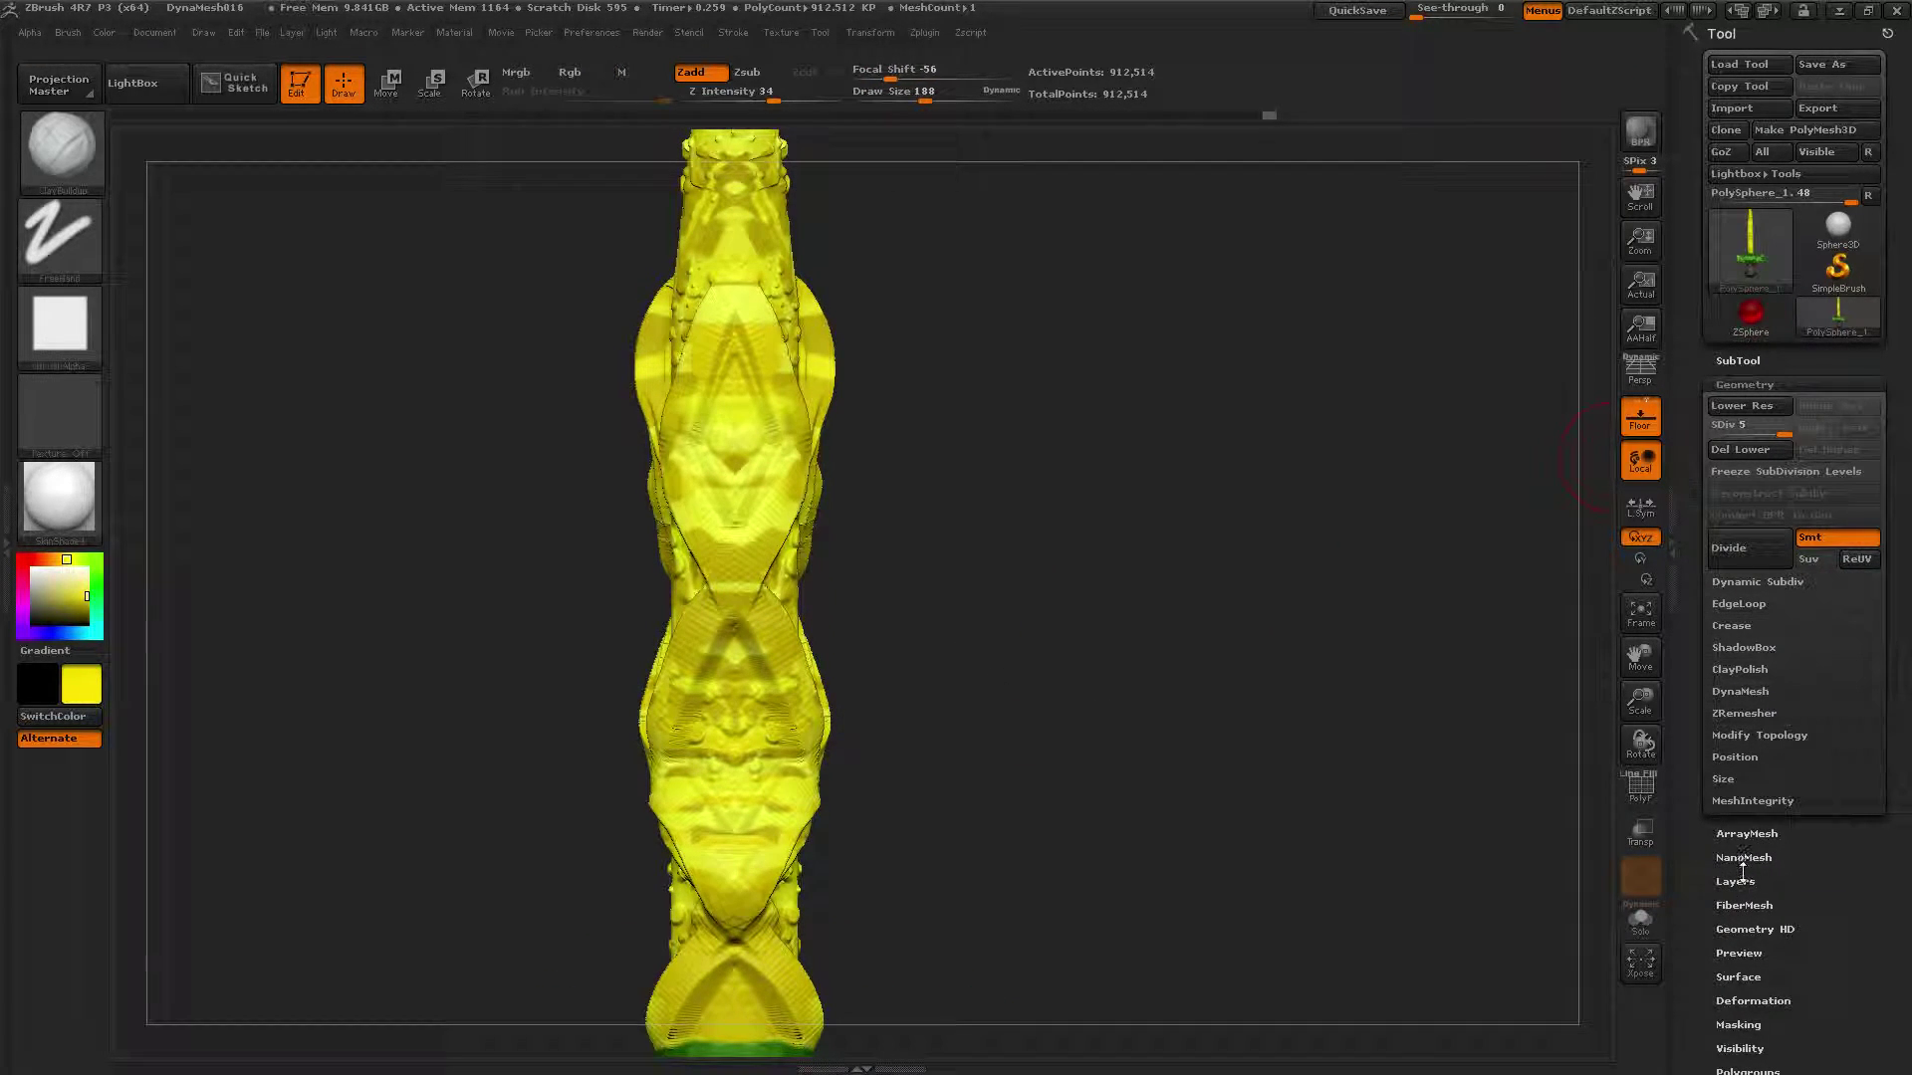
# Step: Try masking the sword by cavity at intensity 0 and shrinking that mask
pyautogui.click(1738, 1024)
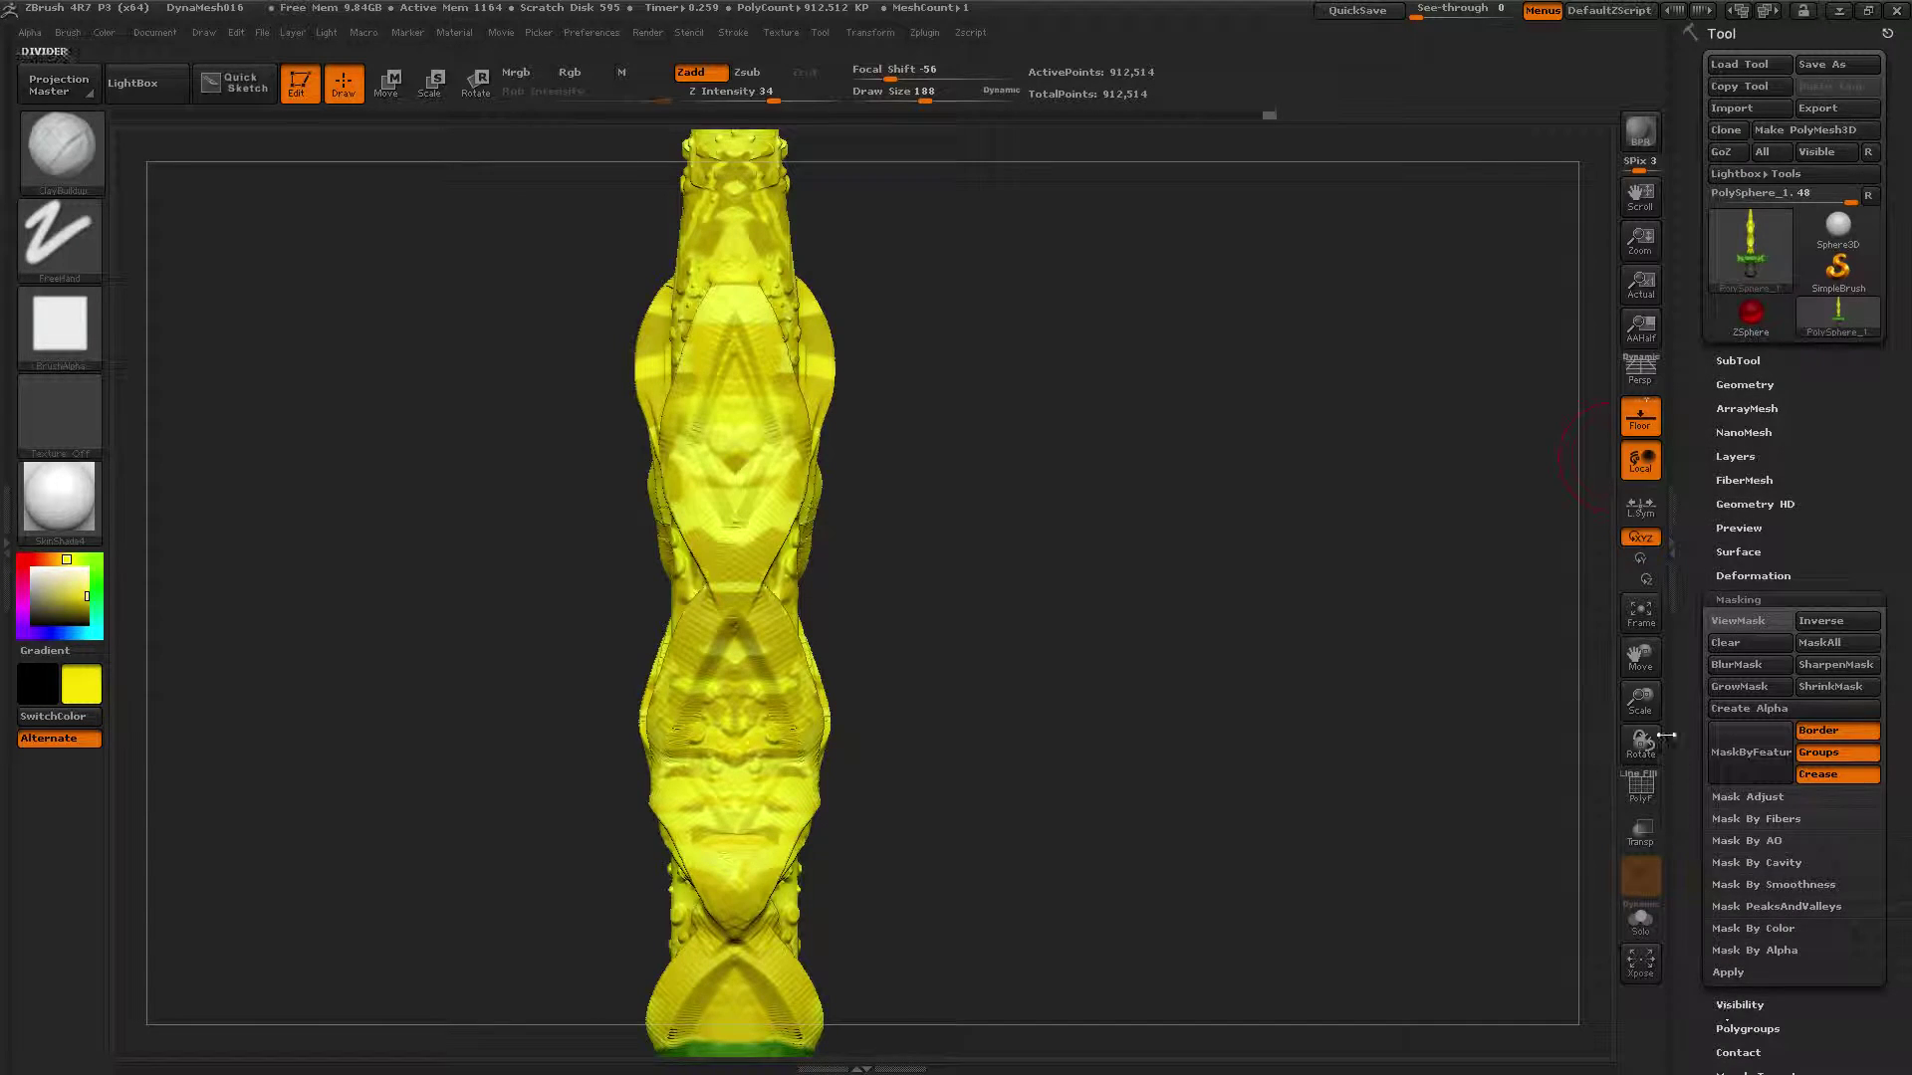
pyautogui.moveTo(1692, 786); pyautogui.dragTo(1686, 703)
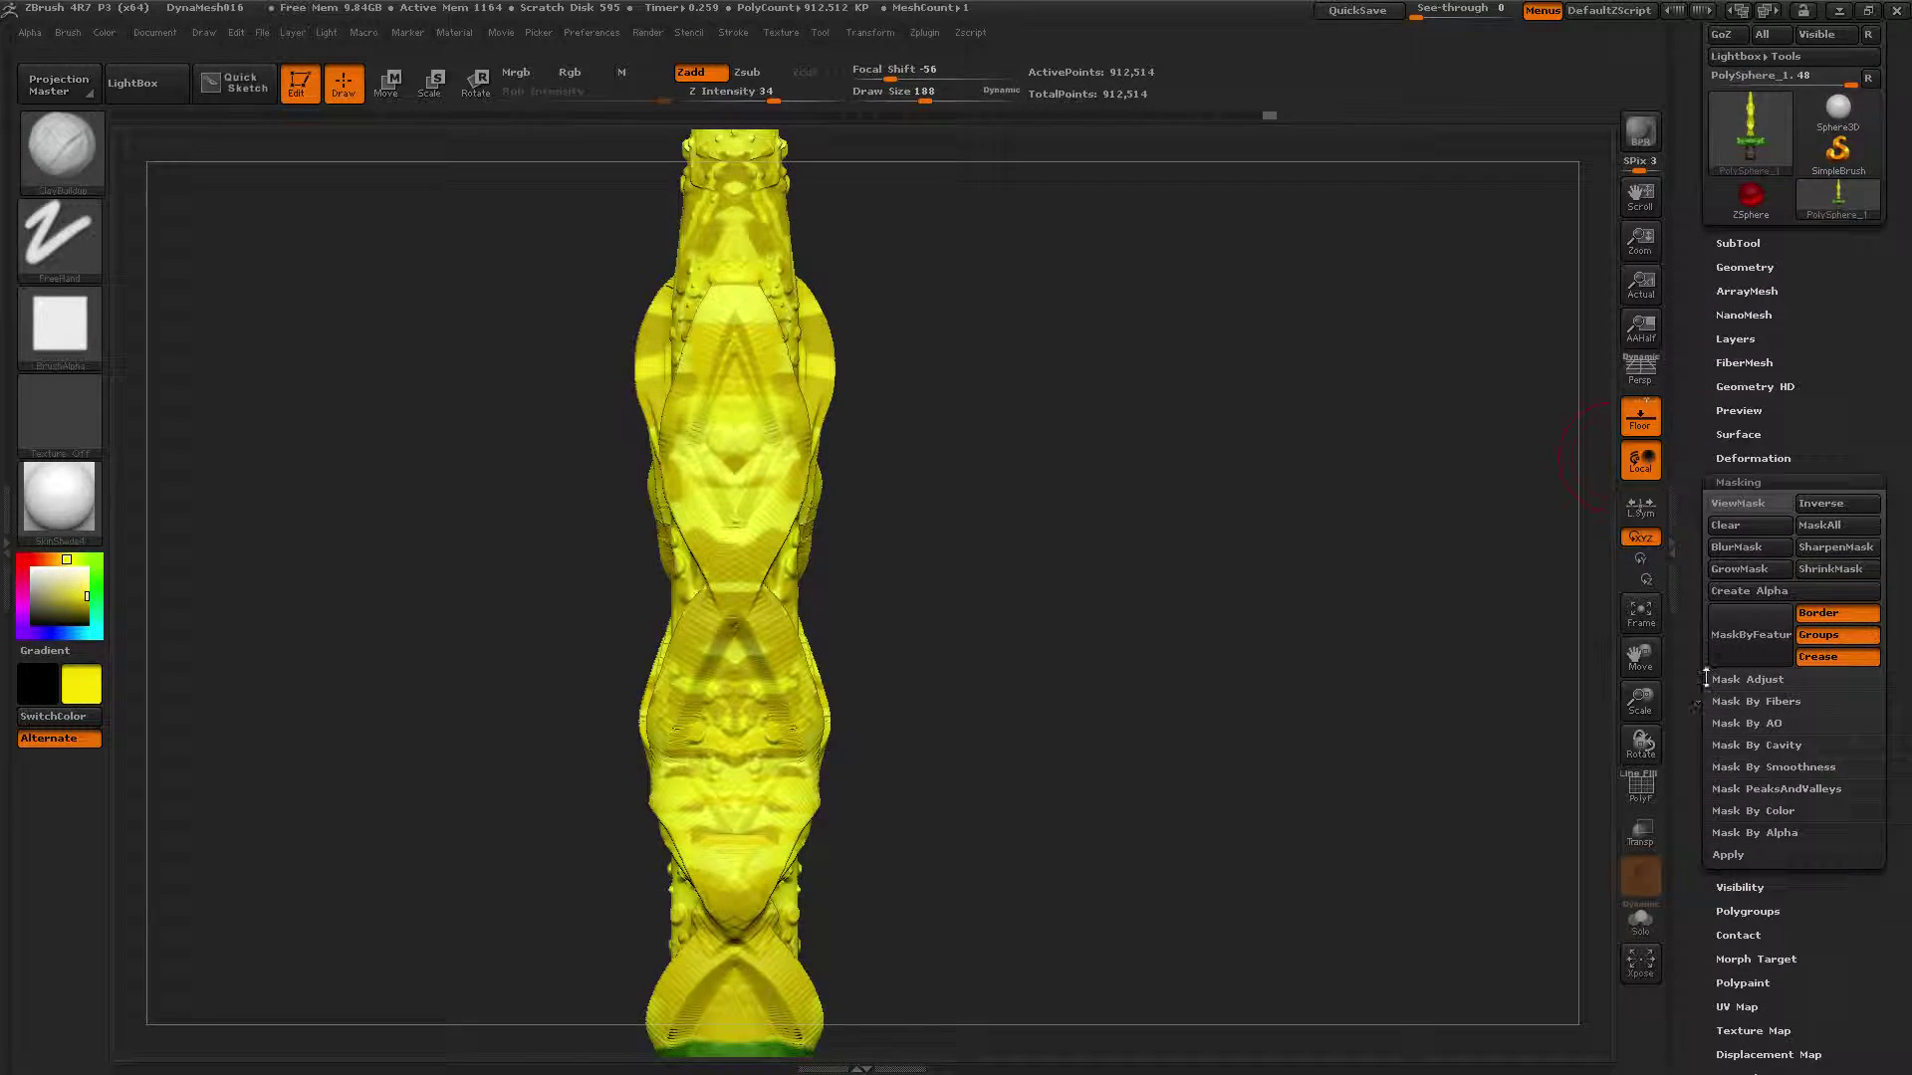
pyautogui.click(1752, 747)
pyautogui.click(1748, 766)
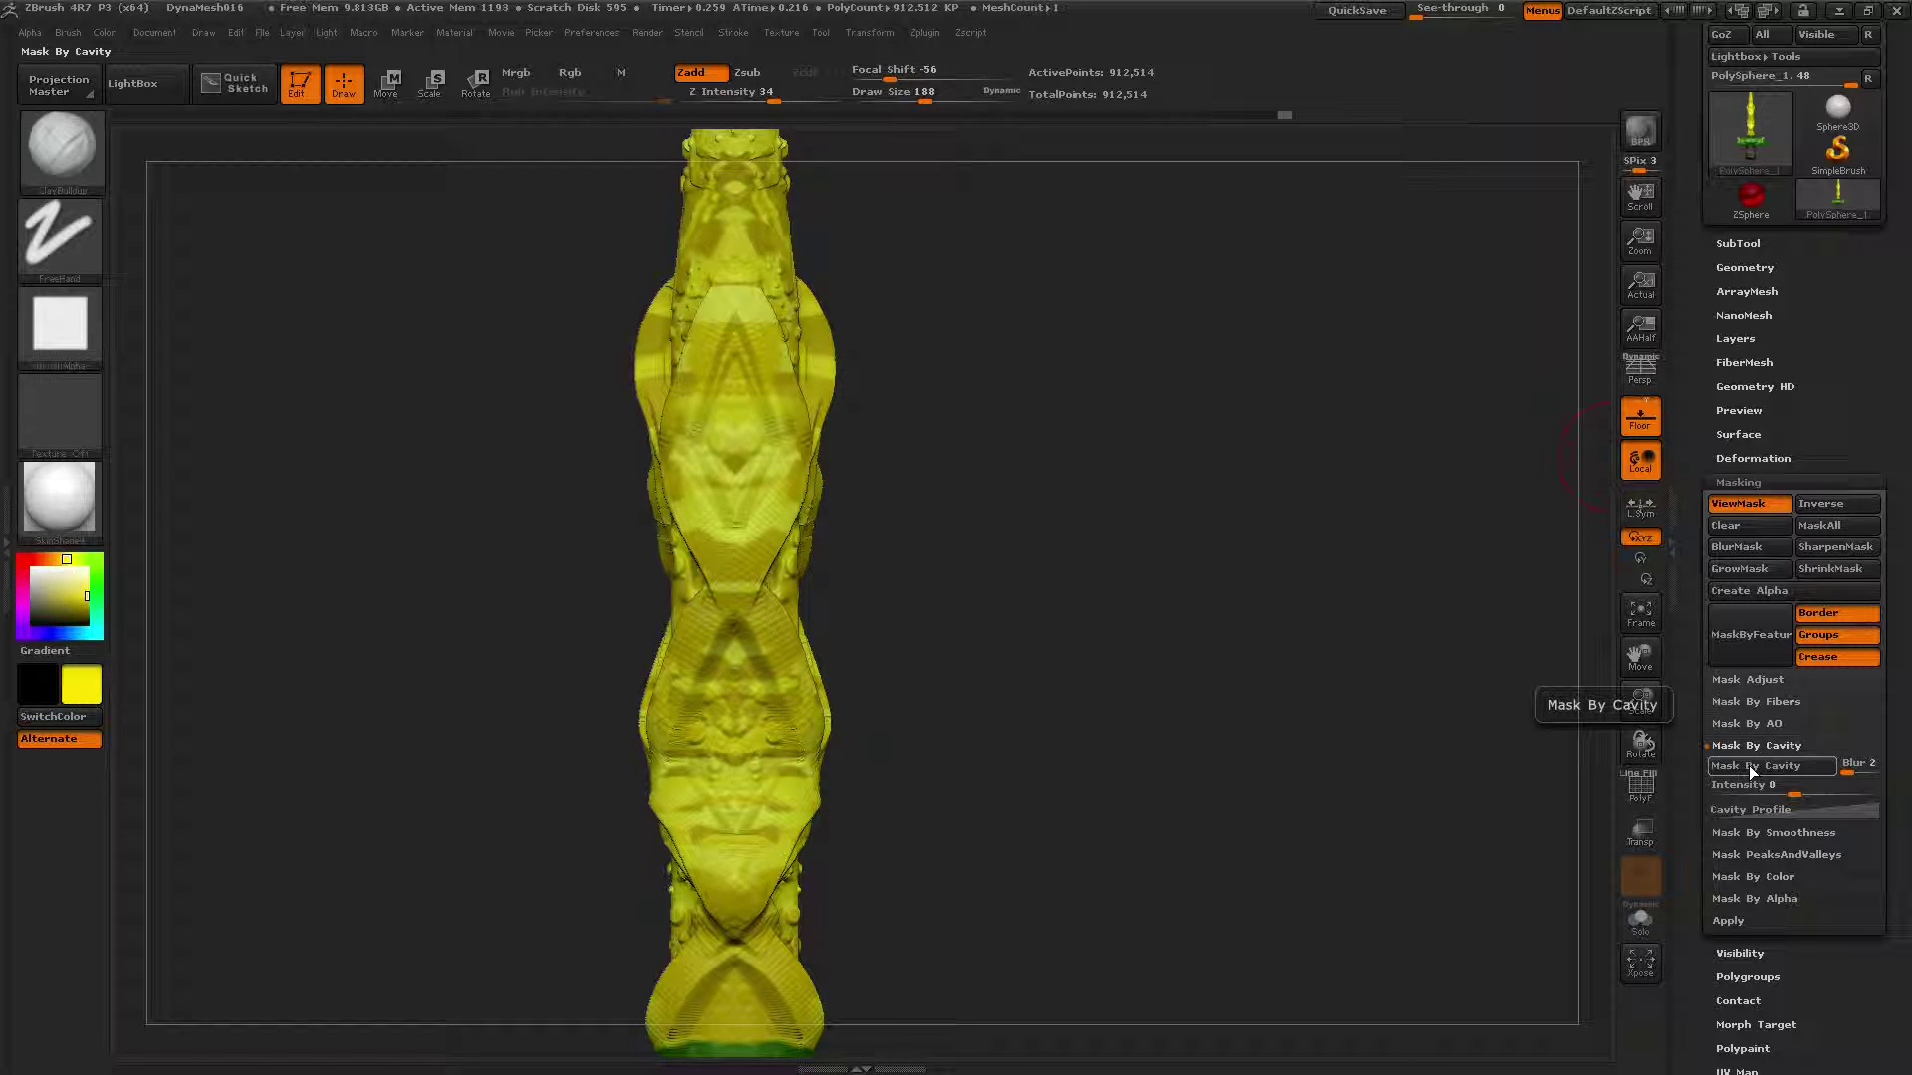
pyautogui.click(1809, 570)
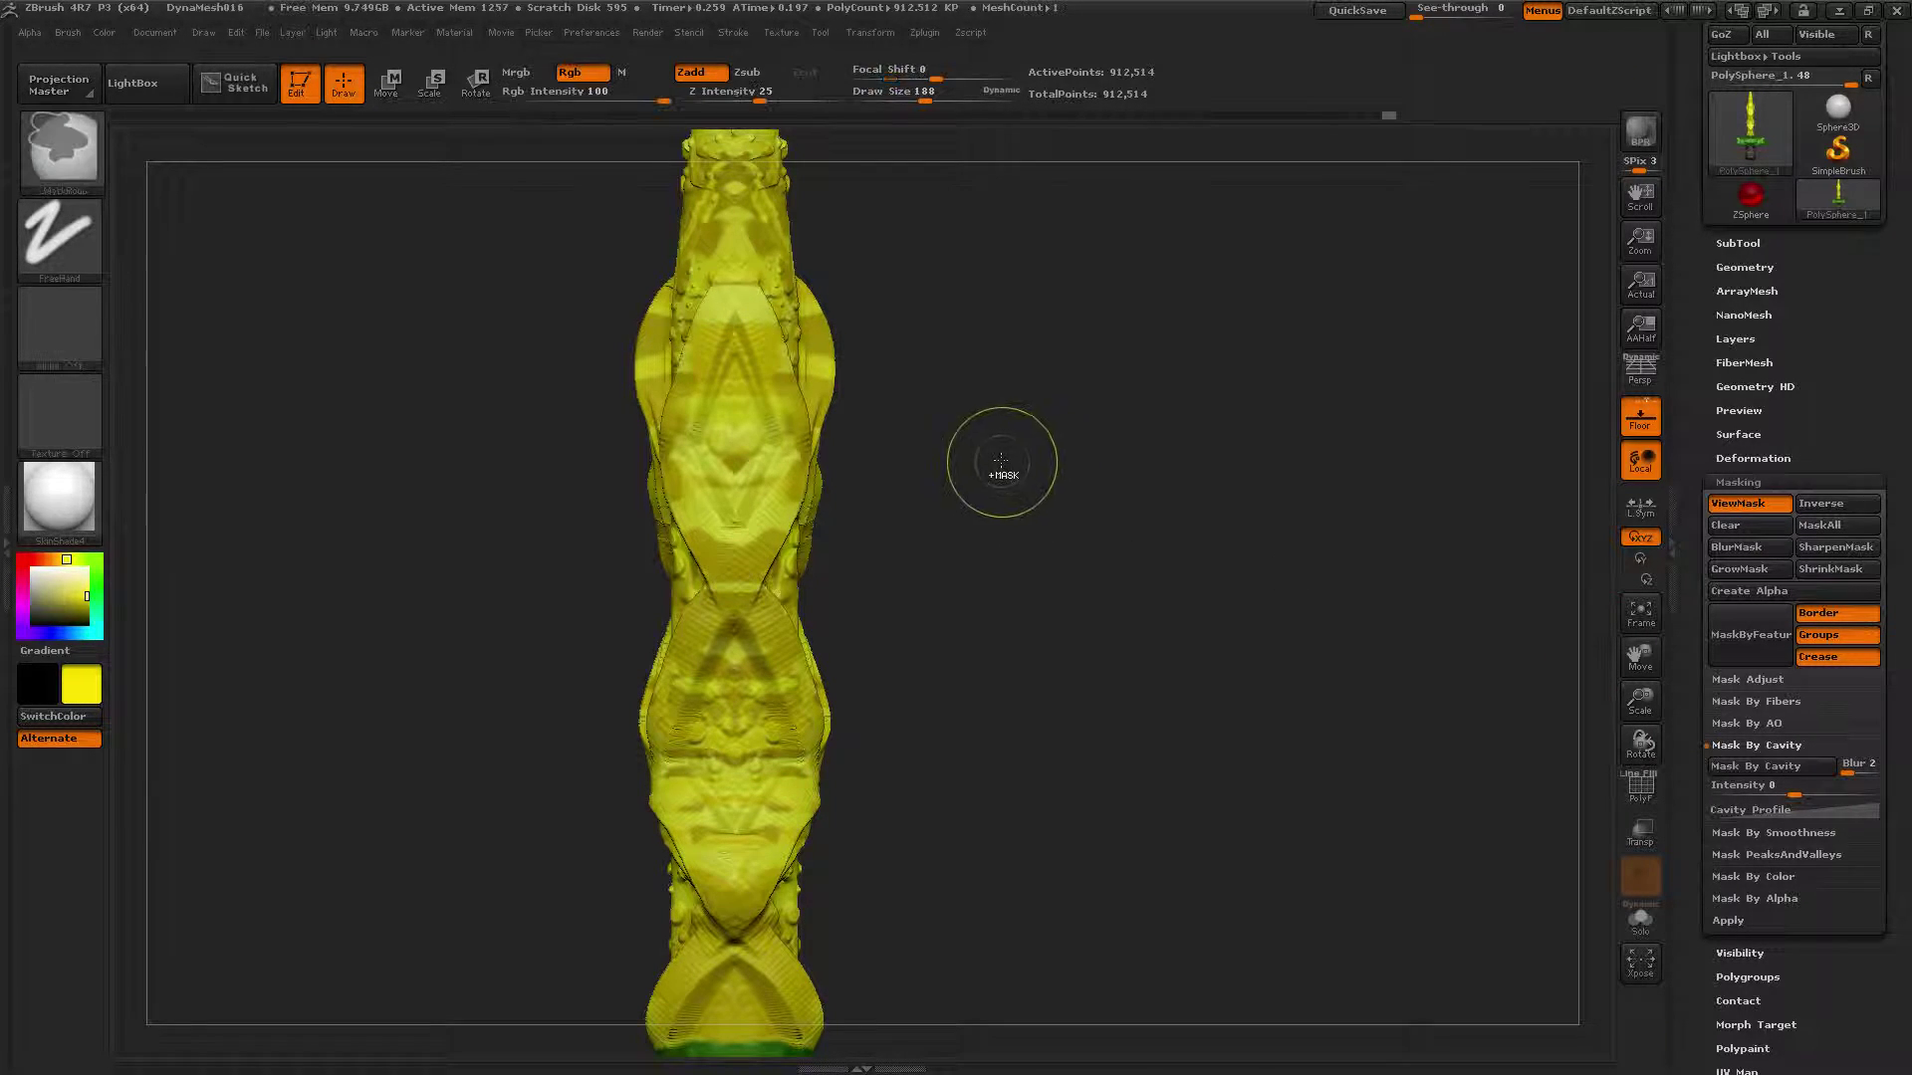
pyautogui.hotkey('ctrl', 'h')
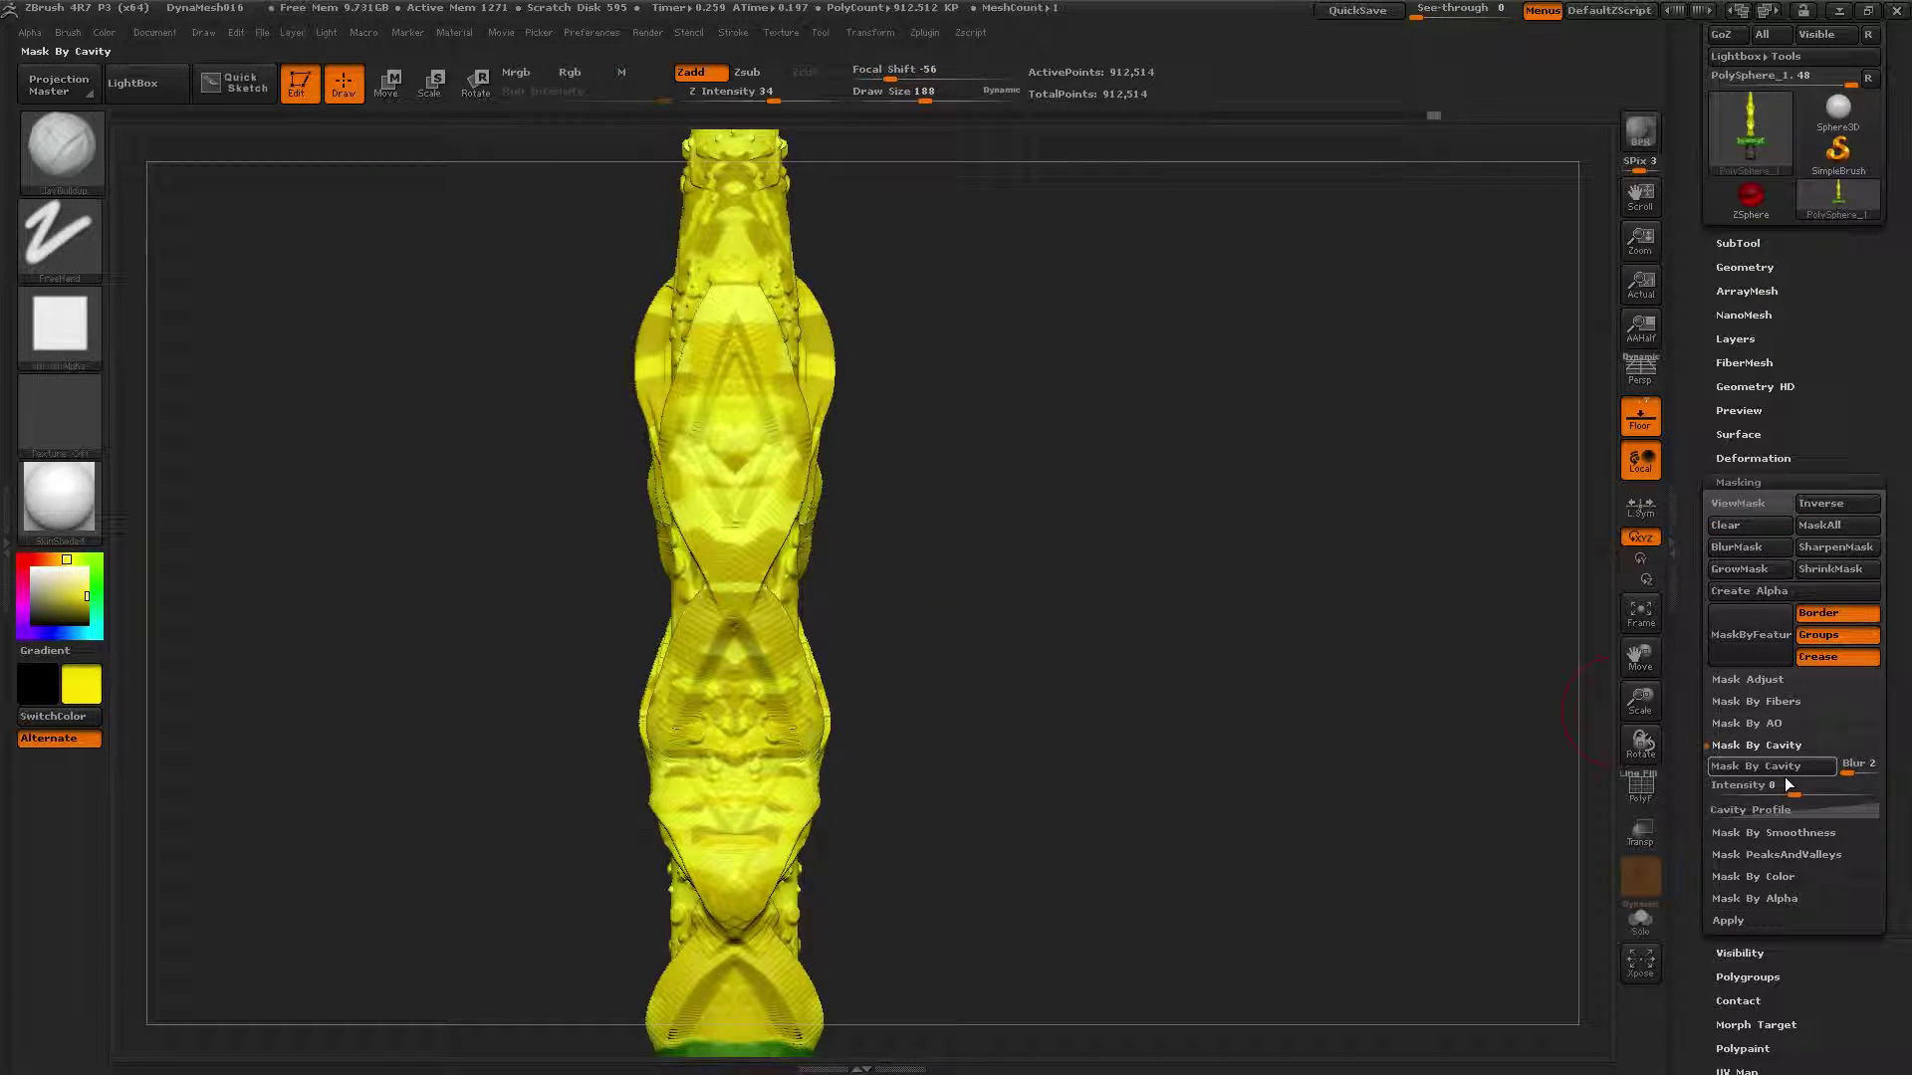
# Step: Mask the sword by cavity at an intensity of about -22.18, and remake the mask at about -53.74
pyautogui.moveTo(1782, 797); pyautogui.dragTo(1737, 787)
pyautogui.click(1760, 768)
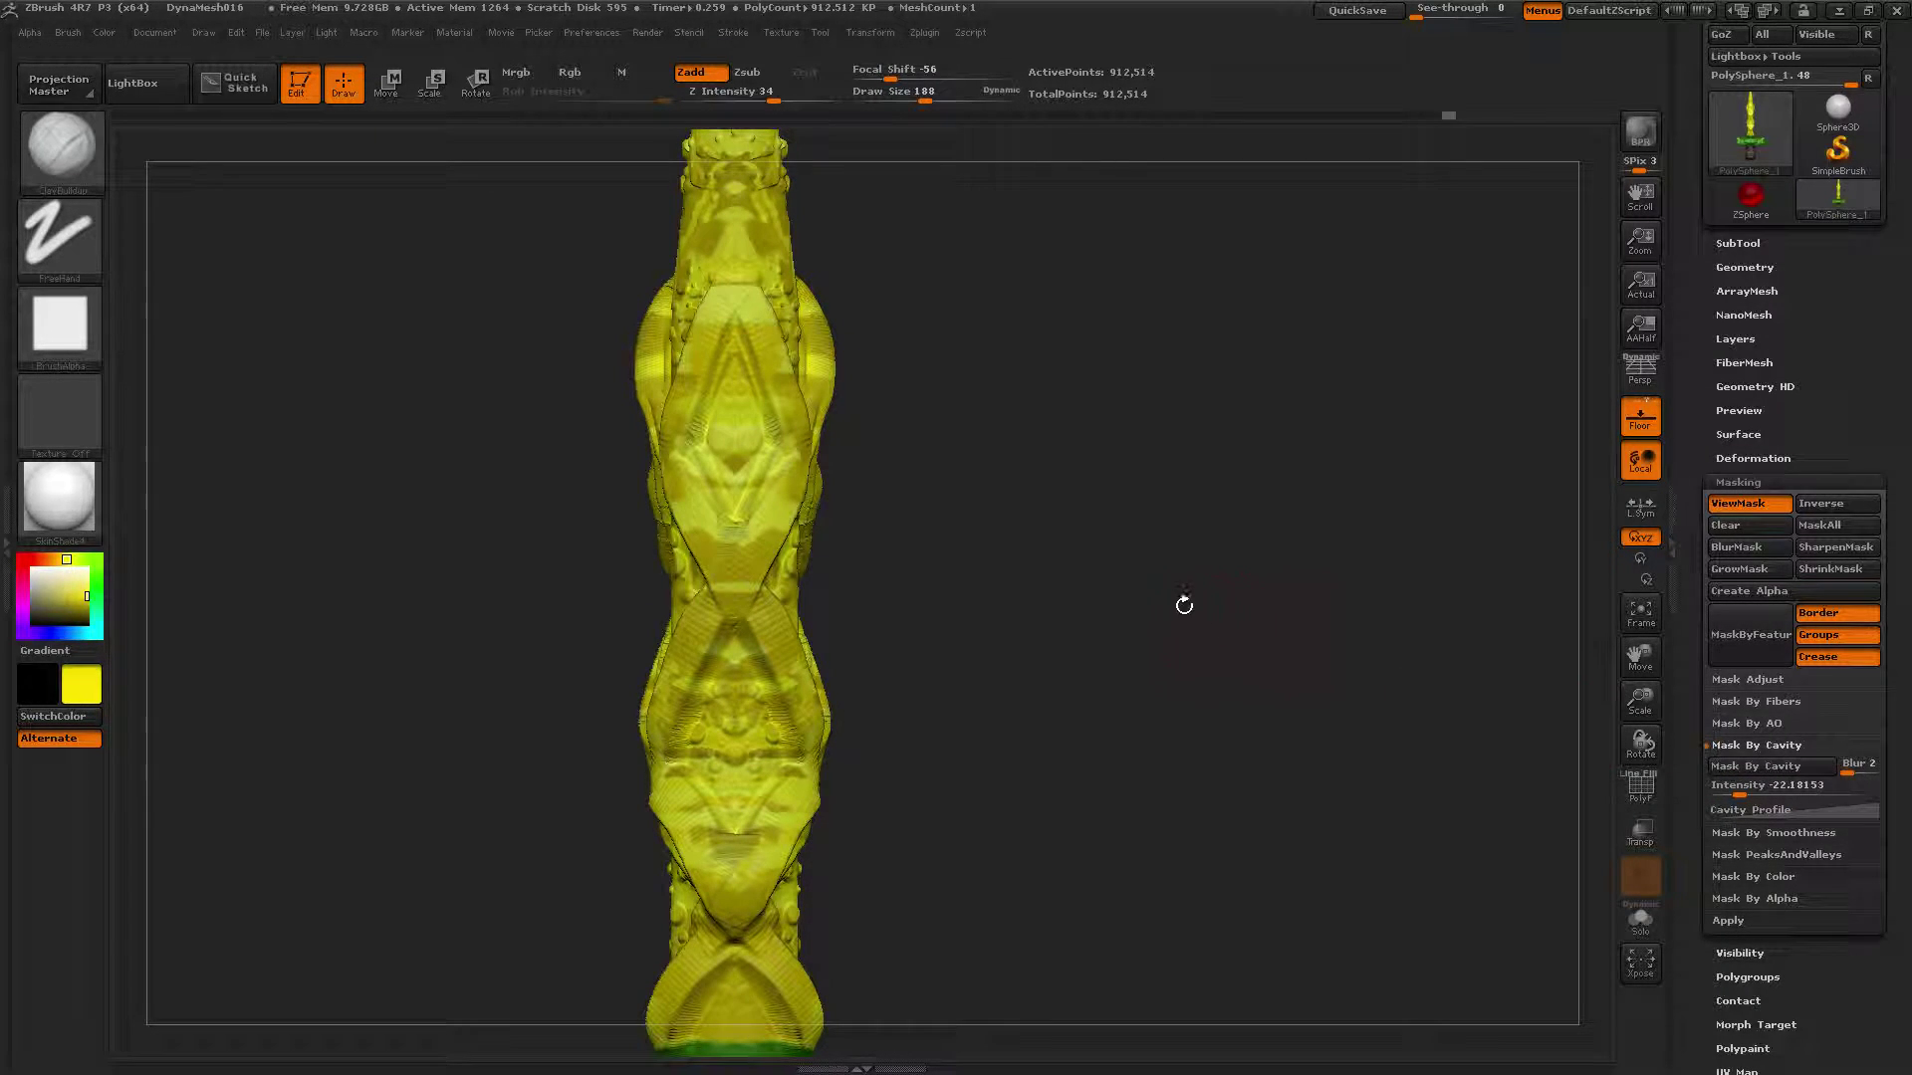
pyautogui.moveTo(1182, 601); pyautogui.dragTo(1007, 555)
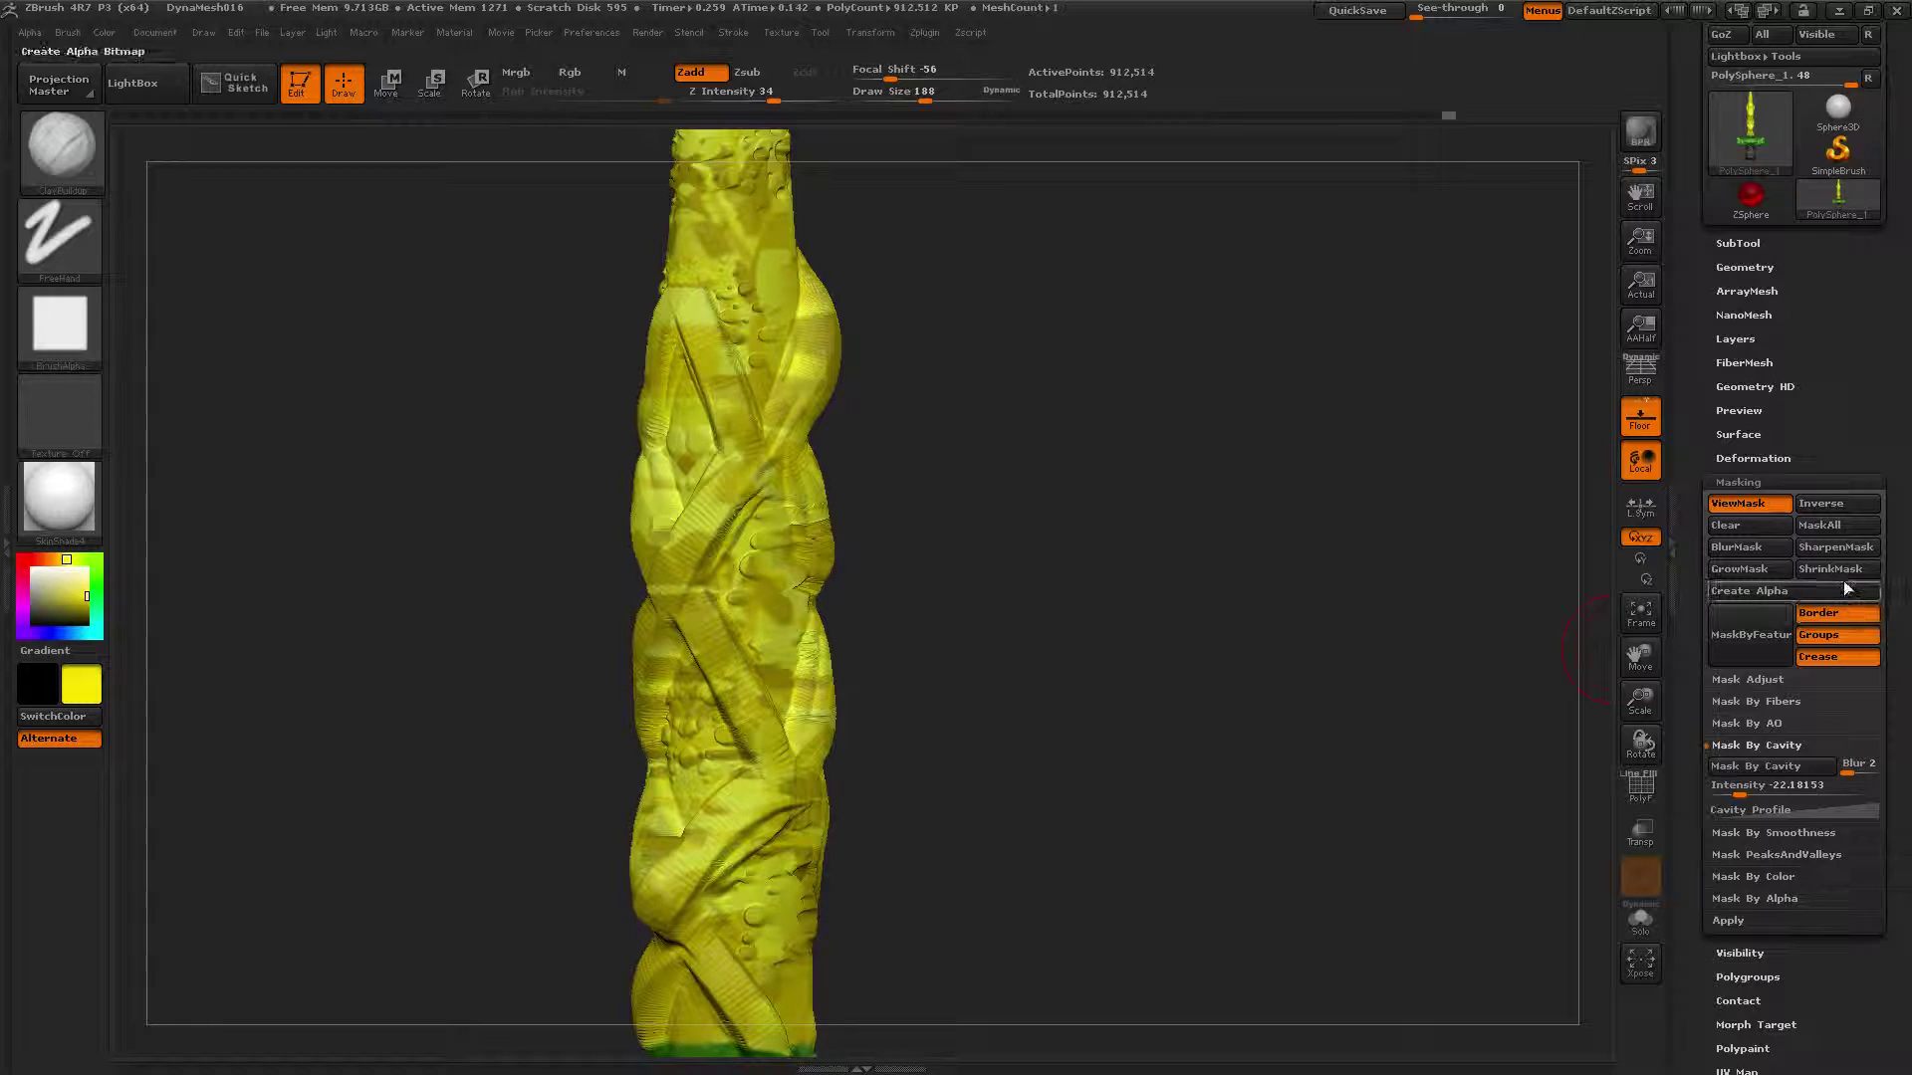
pyautogui.moveTo(1744, 788); pyautogui.dragTo(1723, 792)
pyautogui.click(1745, 769)
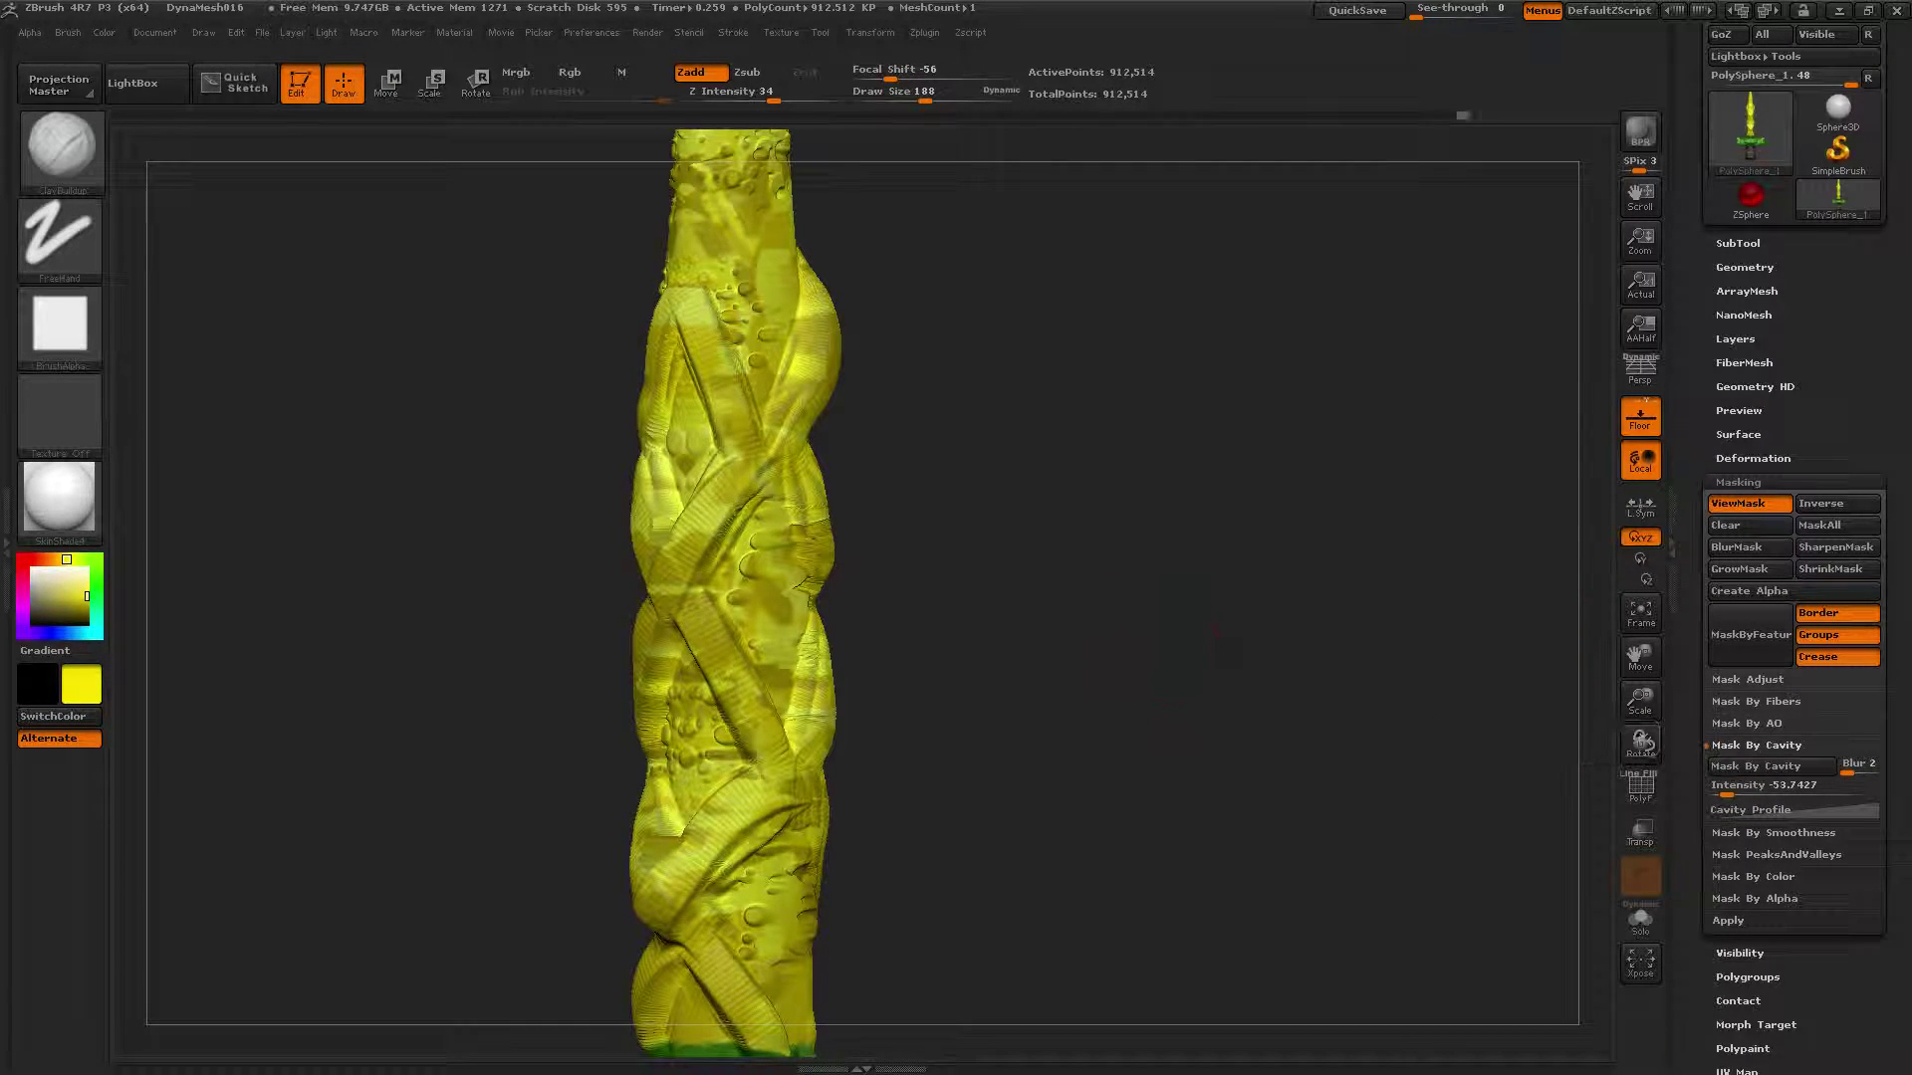
pyautogui.moveTo(1020, 588); pyautogui.dragTo(1092, 584)
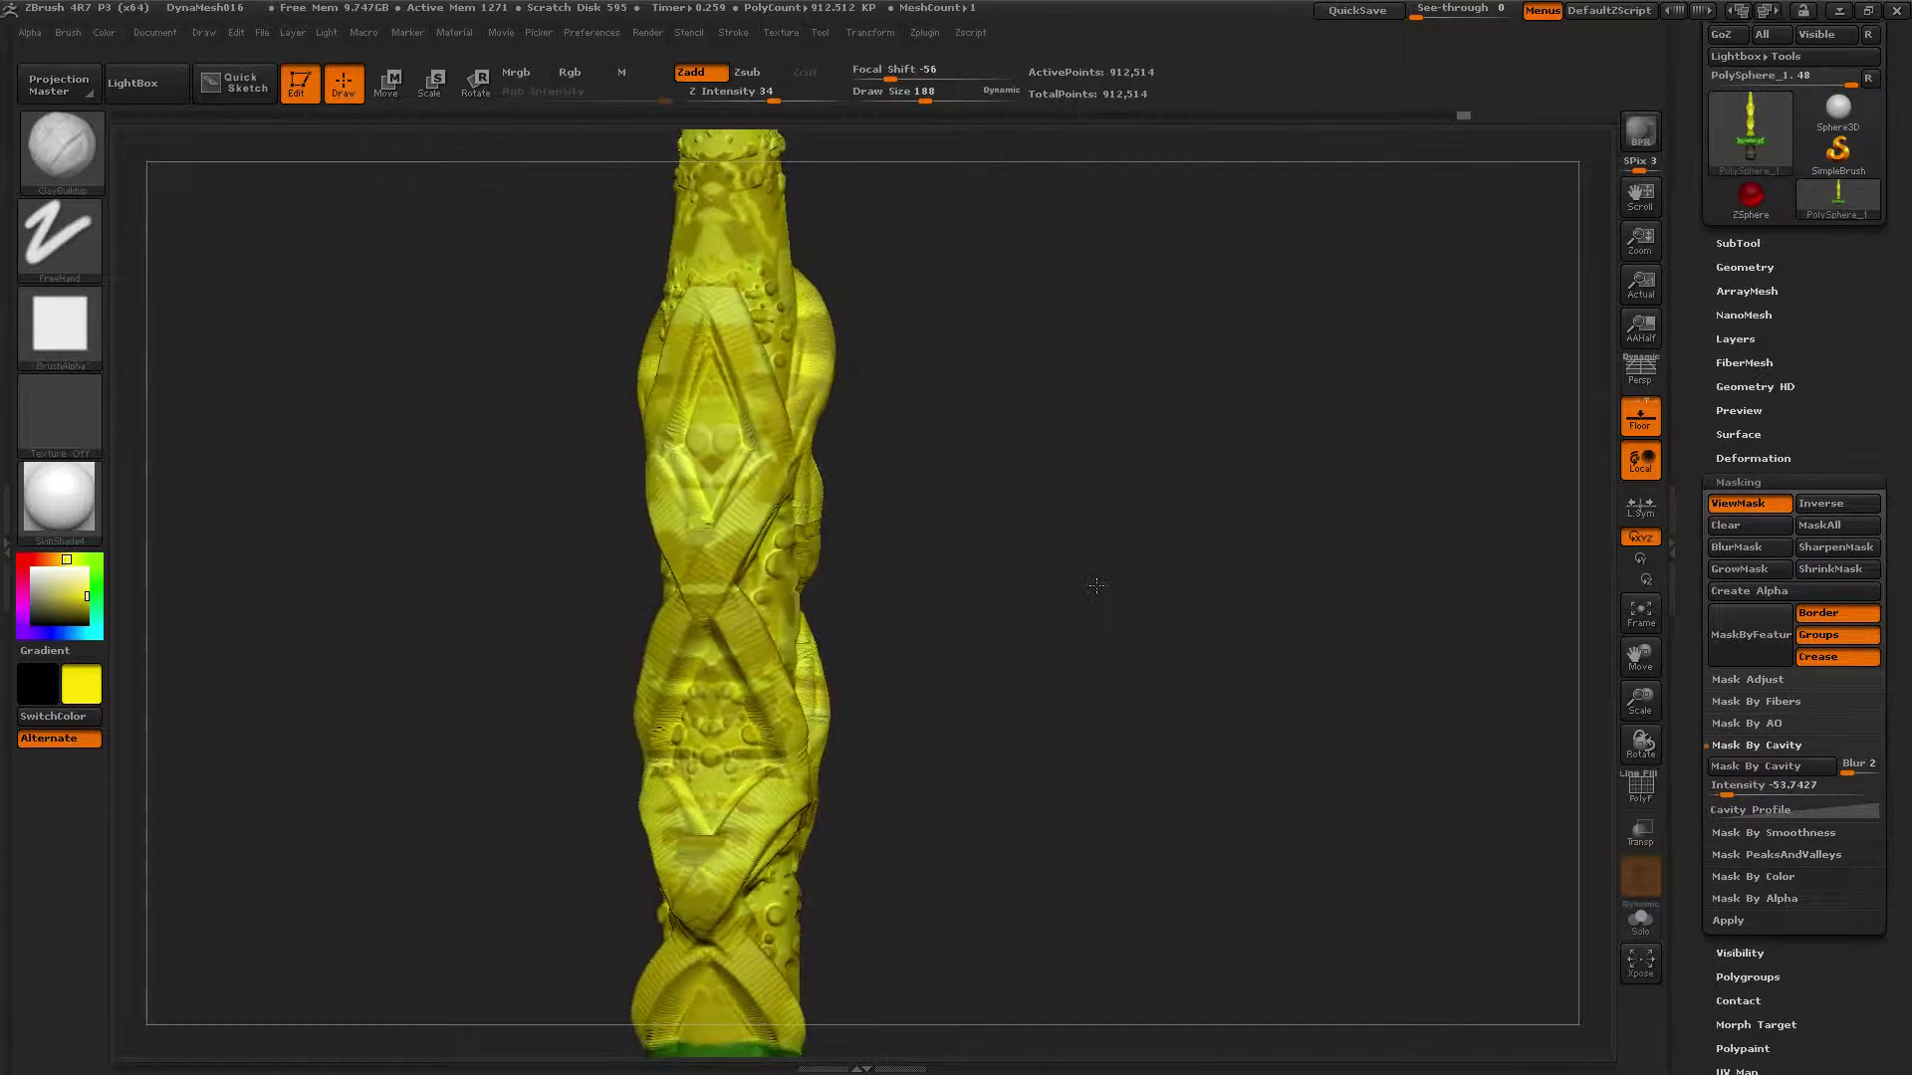
# Step: Sharpen the cavity mask twice and check it from the front of the blade
pyautogui.click(1820, 546)
pyautogui.click(1820, 546)
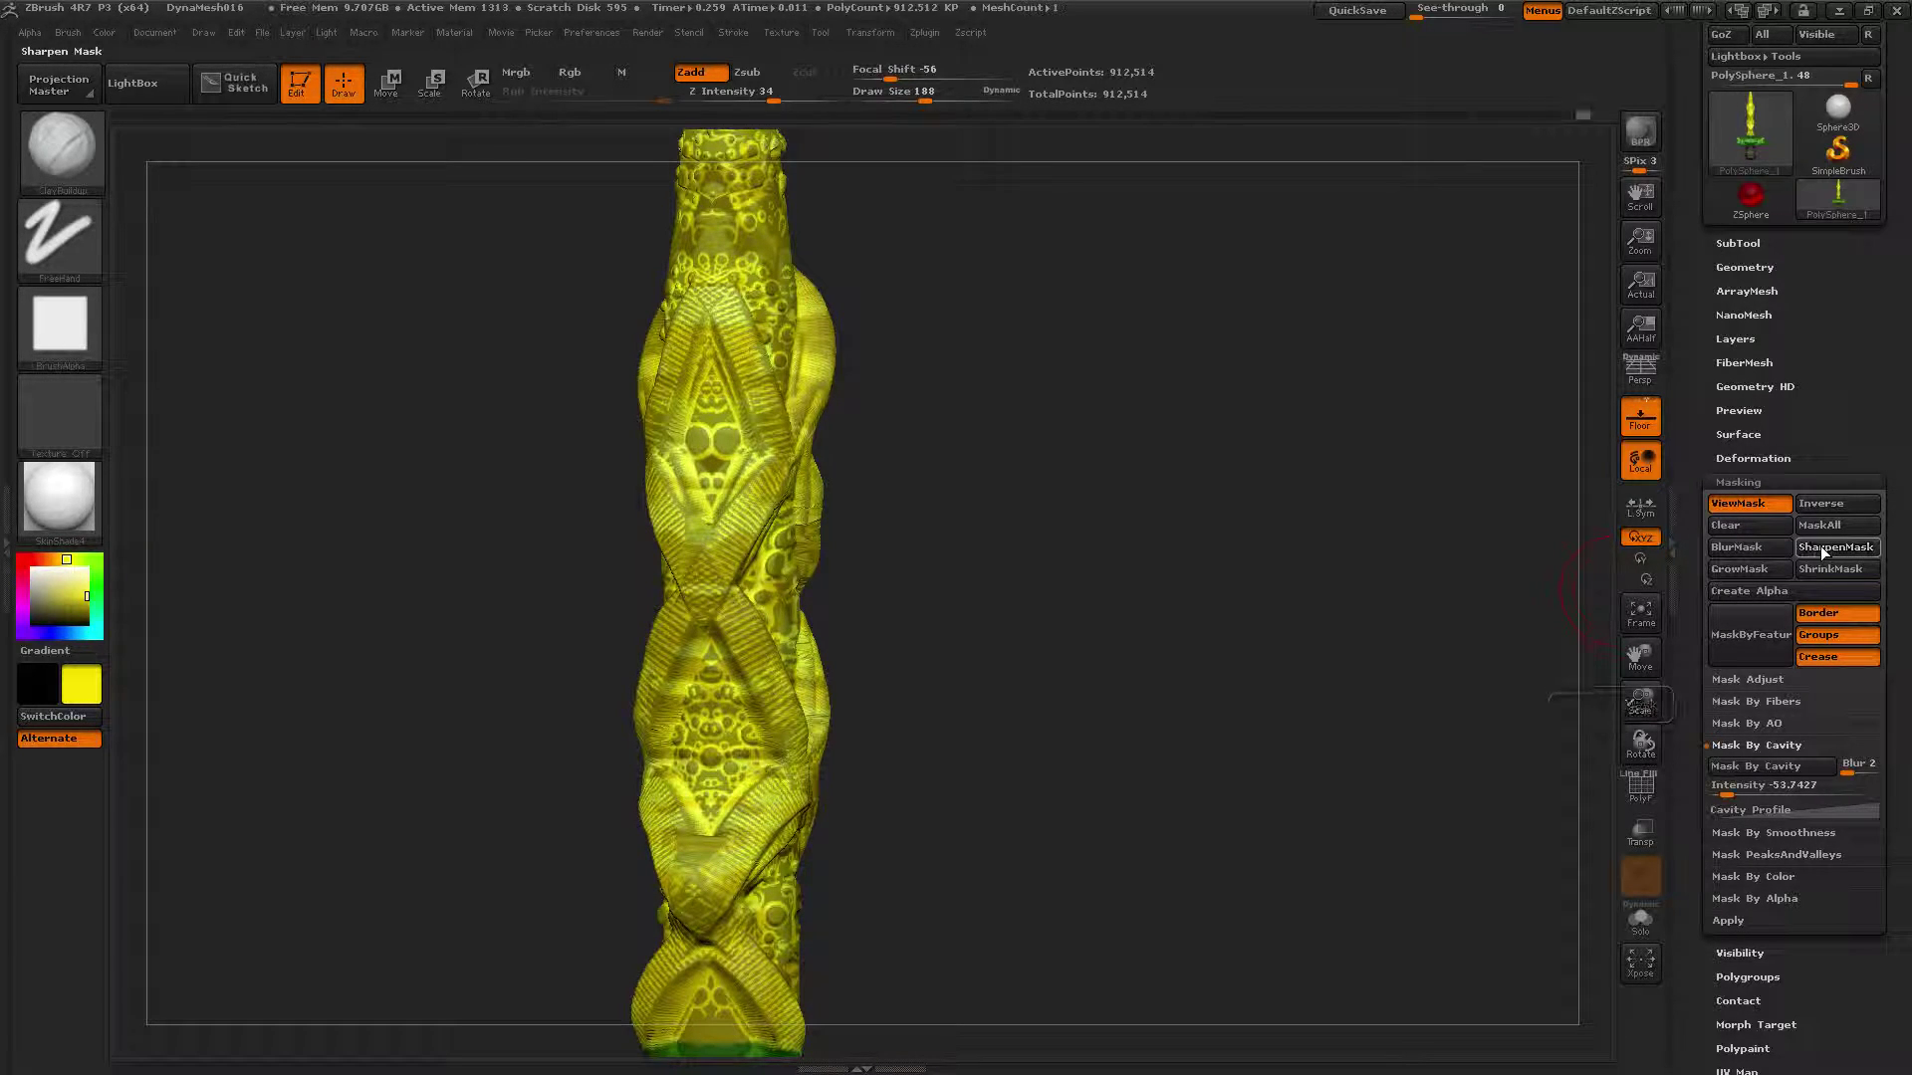
pyautogui.moveTo(941, 540); pyautogui.dragTo(970, 598)
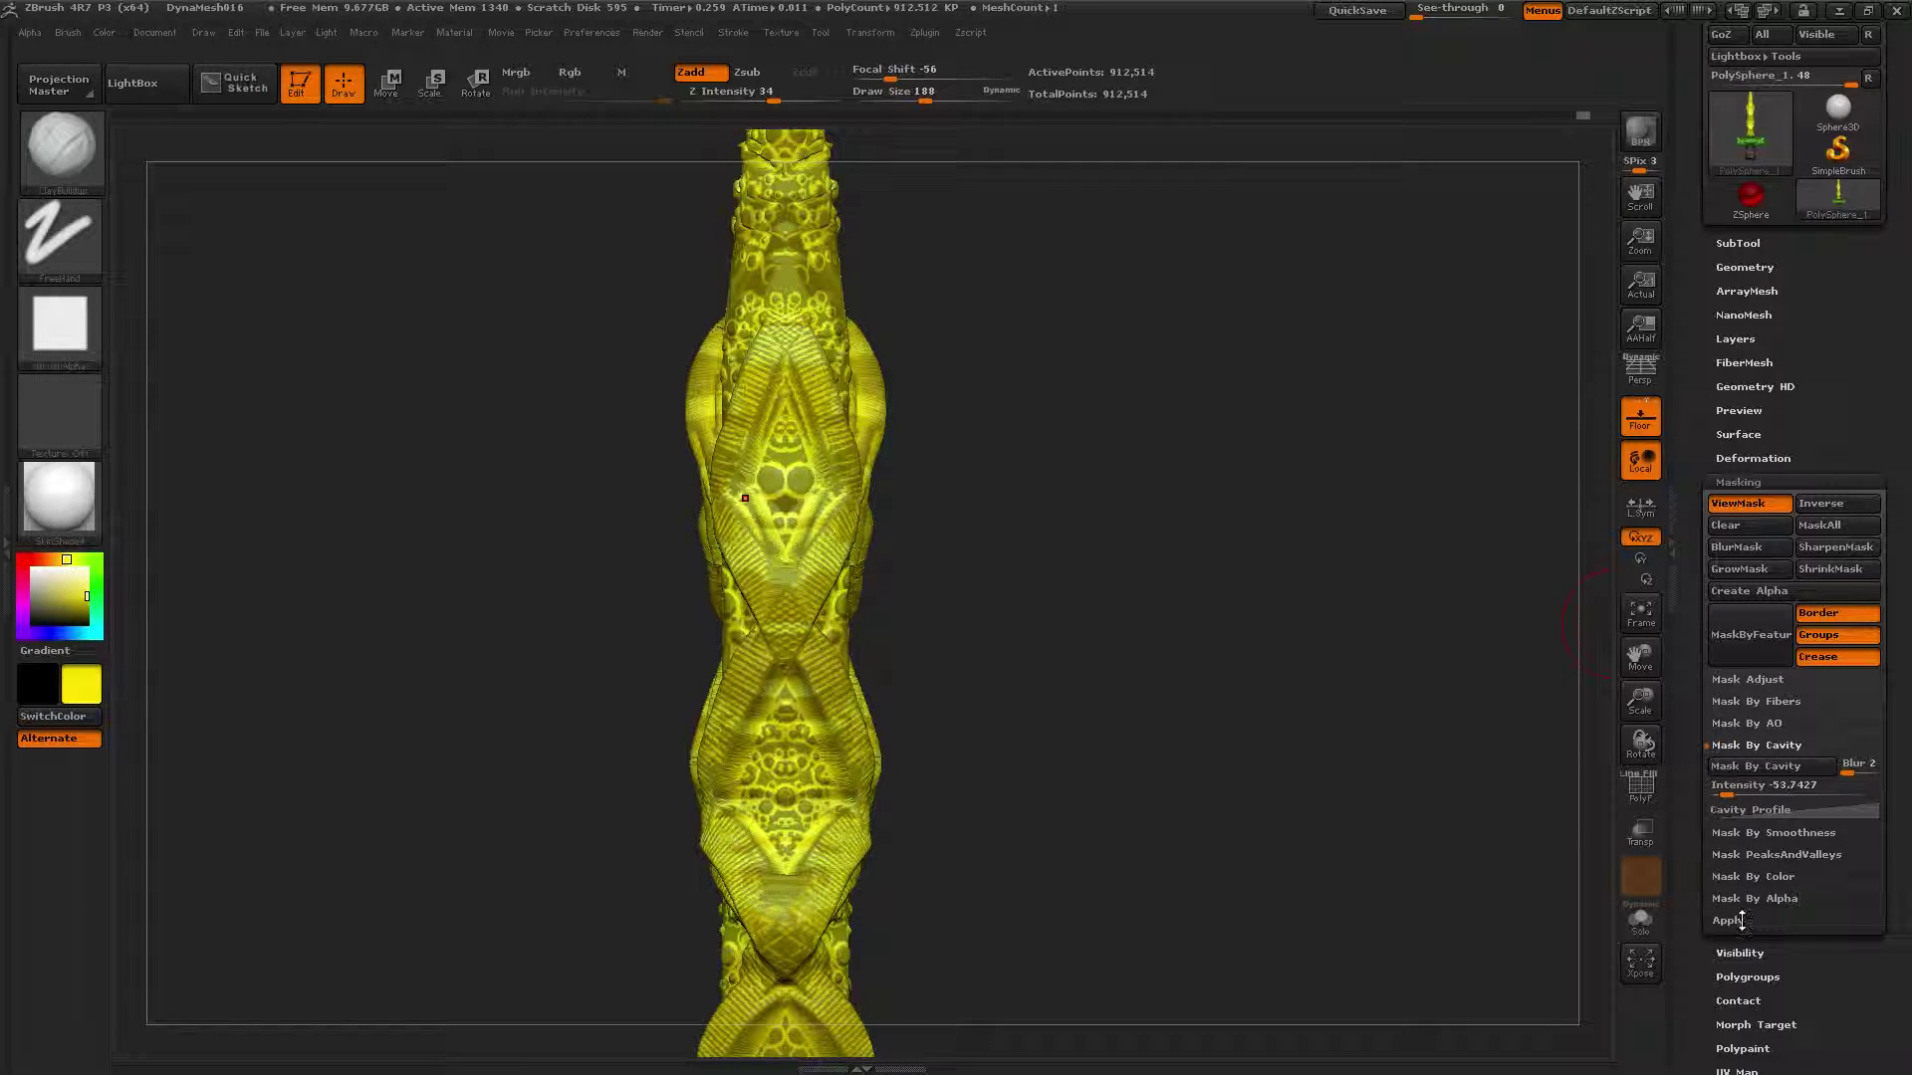
# Step: Compare the smoothness and cavity masking options and produce an alpha from the sword's current mask with Mask Alpha
pyautogui.click(1760, 841)
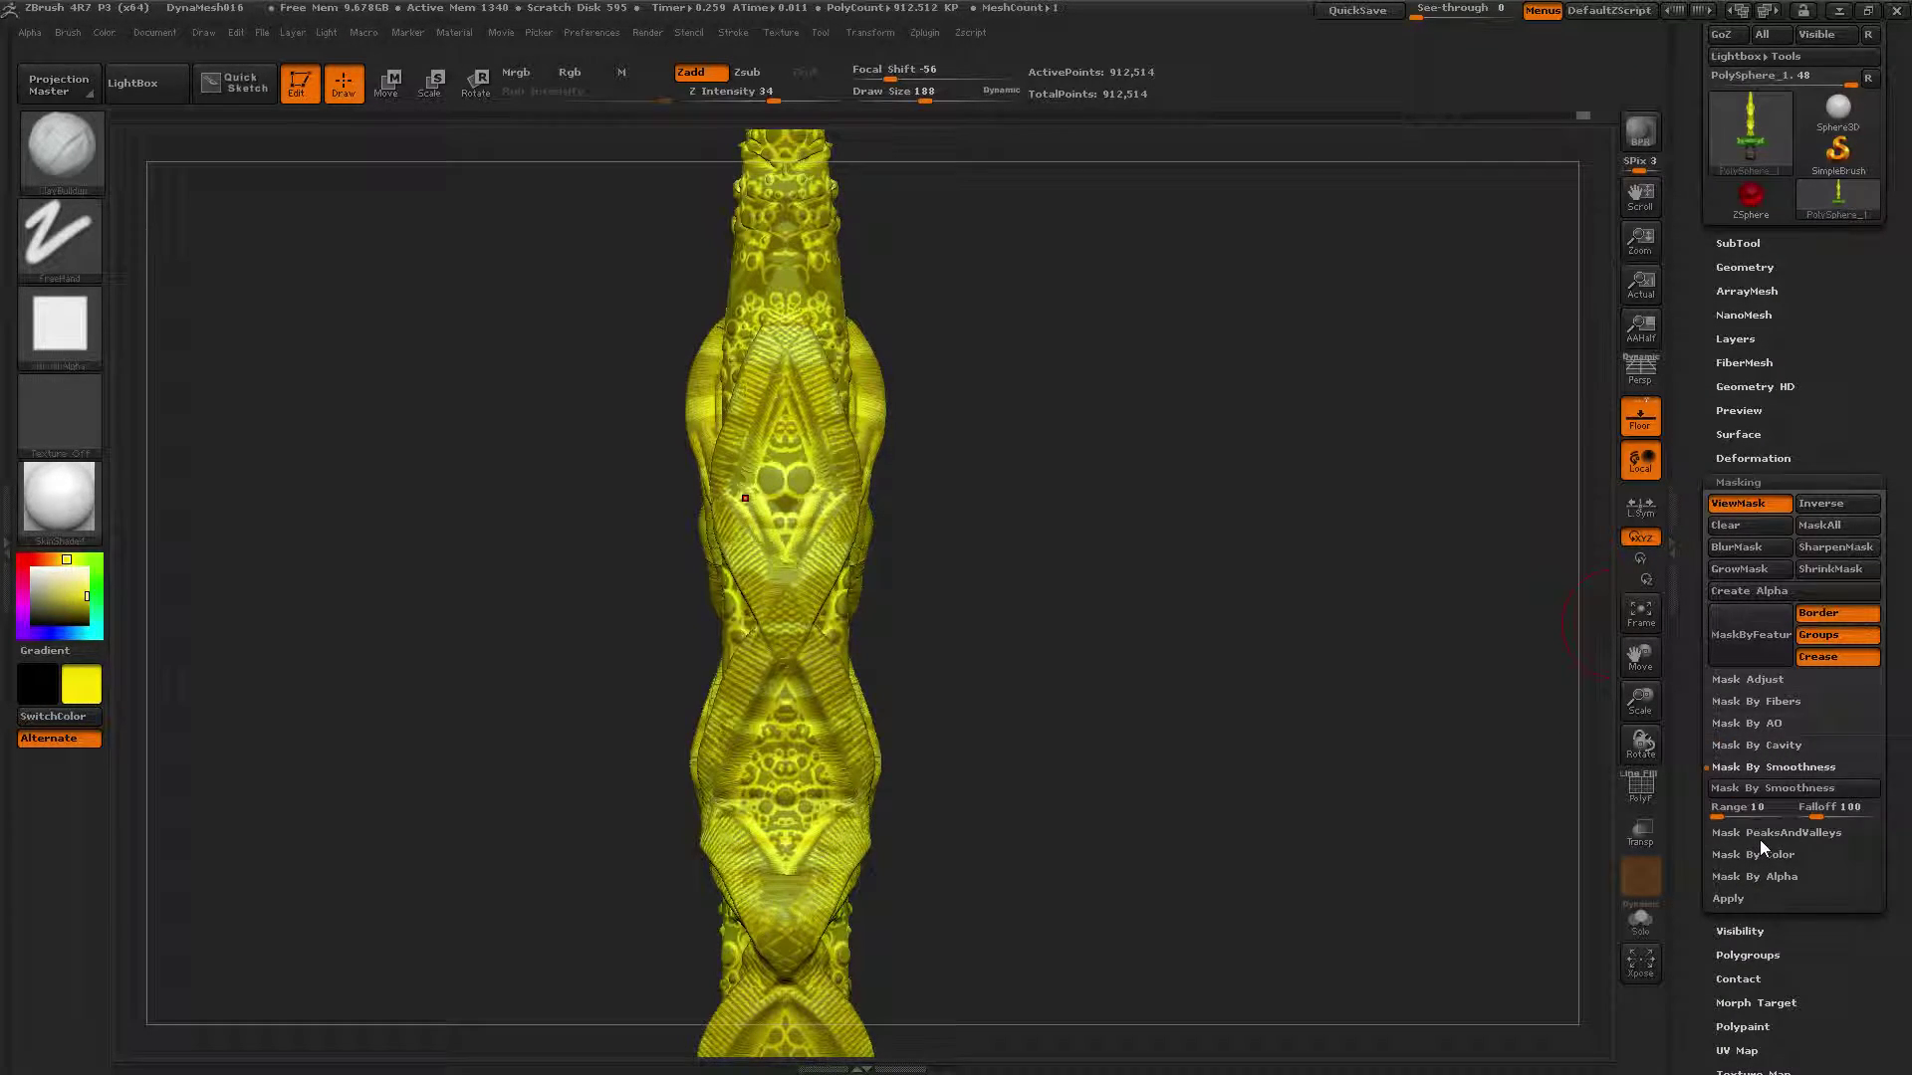
pyautogui.click(1774, 769)
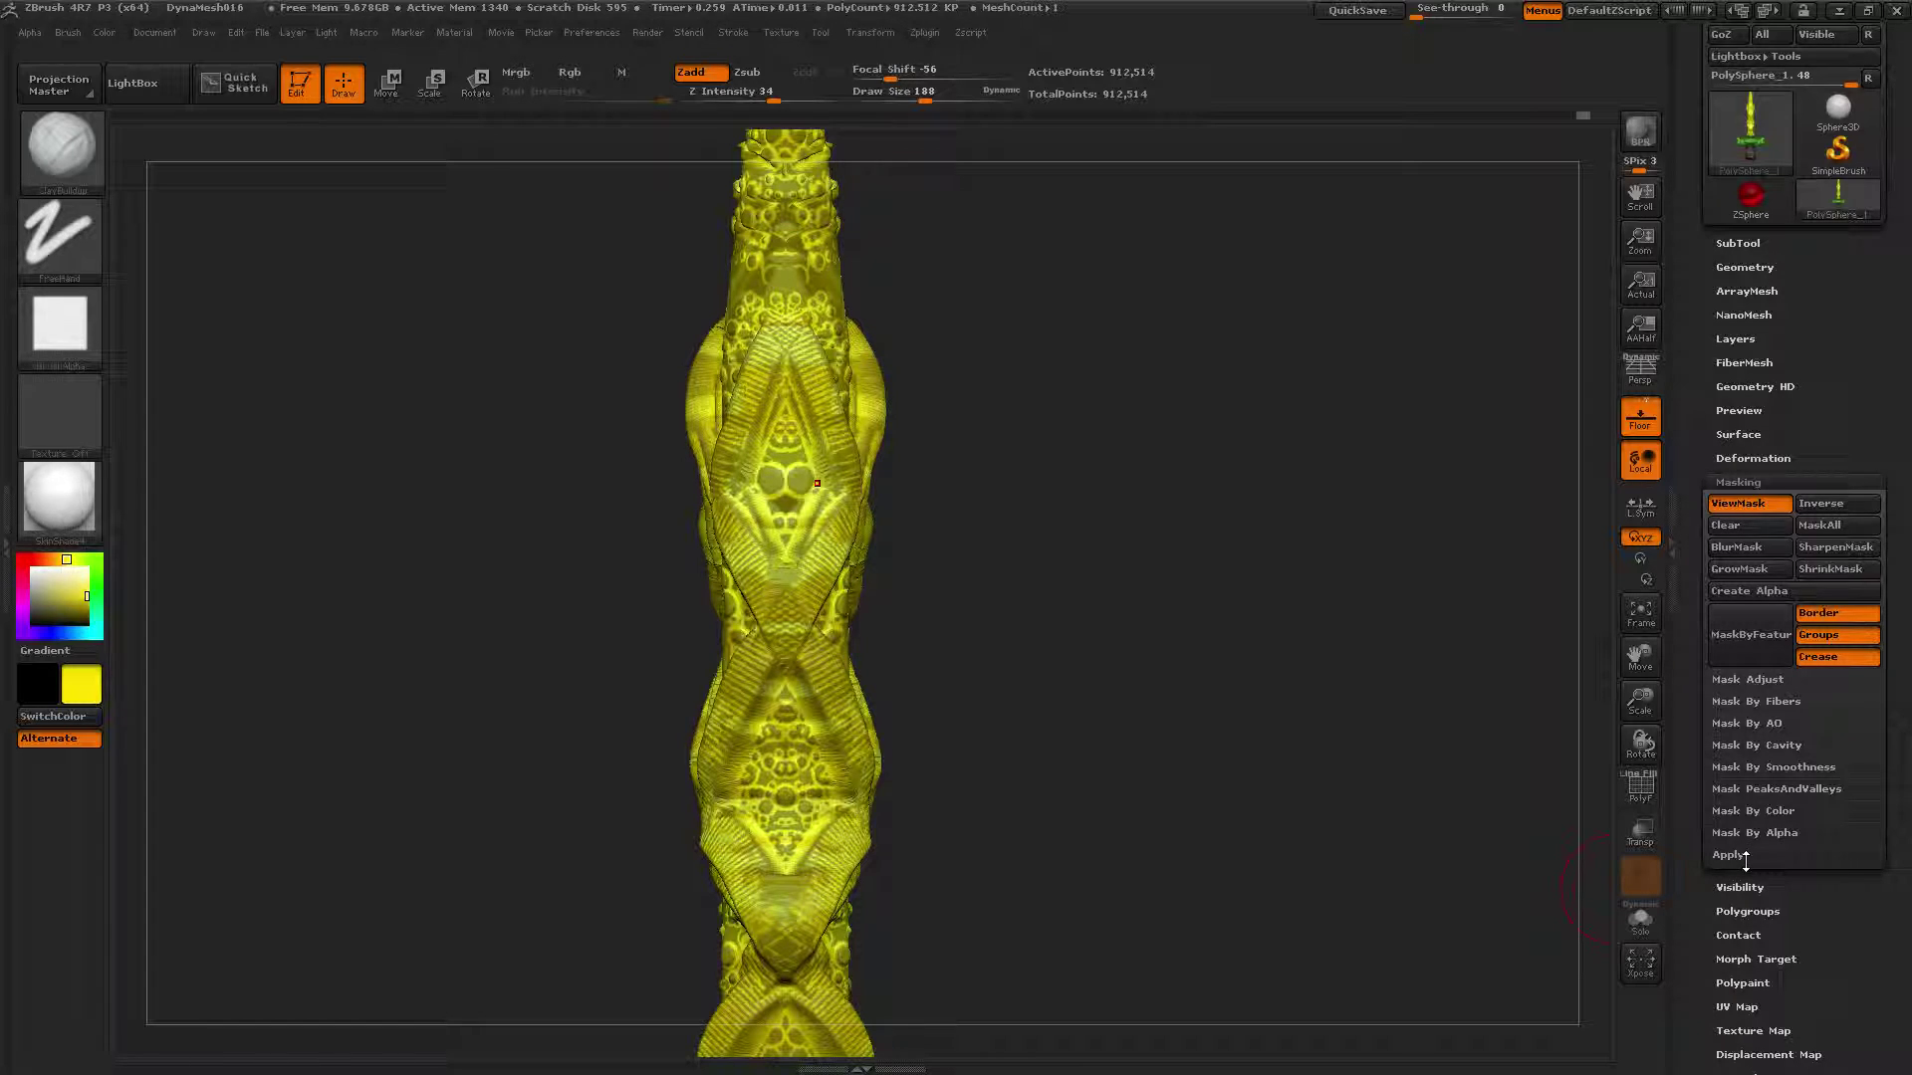
pyautogui.click(1752, 747)
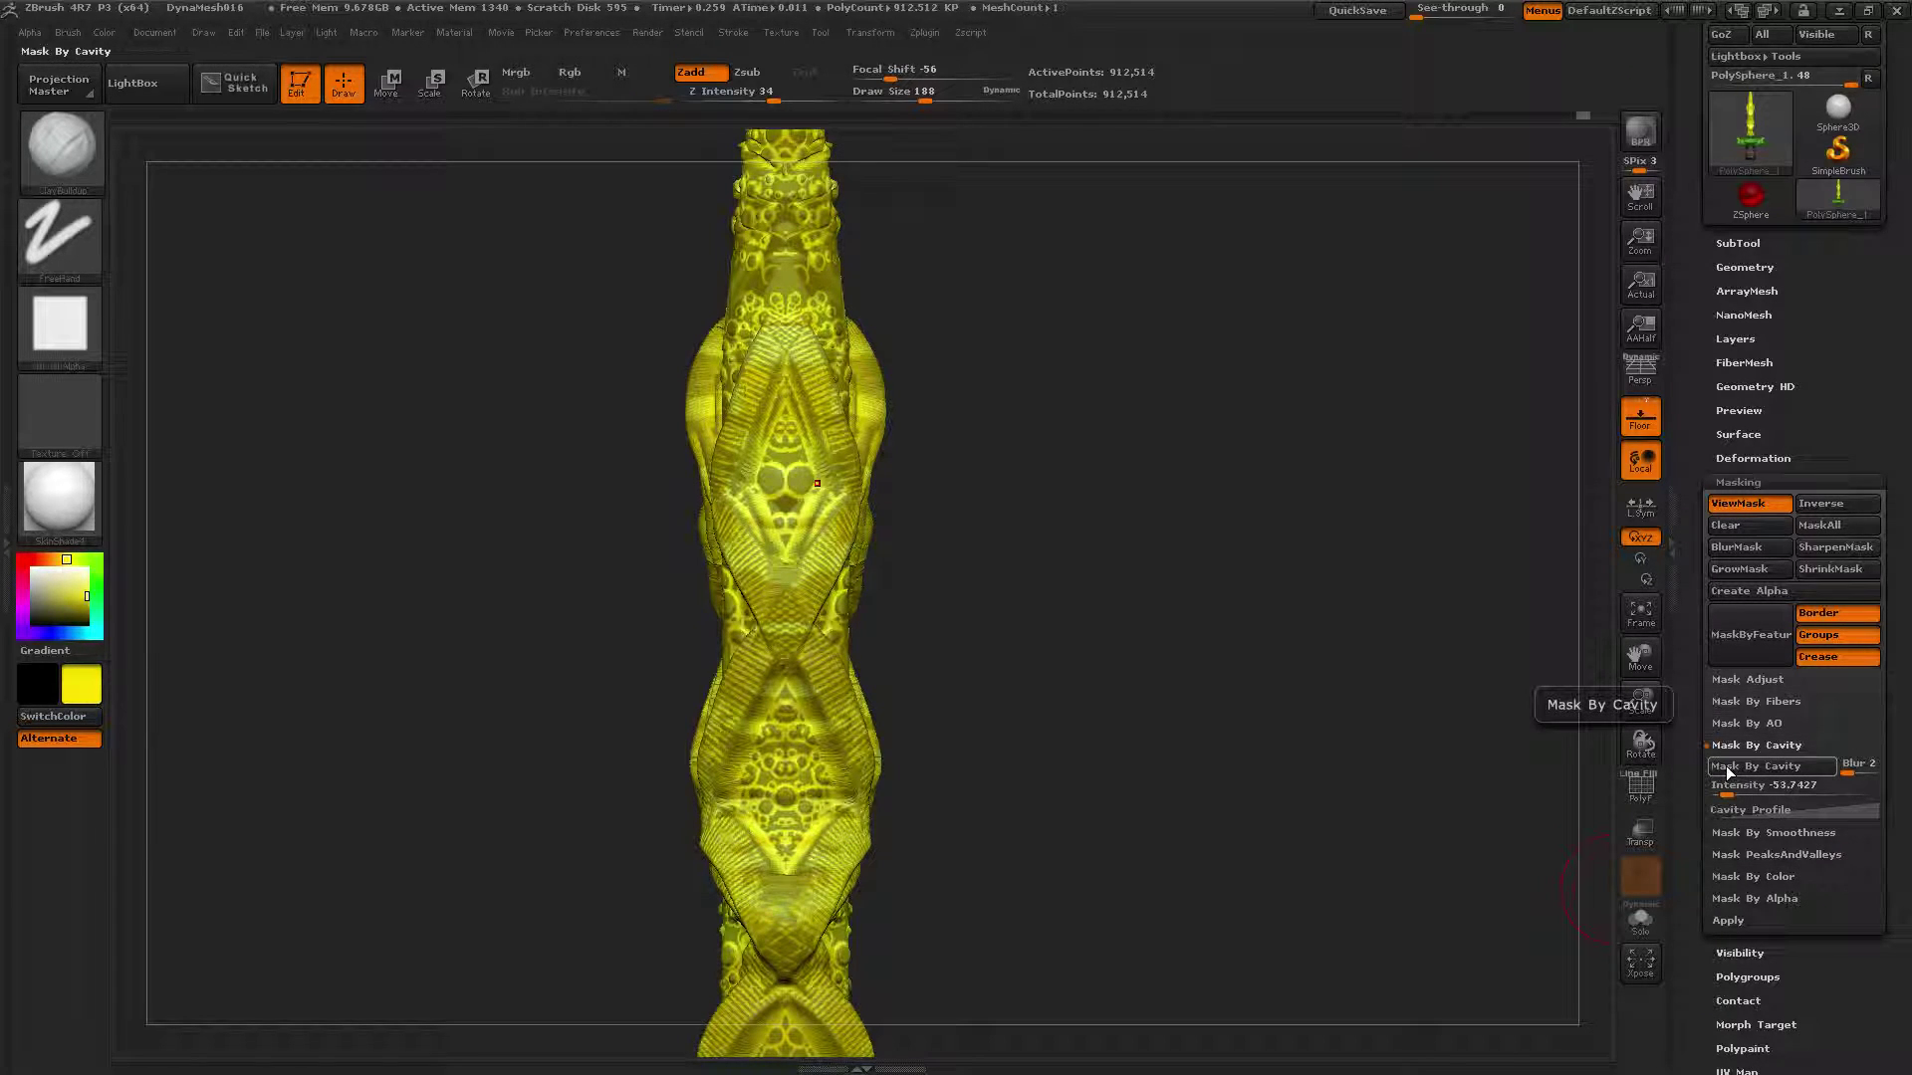
pyautogui.click(1731, 920)
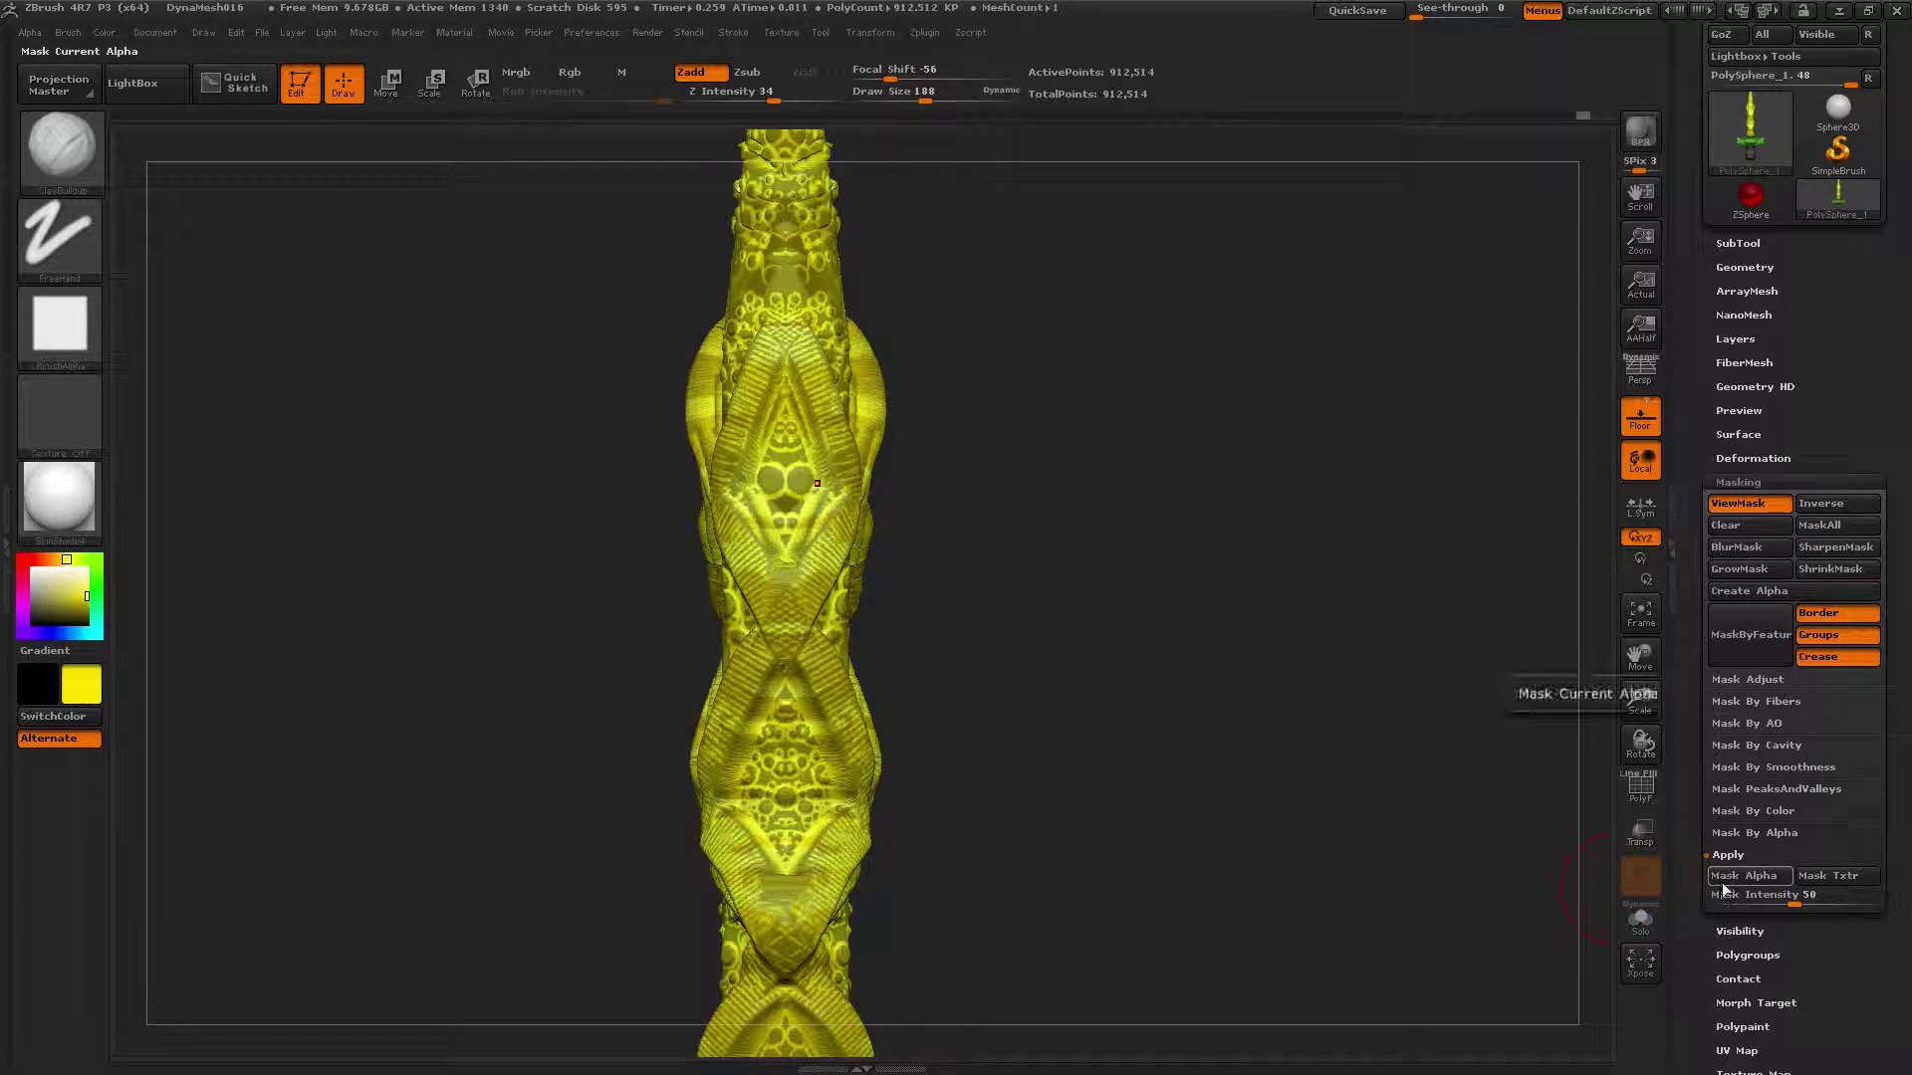
pyautogui.click(1733, 882)
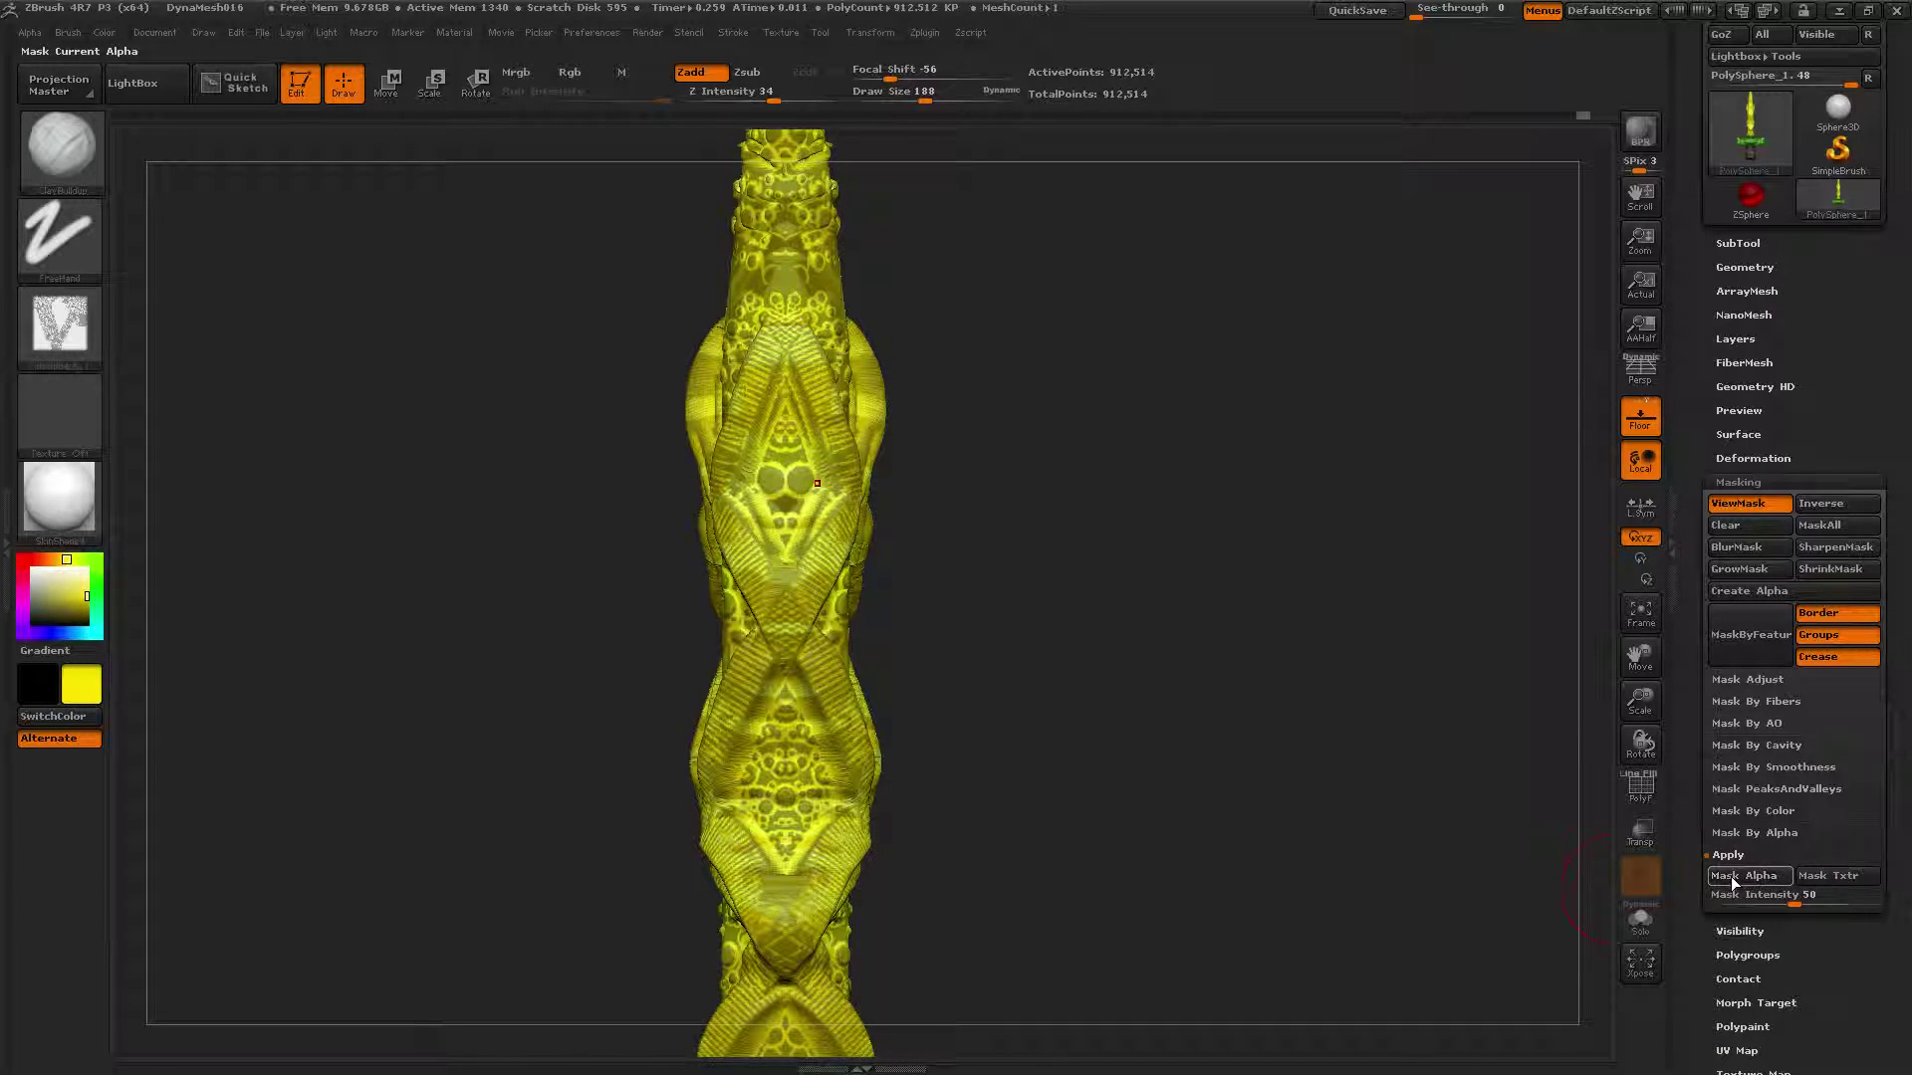
# Step: Inspect the alpha generated from the mask and review the map types offered by Multi Map Exporter
pyautogui.moveTo(57, 321)
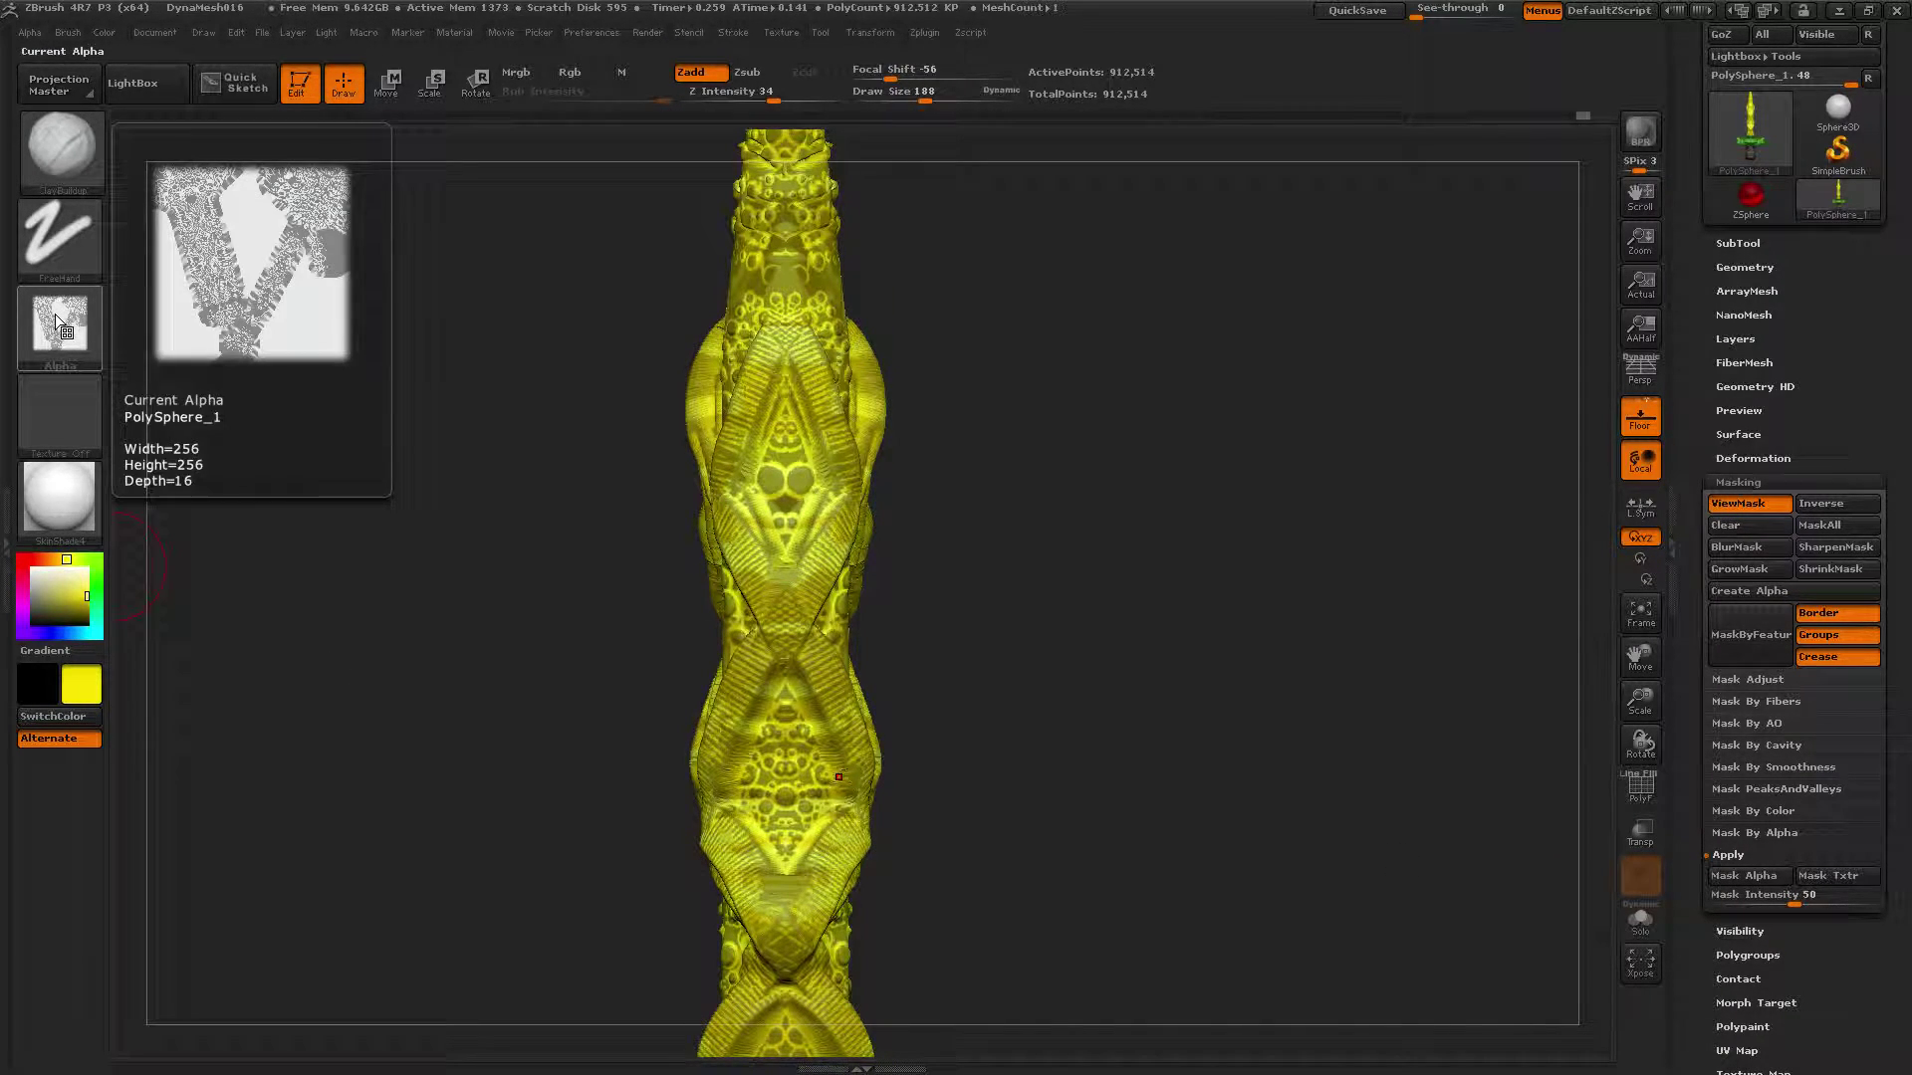
pyautogui.click(56, 321)
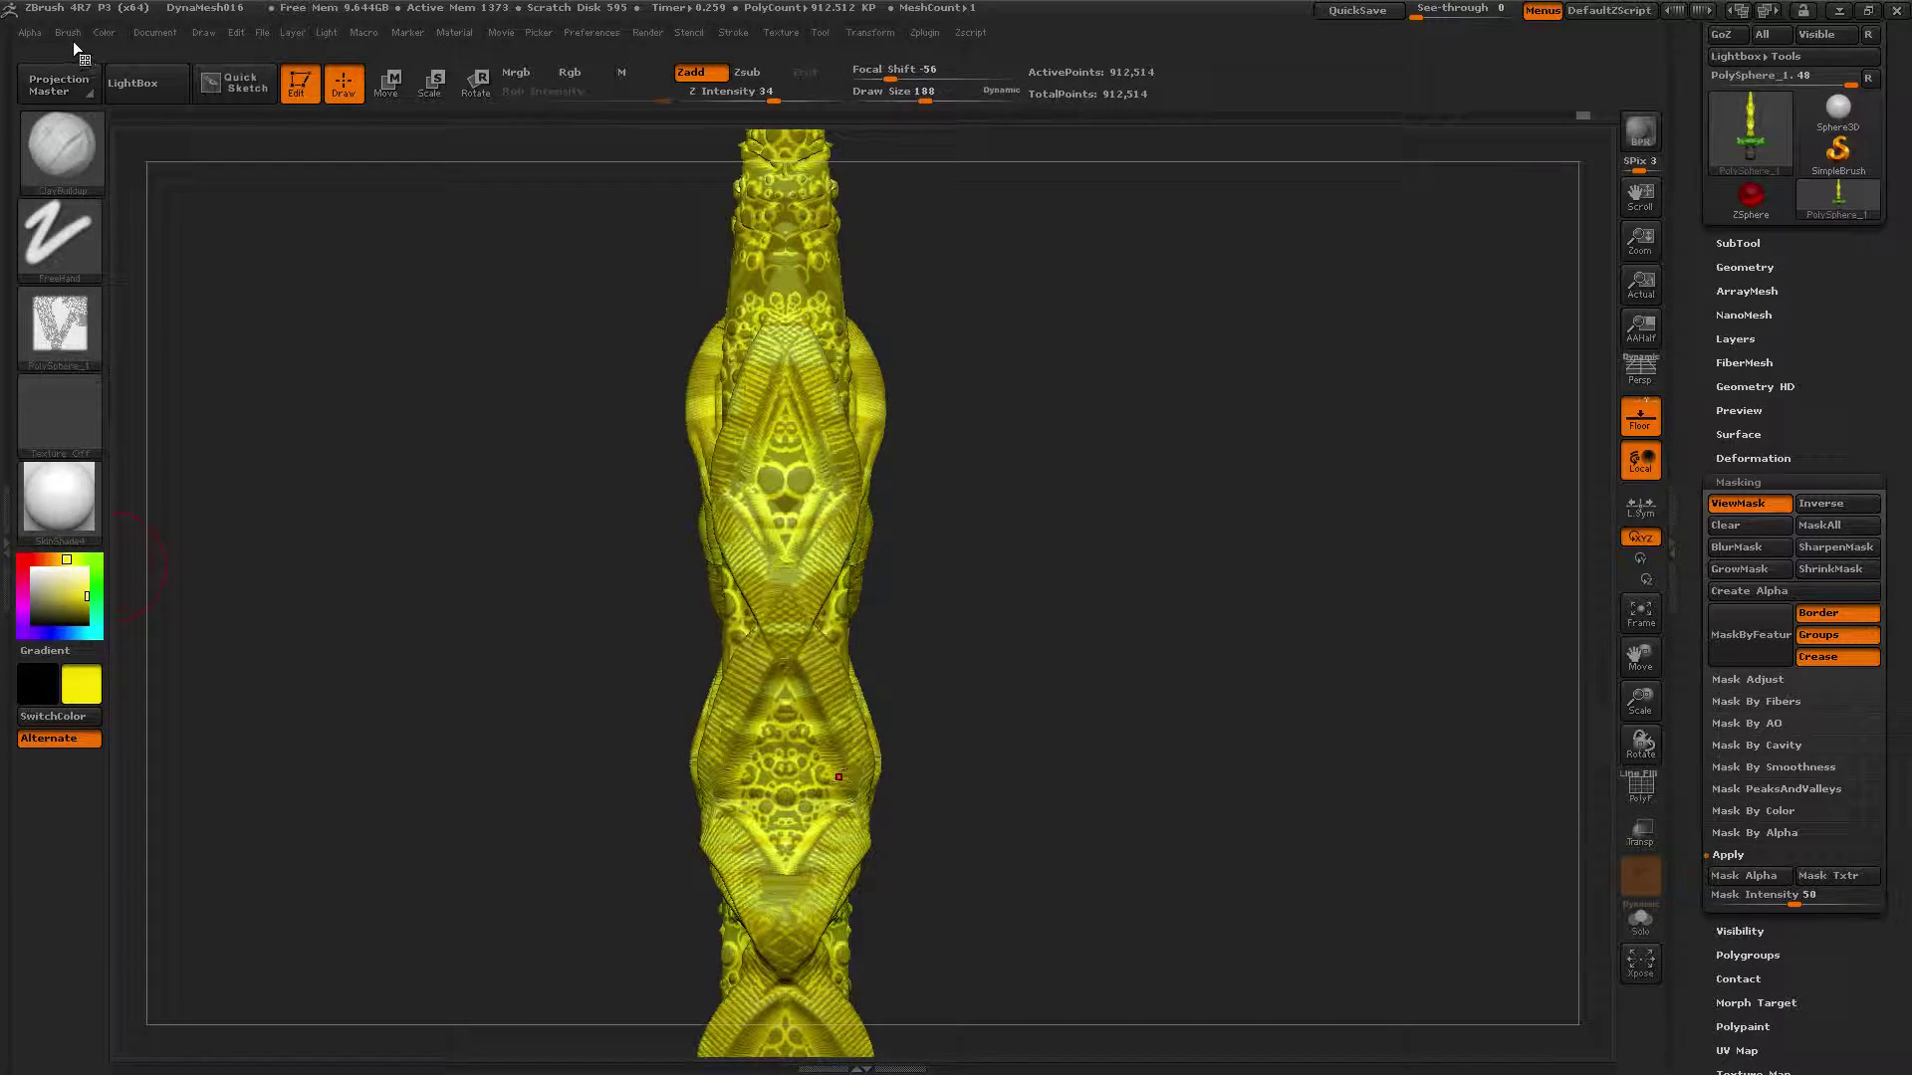
pyautogui.click(50, 384)
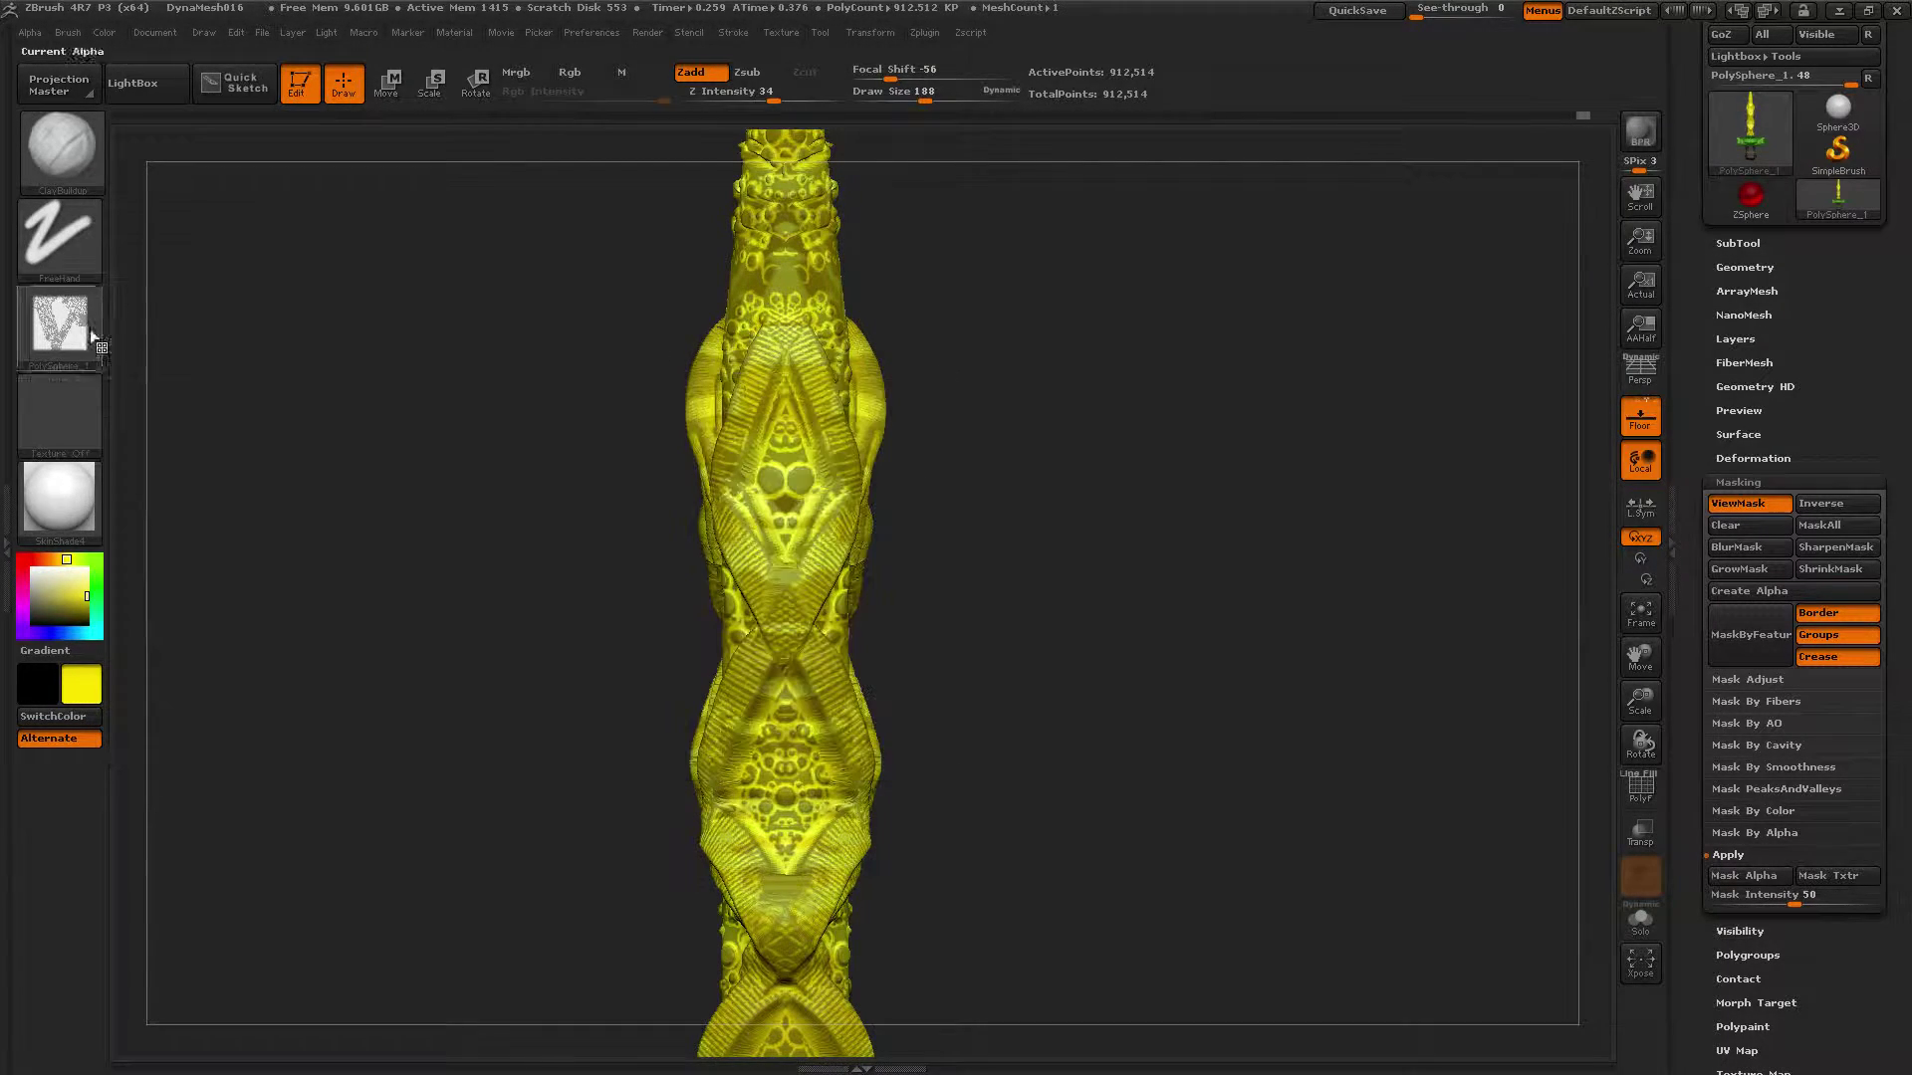
pyautogui.click(828, 24)
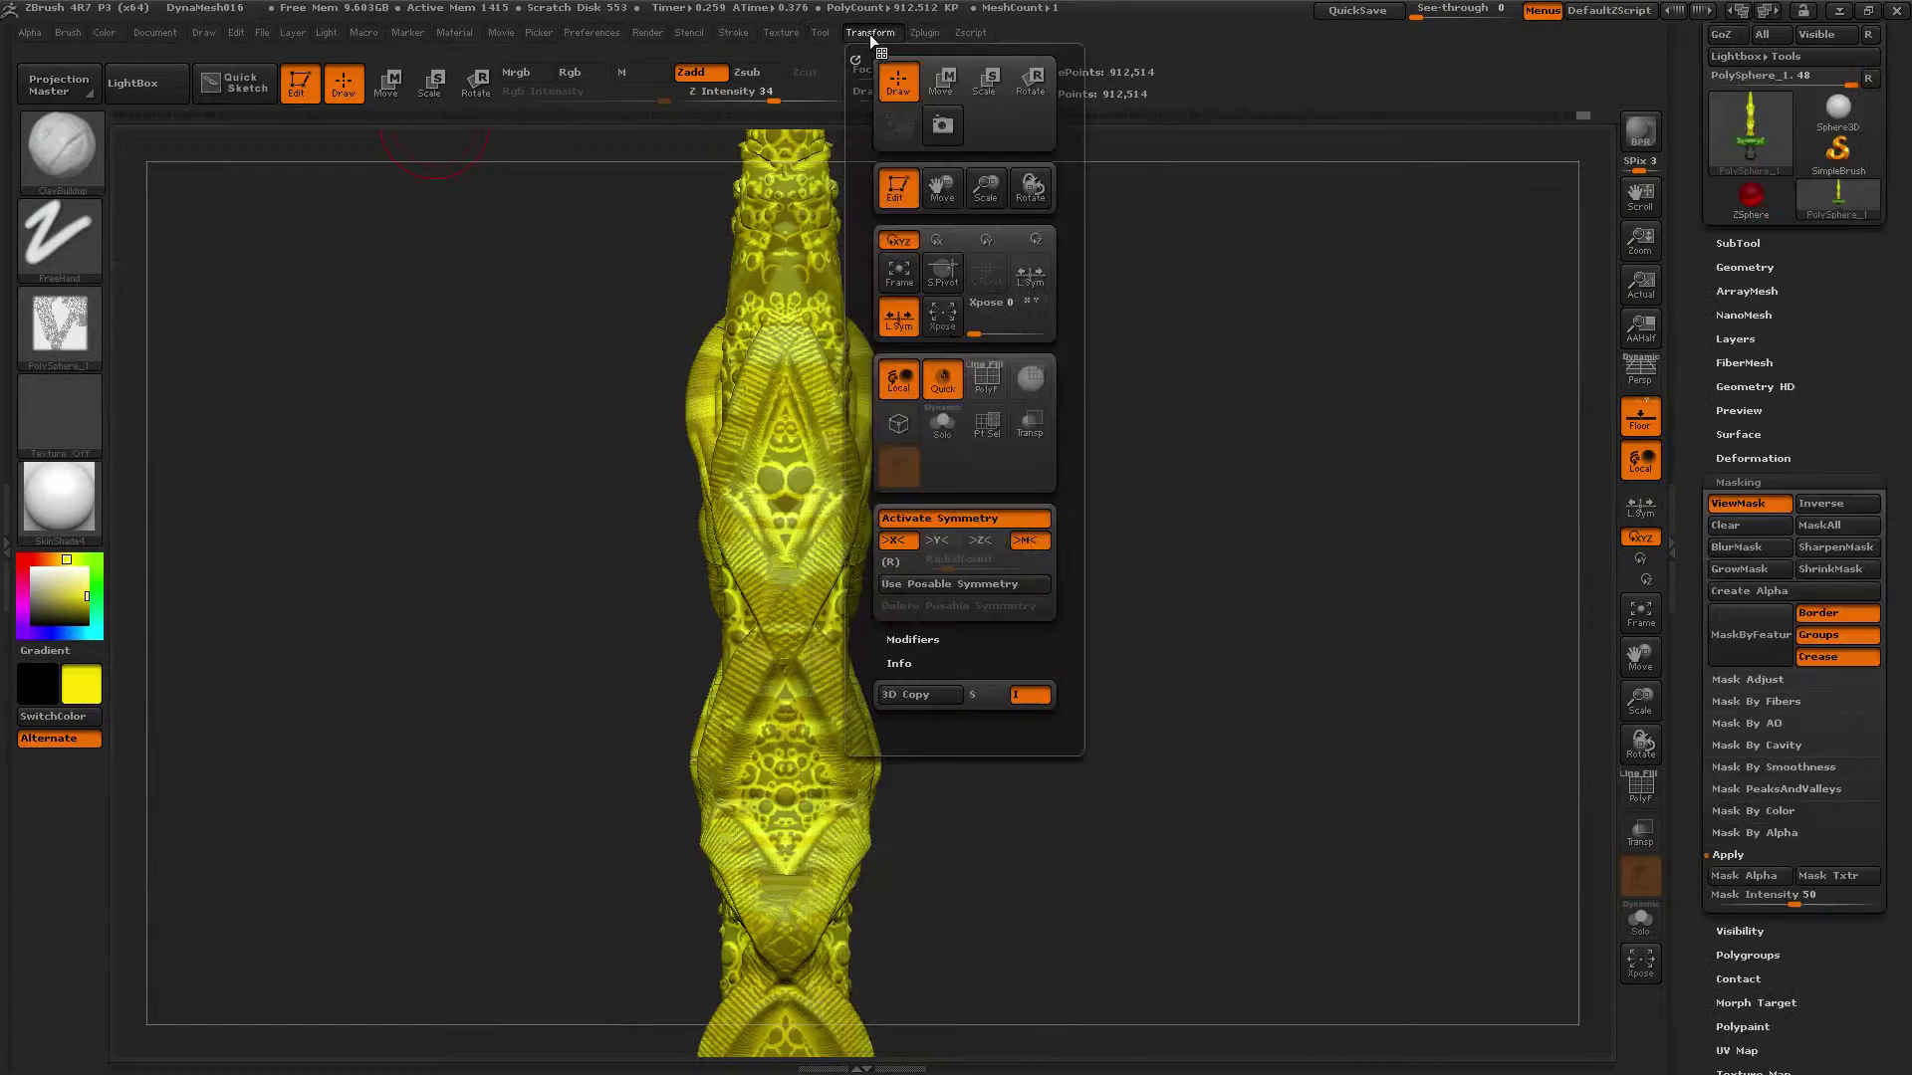
pyautogui.moveTo(922, 31)
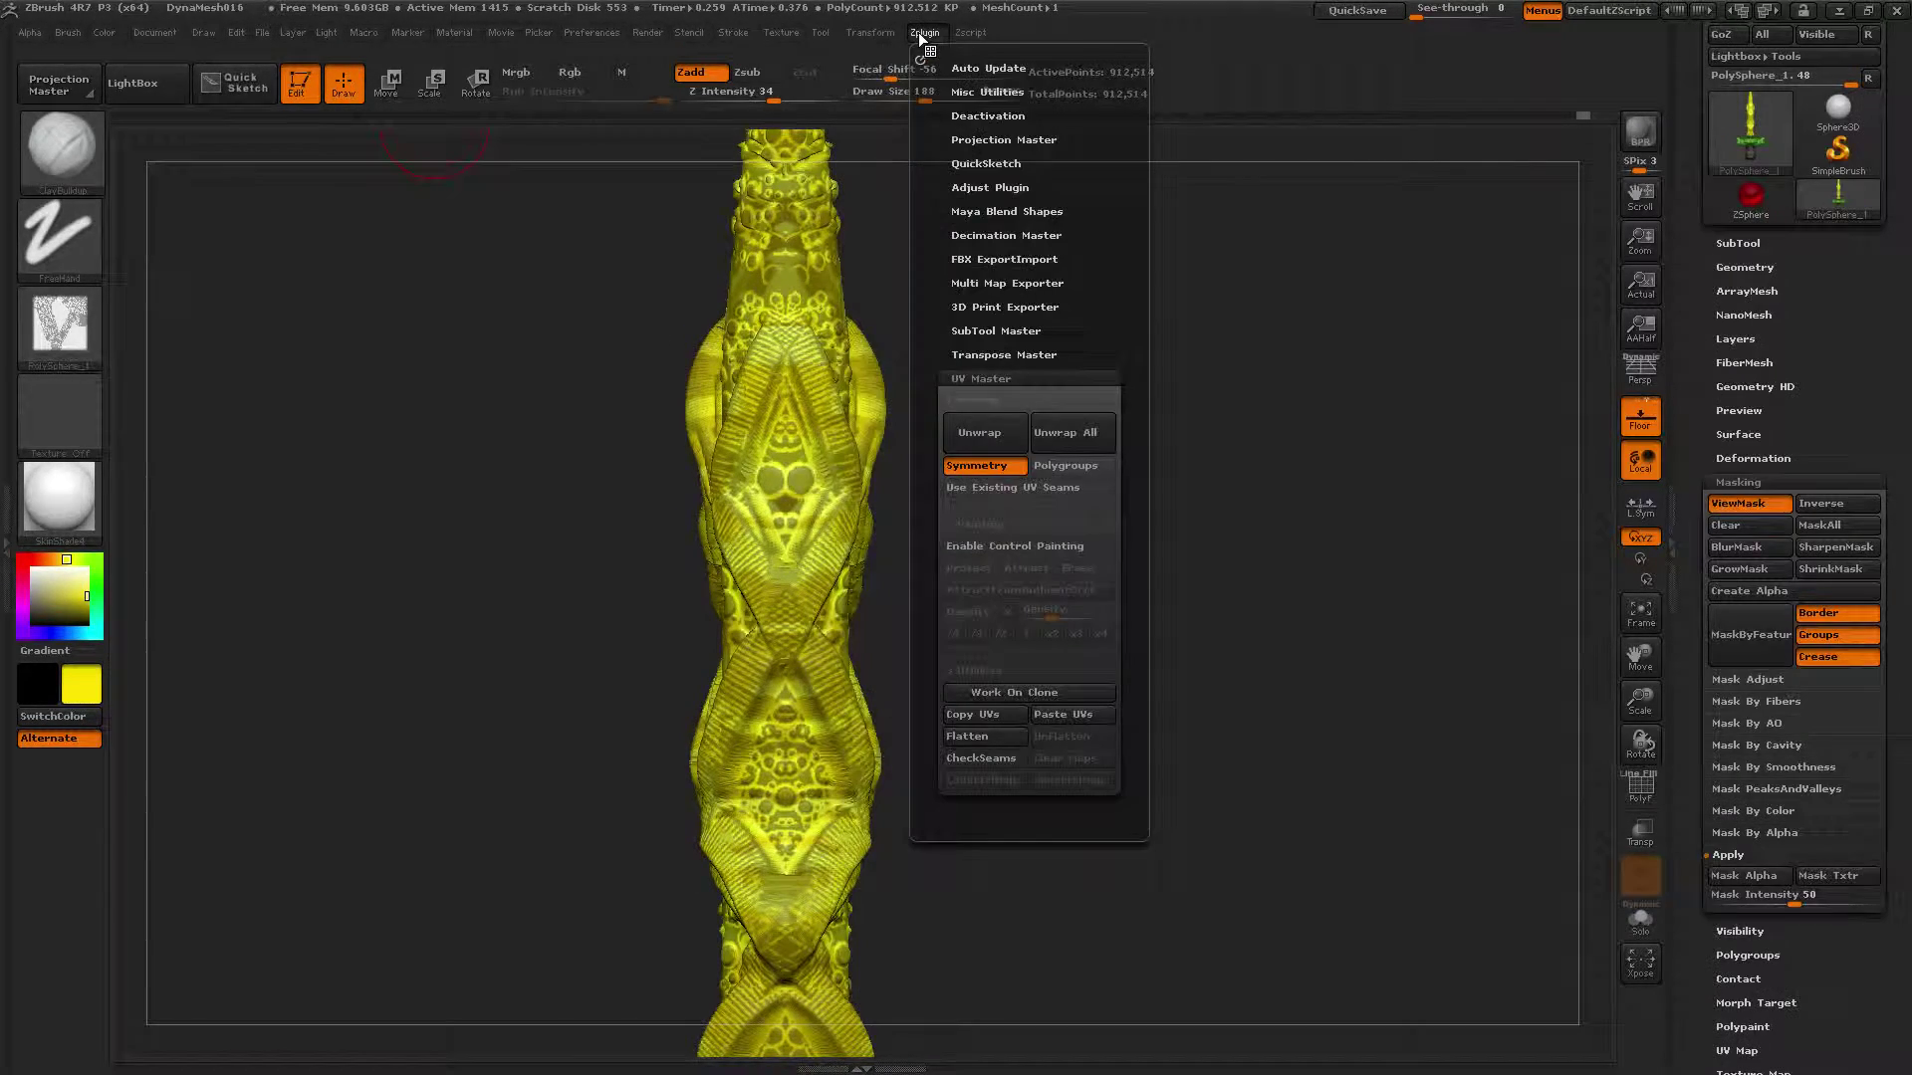
pyautogui.click(993, 283)
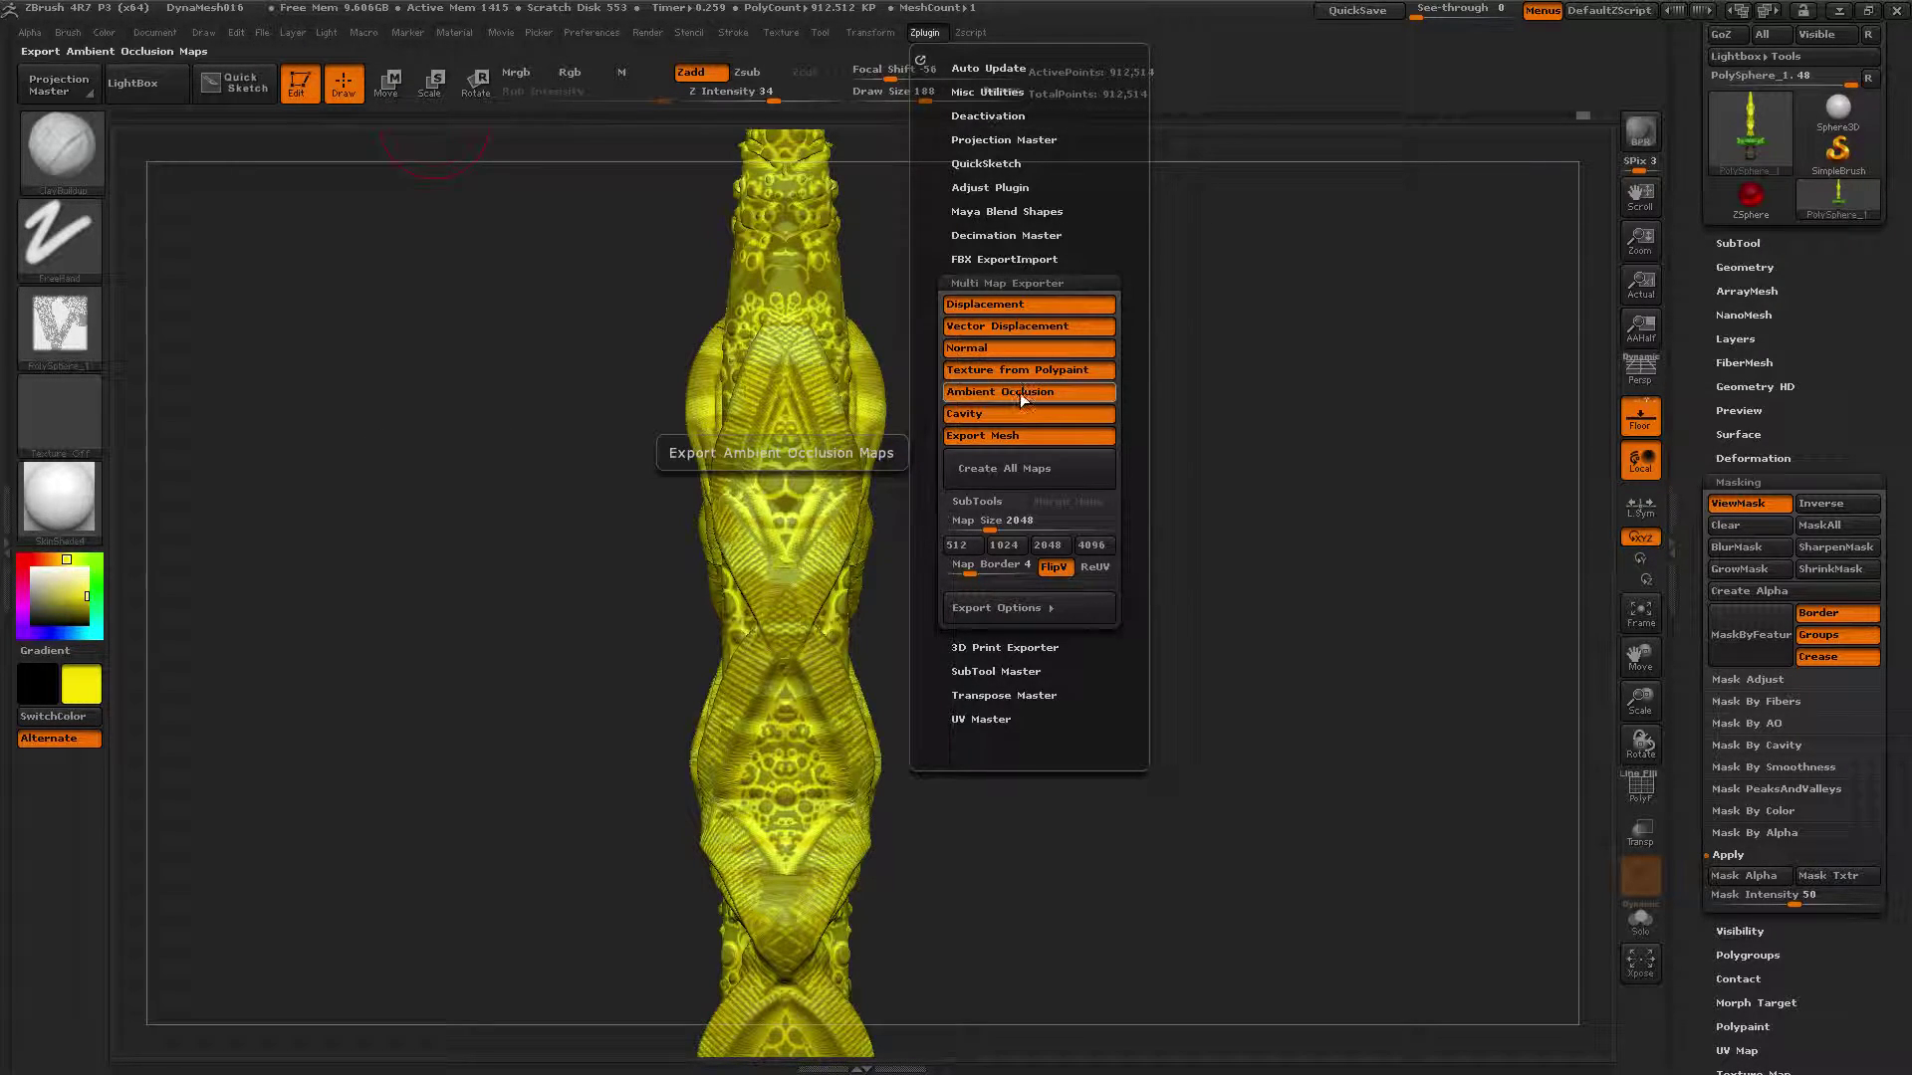
# Step: Mask the sword by ambient occlusion at occlusion intensity 1 and sharpen that mask
pyautogui.click(1755, 725)
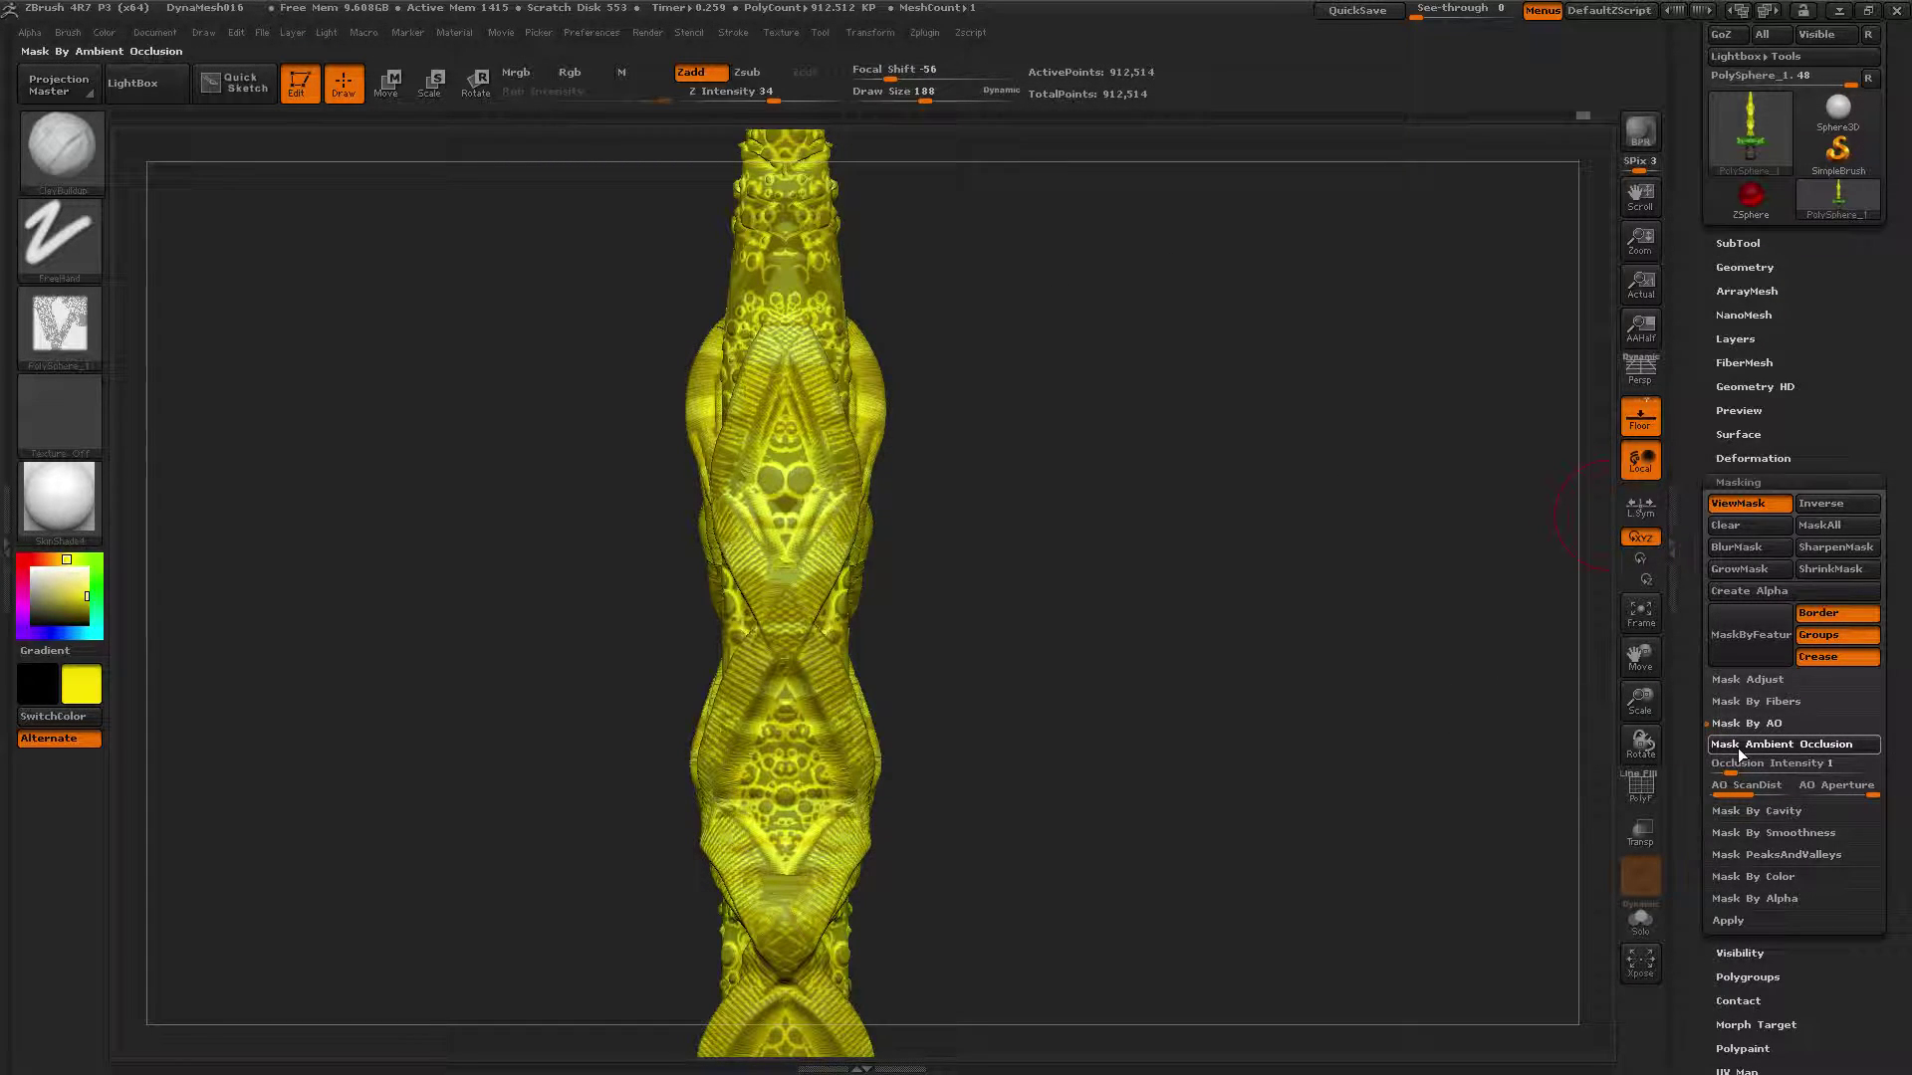
pyautogui.click(1741, 746)
pyautogui.moveTo(1159, 687); pyautogui.dragTo(1133, 687)
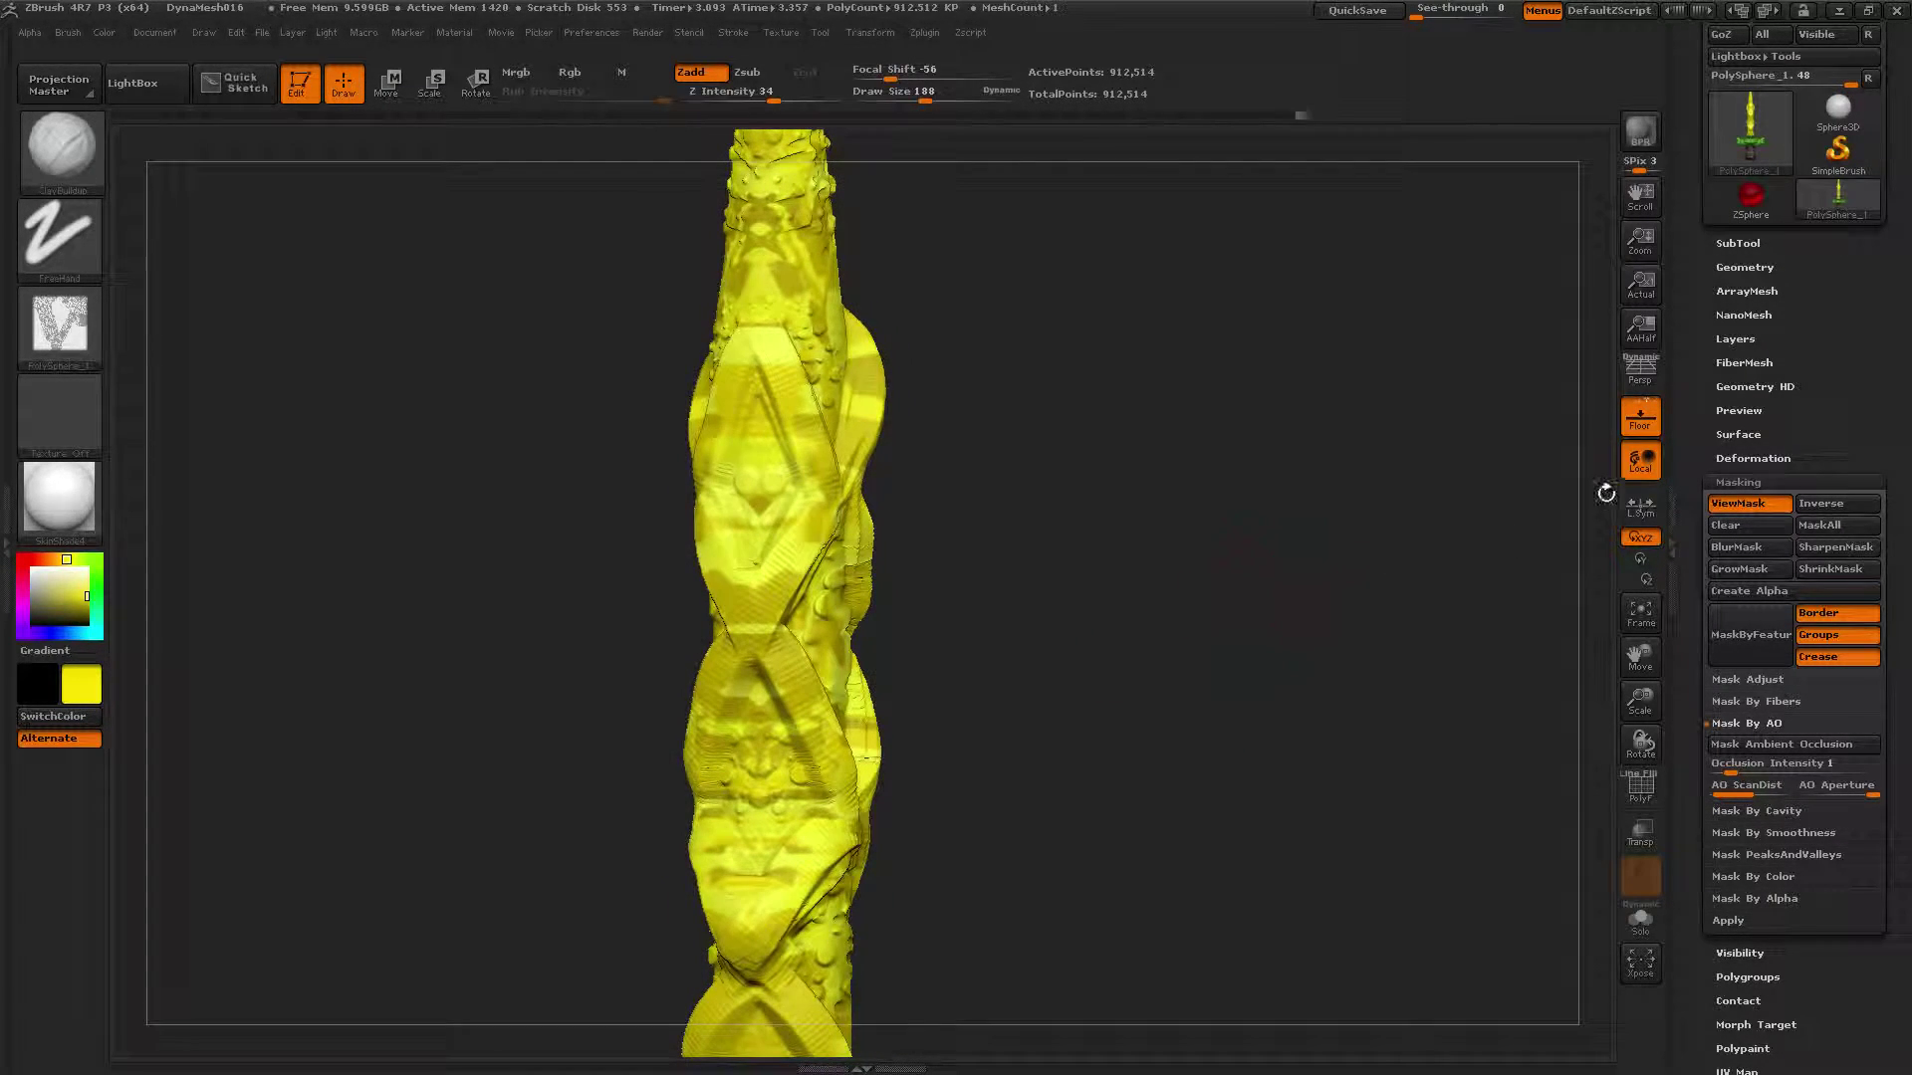
pyautogui.click(1826, 552)
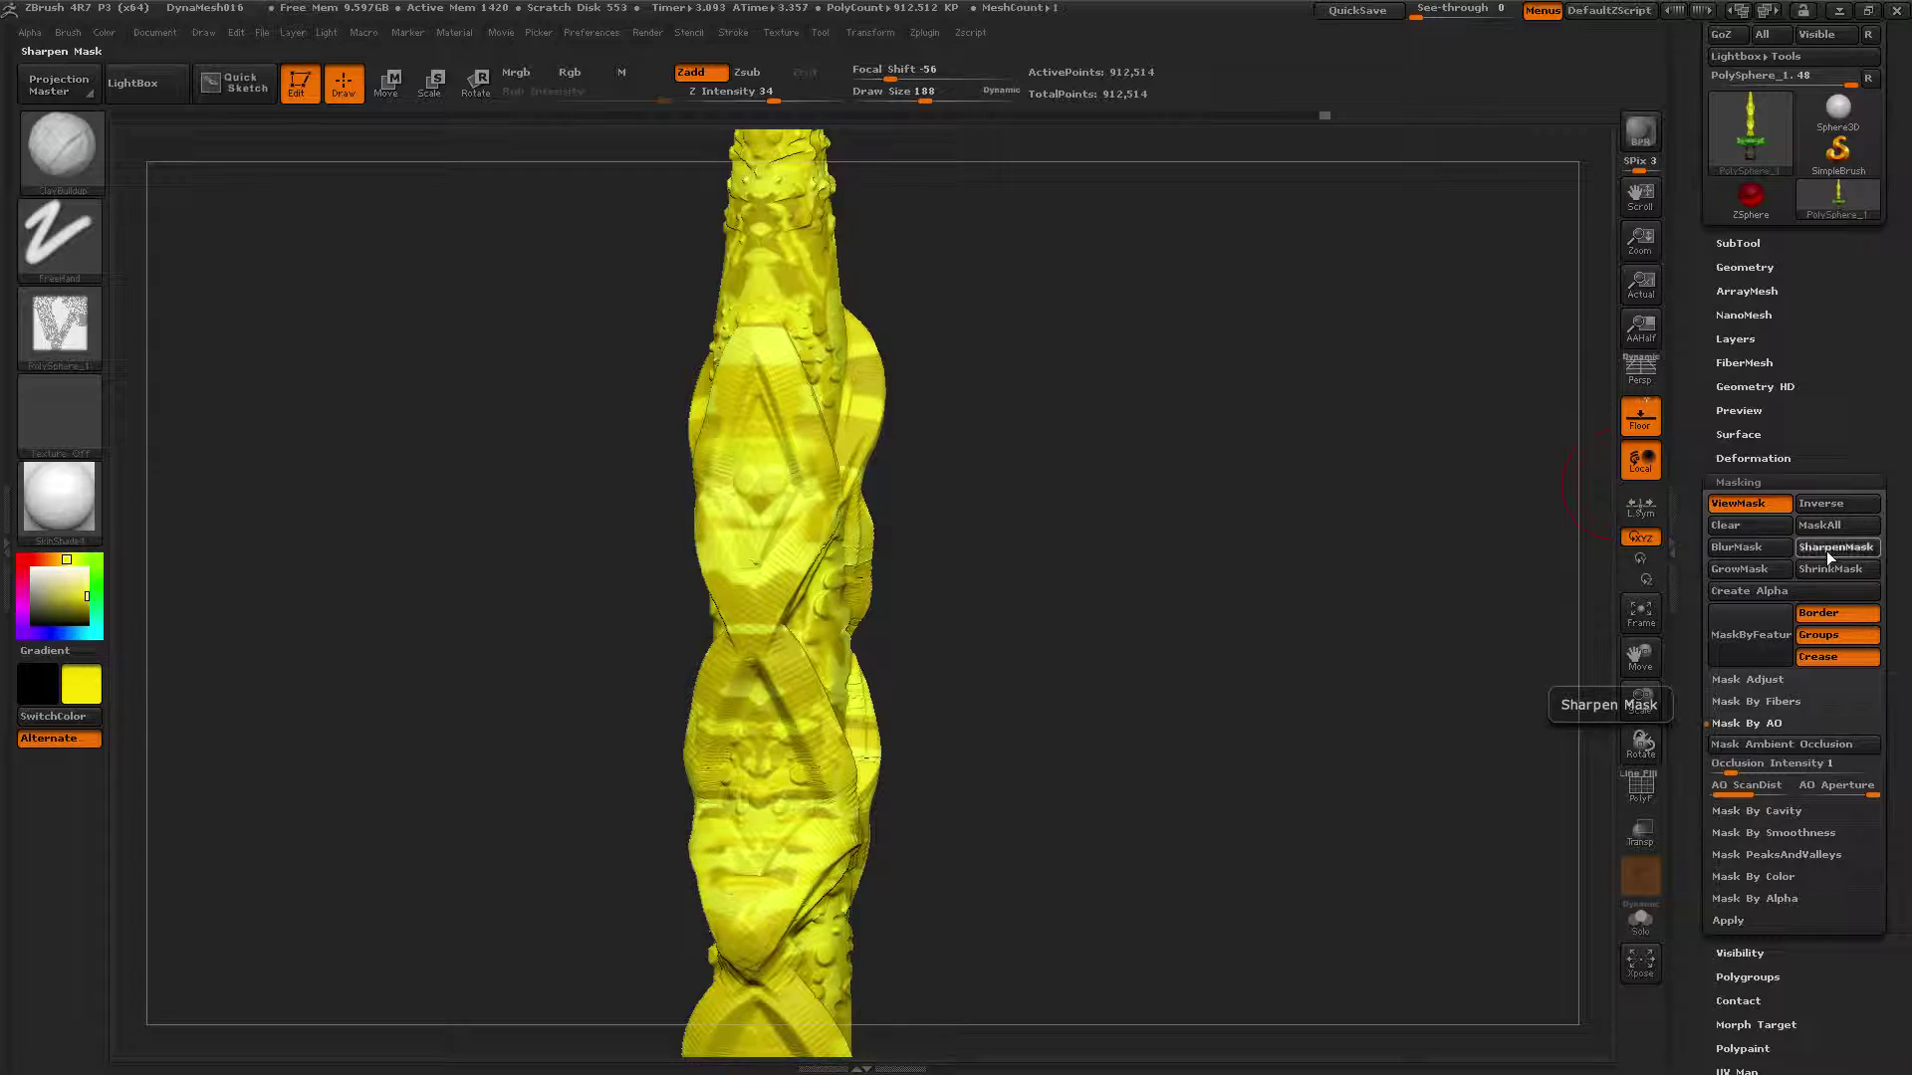
pyautogui.moveTo(1130, 575)
pyautogui.mouseDown()
pyautogui.moveTo(1024, 598)
pyautogui.moveTo(1144, 597)
pyautogui.mouseUp()
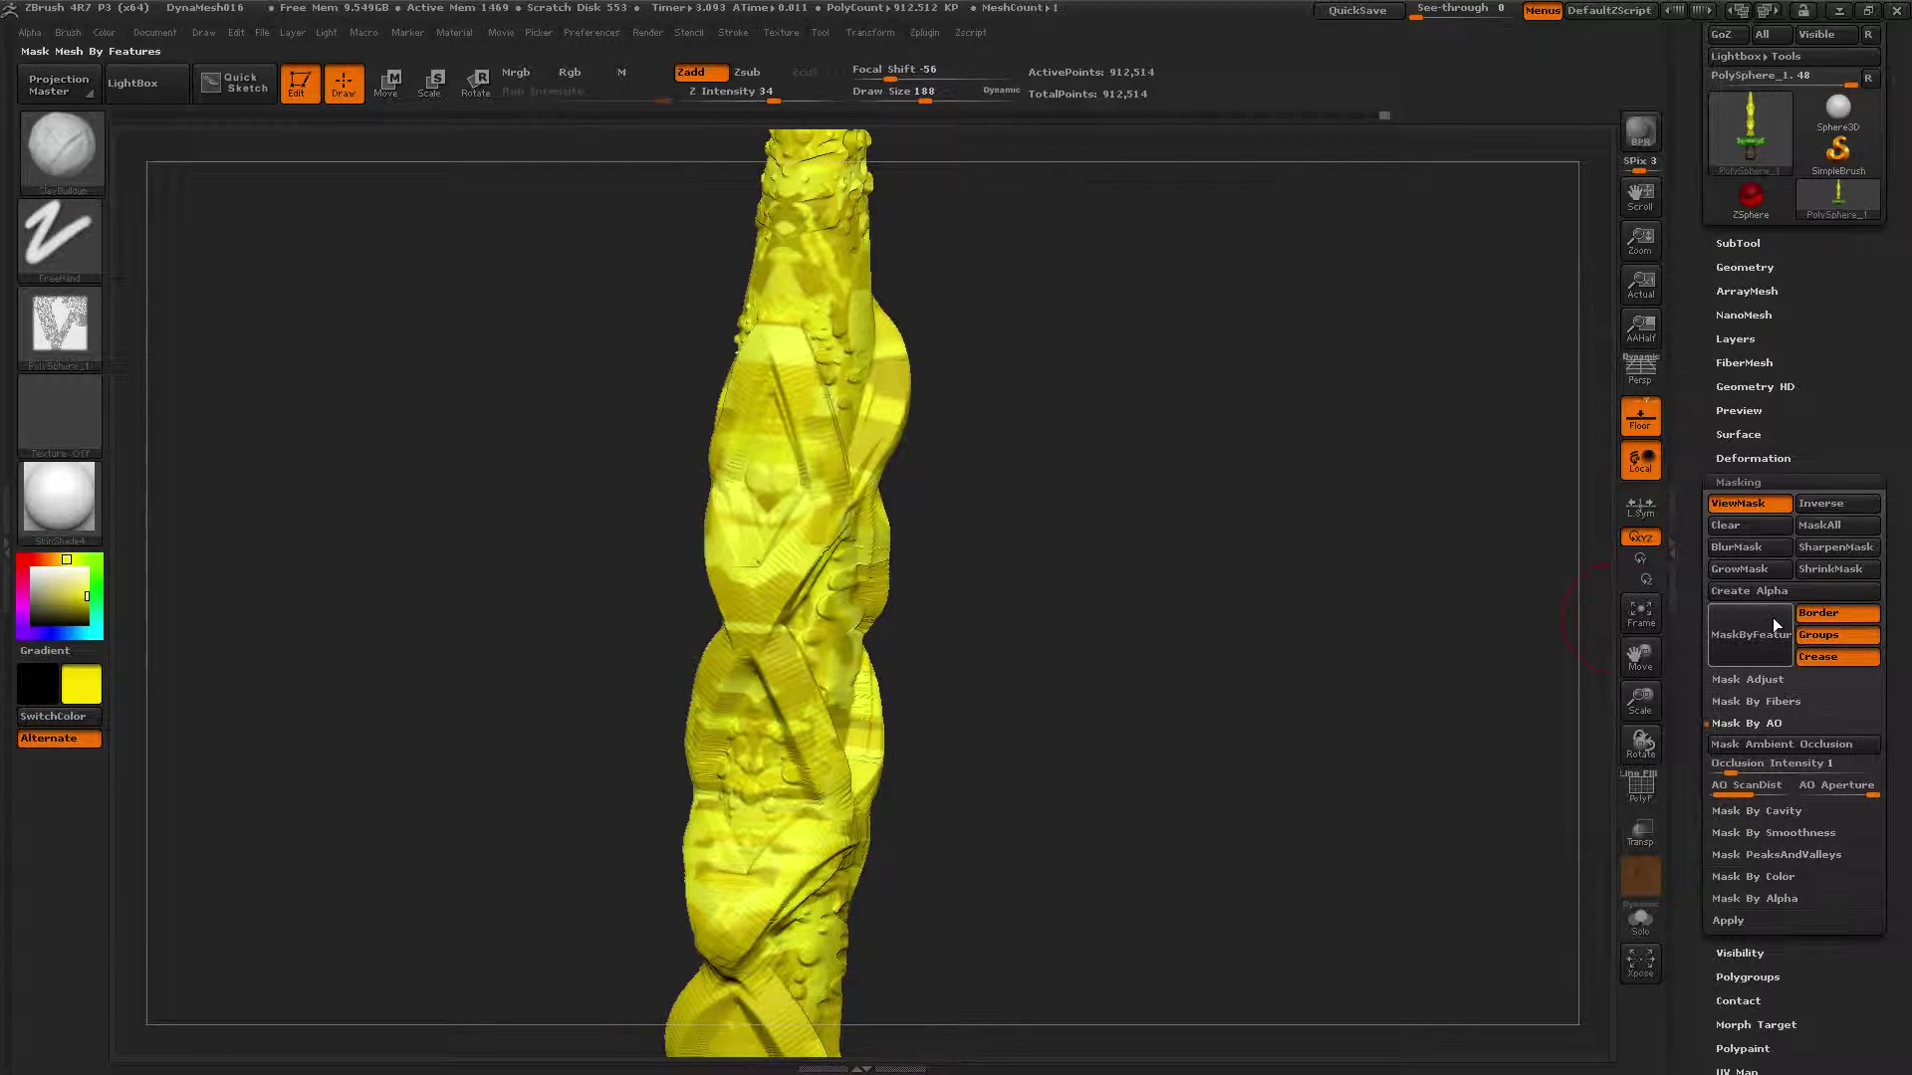
# Step: Replace the mask with a cavity mask at intensity -53.7427 and sharpen it
pyautogui.click(1727, 810)
pyautogui.click(1754, 766)
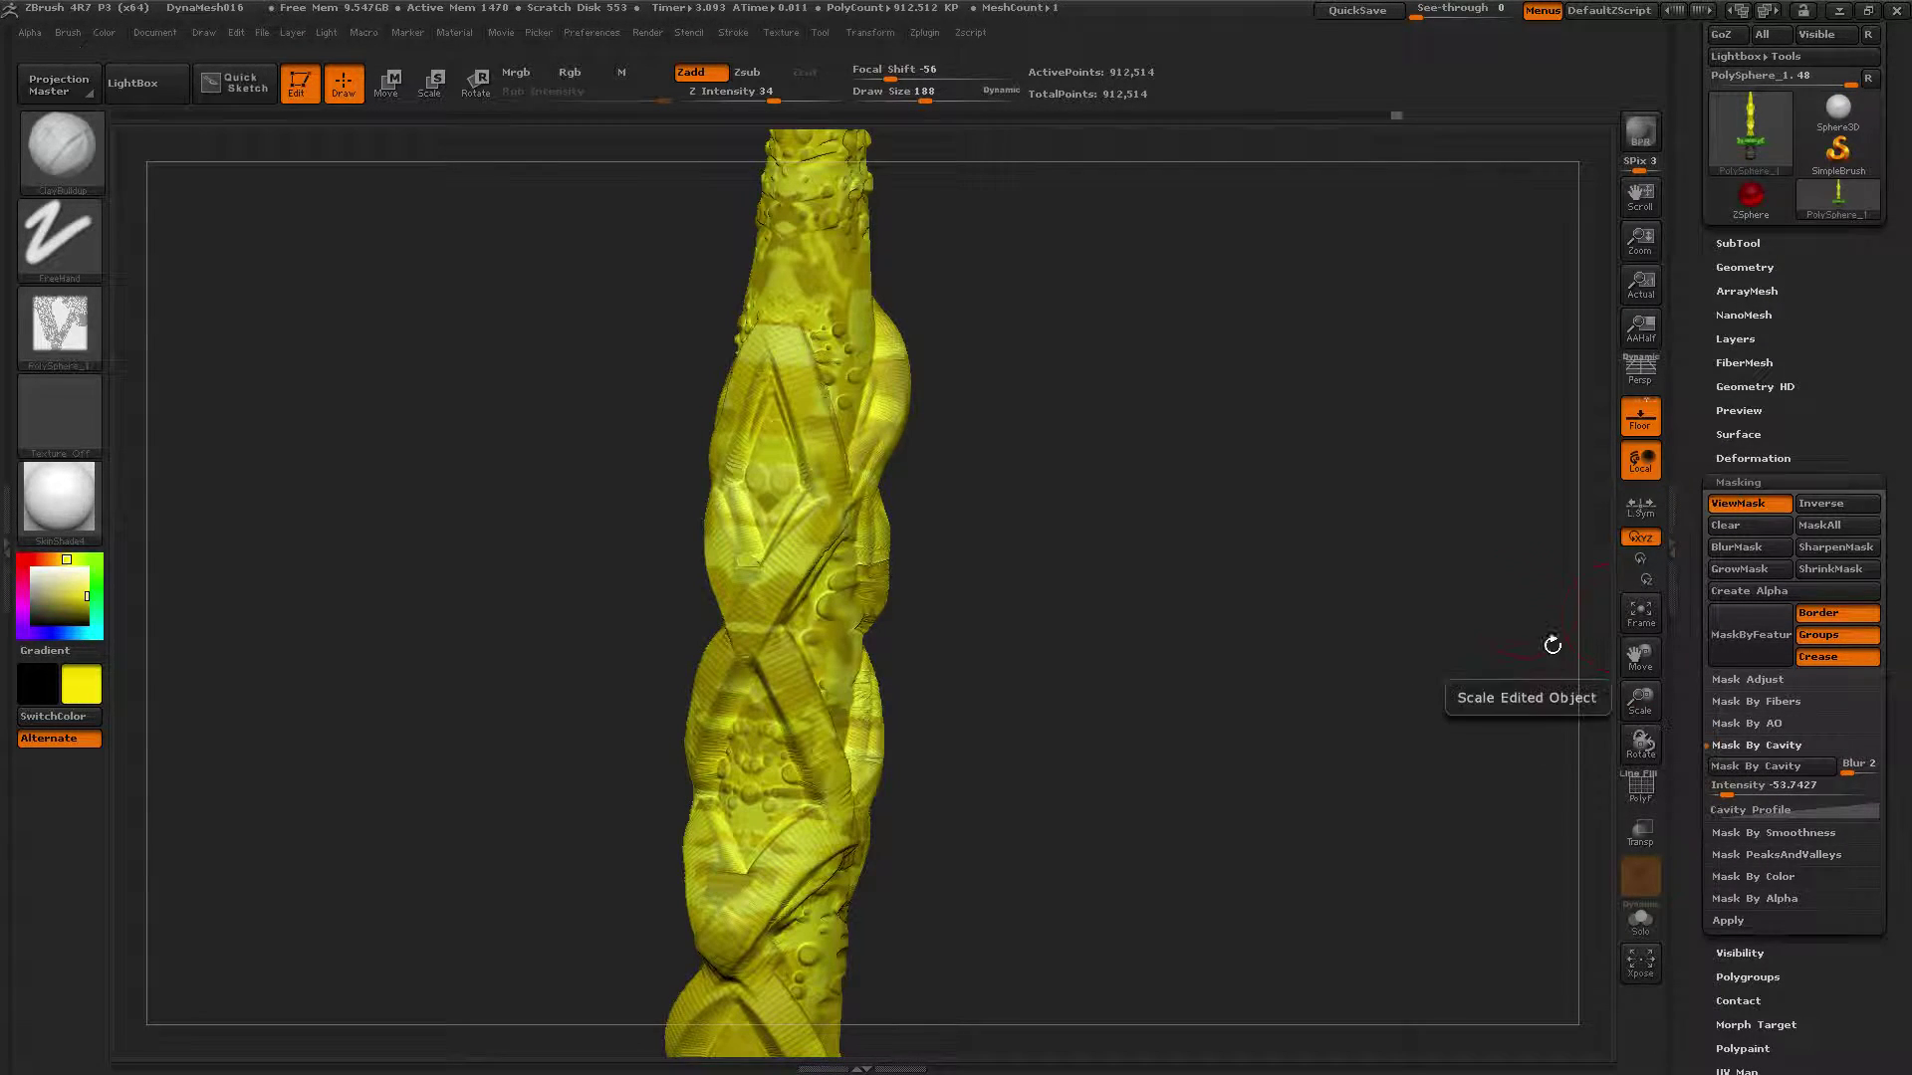
pyautogui.click(1830, 549)
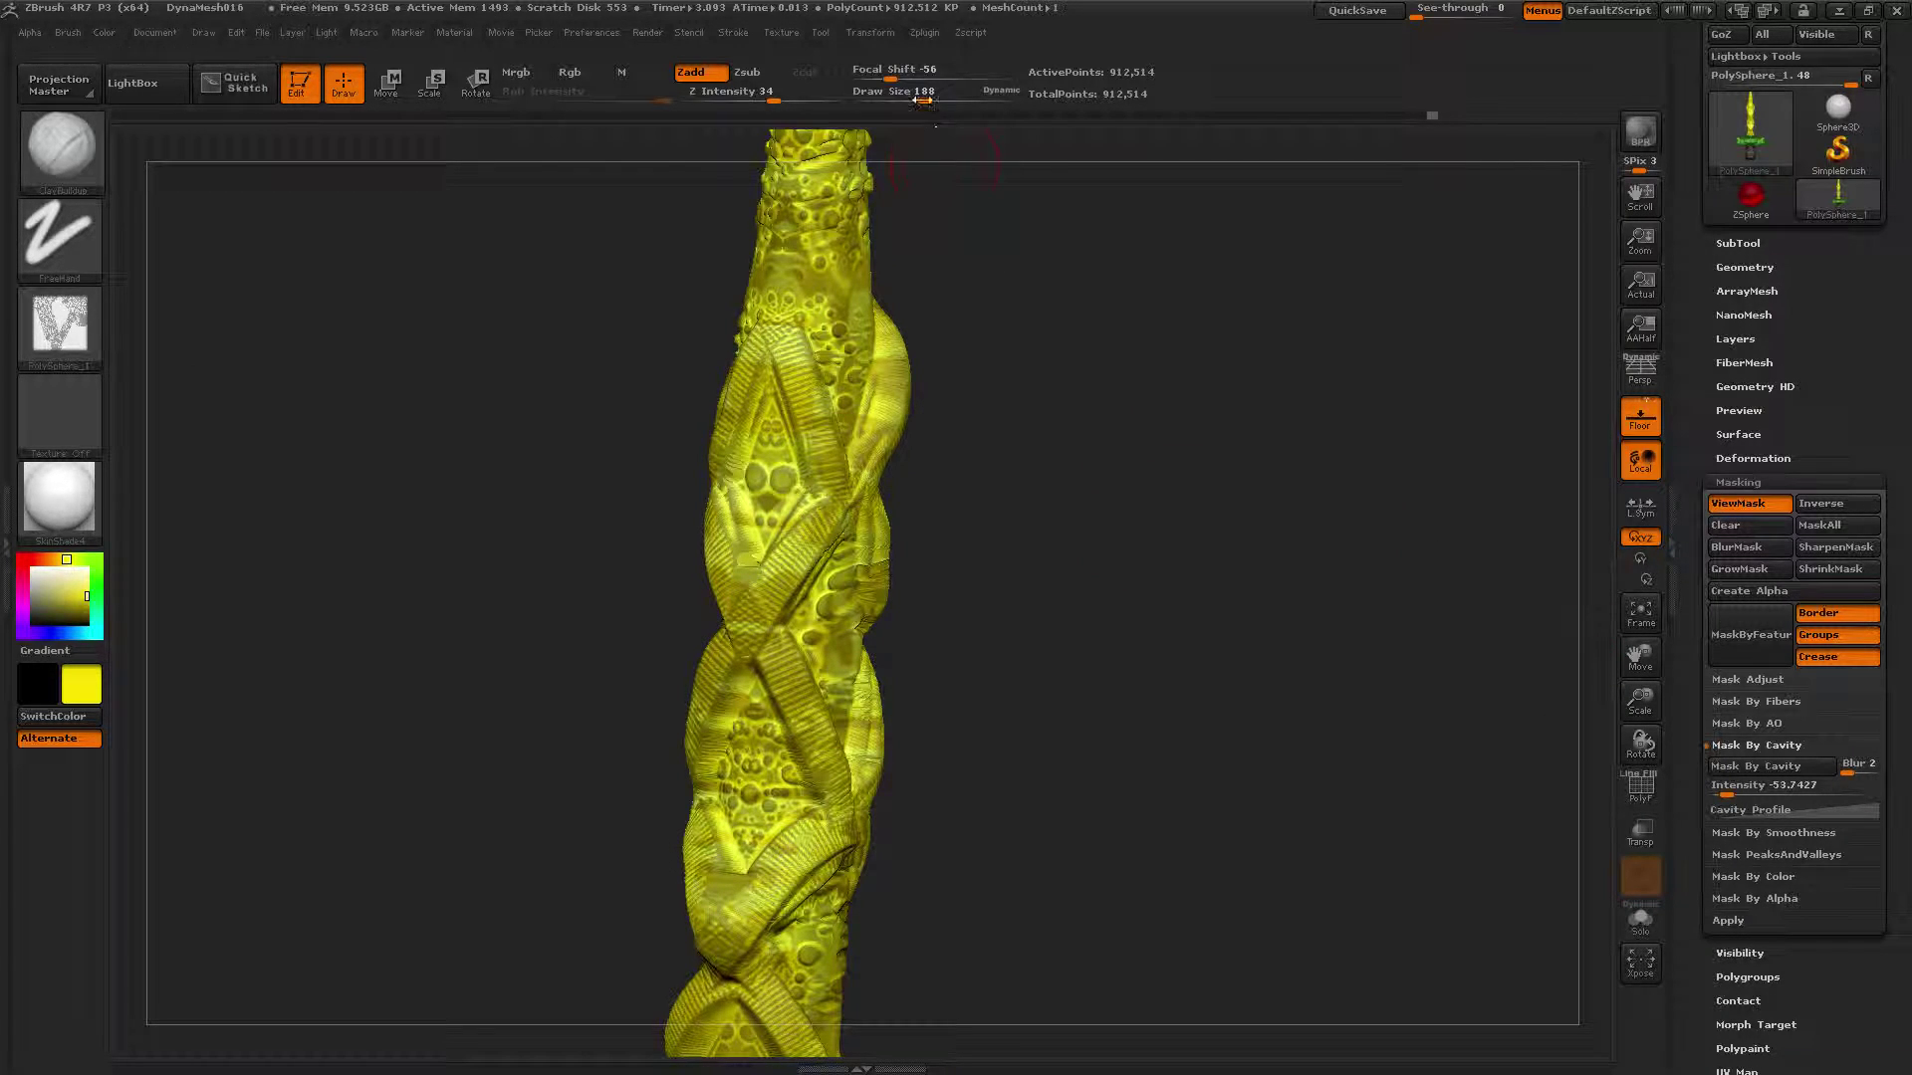
# Step: Review the Multi Map Exporter options and inspect the sword's existing displacement map
pyautogui.click(878, 31)
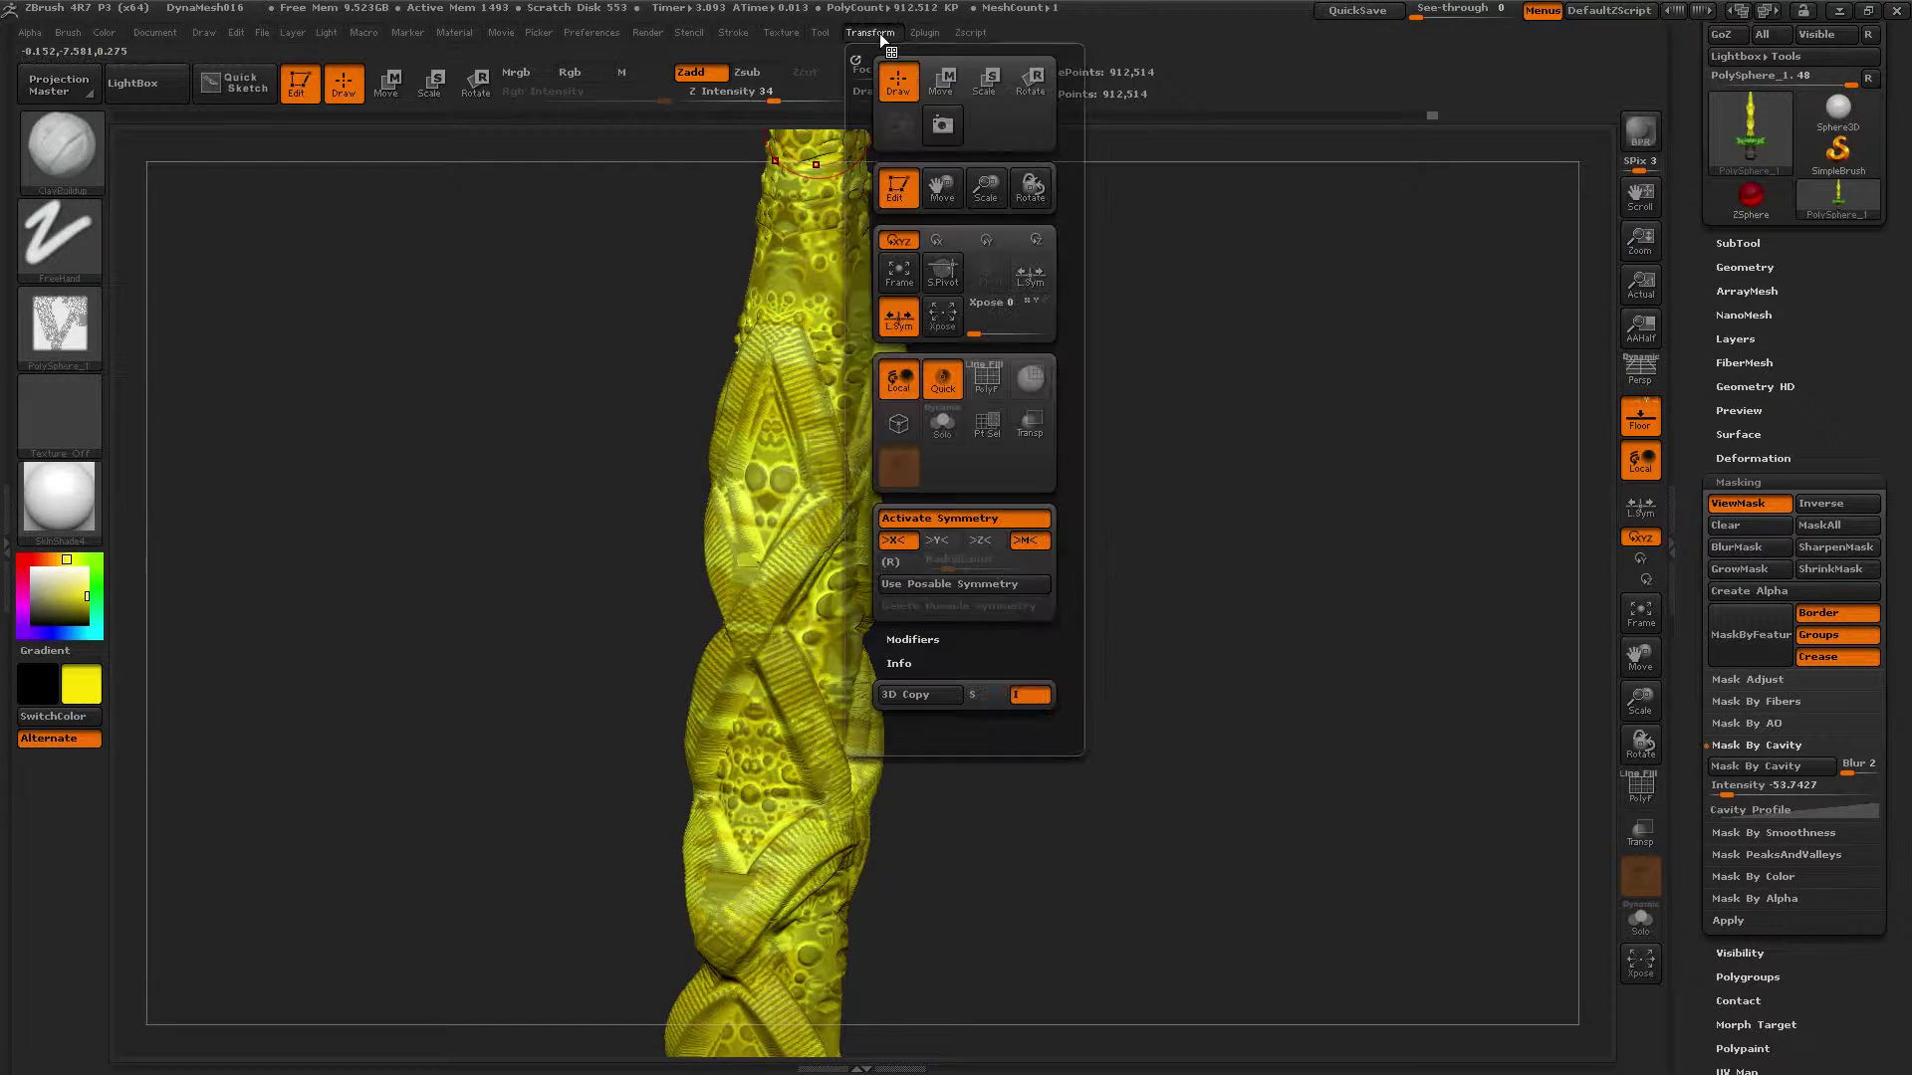
pyautogui.click(922, 32)
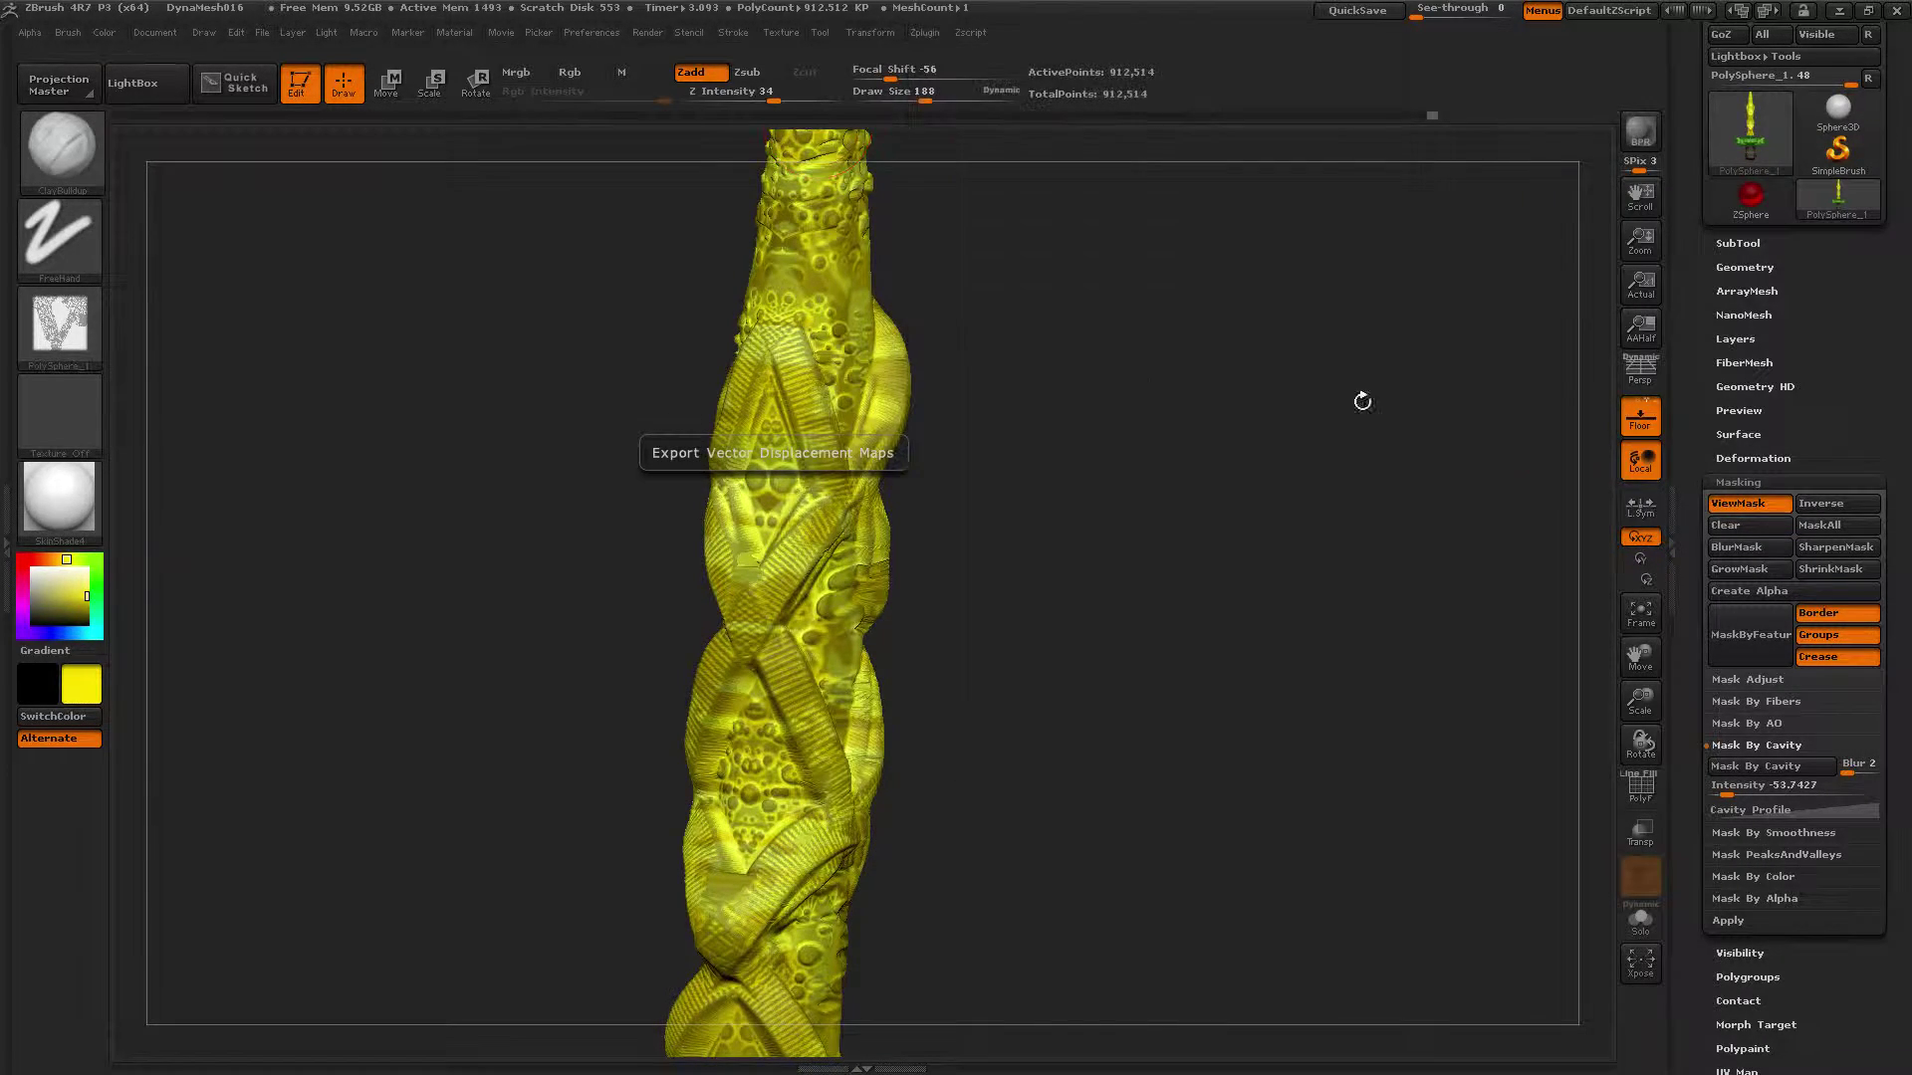
pyautogui.moveTo(1693, 888); pyautogui.dragTo(1674, 789)
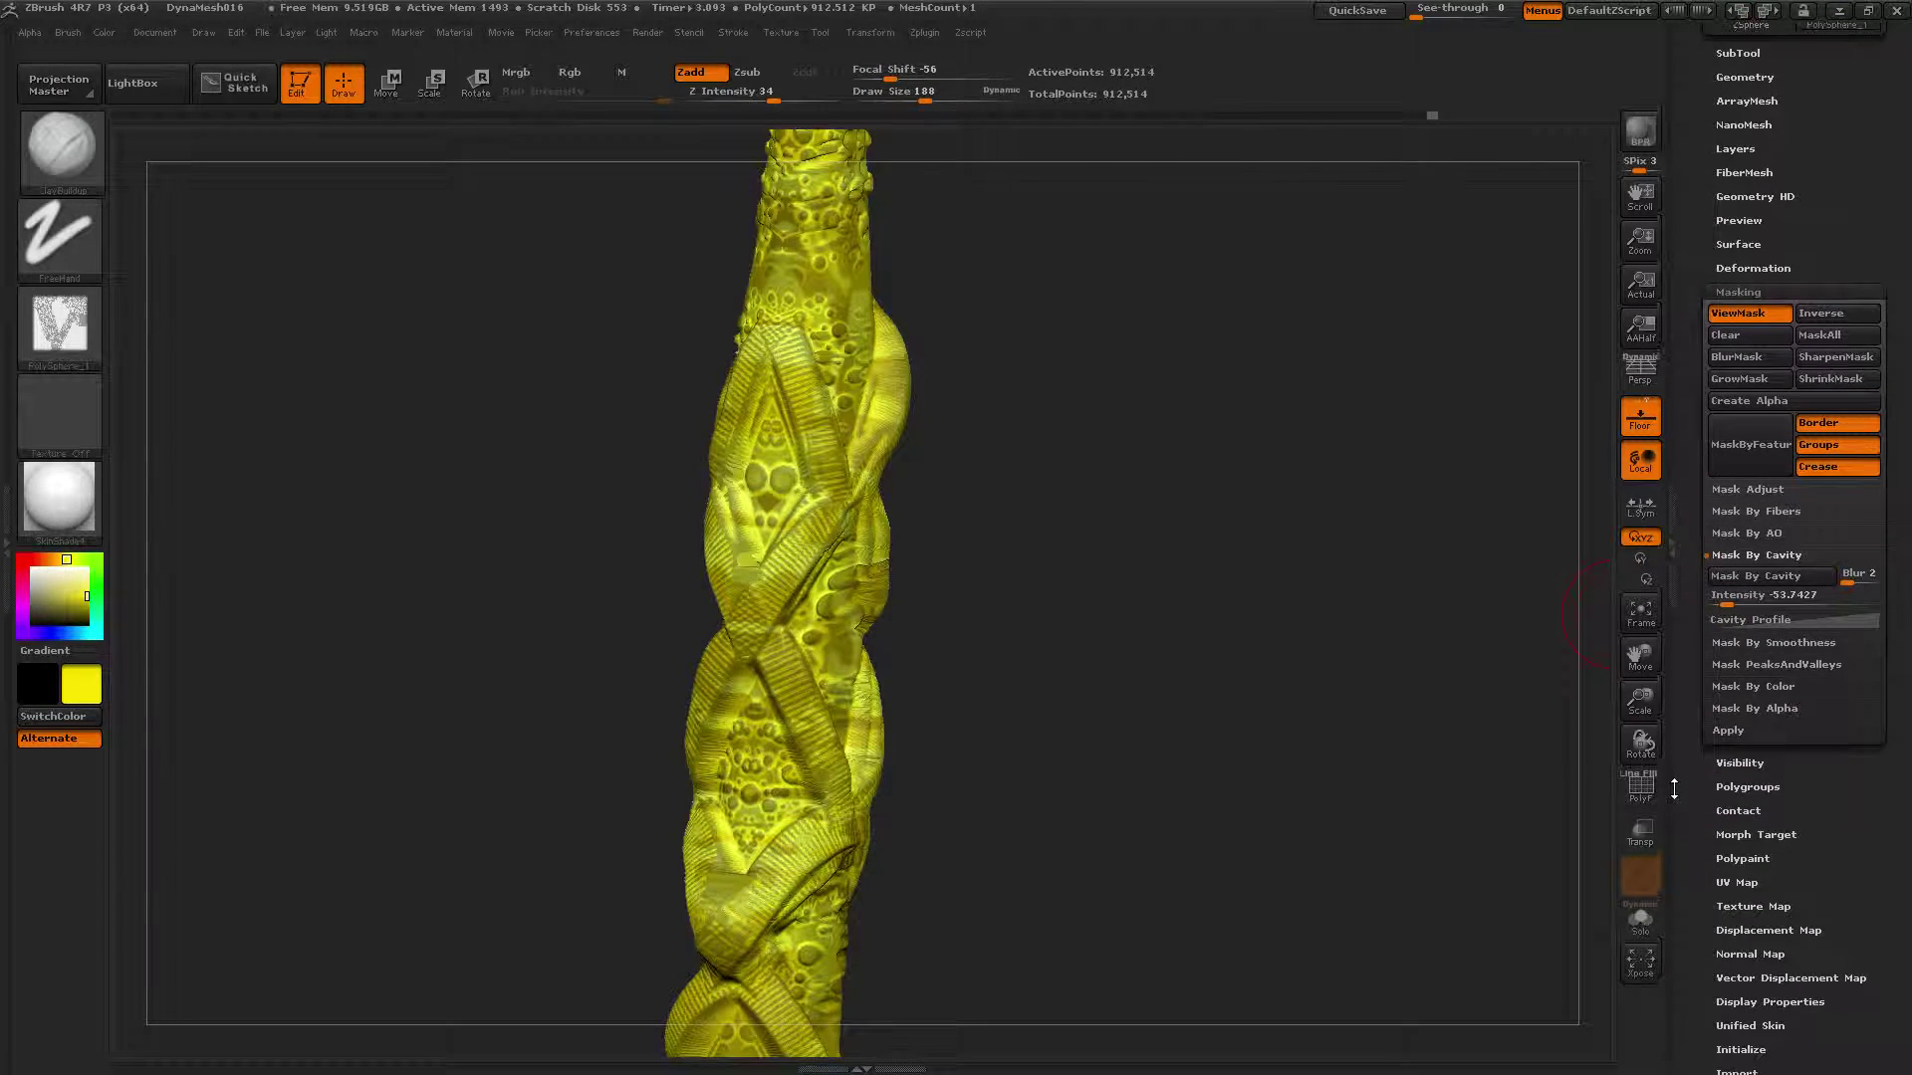
pyautogui.click(1744, 929)
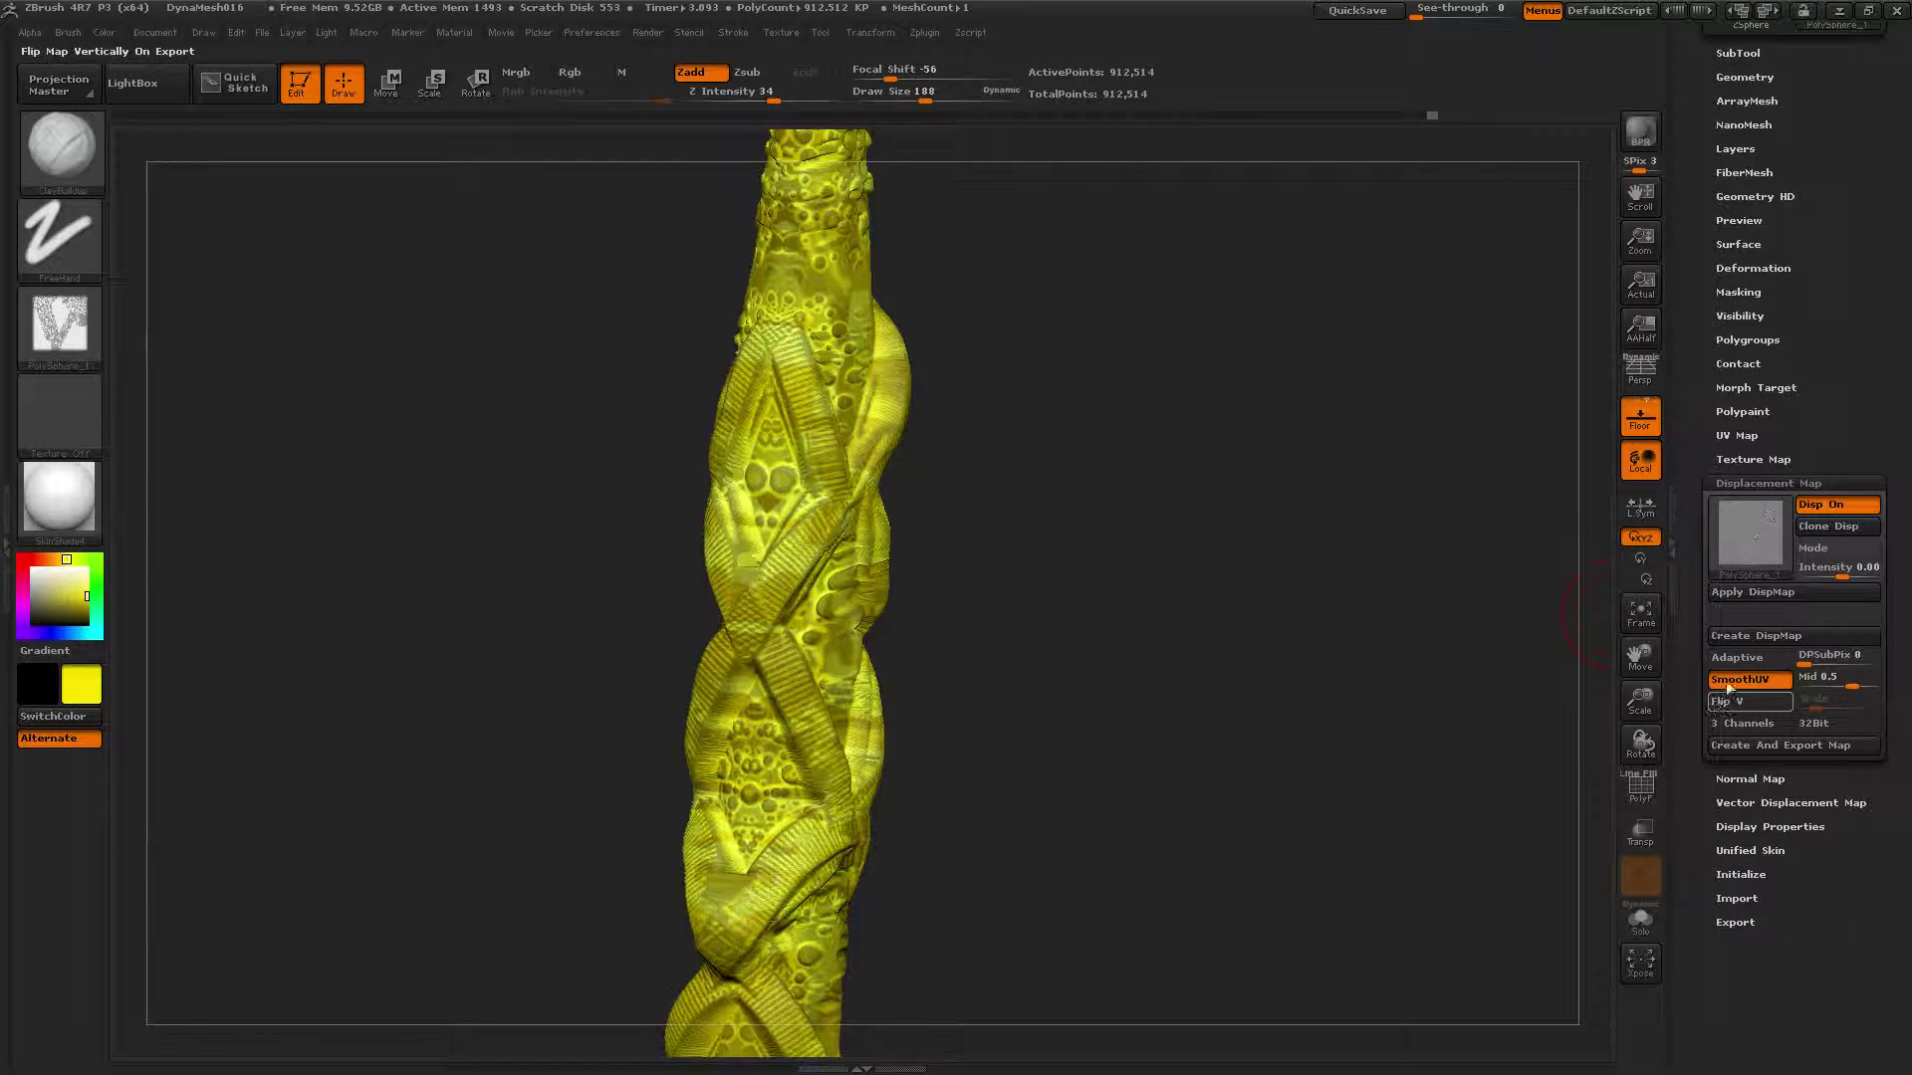
pyautogui.moveTo(1761, 544)
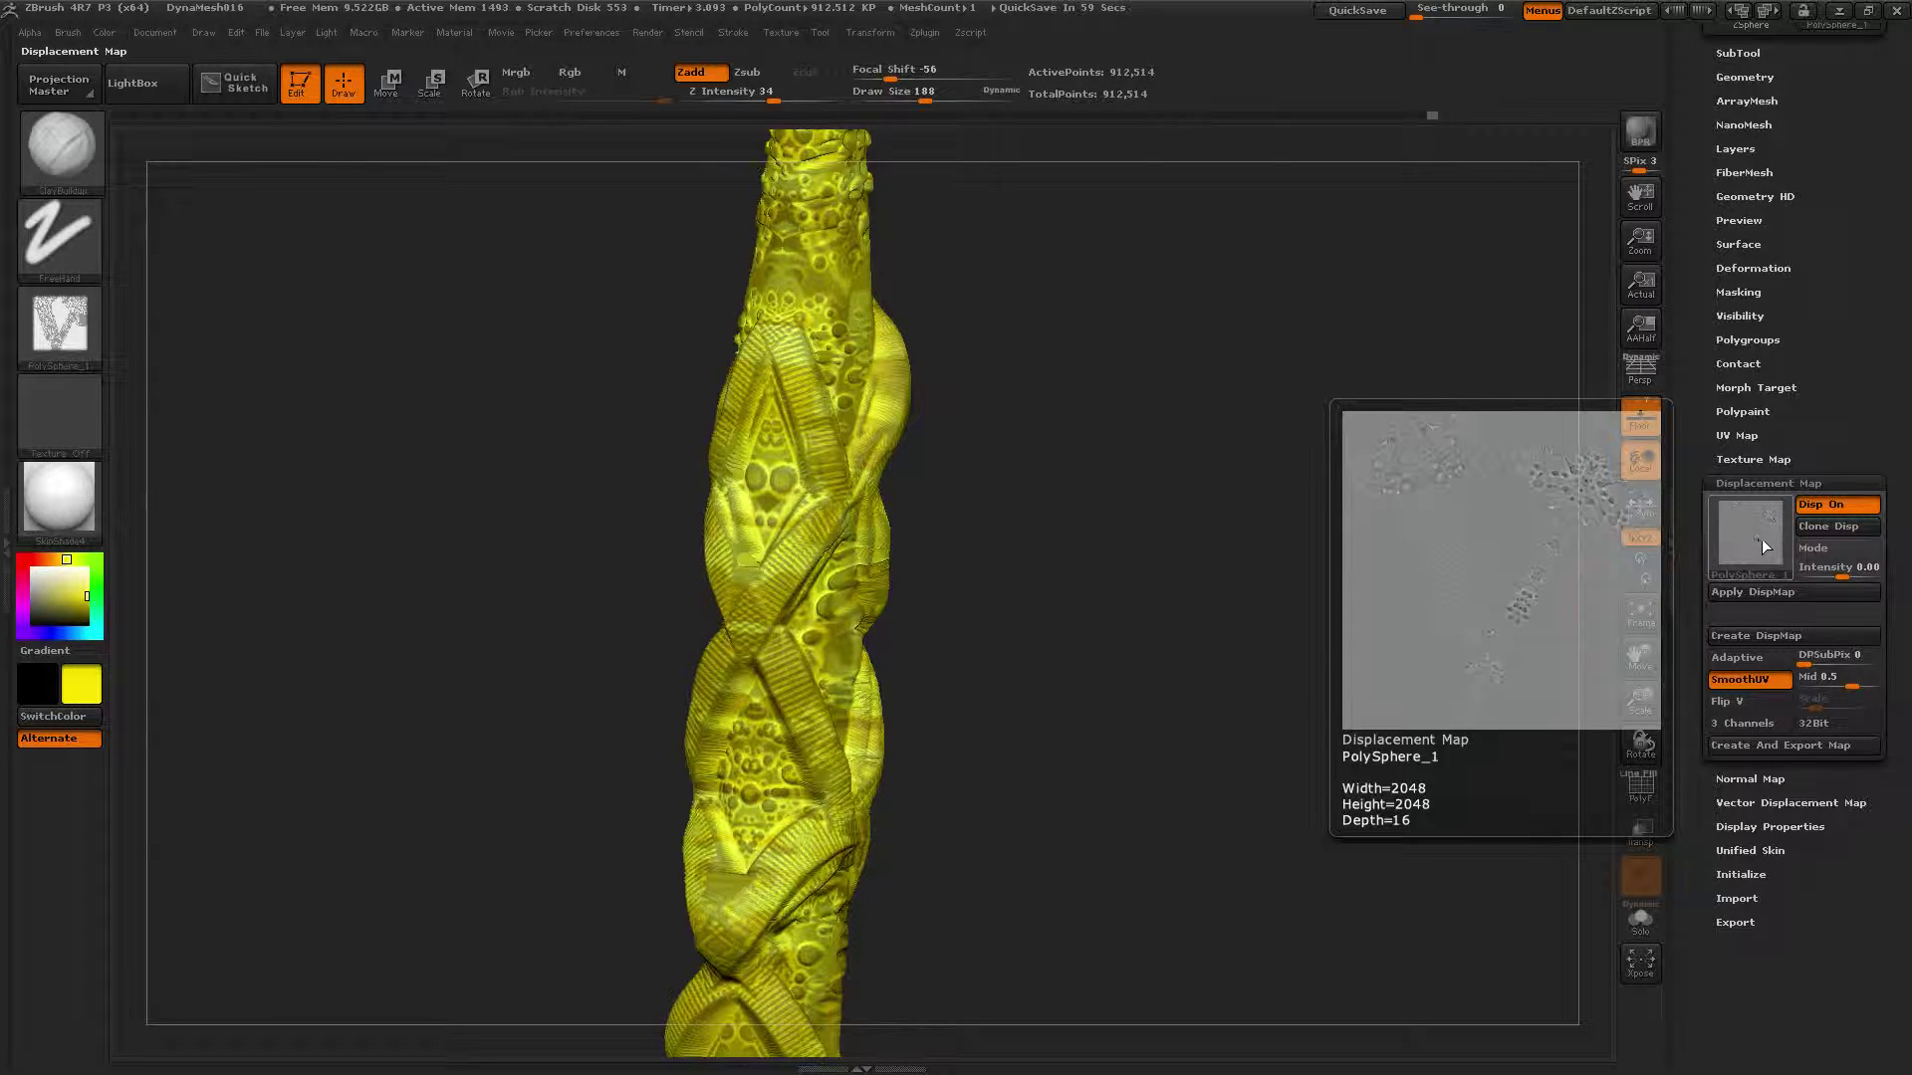
# Step: Lower the sword to subdivision level 1 and create a tangent normal map with smooth UVs from its sculpted detail
pyautogui.click(1751, 780)
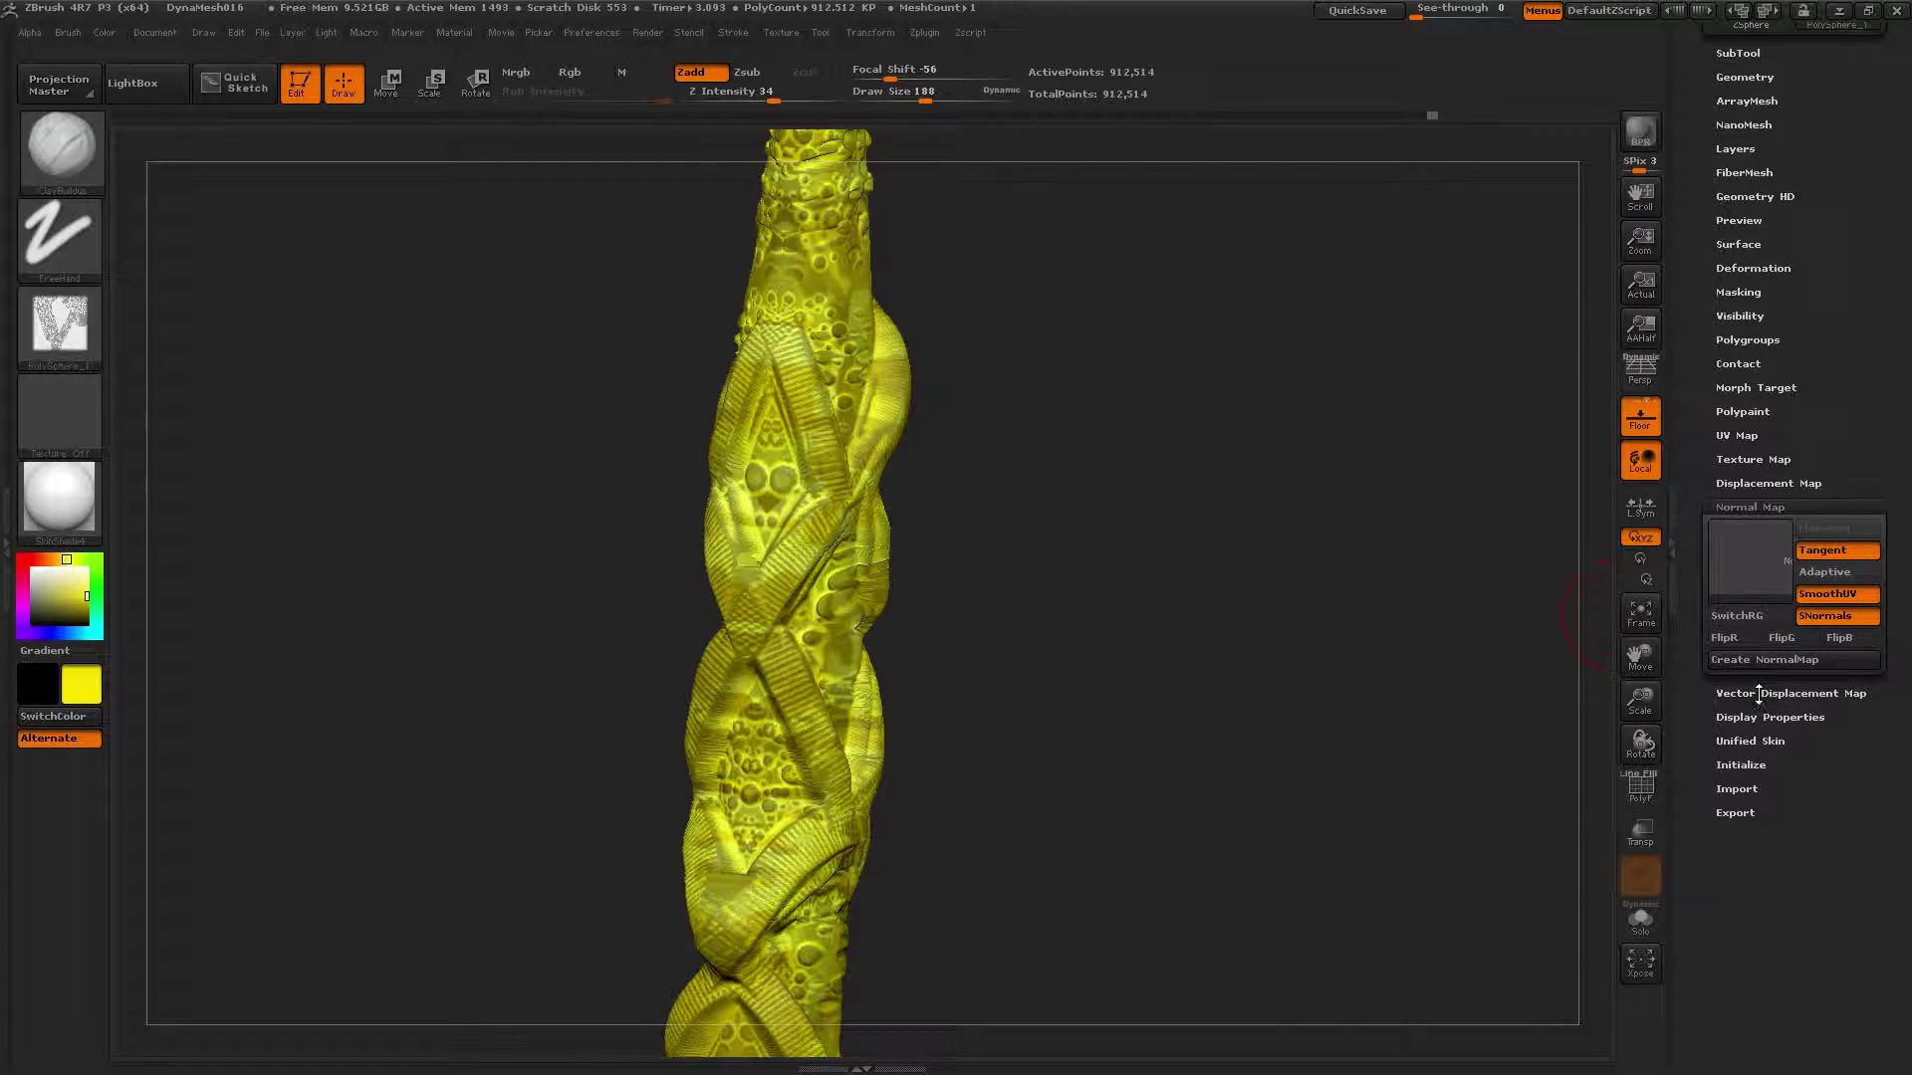
pyautogui.click(1768, 661)
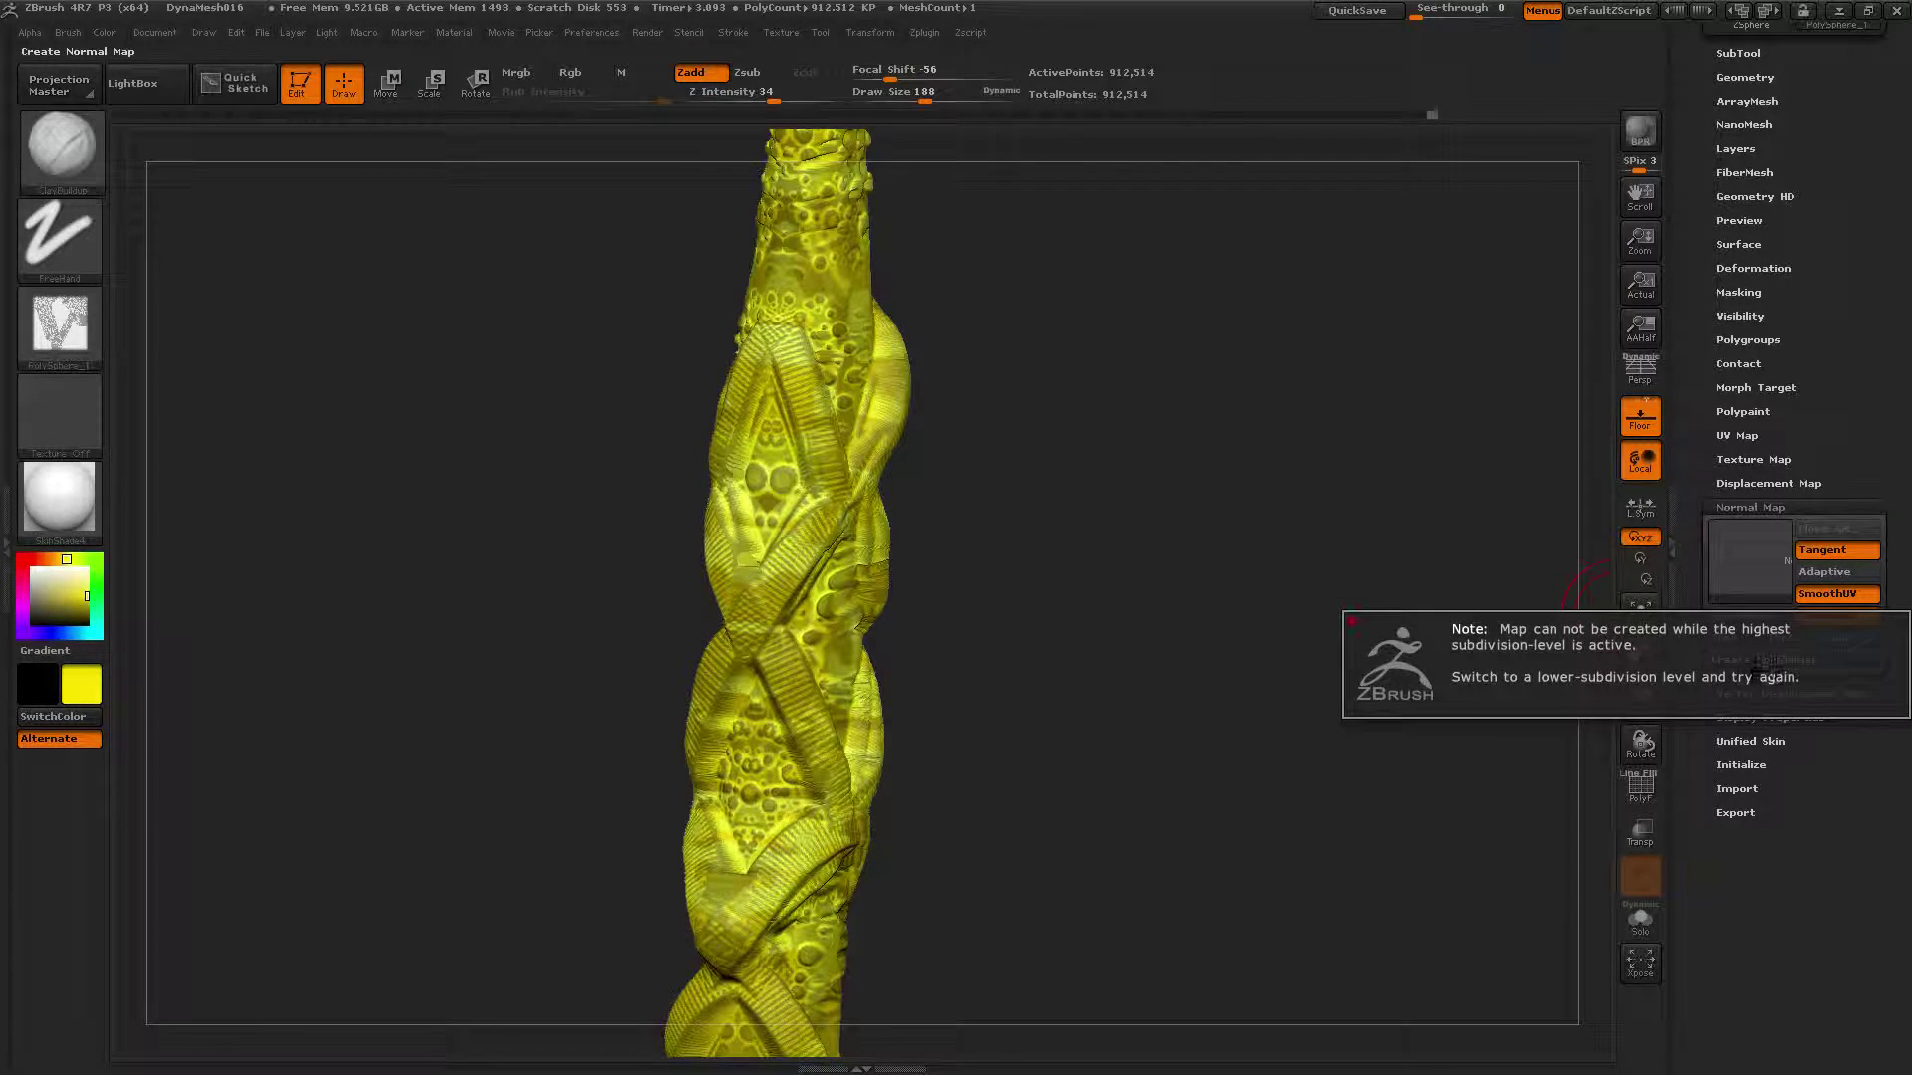
pyautogui.scroll(3, 1732, 398)
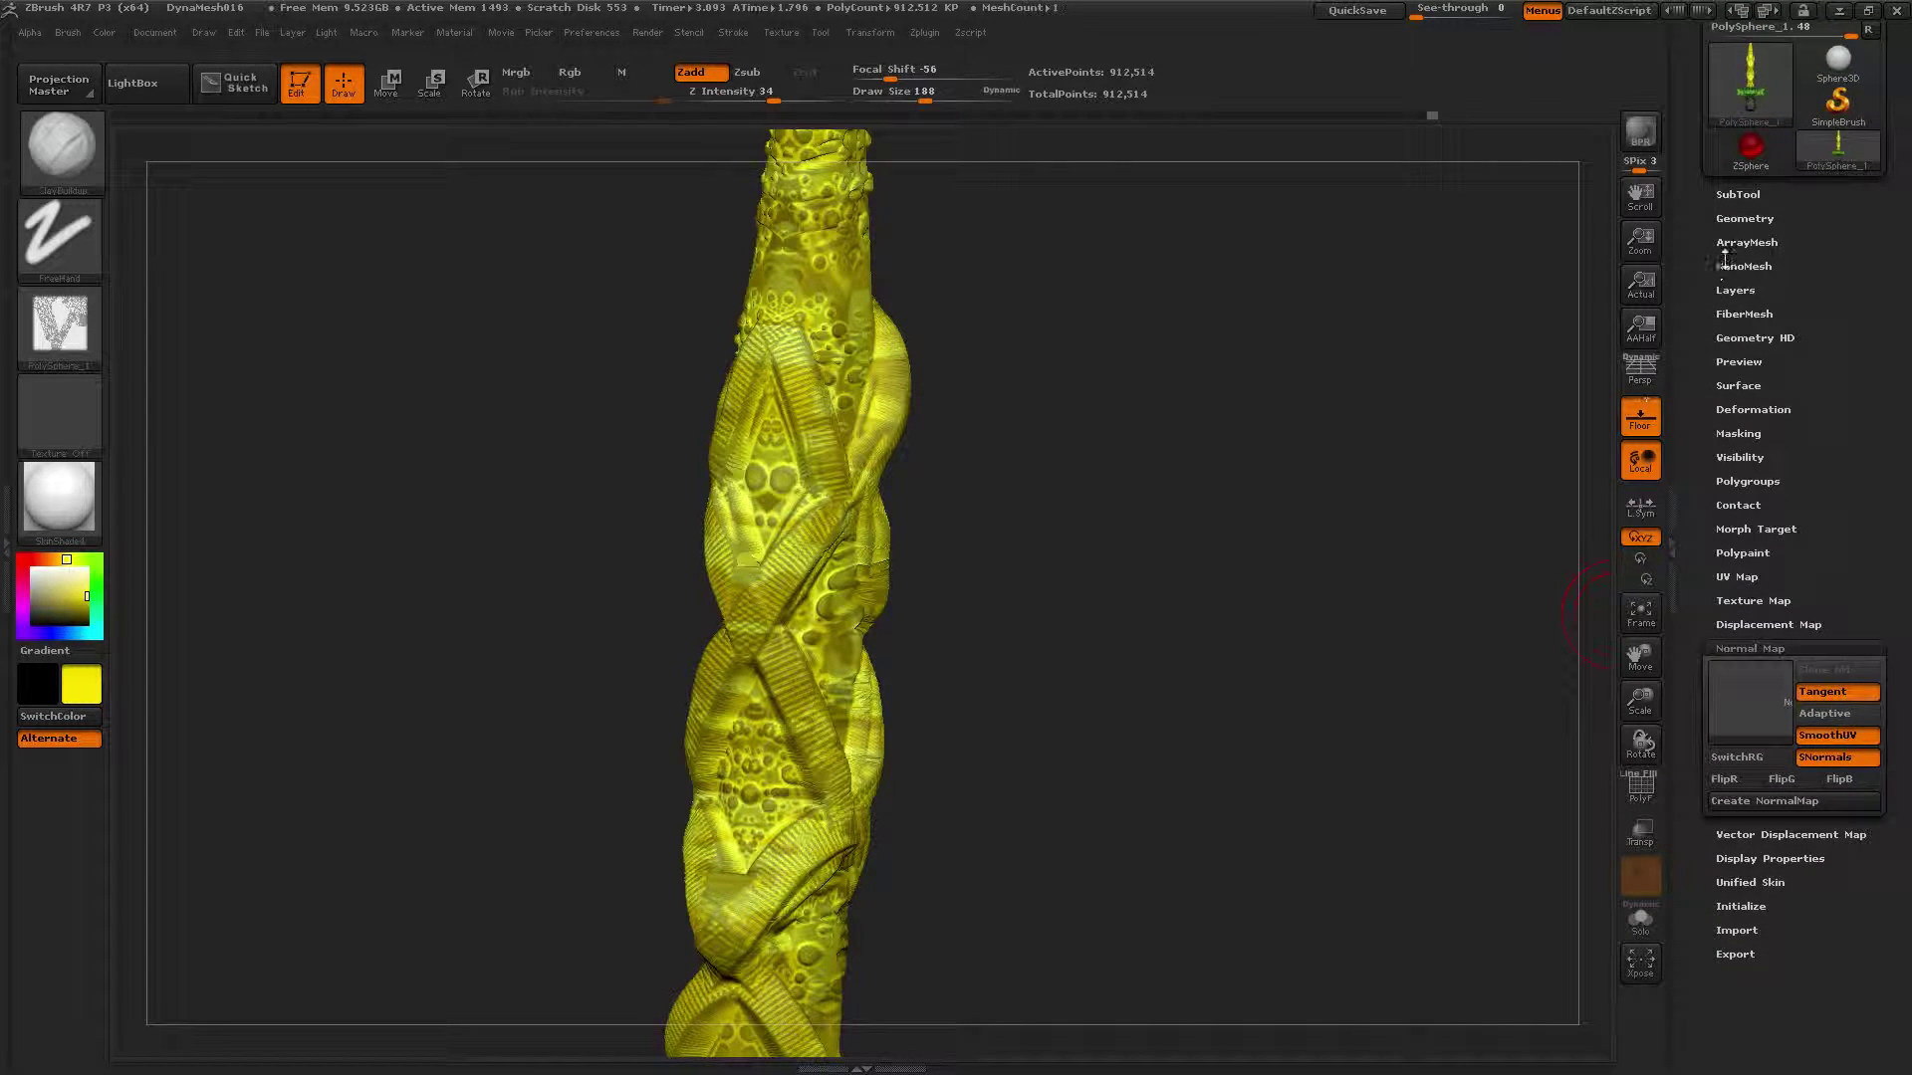
pyautogui.click(1744, 218)
pyautogui.moveTo(1727, 251); pyautogui.dragTo(1694, 128)
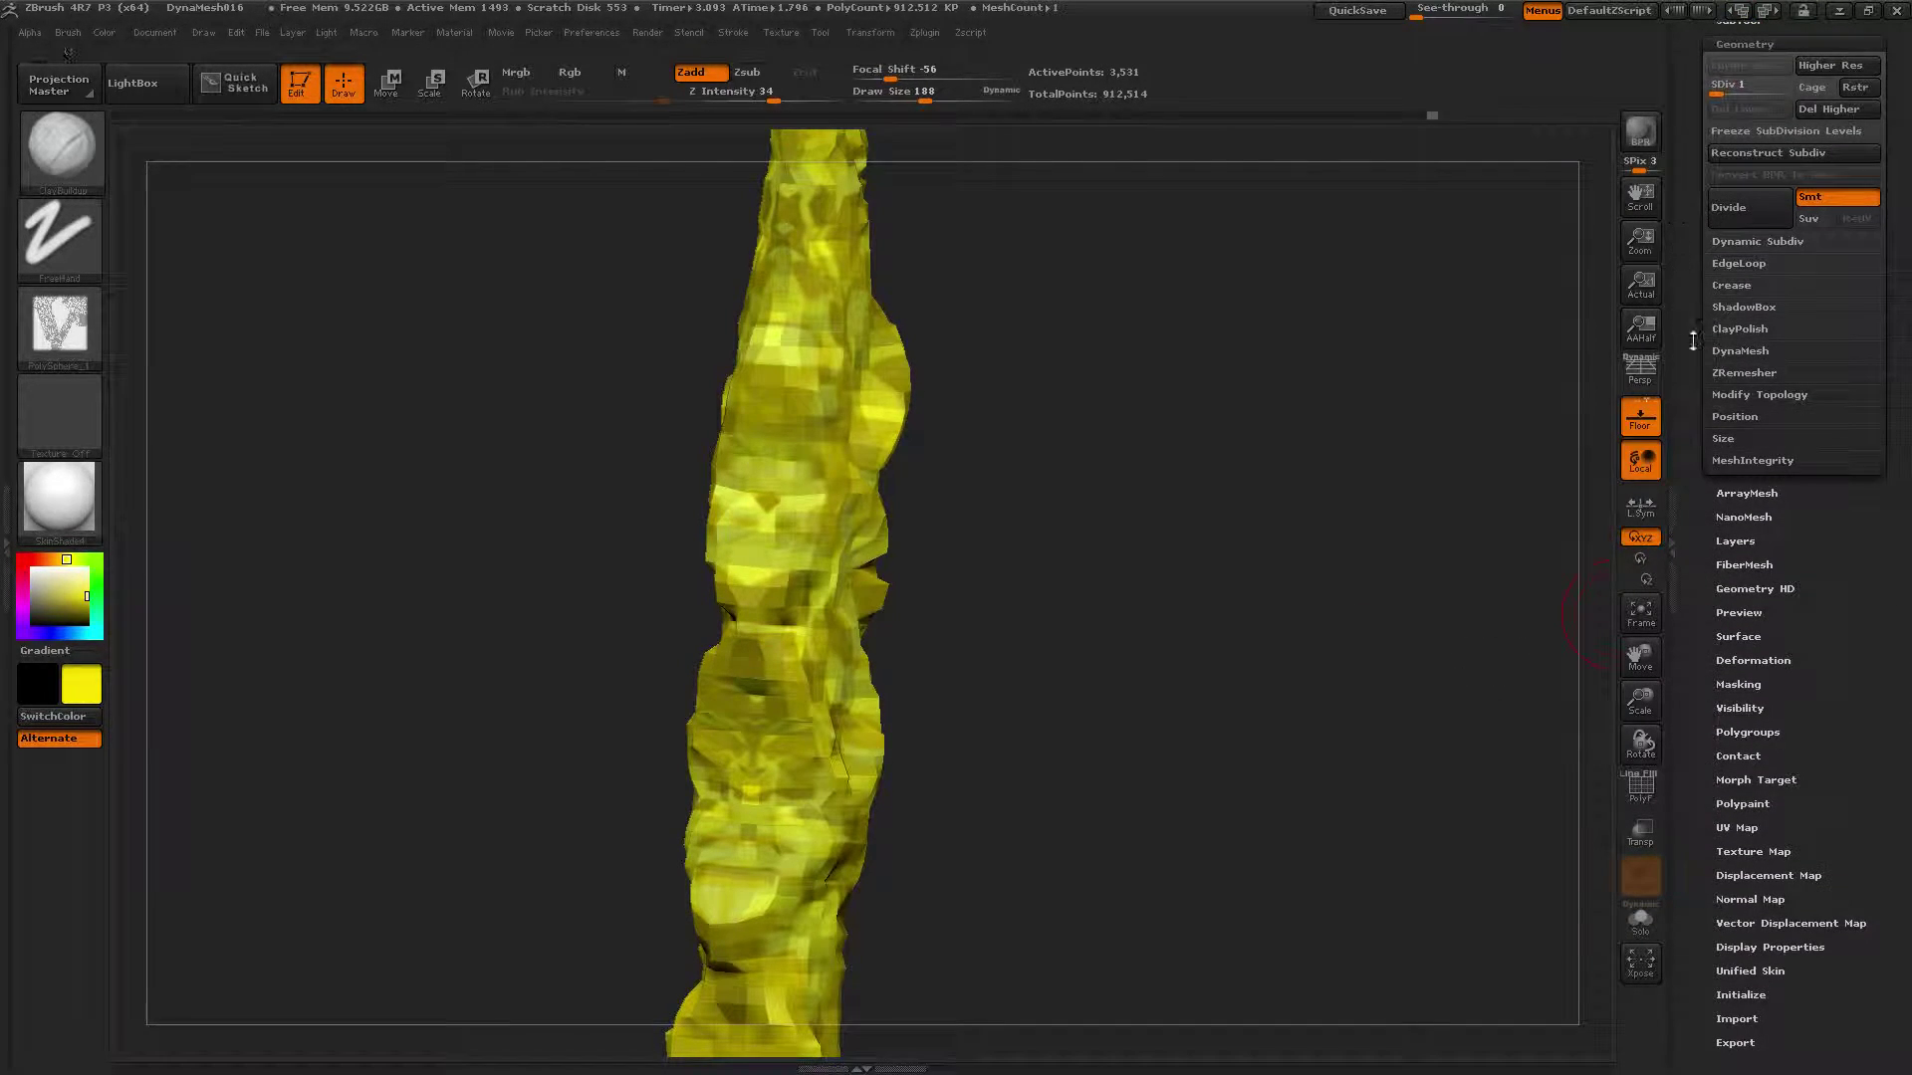
pyautogui.click(1765, 899)
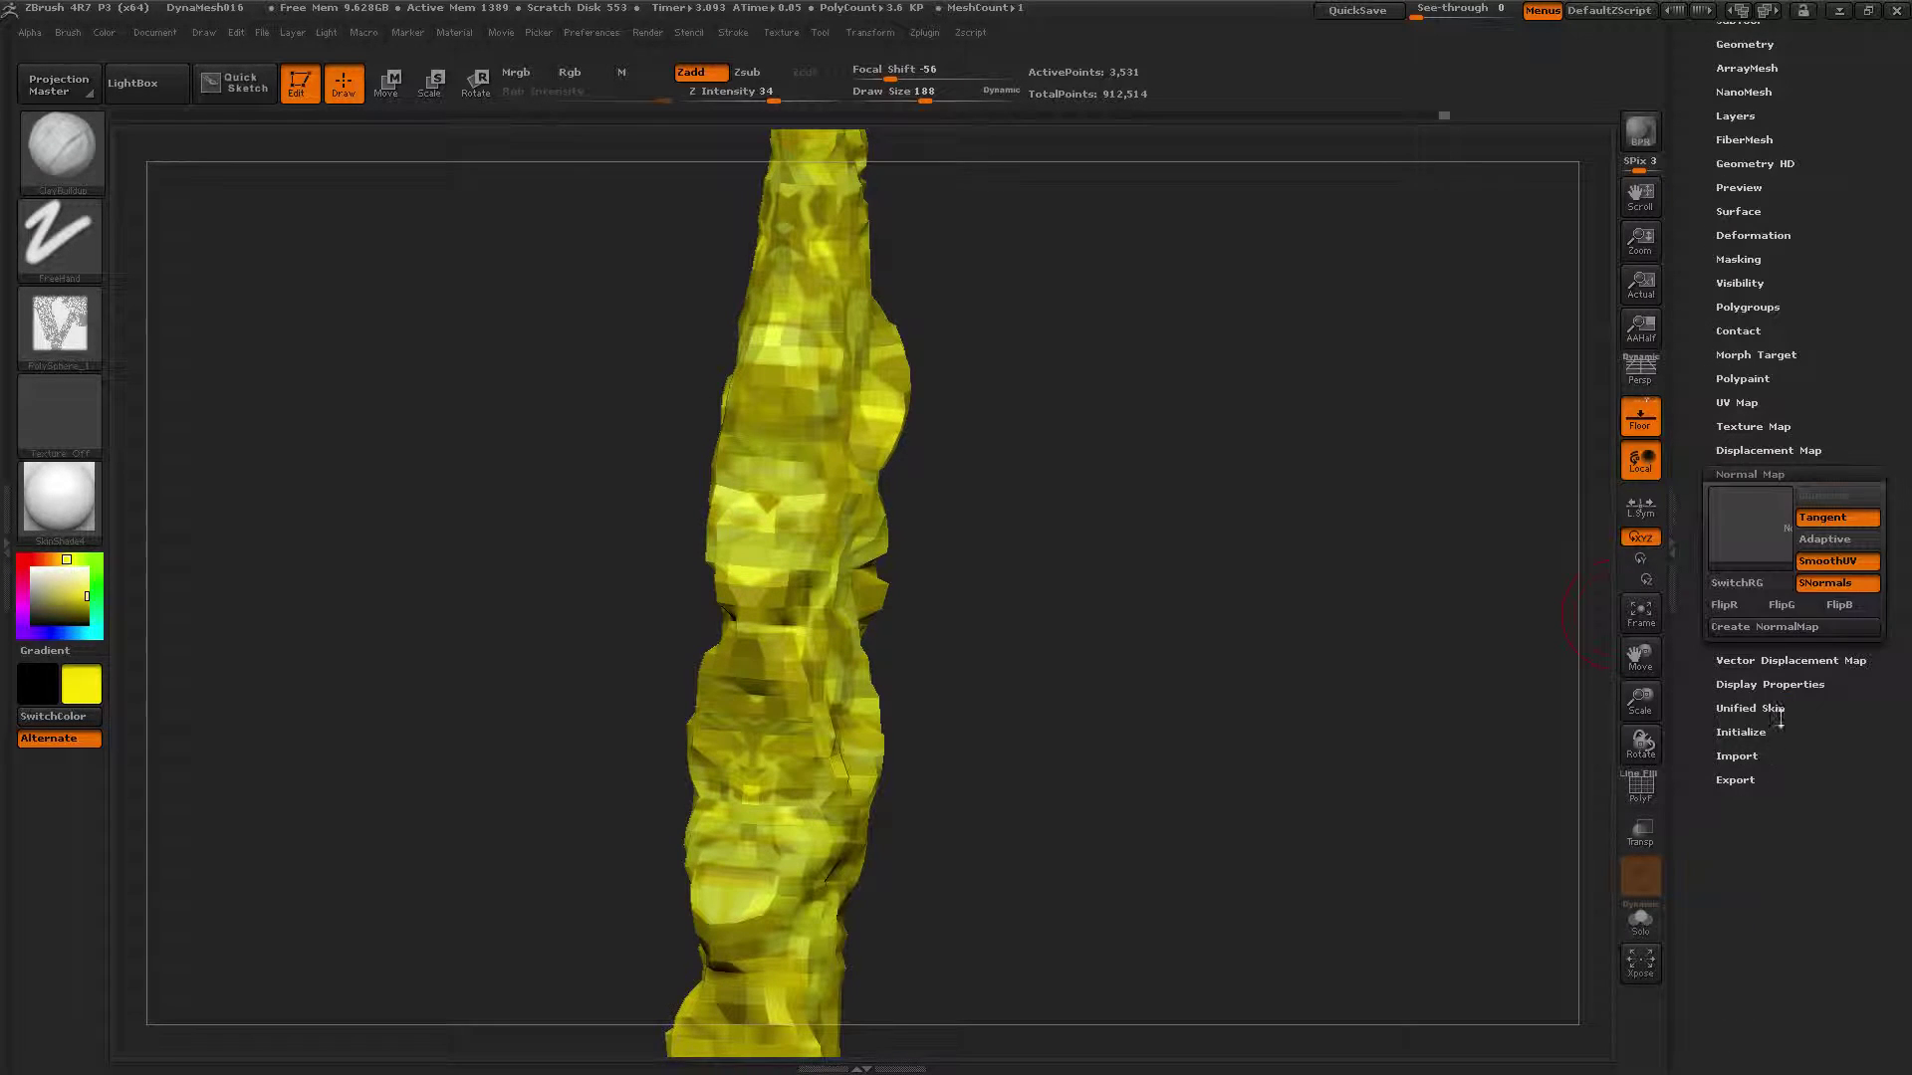
pyautogui.click(1755, 626)
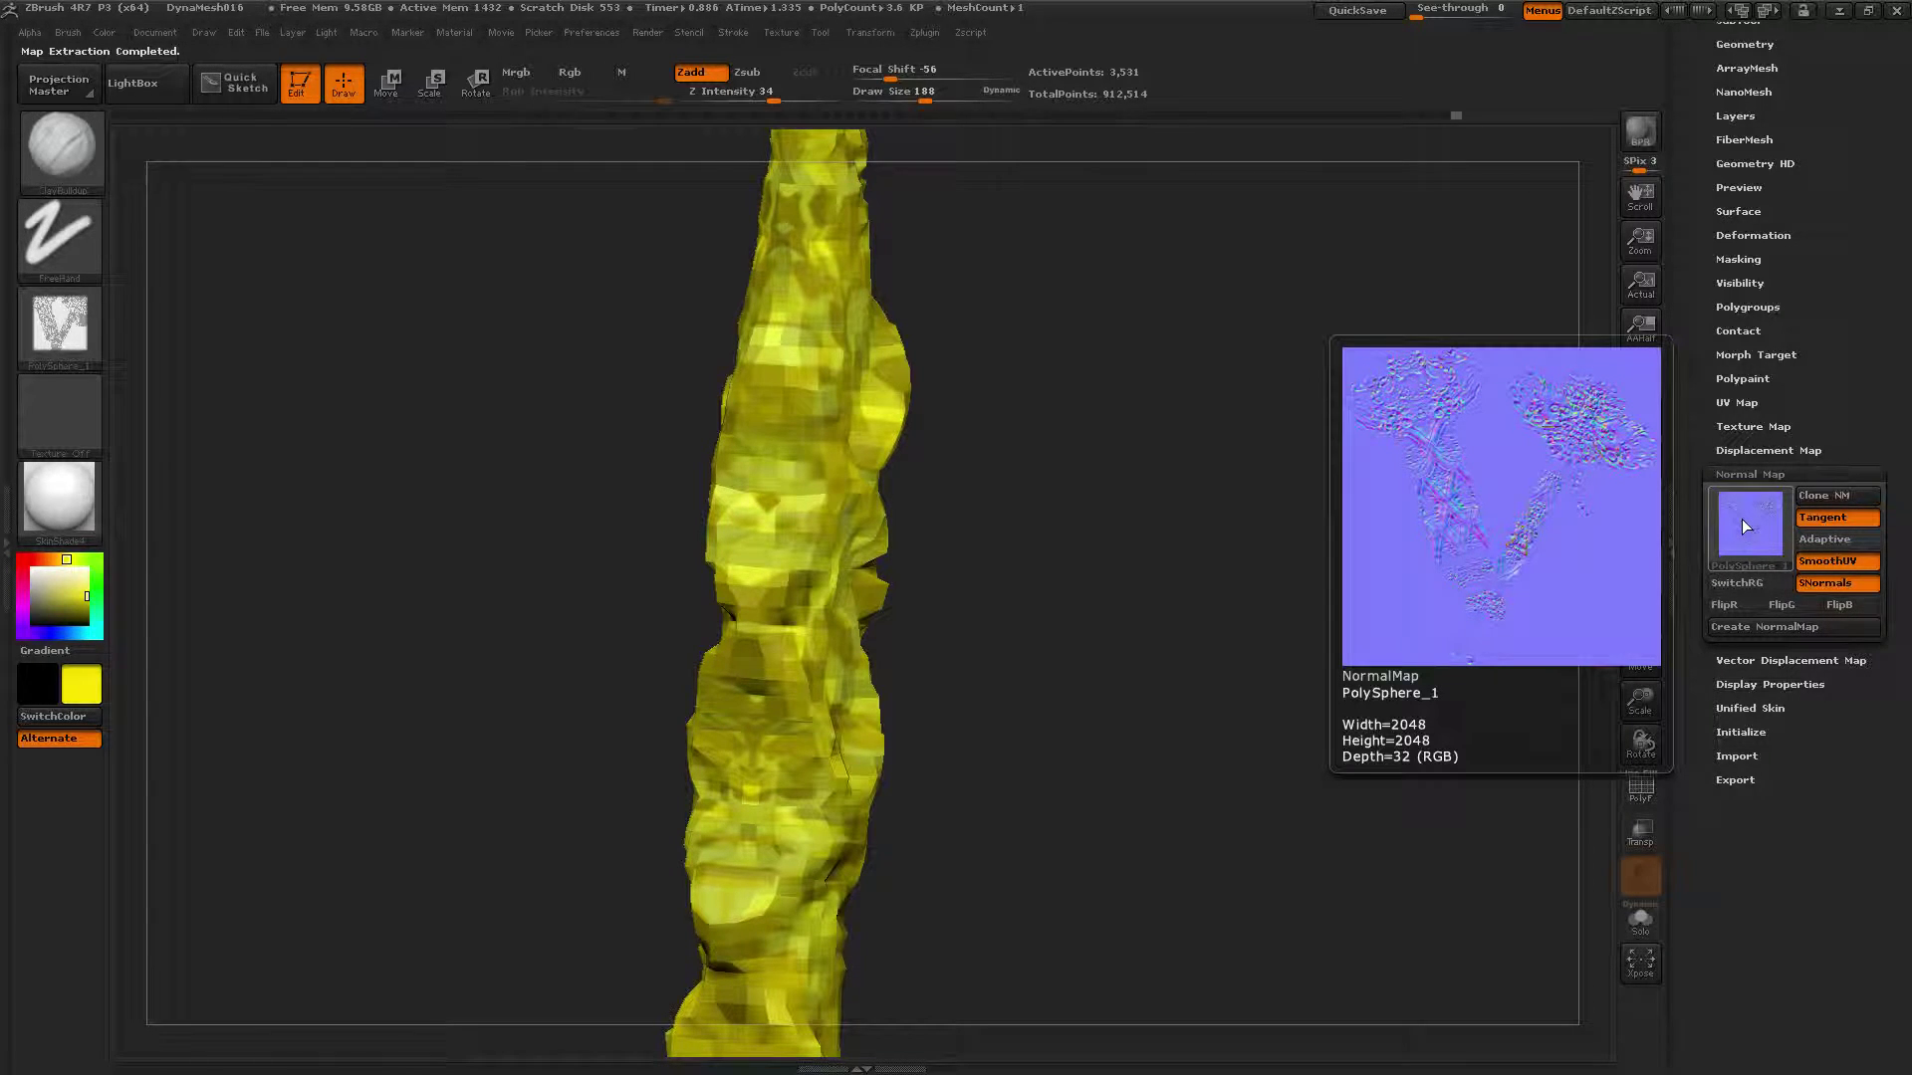
# Step: Check the vector displacement map options and set the Multi Map Exporter map size to 8192
pyautogui.click(1744, 663)
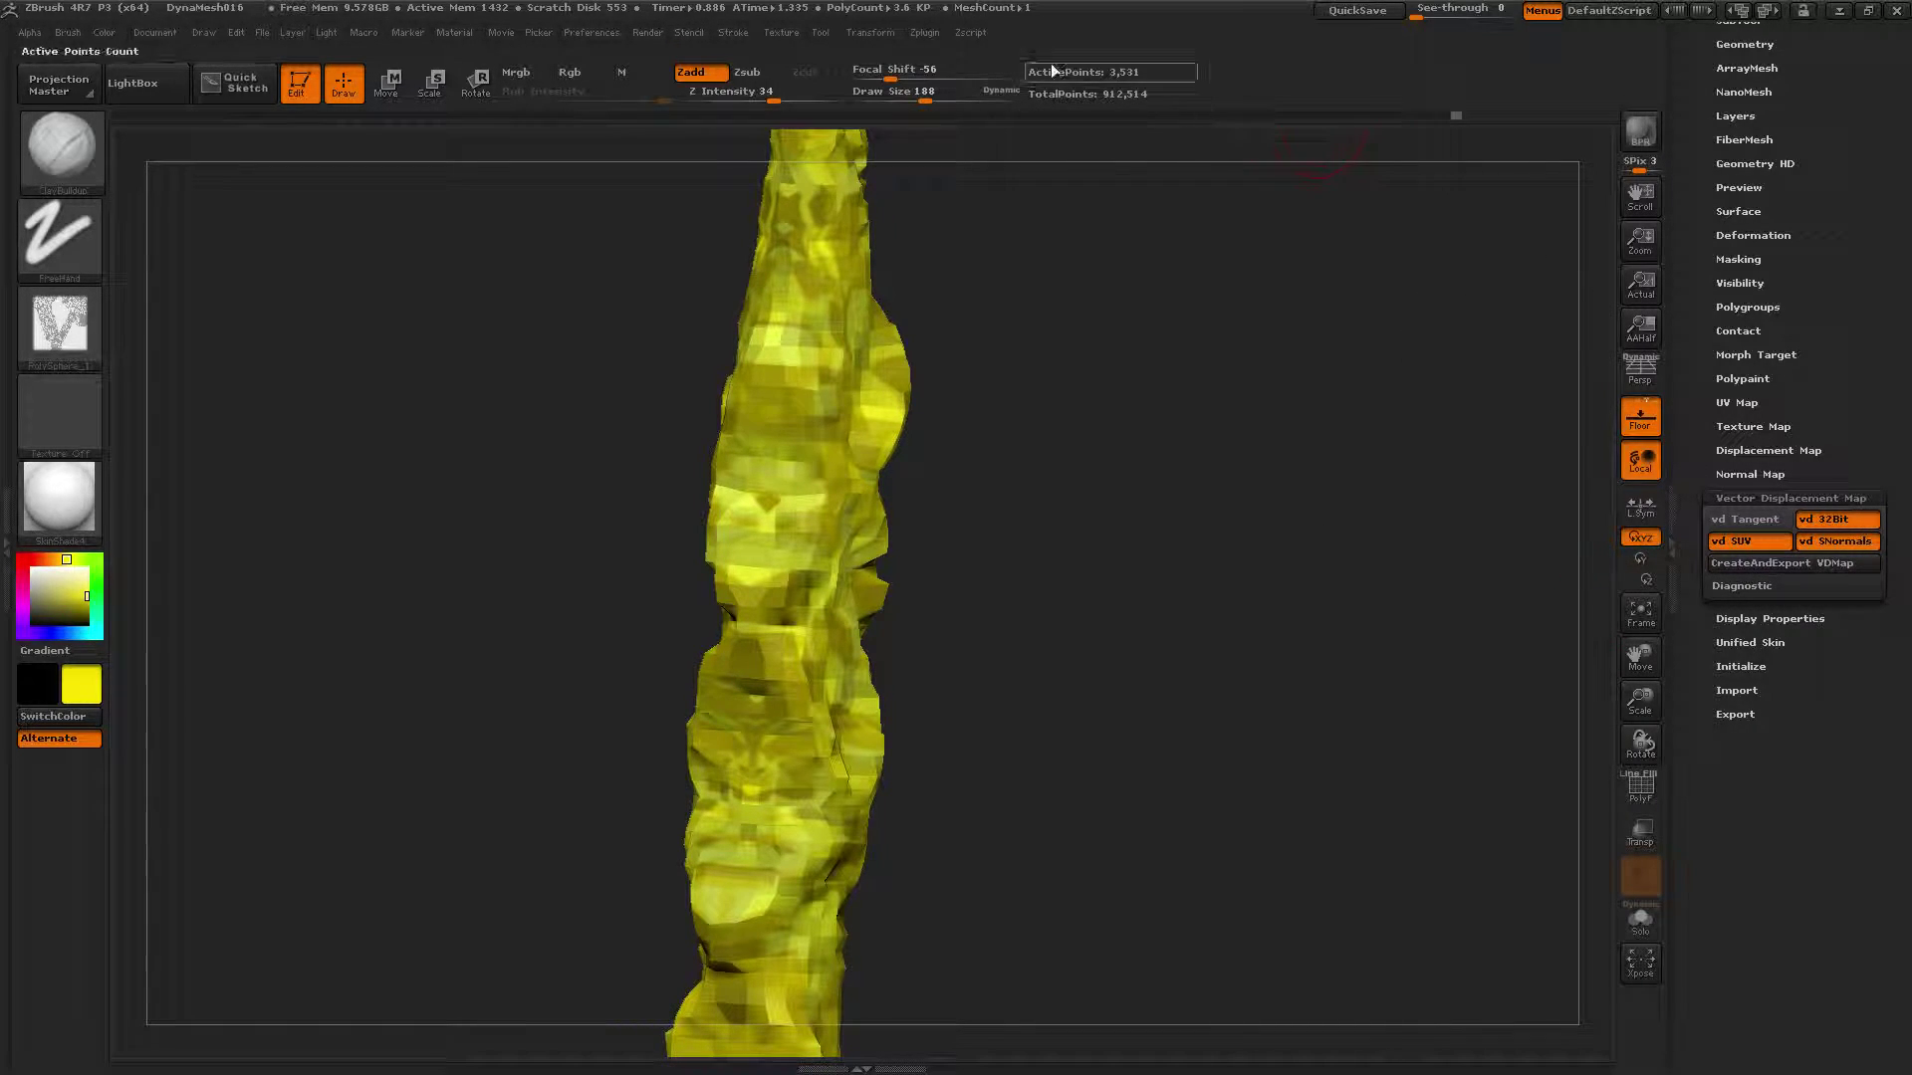
pyautogui.click(910, 34)
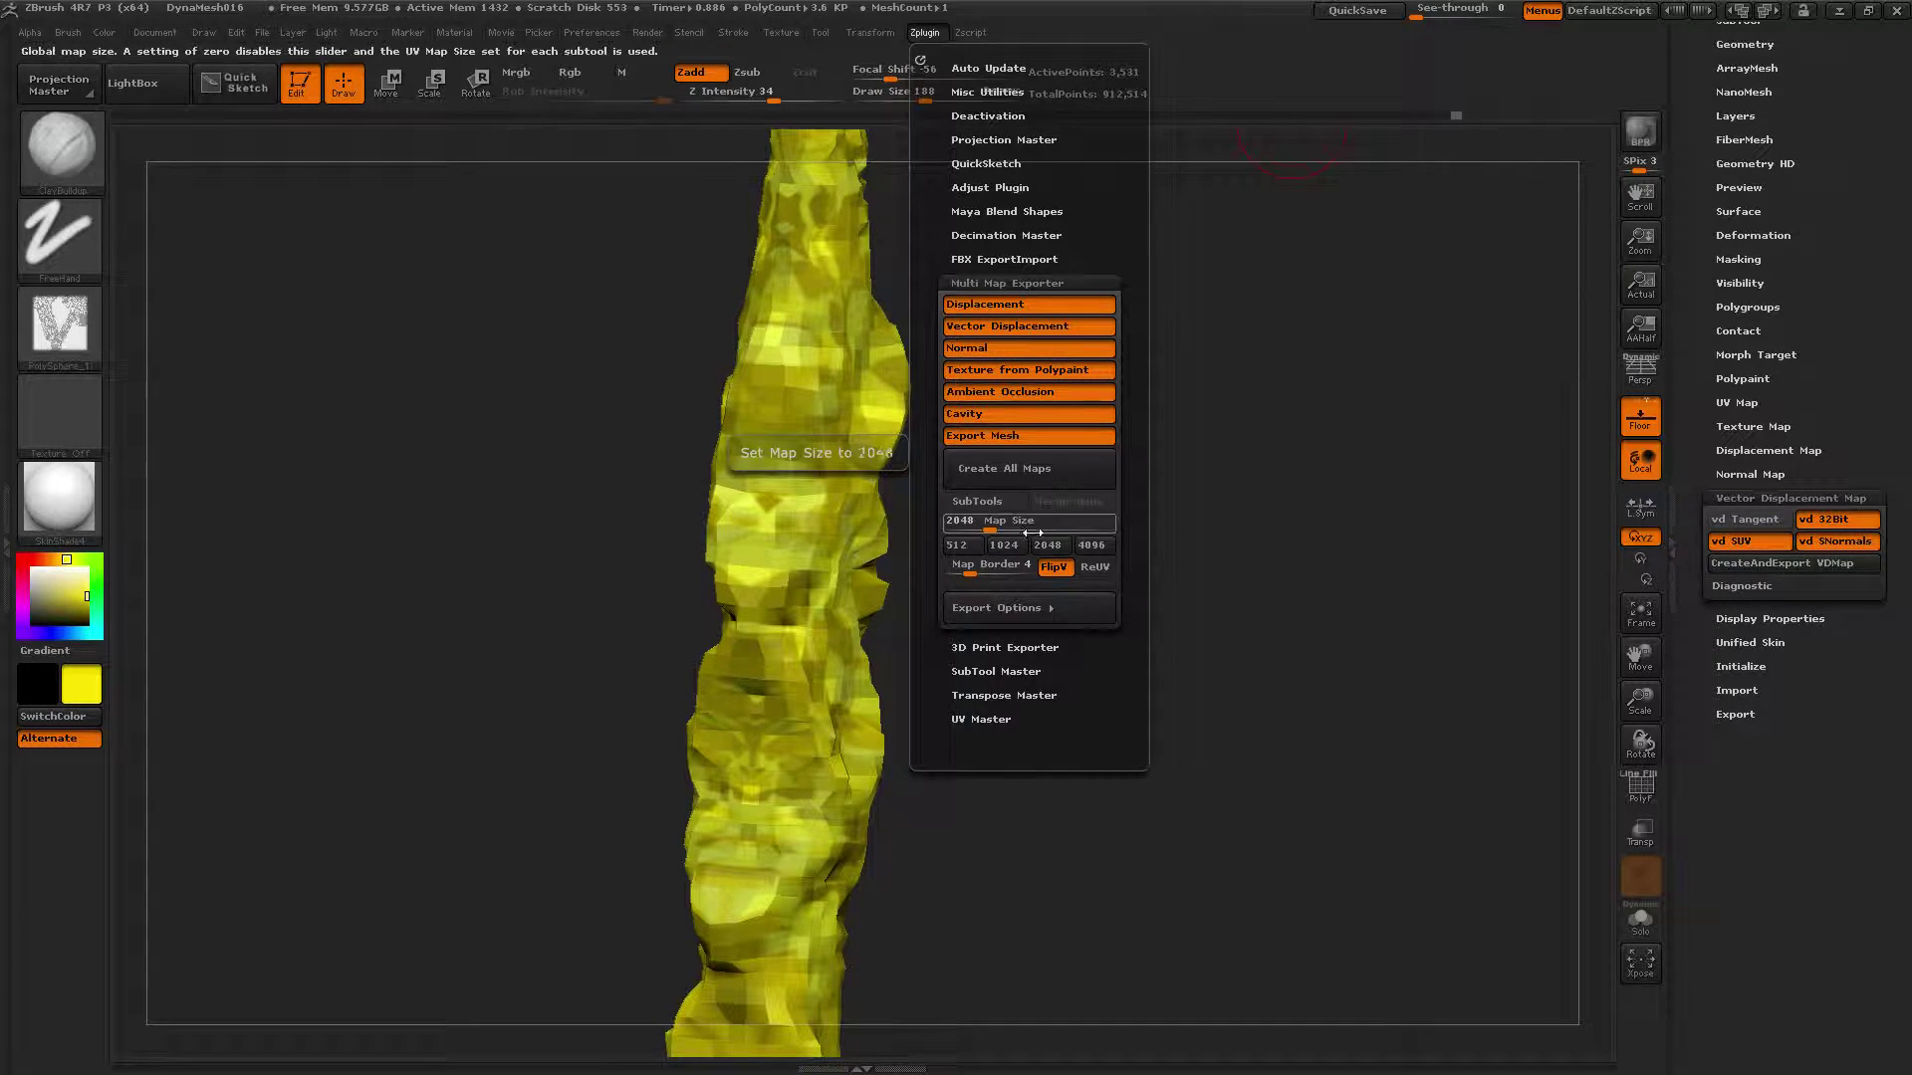
pyautogui.moveTo(1035, 515); pyautogui.dragTo(1123, 521)
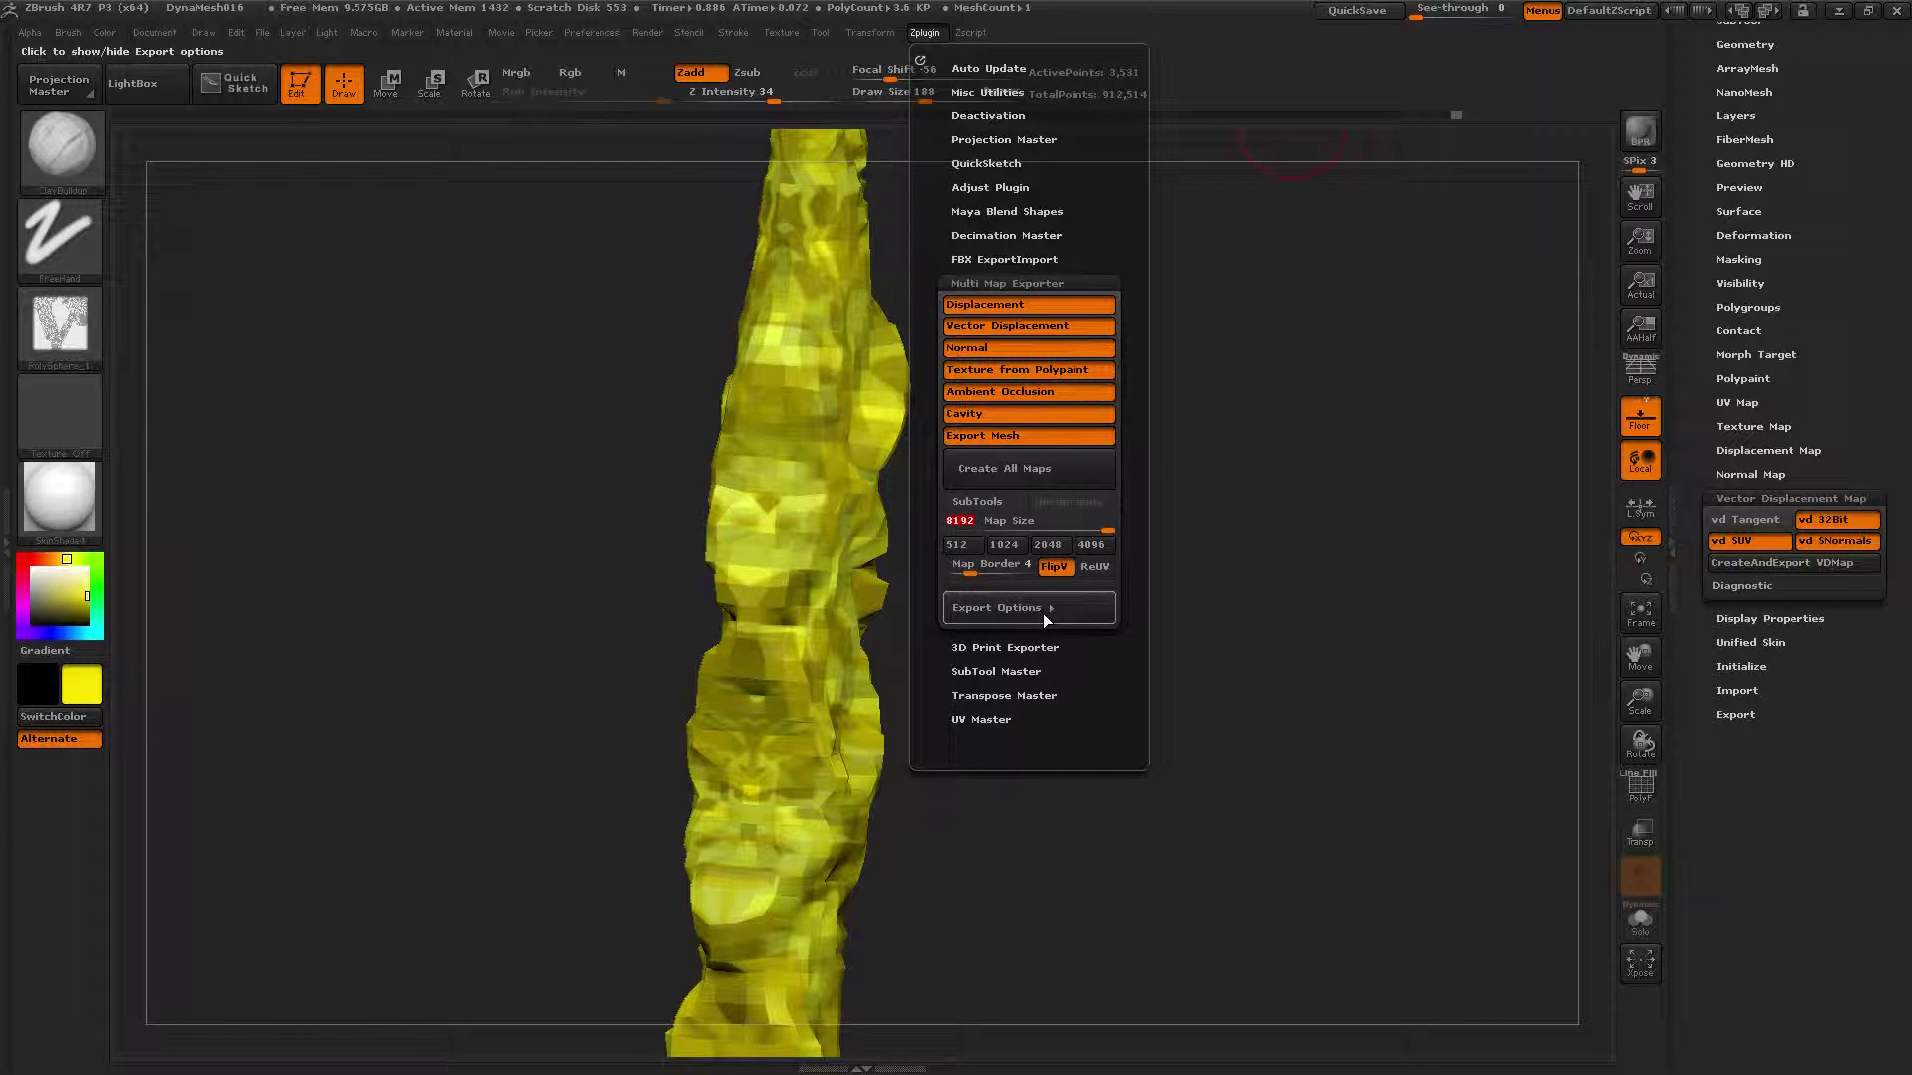
# Step: Start creating all maps and add a folder named New_Export inside Multi_Map_Export for the output
pyautogui.click(1030, 474)
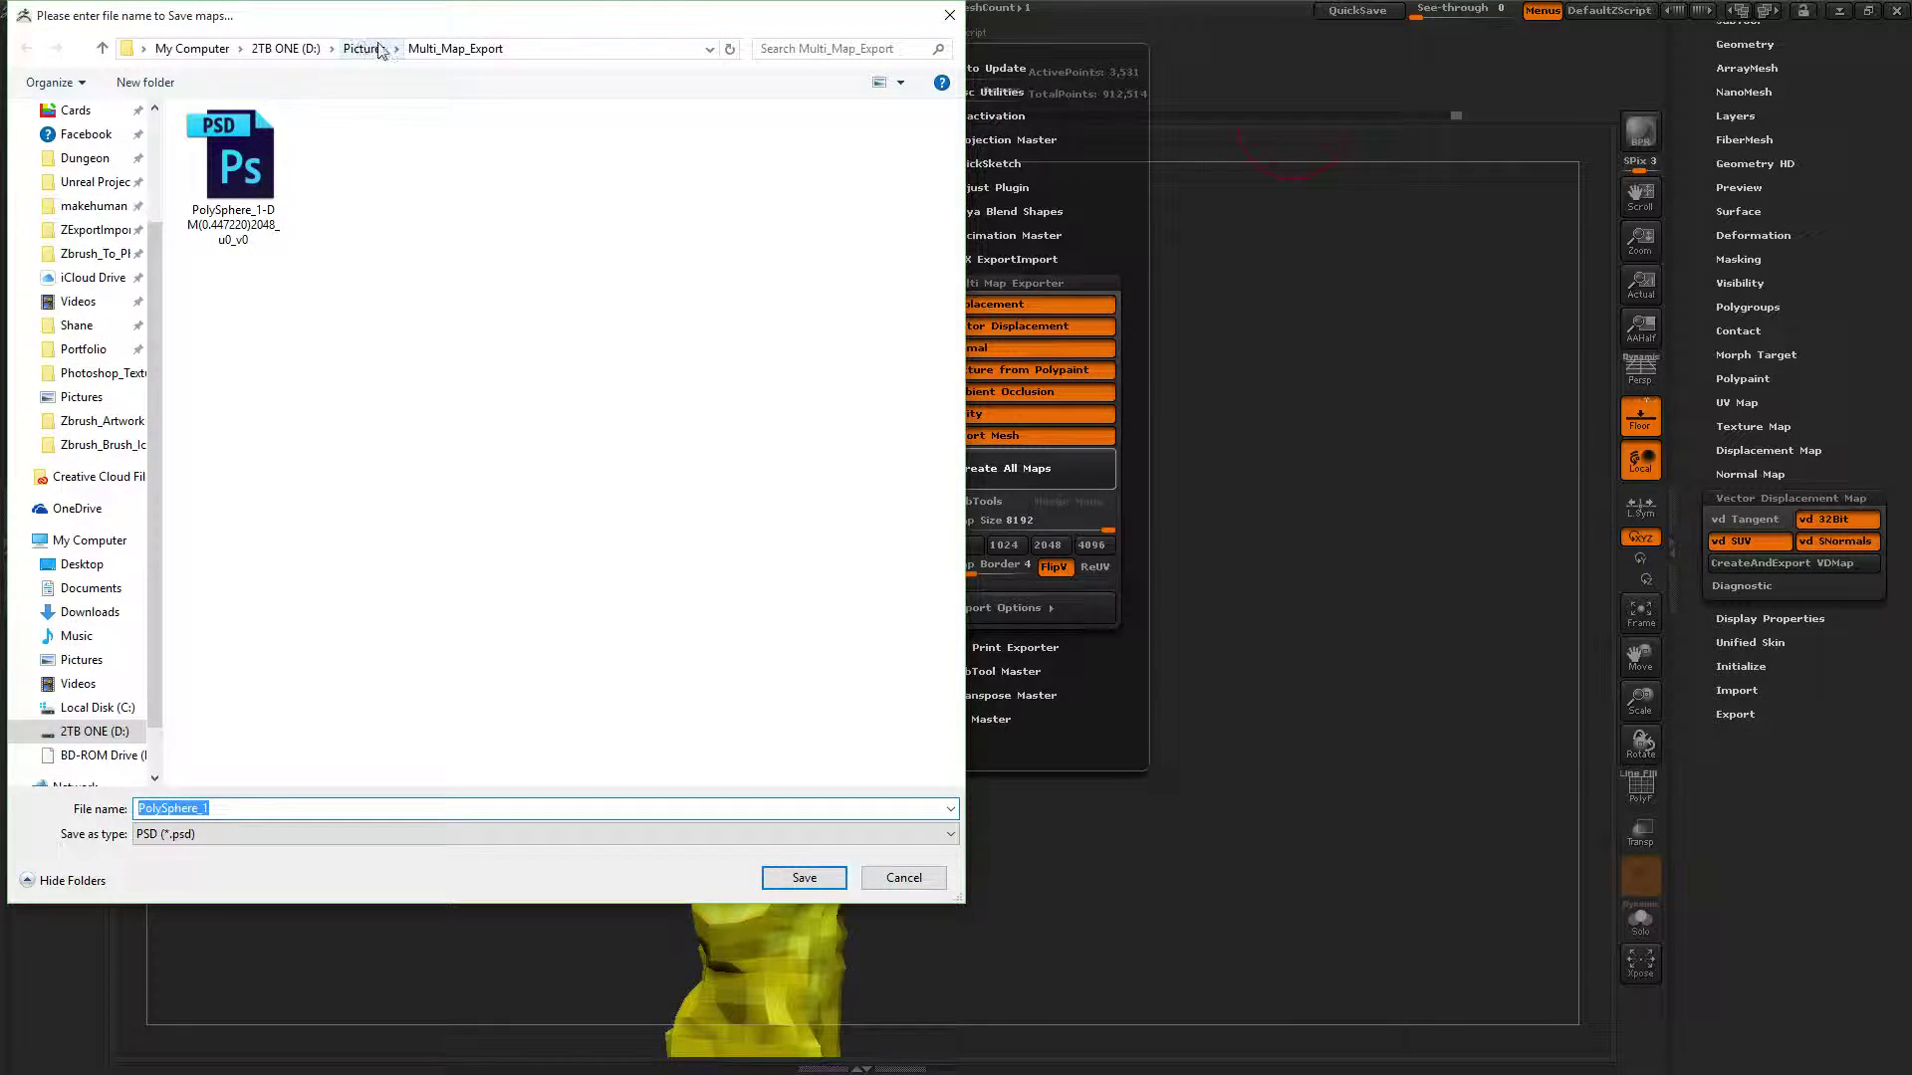
pyautogui.rightClick(344, 546)
pyautogui.moveTo(269, 759)
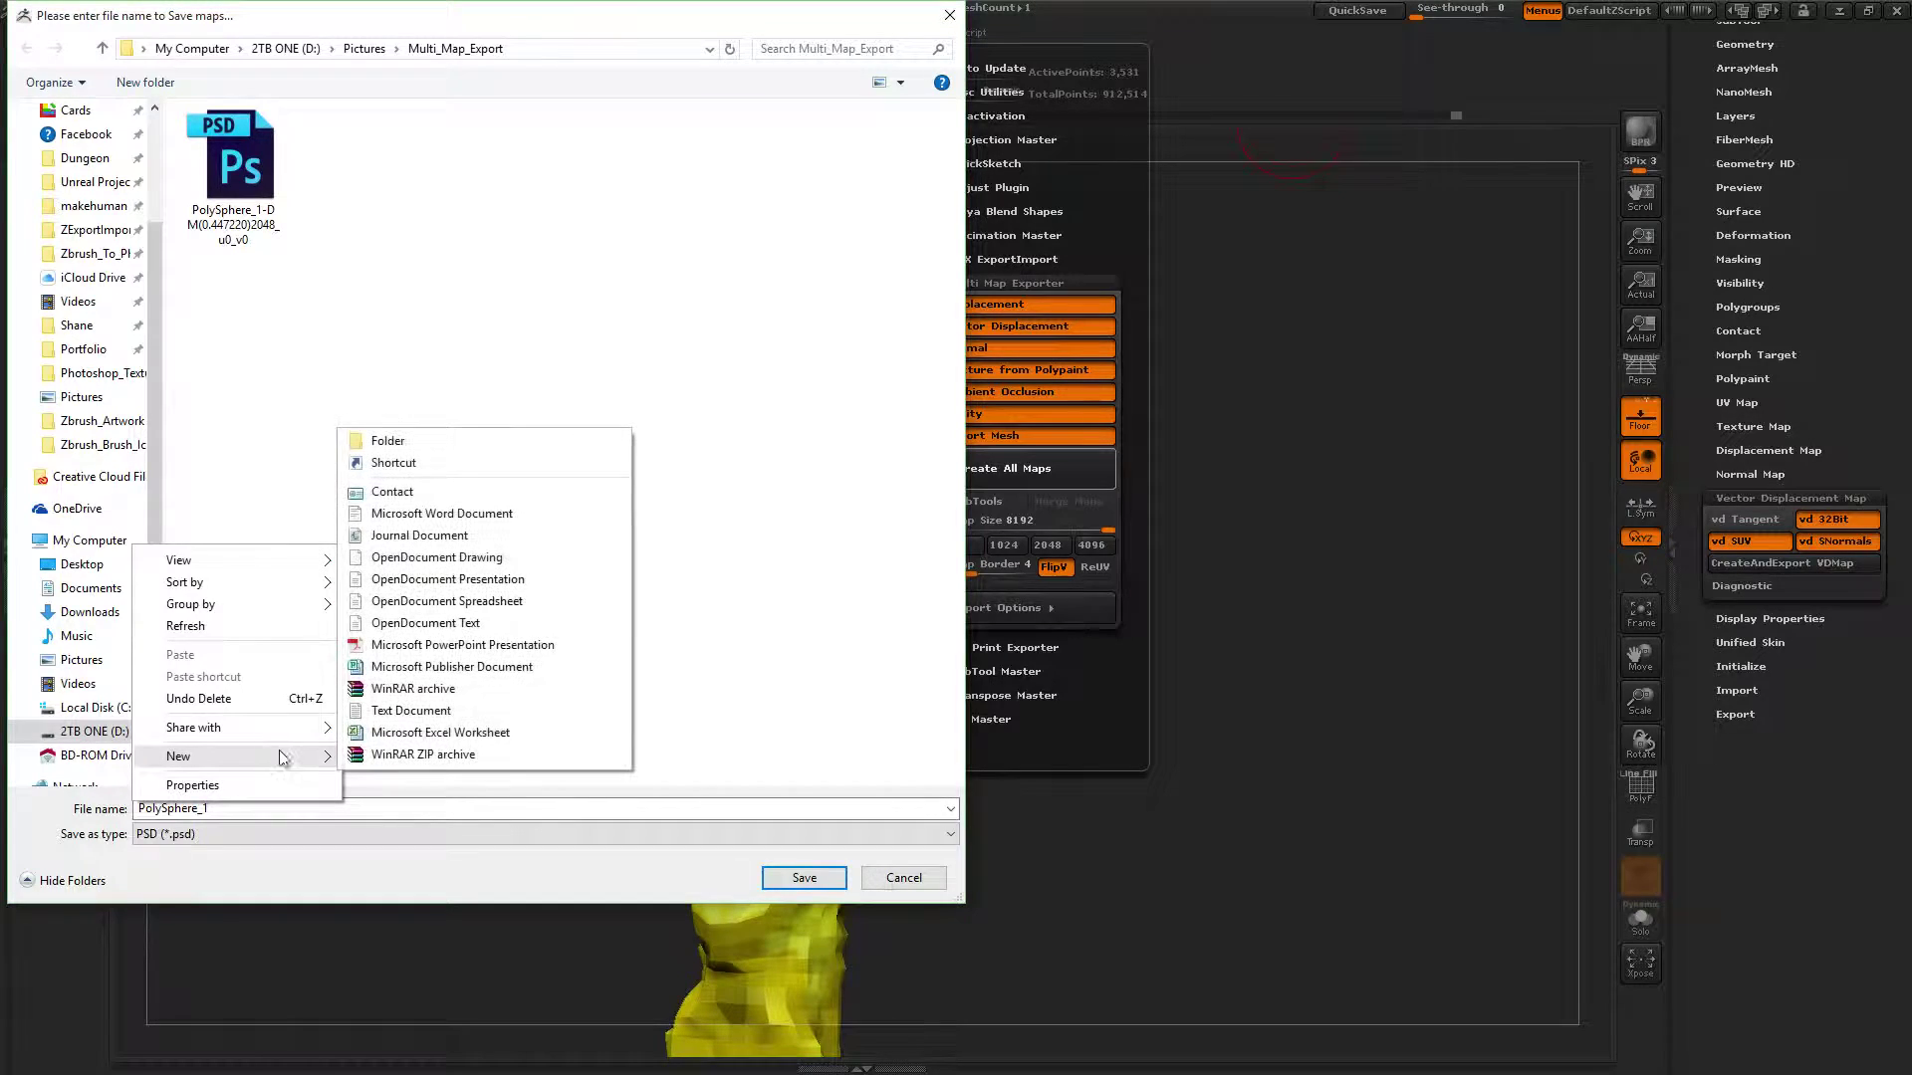
pyautogui.click(402, 441)
pyautogui.write('N')
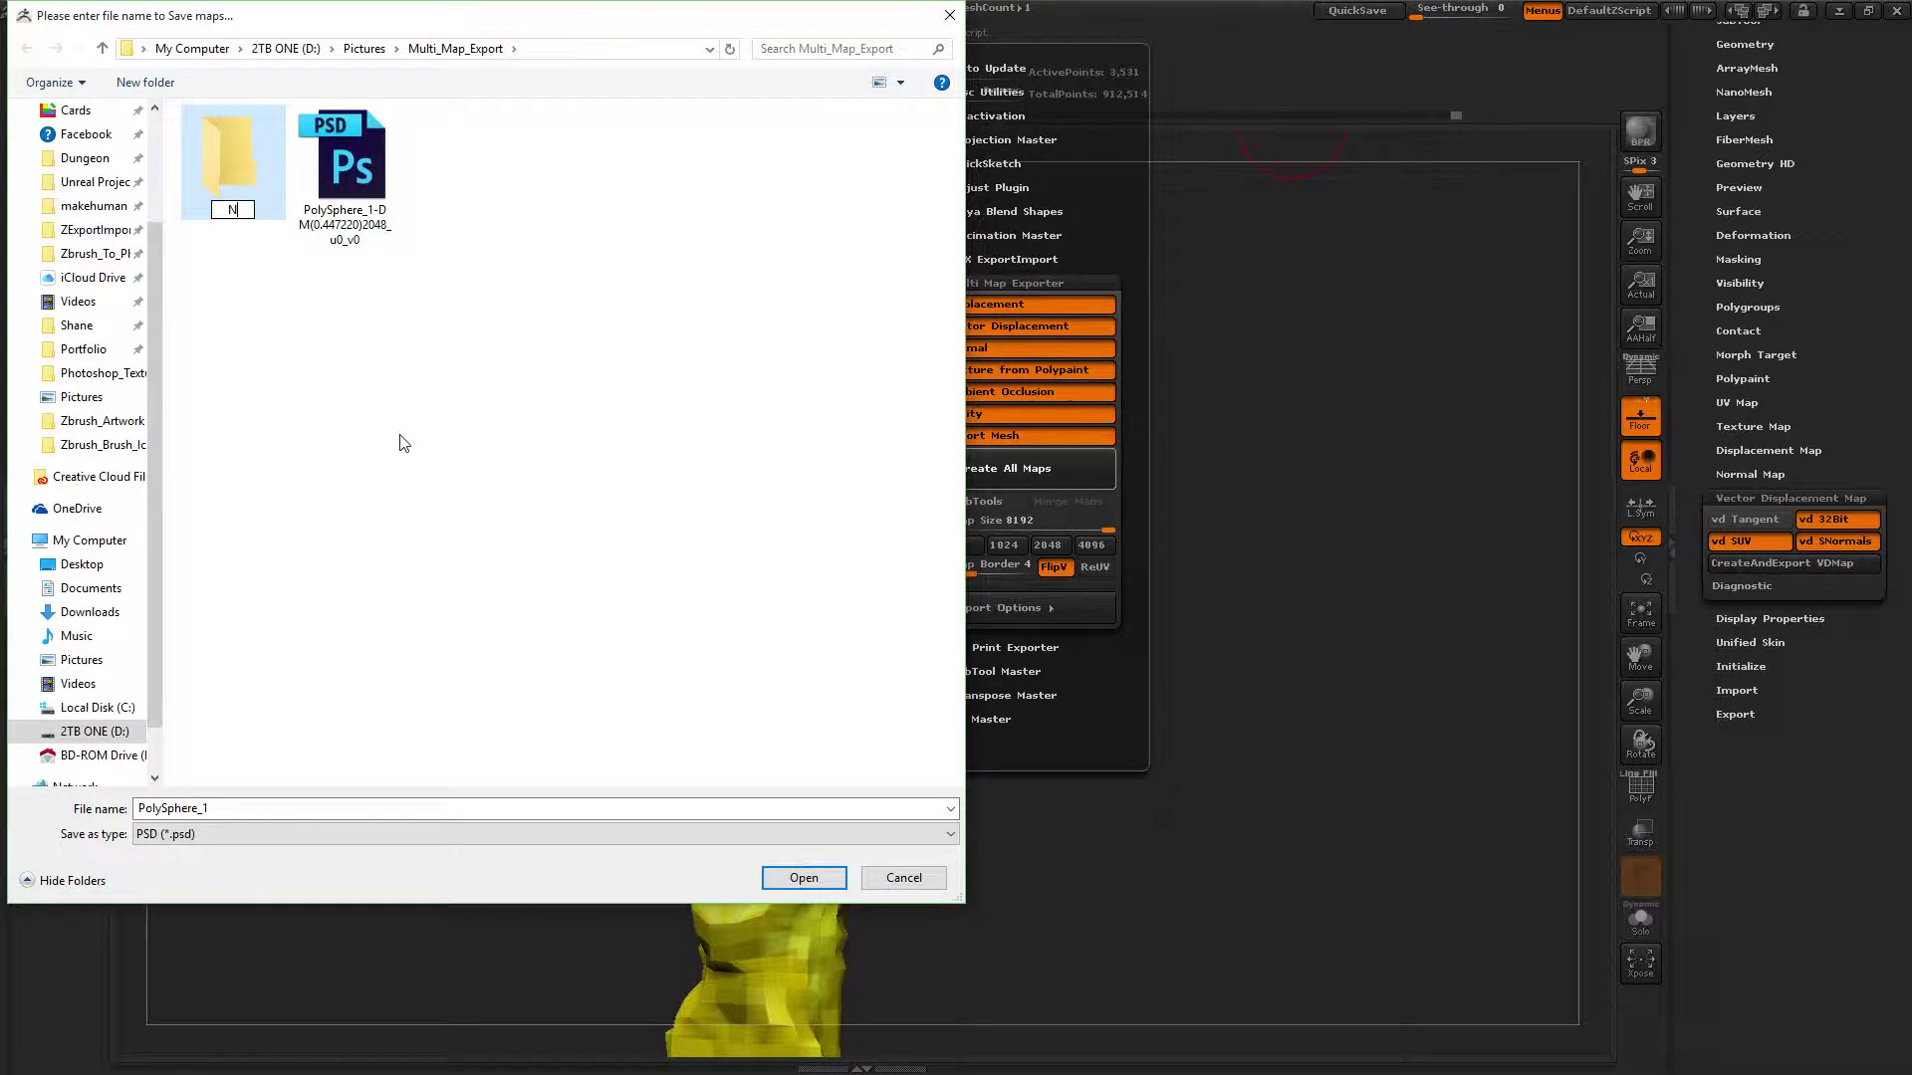
pyautogui.write('ew_Export')
pyautogui.press('Return')
# Step: Export all the maps into the New_Export folder as PSD files under the base name Sword
pyautogui.doubleClick(235, 170)
pyautogui.click(320, 813)
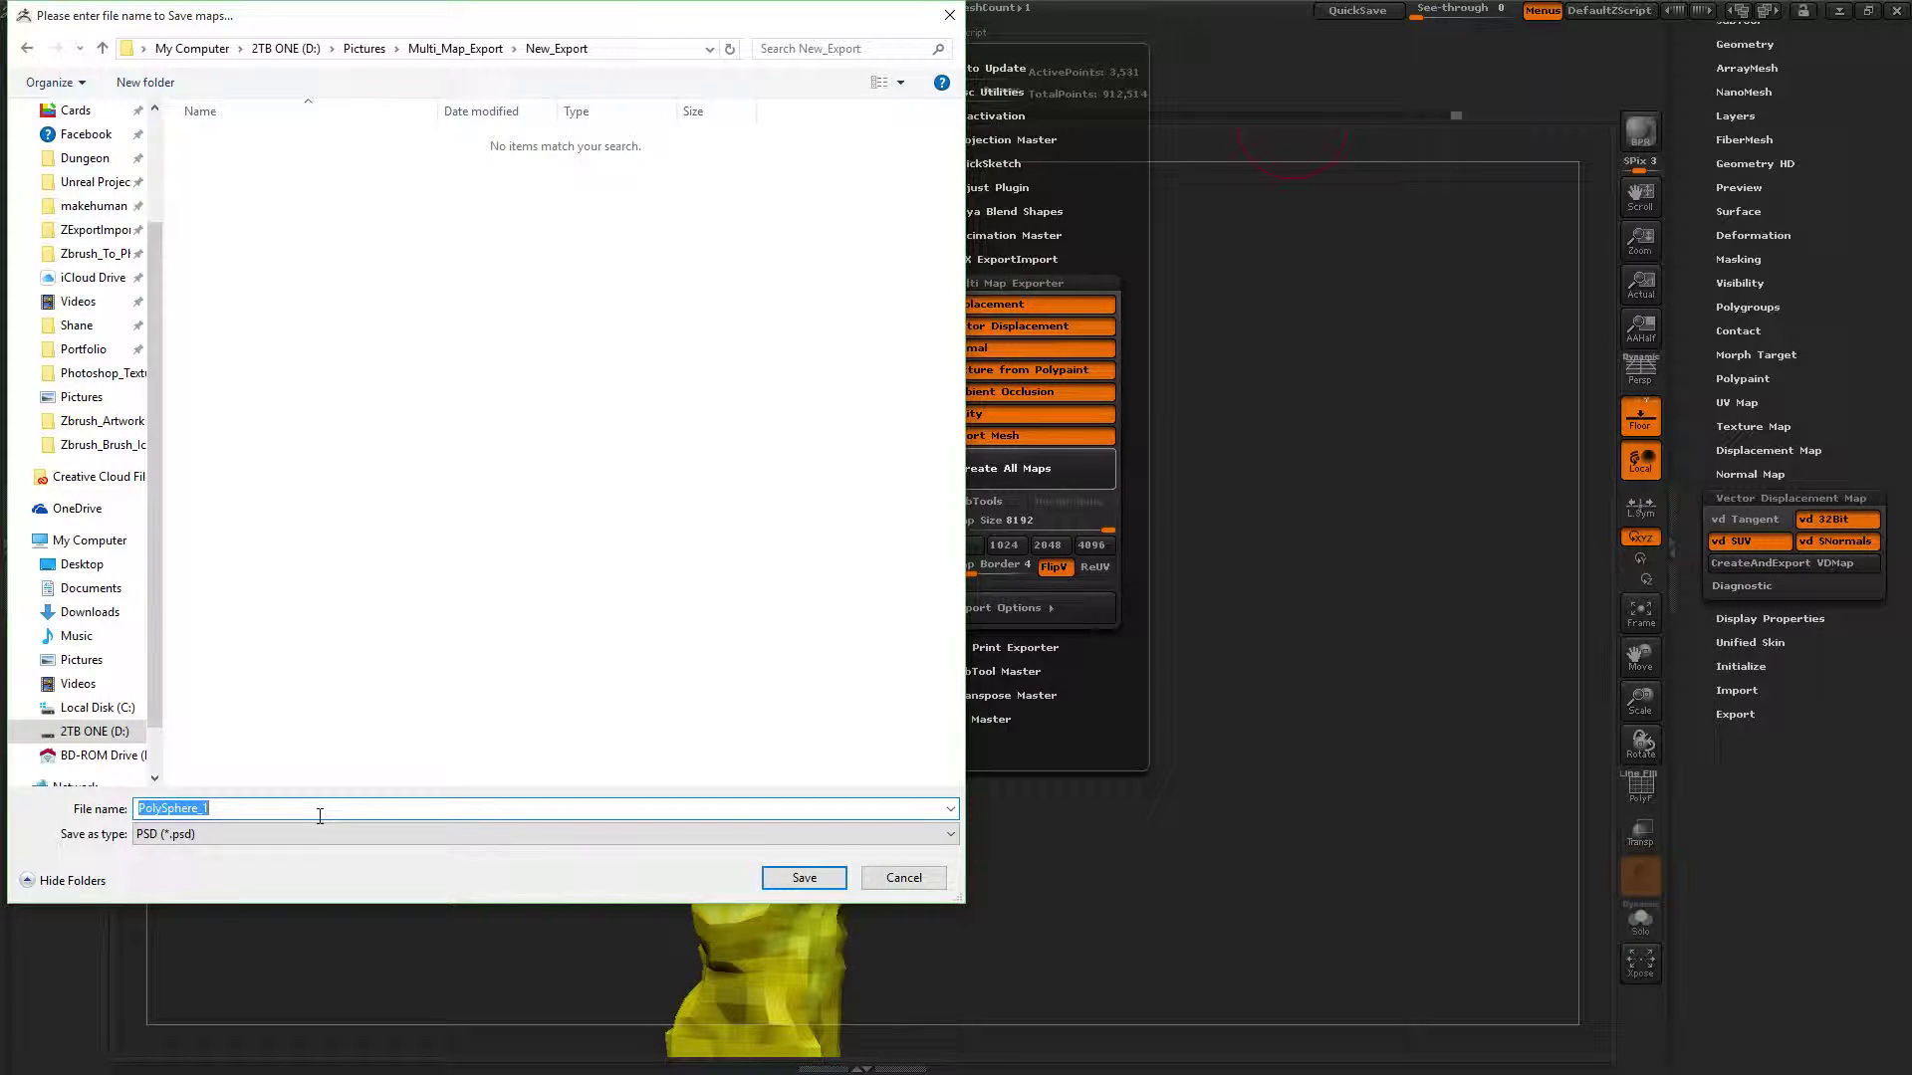
pyautogui.write('Sword')
pyautogui.click(818, 881)
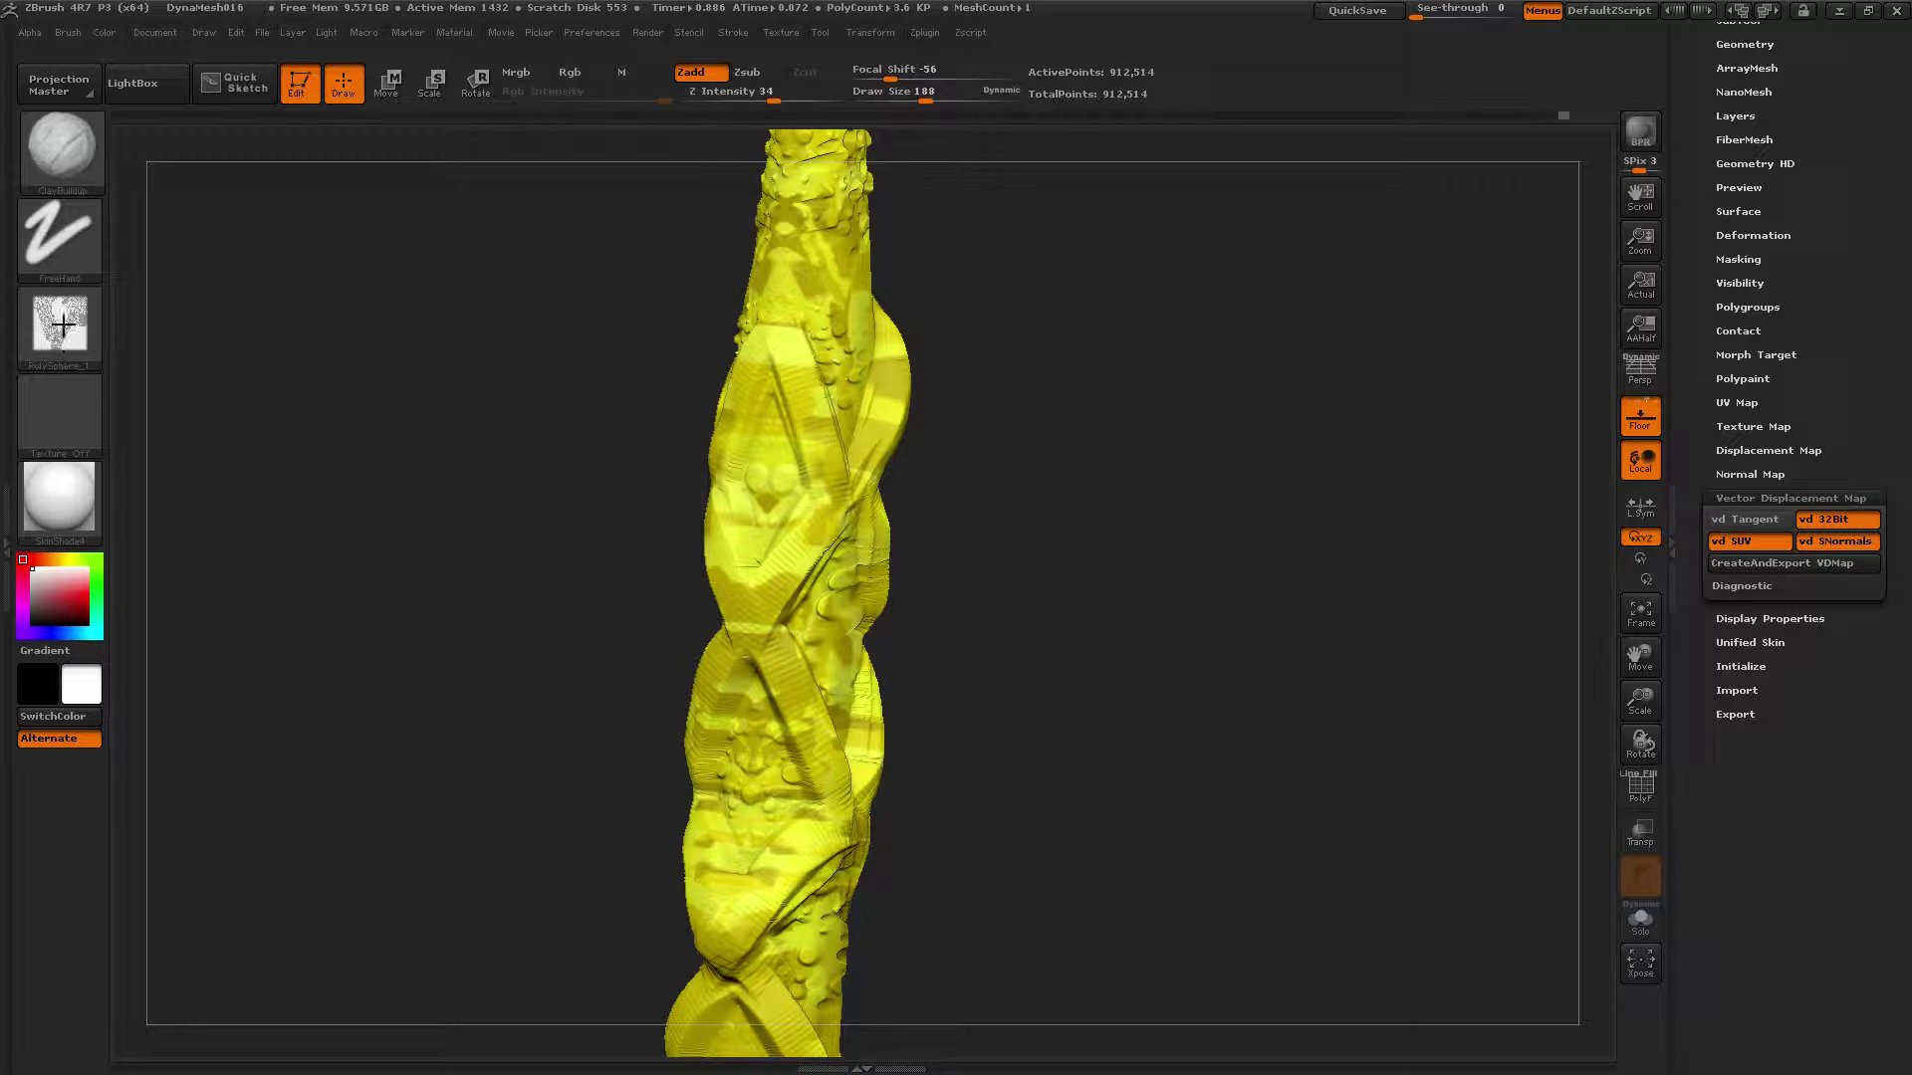
pyautogui.hotkey('ctrl', 'shift', 'z')
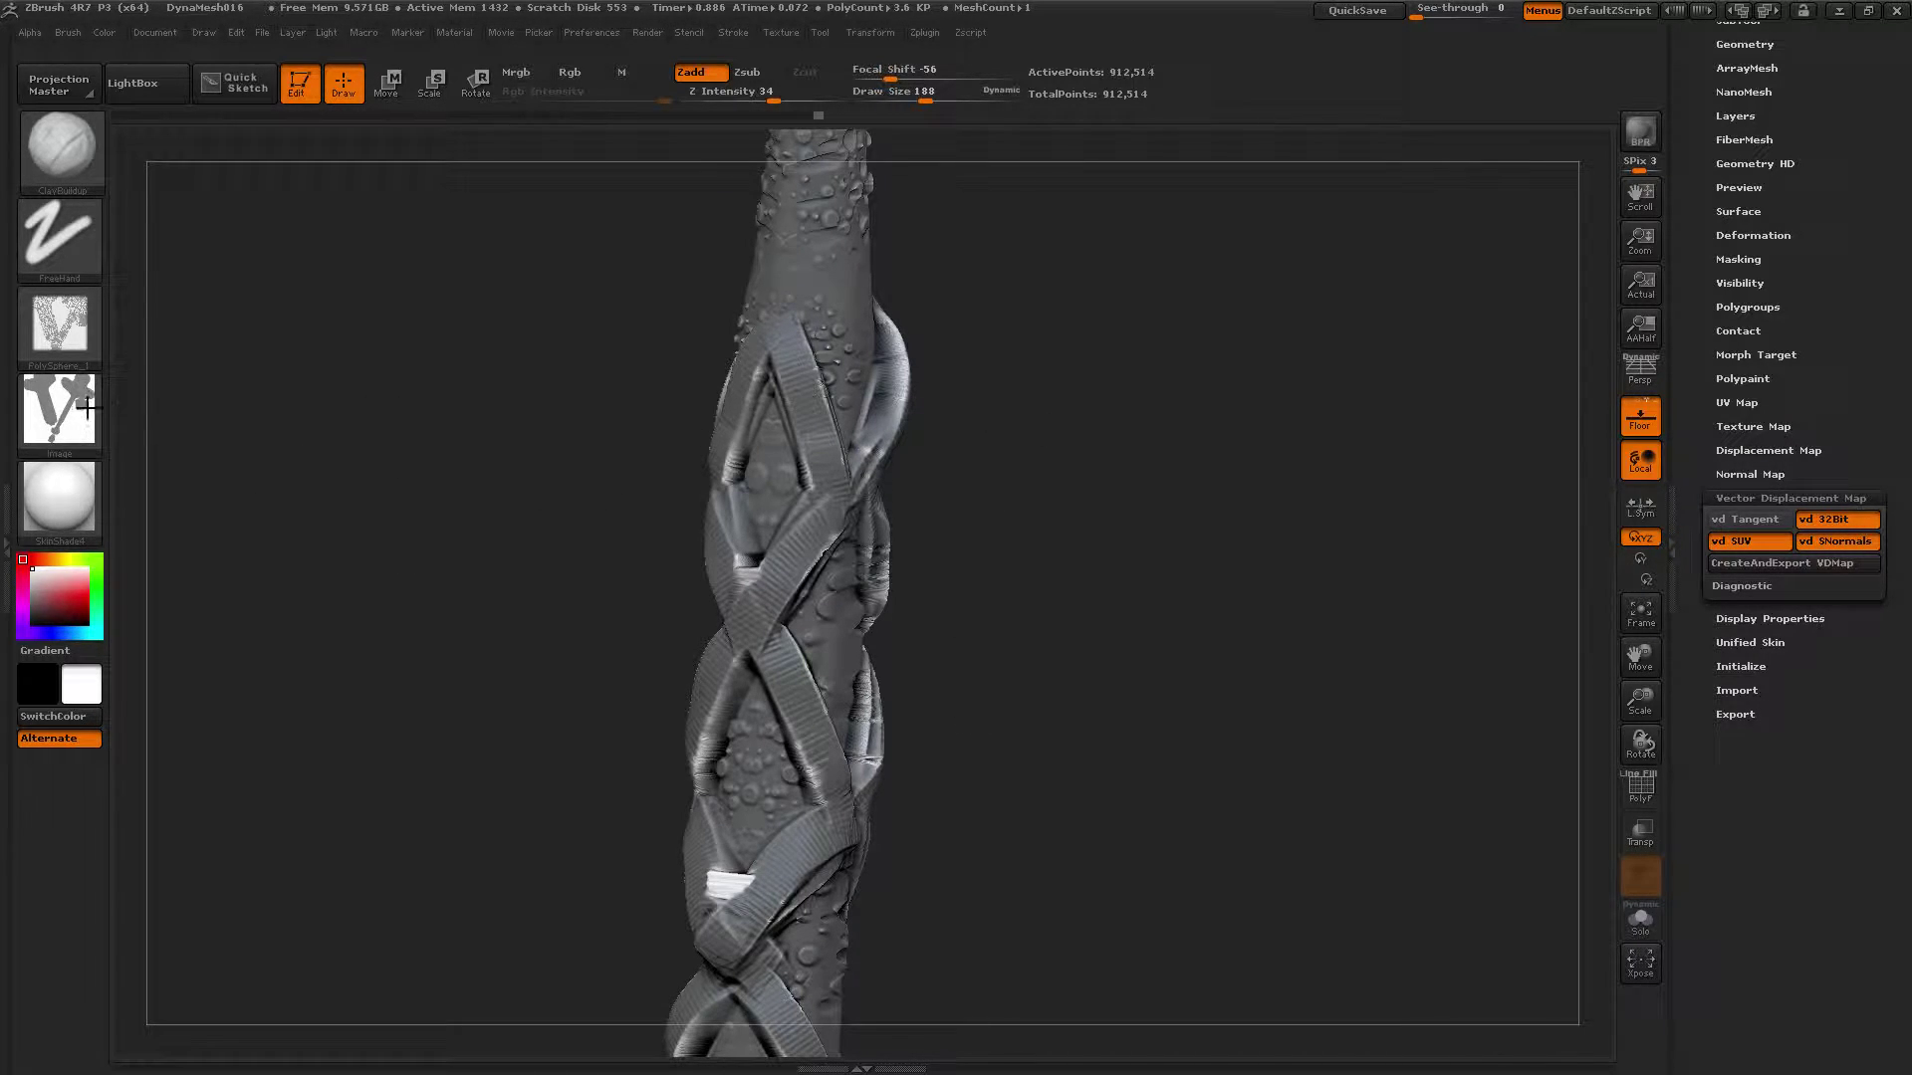
pyautogui.hotkey('ctrl', 'shift', 'z')
pyautogui.hotkey('ctrl', 'shift', 'z')
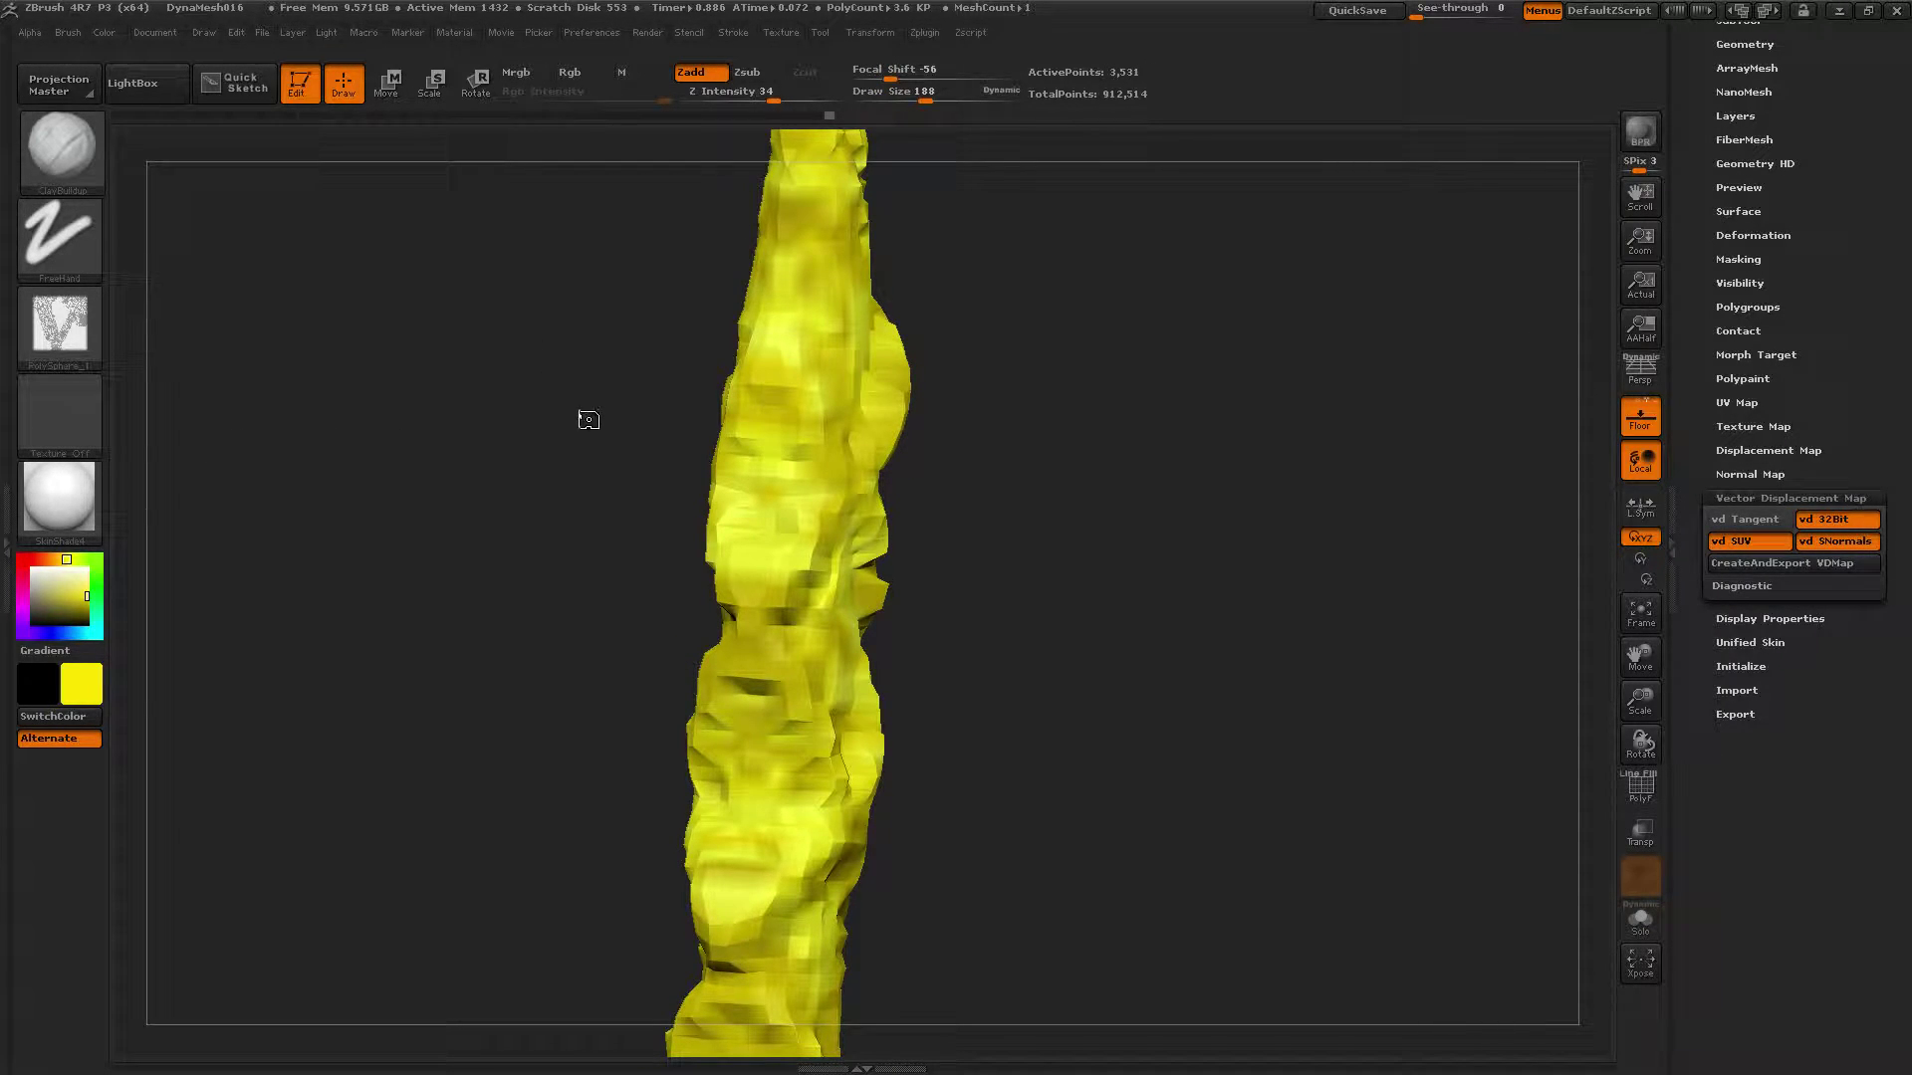
pyautogui.hotkey('ctrl', 'z')
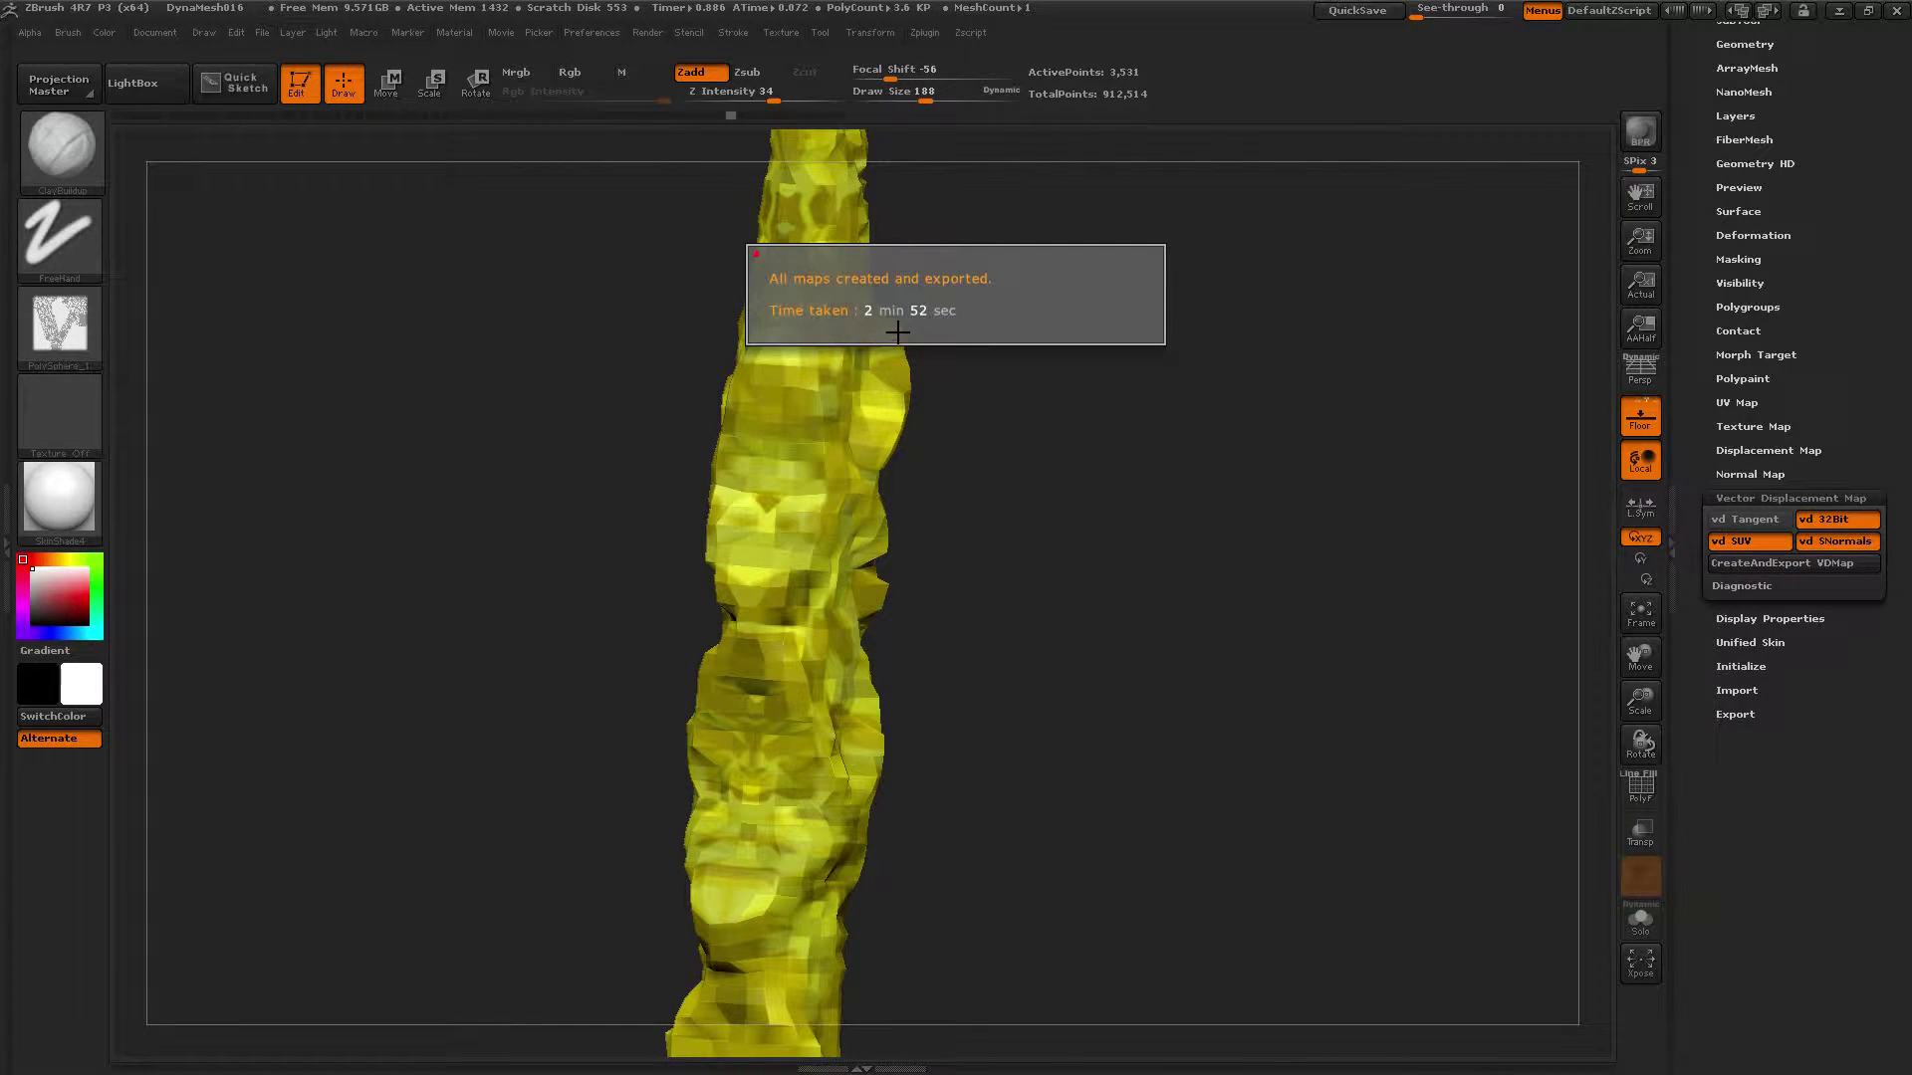
pyautogui.hotkey('ctrl', 'shift', 'z')
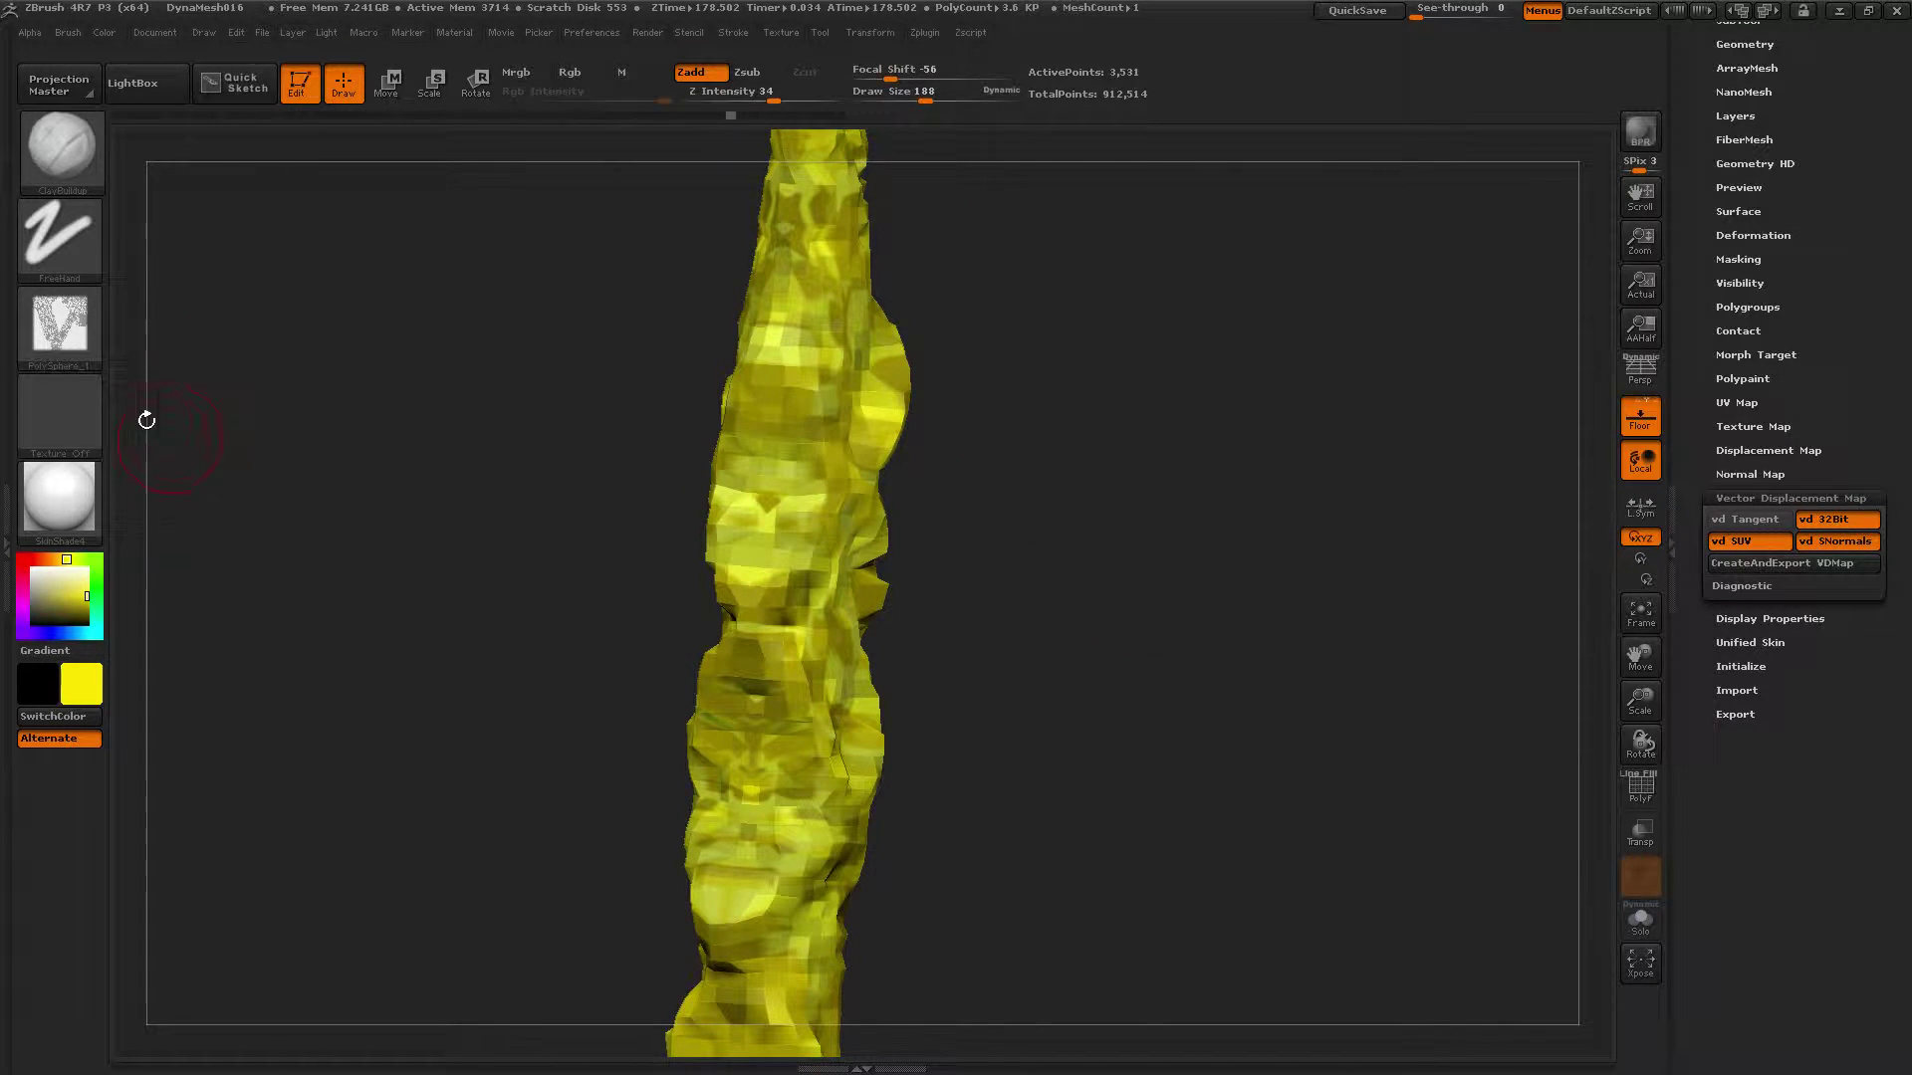
# Step: Browse to Multi_Map_Export through the tool-loading dialog and open its New_Export folder in a maximized File Explorer window
pyautogui.click(820, 32)
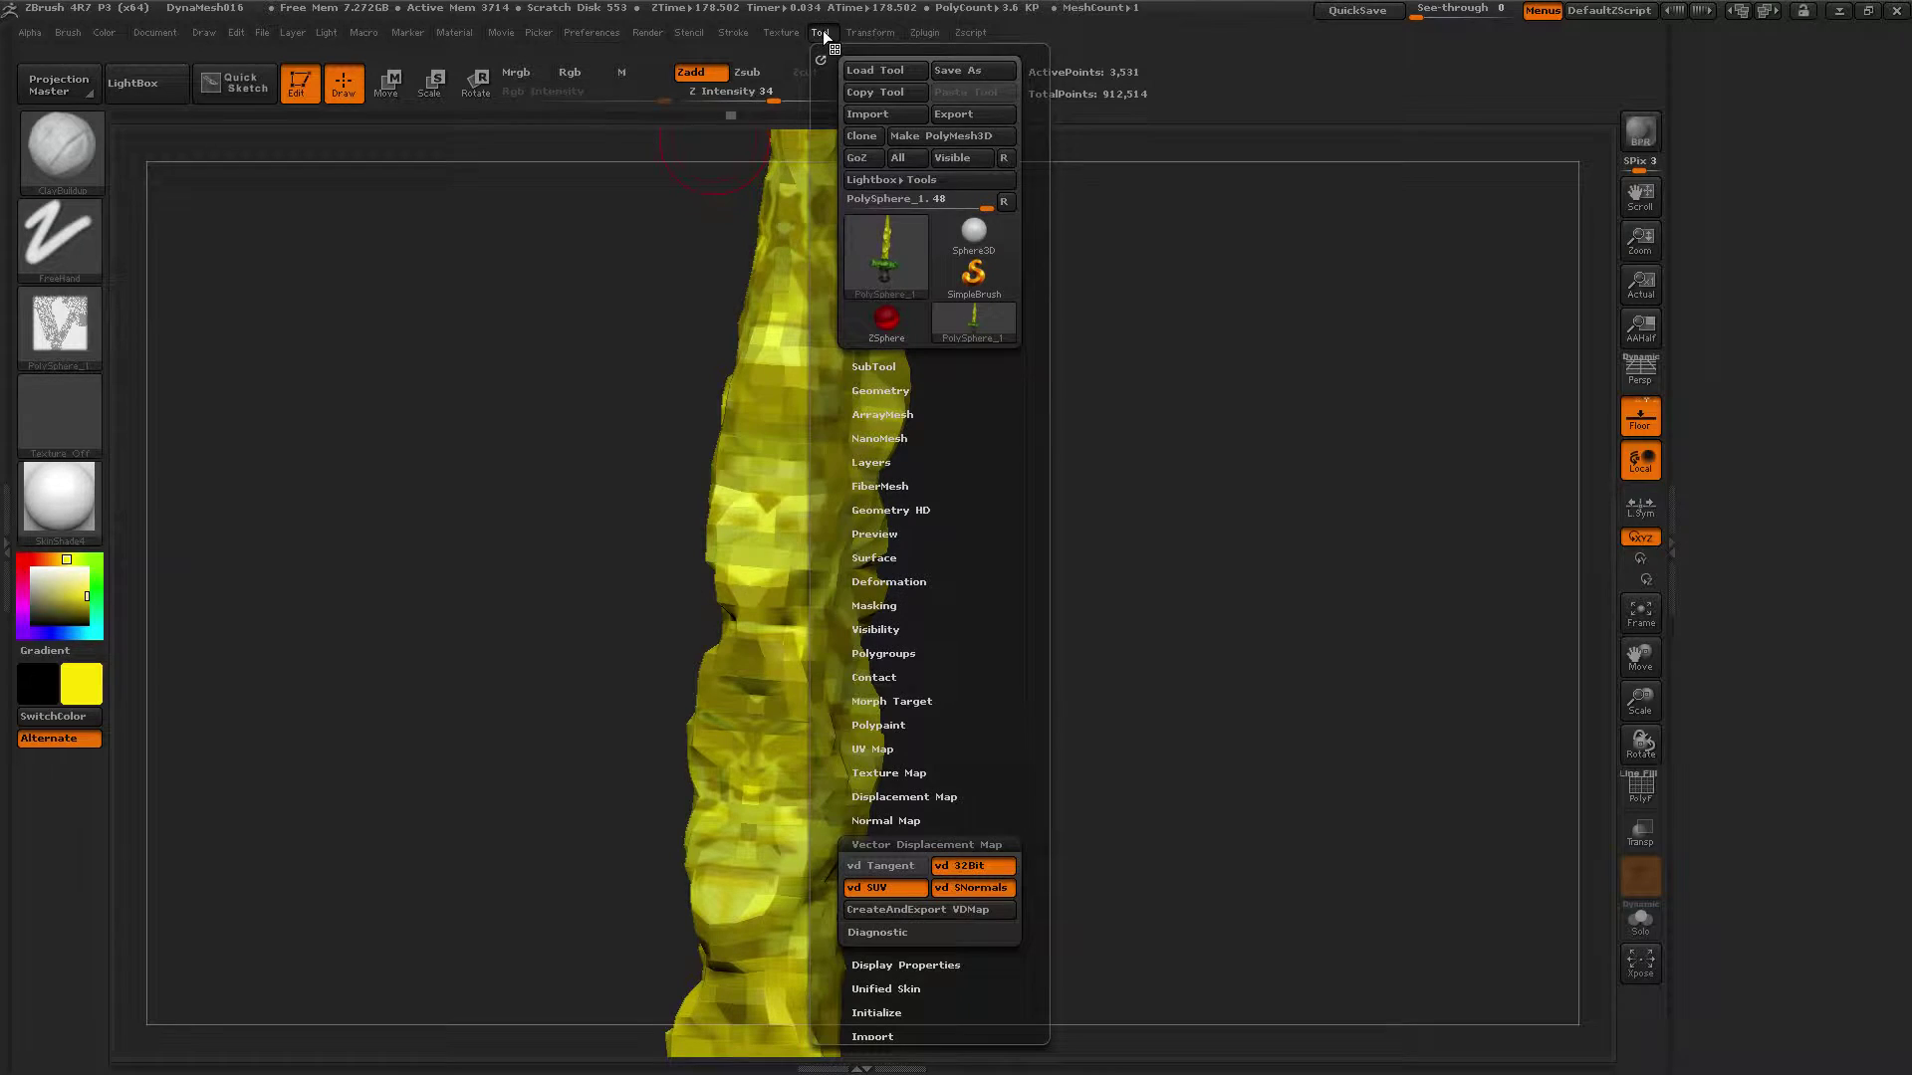
pyautogui.click(856, 74)
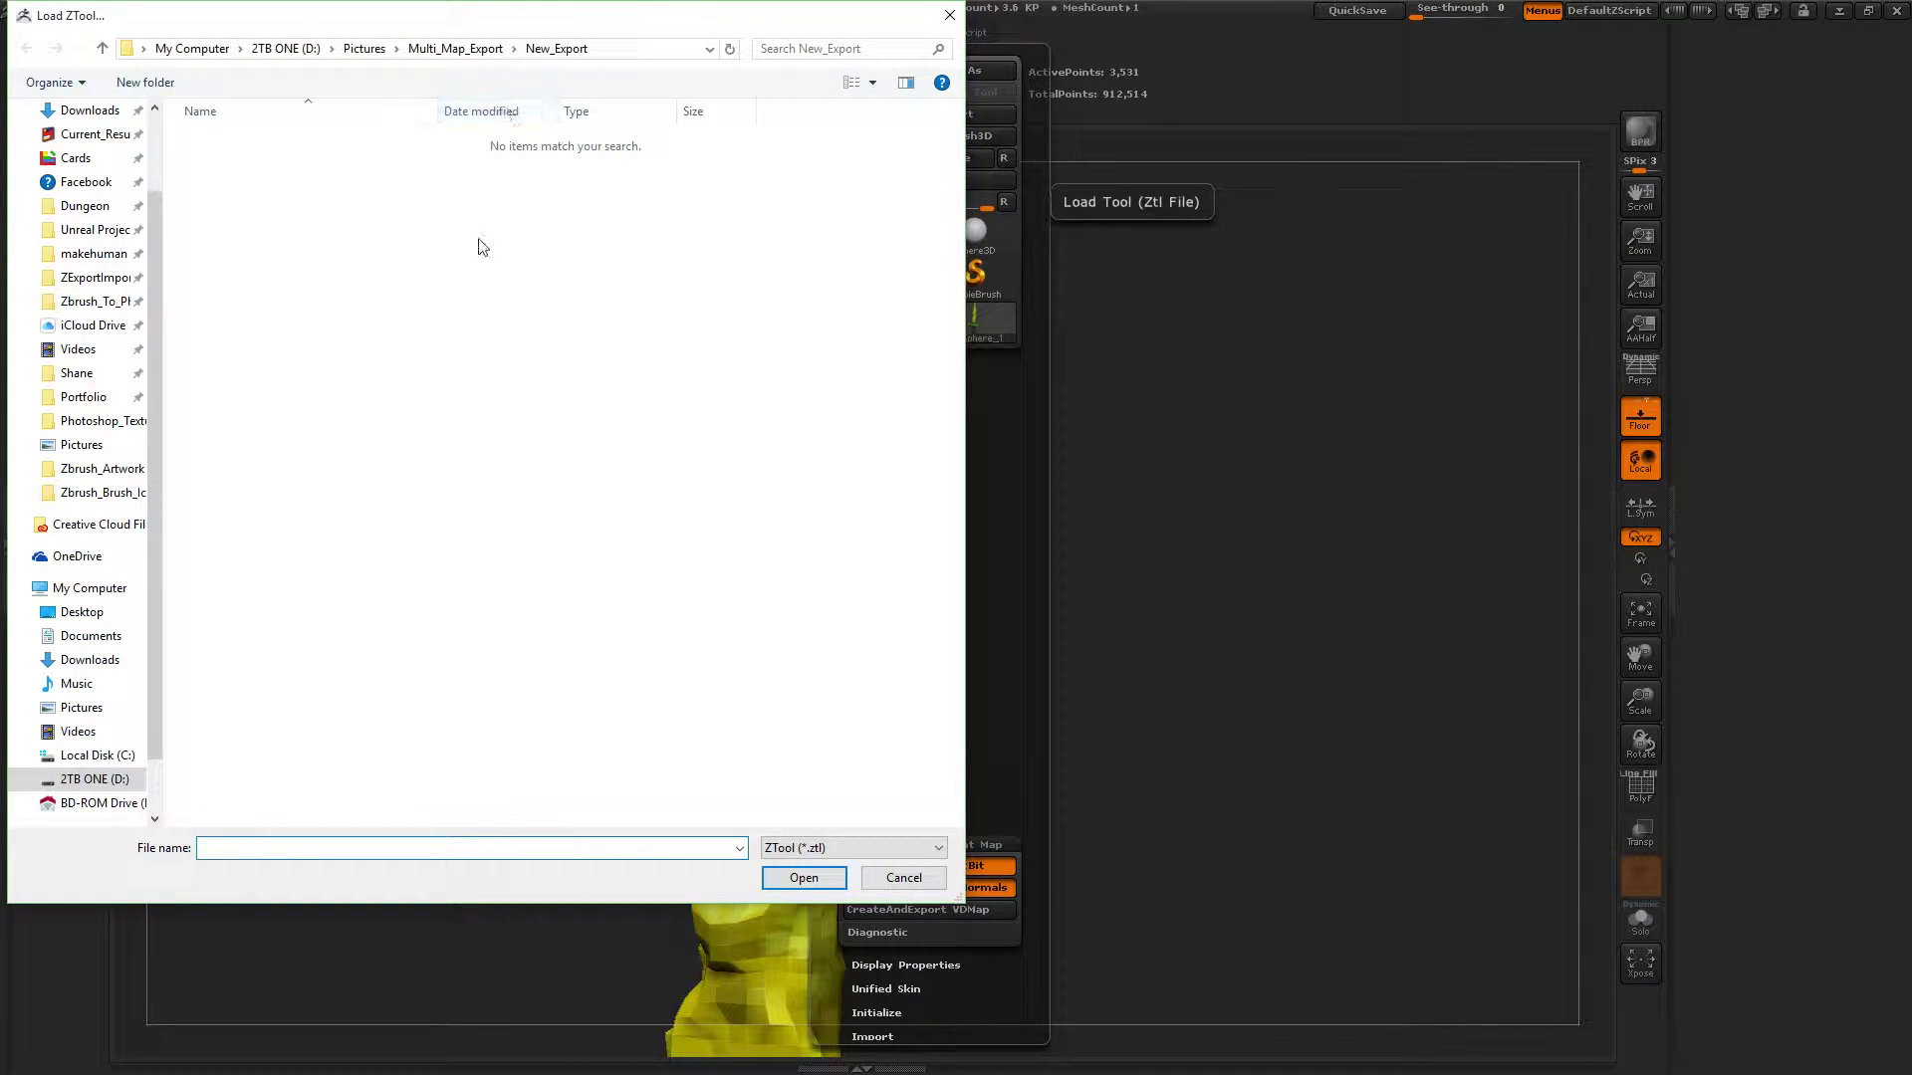
pyautogui.click(478, 50)
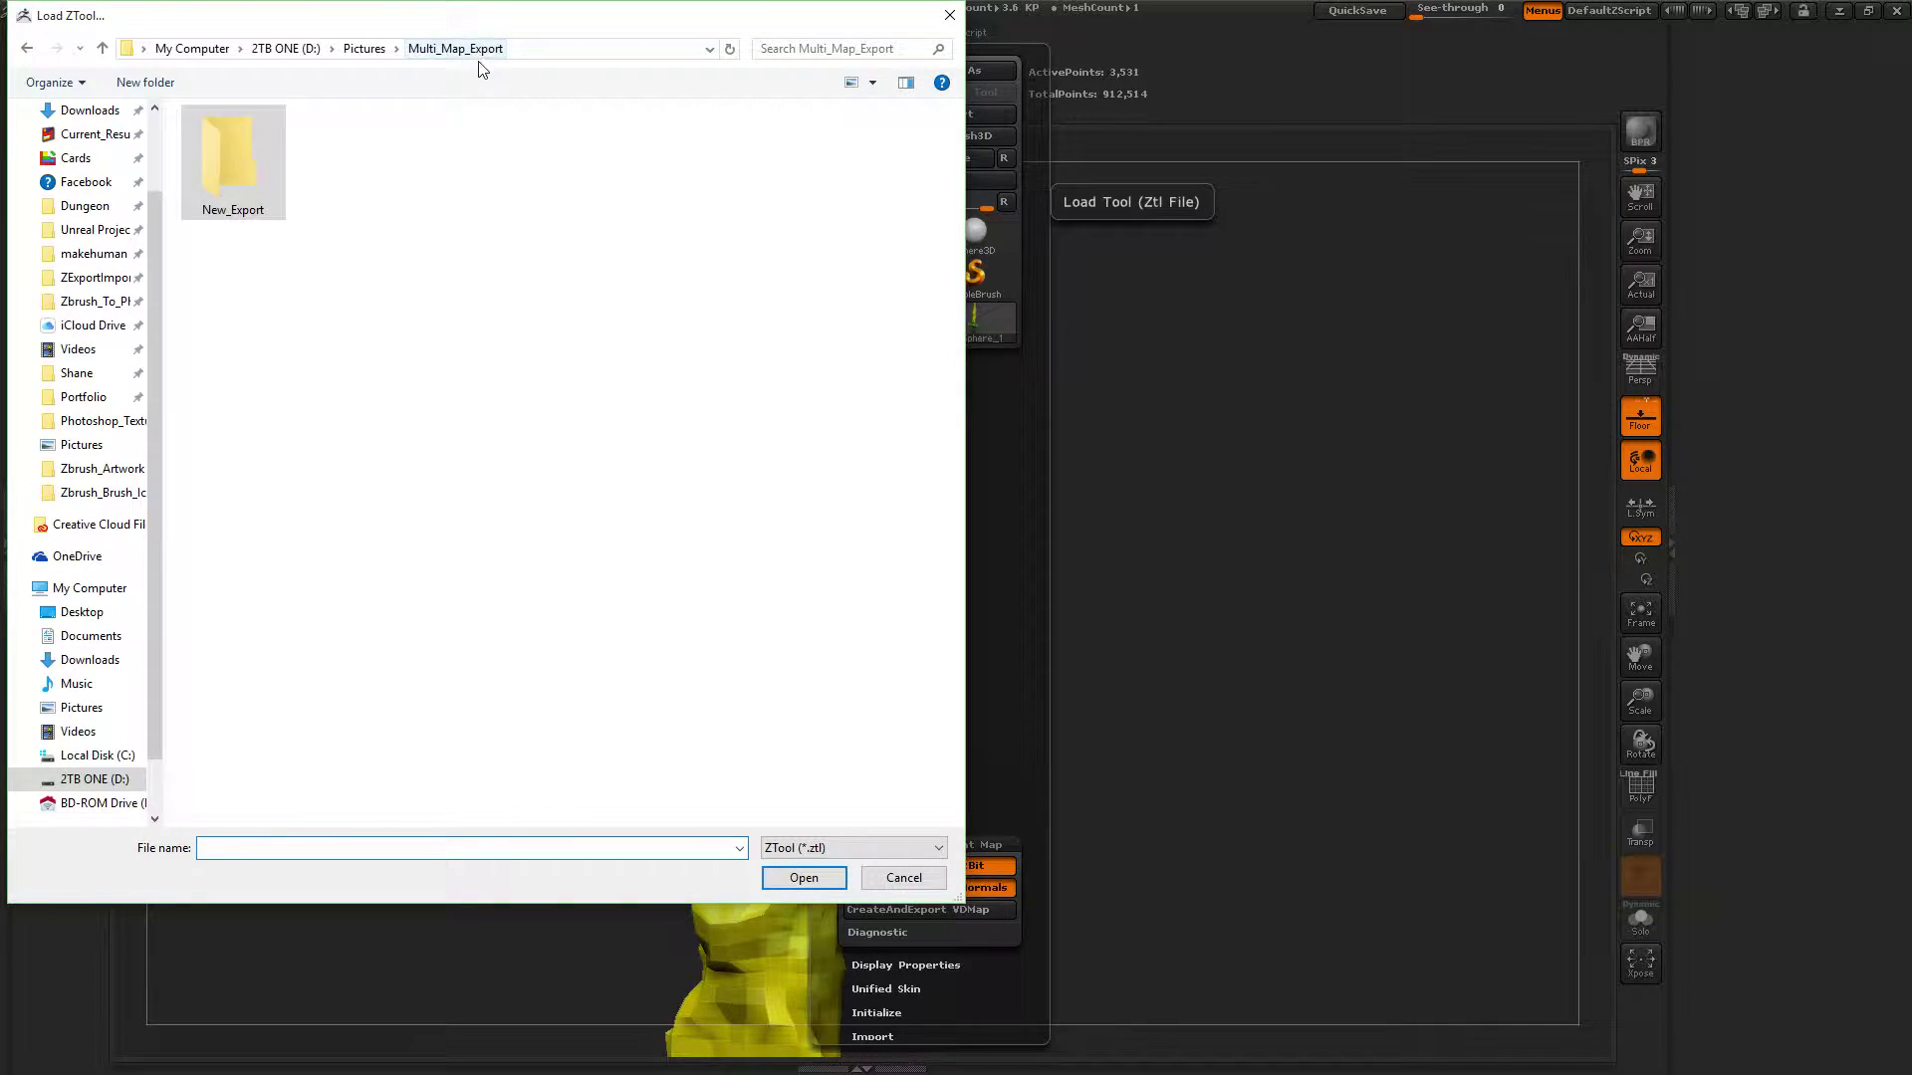
pyautogui.rightClick(254, 167)
pyautogui.click(183, 237)
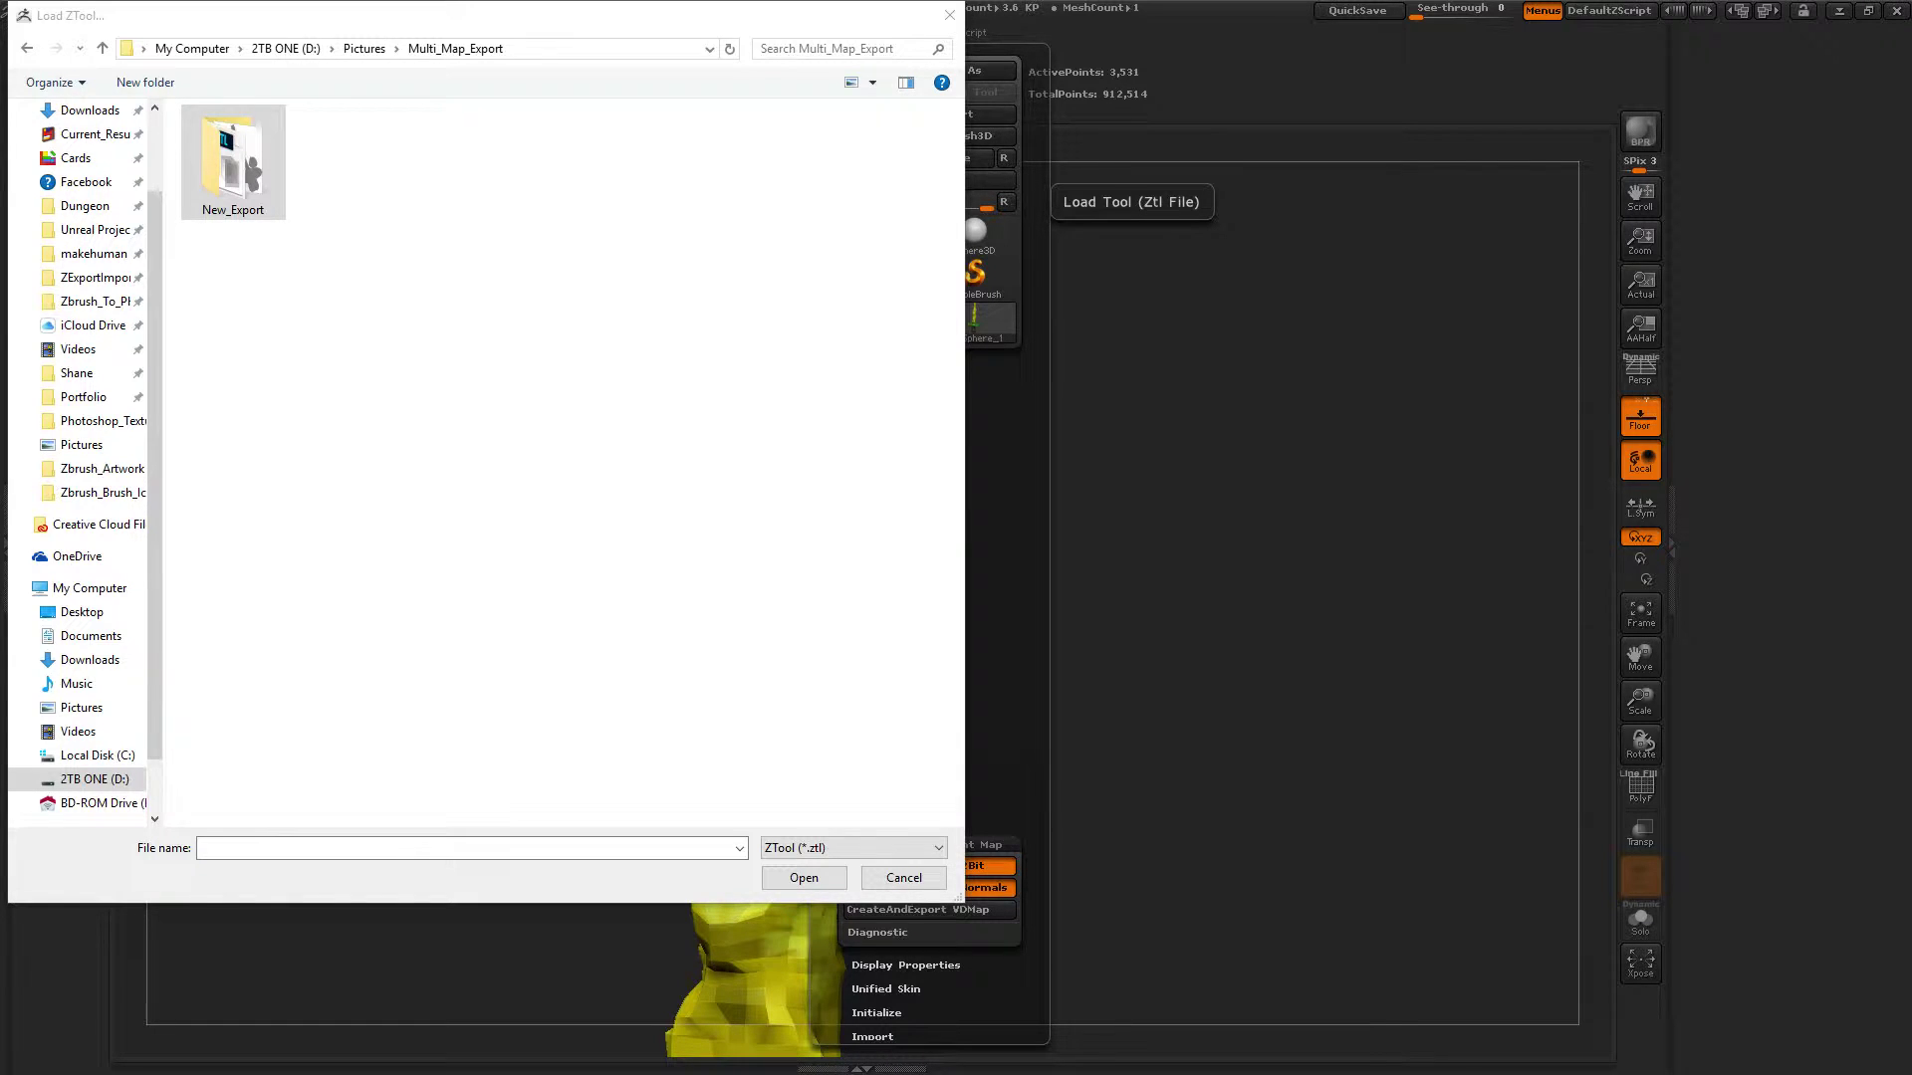
pyautogui.moveTo(181, 383); pyautogui.dragTo(989, 65)
pyautogui.doubleClick(990, 65)
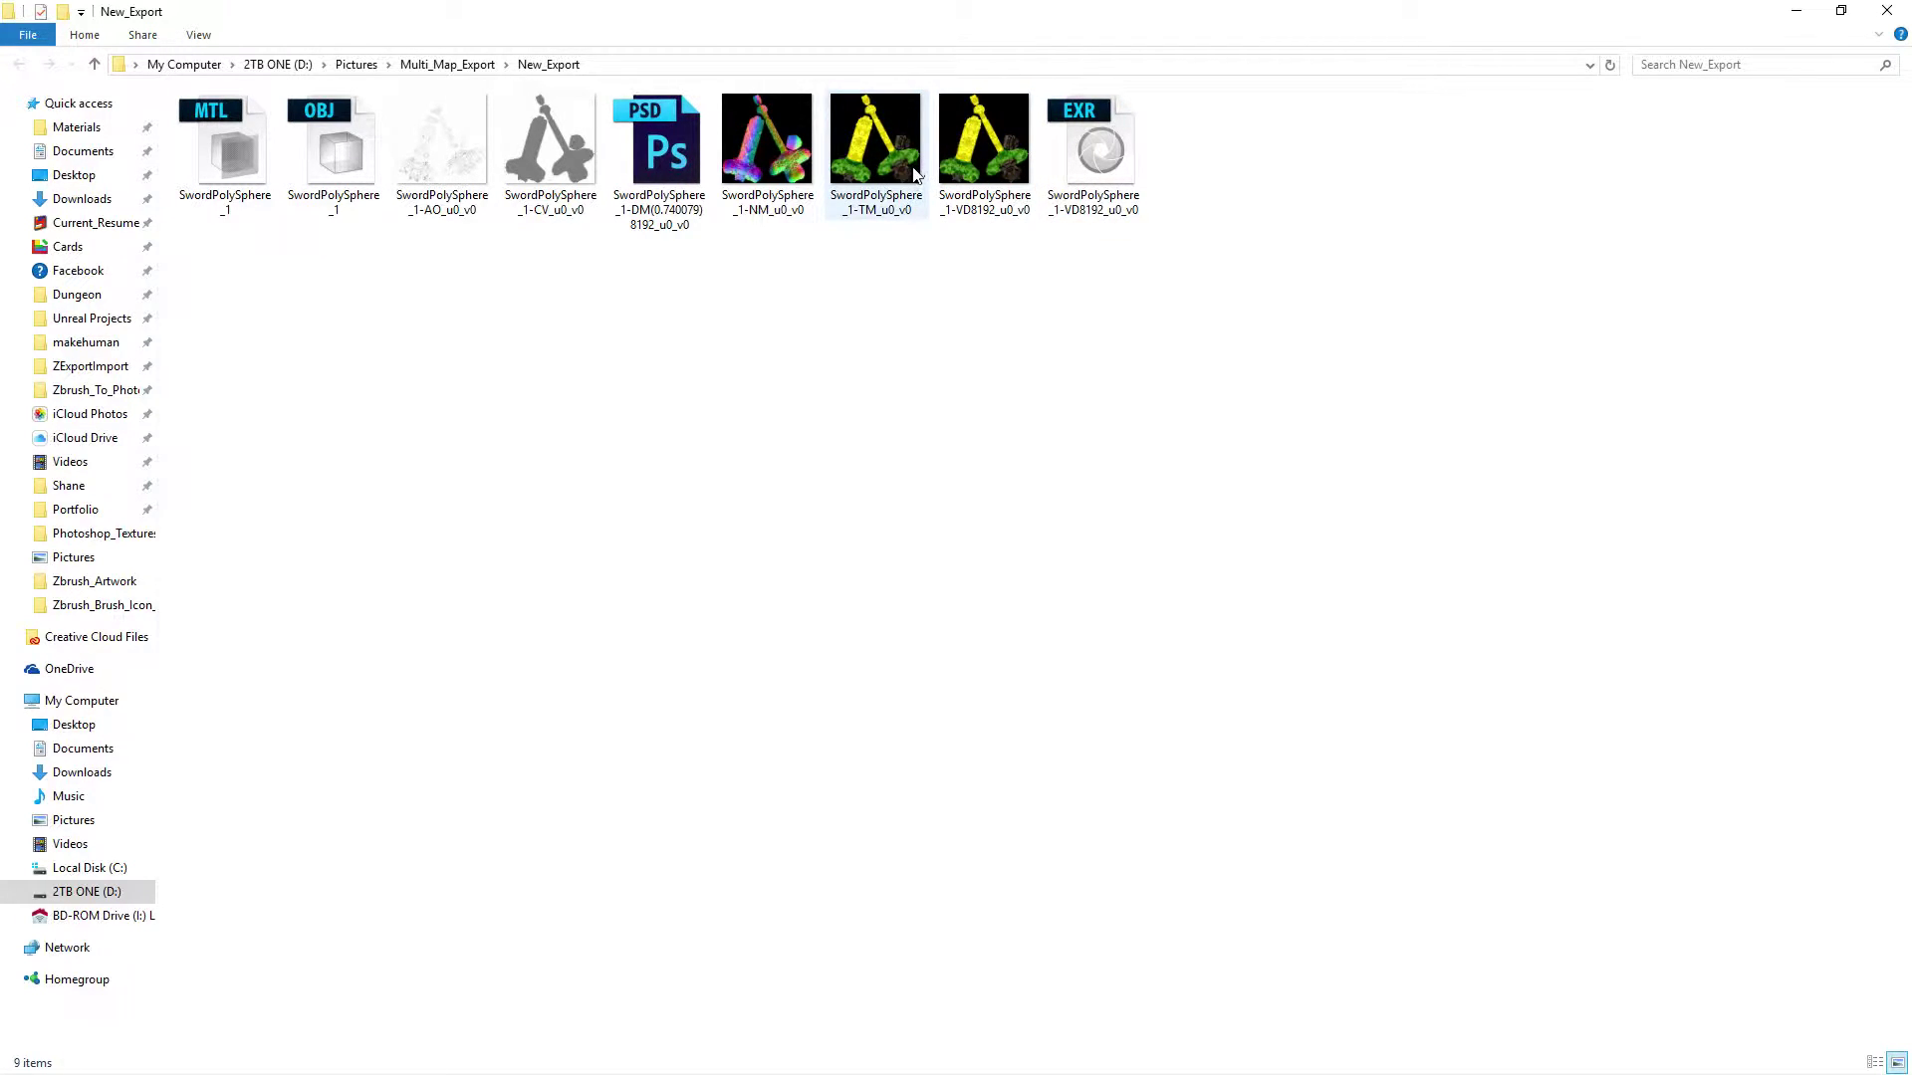
# Step: Open the exported texture map SwordPolySphere_1-TM_u0_v0 in Windows Photo Viewer and examine its painted detail up close
pyautogui.moveTo(913, 158)
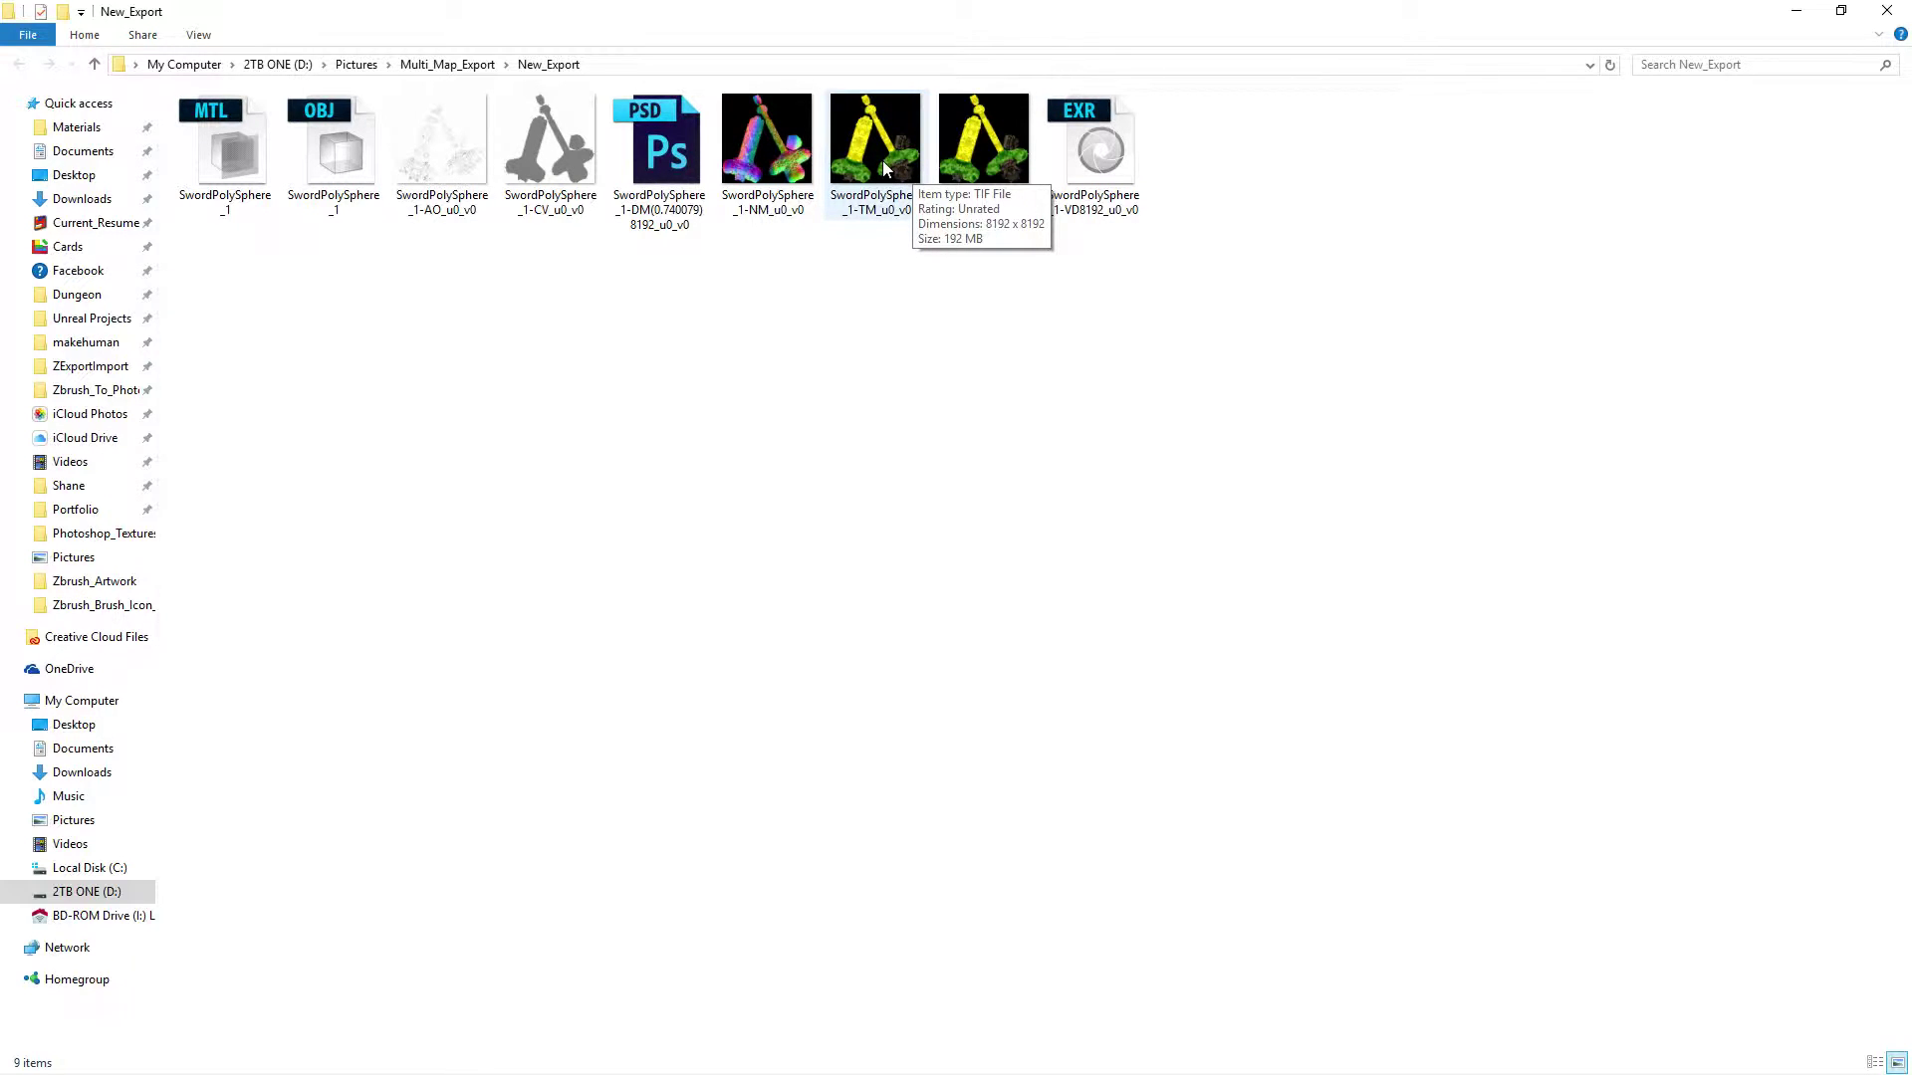
pyautogui.rightClick(882, 162)
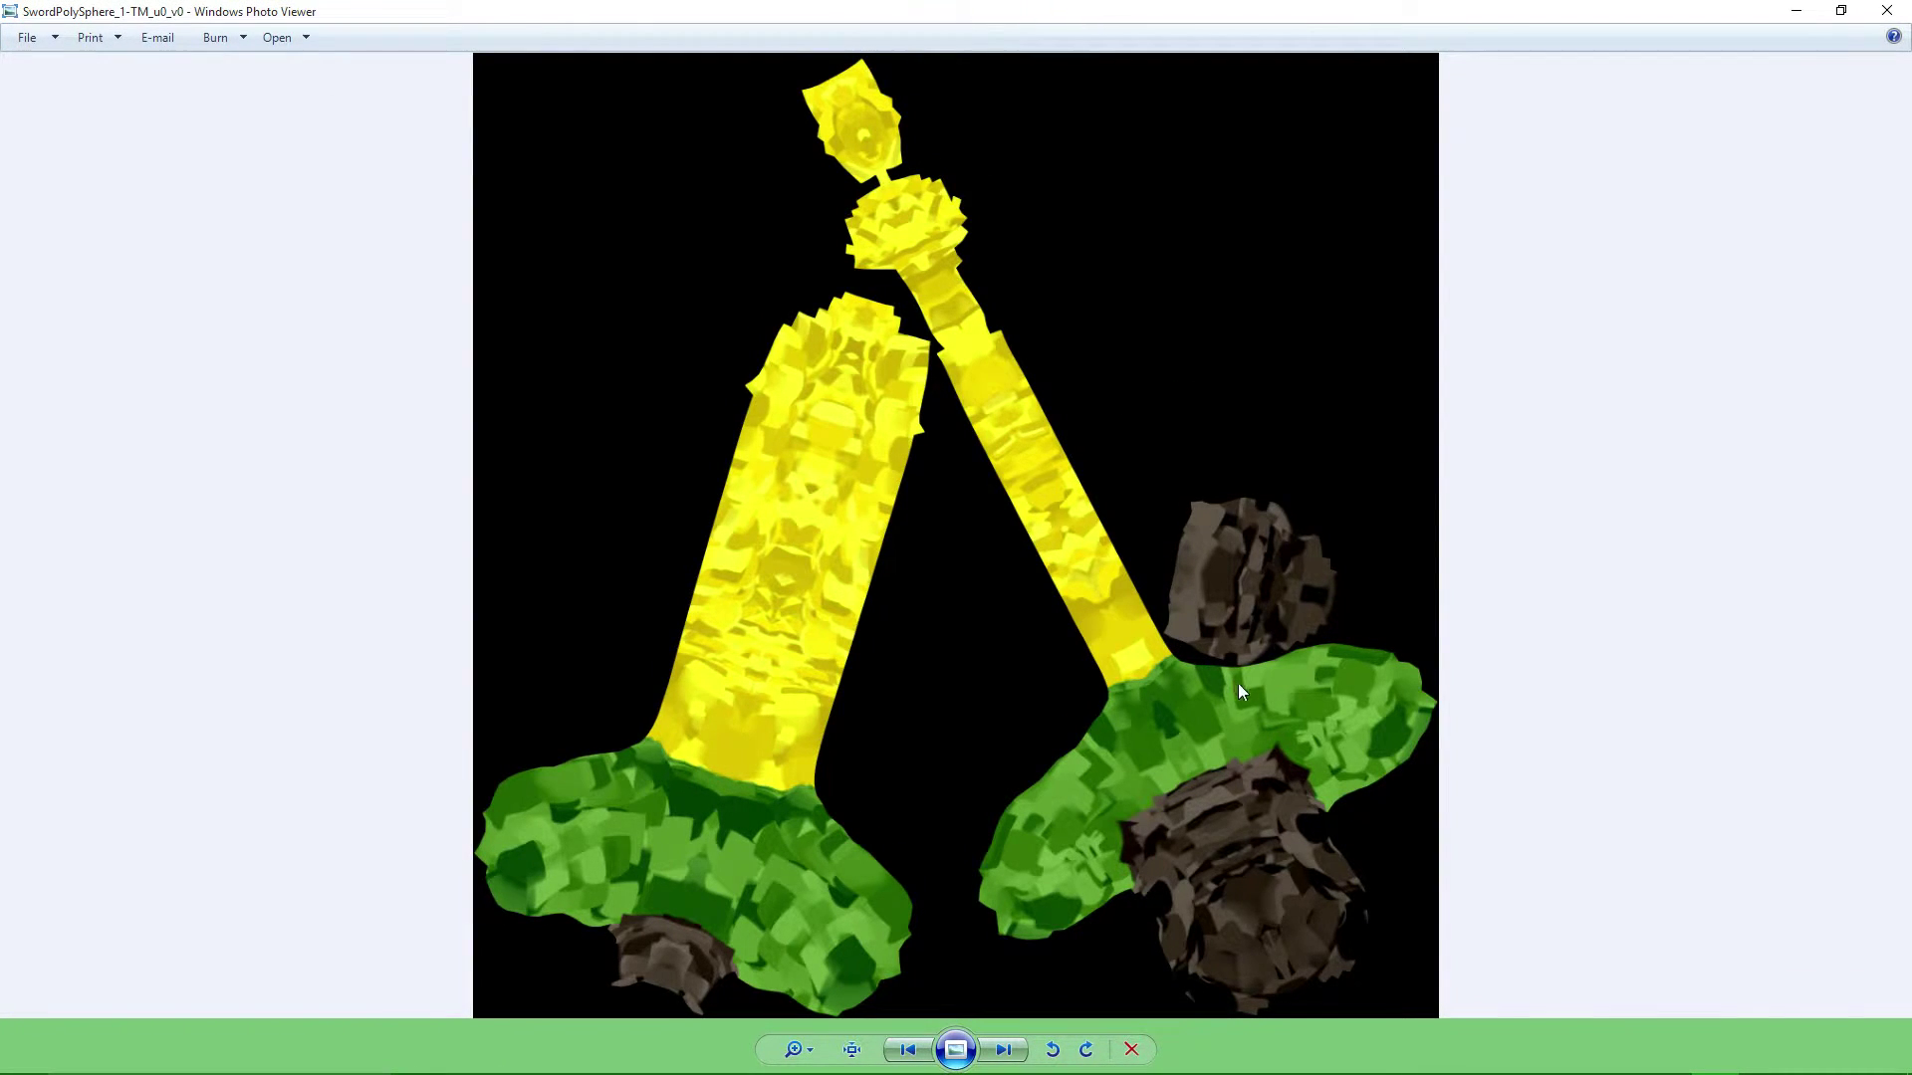
pyautogui.scroll(6, 1169, 624)
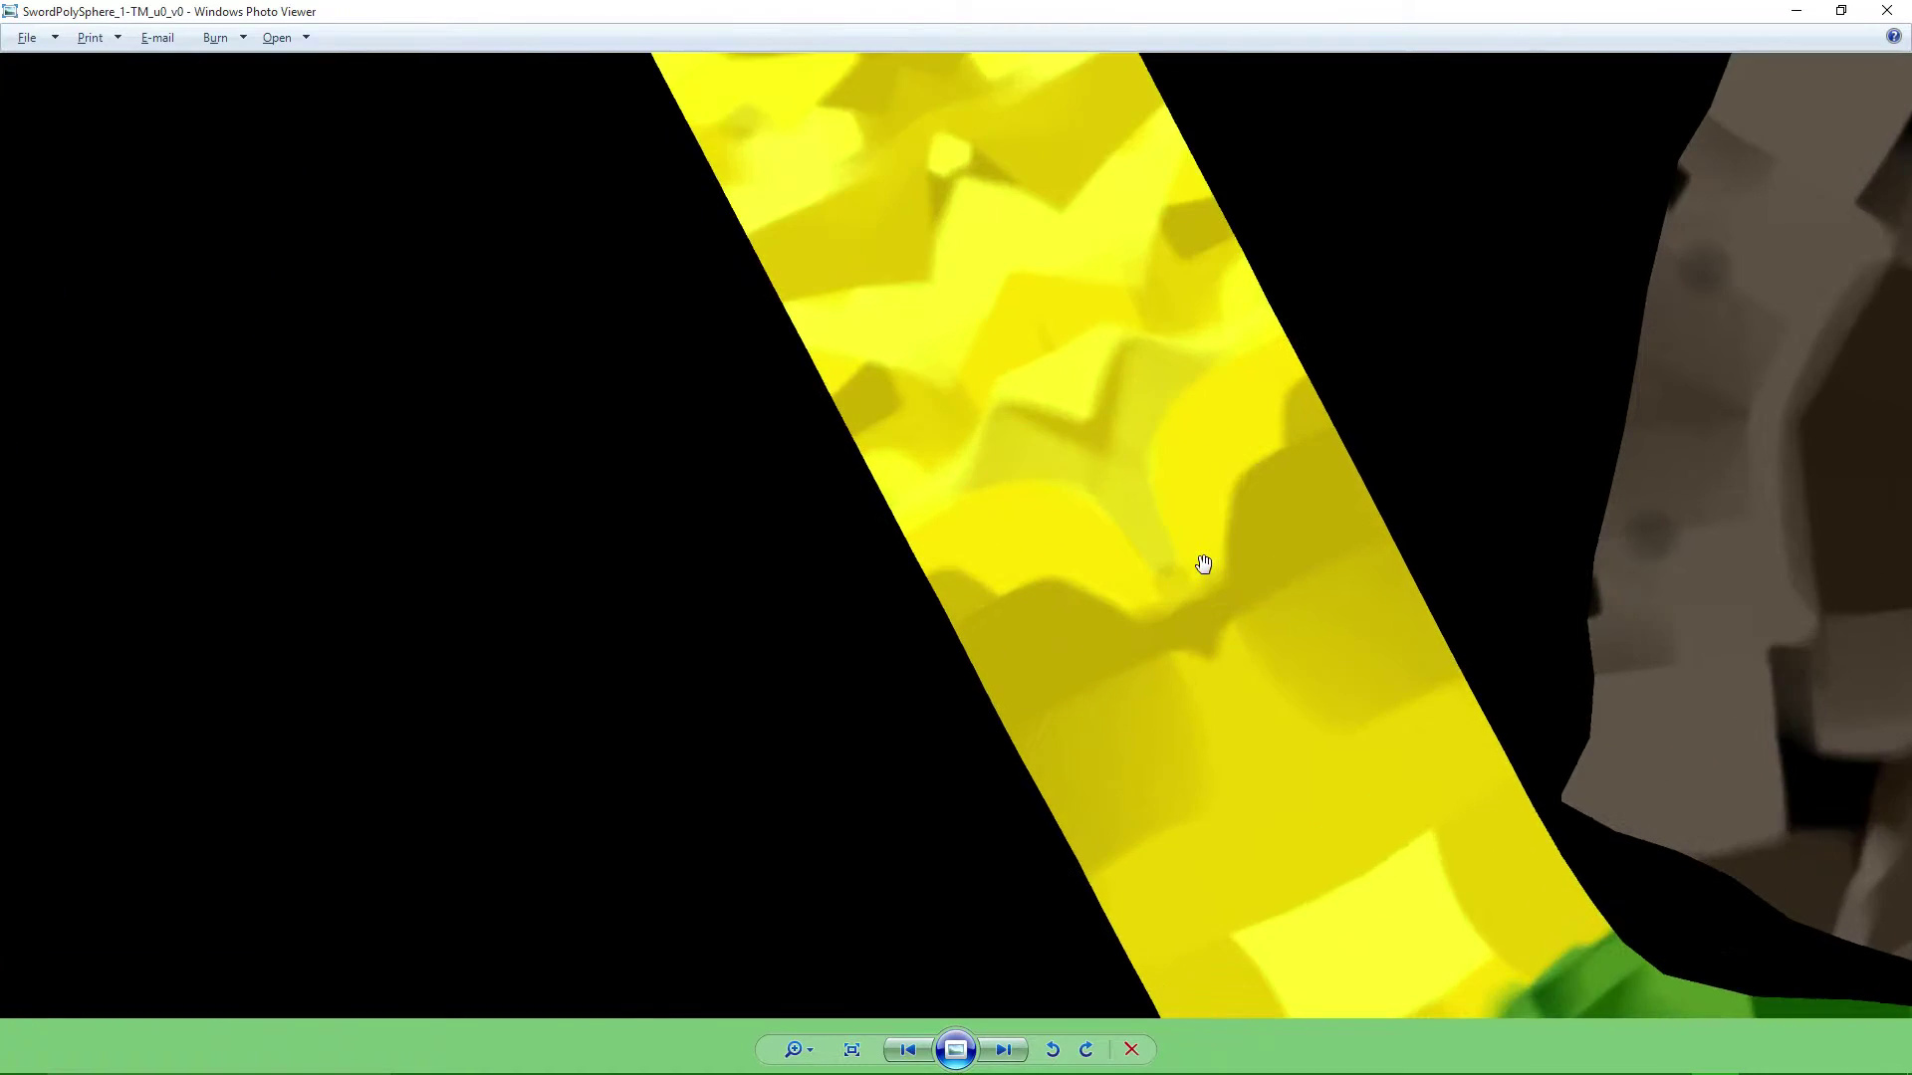
pyautogui.scroll(2, 1255, 563)
pyautogui.moveTo(1537, 584); pyautogui.dragTo(841, 405)
pyautogui.scroll(-3, 845, 403)
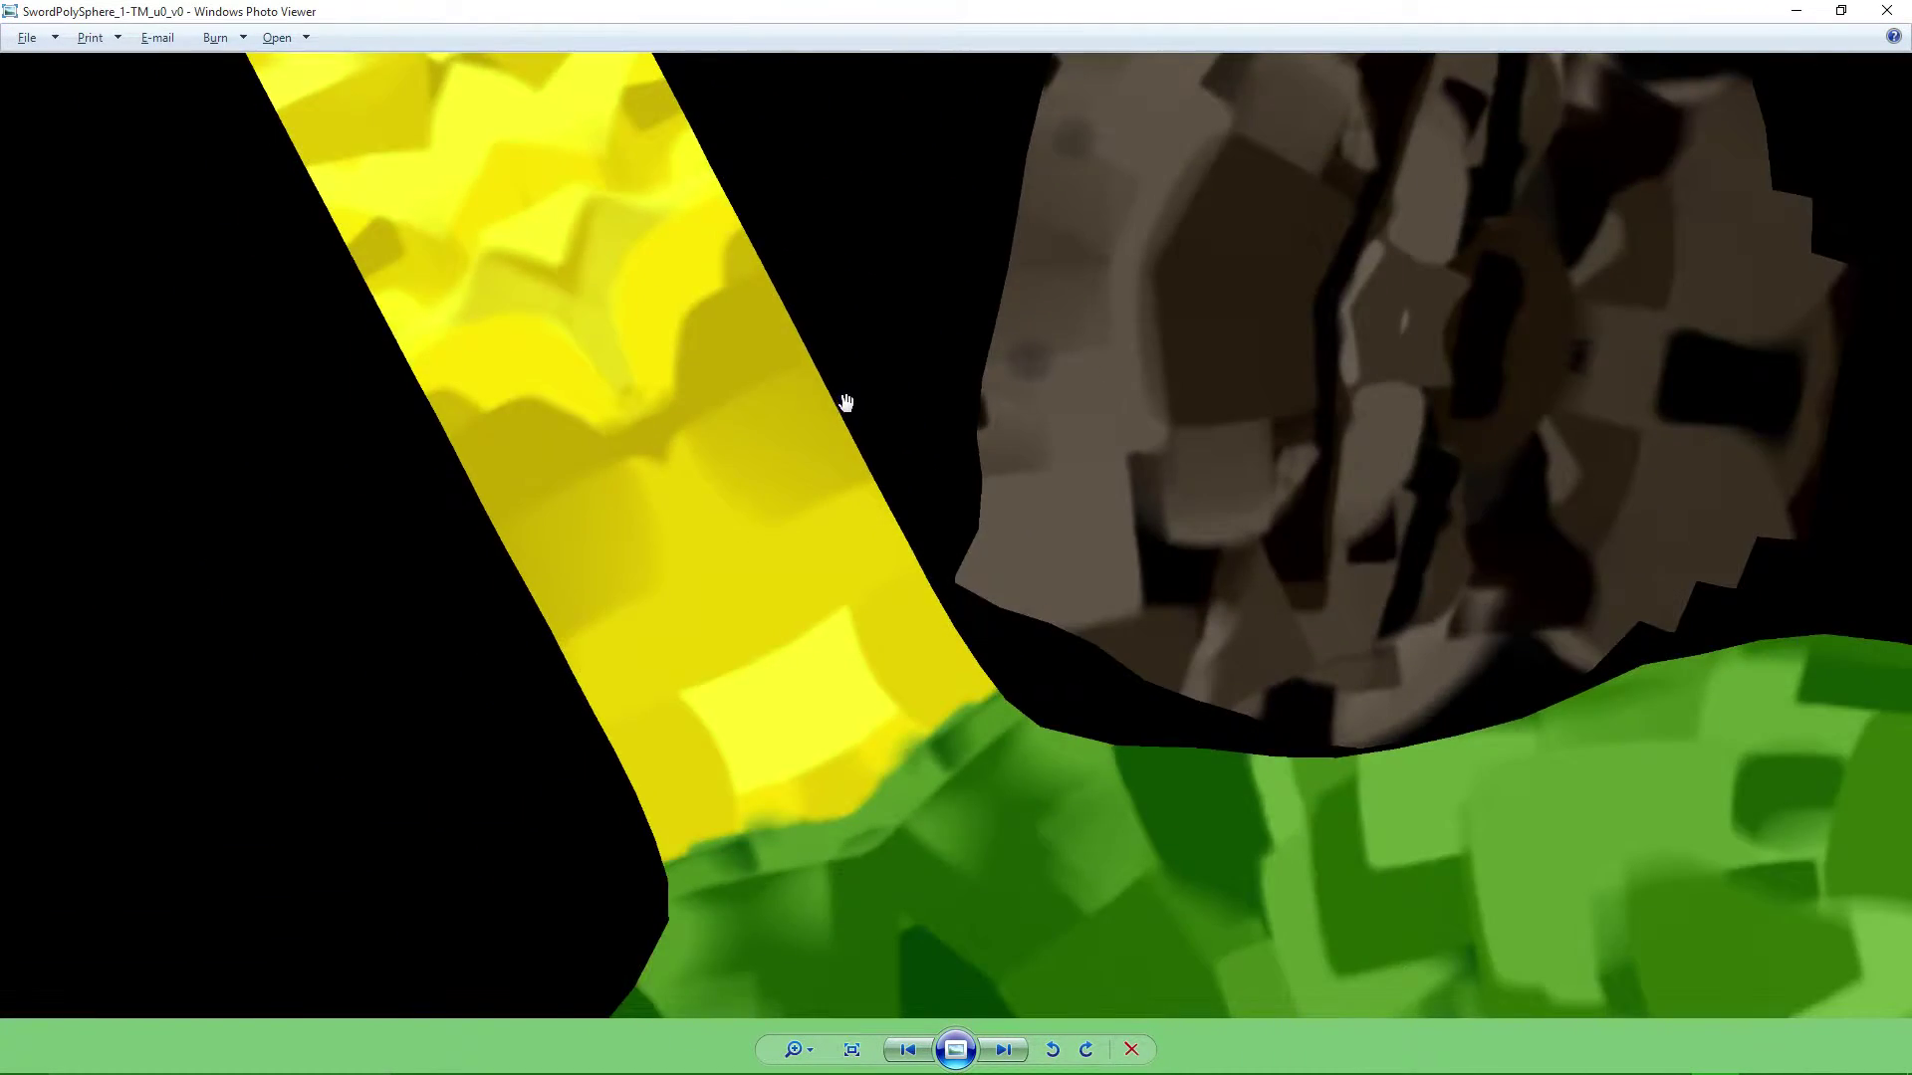
pyautogui.scroll(-5, 845, 402)
pyautogui.scroll(-1, 900, 349)
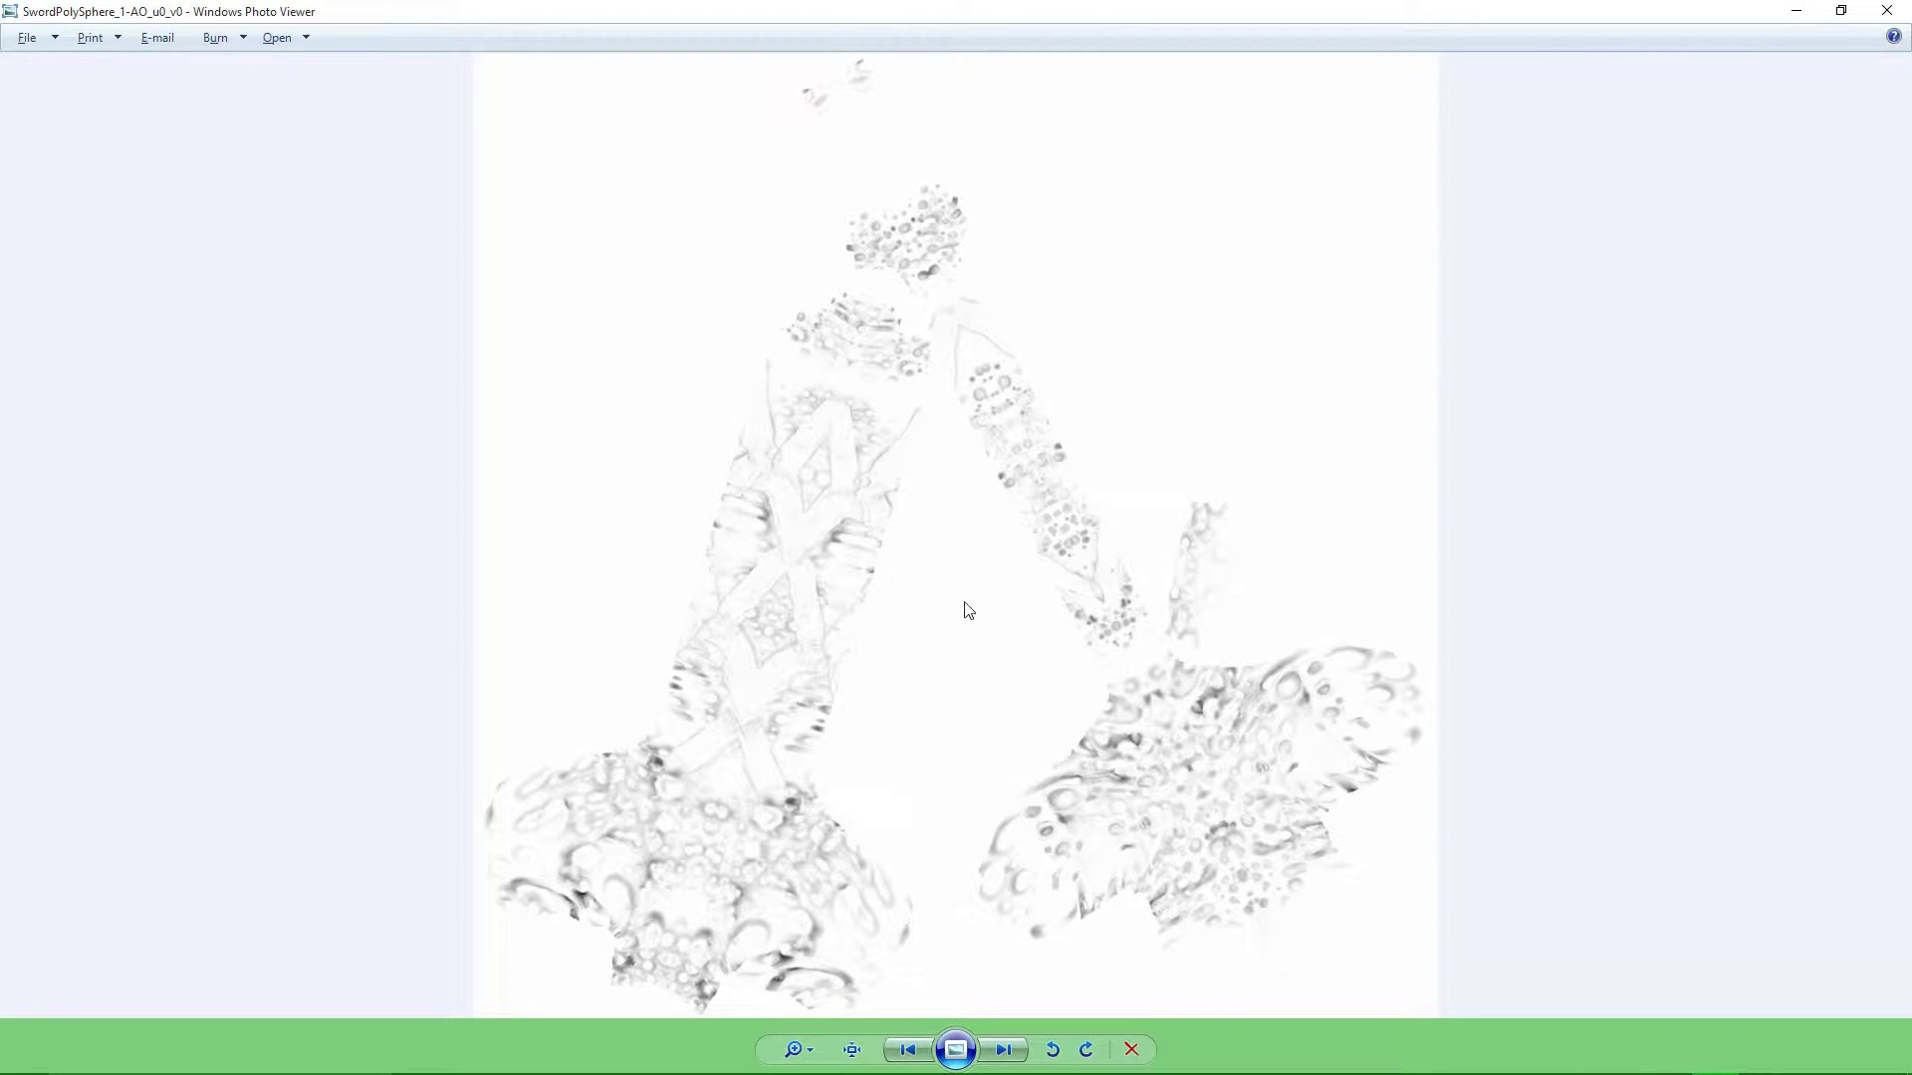
# Step: Review the exported cavity, normal and texture maps, then return to ZBrush and cancel loading a tool
pyautogui.click(1003, 1051)
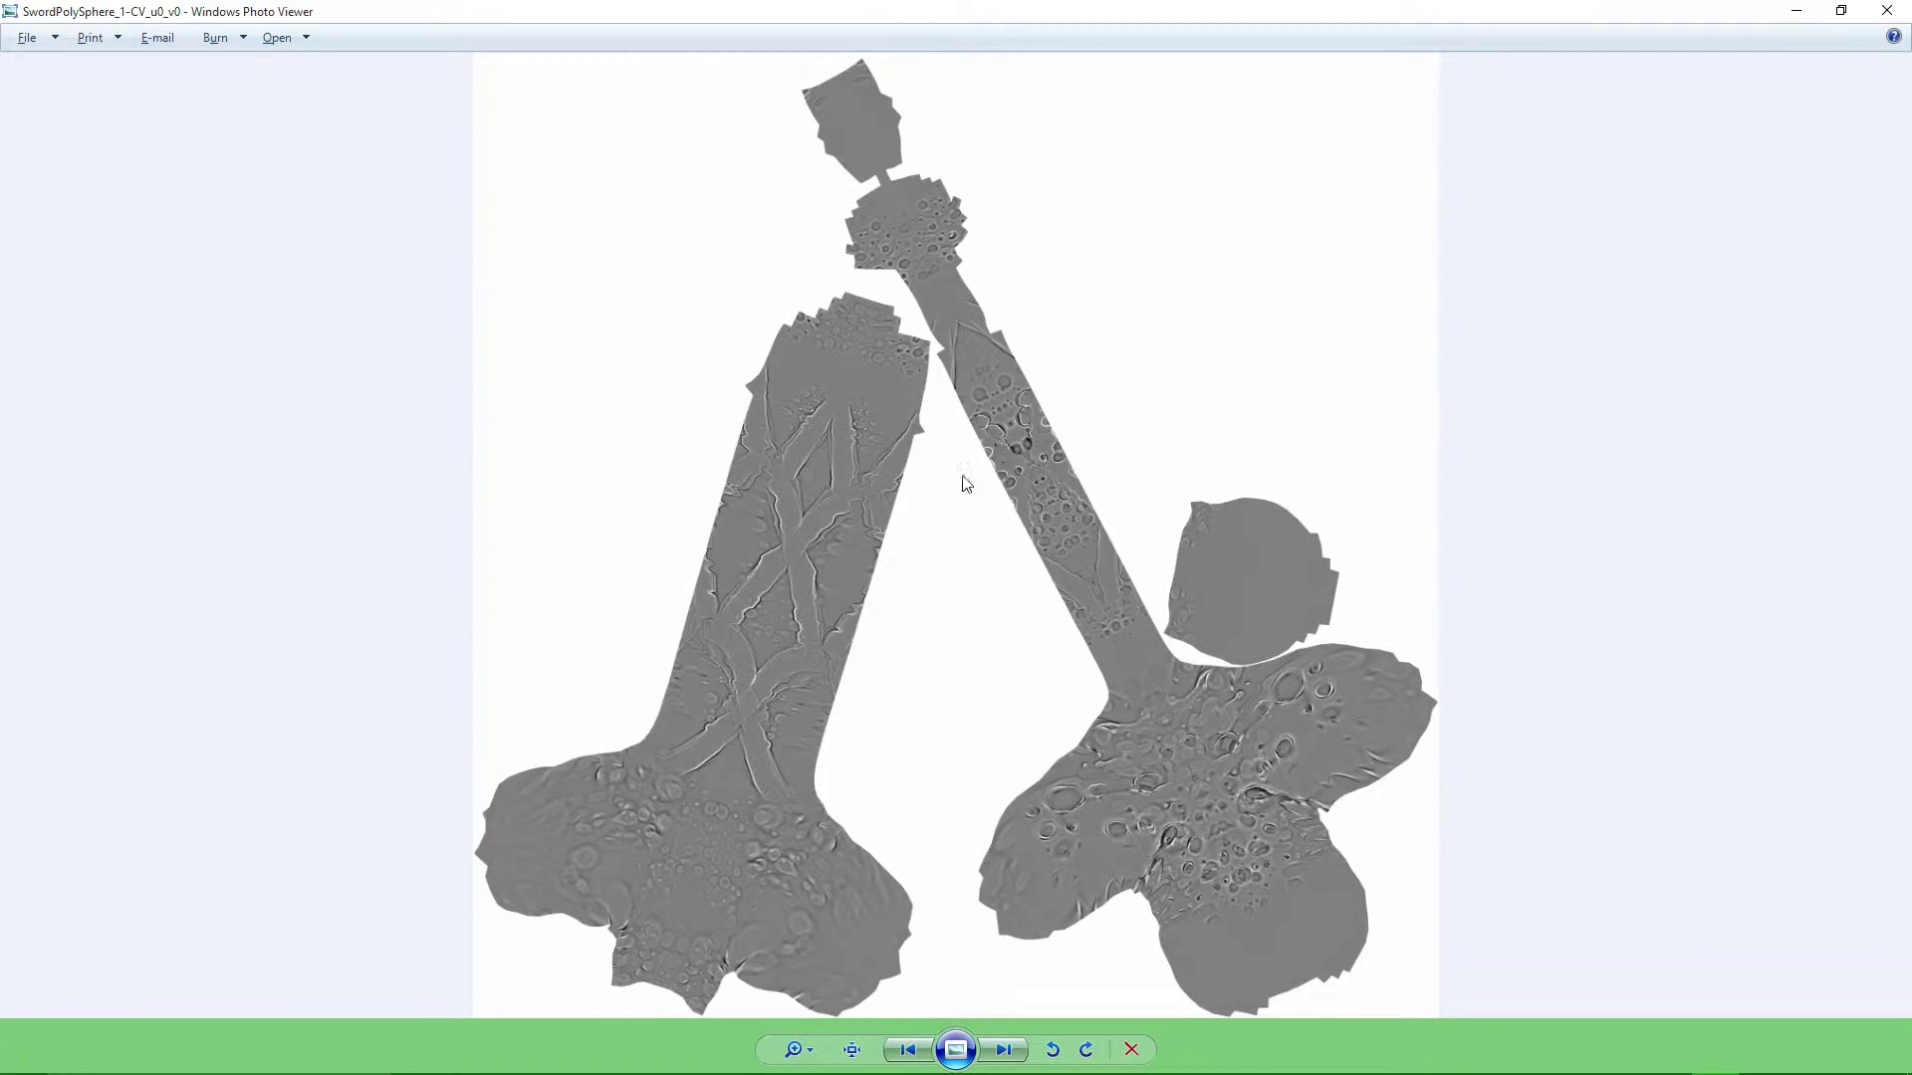
pyautogui.click(1004, 1052)
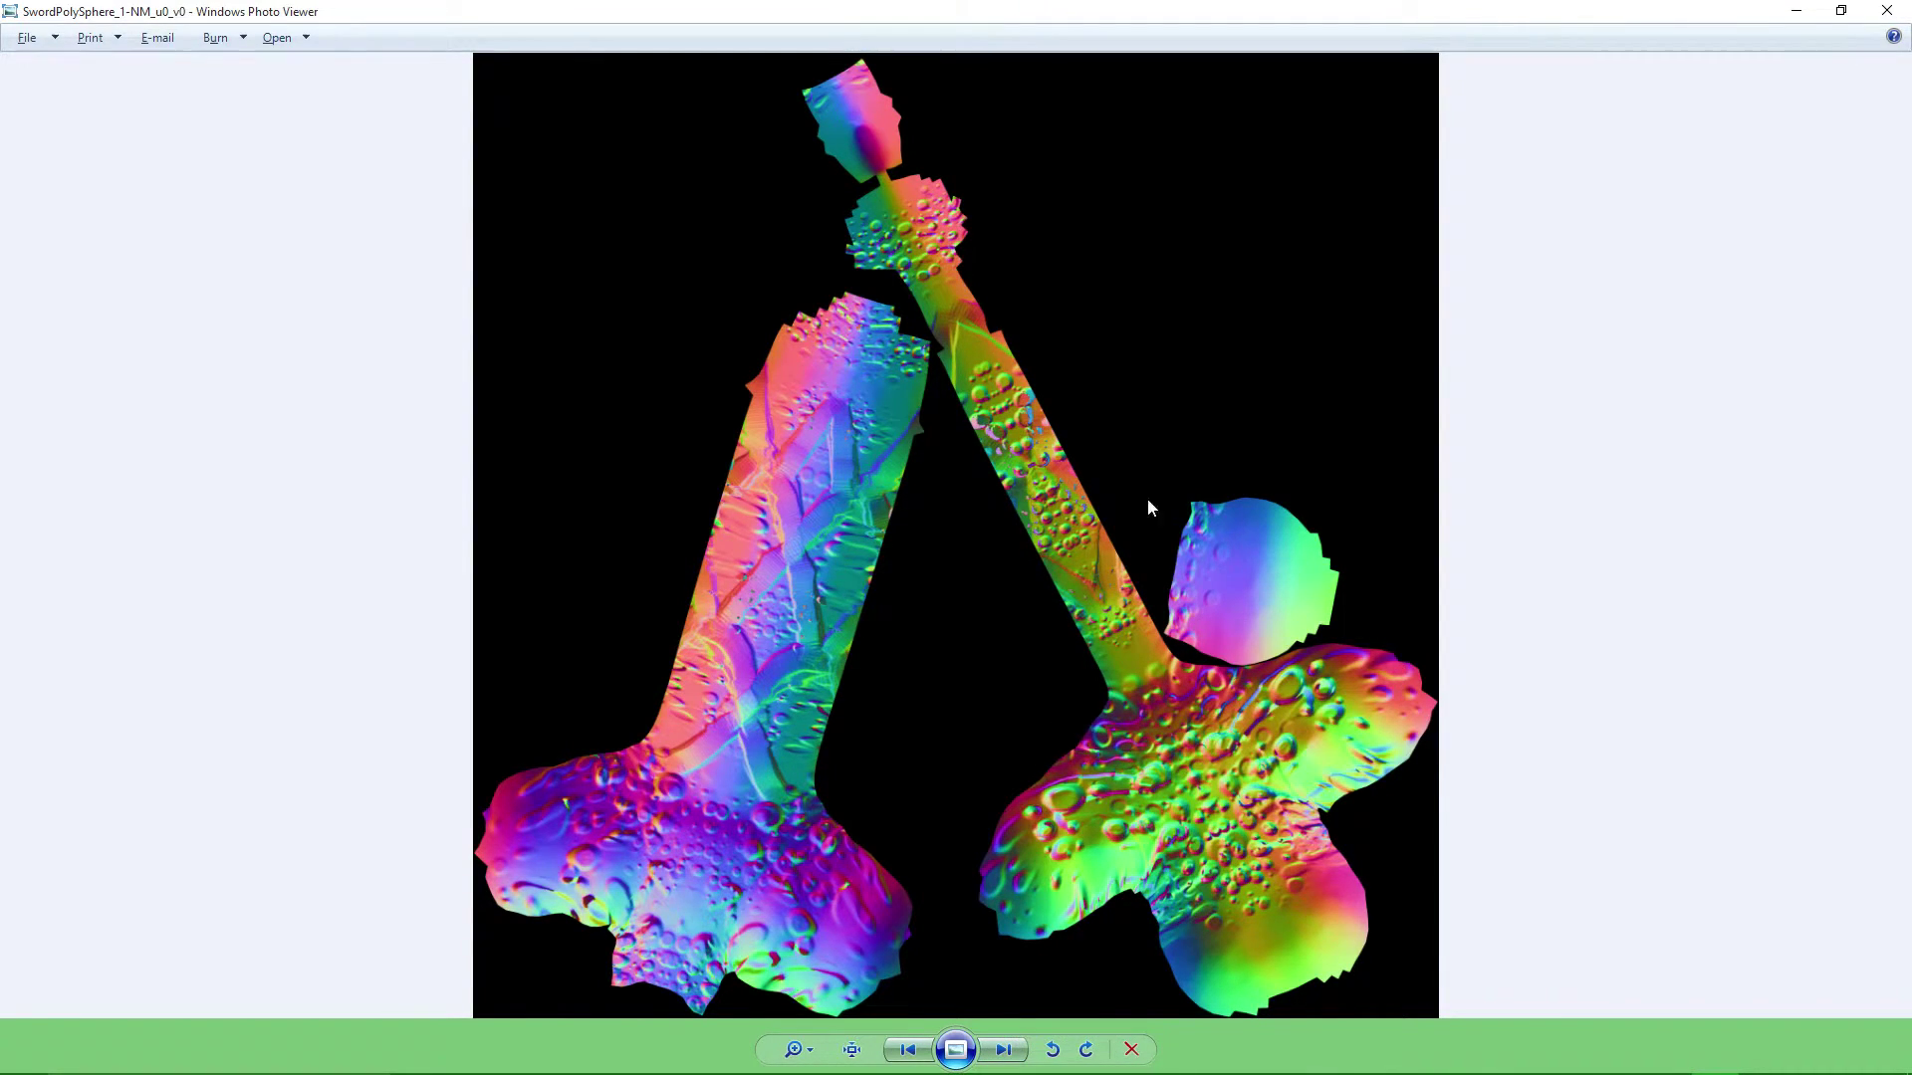
pyautogui.click(1002, 1054)
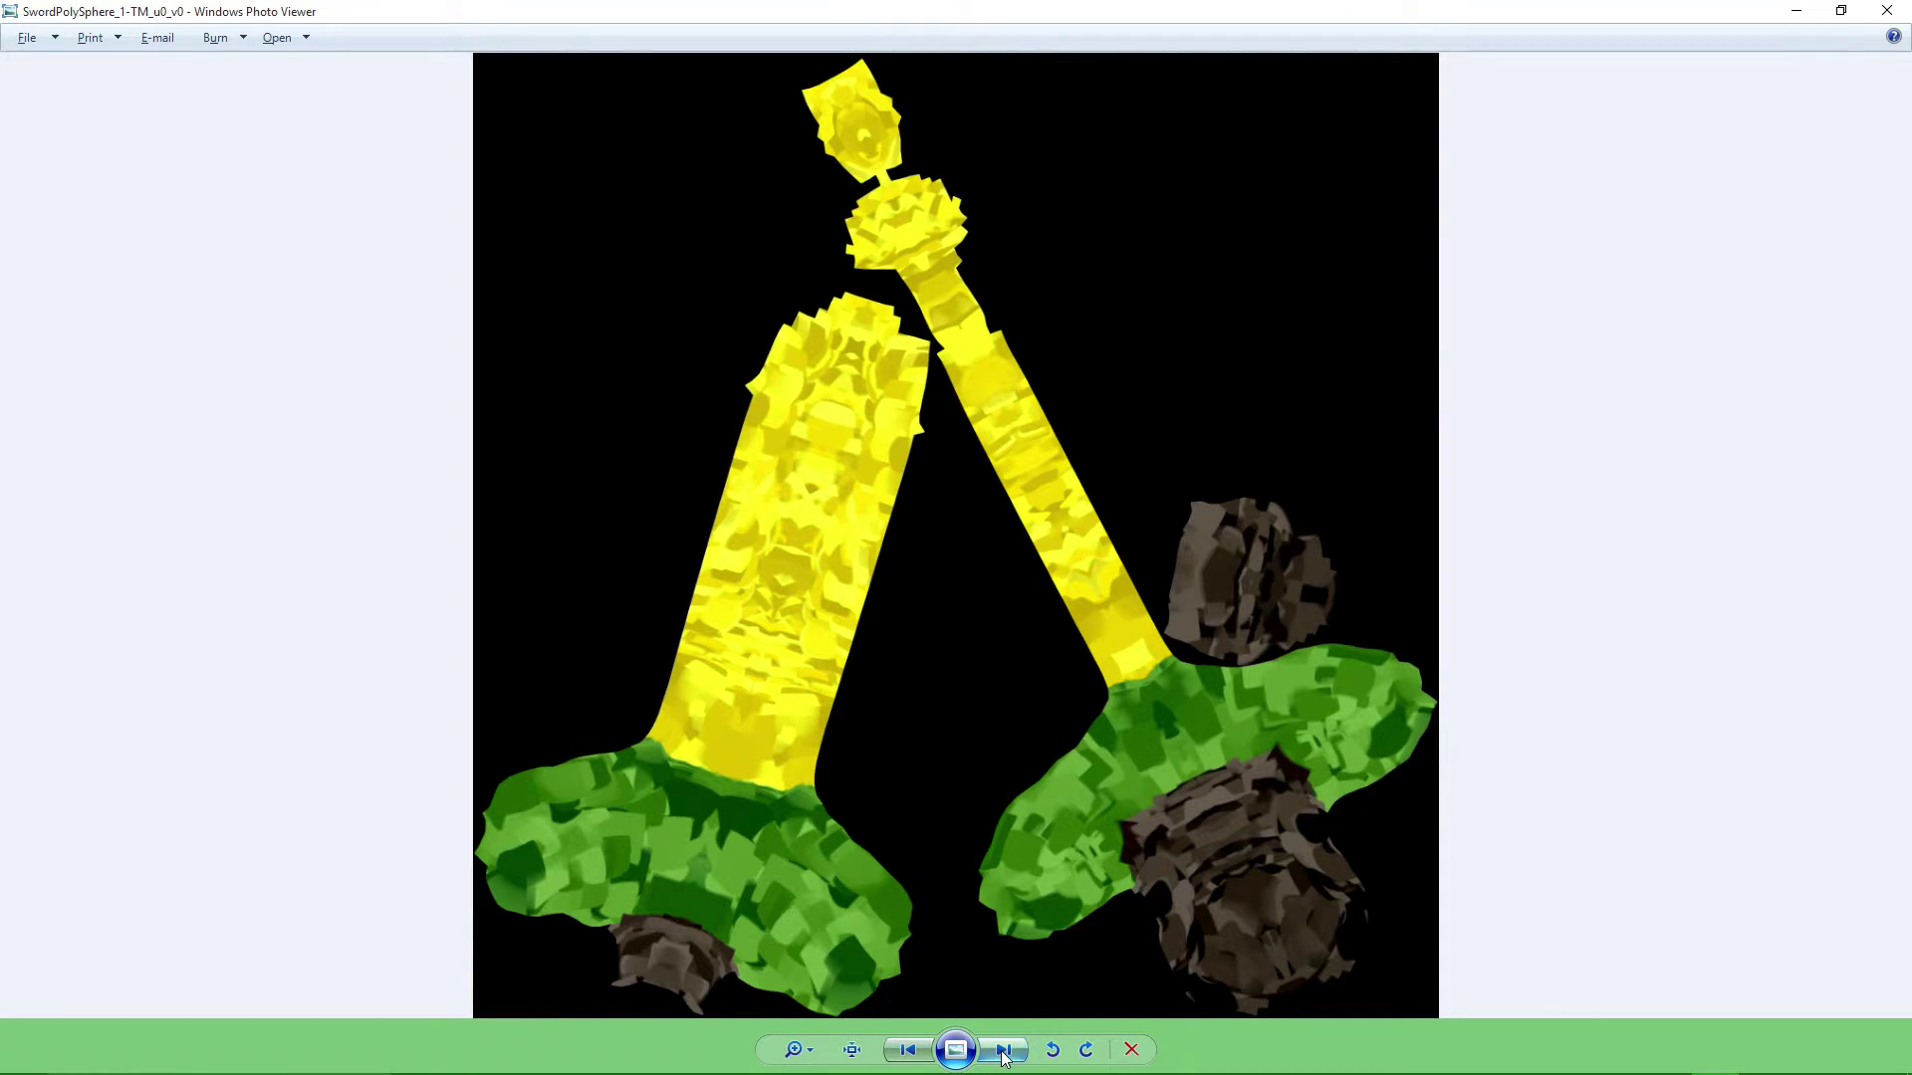
pyautogui.click(1003, 1053)
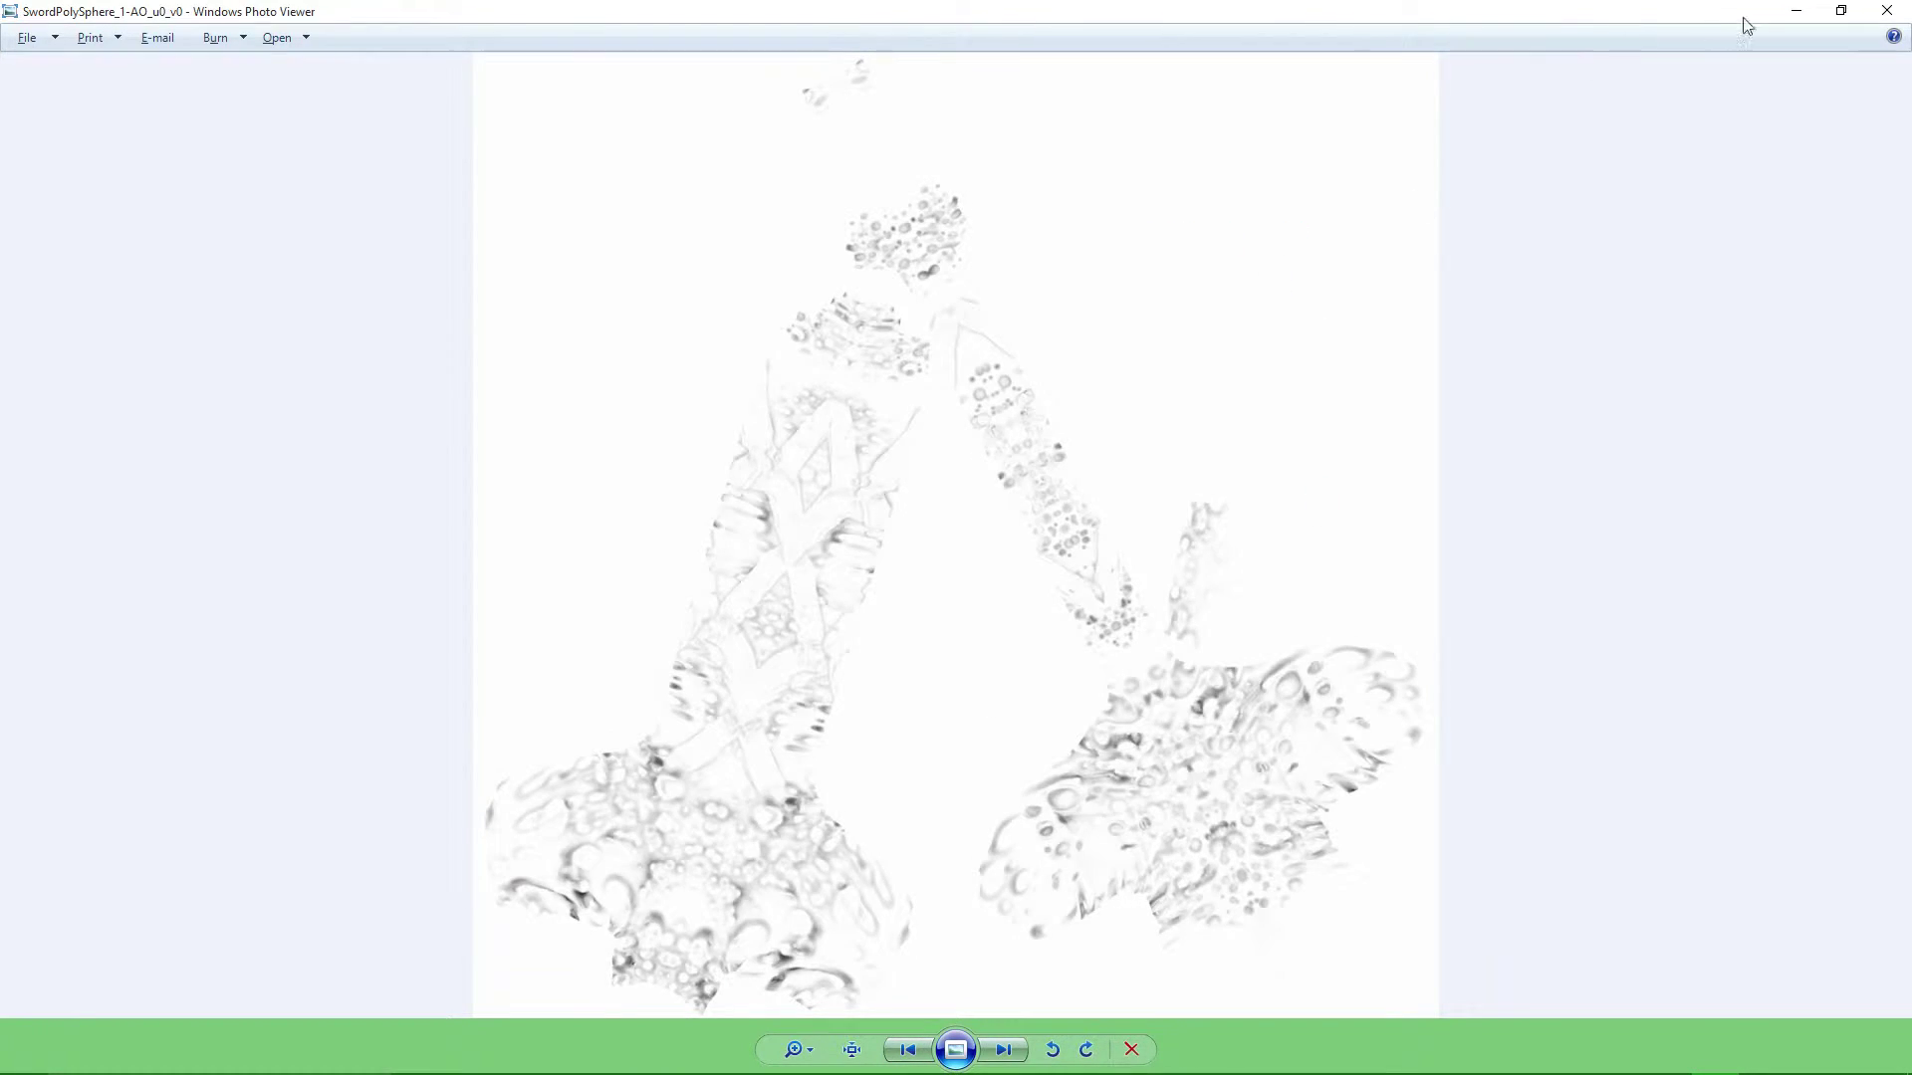
pyautogui.click(1887, 10)
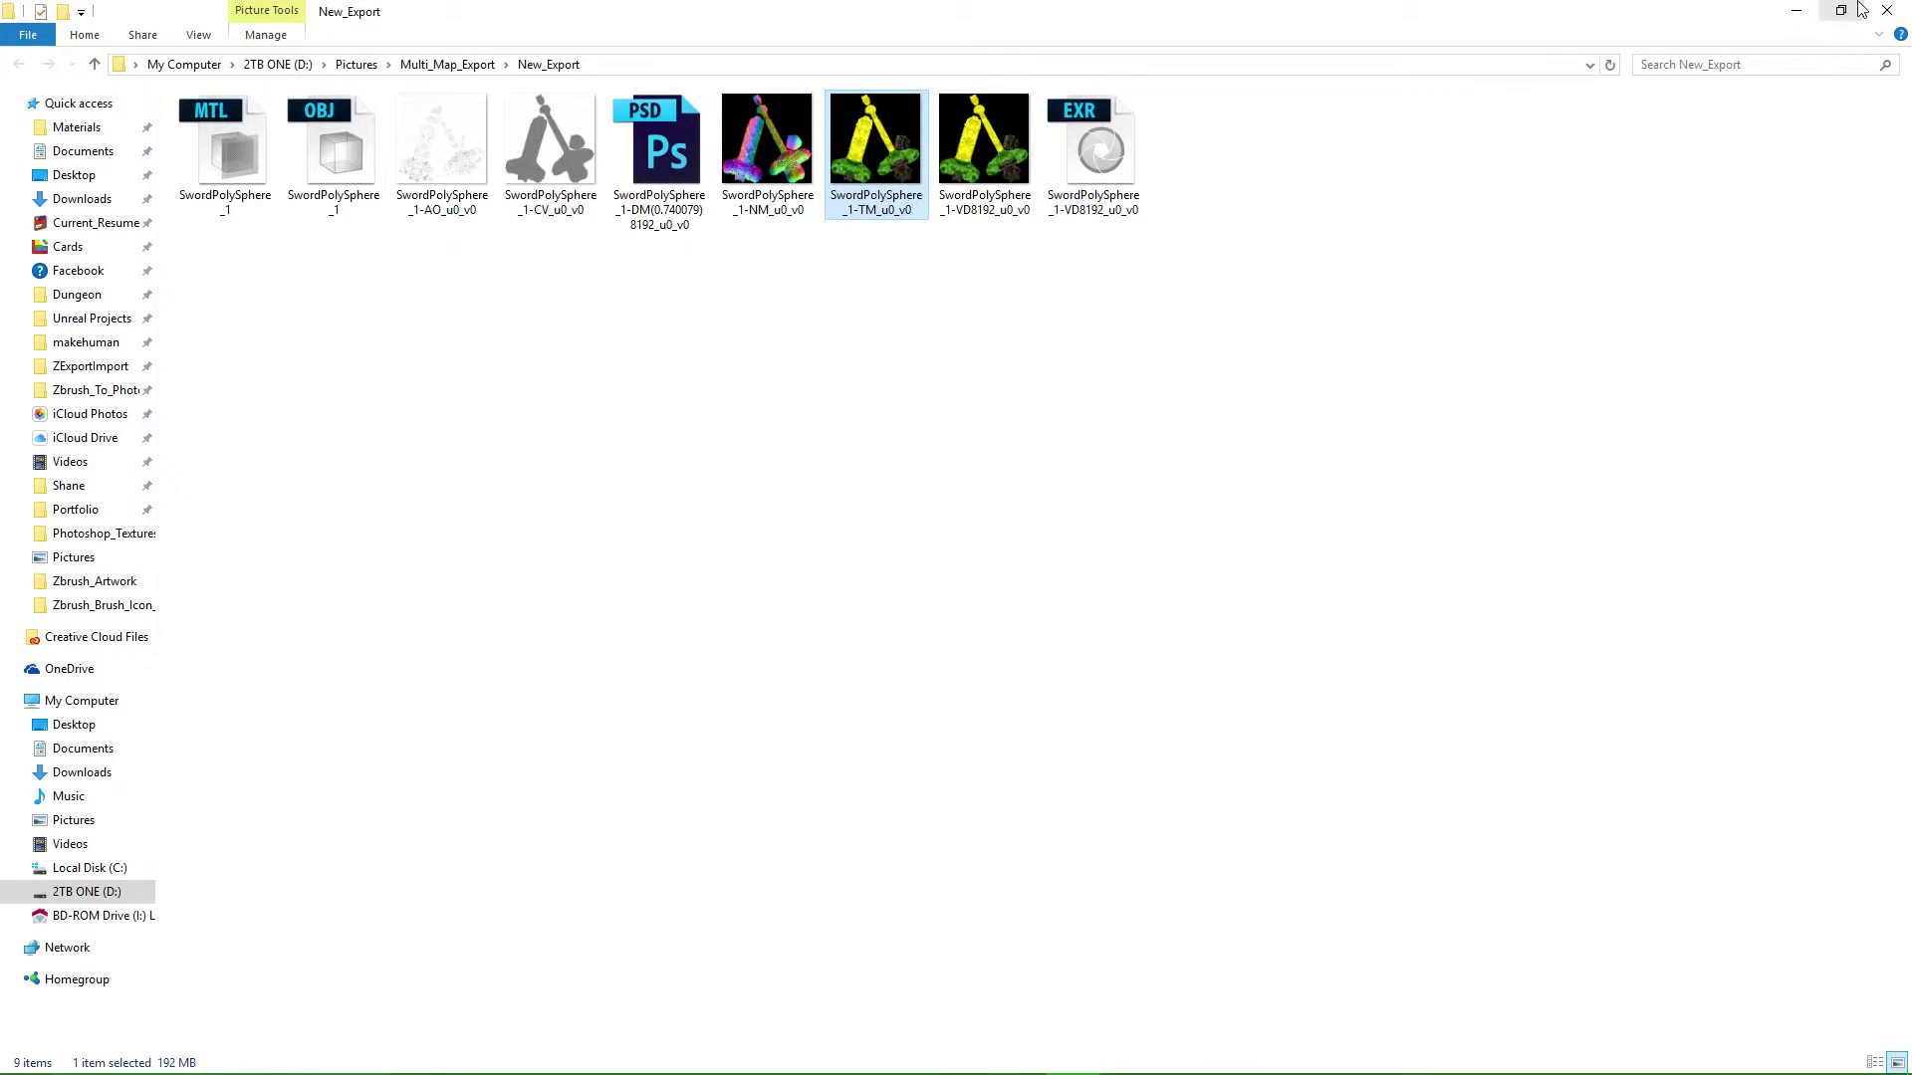
pyautogui.click(1795, 10)
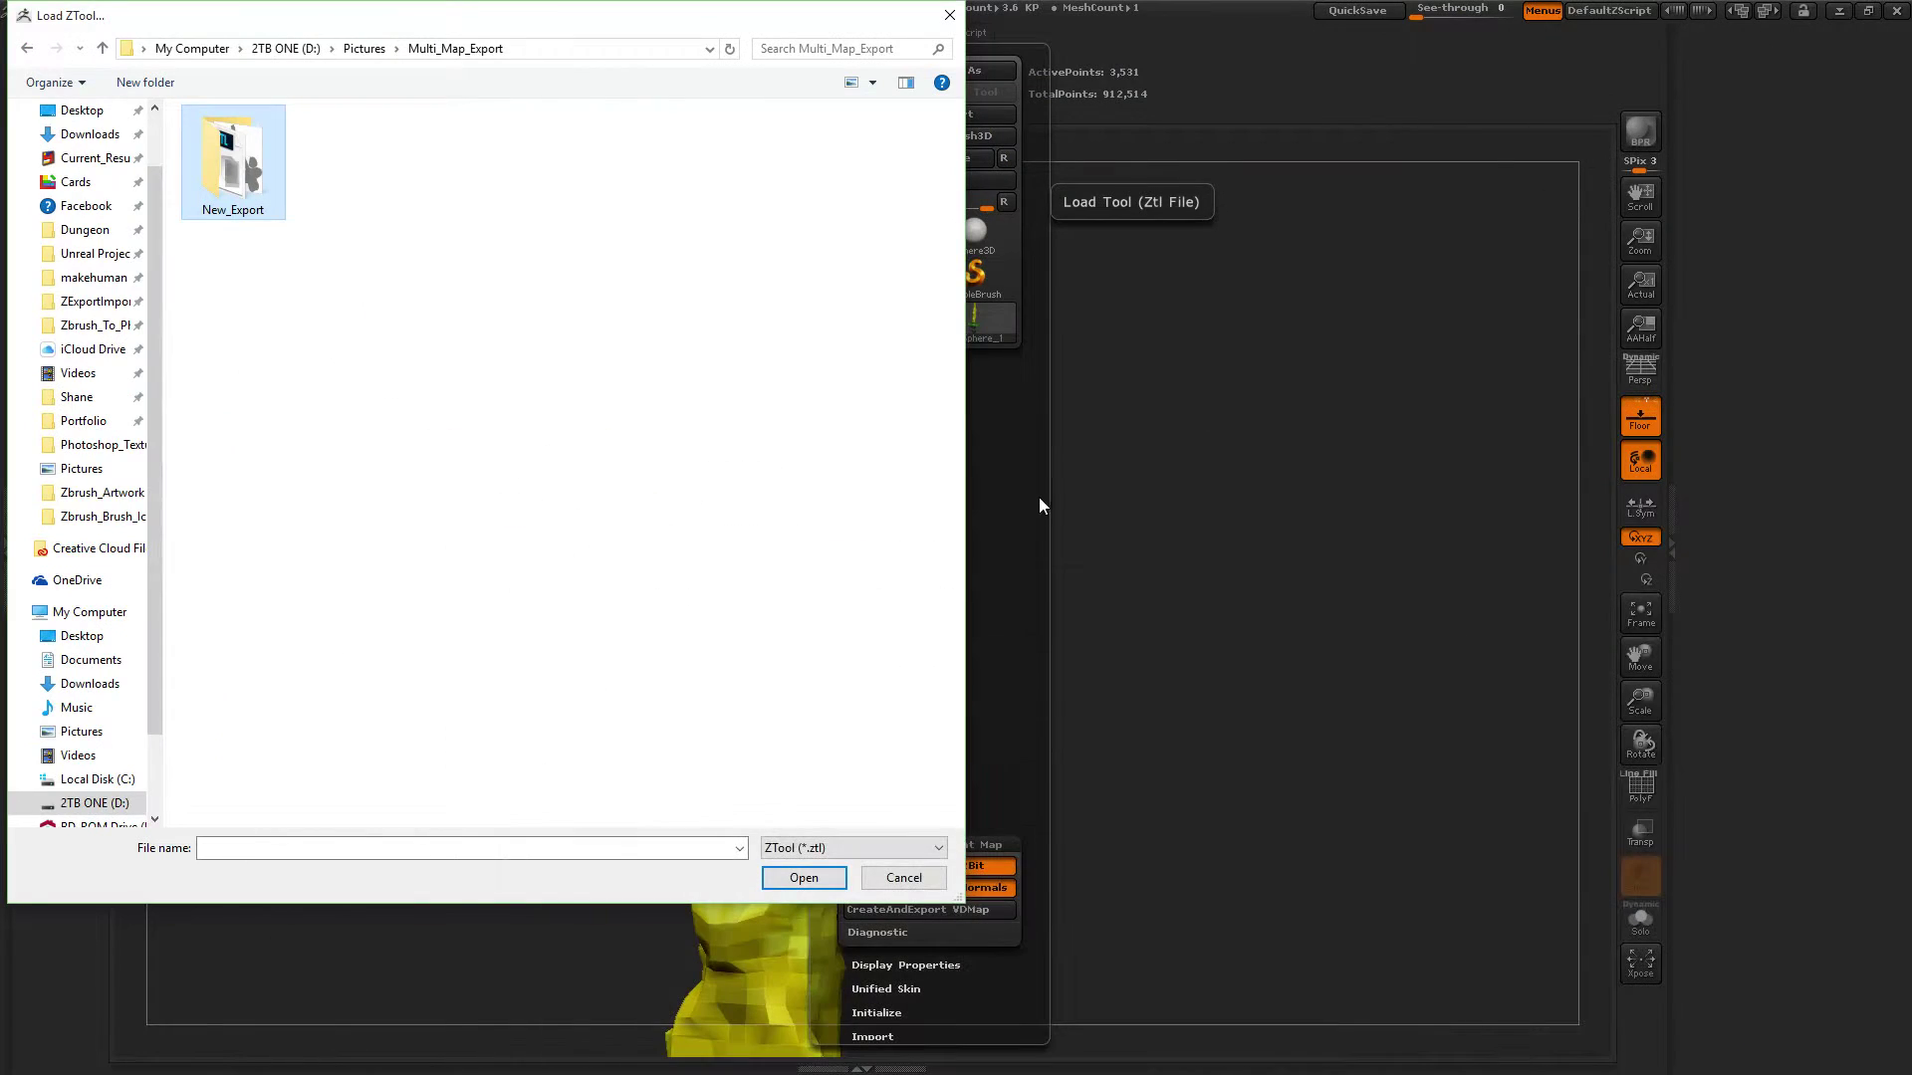
pyautogui.click(948, 15)
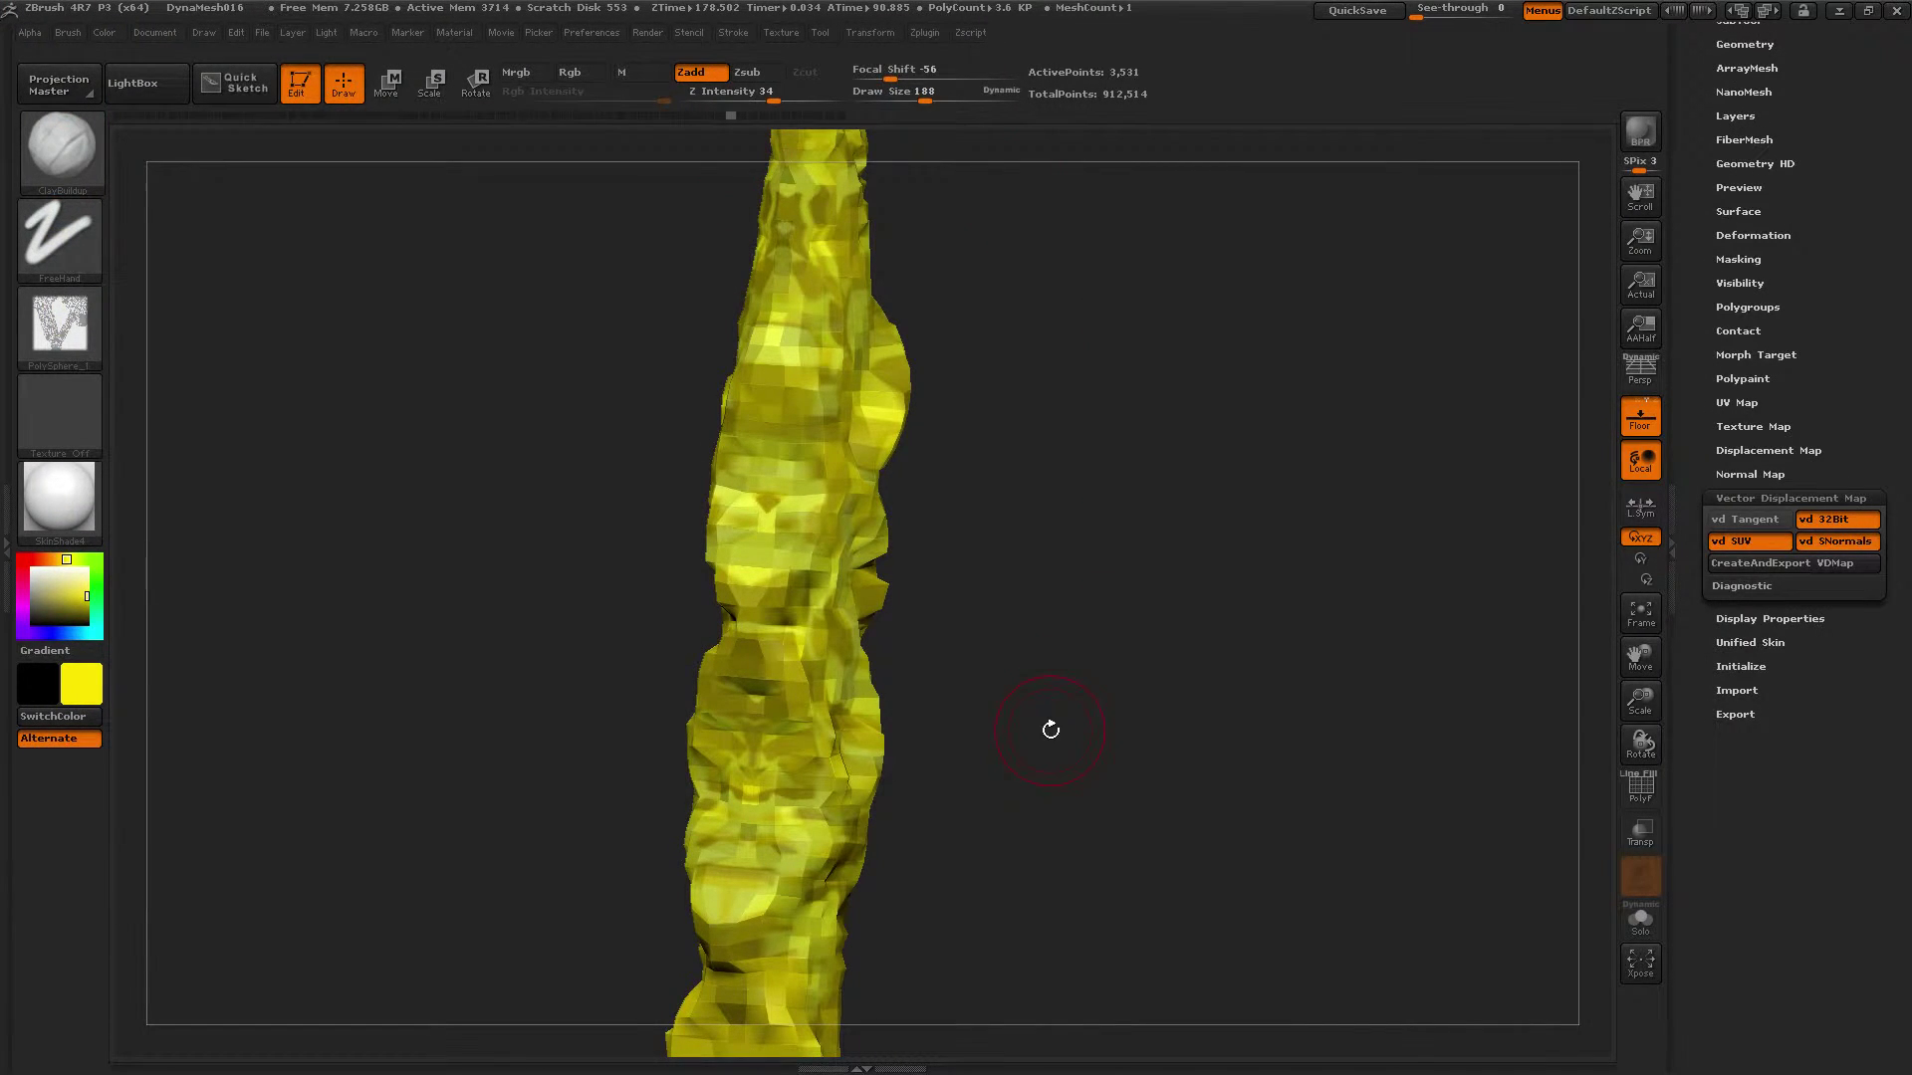
# Step: Set the displacement map intensity to 0.83993 and inspect the displaced detail along the sword
pyautogui.moveTo(1051, 730); pyautogui.dragTo(930, 609, button='right')
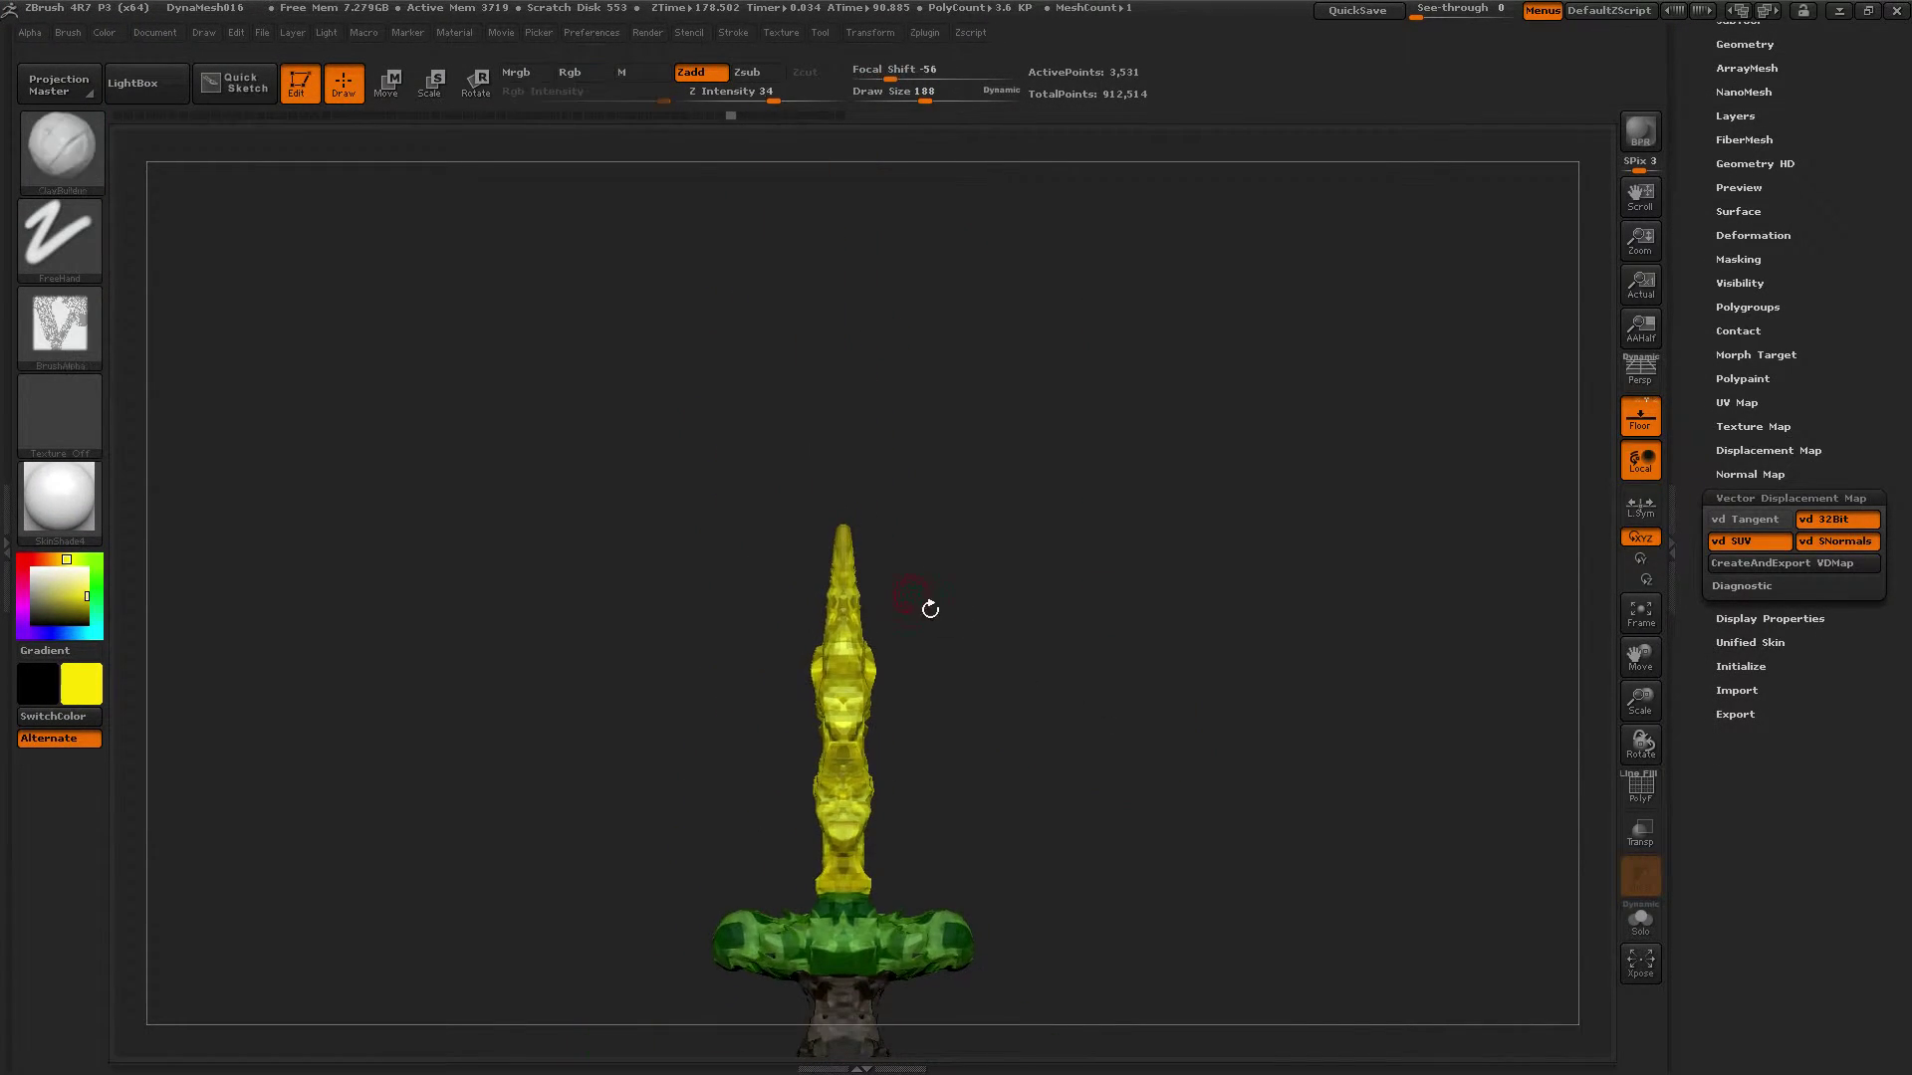
pyautogui.moveTo(1035, 832); pyautogui.dragTo(1111, 654)
pyautogui.moveTo(1129, 550); pyautogui.dragTo(1070, 619)
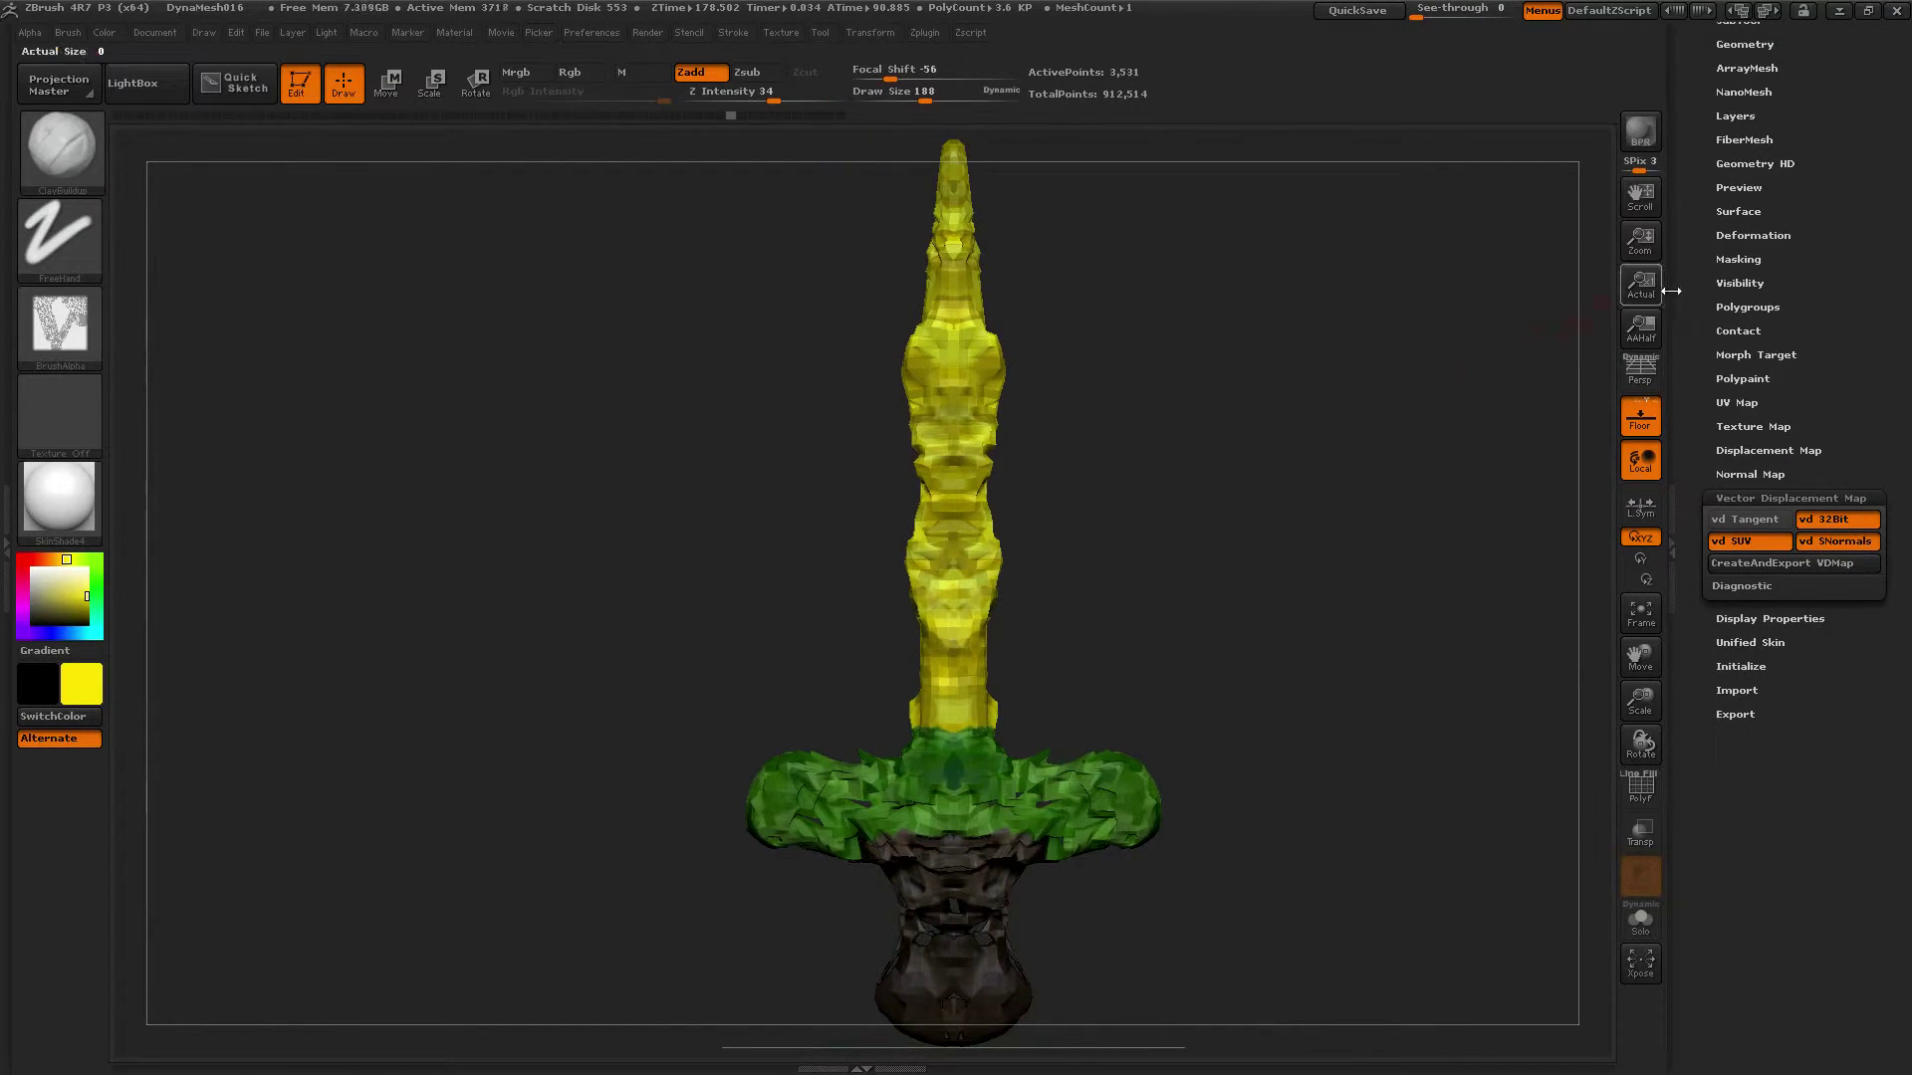
pyautogui.click(1740, 473)
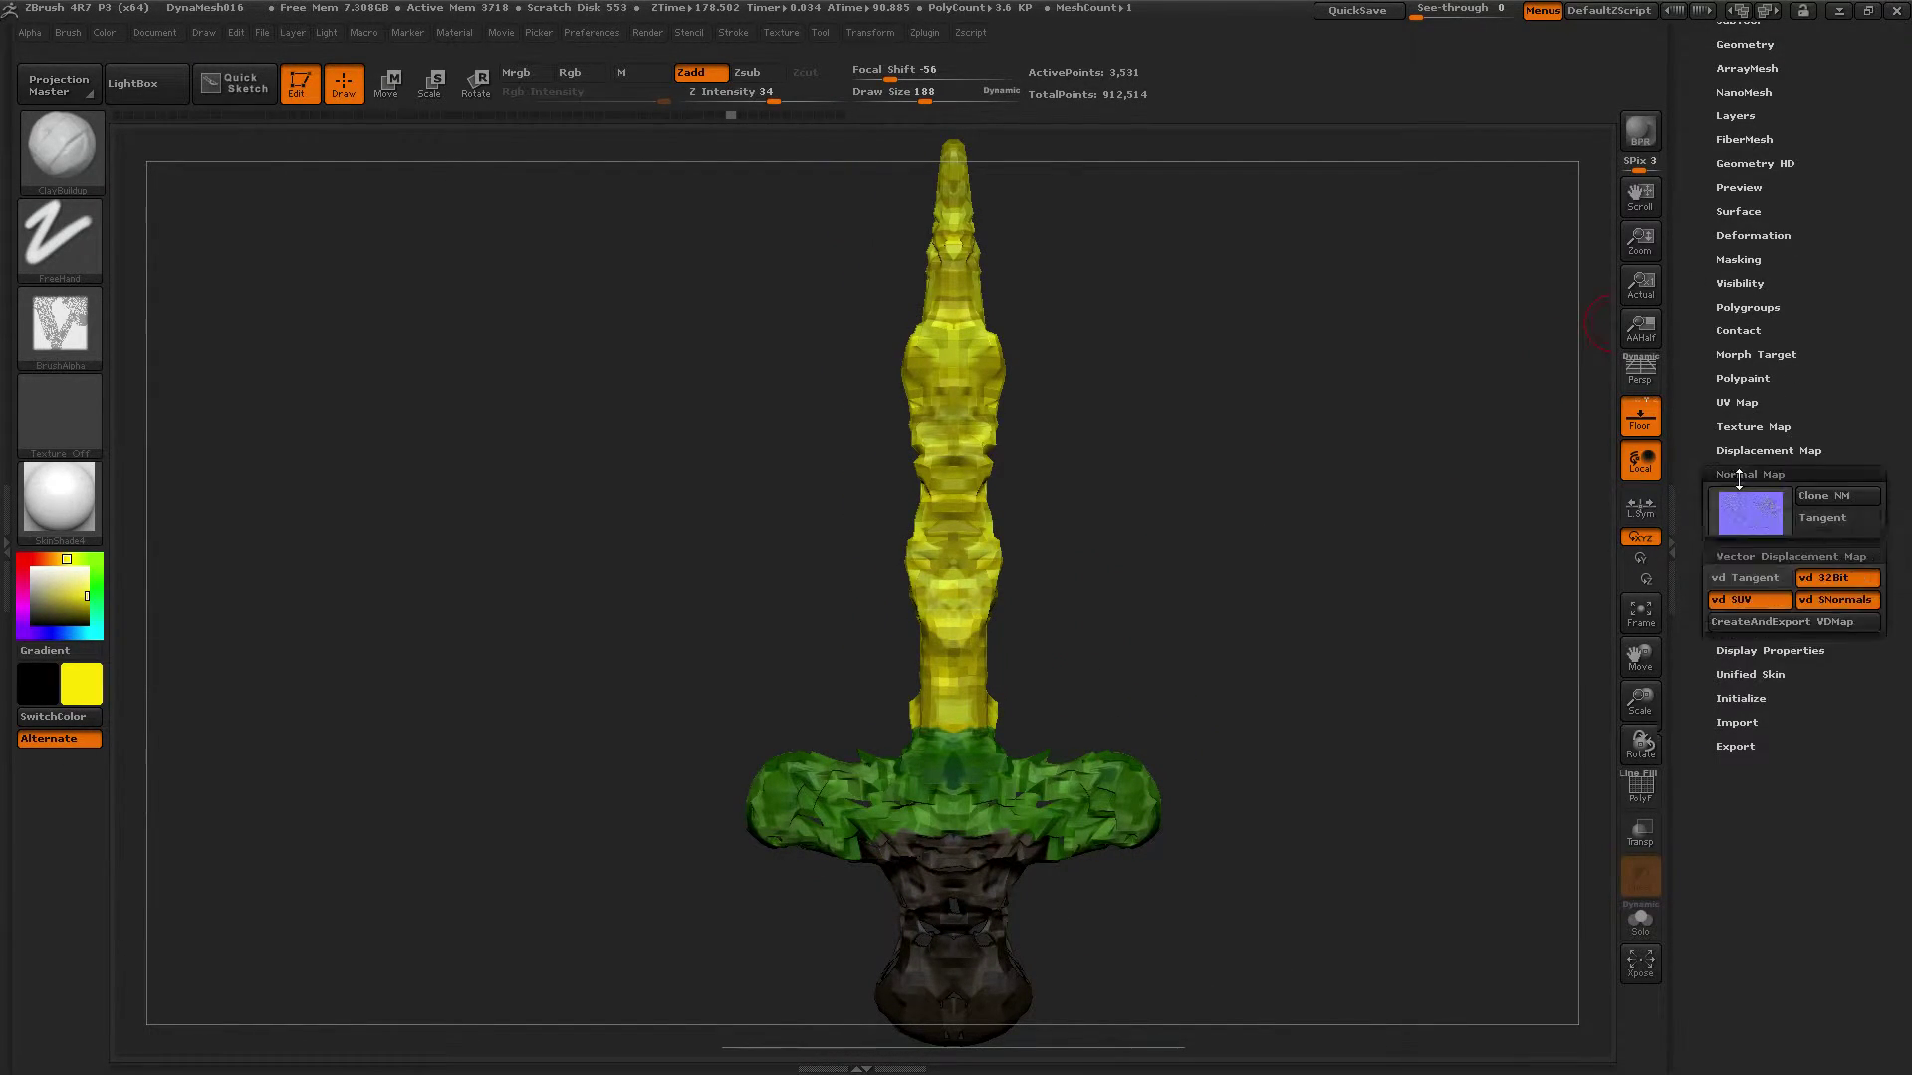
pyautogui.click(1762, 449)
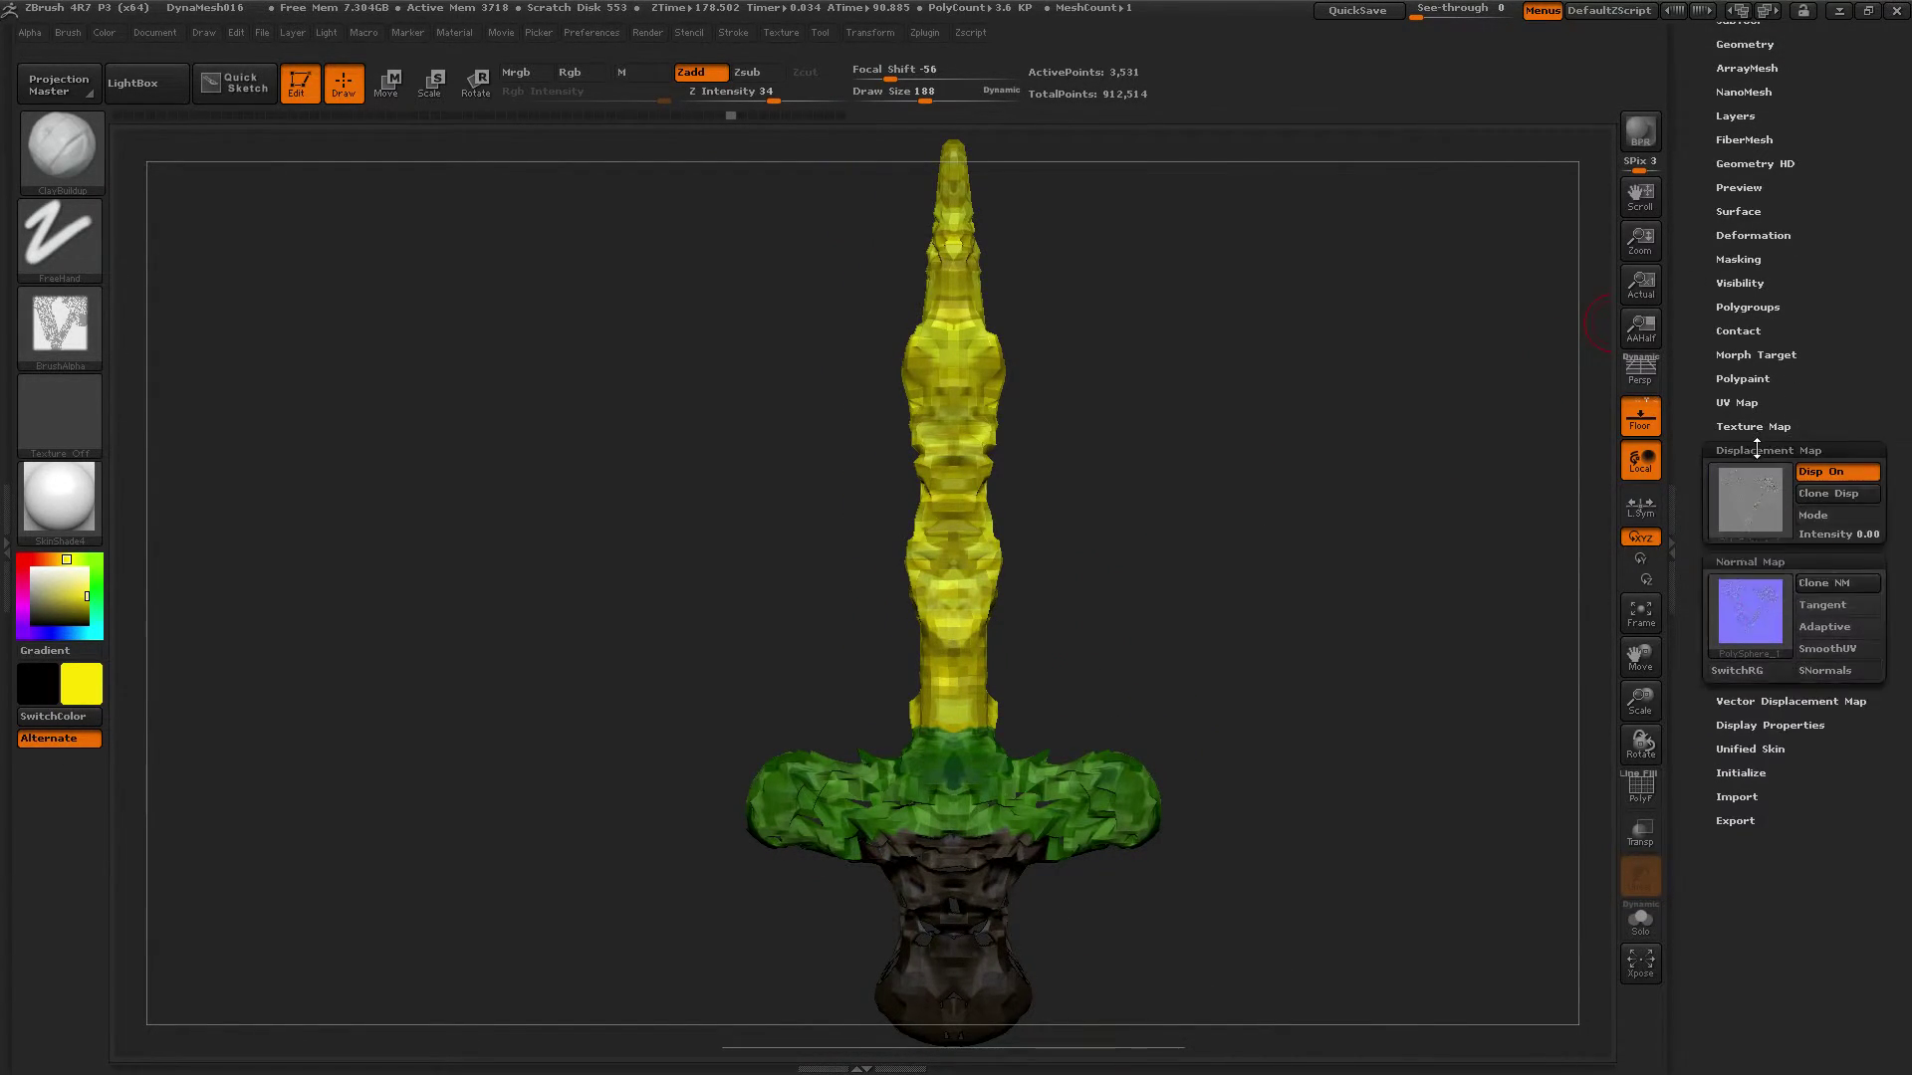
pyautogui.moveTo(1842, 545); pyautogui.dragTo(1864, 537)
pyautogui.click(1861, 545)
pyautogui.click(1859, 538)
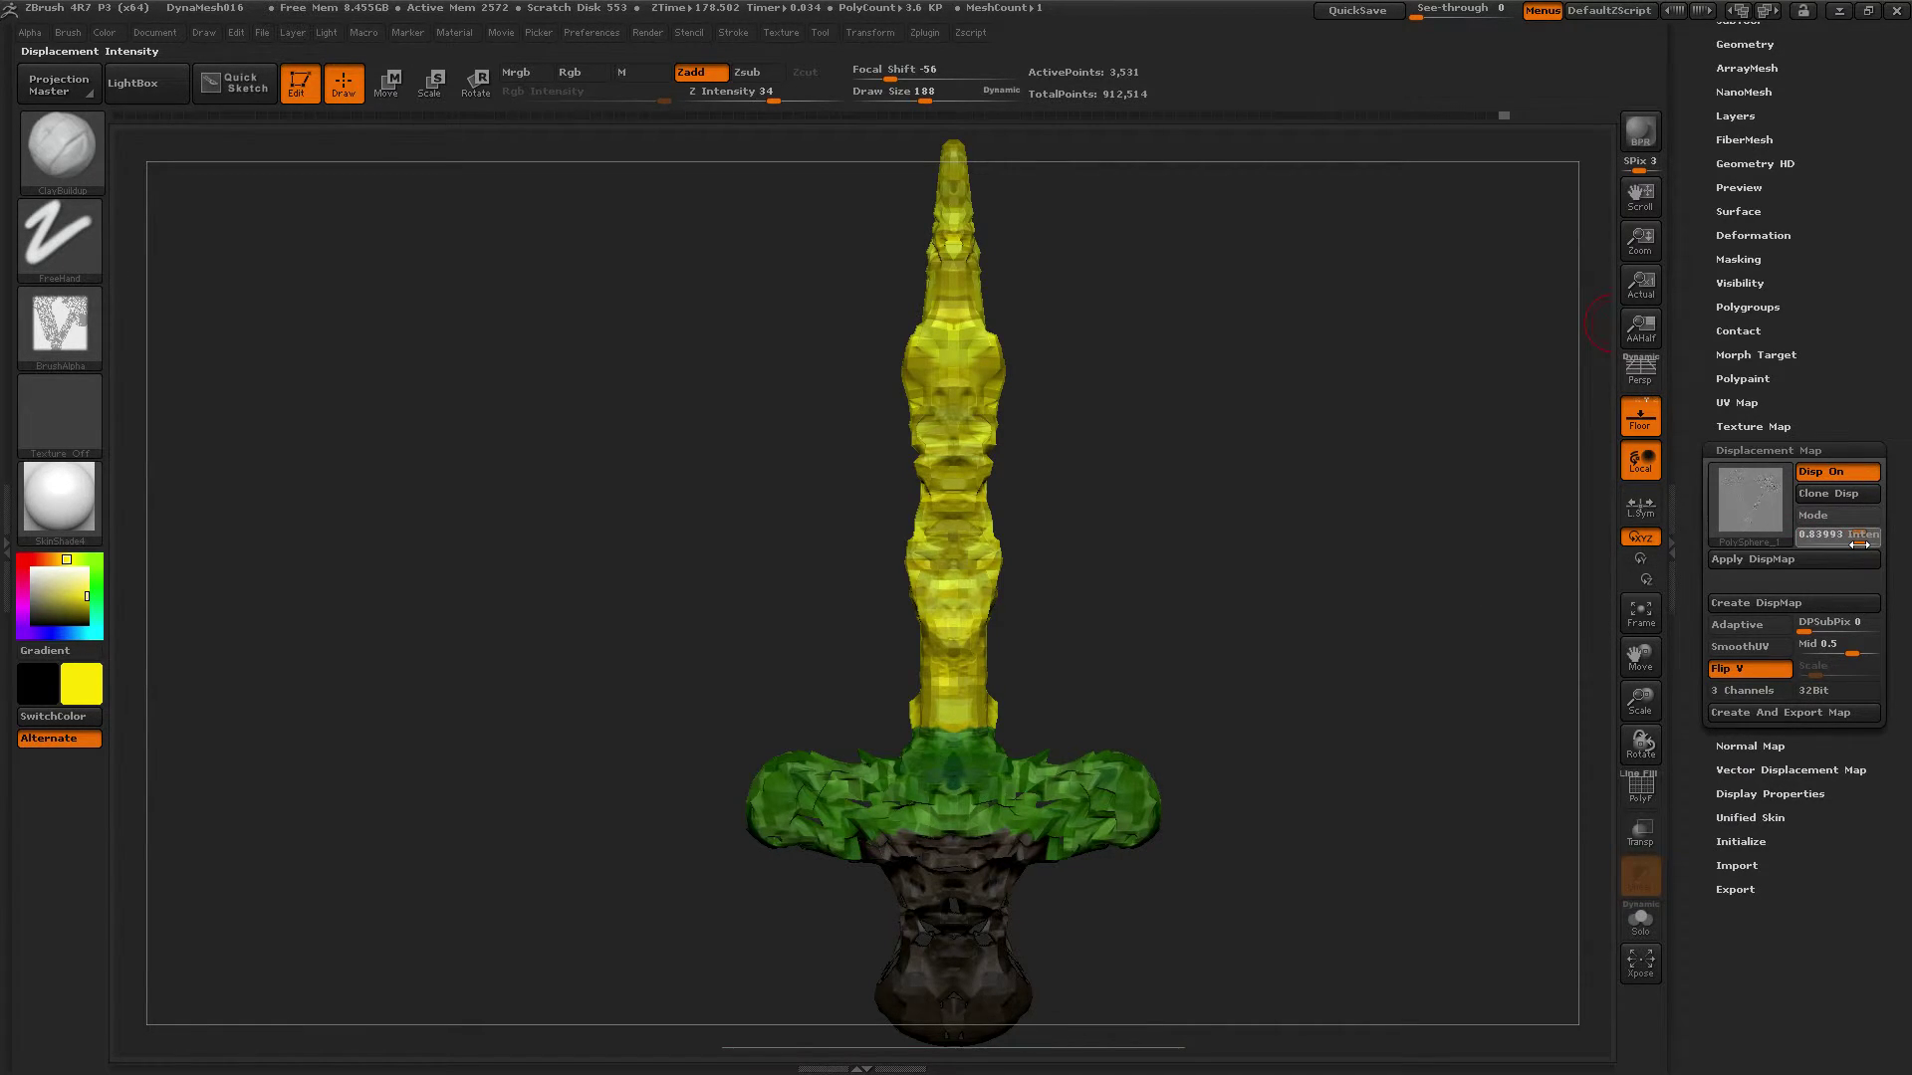
pyautogui.keyDown('alt'); pyautogui.moveTo(1061, 444); pyautogui.dragTo(1329, 532); pyautogui.keyUp('alt')
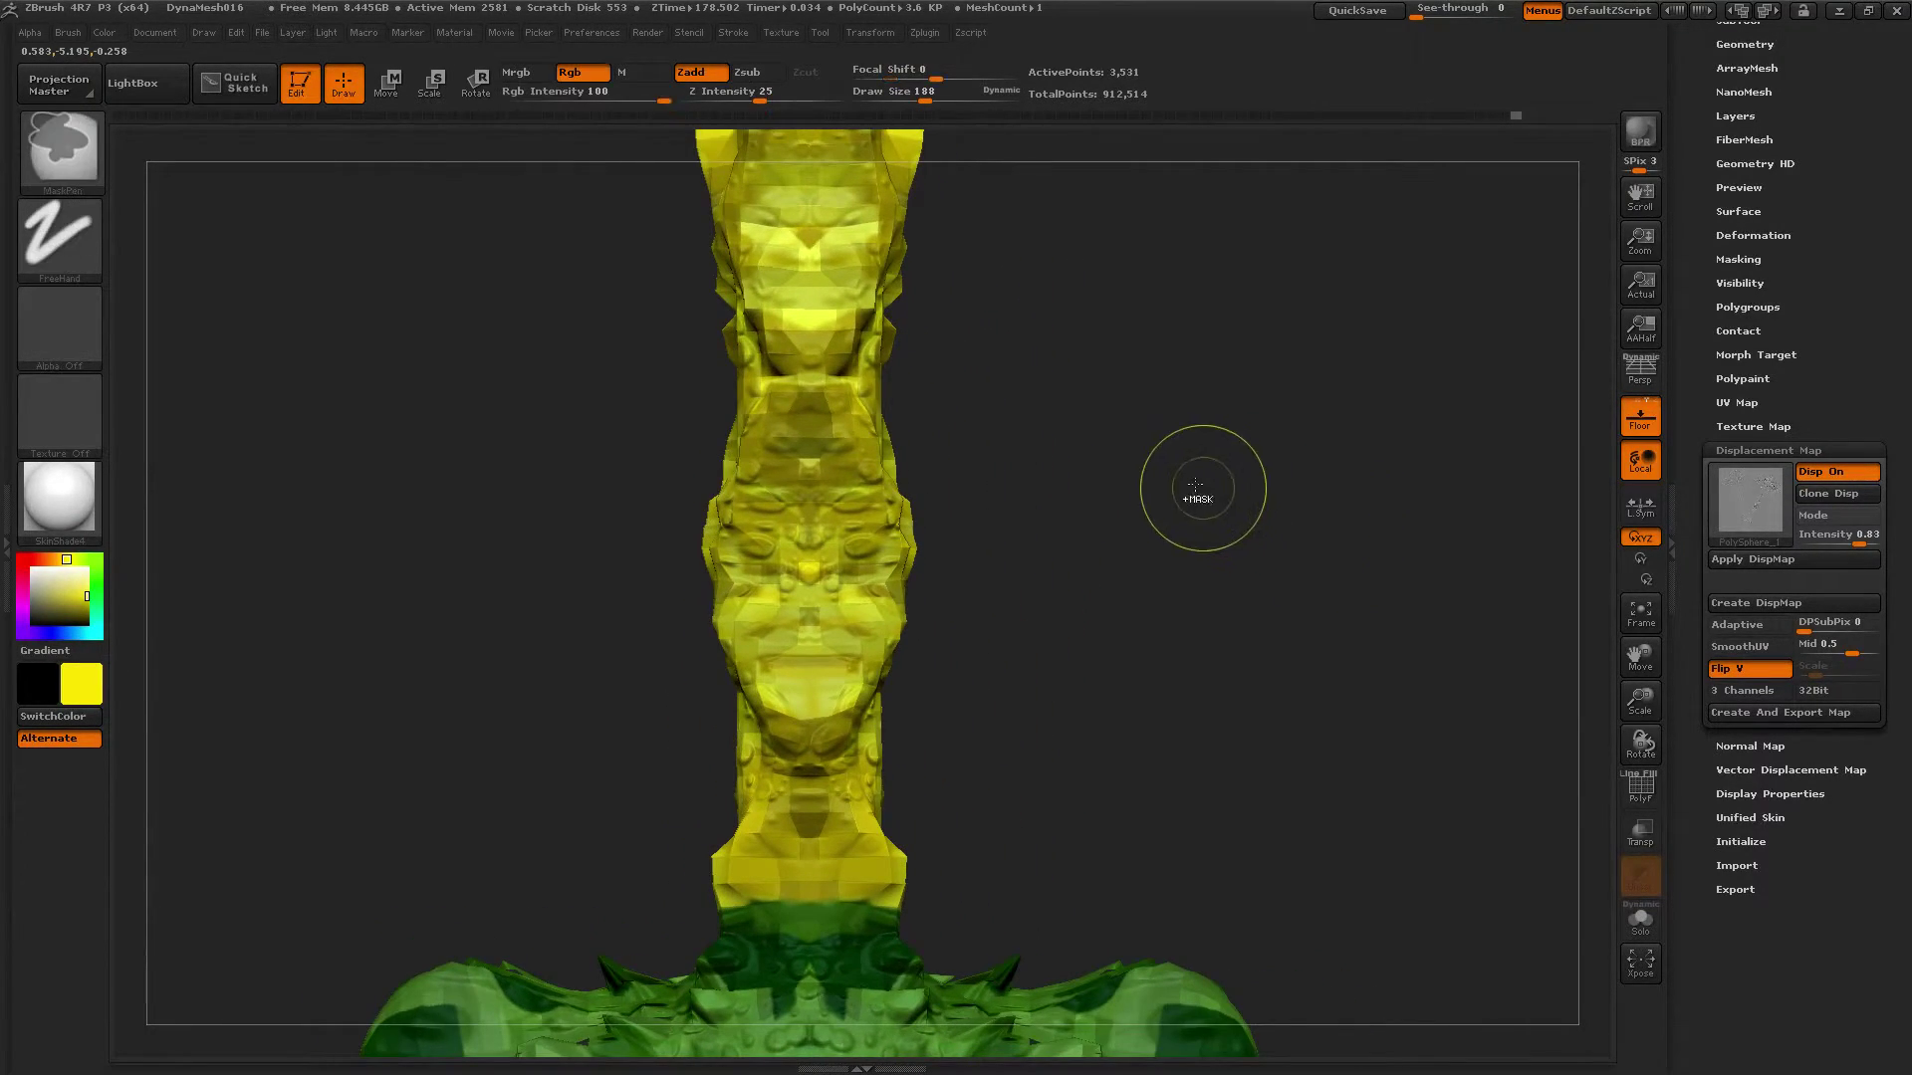
pyautogui.keyDown('alt'); pyautogui.moveTo(1199, 491); pyautogui.dragTo(796, 625); pyautogui.keyUp('alt')
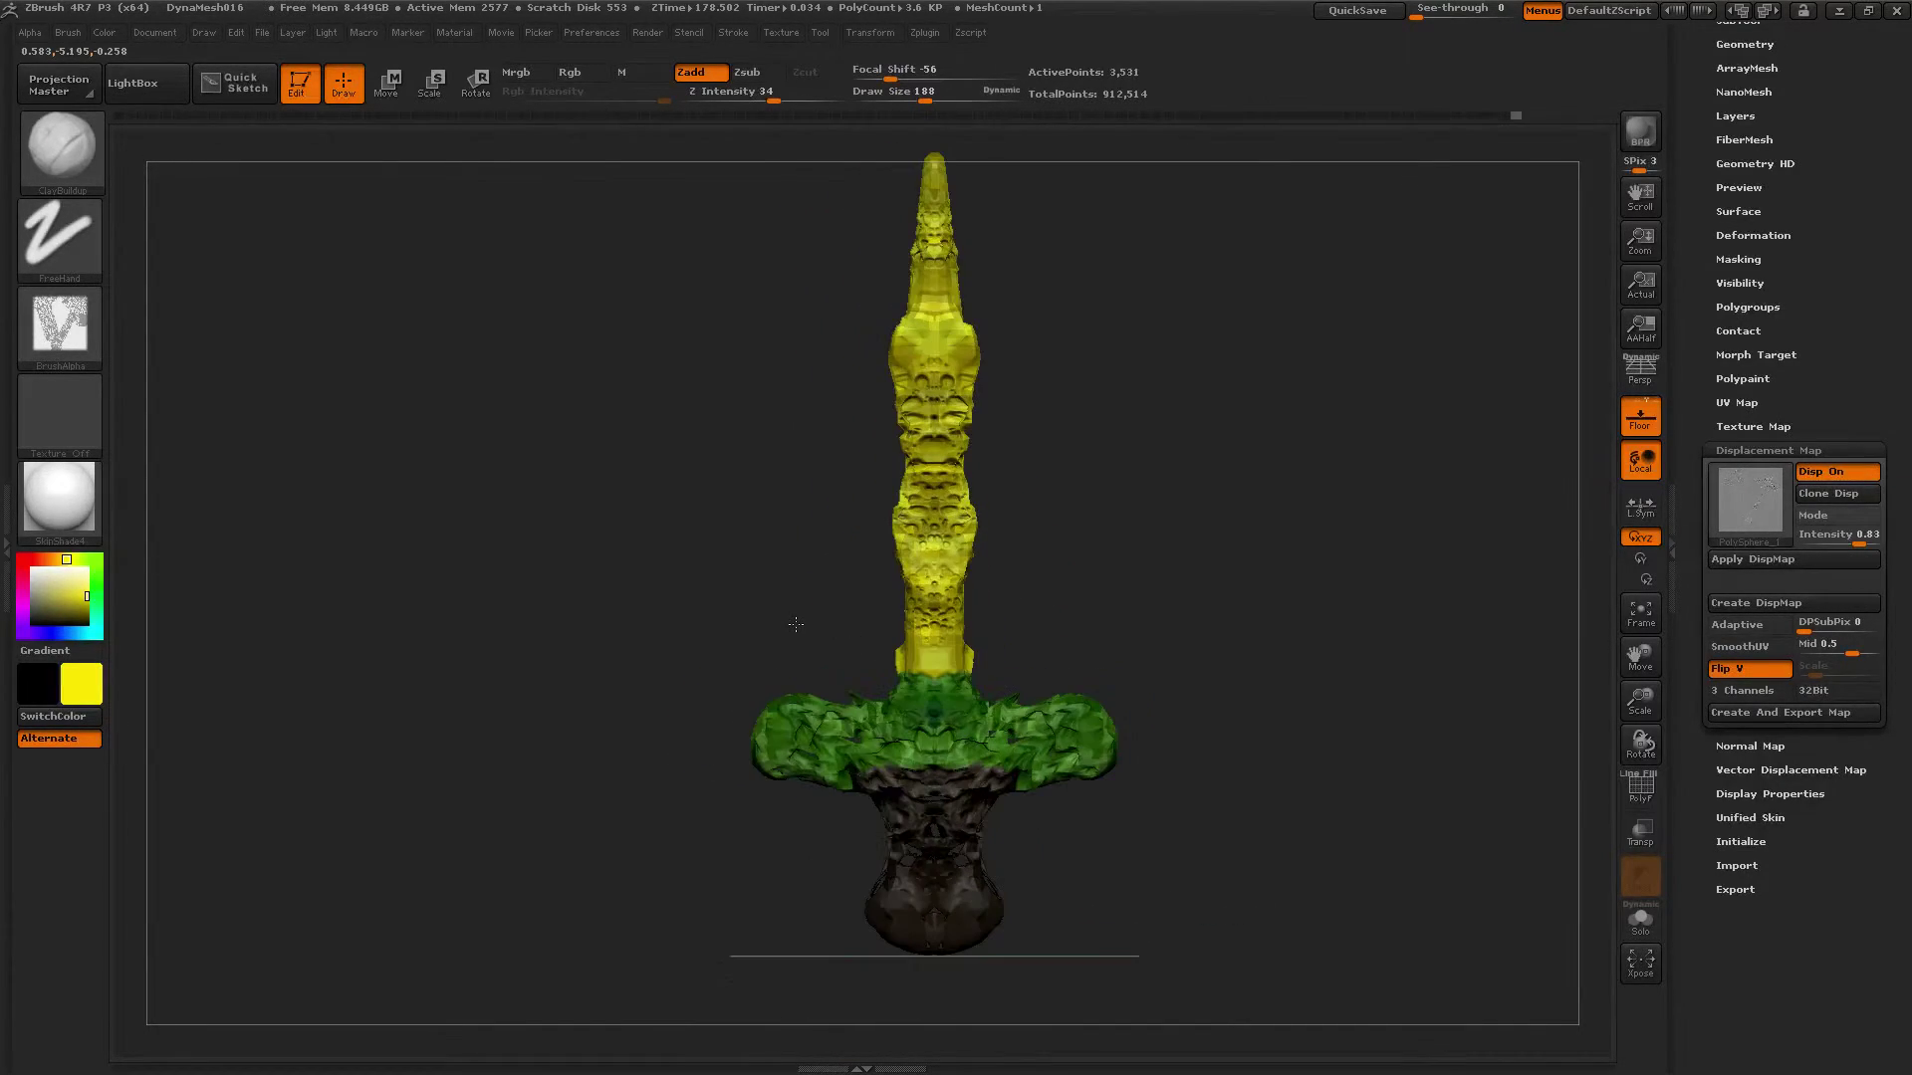
# Step: Check the sword's texture map and its display and creation options
pyautogui.click(1750, 426)
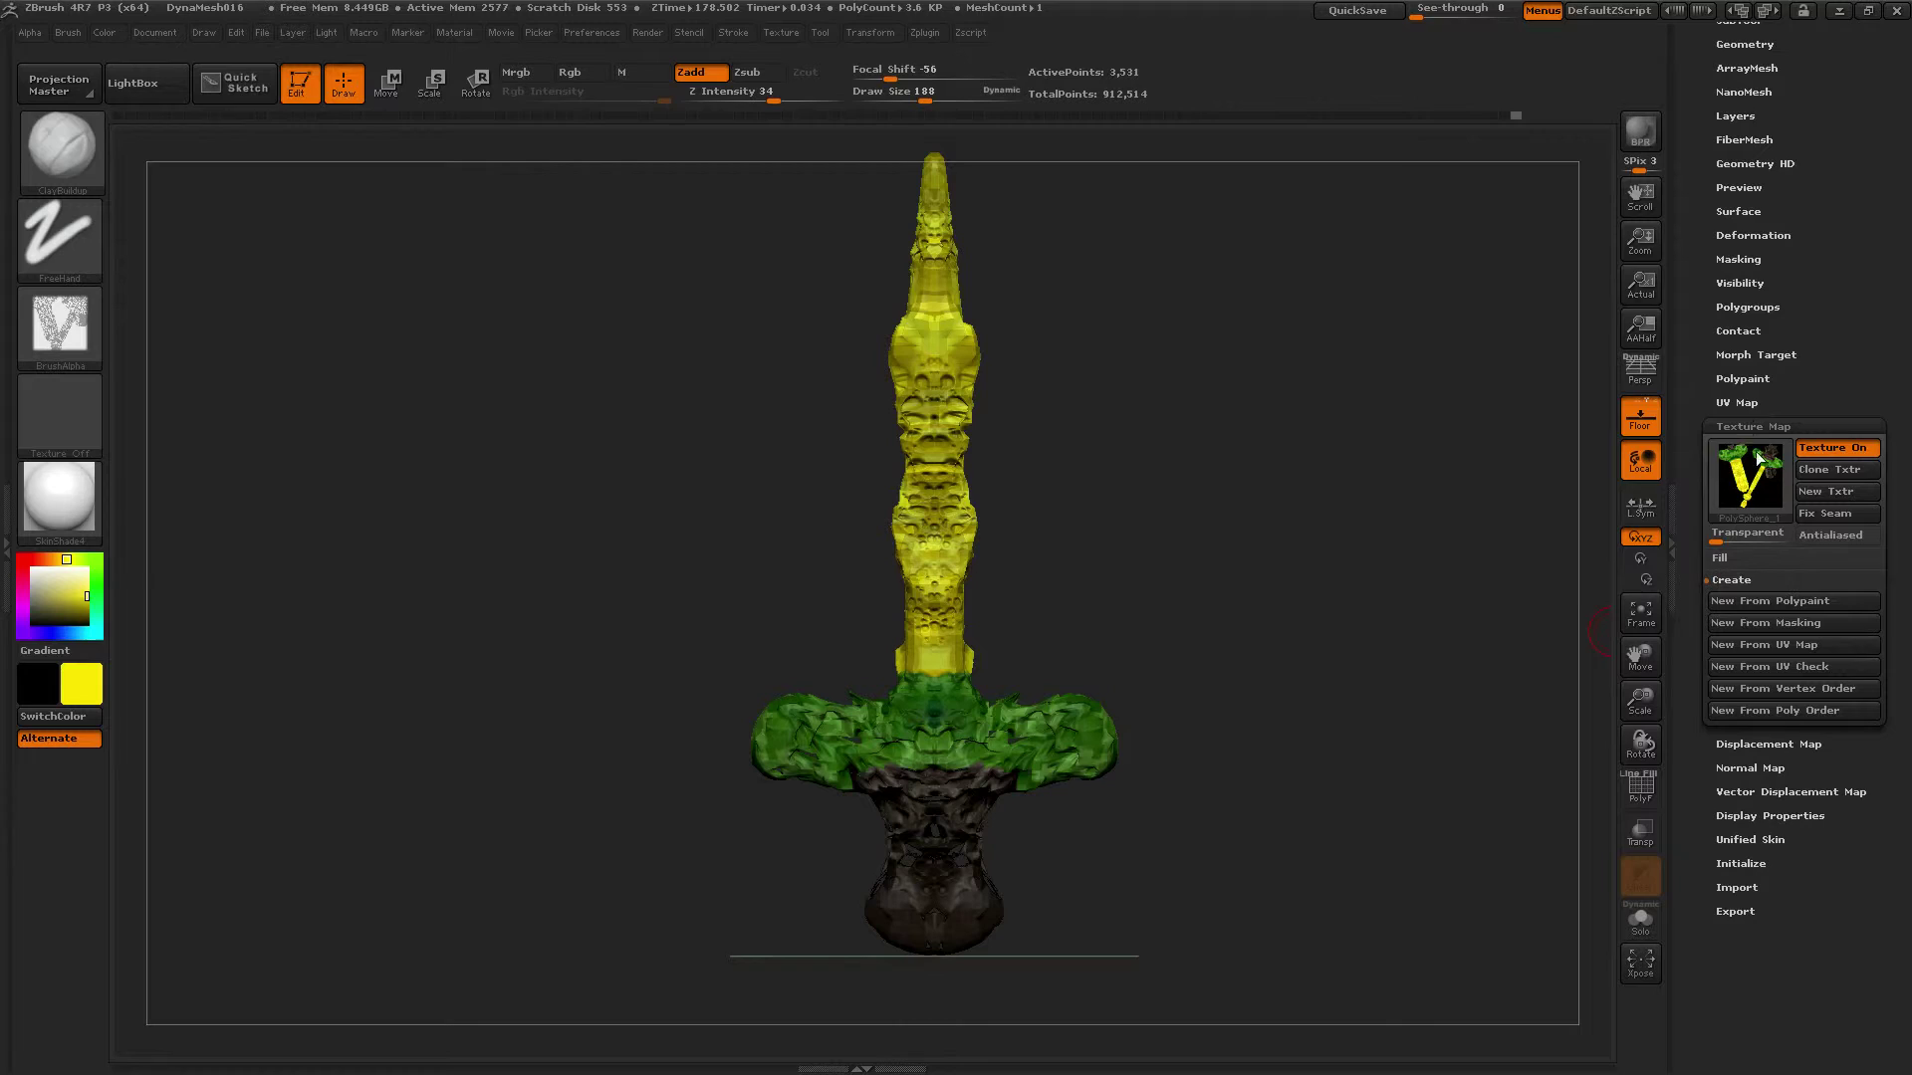
pyautogui.click(1854, 450)
pyautogui.click(1852, 434)
pyautogui.click(1813, 456)
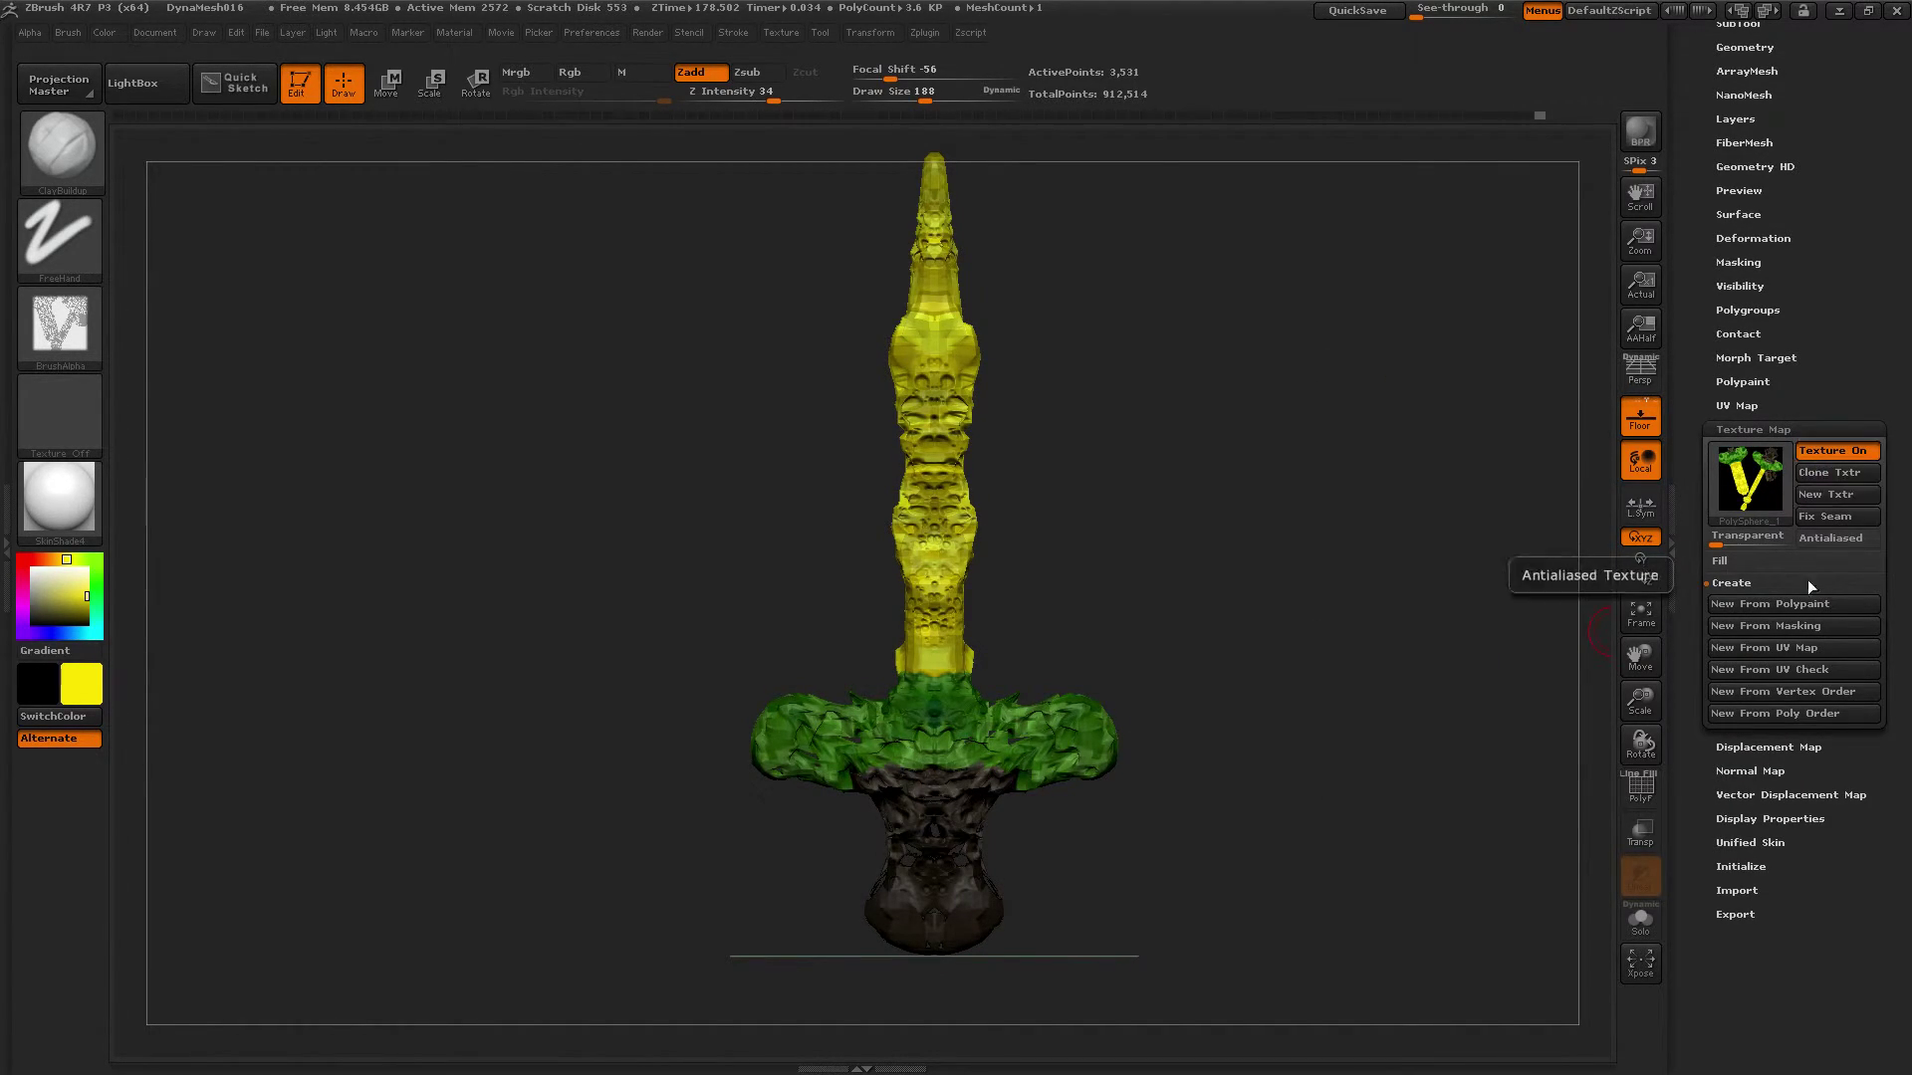
# Step: Set the sword's displacement map intensity to -1.0368
pyautogui.click(1731, 751)
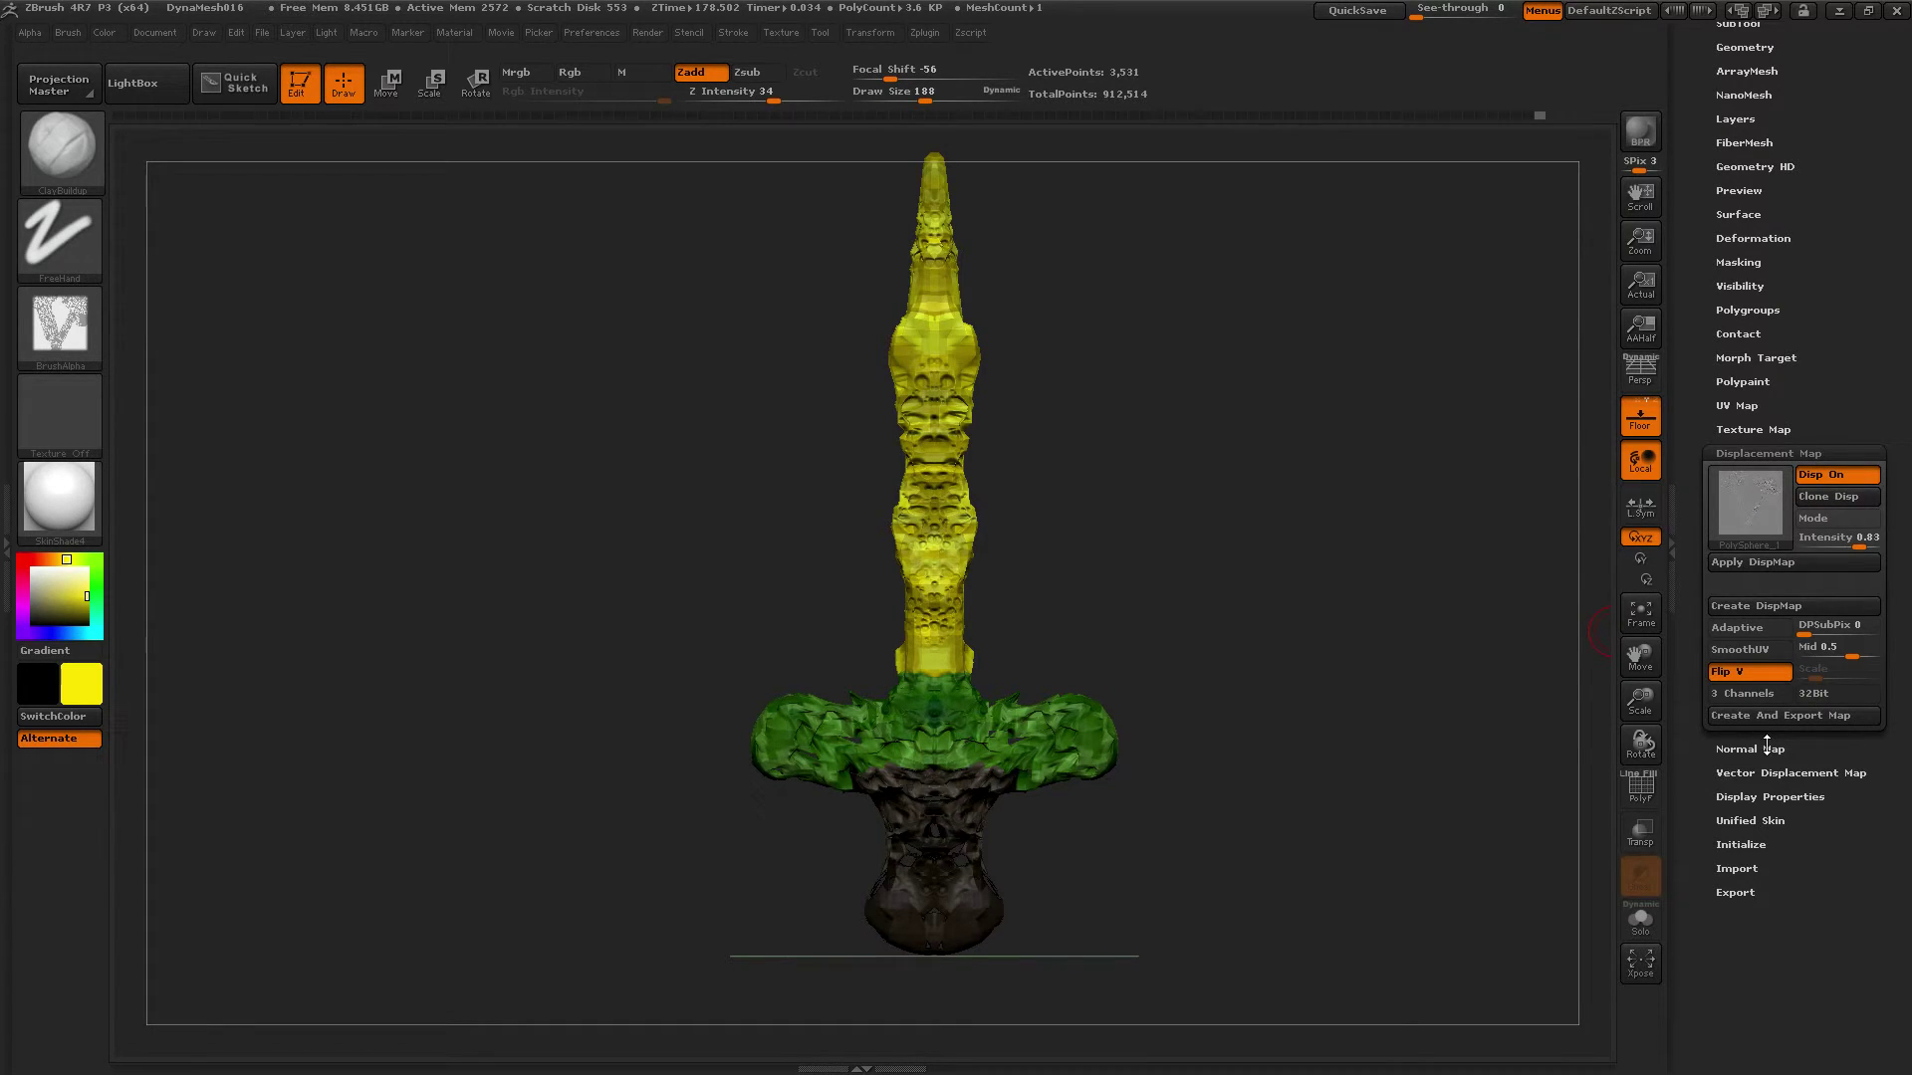
pyautogui.click(1837, 649)
pyautogui.moveTo(1858, 540); pyautogui.dragTo(1817, 546)
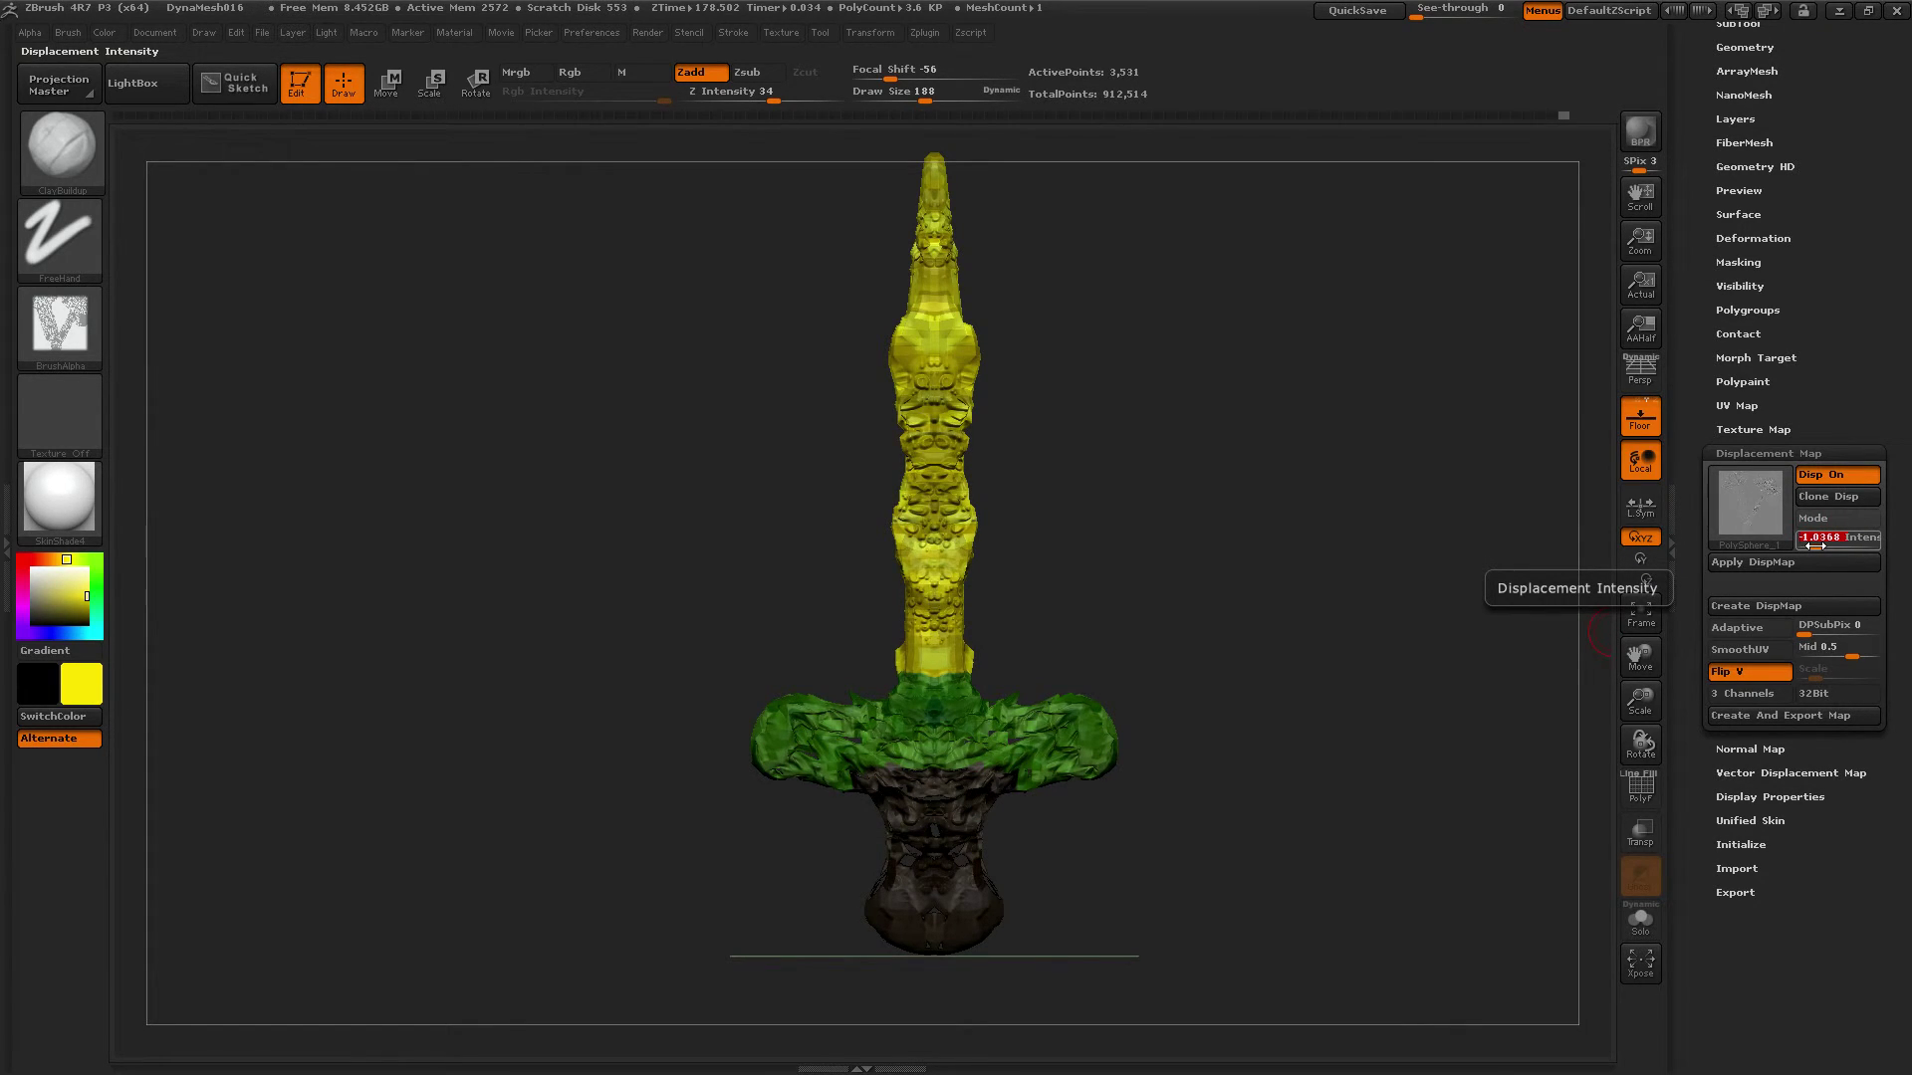
pyautogui.keyDown('ctrl'); pyautogui.moveTo(1138, 468); pyautogui.dragTo(1161, 529, button='right'); pyautogui.keyUp('ctrl')
# Step: Check the sword's normal map and vector displacement map options, then examine the blade's surface detail up close
pyautogui.click(1743, 748)
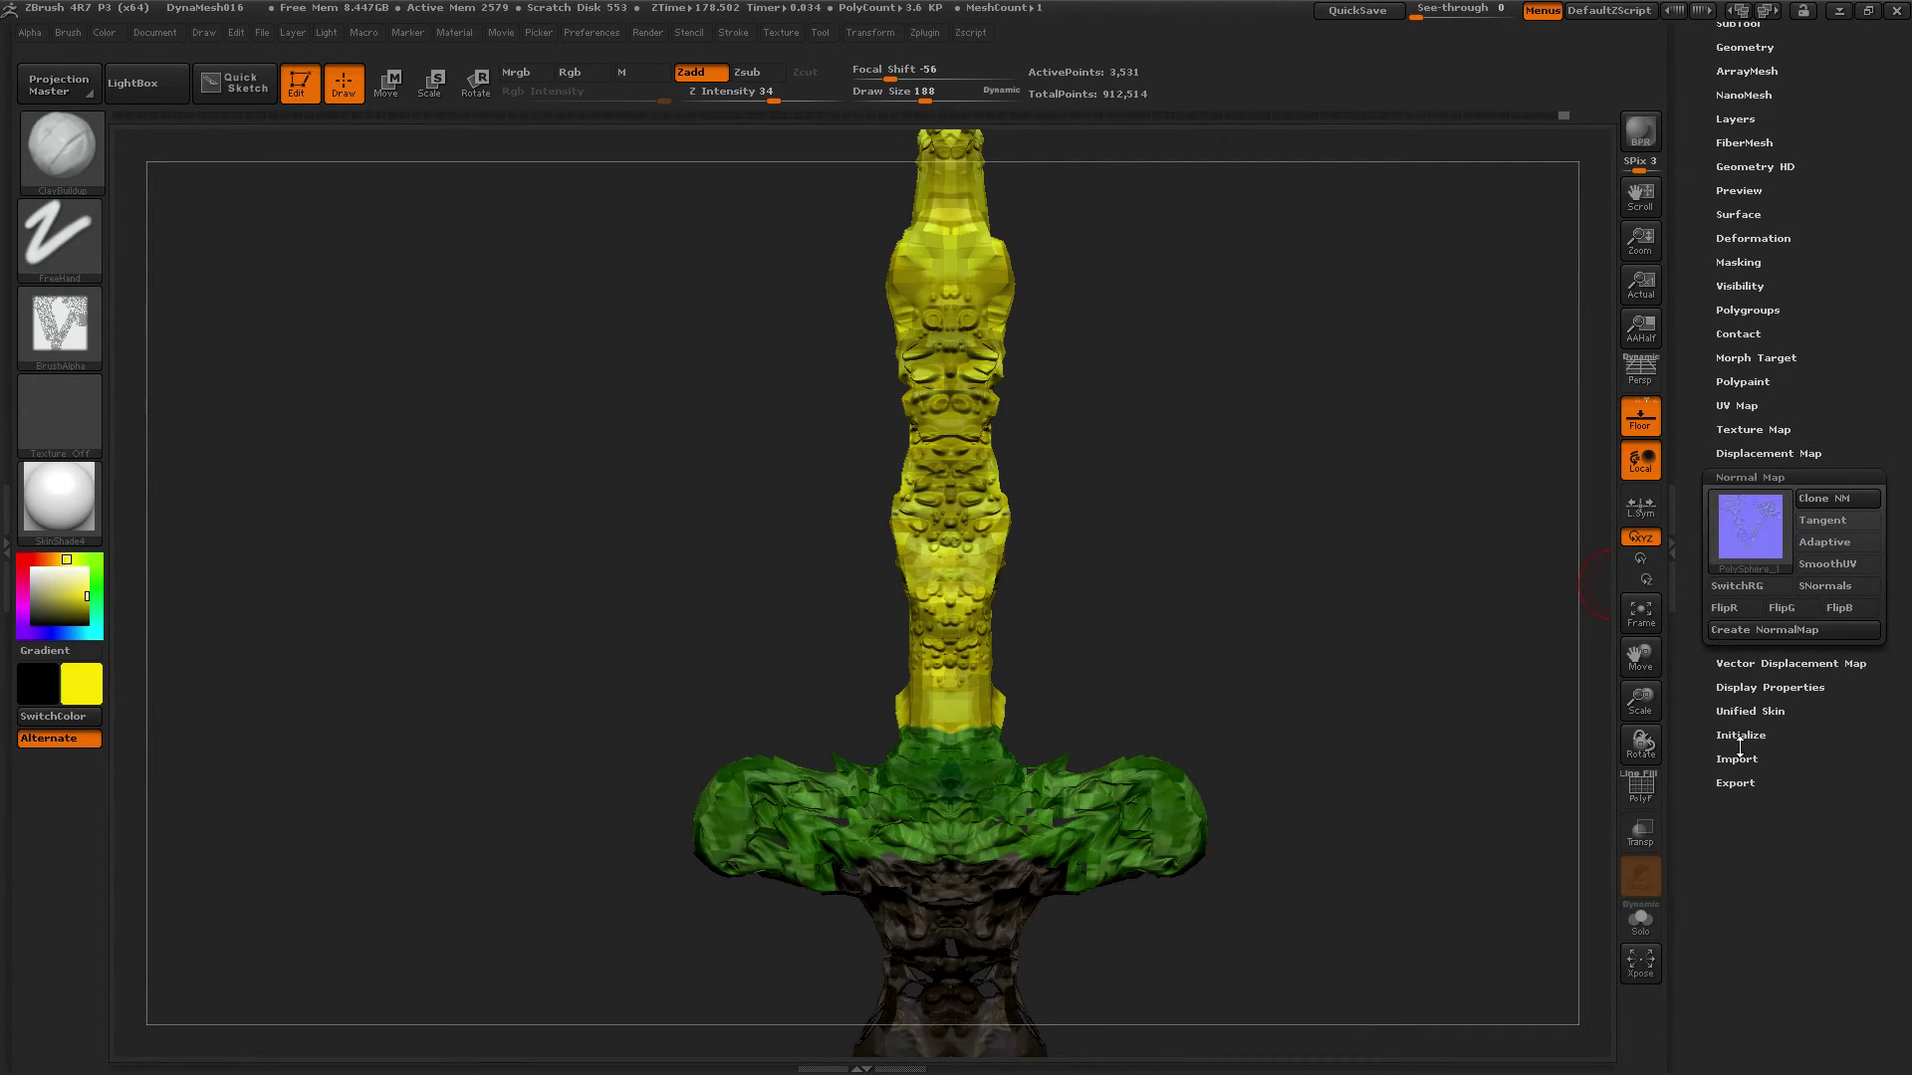
pyautogui.moveTo(1755, 510)
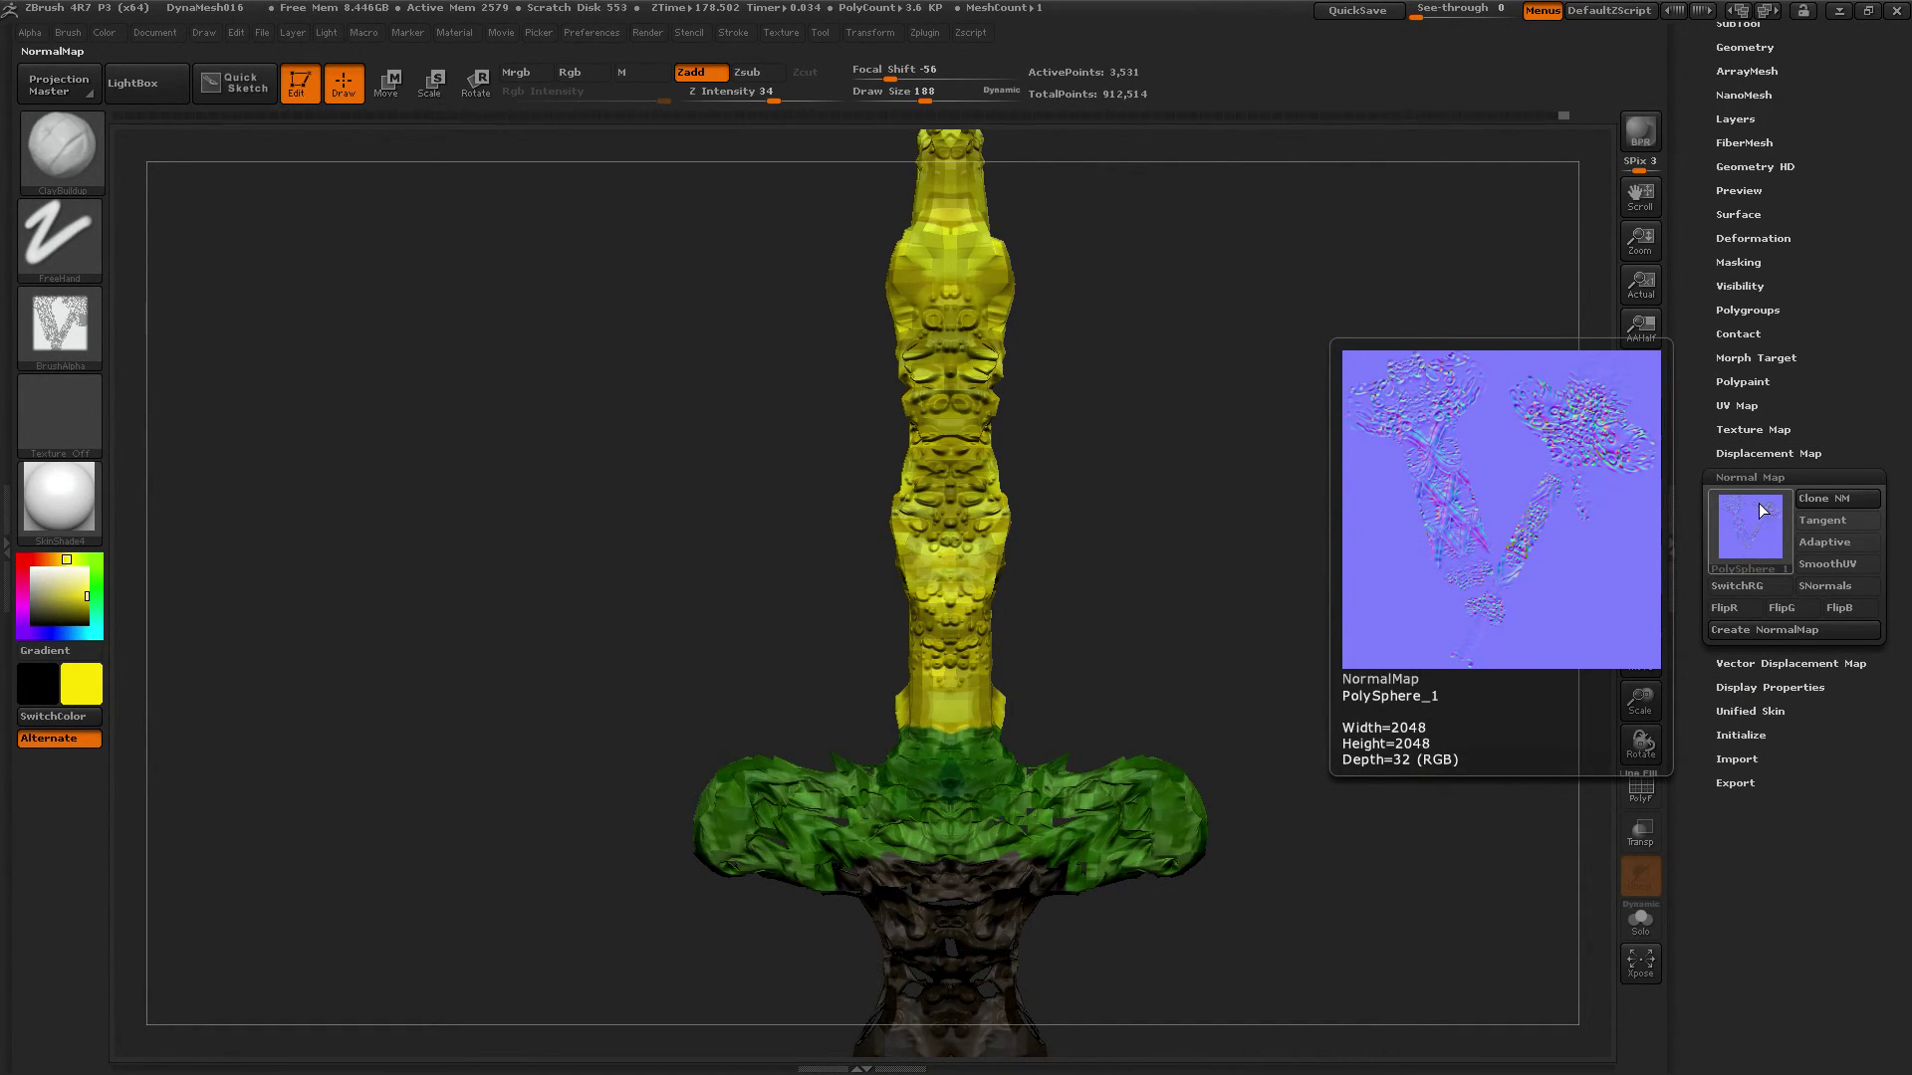
pyautogui.click(1737, 663)
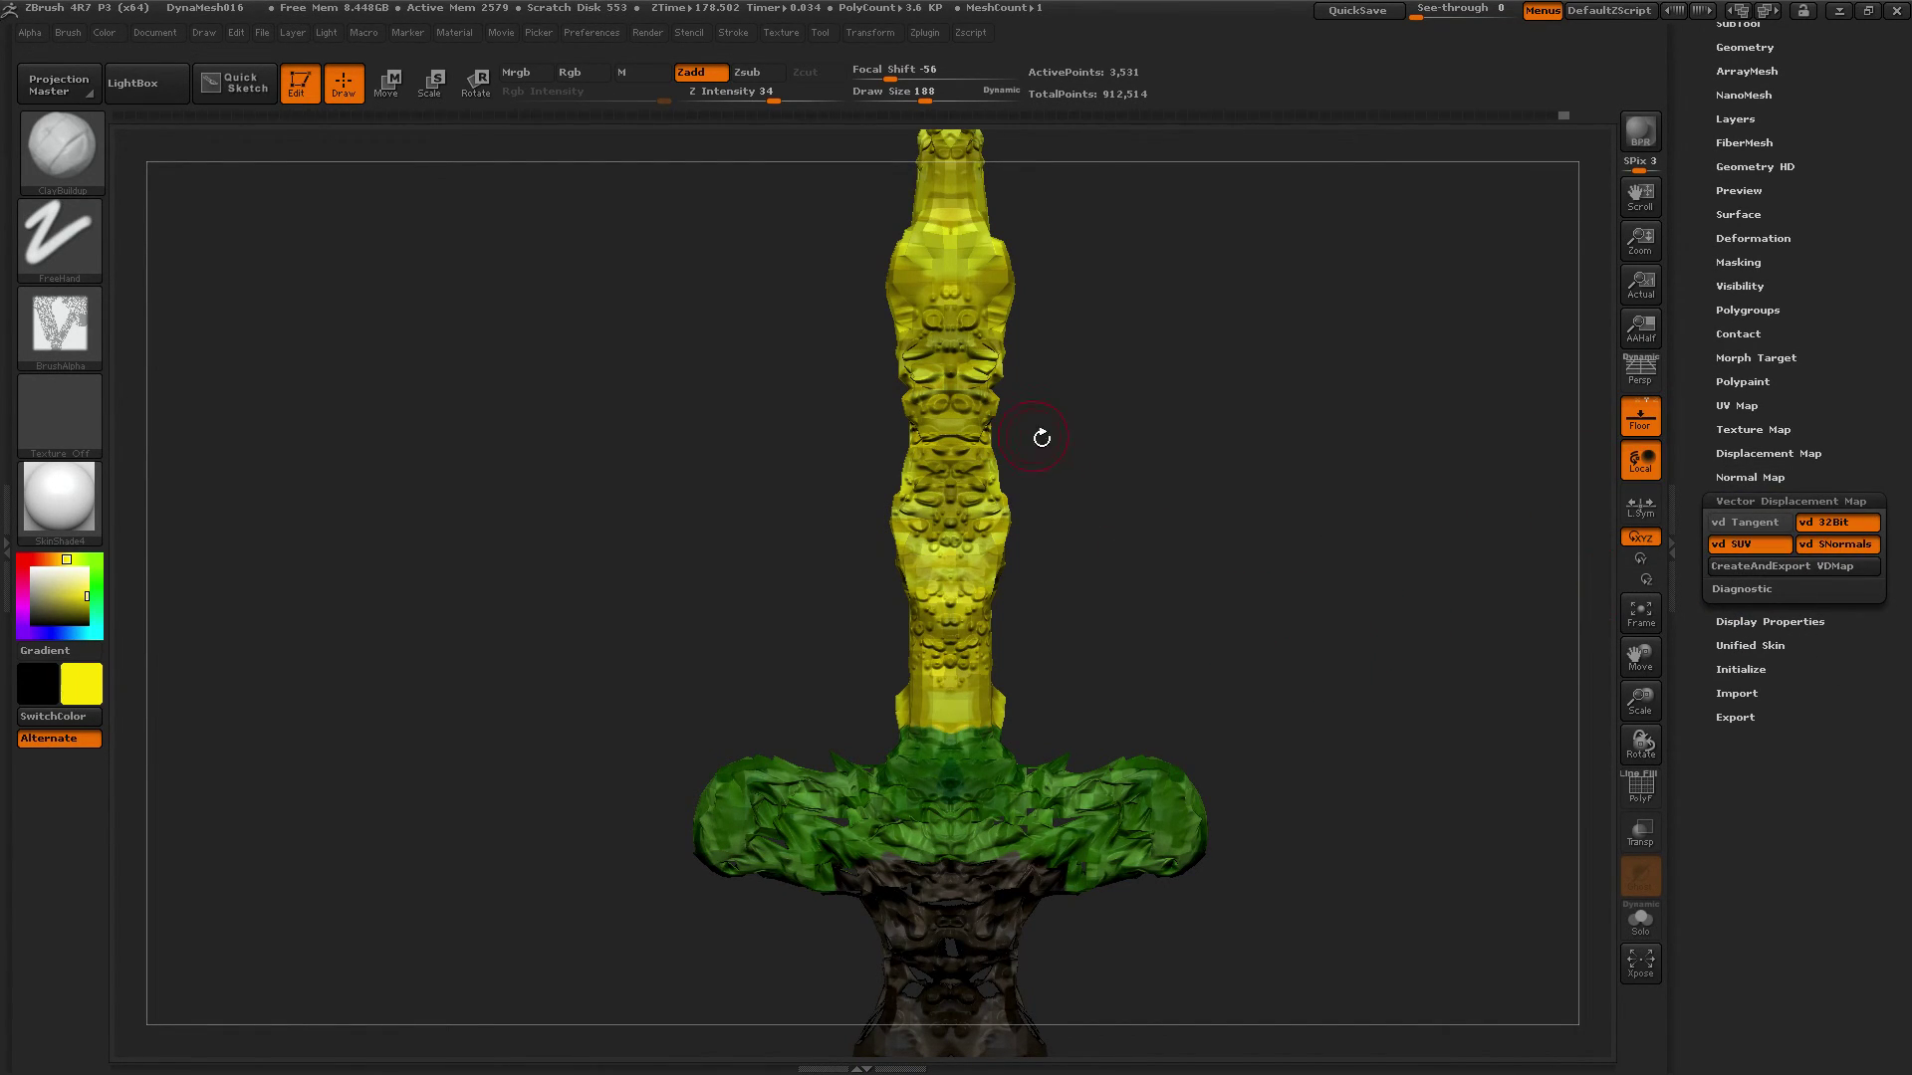
pyautogui.keyDown('ctrl'); pyautogui.moveTo(1191, 459); pyautogui.dragTo(1200, 522, button='right'); pyautogui.keyUp('ctrl')
pyautogui.keyDown('alt'); pyautogui.moveTo(1126, 365); pyautogui.dragTo(887, 639, button='right'); pyautogui.keyUp('alt')
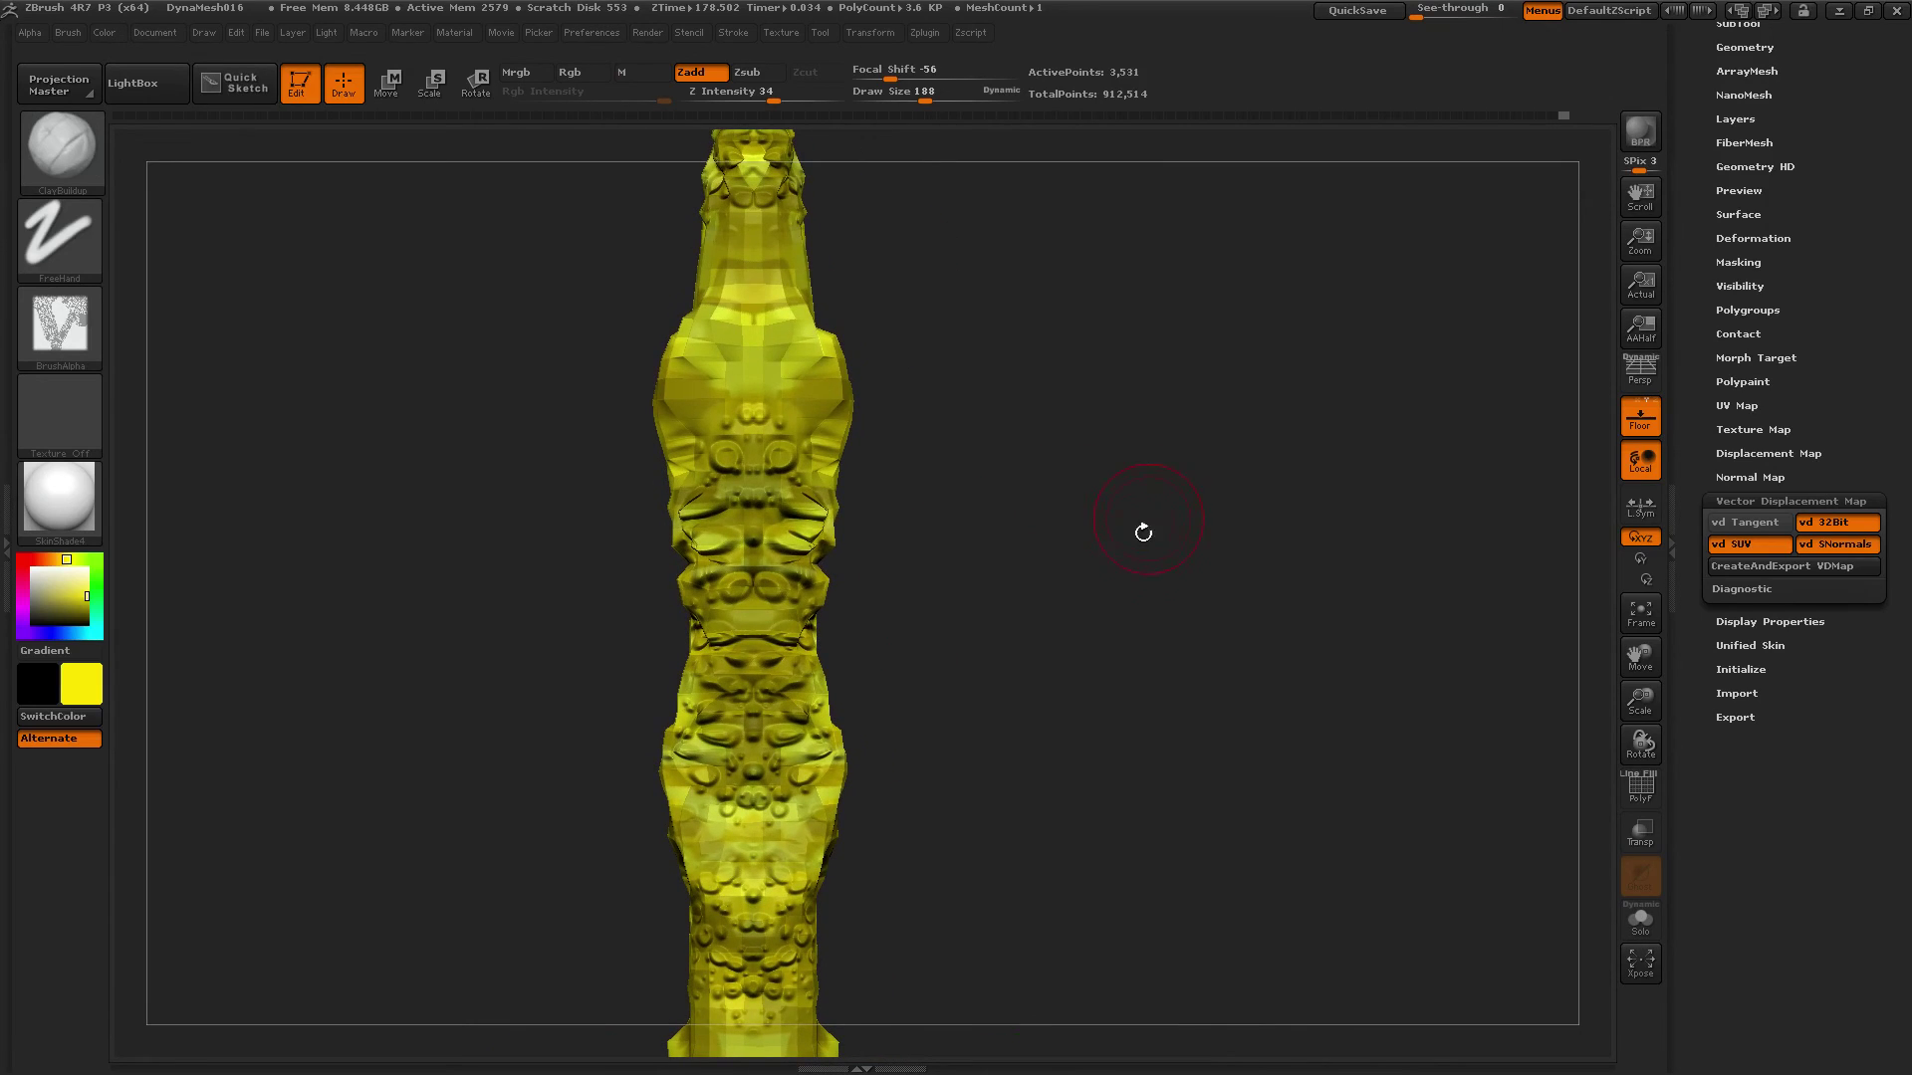
pyautogui.keyDown('ctrl'); pyautogui.moveTo(1040, 523); pyautogui.dragTo(1144, 849, button='right'); pyautogui.keyUp('ctrl')
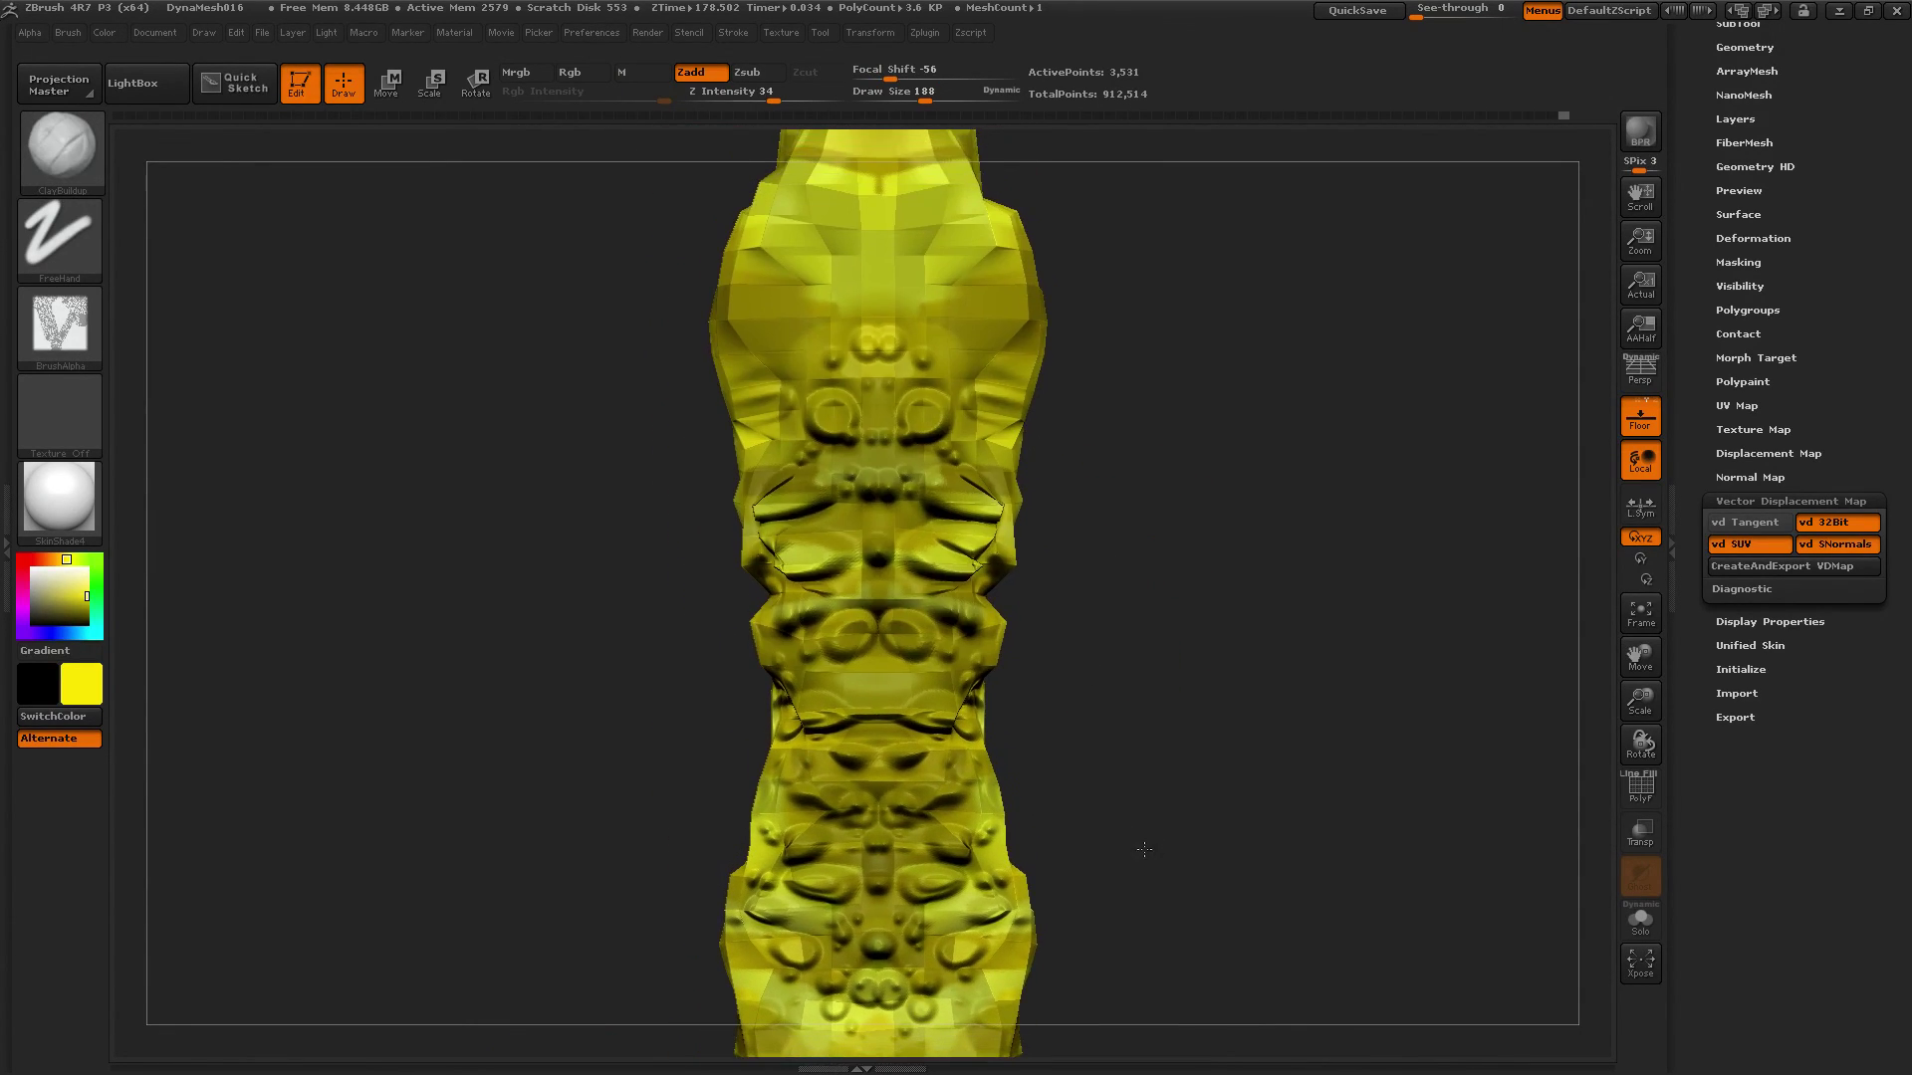